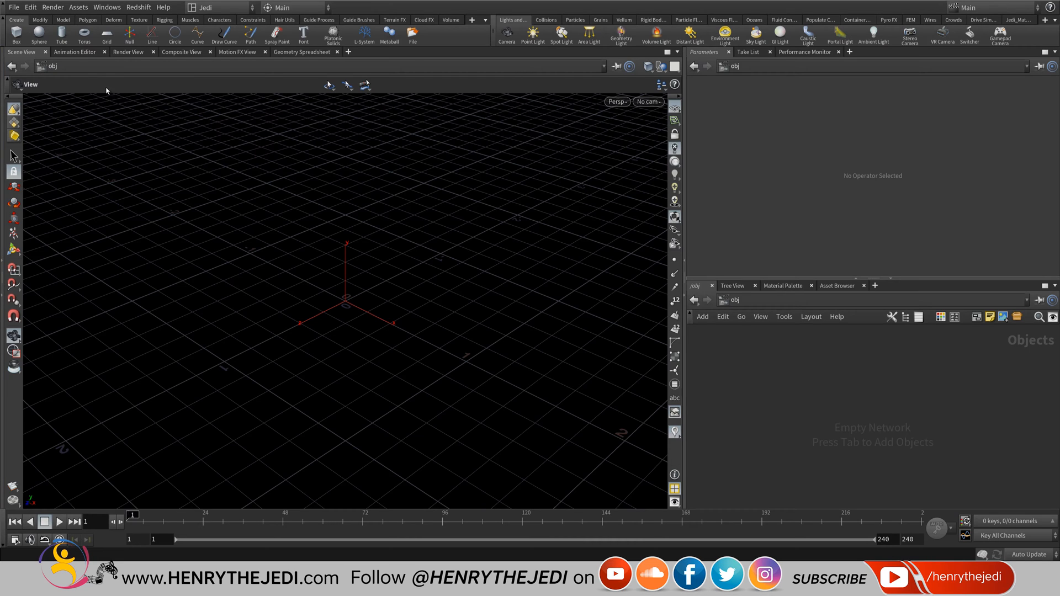
Open the General User Interface preferences and examine the available choices for Icon Size and Layout.
click(31, 8)
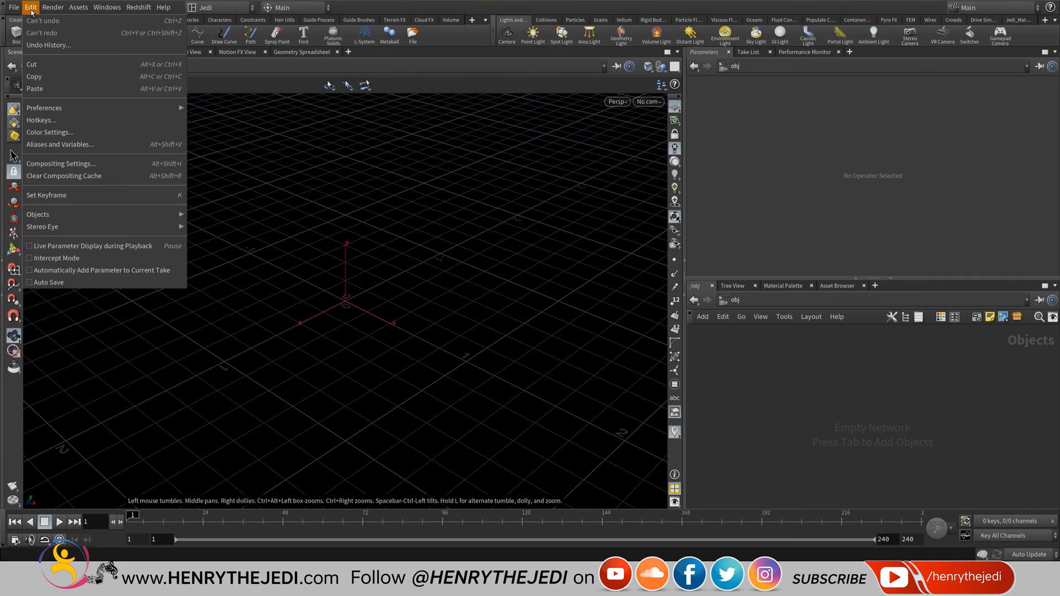
mouse_move(160, 108)
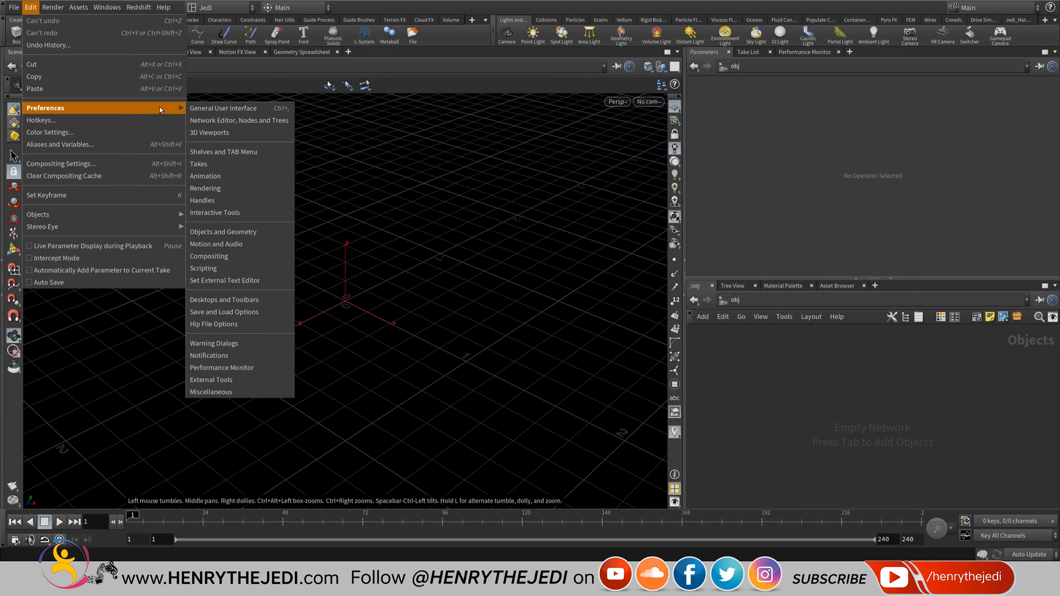
click(221, 110)
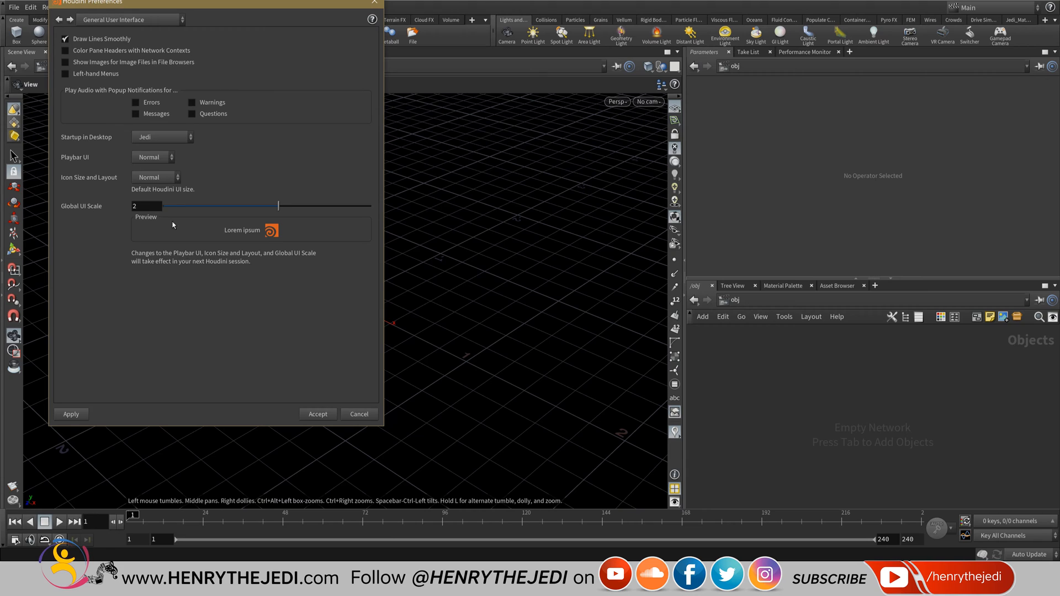
drag(207, 3, 221, 90)
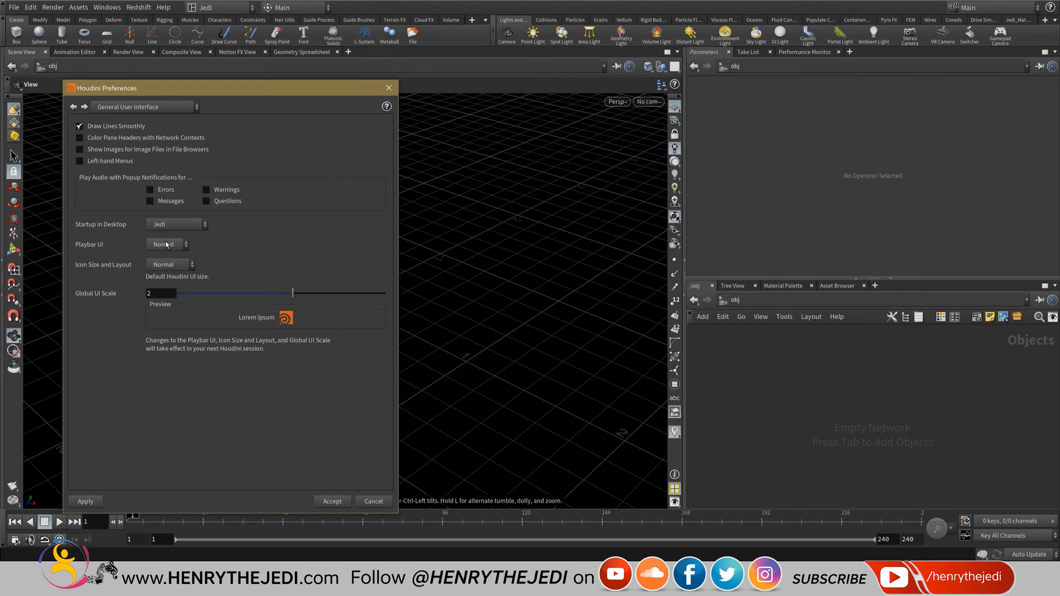
click(168, 265)
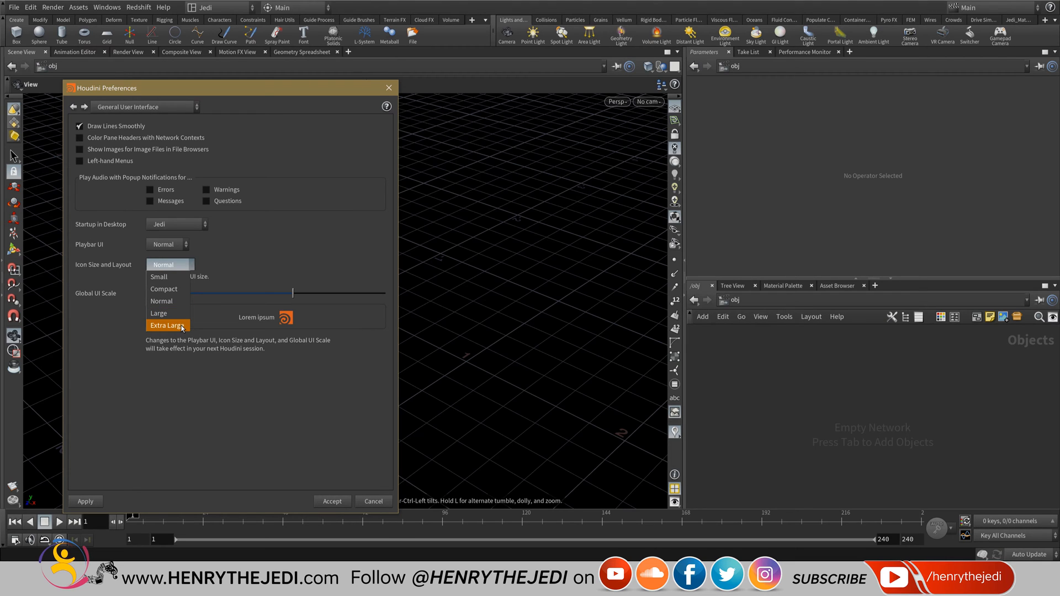
click(265, 182)
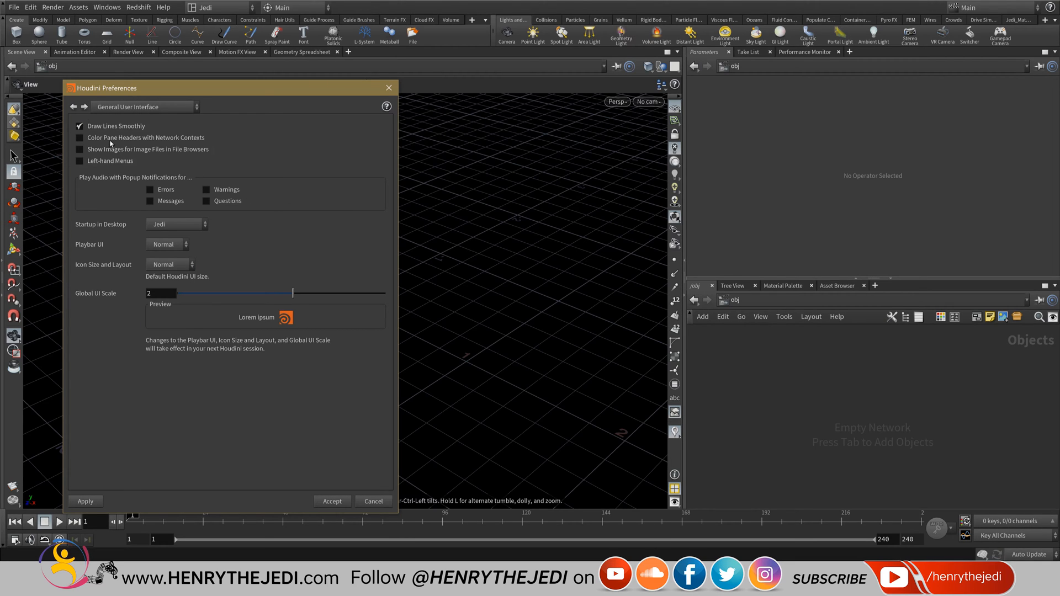
Go to the Shelf Tools and Tab Menu preferences and examine the Tool History Length setting.
click(84, 107)
click(84, 107)
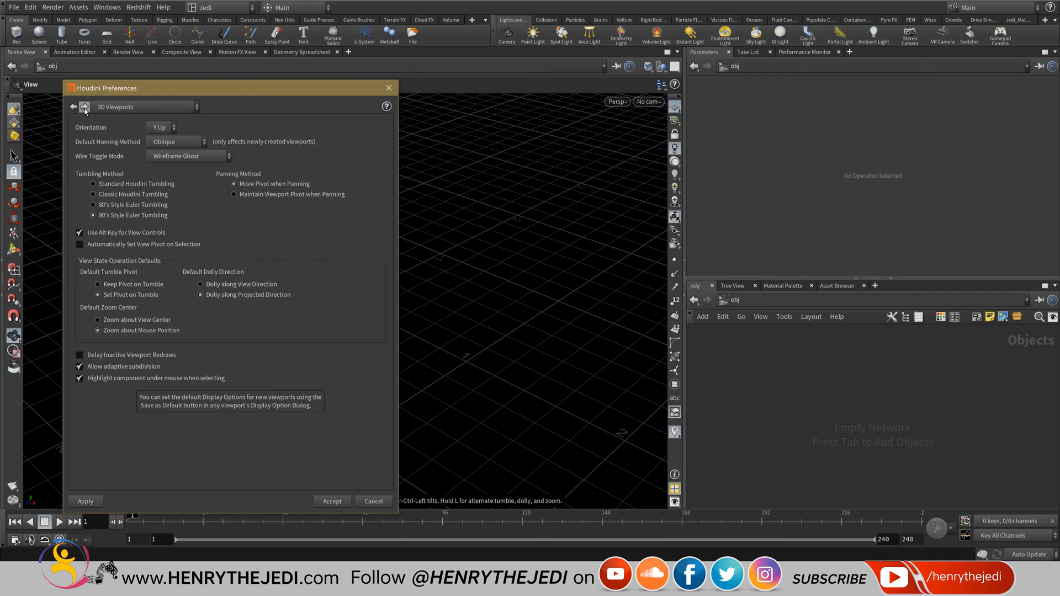
click(85, 108)
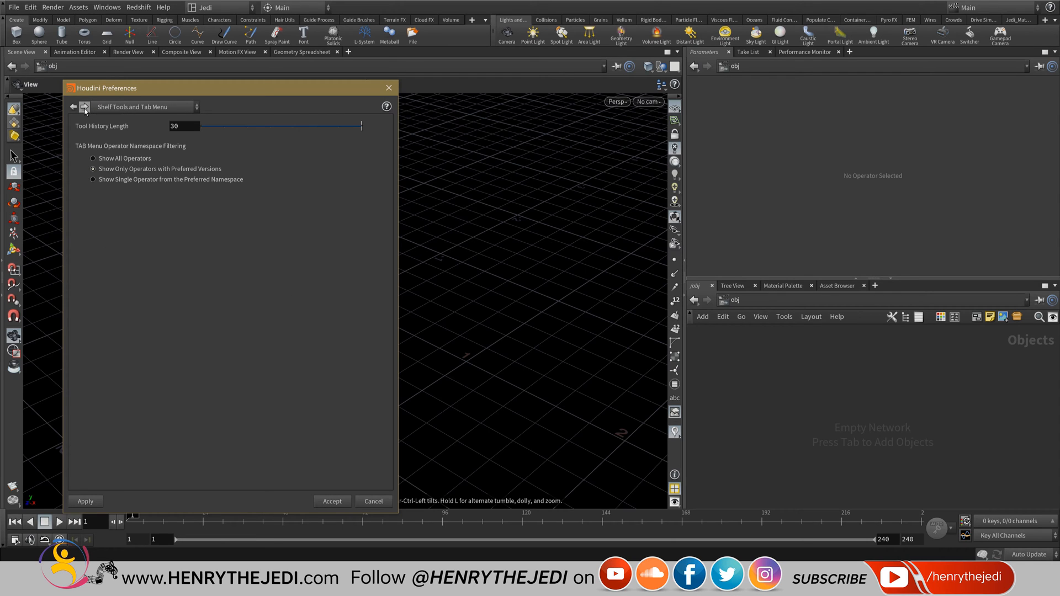
double_click(179, 128)
click(186, 128)
Look through the remaining preference pages, from Takes through Handles, Compositing and Scripting, up to Hip File Options.
click(85, 106)
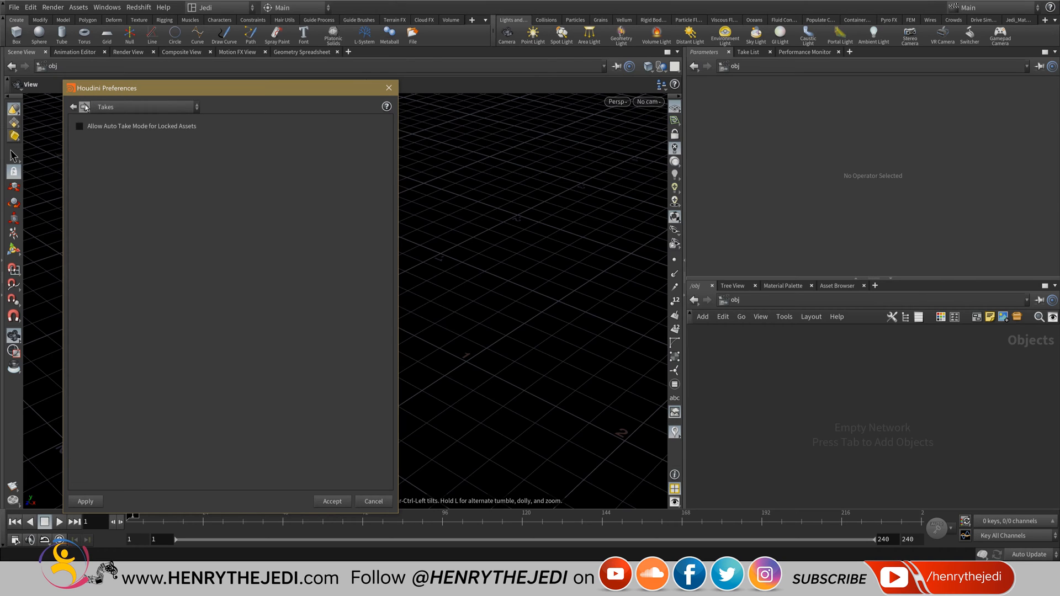
click(85, 106)
click(85, 107)
click(85, 107)
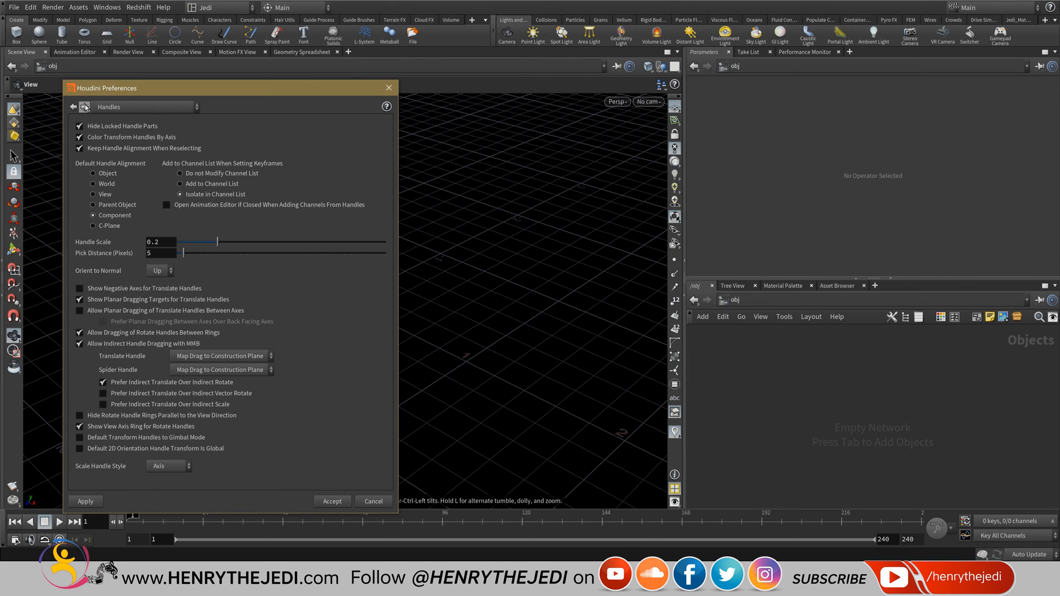
click(85, 107)
click(85, 106)
click(85, 106)
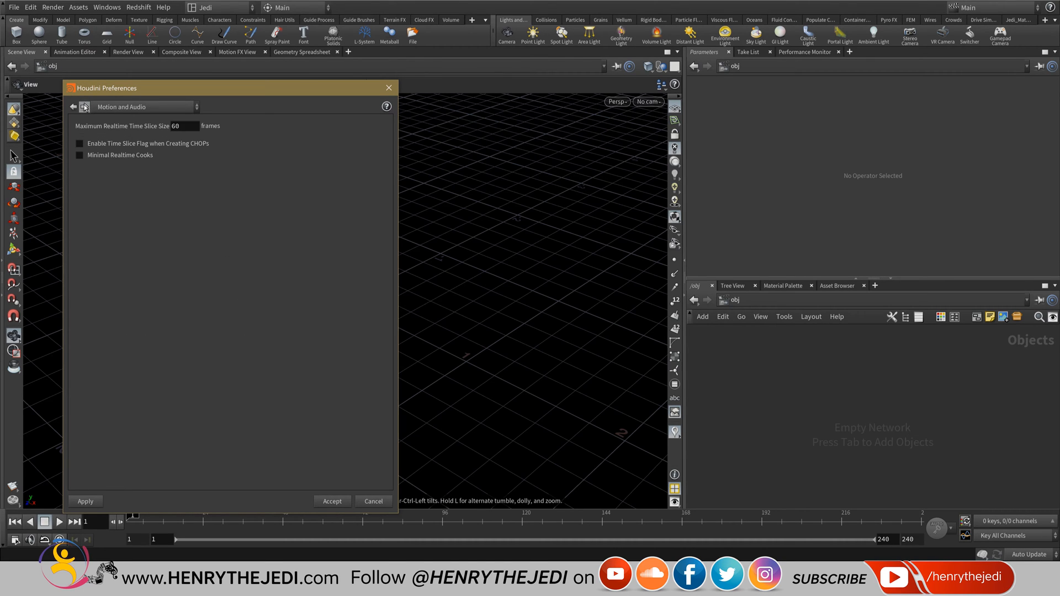
click(85, 107)
click(85, 106)
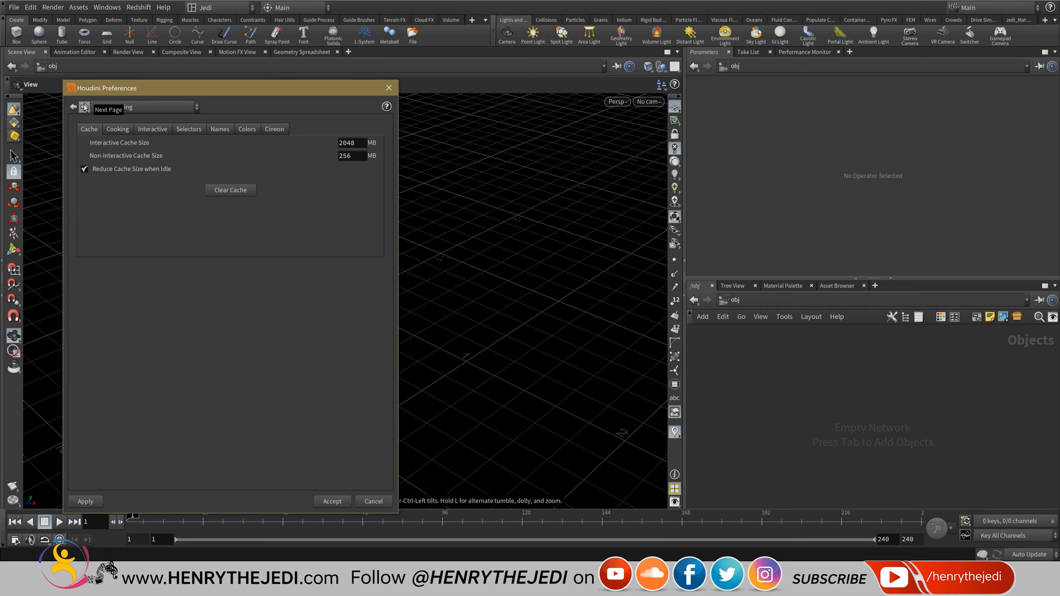
click(85, 106)
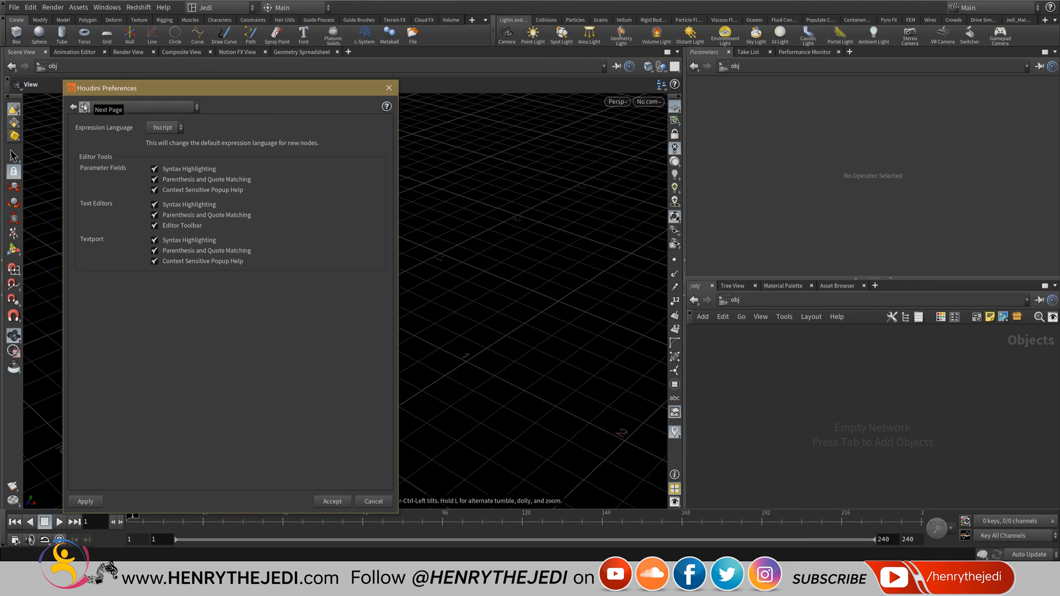
click(85, 107)
click(85, 107)
click(85, 106)
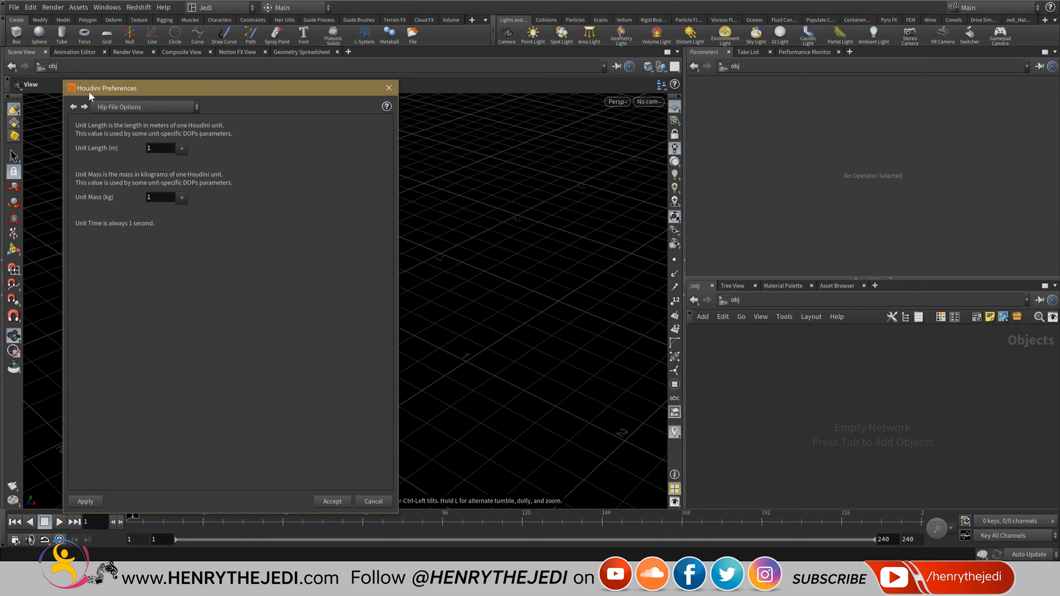
Check the unit choices in Hip File Options and apply them with Unit Length 1 m and Unit Mass 1 kg.
click(125, 106)
click(133, 107)
click(138, 108)
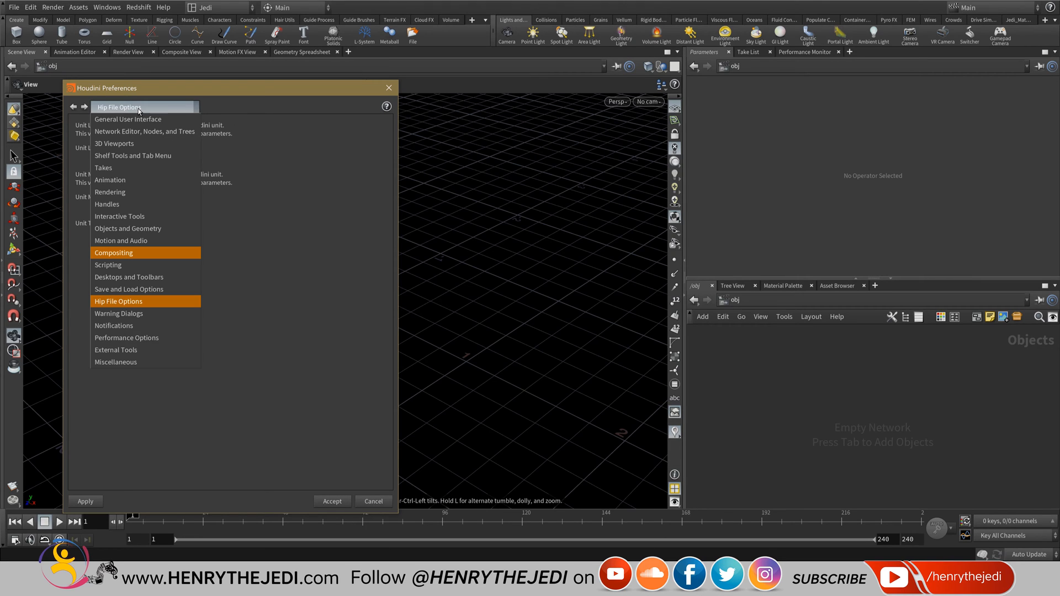
click(122, 303)
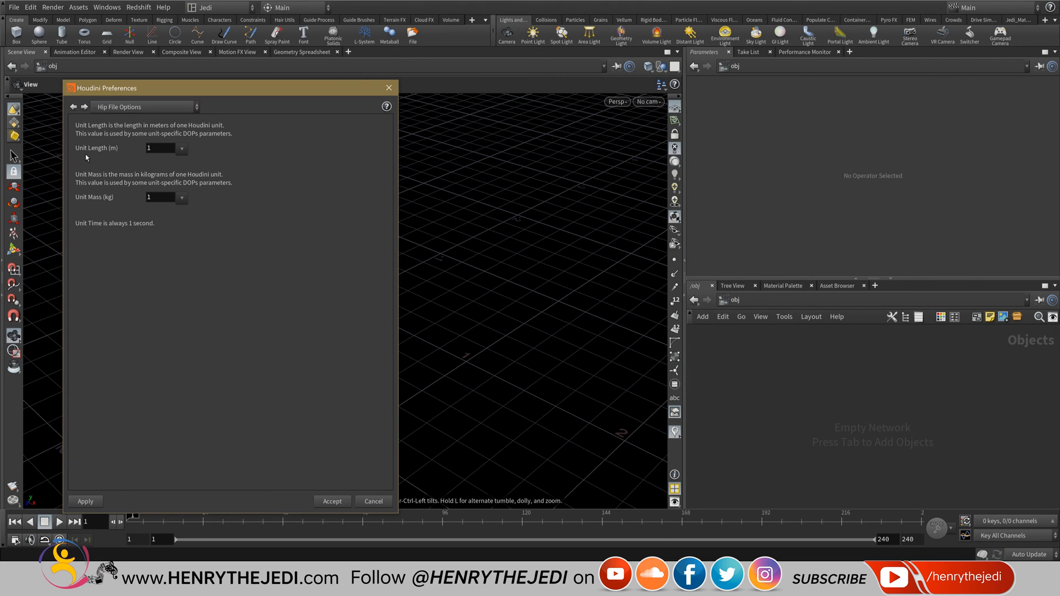
double_click(166, 152)
click(182, 148)
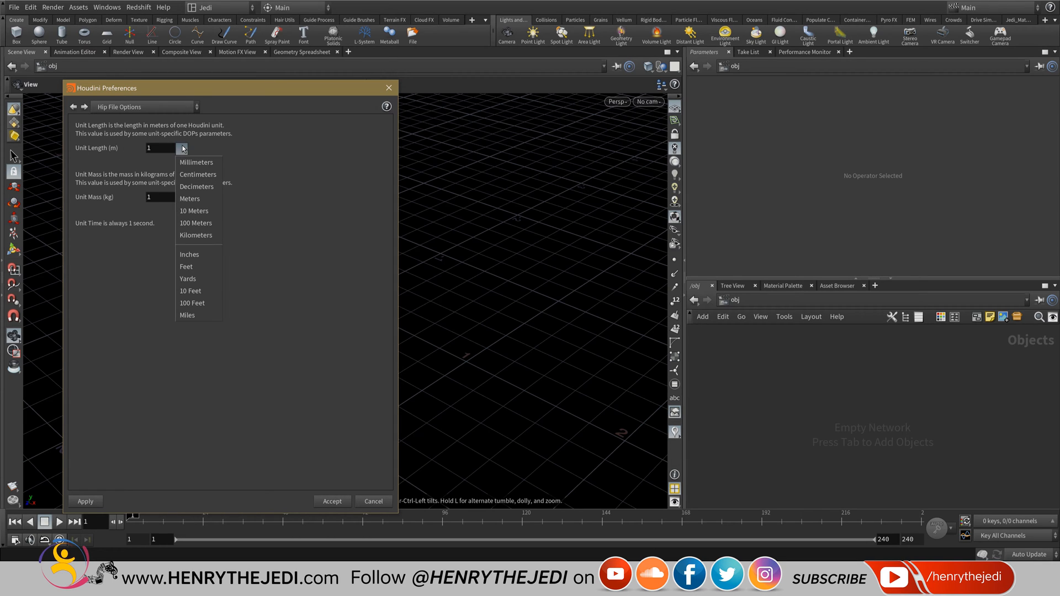
click(307, 184)
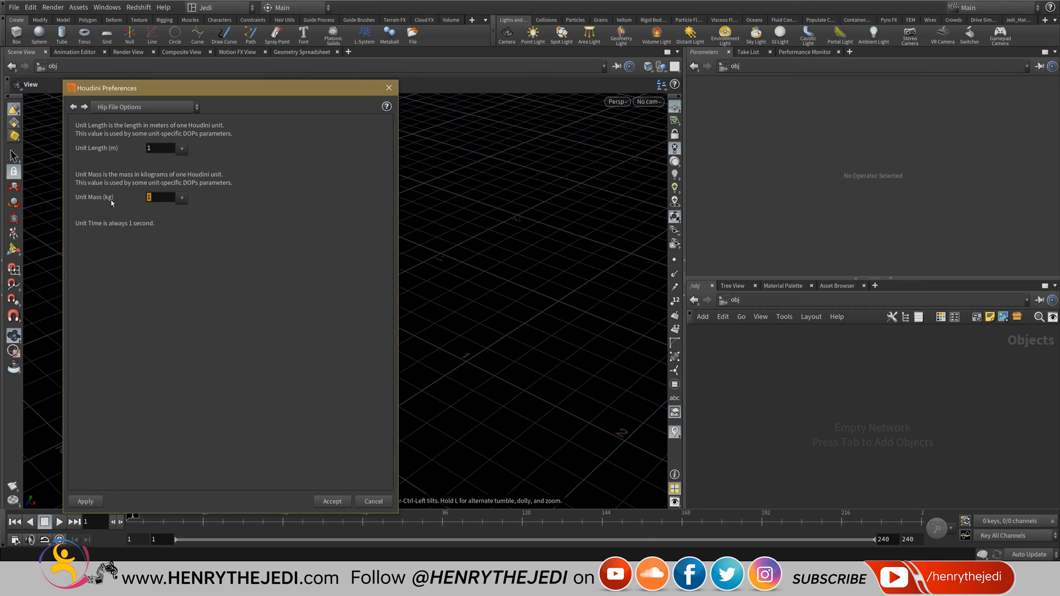
double_click(160, 201)
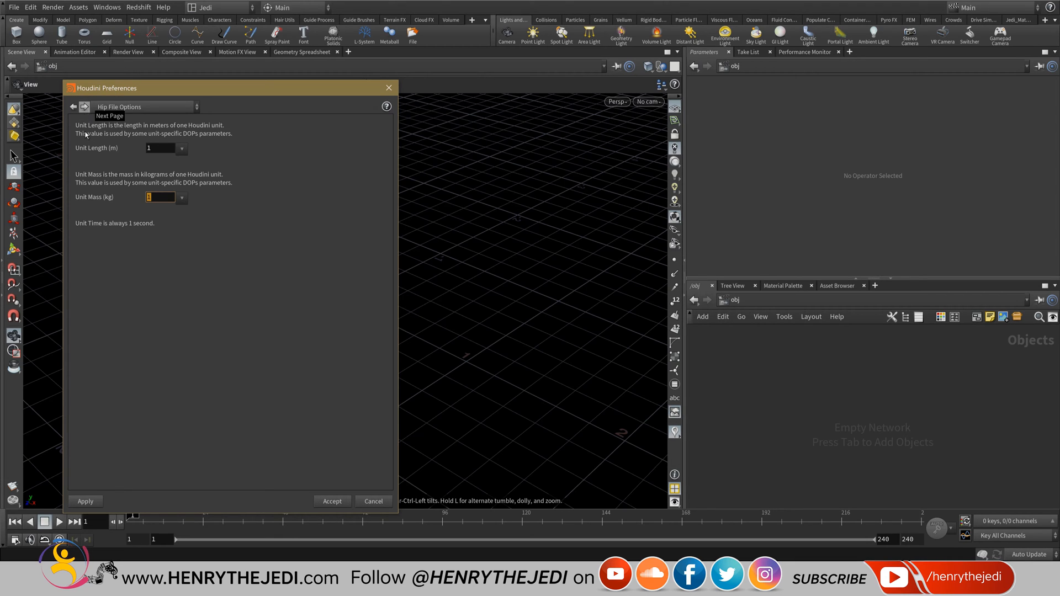
click(81, 503)
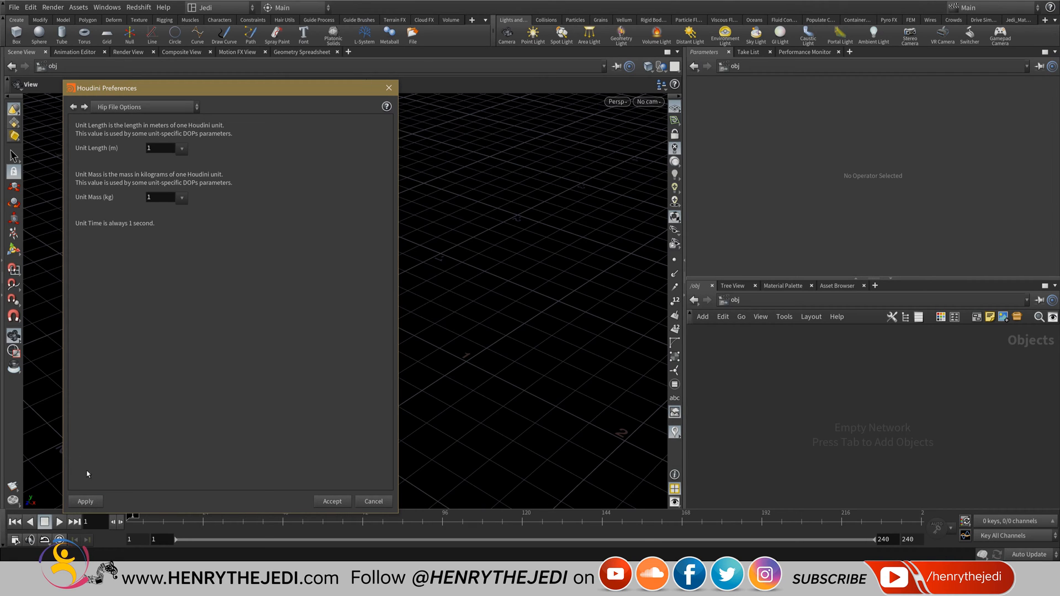
Enable Show Images for Image Files in File Browsers in the General User Interface preferences, then apply and accept.
click(107, 110)
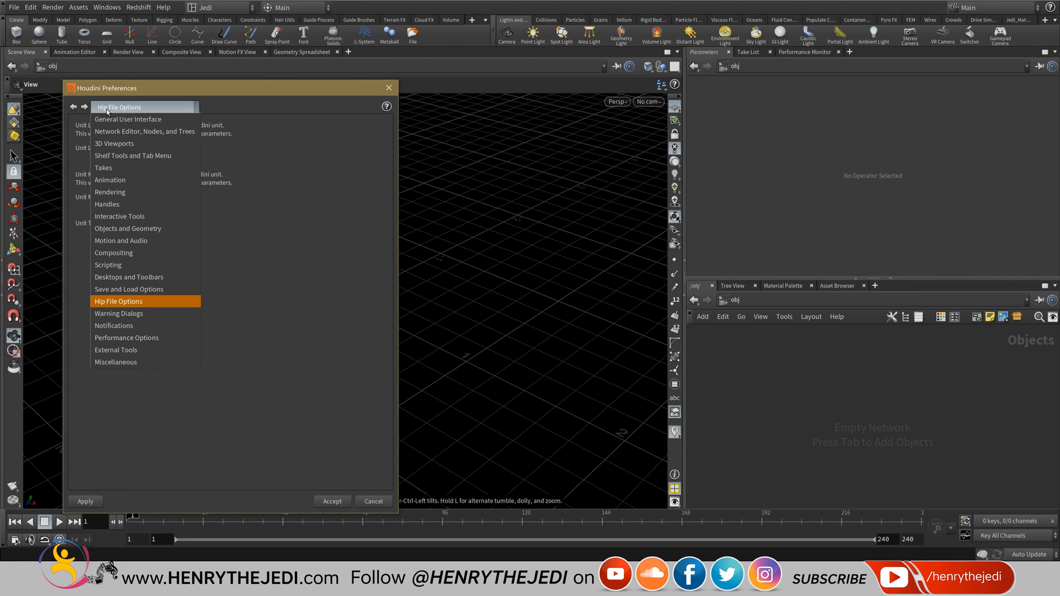
click(144, 120)
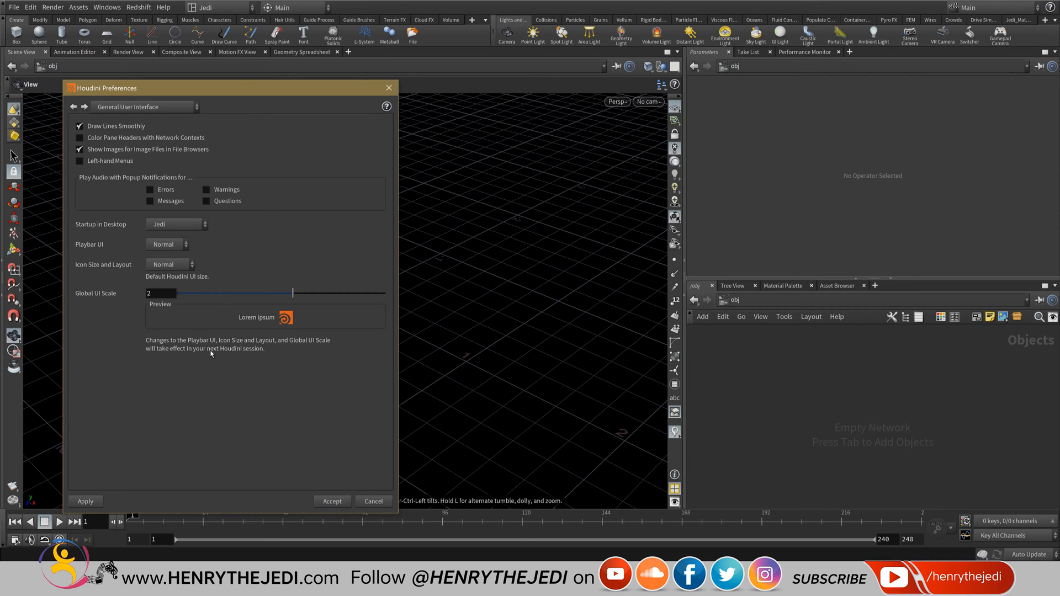
click(85, 502)
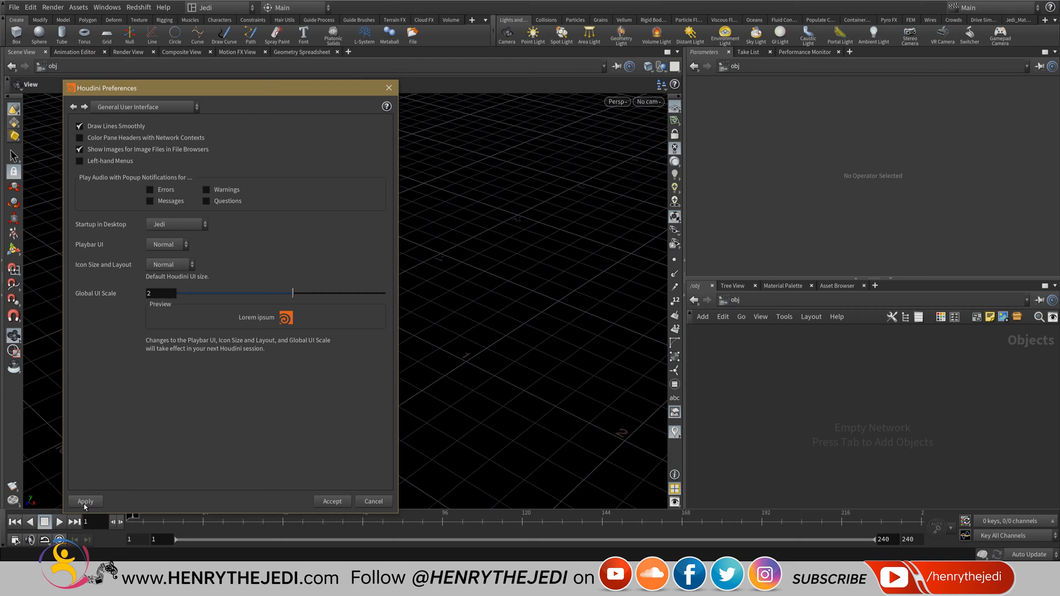
click(332, 501)
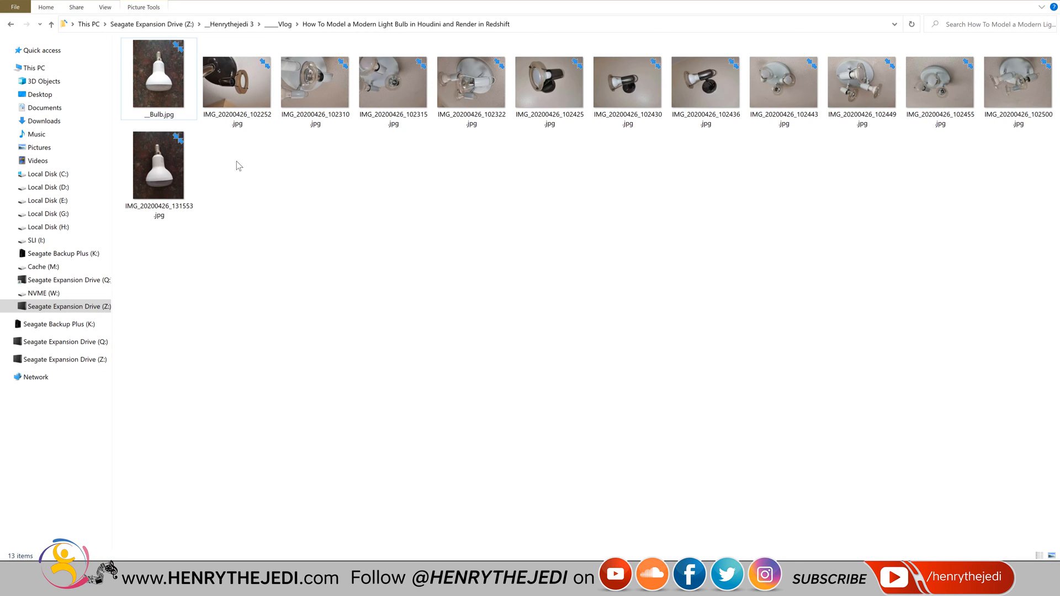
Open the reference photo __Bulb.jpg from File Explorer and check its pixel dimensions in the file info.
double_click(175, 91)
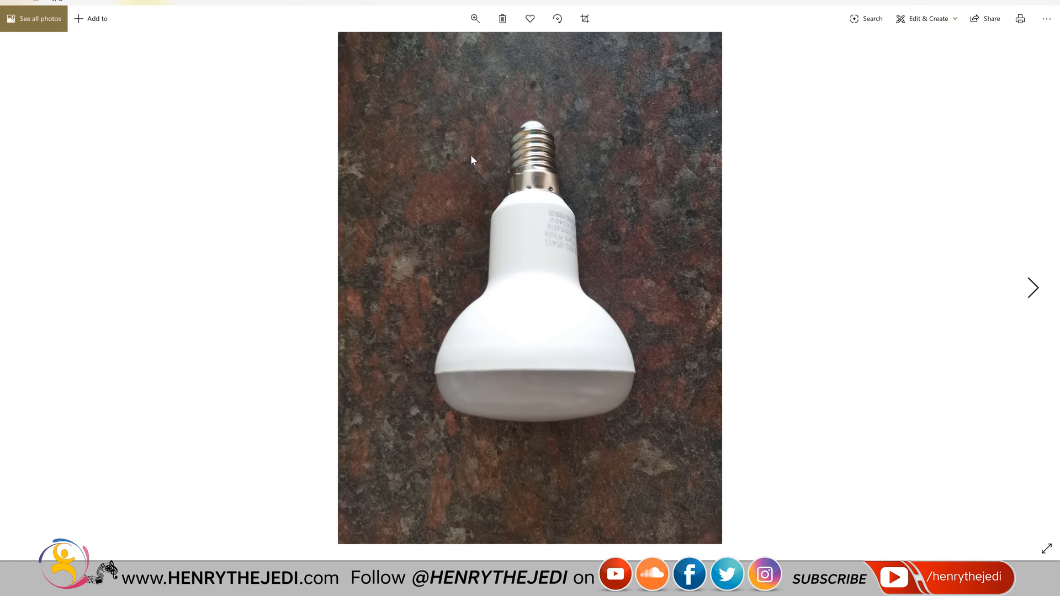
right_click(539, 78)
click(462, 94)
right_click(645, 105)
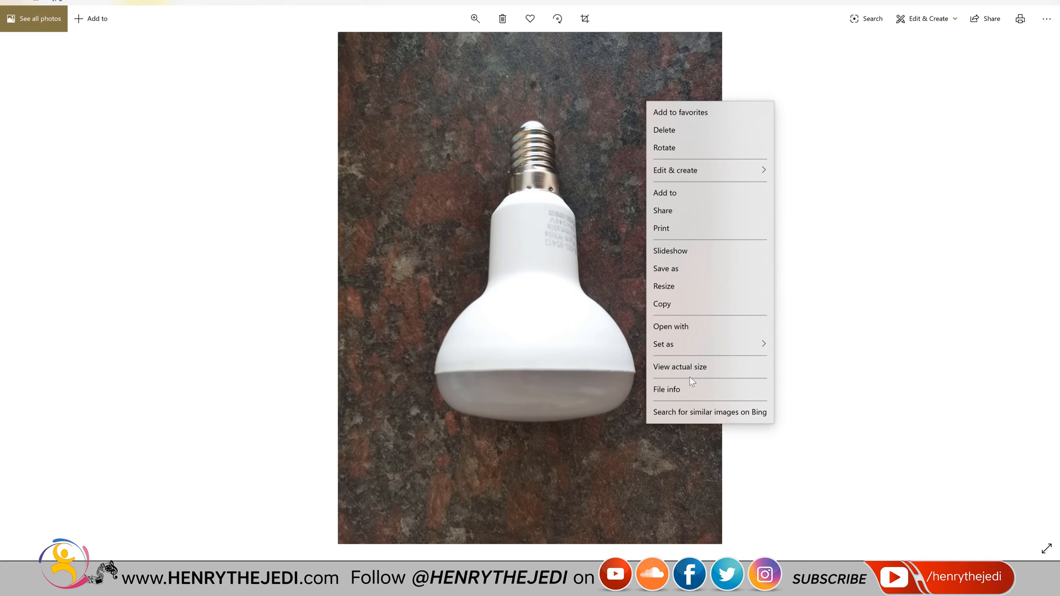
click(681, 389)
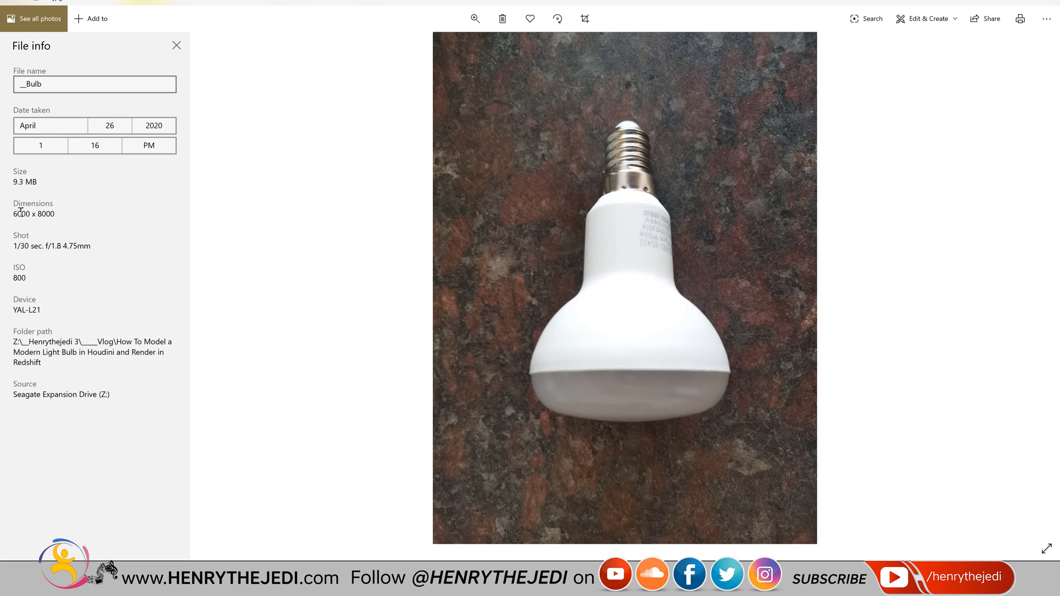
drag(17, 215, 36, 213)
click(58, 215)
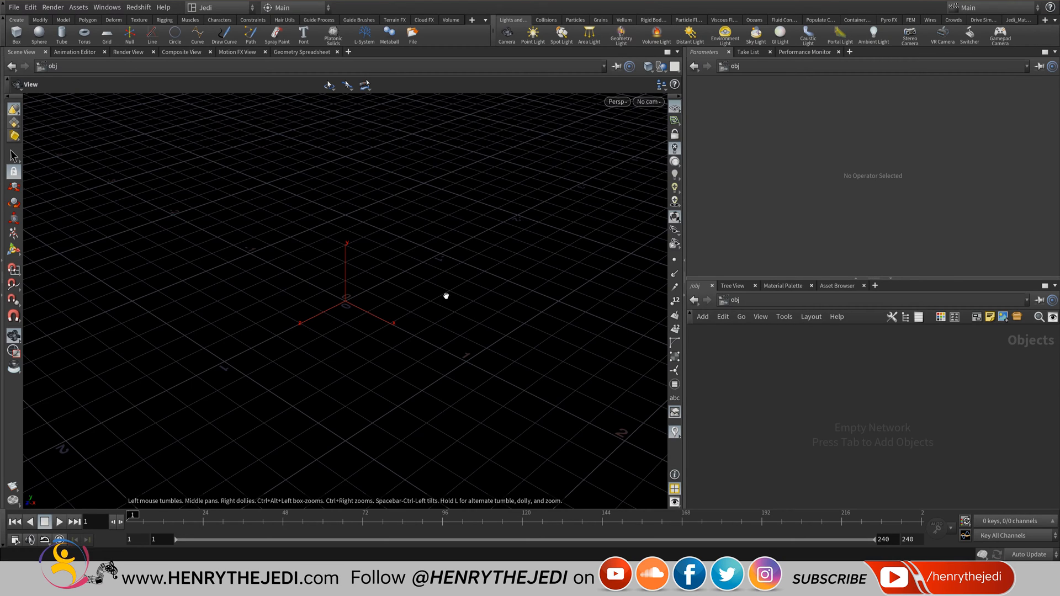
Return to Houdini and switch the perspective viewport to the Front view.
click(617, 102)
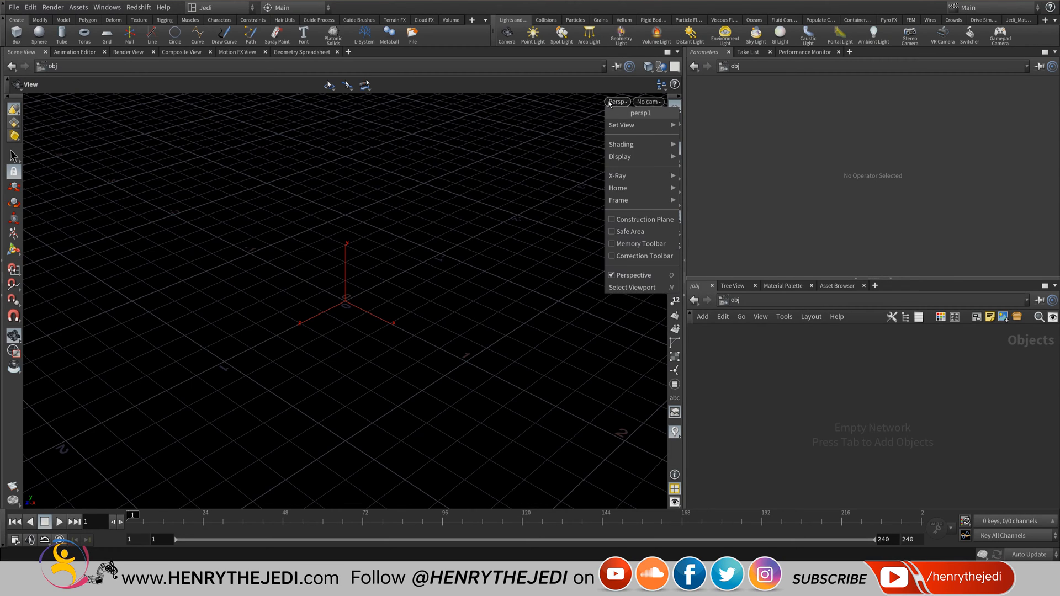
click(539, 126)
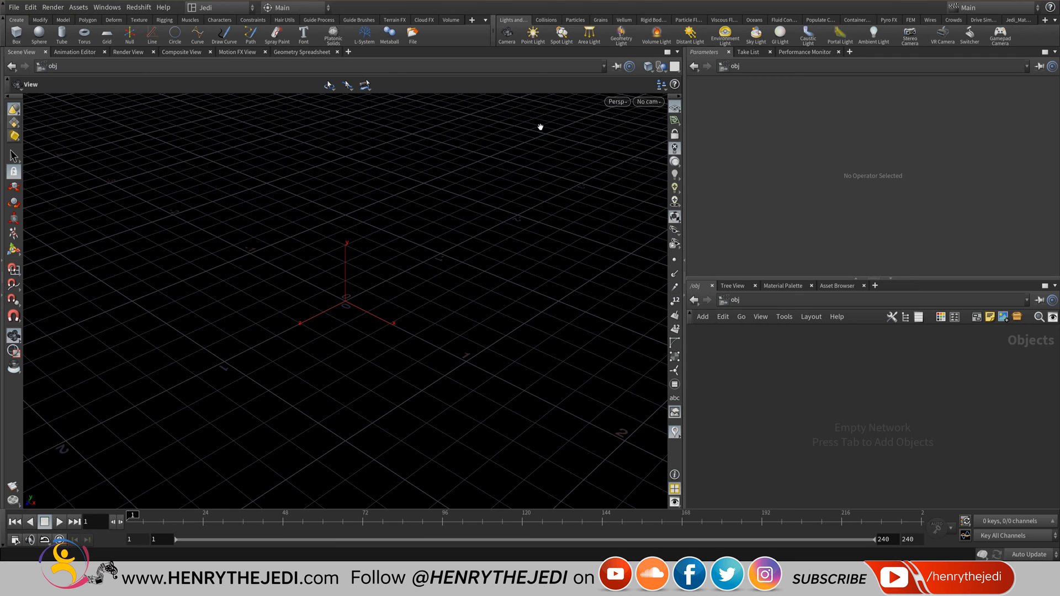
click(617, 104)
mouse_move(627, 128)
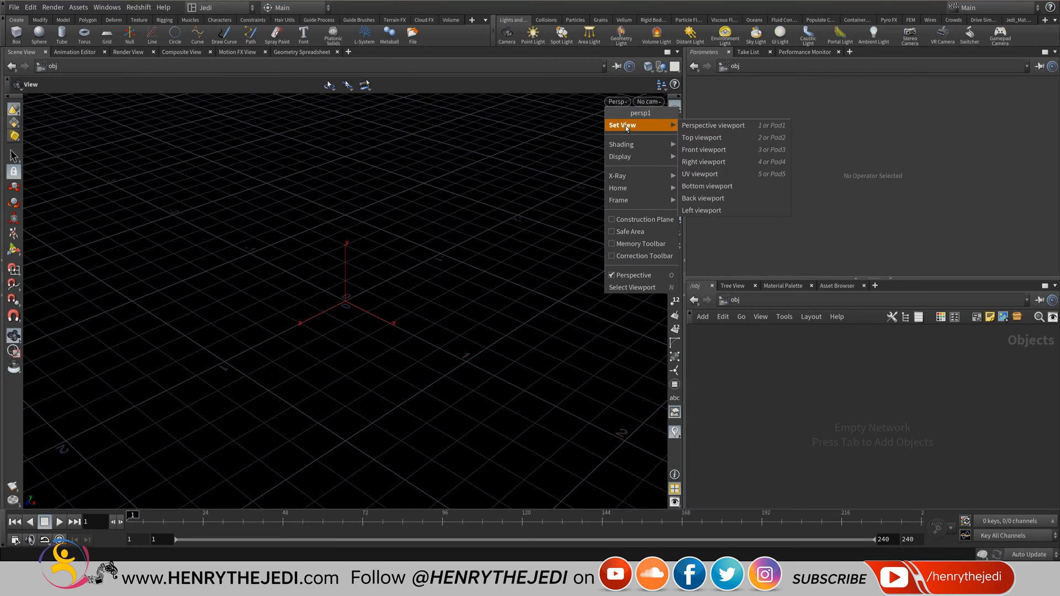
click(708, 151)
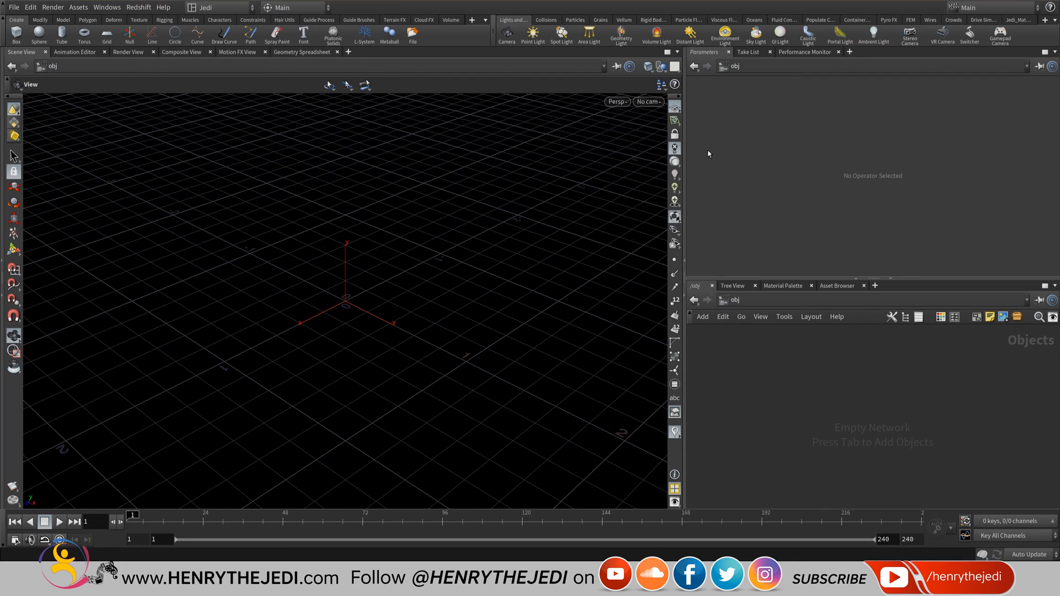
middle_drag(417, 223, 455, 247)
scroll(386, 326, up, 4)
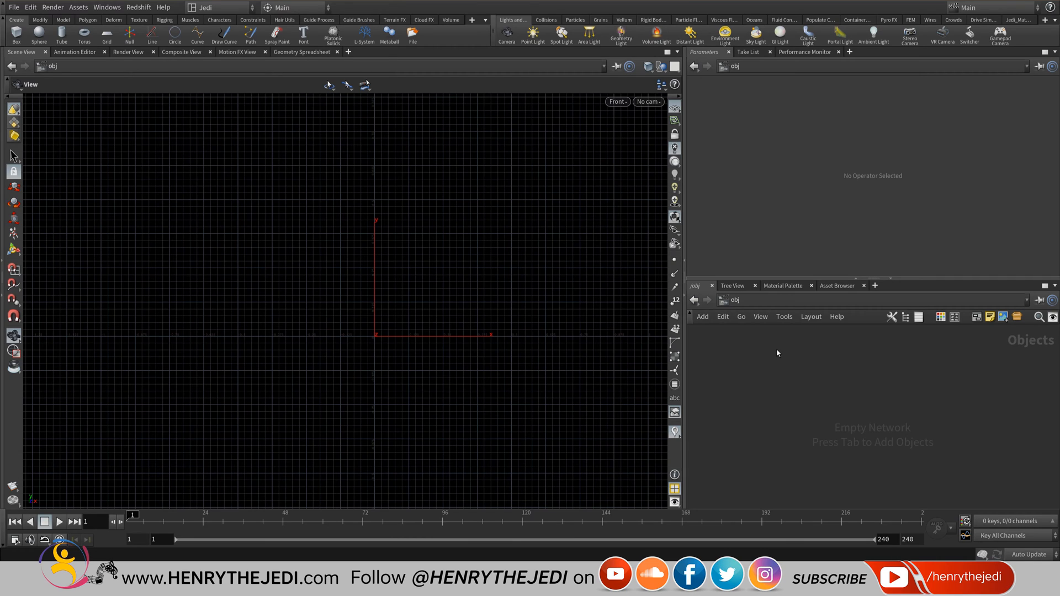
List the other networks available from the network editor's obj path.
key(Tab)
key(Escape)
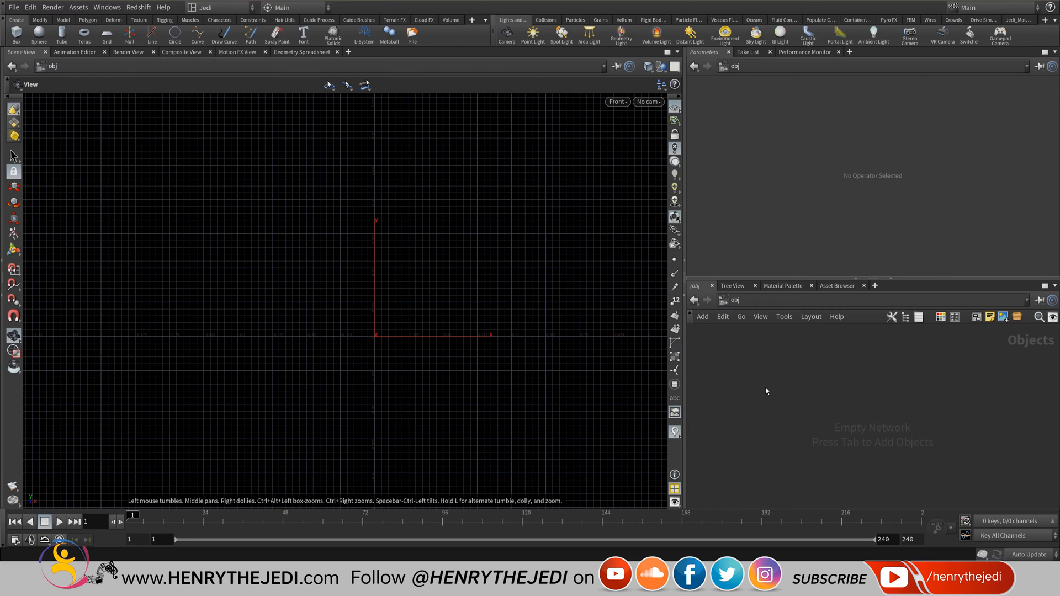
click(735, 306)
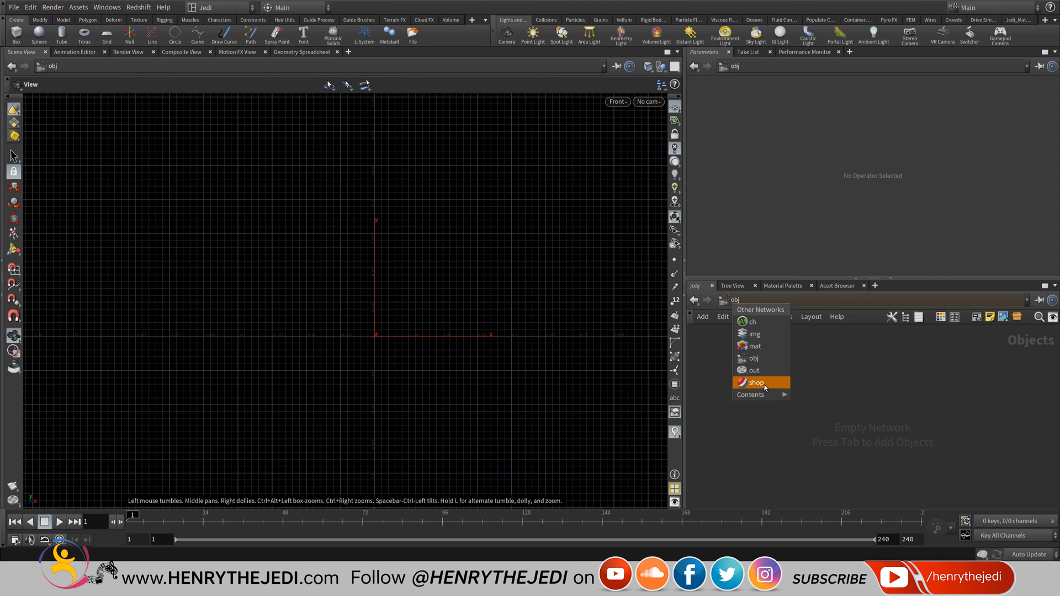
Choose obj as the current network and create a polygon grid object at the origin.
click(858, 407)
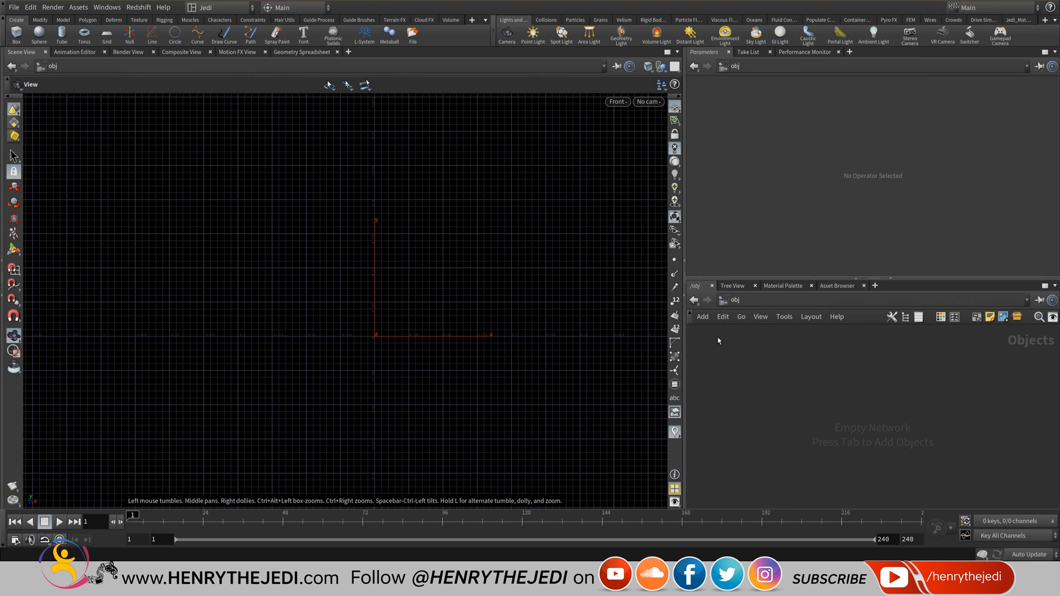
click(734, 301)
click(758, 360)
click(107, 34)
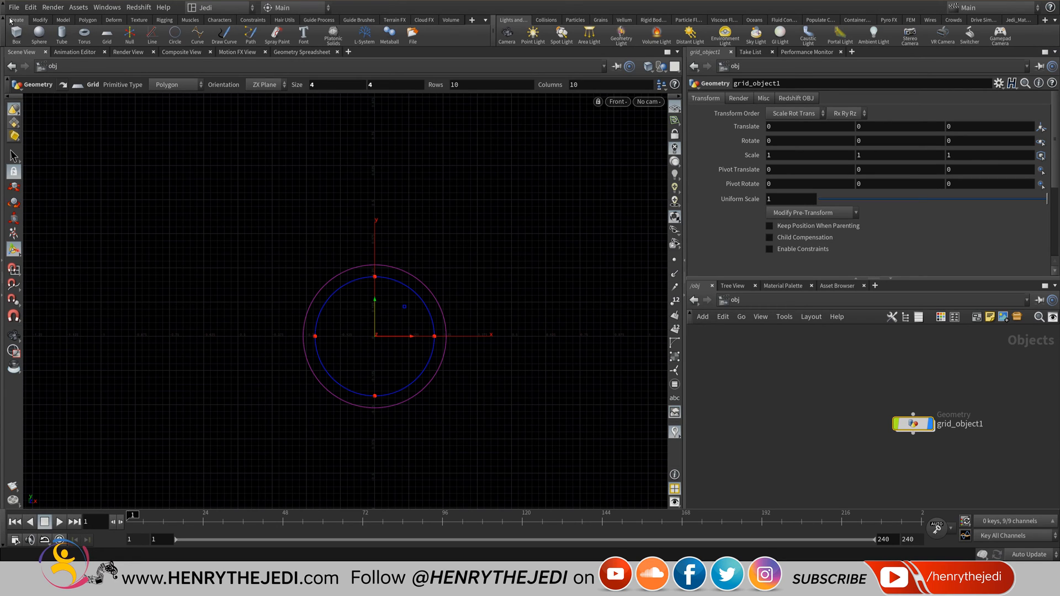
drag(970, 490, 834, 389)
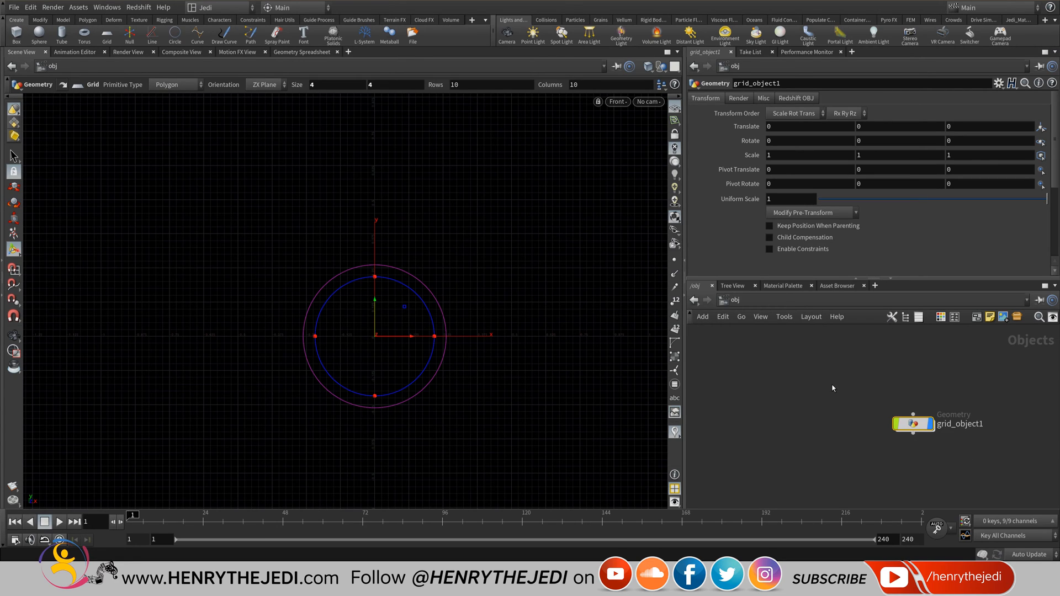
click(917, 469)
scroll(934, 442, up, 2)
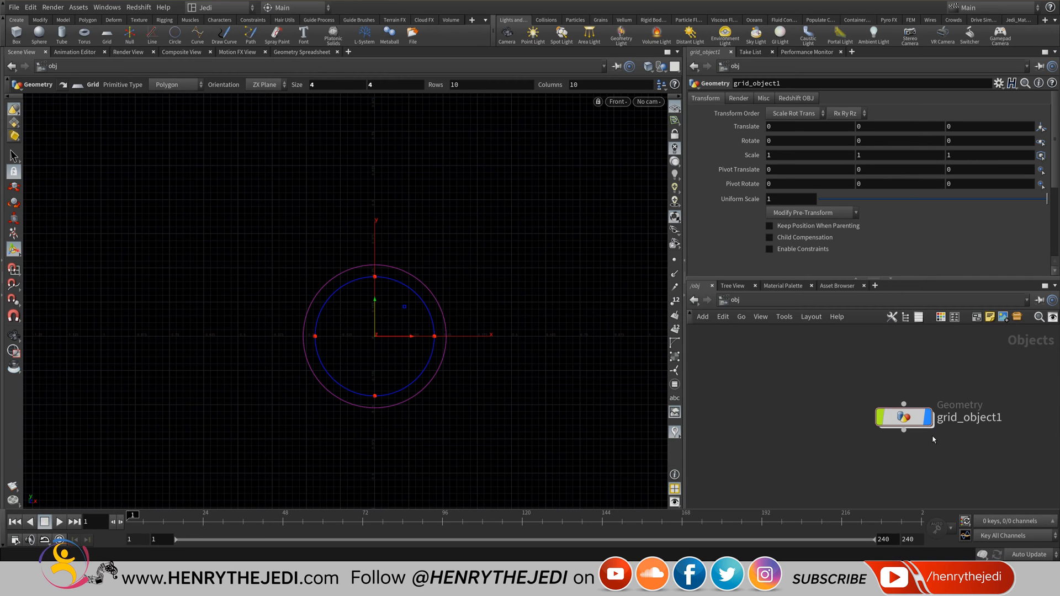
Enter the grid object's geometry network and set the viewport from Front to Perspective view.
double_click(906, 420)
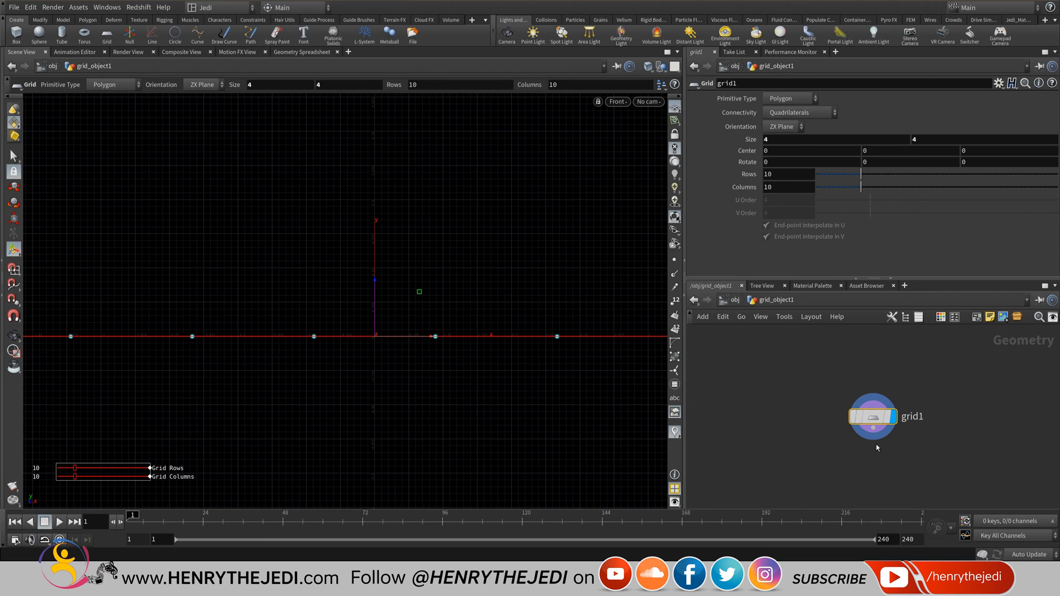
mouse_move(873, 415)
click(617, 102)
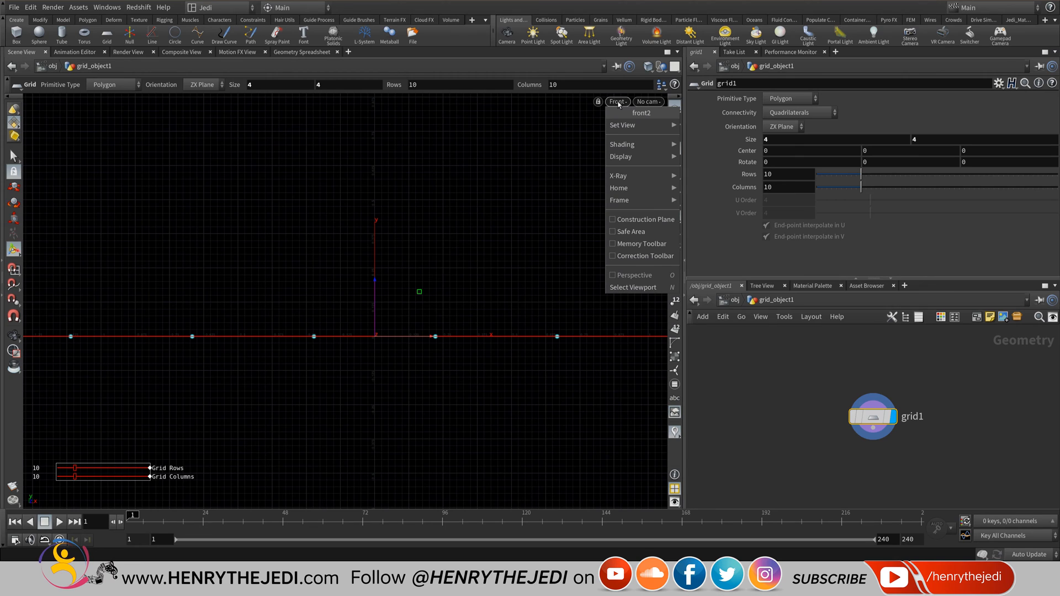
mouse_move(622, 125)
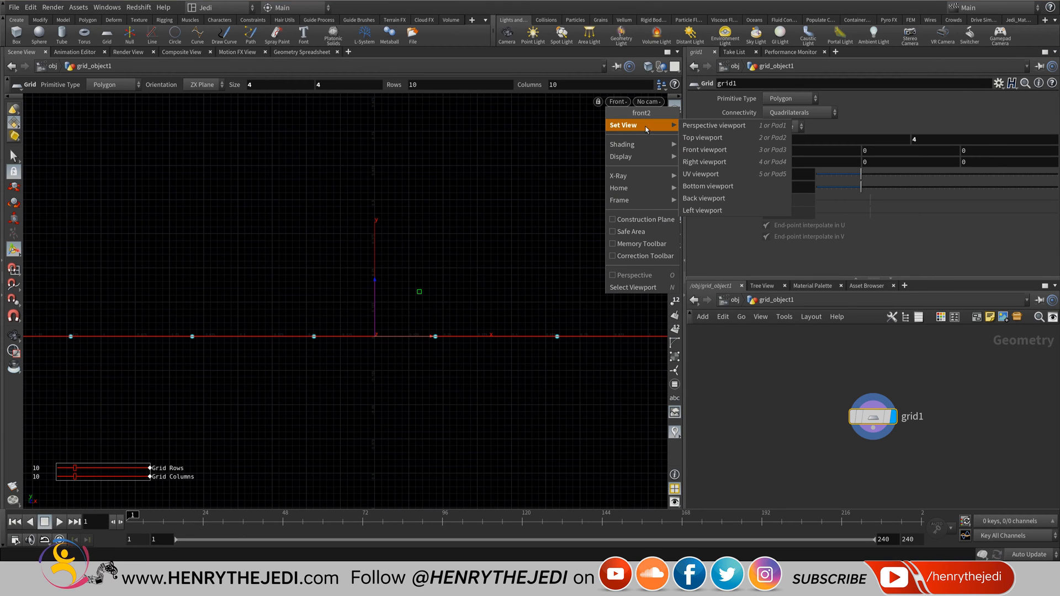
click(712, 126)
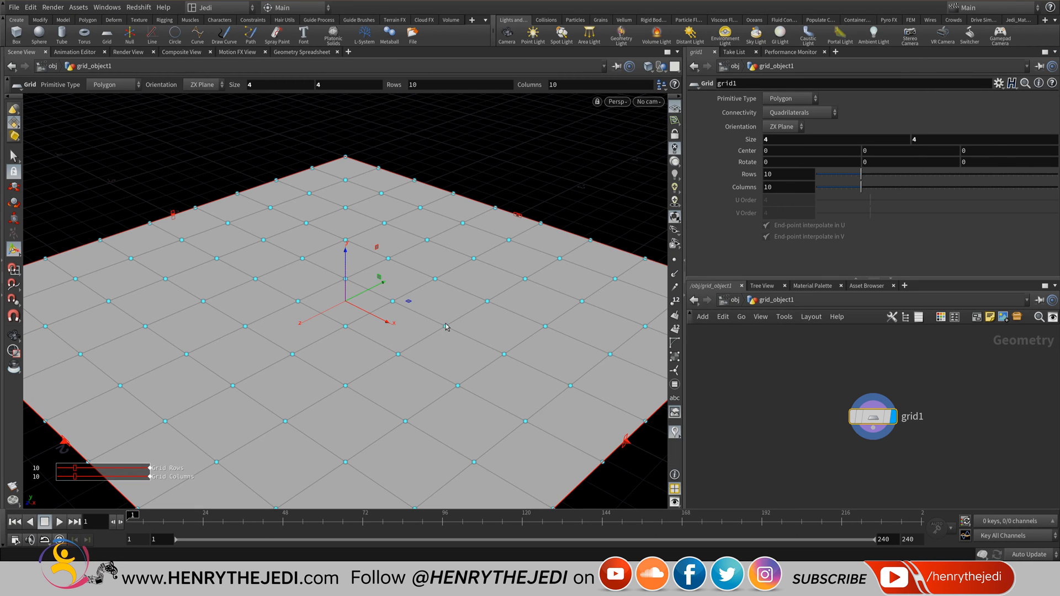
Go up to the obj level, reopen the grid object's network to view its grid node, and return to obj.
click(734, 299)
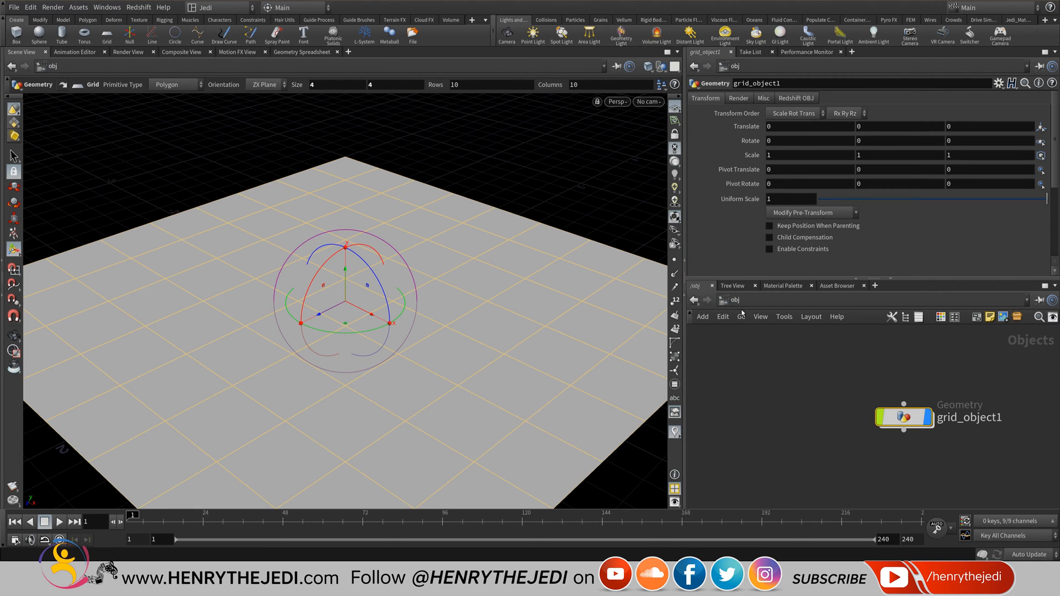
click(736, 301)
click(773, 358)
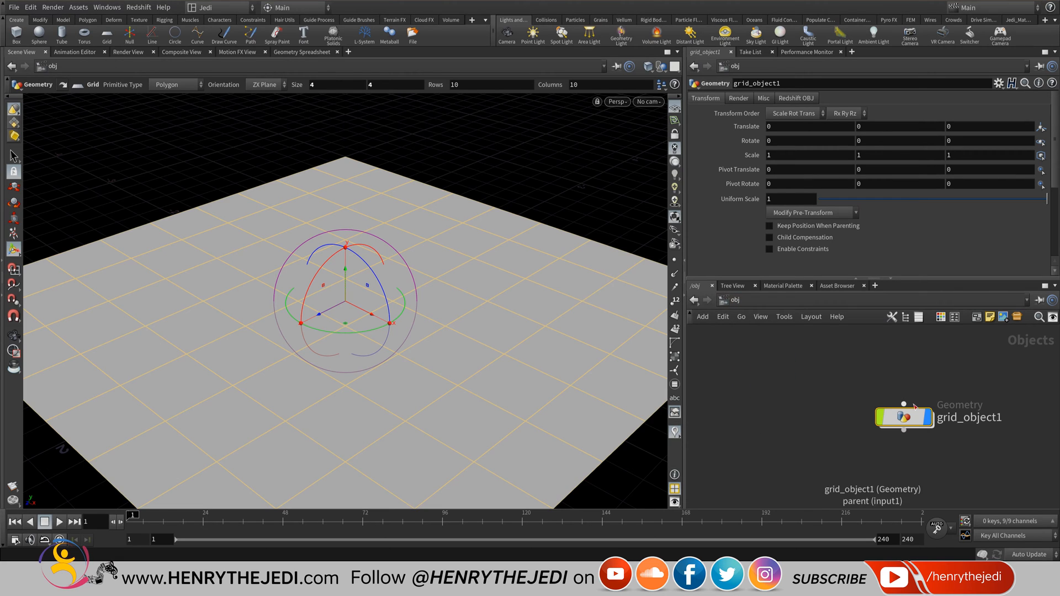
mouse_move(910, 420)
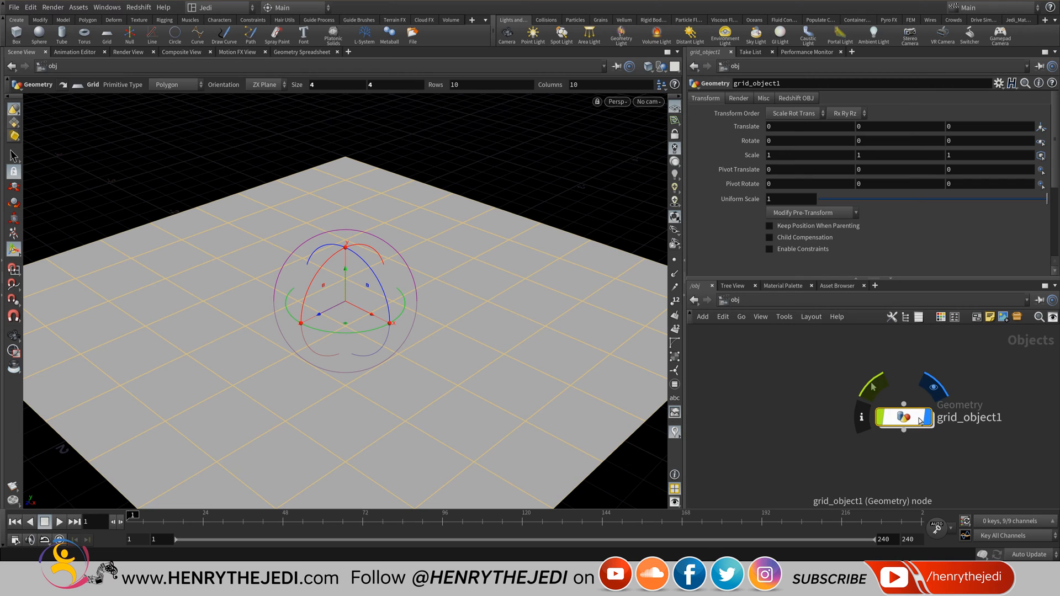
double_click(917, 420)
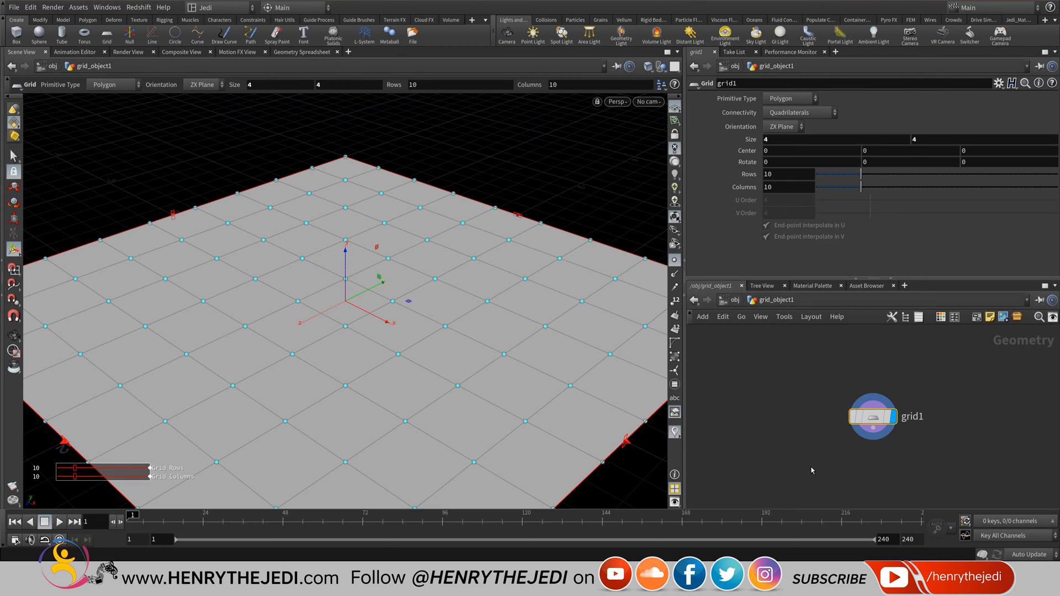
click(693, 301)
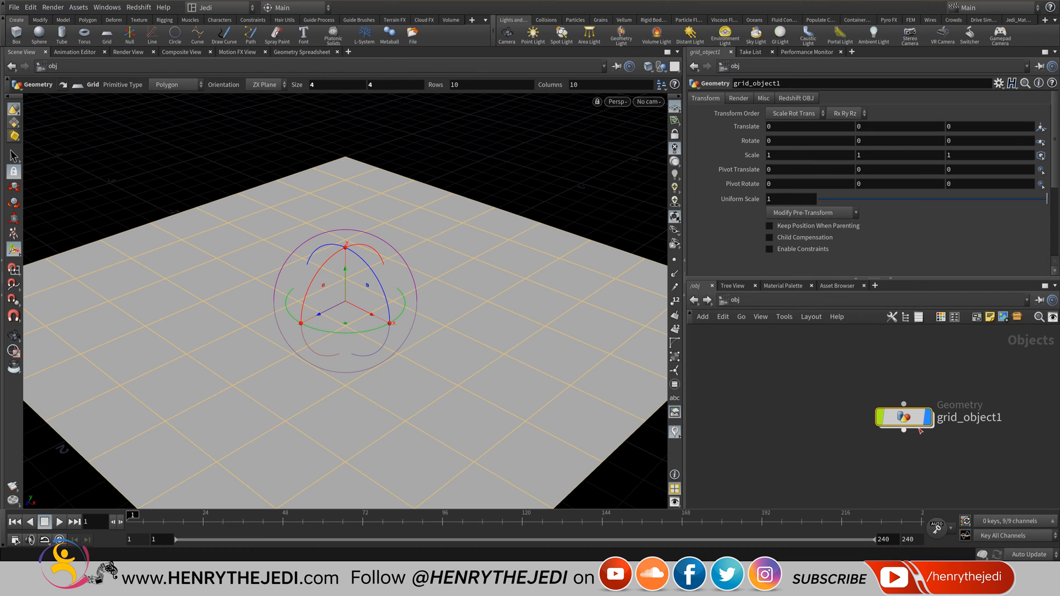
Select the grid object in the obj network and delete it.
click(985, 454)
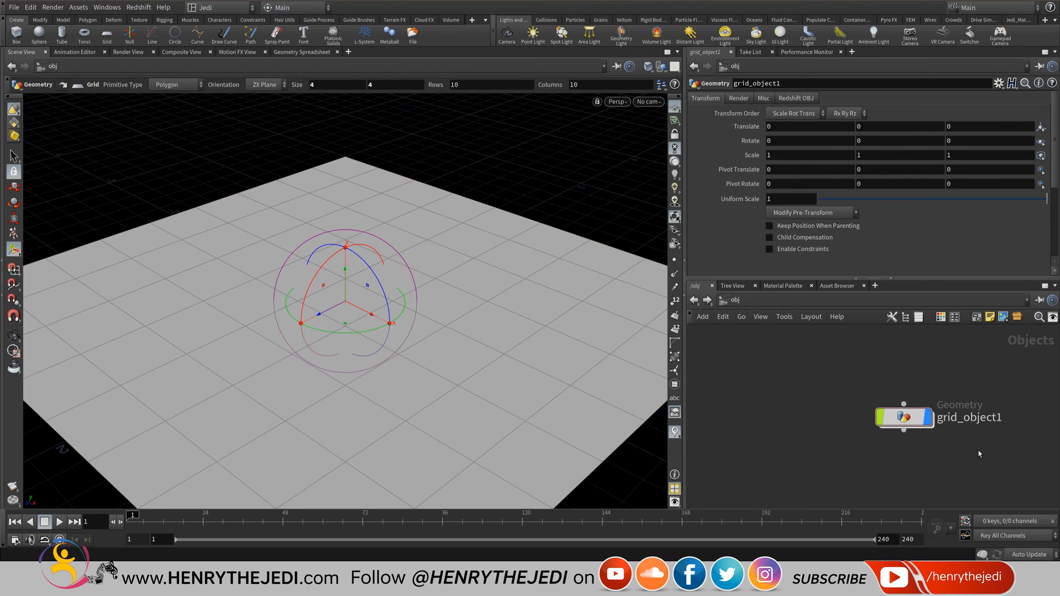
drag(967, 478, 805, 371)
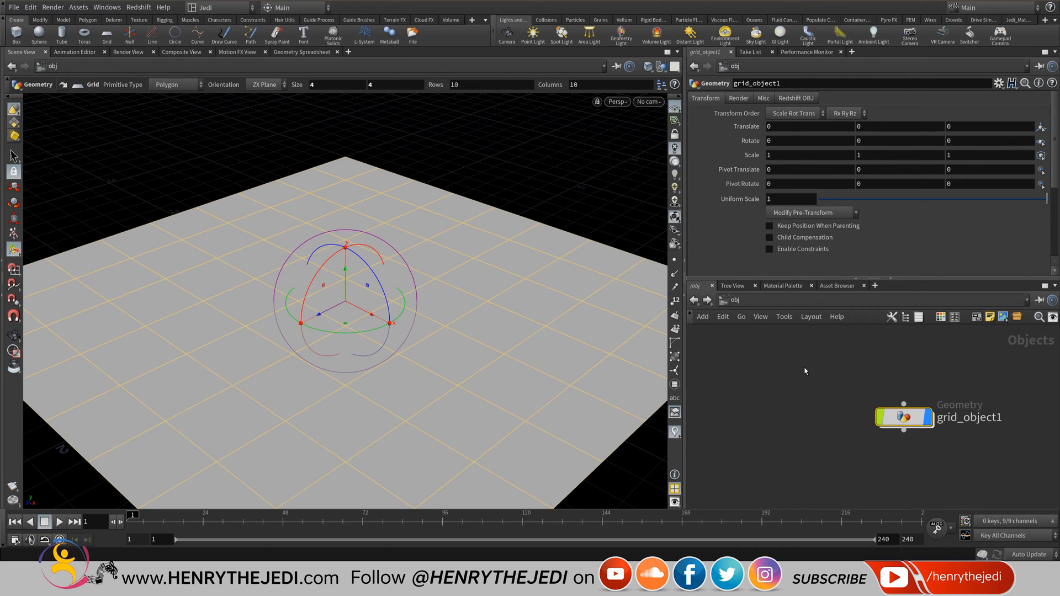
key(Delete)
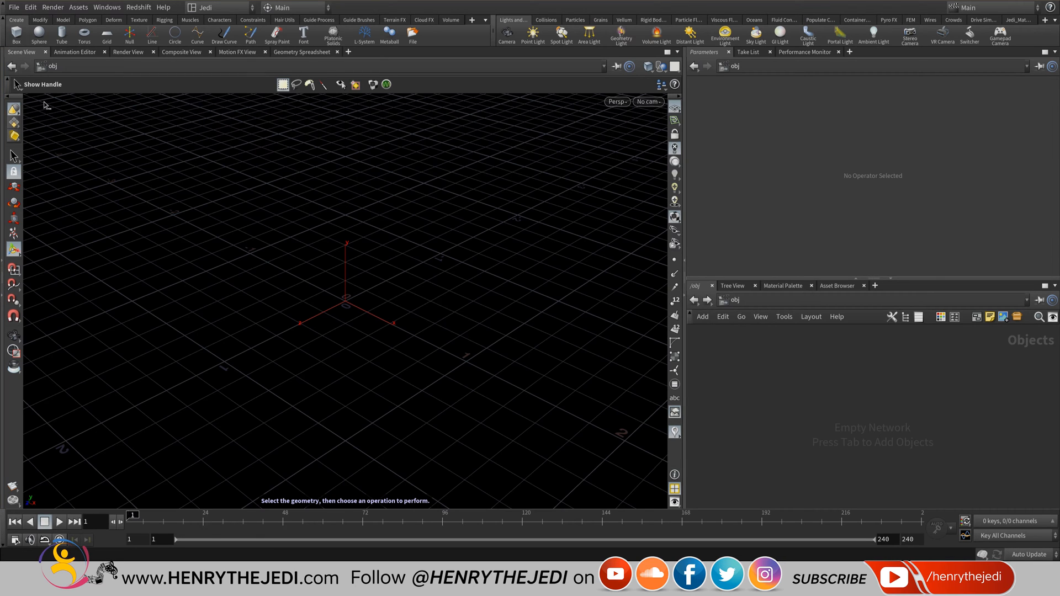
Create a box object at the origin and delete it from the obj network.
ctrl+click(16, 34)
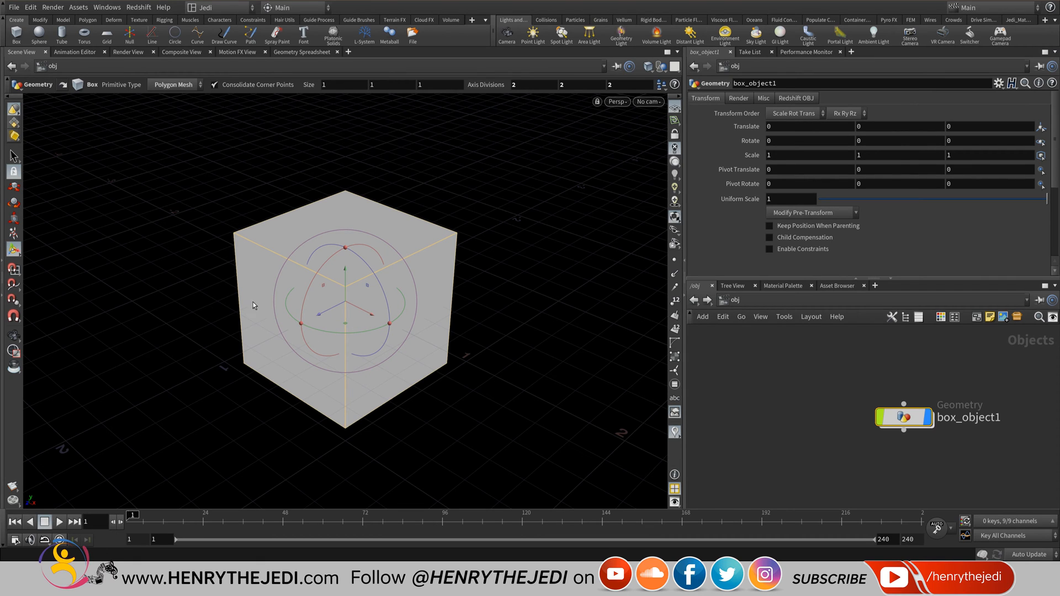
drag(823, 380, 955, 455)
key(Delete)
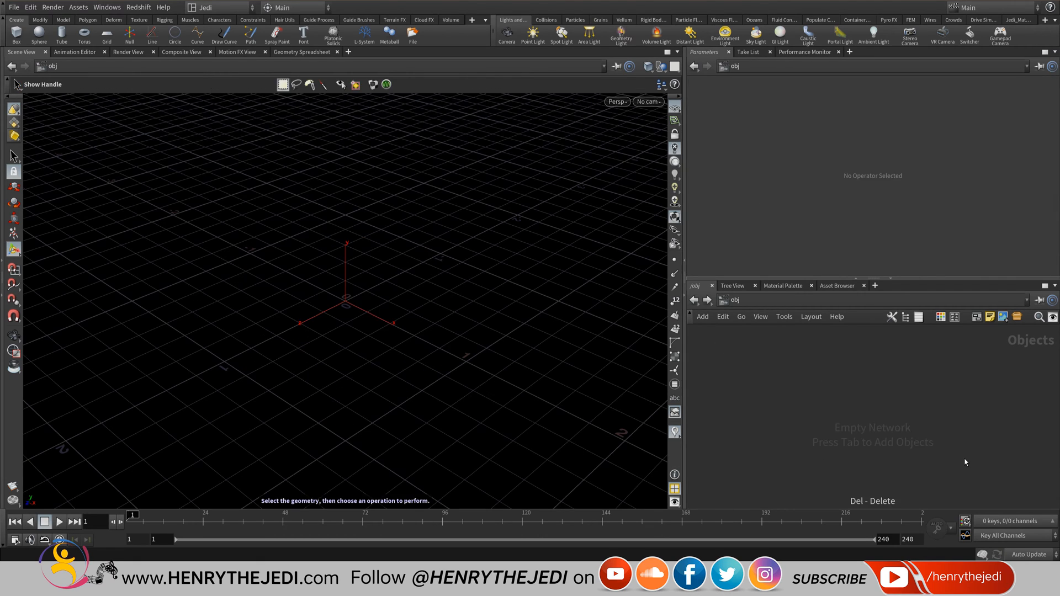
Create a torus object at the origin and delete it from the obj network.
ctrl+click(84, 34)
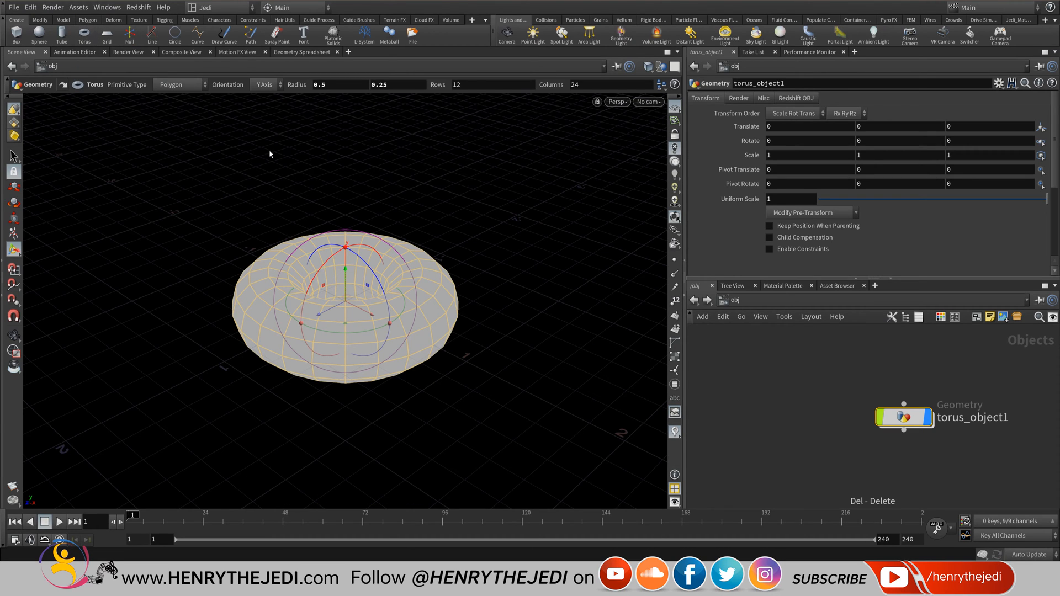
drag(1004, 481, 823, 382)
key(Delete)
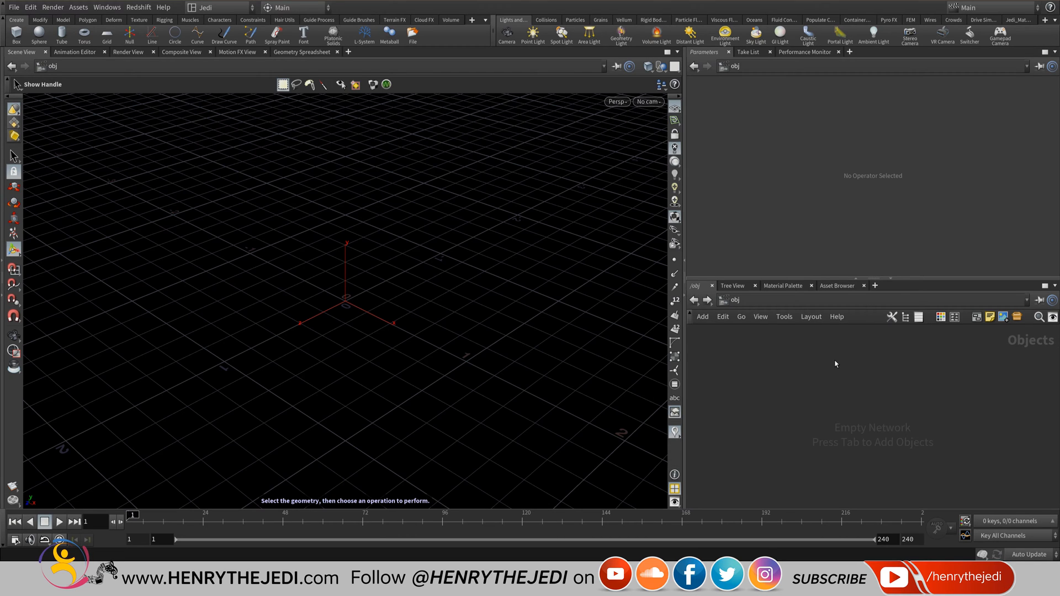
Add a Grid primitive to the empty obj network and place its node near the middle of the network.
key(Tab)
click(779, 413)
key(Tab)
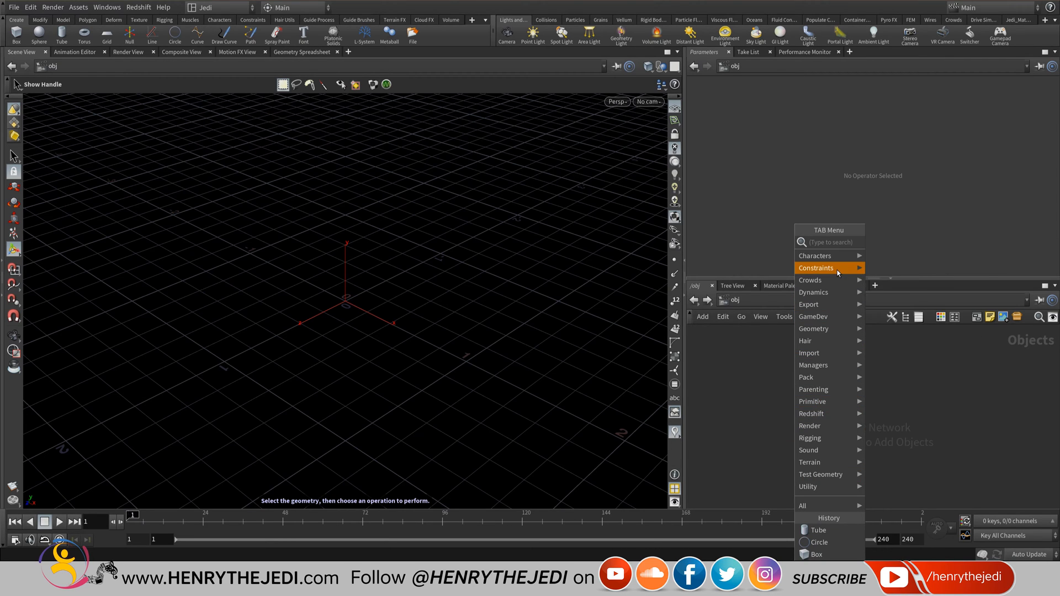
mouse_move(838, 272)
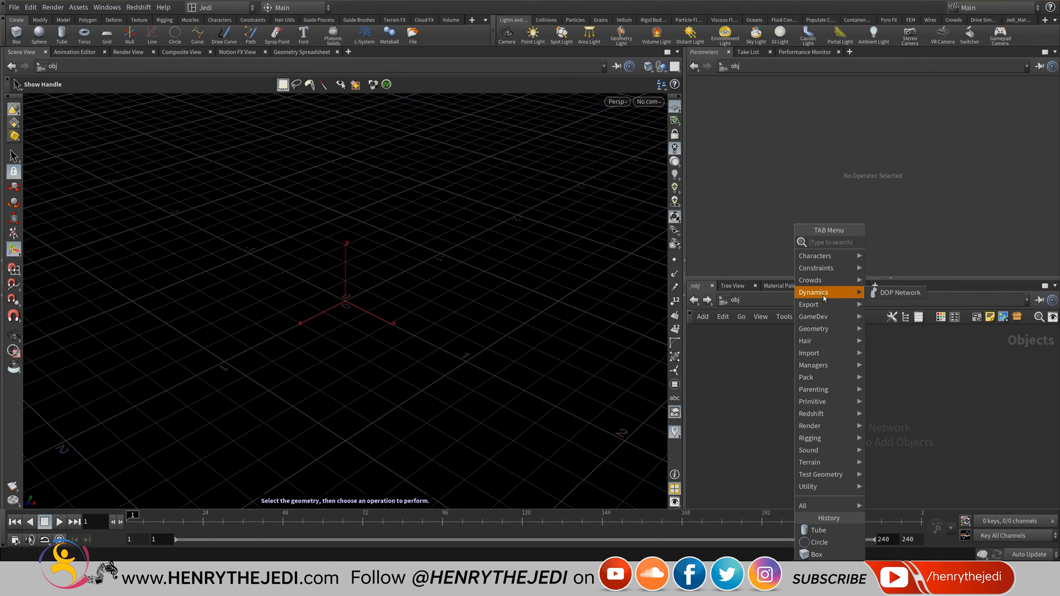
mouse_move(830, 338)
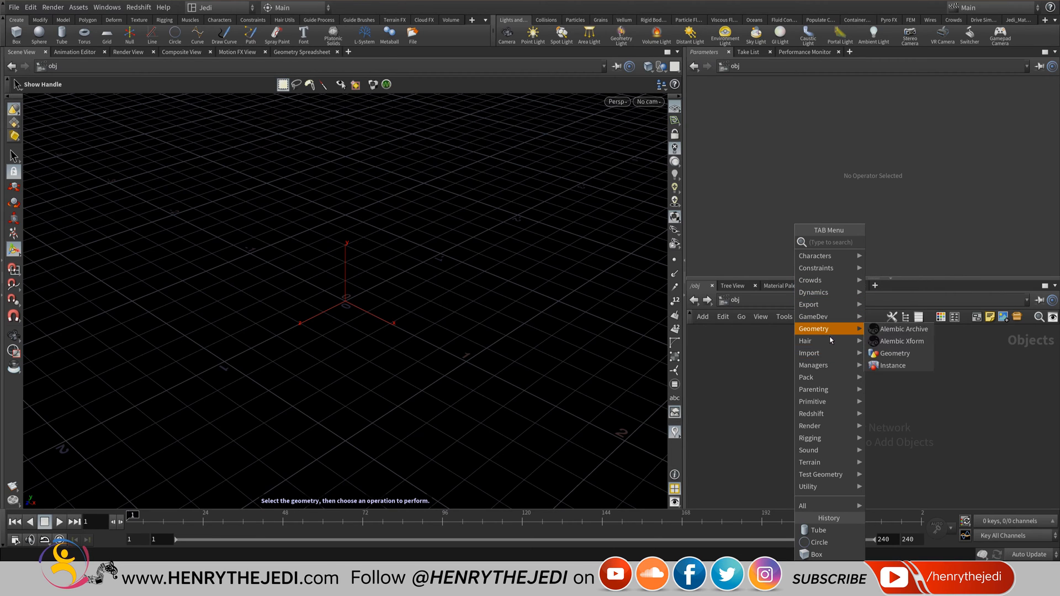
mouse_move(831, 402)
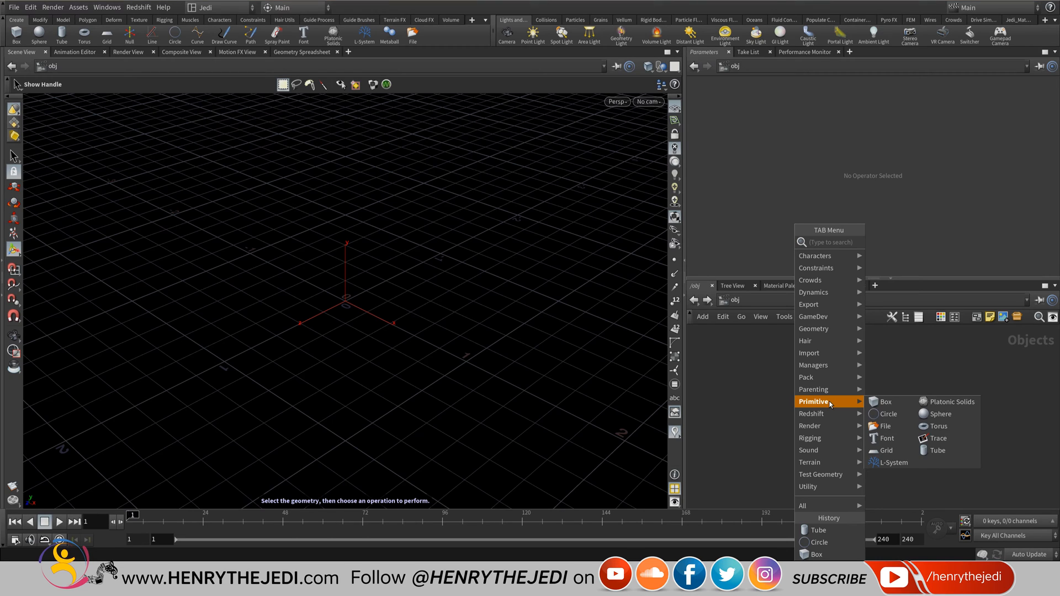
click(890, 453)
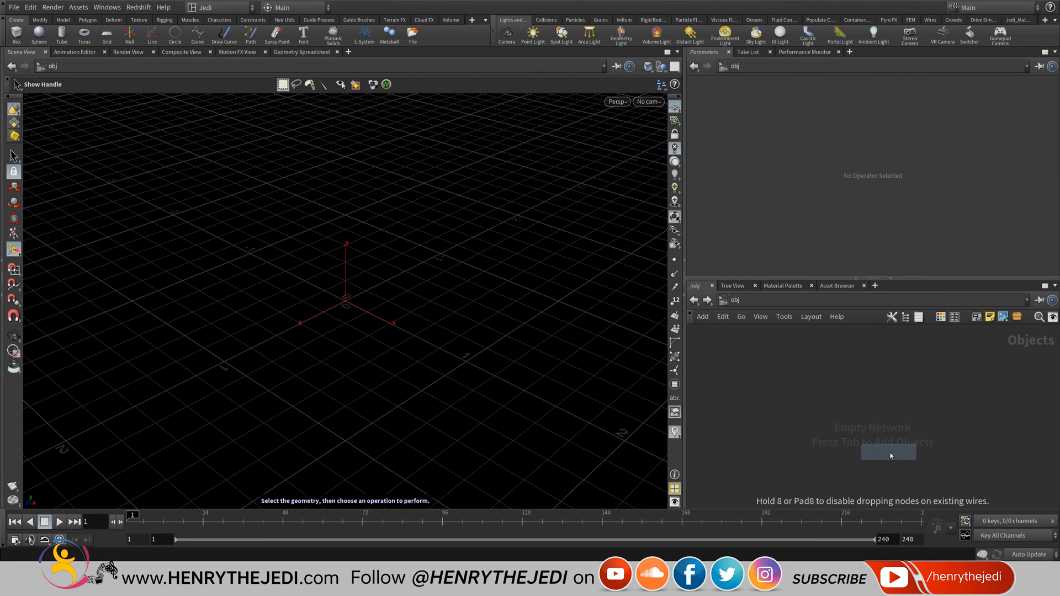
click(878, 413)
mouse_move(879, 413)
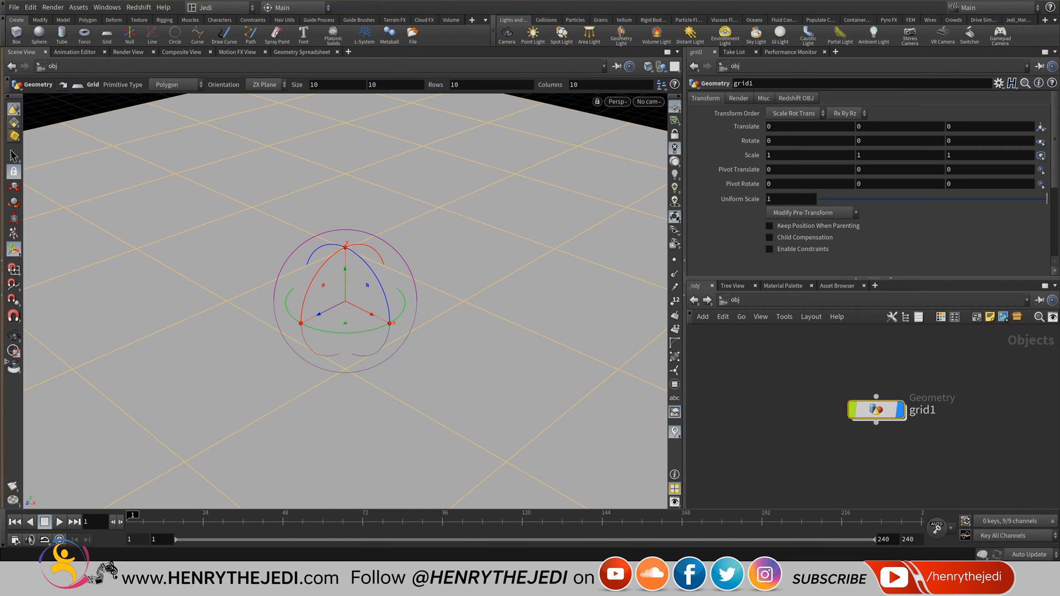
Examine the grid from different angles and distances in the perspective viewport with the View tool.
click(13, 336)
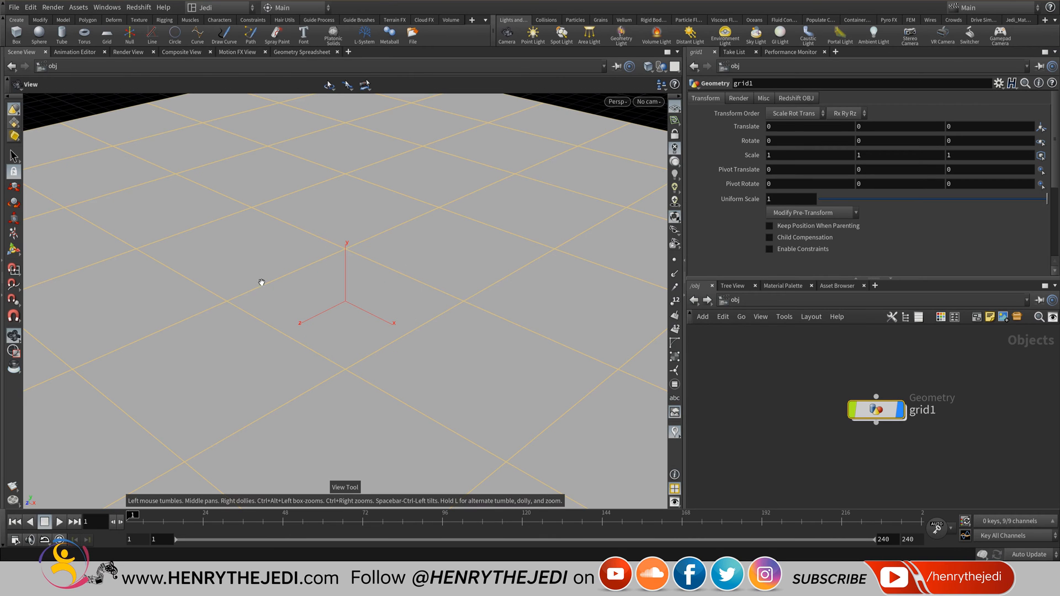
drag(270, 224, 174, 214)
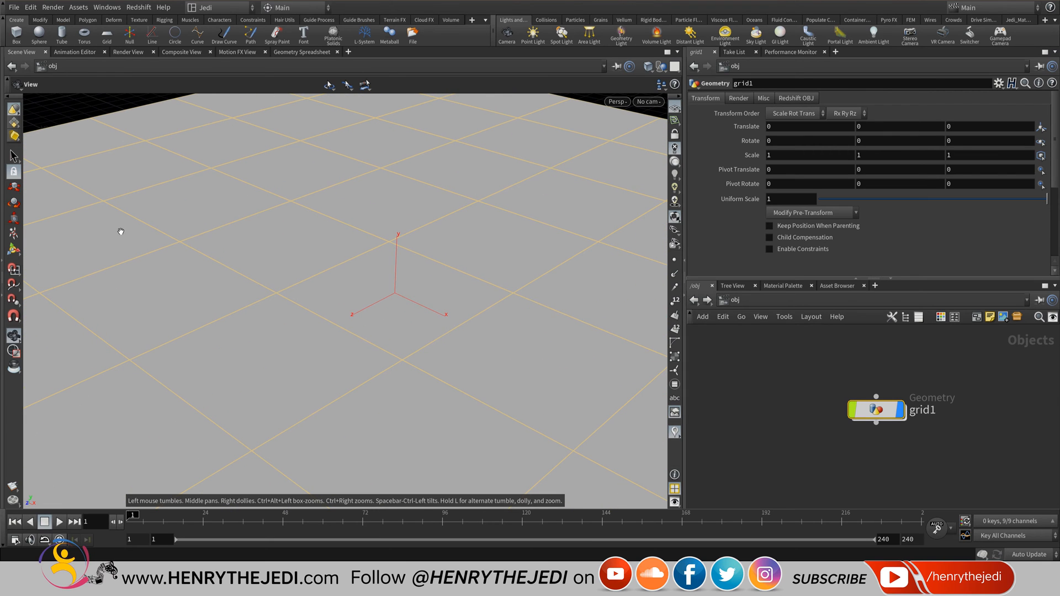
drag(334, 219, 378, 272)
right_drag(377, 272, 325, 223)
right_drag(291, 439, 290, 450)
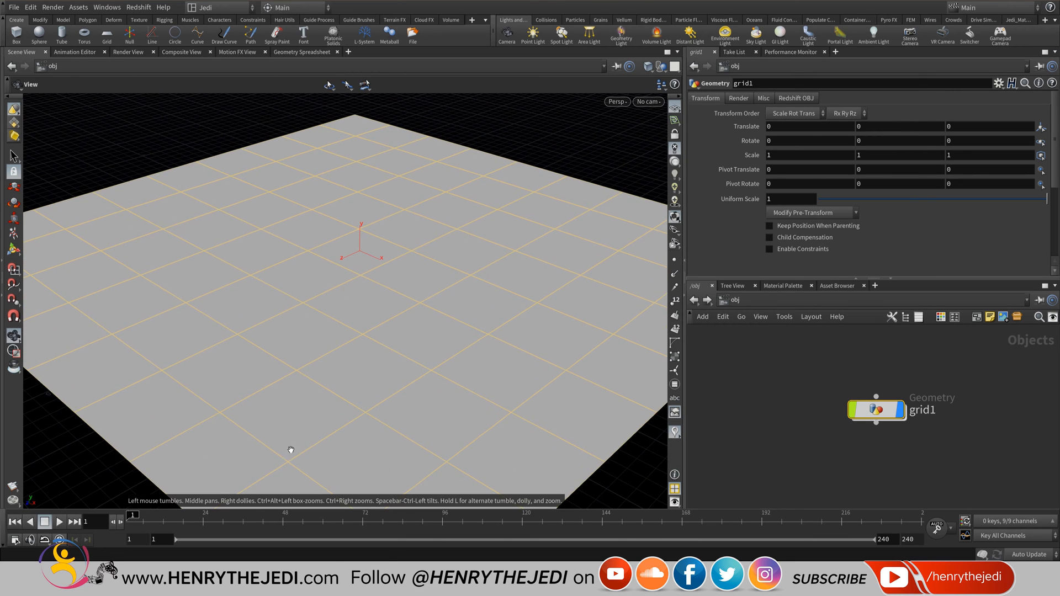
drag(352, 264, 342, 243)
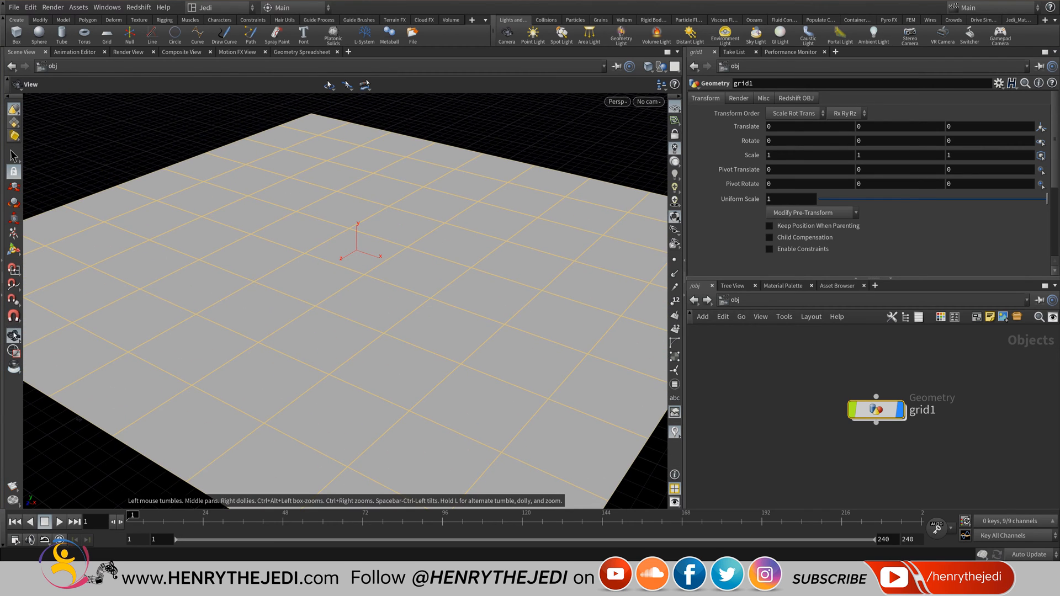
drag(296, 317, 296, 249)
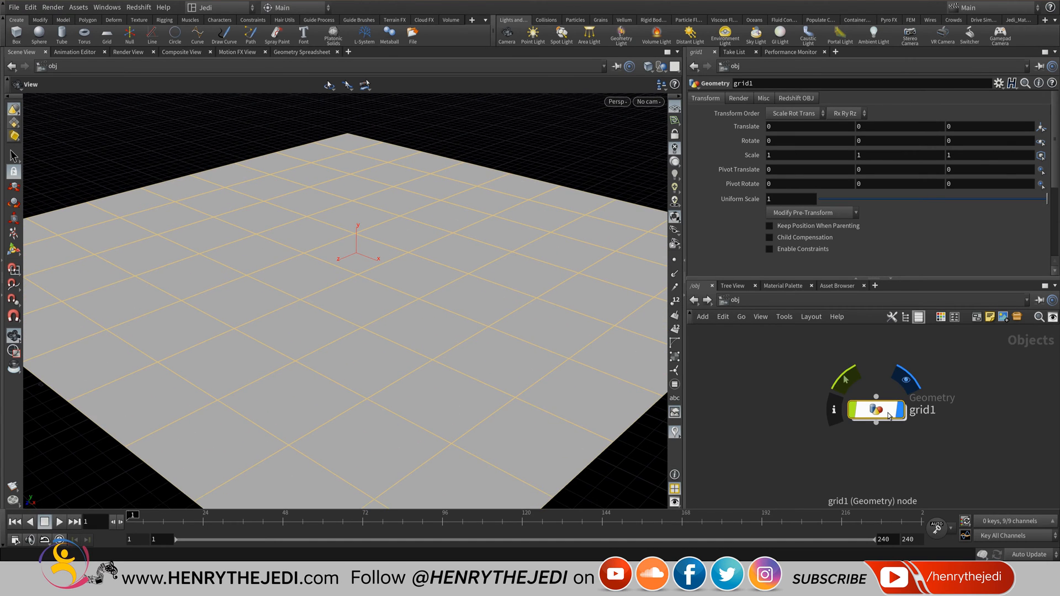
Rename the grid object in the obj network as Reference_Plane.
double_click(937, 415)
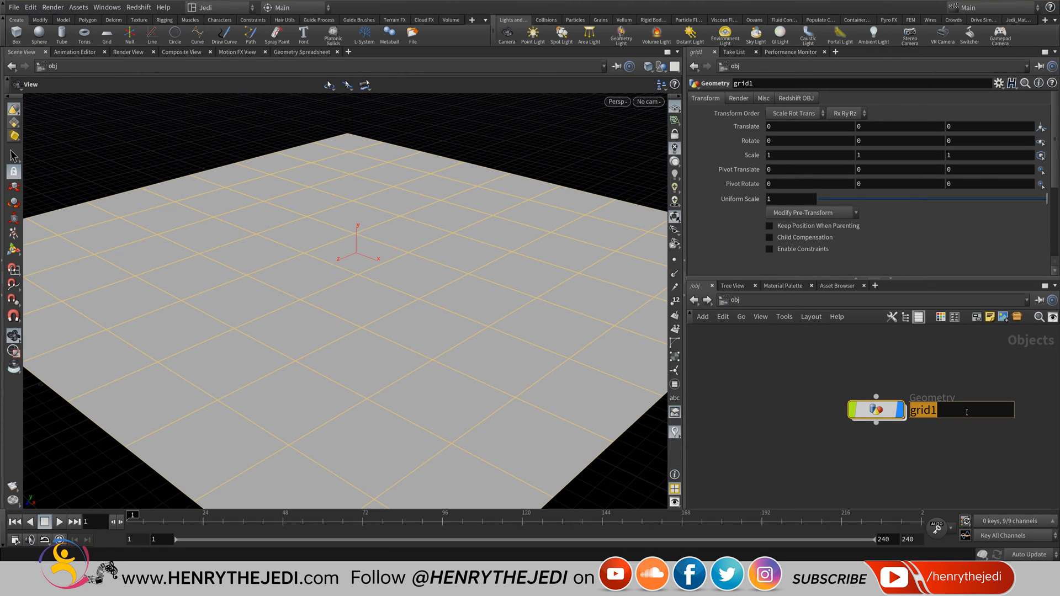
text(Reference_Plane)
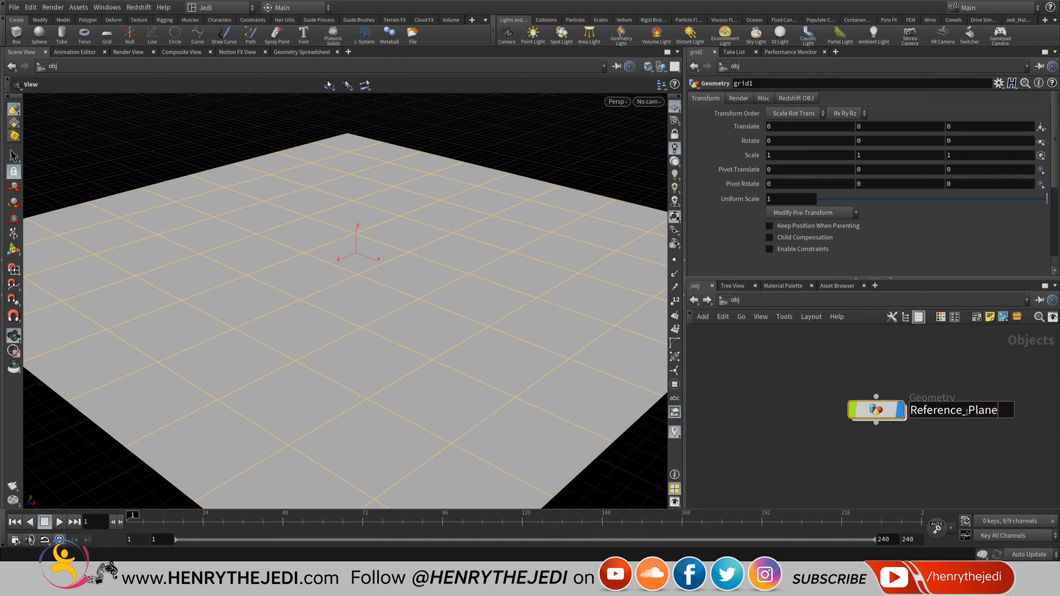
key(Return)
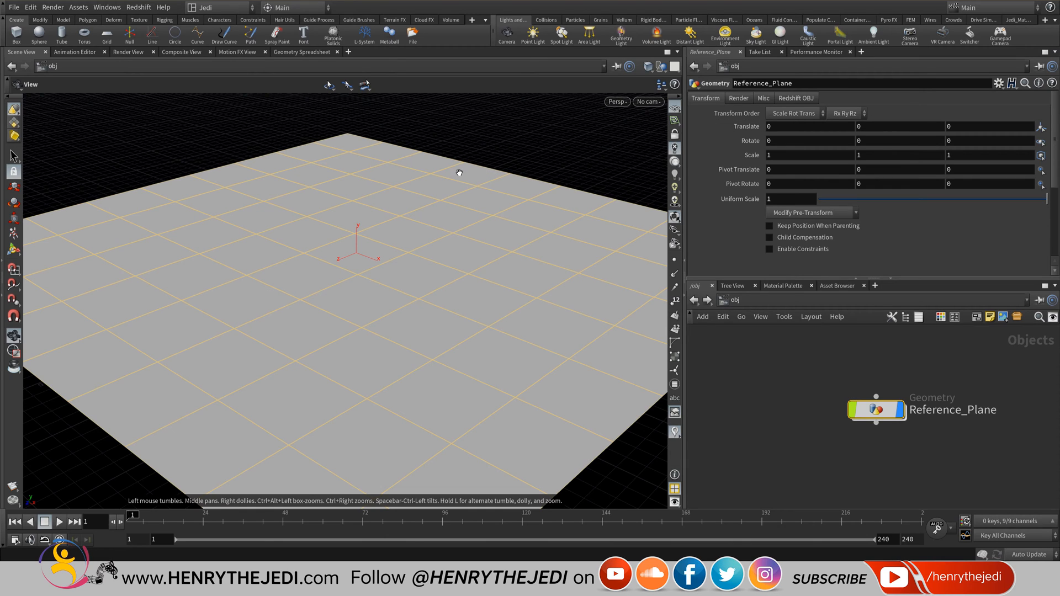
Launch 3ds Max 2019 from the system's application list.
key(super)
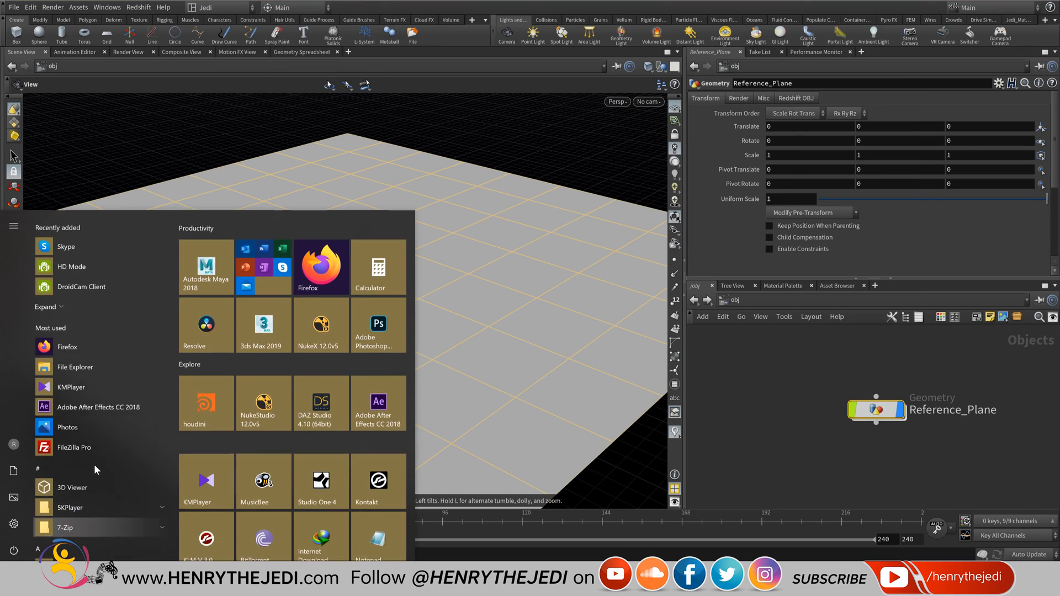
click(267, 327)
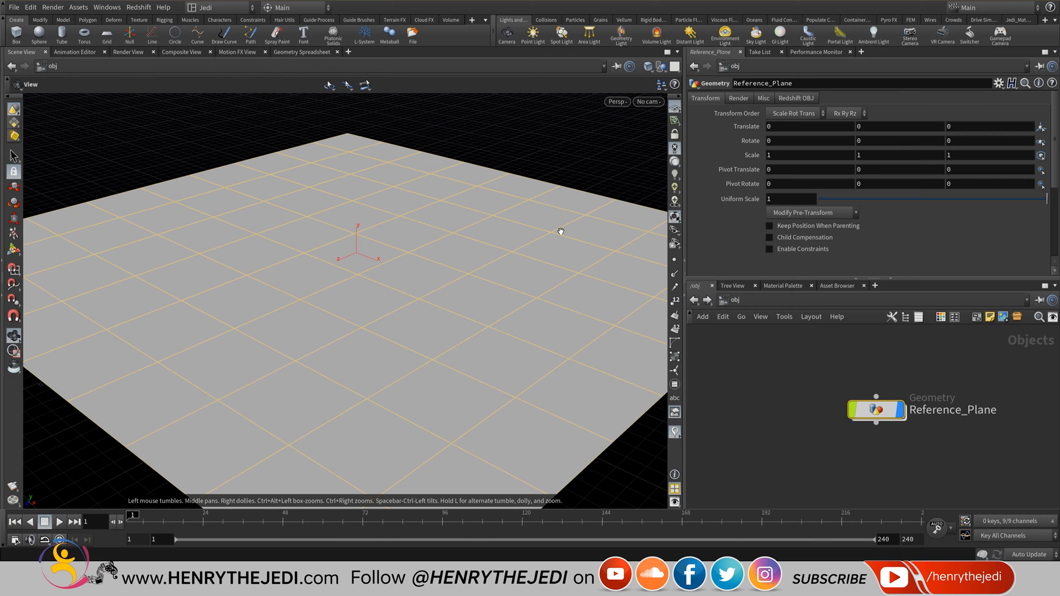
Try shifting Reference_Plane along X and Y through its Translate values, undoing each change.
middle_drag(786, 134, 694, 106)
key(ctrl+z)
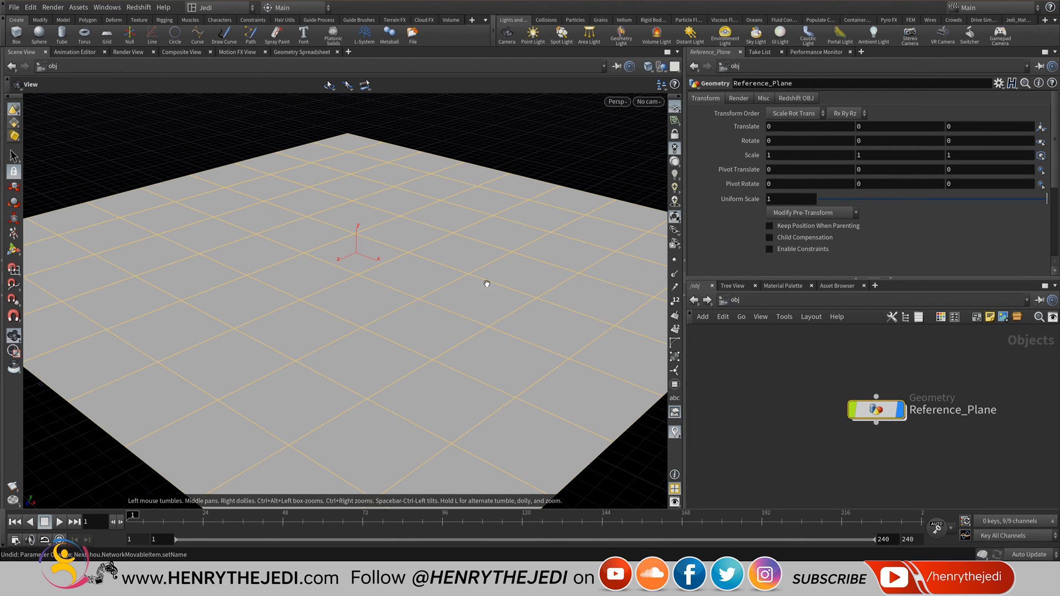
right_drag(440, 213, 442, 256)
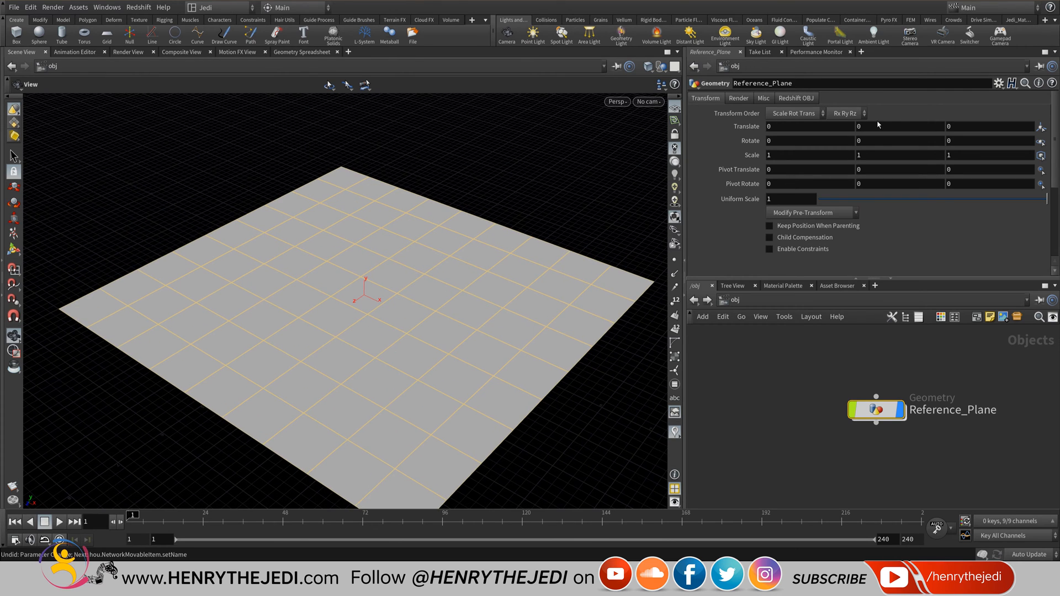
middle_drag(878, 127, 734, 102)
key(ctrl+z)
Shift Reference_Plane to a Y translation of 0.0723, and revert its Translate values to defaults.
middle_drag(878, 129, 1010, 128)
mouse_move(890, 132)
middle_down()
mouse_move(1021, 124)
mouse_move(72, 114)
mouse_move(878, 110)
mouse_move(811, 107)
mouse_move(919, 93)
mouse_move(887, 92)
mouse_move(885, 139)
middle_up()
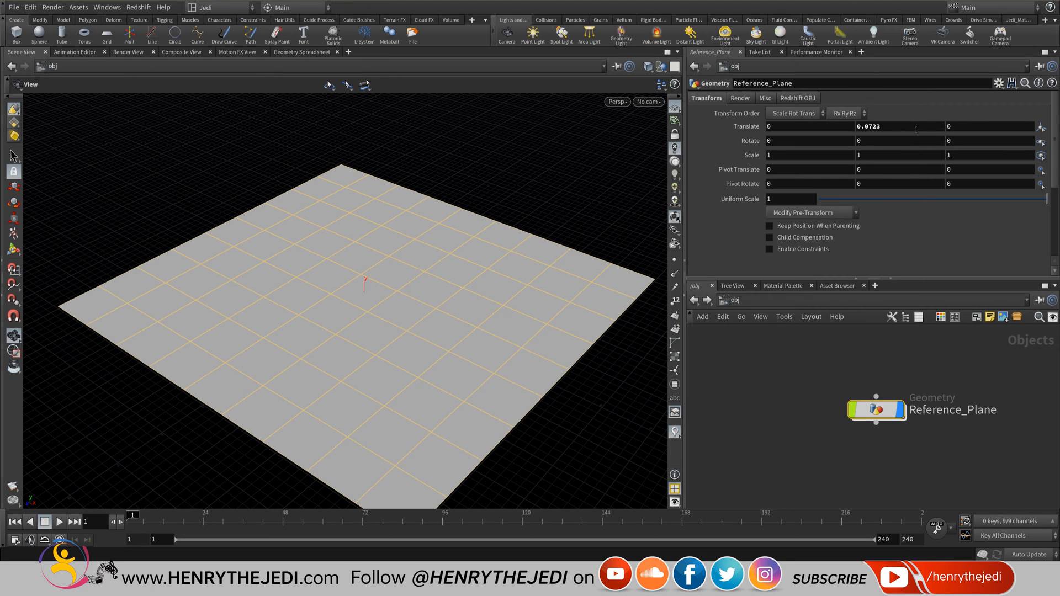
right_click(743, 130)
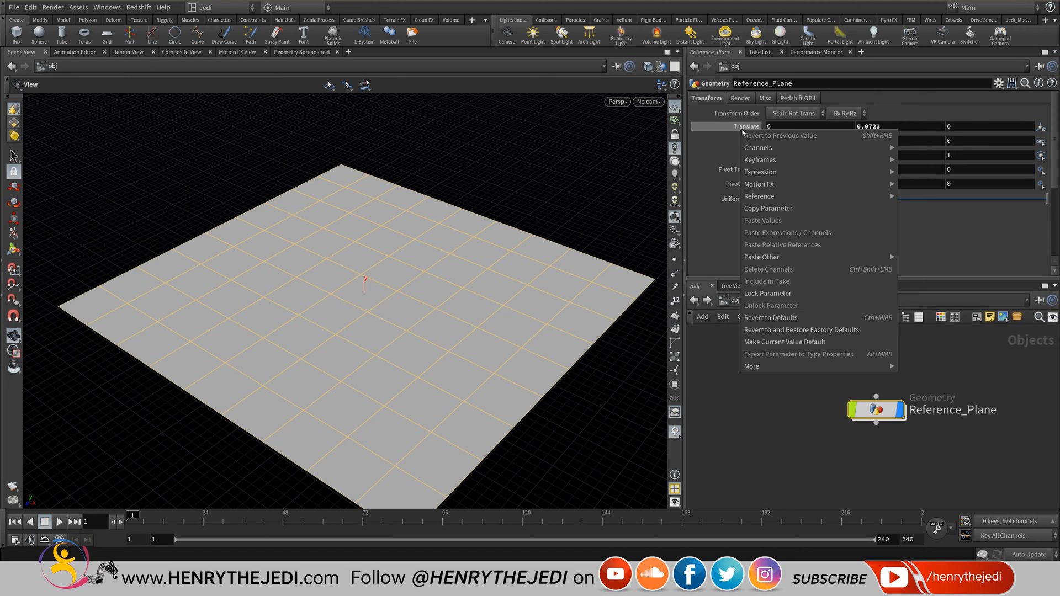
right_click(730, 128)
right_click(730, 129)
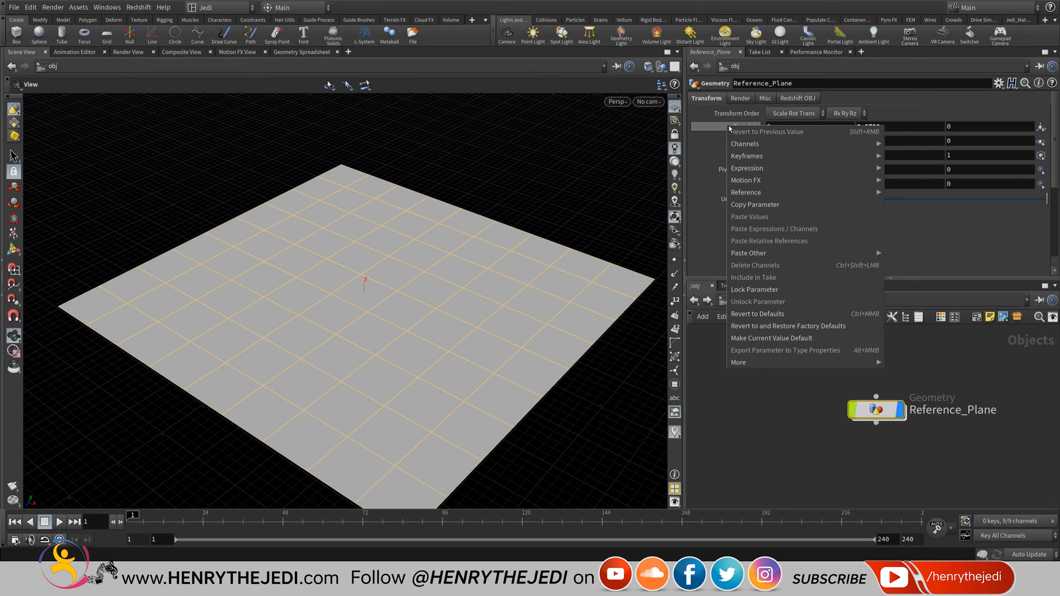
click(759, 313)
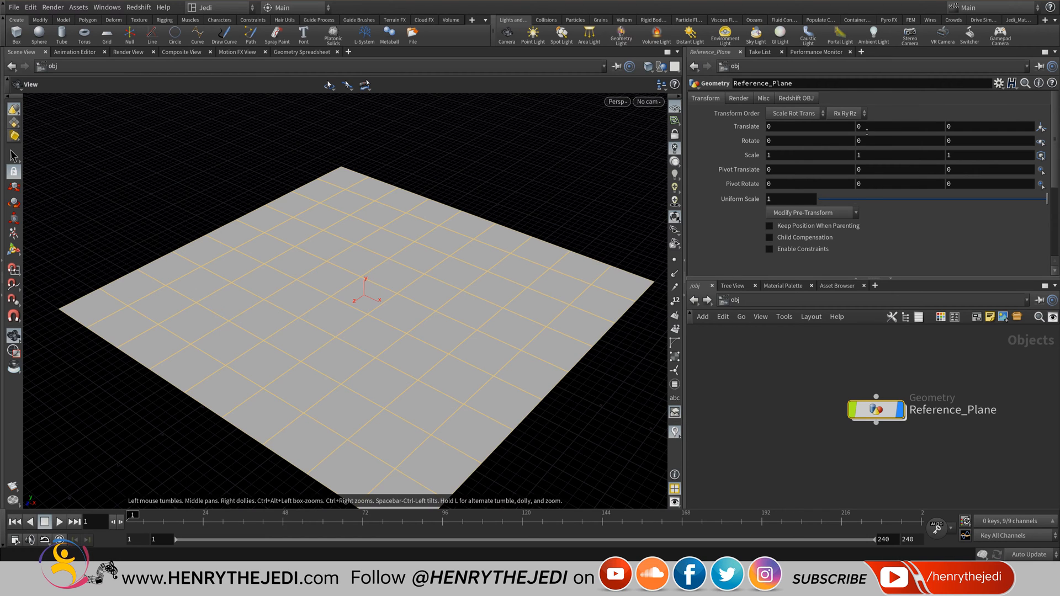
Raise Reference_Plane to a Y translation of 4, and revert that value to its default.
middle_drag(867, 132, 842, 150)
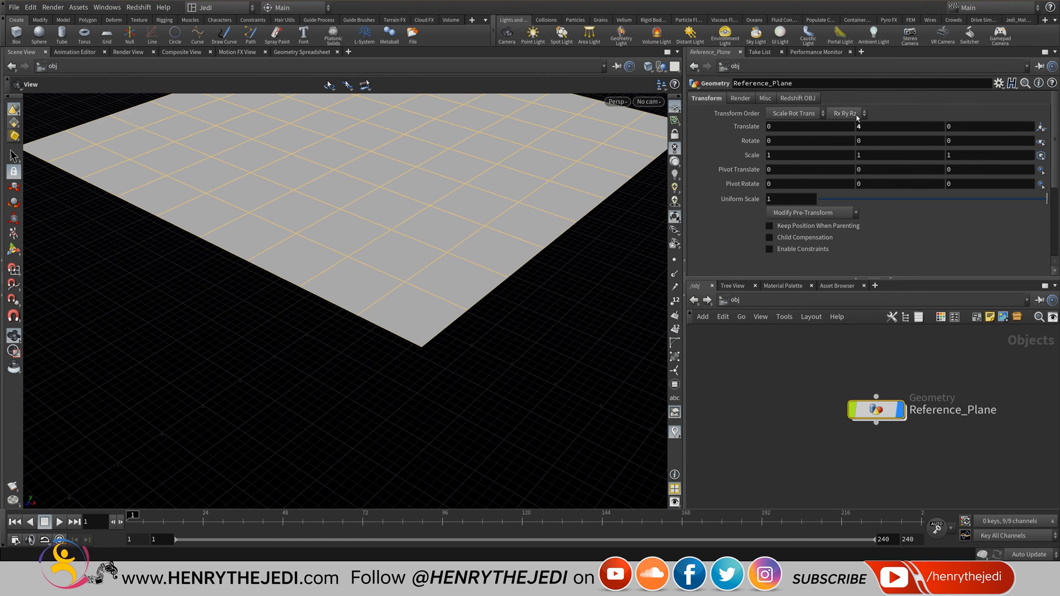
right_click(883, 127)
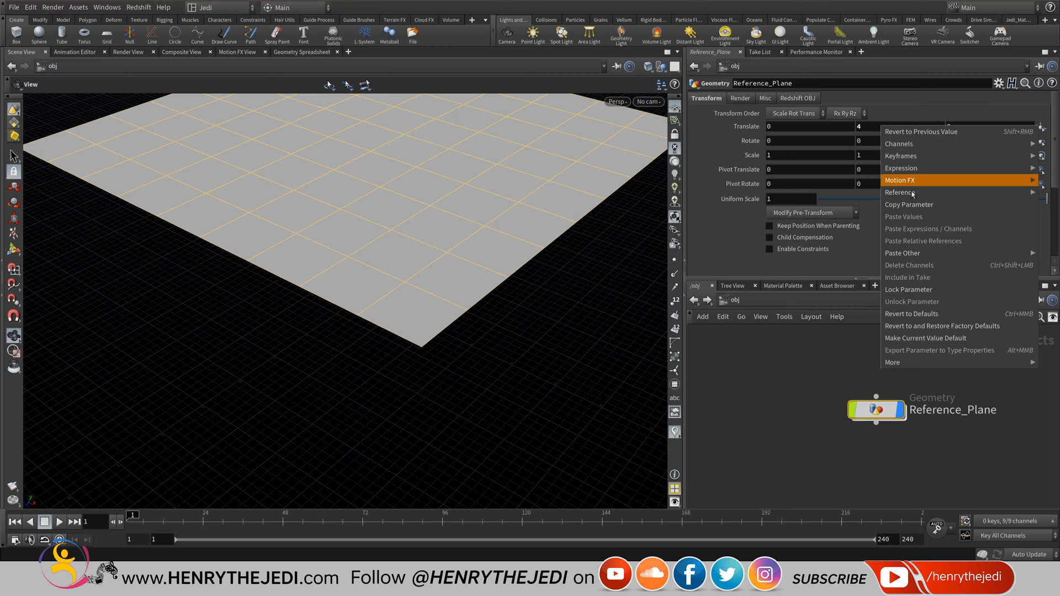
click(912, 312)
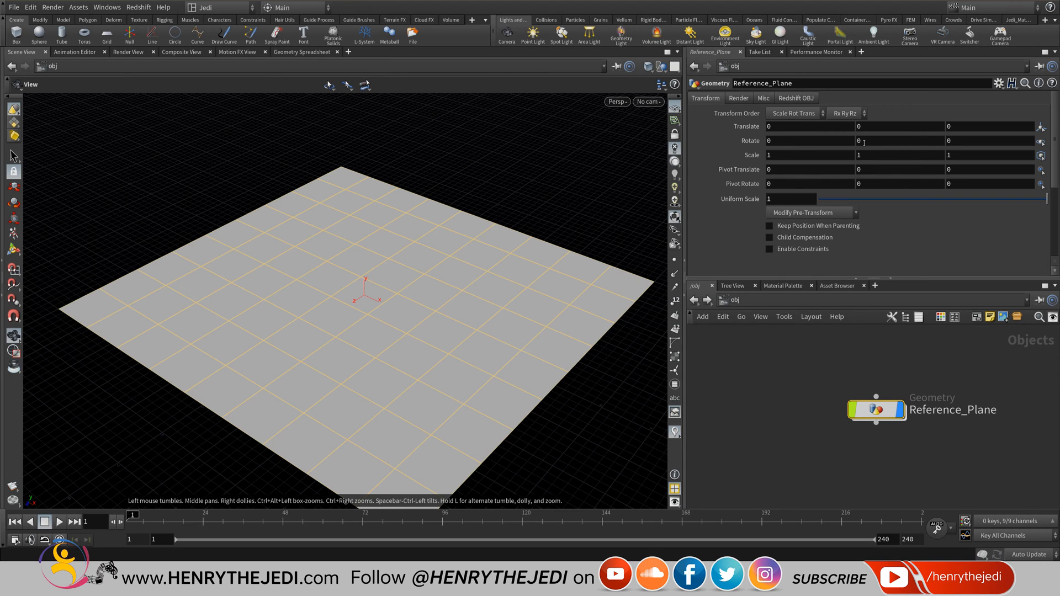
Rotate Reference_Plane about the X axis to 19.4 degrees and inspect the tilt in the perspective viewport.
middle_drag(824, 143, 407, 241)
right_drag(407, 293, 291, 235)
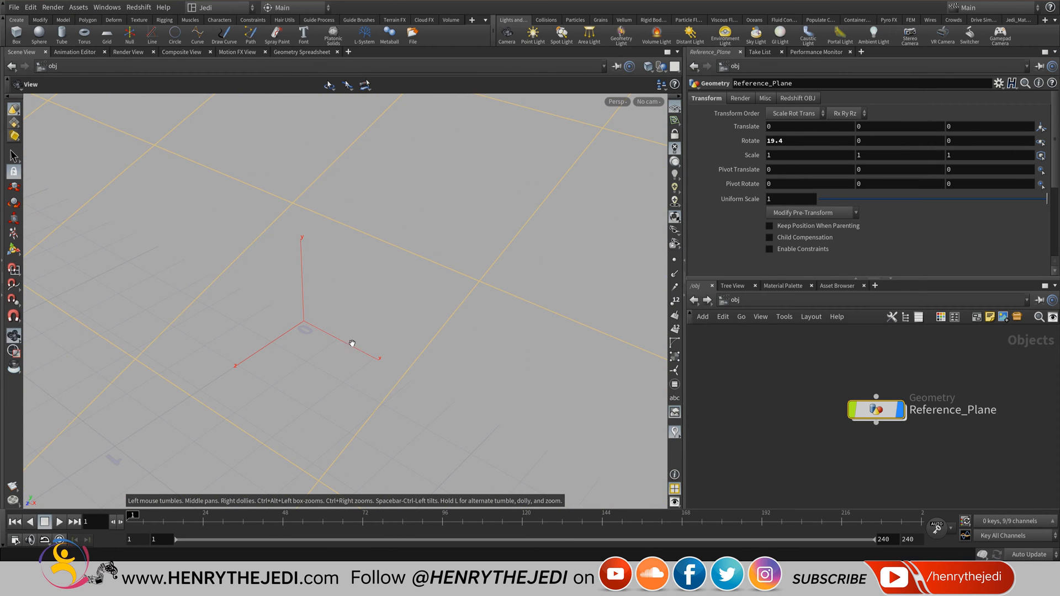
right_drag(333, 299, 343, 270)
drag(343, 269, 482, 172)
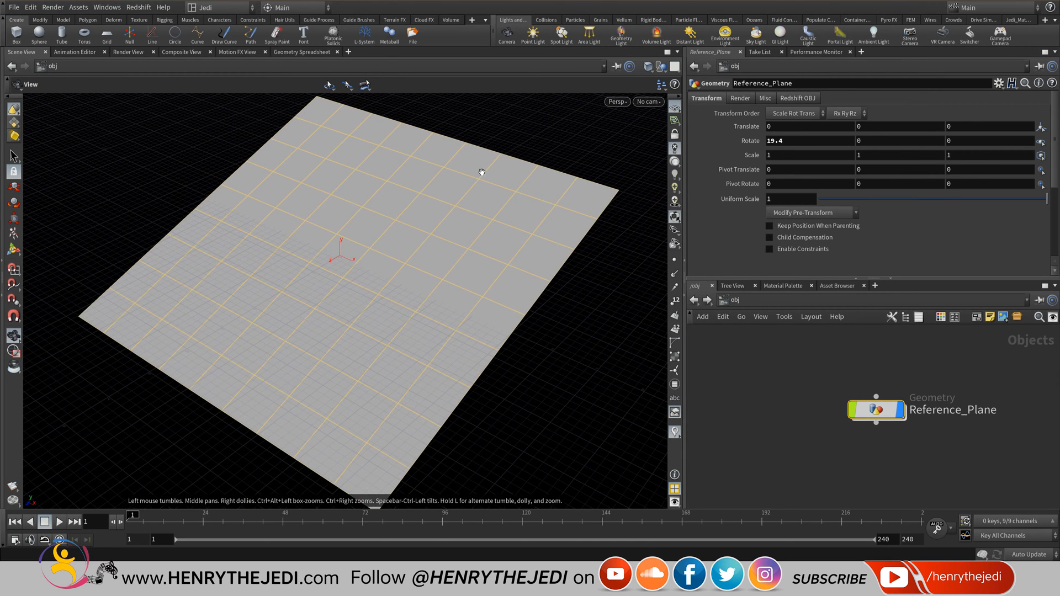
click(616, 101)
mouse_move(619, 127)
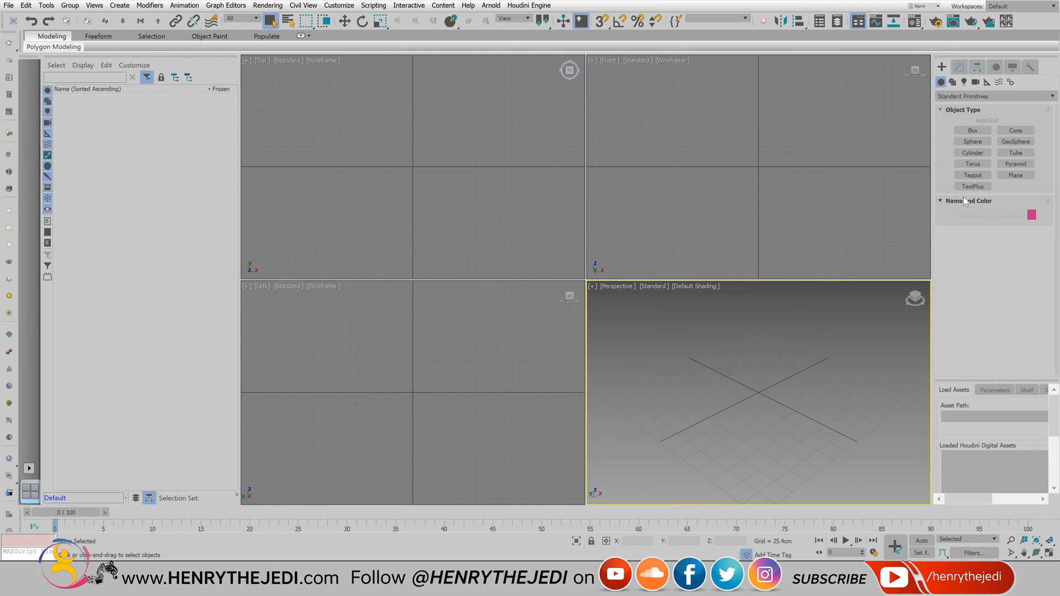
In 3ds Max, create a plane about 304 cm long and 292 cm wide in the perspective viewport and maximize that viewport.
click(1023, 176)
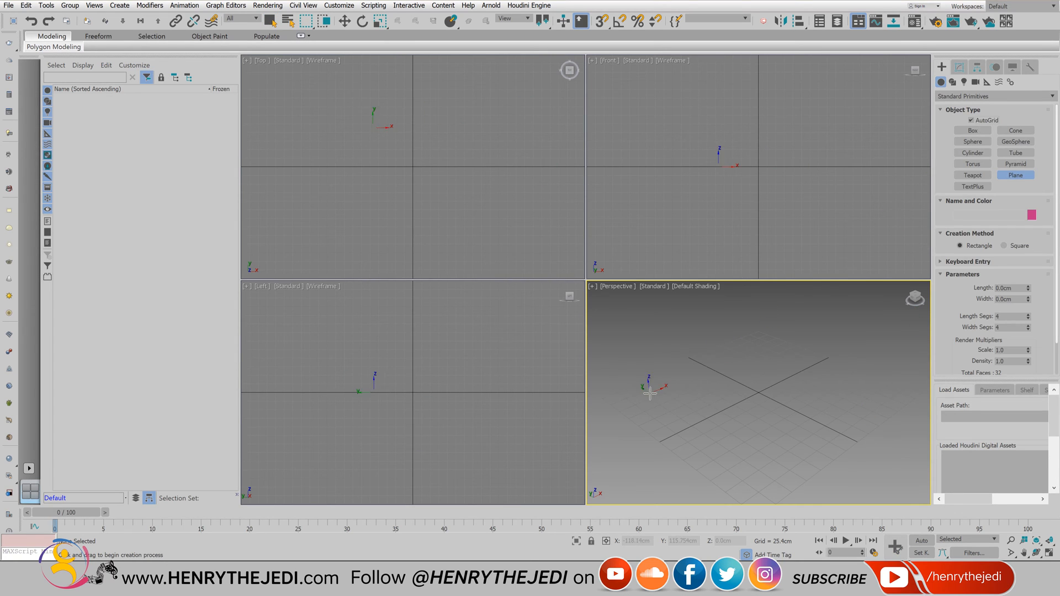
drag(623, 391, 902, 396)
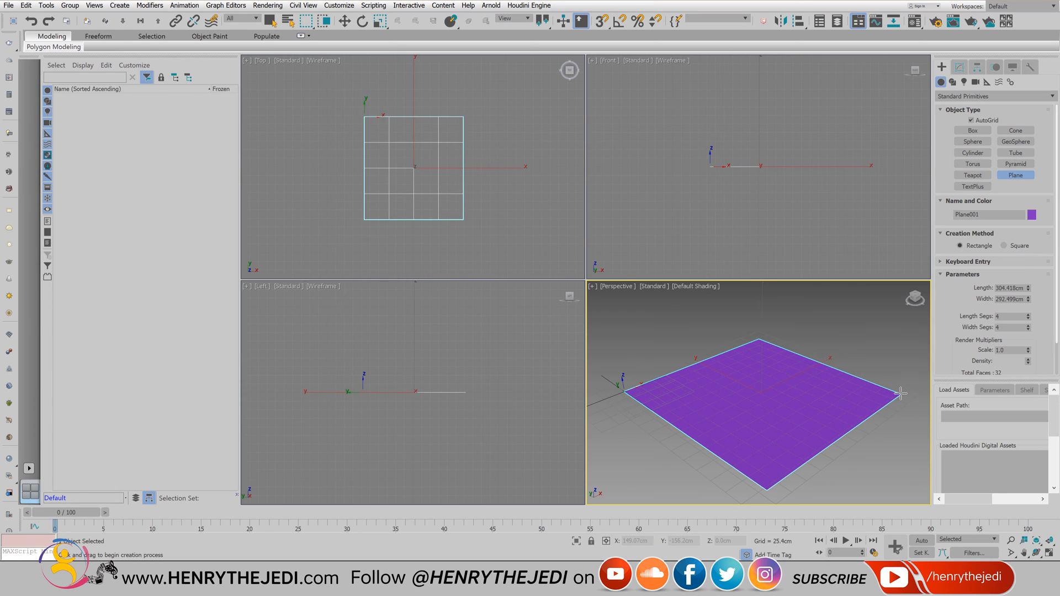
click(1049, 553)
scroll(646, 279, up, 3)
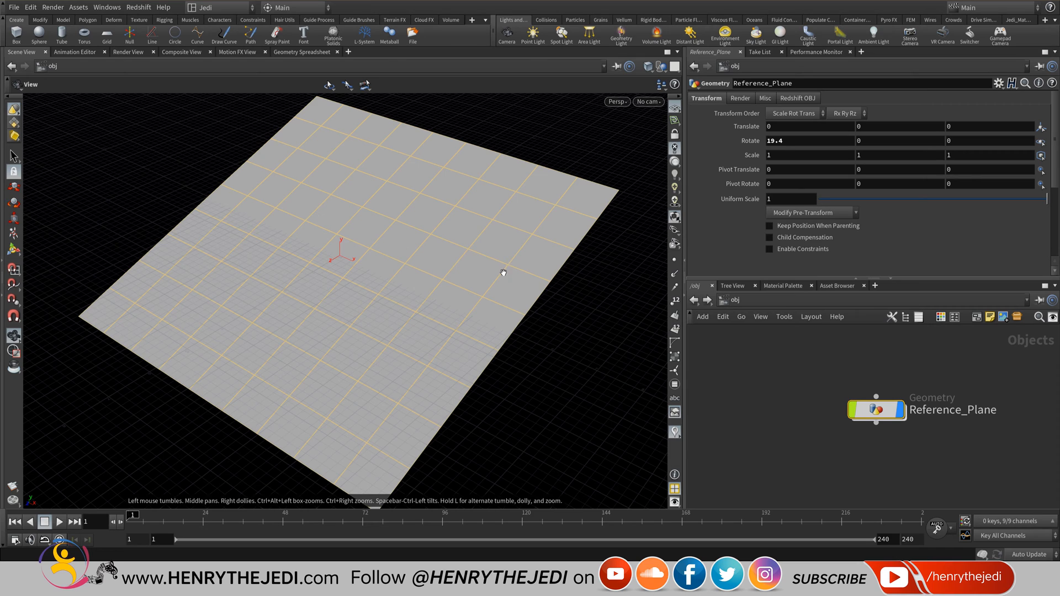
In Houdini, preview the grid with Wireframe Bounding Box, Shaded Bounding Box and Wireframe viewport shading.
click(646, 67)
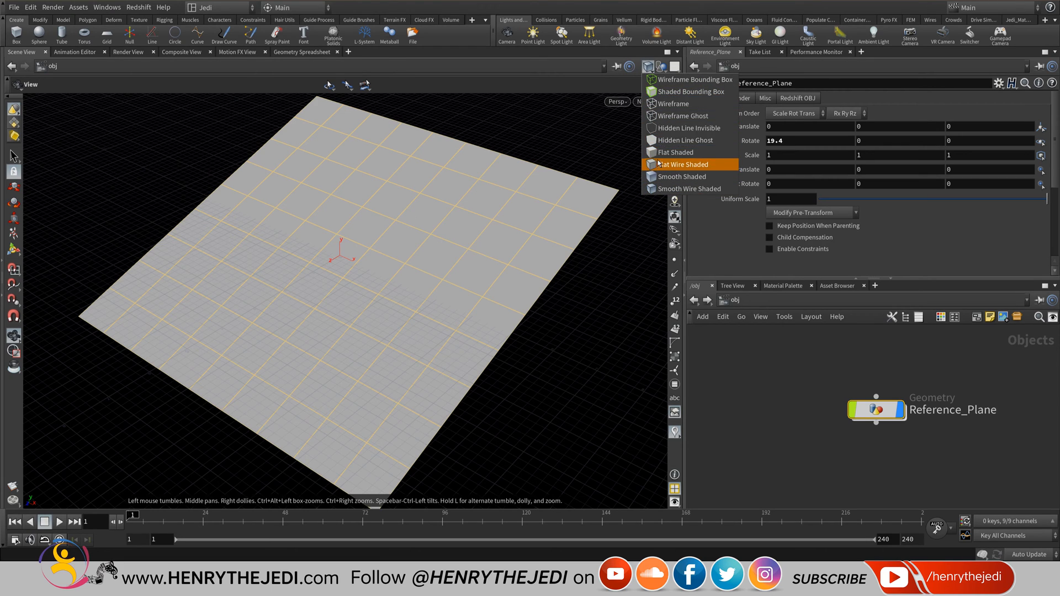
click(658, 80)
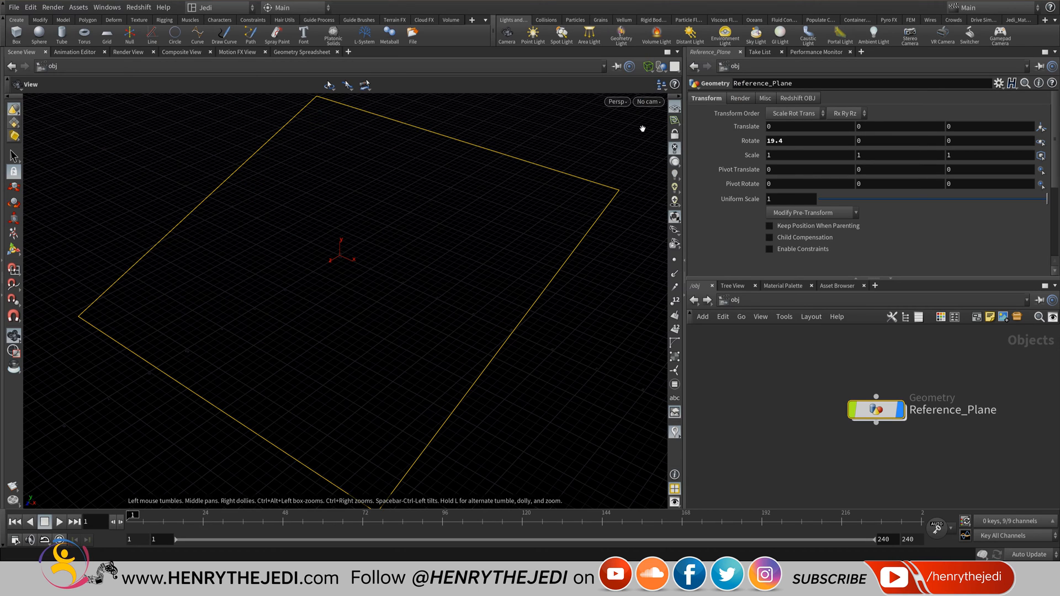
click(647, 67)
click(658, 93)
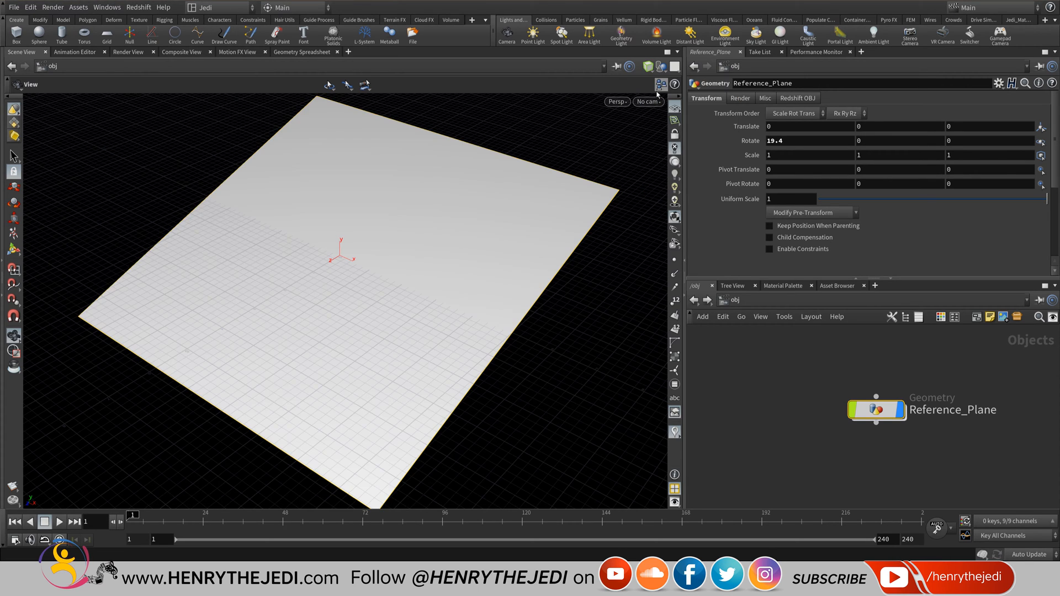
click(647, 67)
click(655, 107)
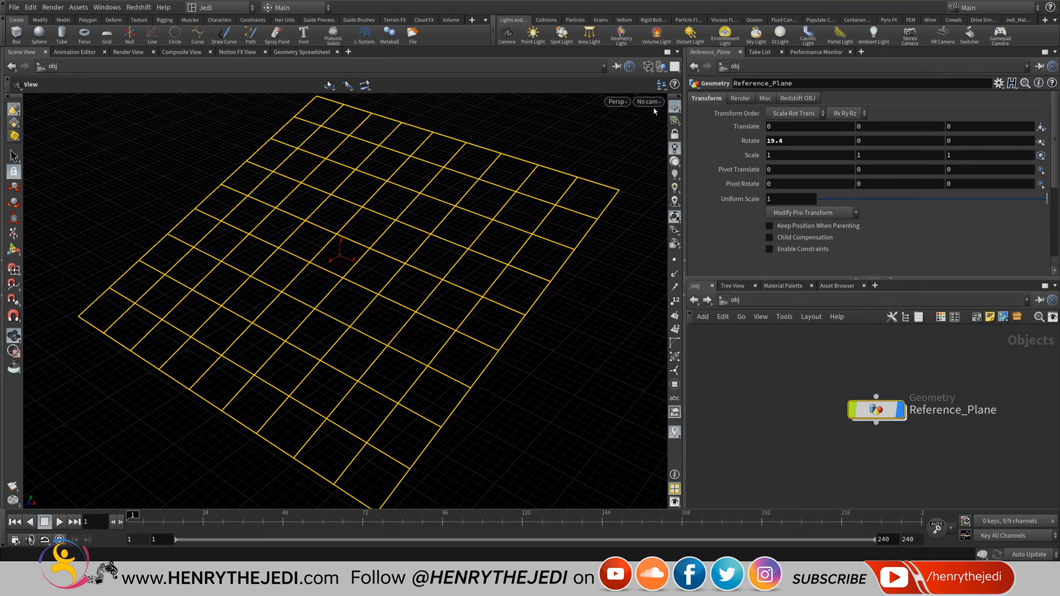
Preview the grid with Hidden Line Invisible and Hidden Line Ghost shading, and return the viewport to Smooth Wire Shaded.
click(646, 68)
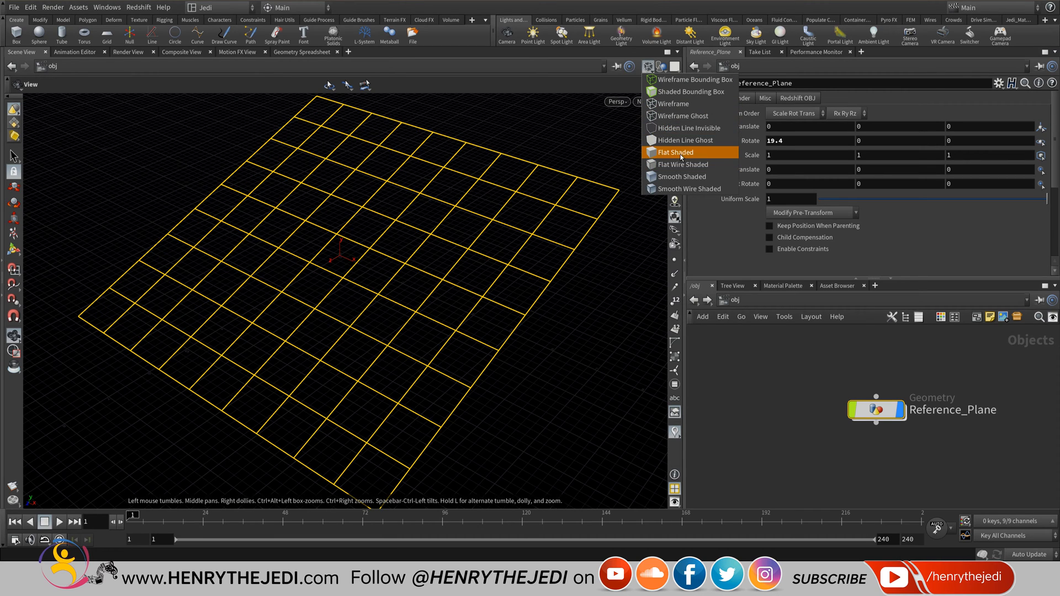
click(671, 129)
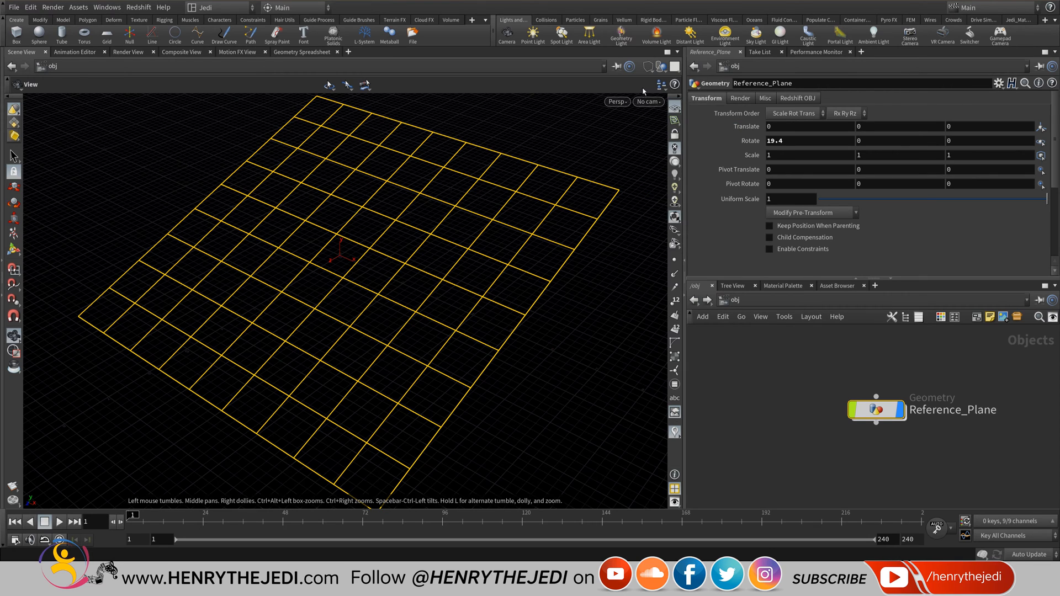
click(647, 68)
click(659, 145)
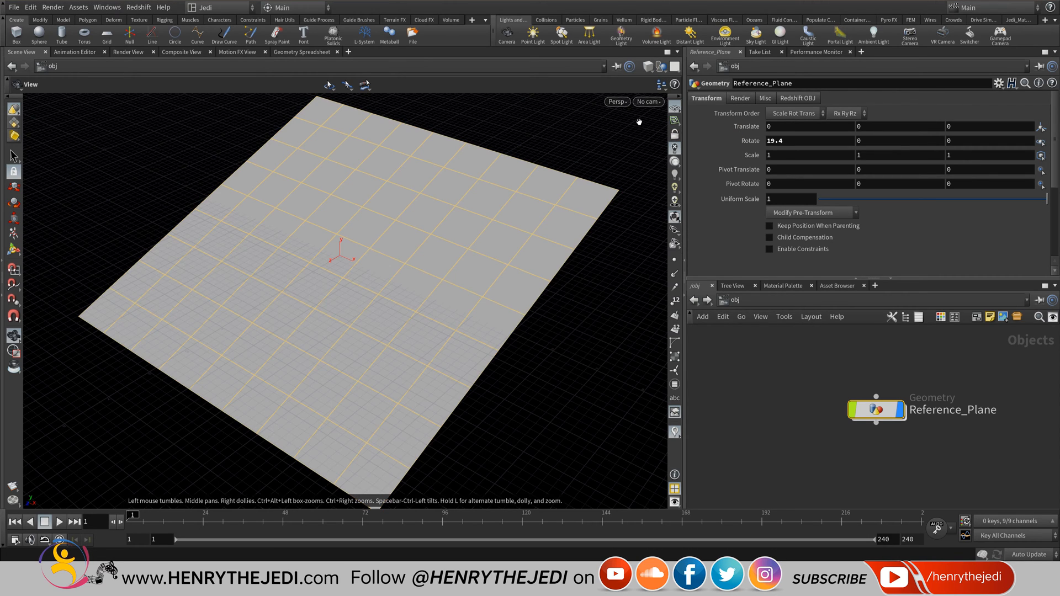
click(648, 66)
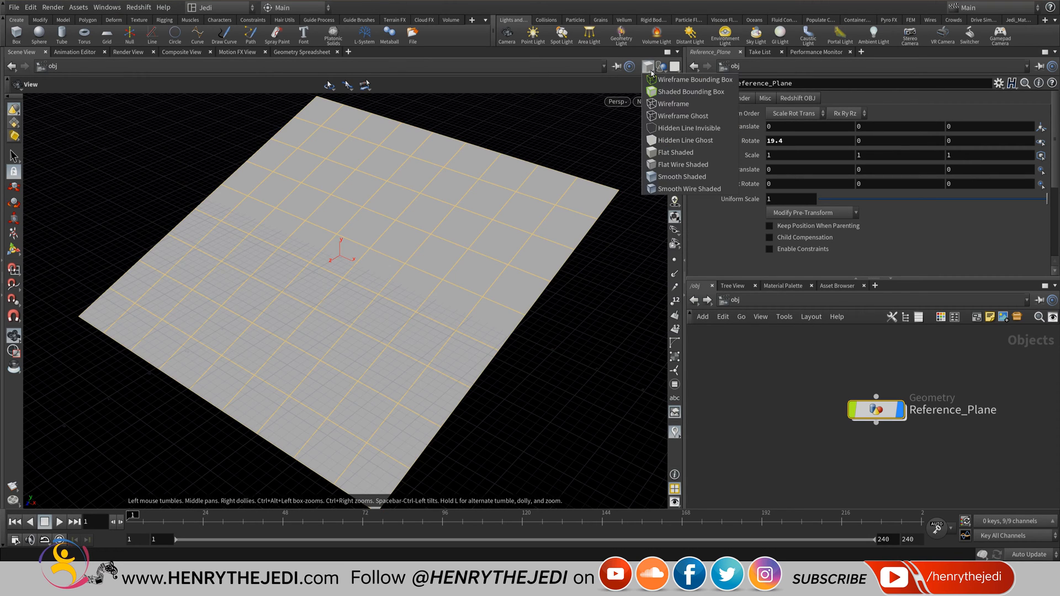
click(655, 189)
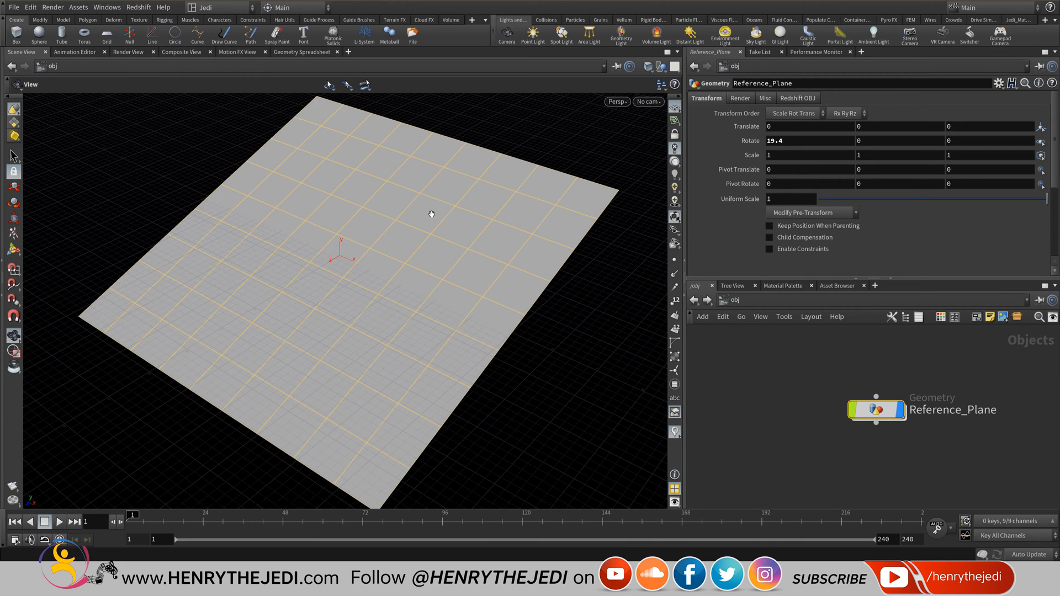
Toggle the viewport between wireframe and shaded display several times, return to shaded, and nudge Reference_Plane's X rotation.
middle_drag(391, 249, 376, 207)
key(w)
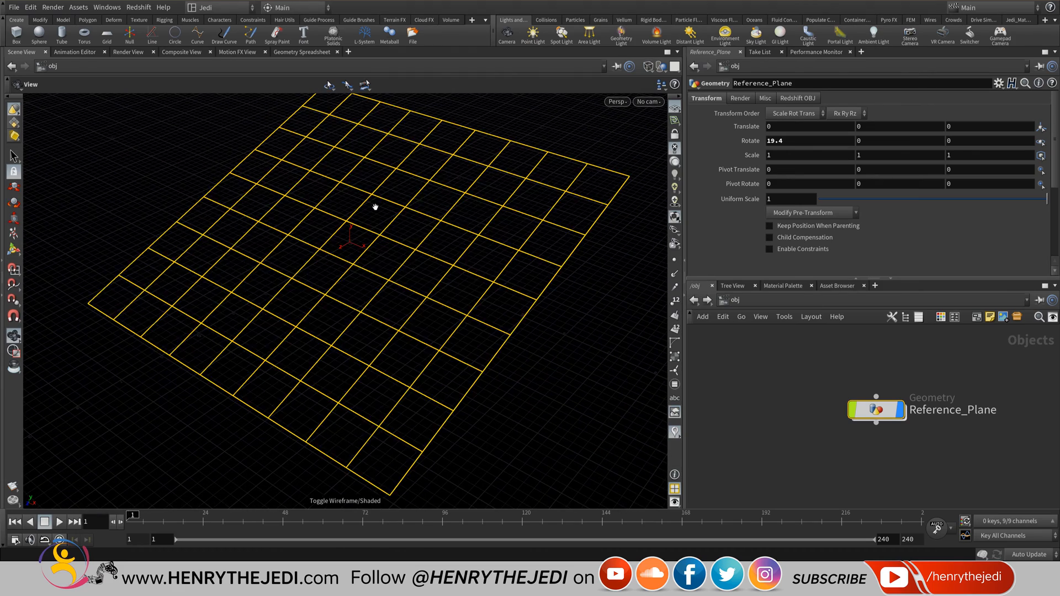
key(w)
key(w)
key(w)
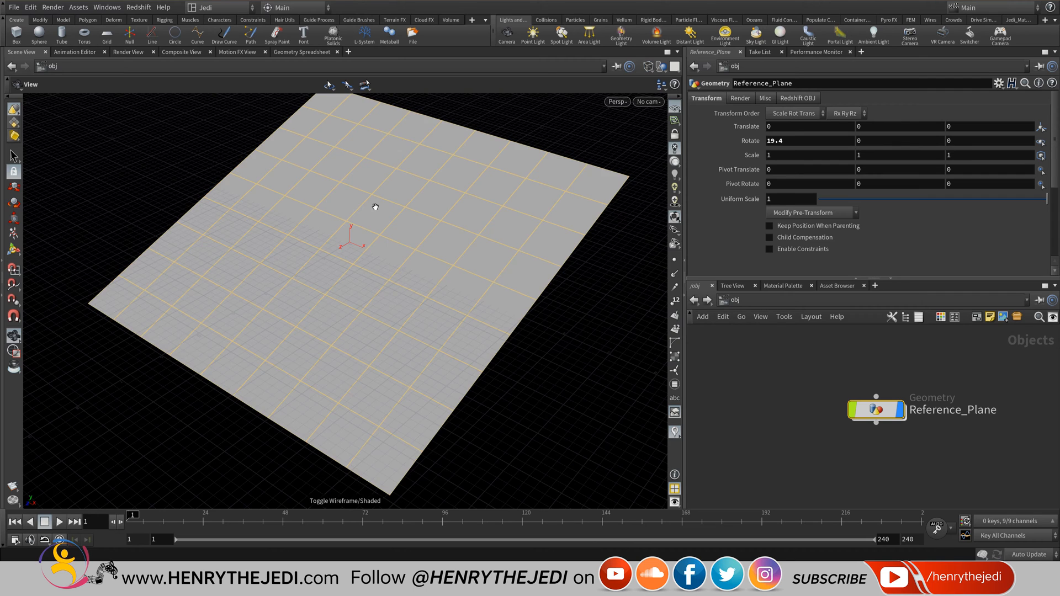
key(w)
key(w)
middle_drag(771, 144, 787, 143)
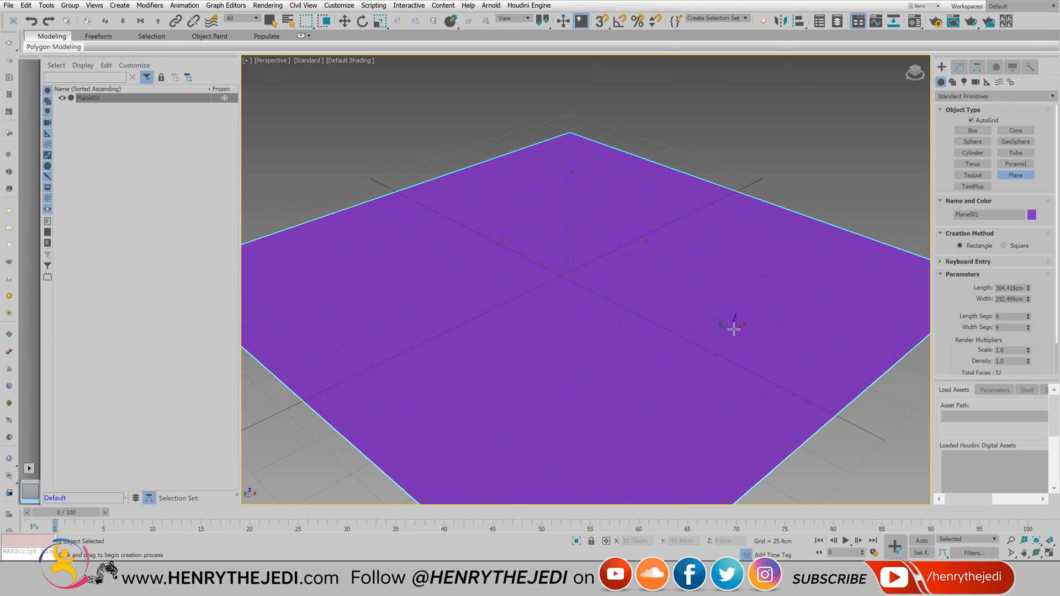
Switch to 3ds Max, try Wireframe Override on the plane, and display it in Default Shading with Edged Faces.
alt+middle_drag(733, 324, 718, 287)
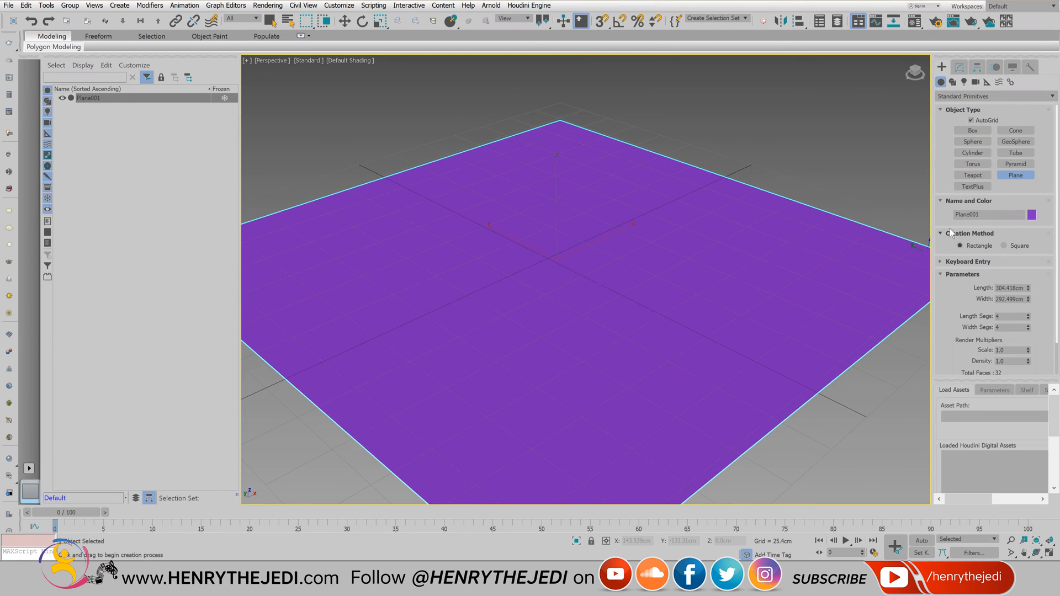
click(339, 60)
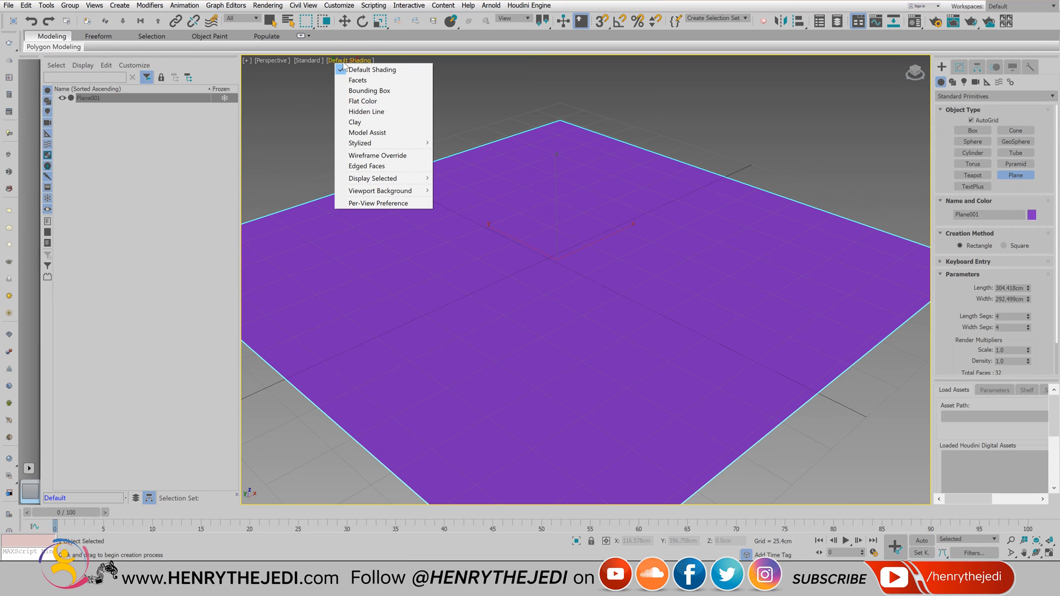
click(377, 157)
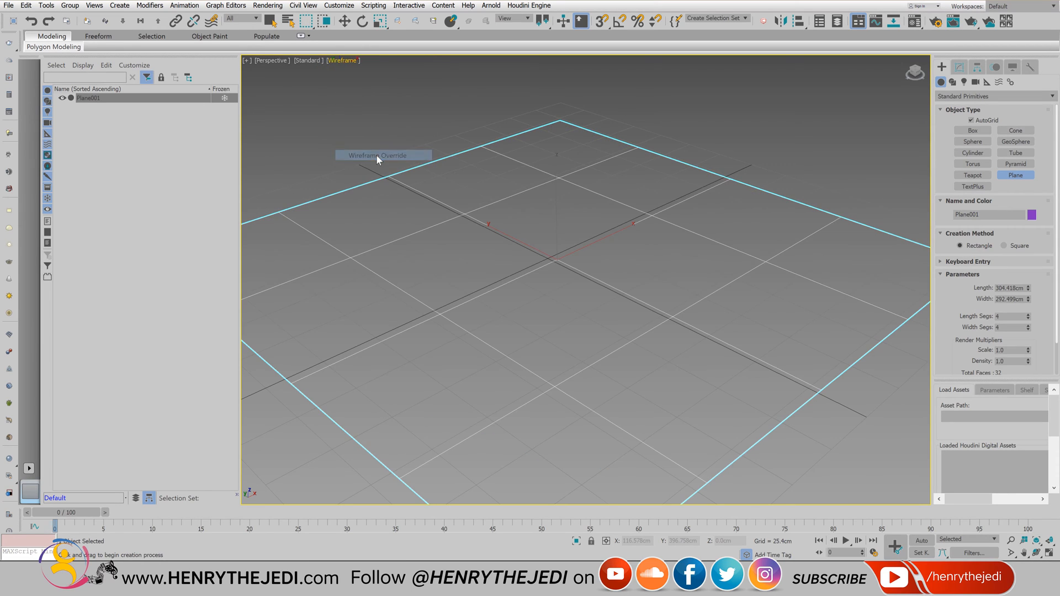
click(338, 62)
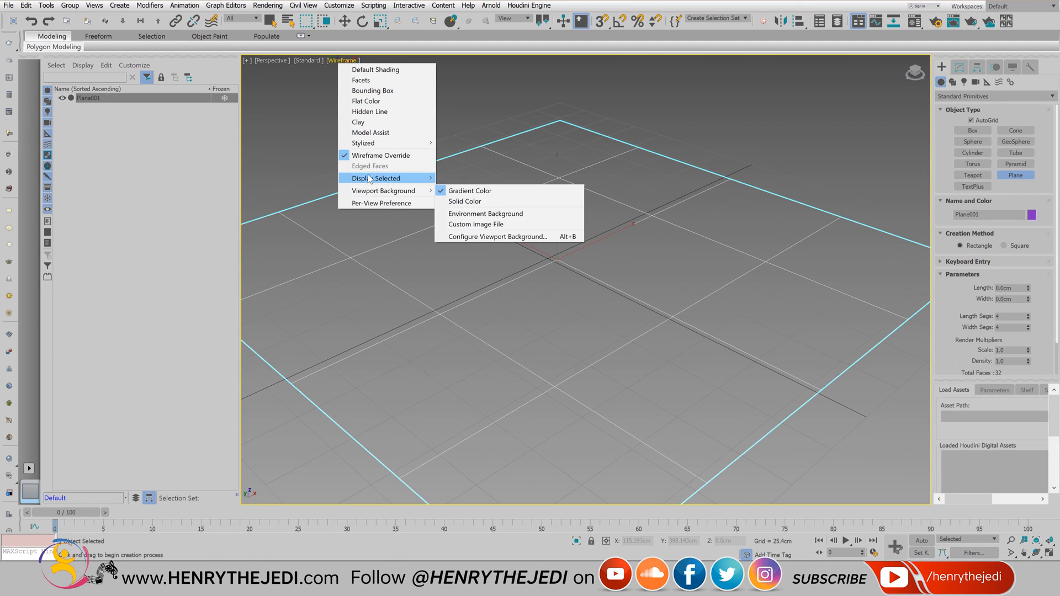
click(373, 70)
click(346, 59)
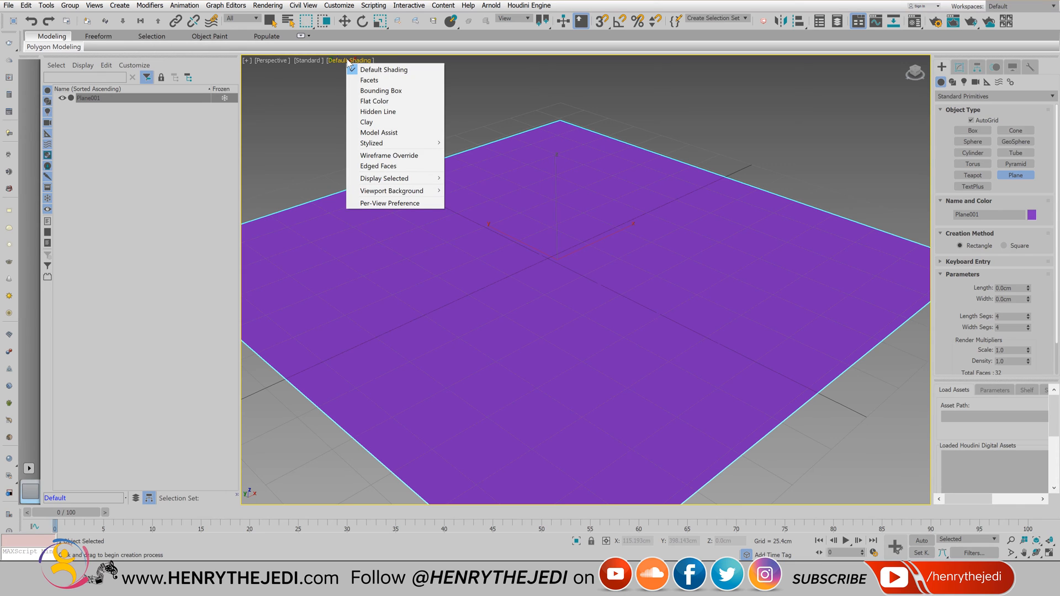
click(379, 164)
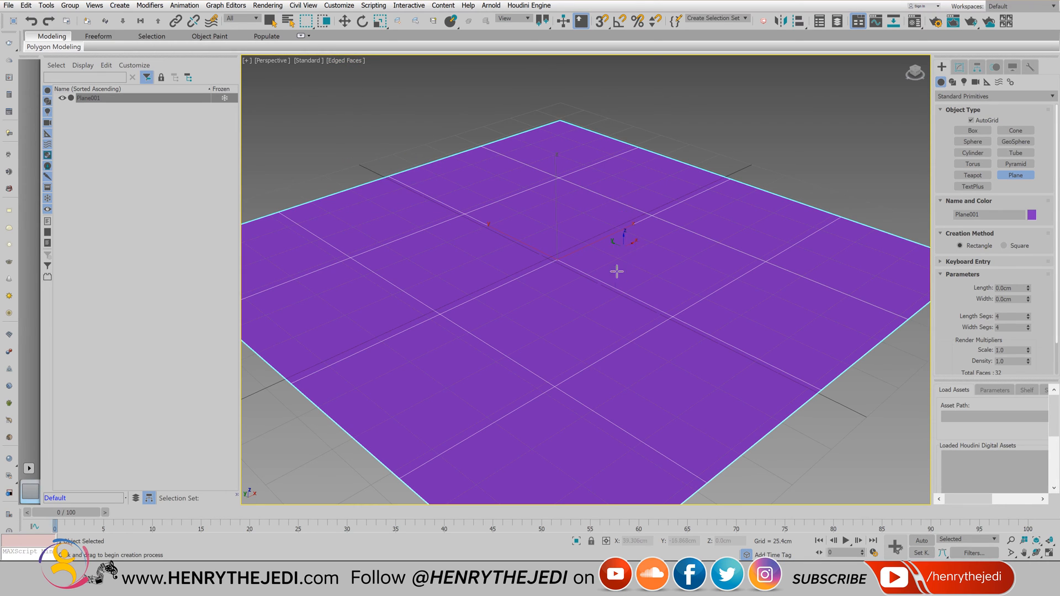
Move the plane in 3ds Max with the Move tool to about X -15.4 cm and Y 24 cm.
scroll(607, 300, down, 2)
scroll(556, 246, up, 3)
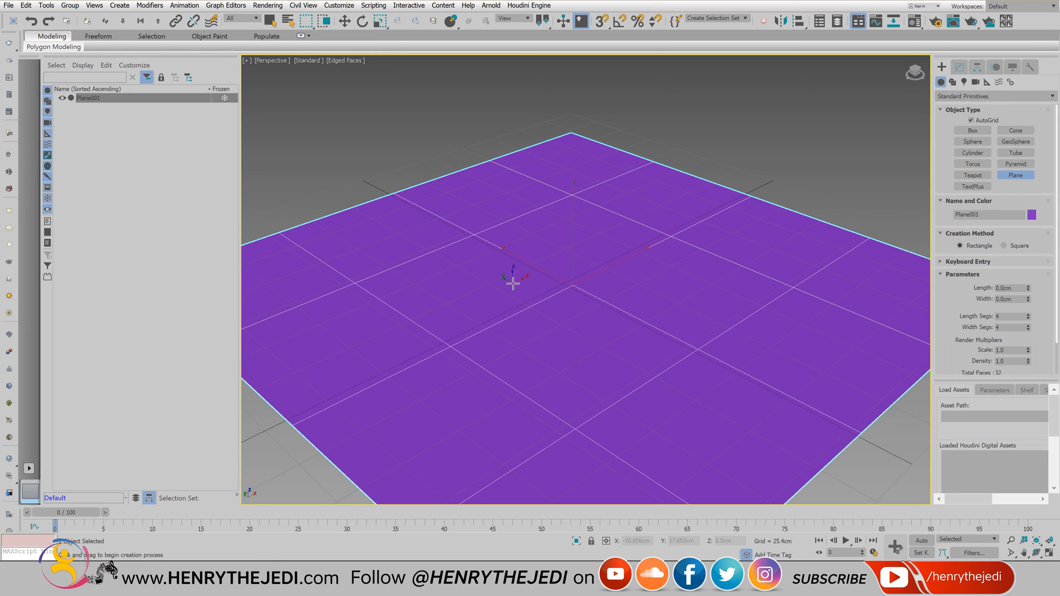
scroll(598, 279, down, 2)
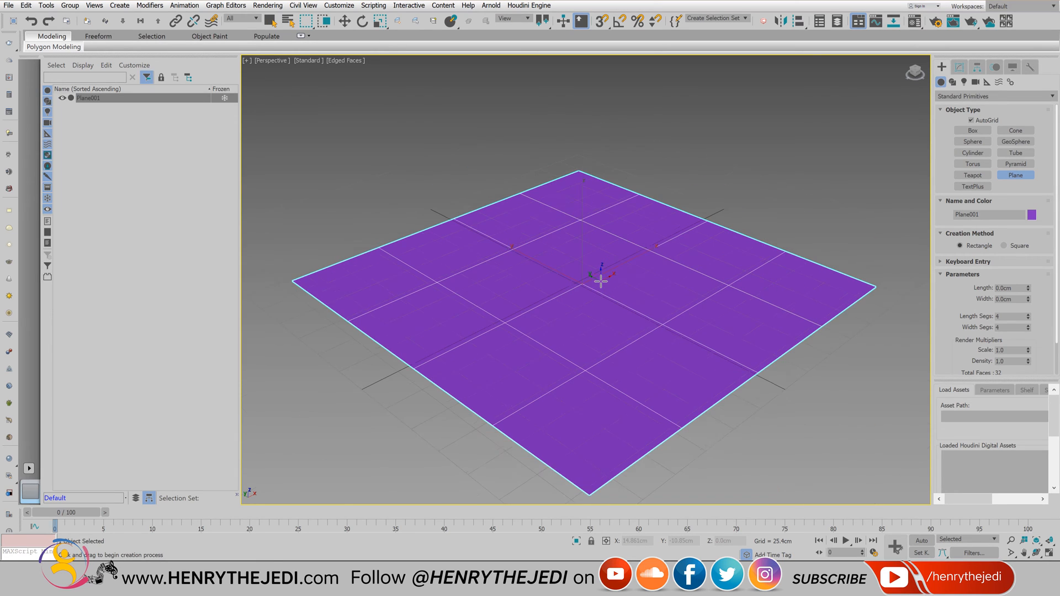
click(346, 21)
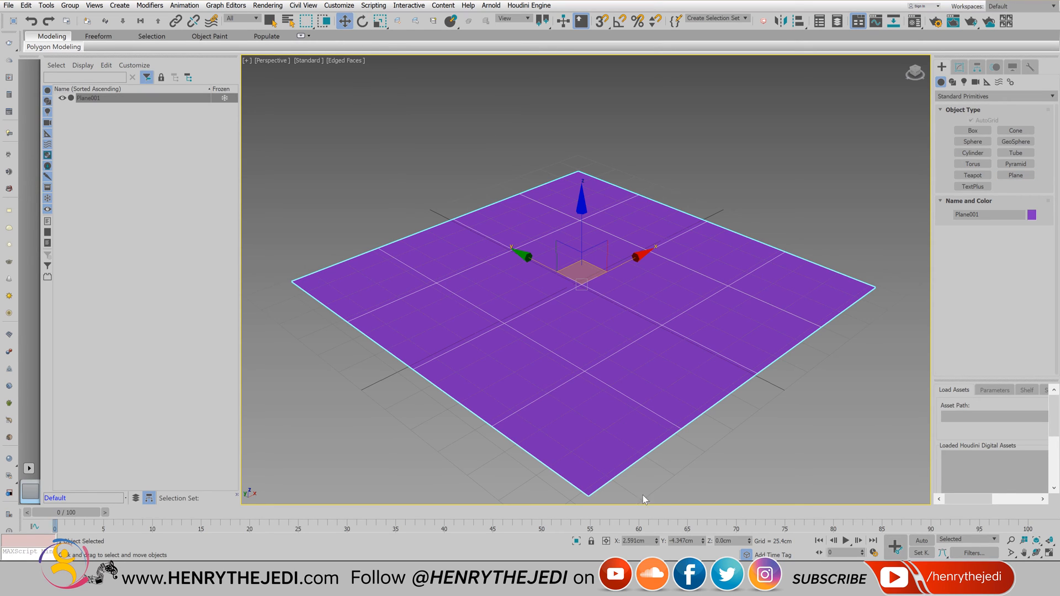
drag(646, 541, 585, 539)
drag(684, 540, 658, 541)
drag(742, 539, 653, 4)
drag(530, 265, 485, 182)
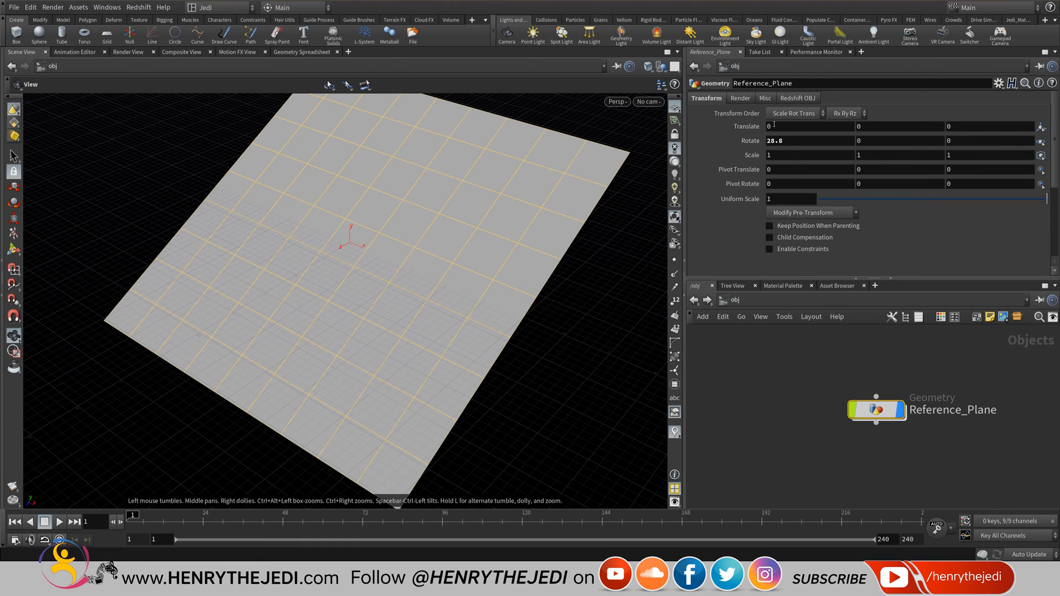
Switch to Houdini, set Reference_Plane's X translation to 1.4, and try moving it with the Move tool's handle, undoing that move.
middle_drag(774, 123, 836, 131)
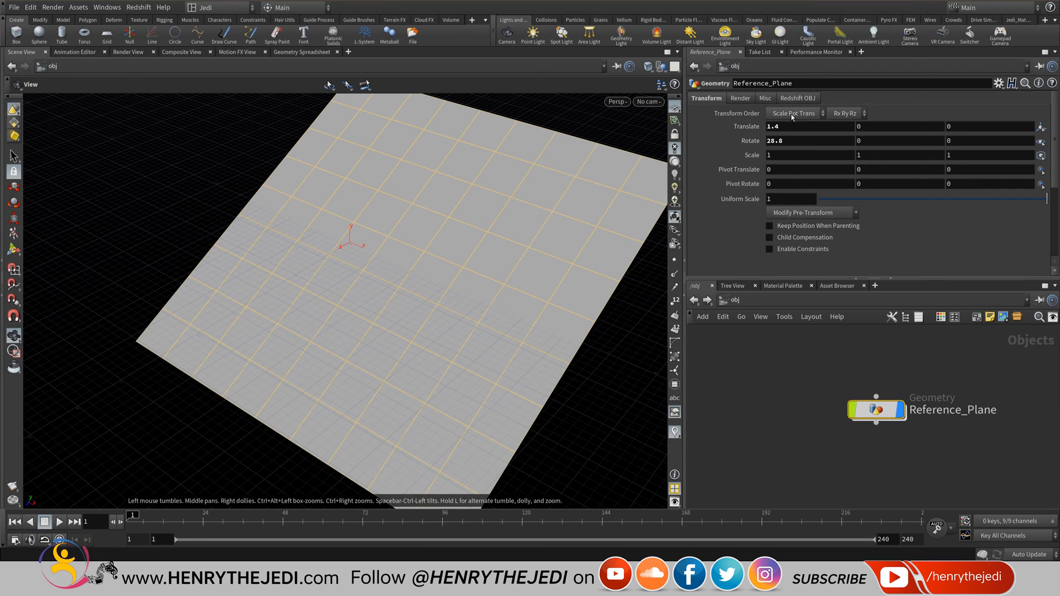
click(17, 188)
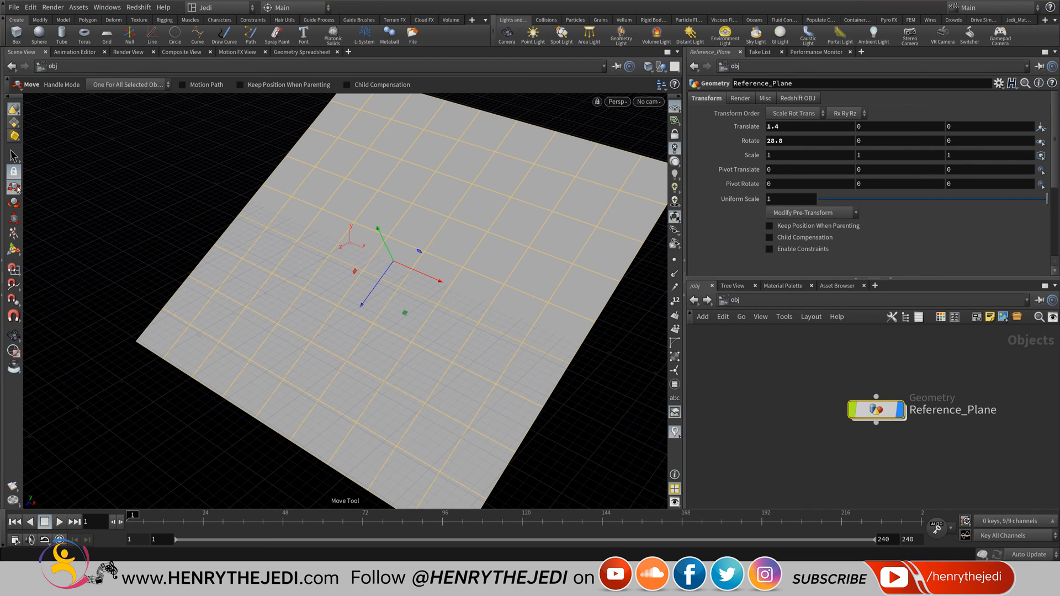
drag(432, 279, 365, 303)
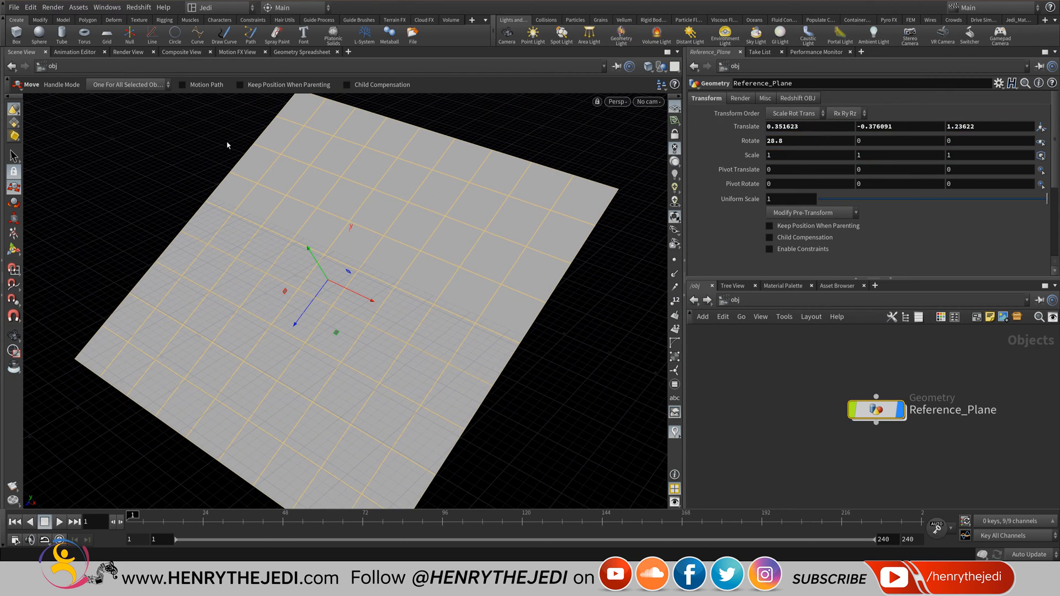
key(ctrl+z)
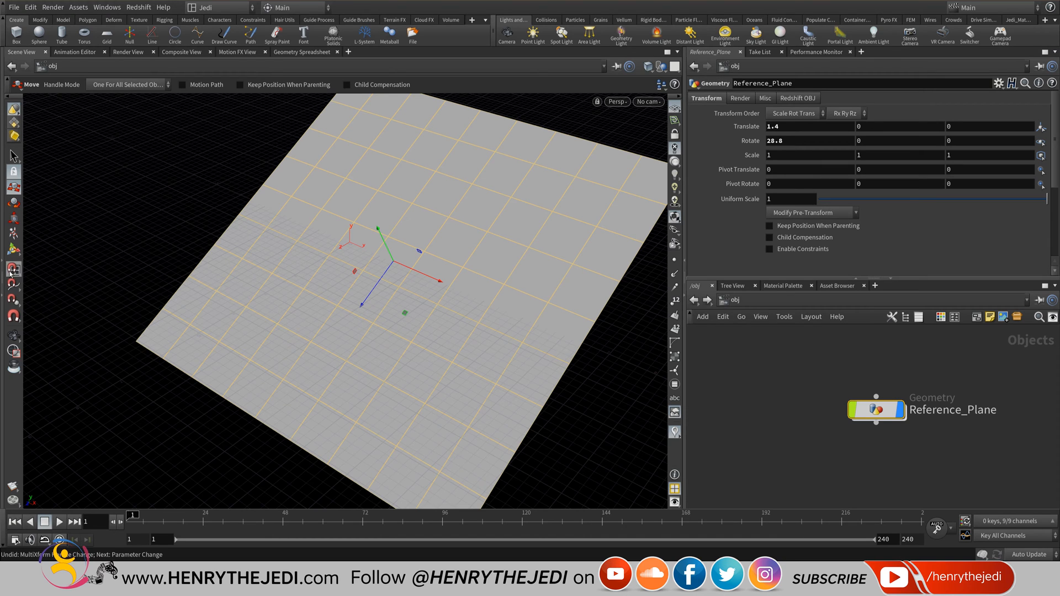
Try rotating Reference_Plane with the Rotate tool's handle and undo the rotation.
click(14, 204)
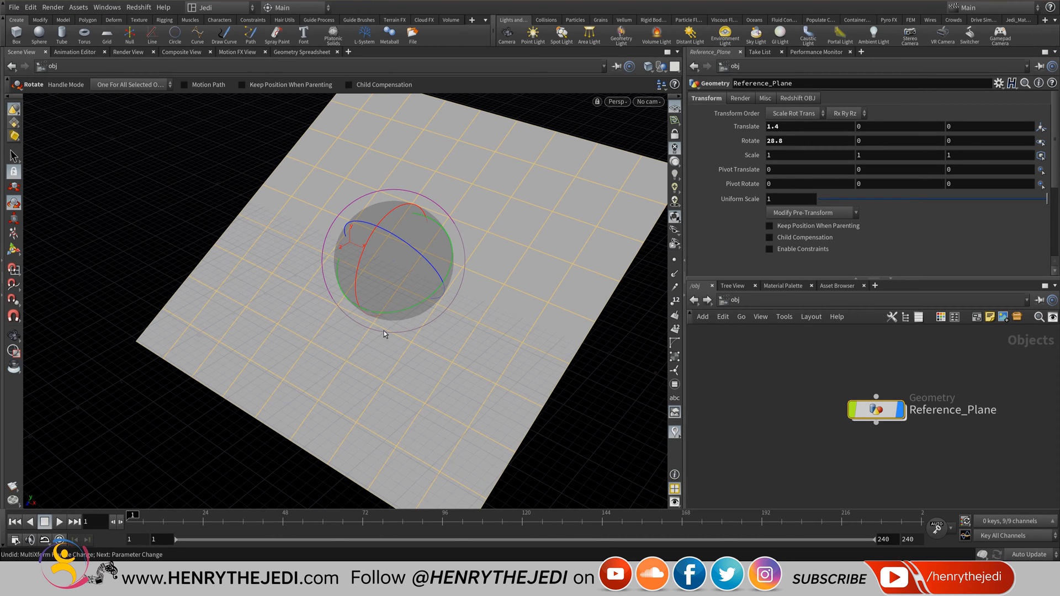
drag(426, 301, 441, 285)
key(ctrl+z)
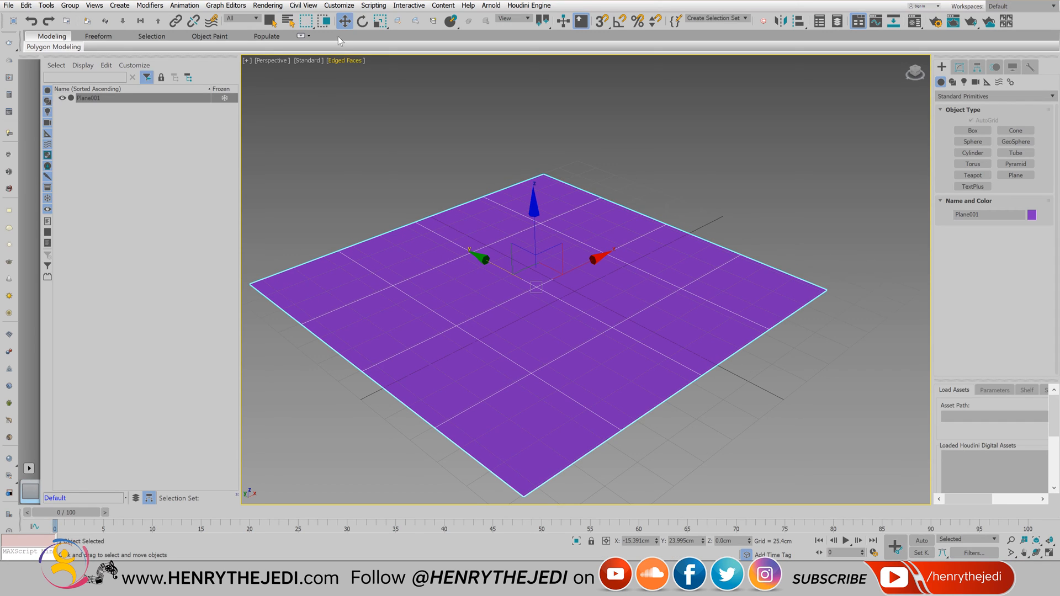
Switch to 3ds Max, rotate the plane freehand, and set the Rotate tool's reference coordinate system to Local.
click(362, 22)
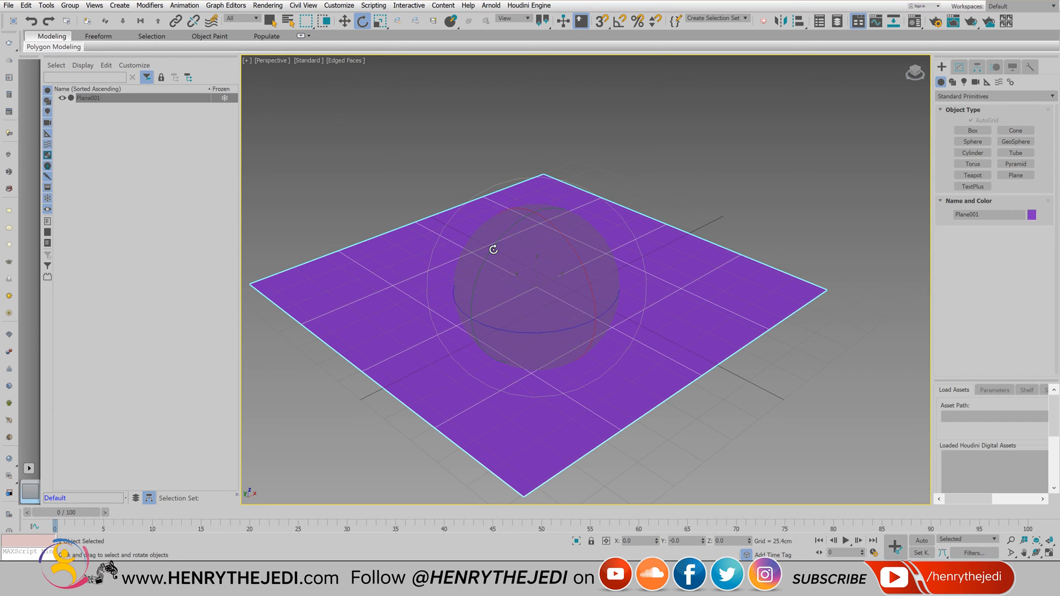
mouse_move(492, 247)
mouse_down()
mouse_move(473, 284)
mouse_move(485, 257)
mouse_up()
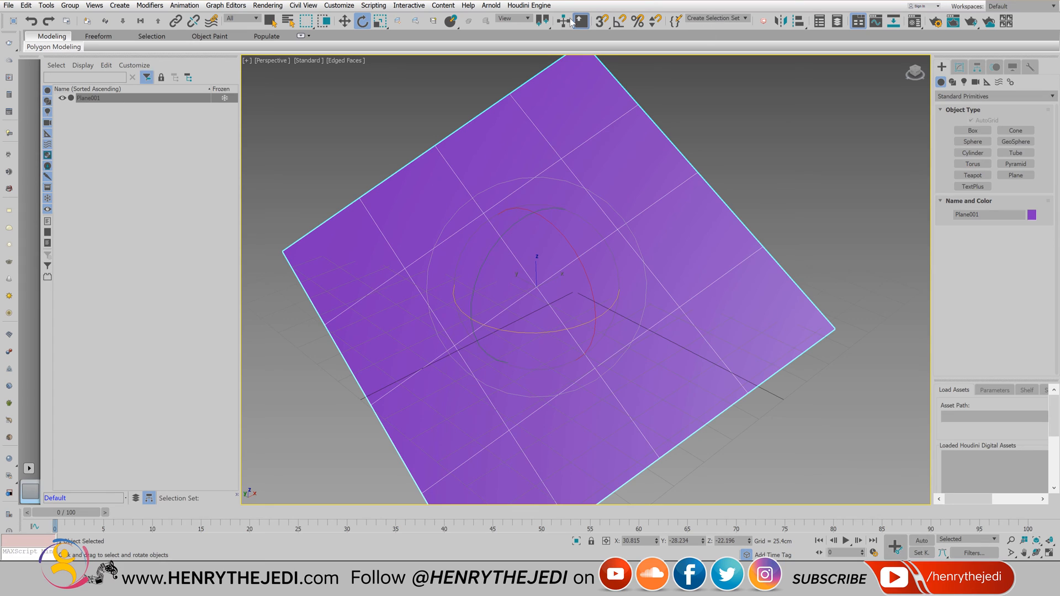
click(522, 19)
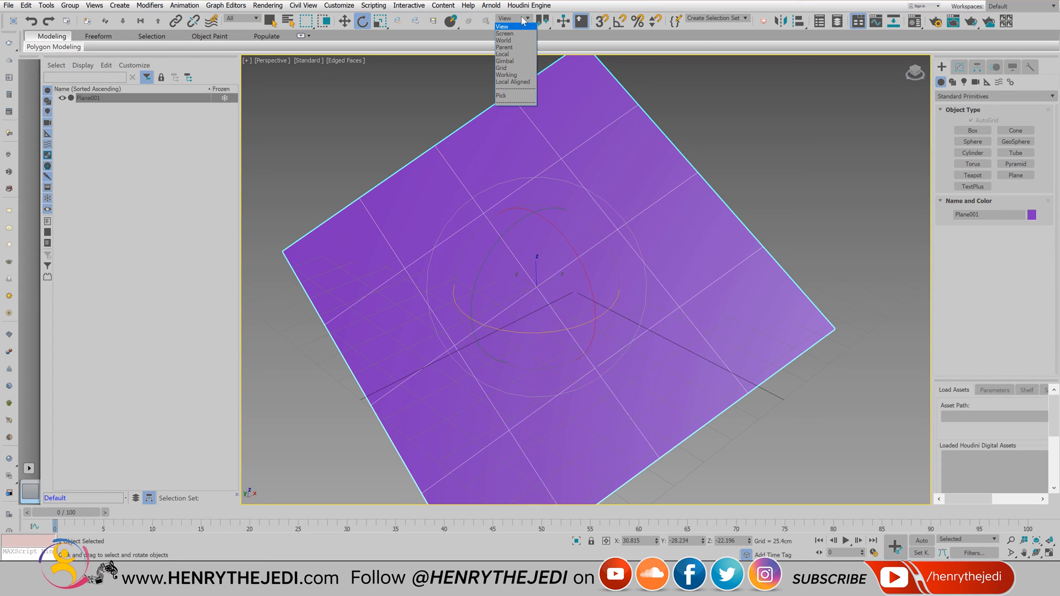
click(509, 54)
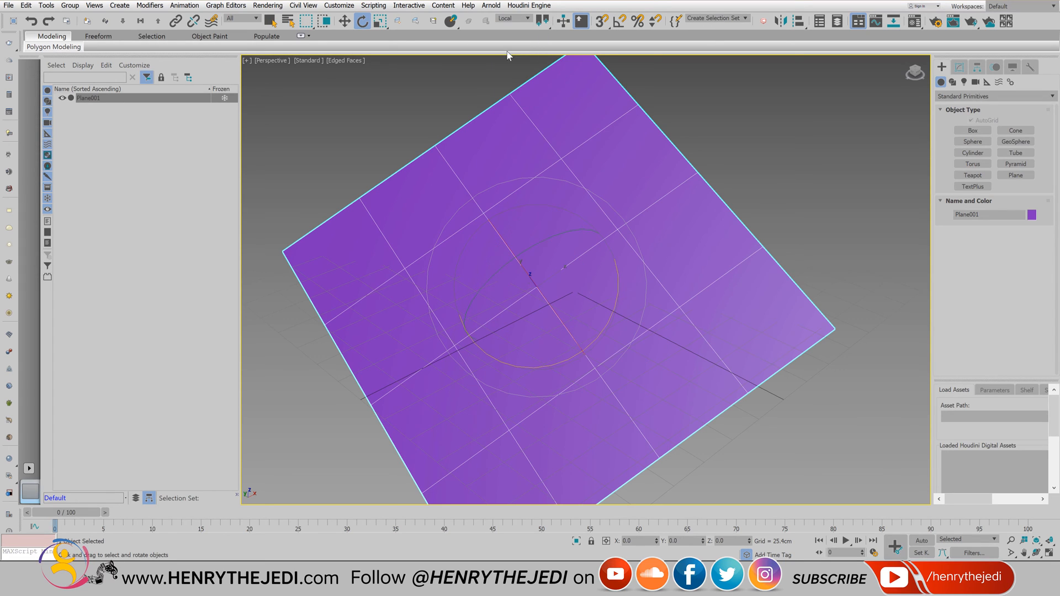
Move the plane along Y to about 54.9 cm, set the Move tool's coordinate system to Local, and shift the plane along its local X axis.
click(344, 21)
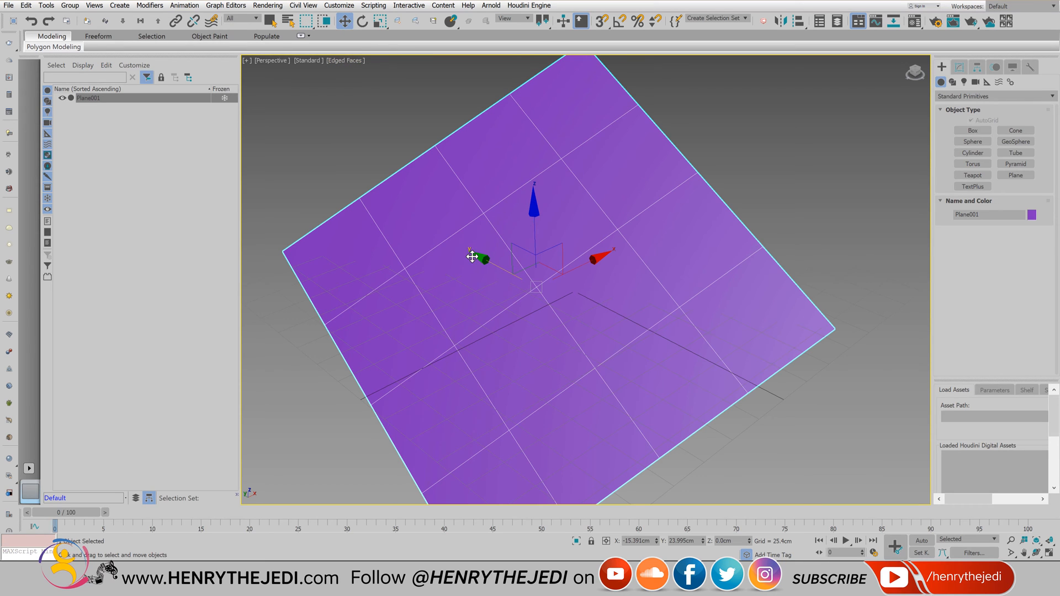
mouse_move(483, 255)
mouse_down()
mouse_move(549, 296)
mouse_move(464, 257)
mouse_up()
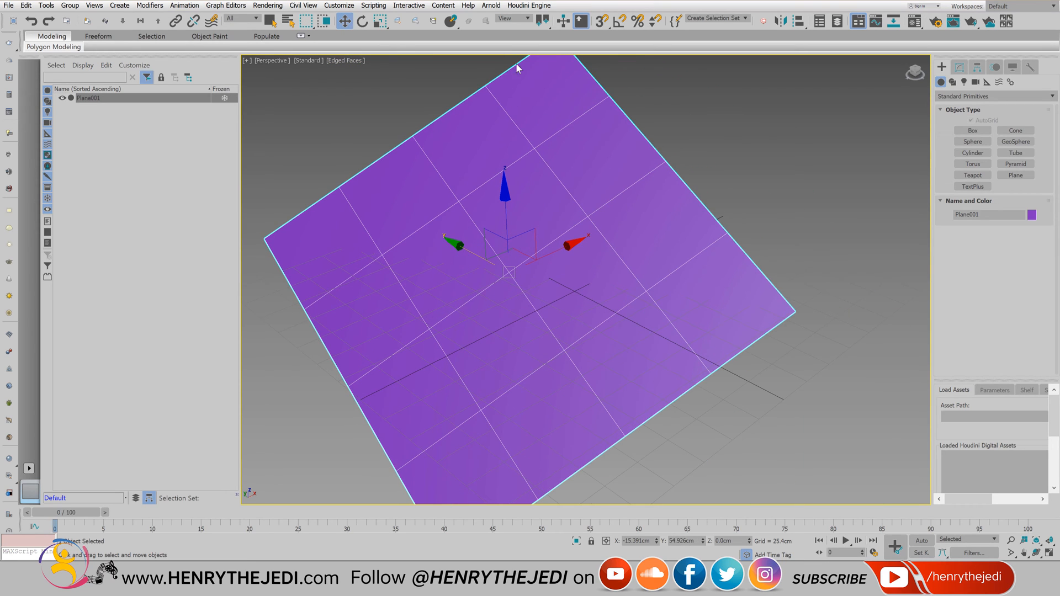
click(519, 19)
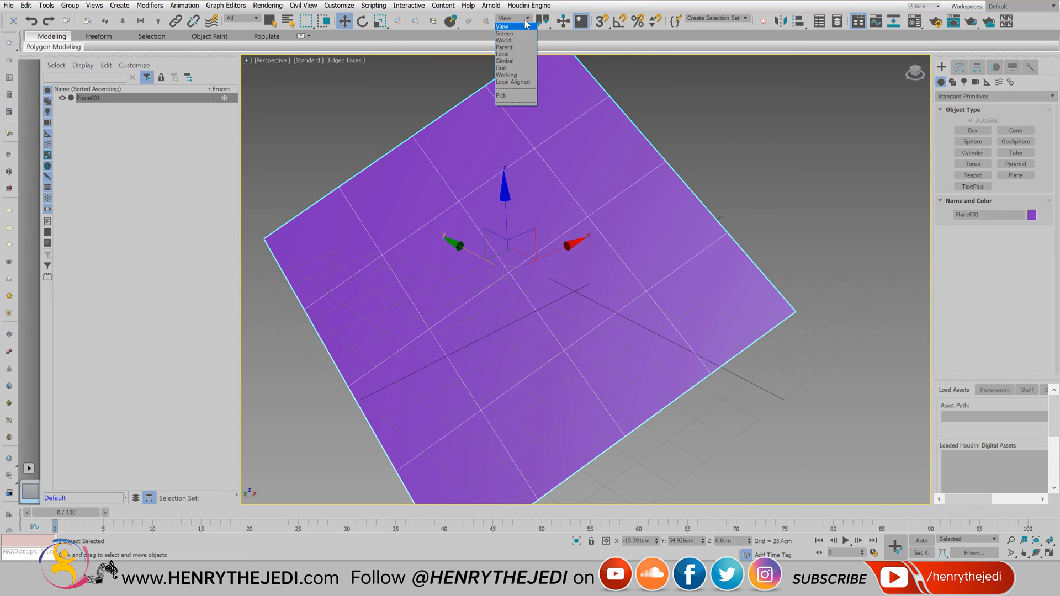
click(517, 54)
drag(572, 241, 664, 194)
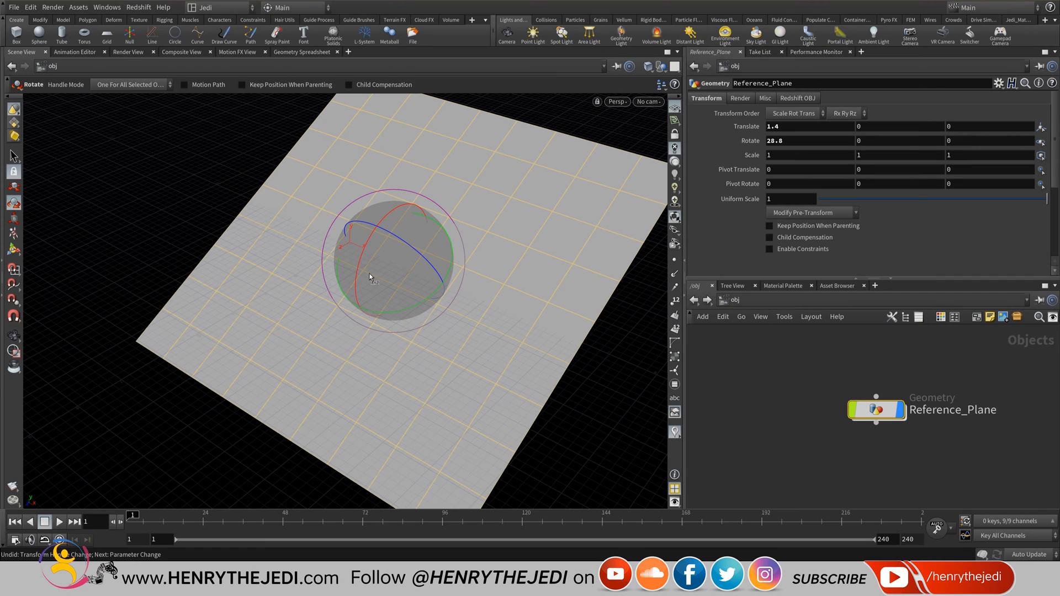
Switch to Houdini and align Reference_Plane's rotate handle to World.
right_click(392, 216)
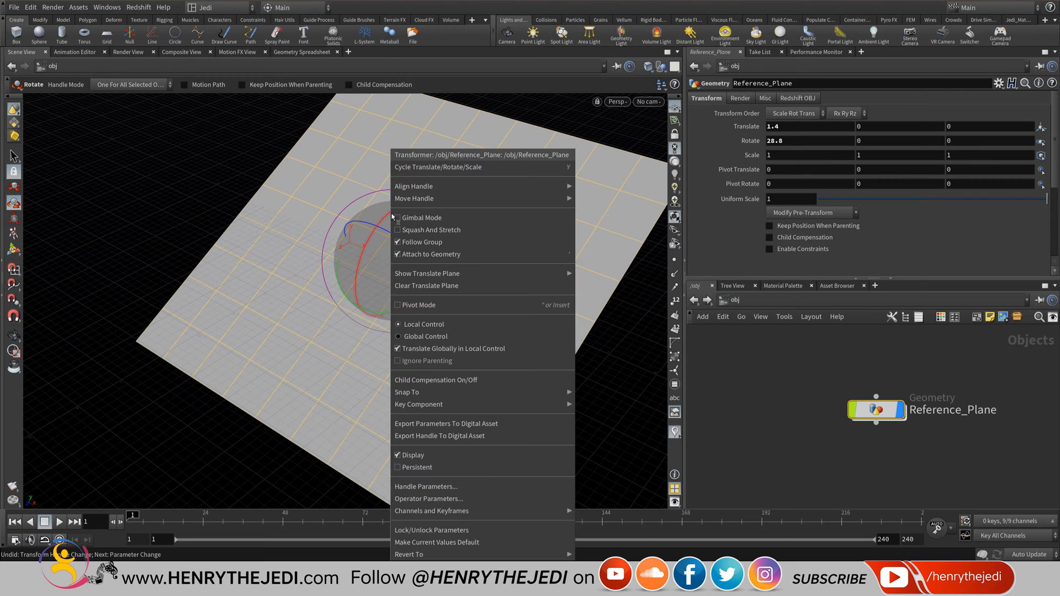
mouse_move(524, 186)
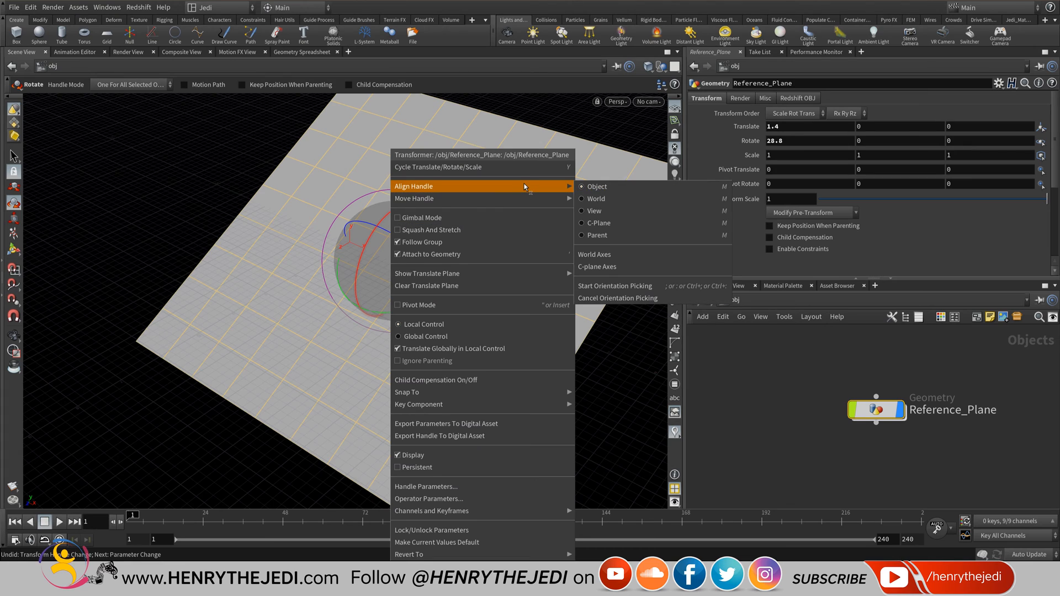
click(596, 201)
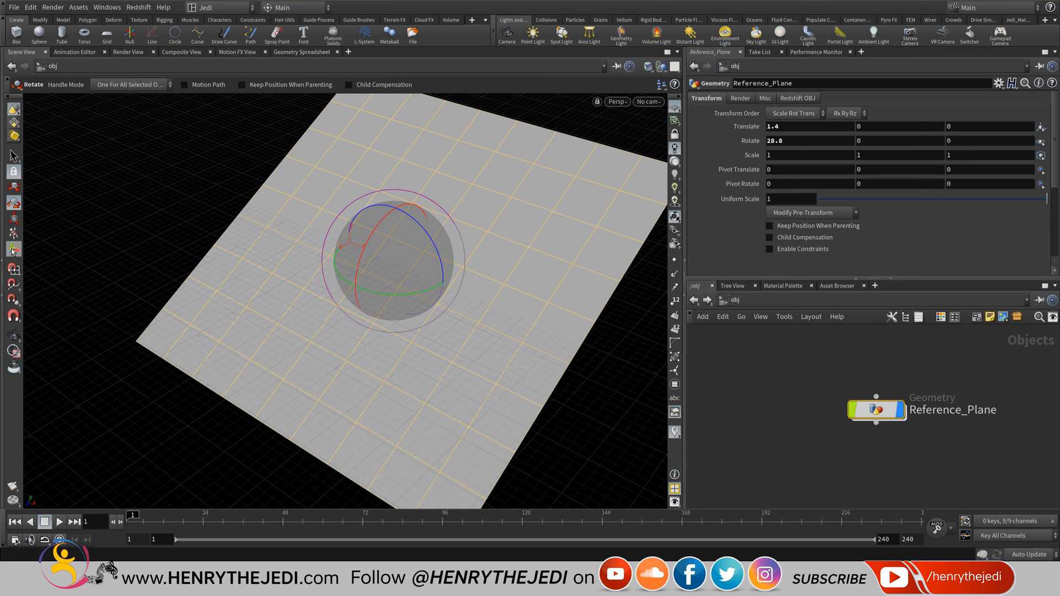
With the Move tool, align Reference_Plane's handle to Object and return the alignment to World.
click(15, 188)
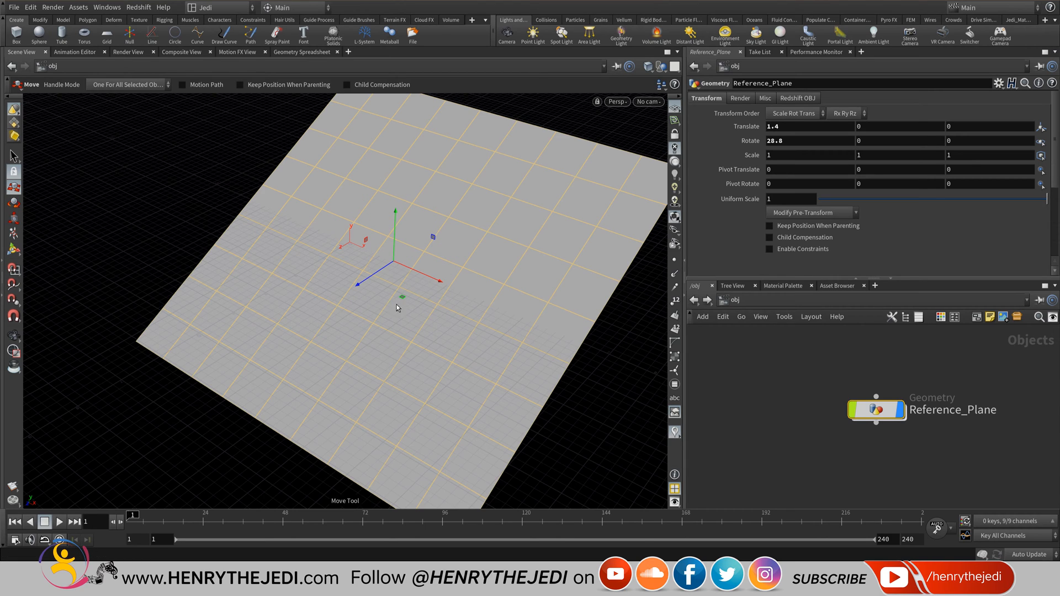
right_click(428, 277)
mouse_move(575, 185)
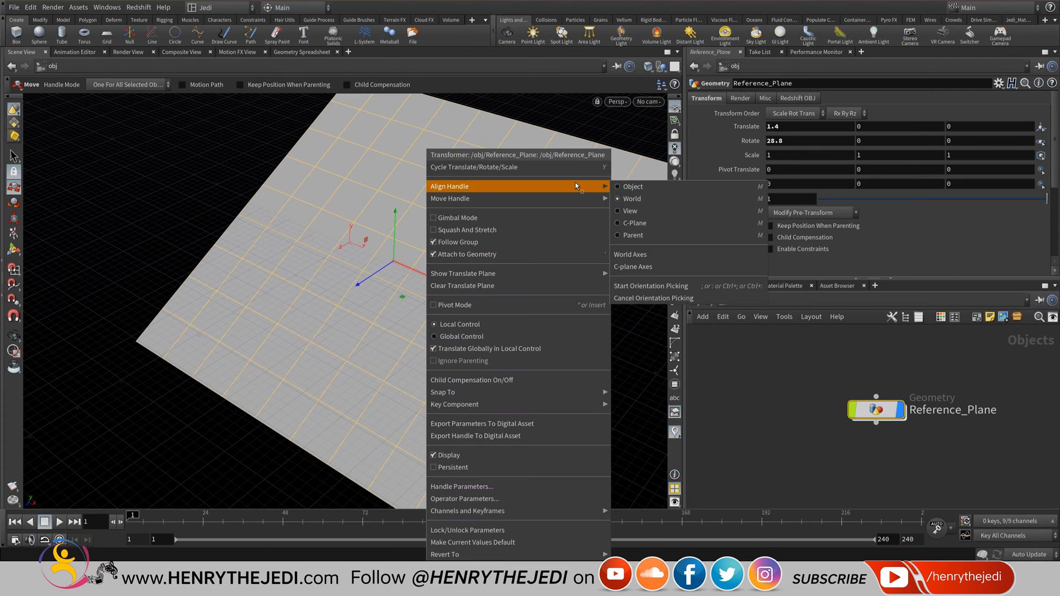
click(661, 187)
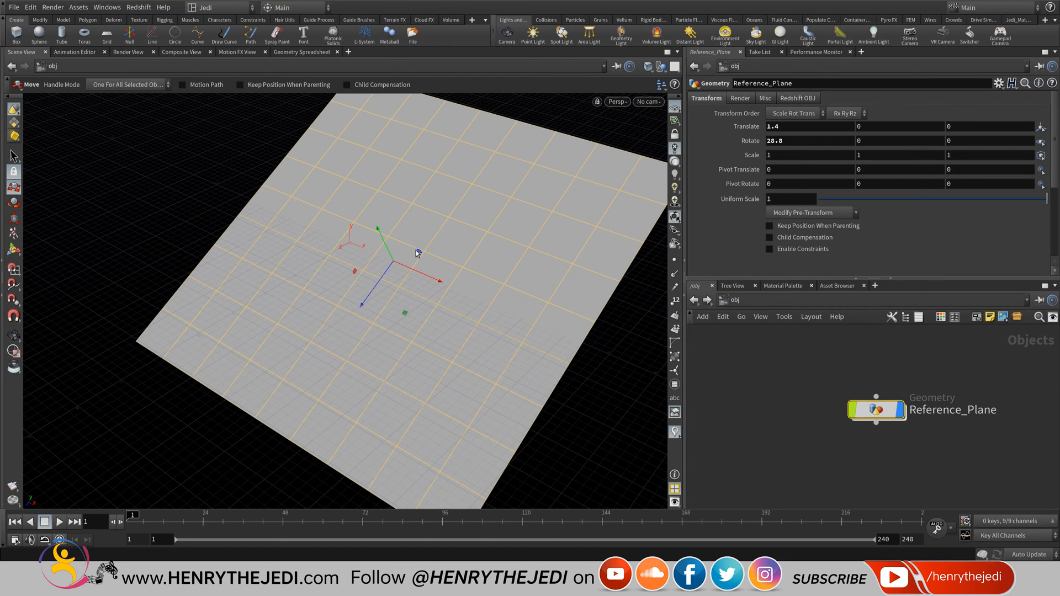
right_click(435, 275)
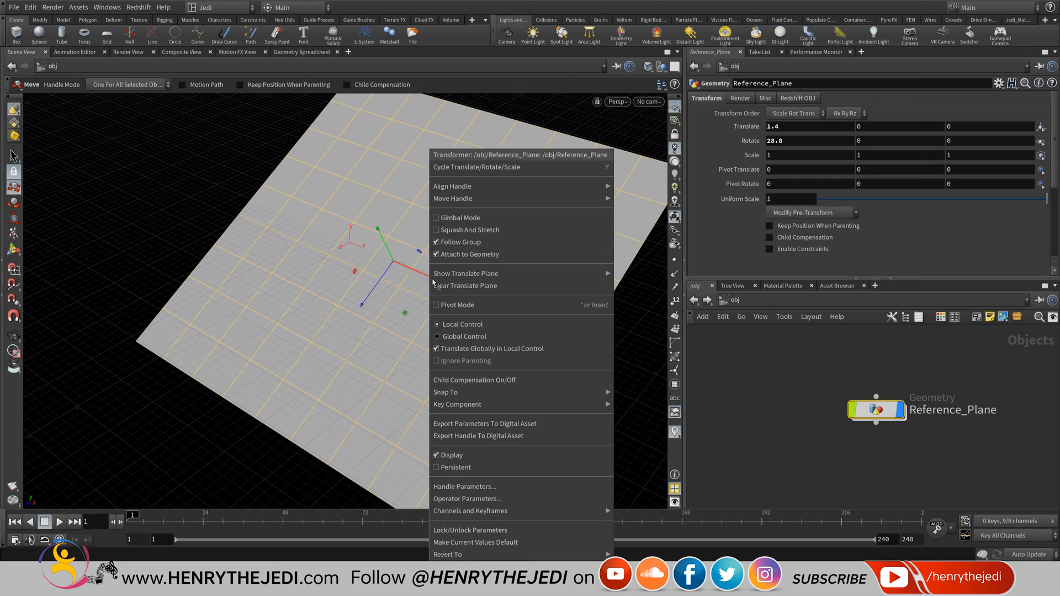
mouse_move(572, 187)
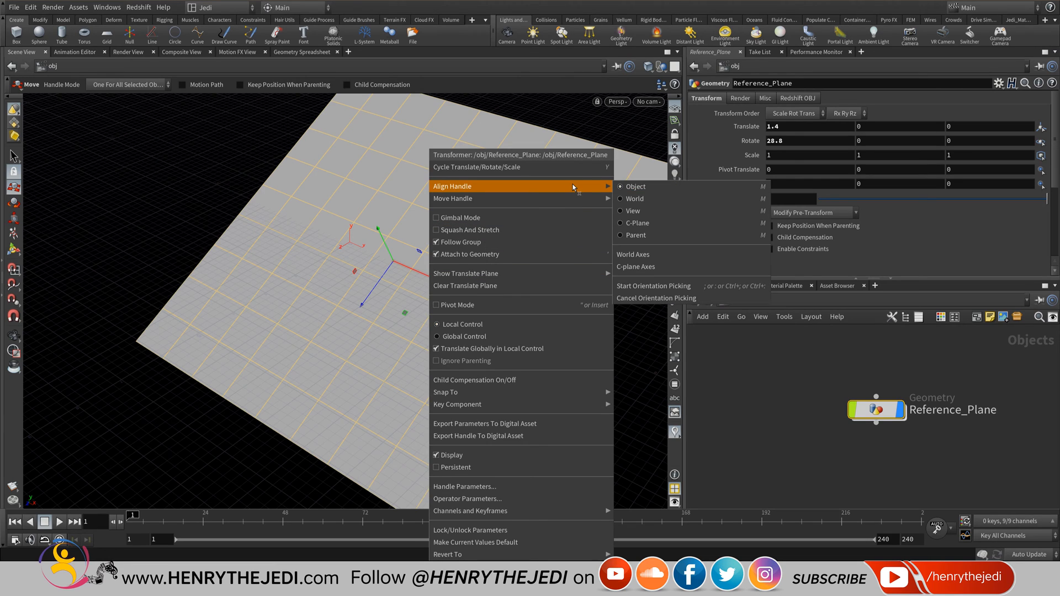
click(643, 200)
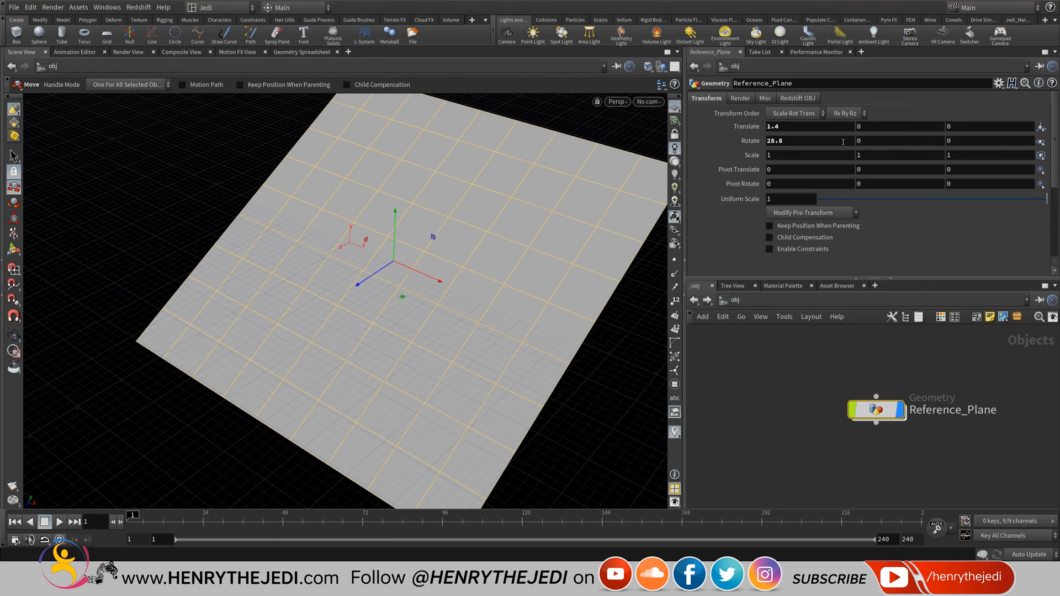
Revert Reference_Plane's translation to its defaults and set its X rotation to 90.
right_click(755, 127)
click(783, 314)
click(813, 143)
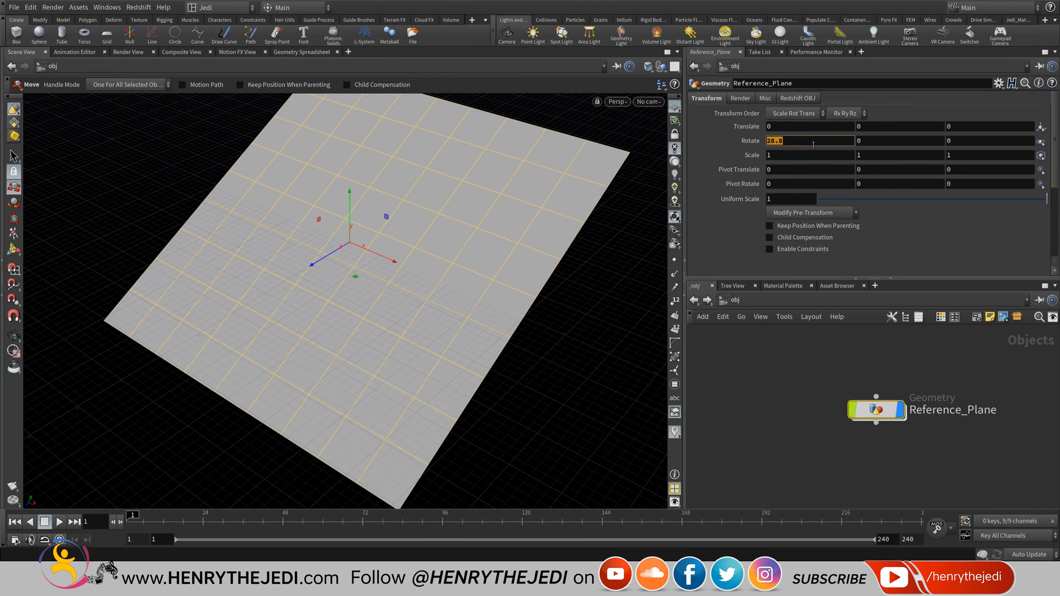
text(90)
key(Return)
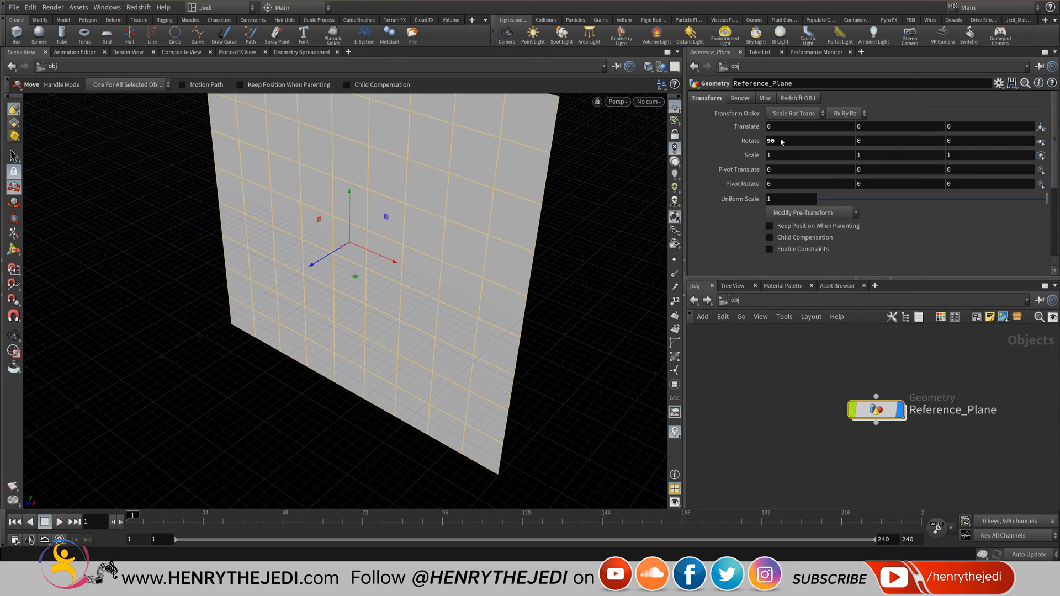
middle_drag(781, 141, 780, 99)
Set the Houdini viewport to the Front view, pan it with the View tool, and compare with 3ds Max's viewport navigation controls.
click(617, 101)
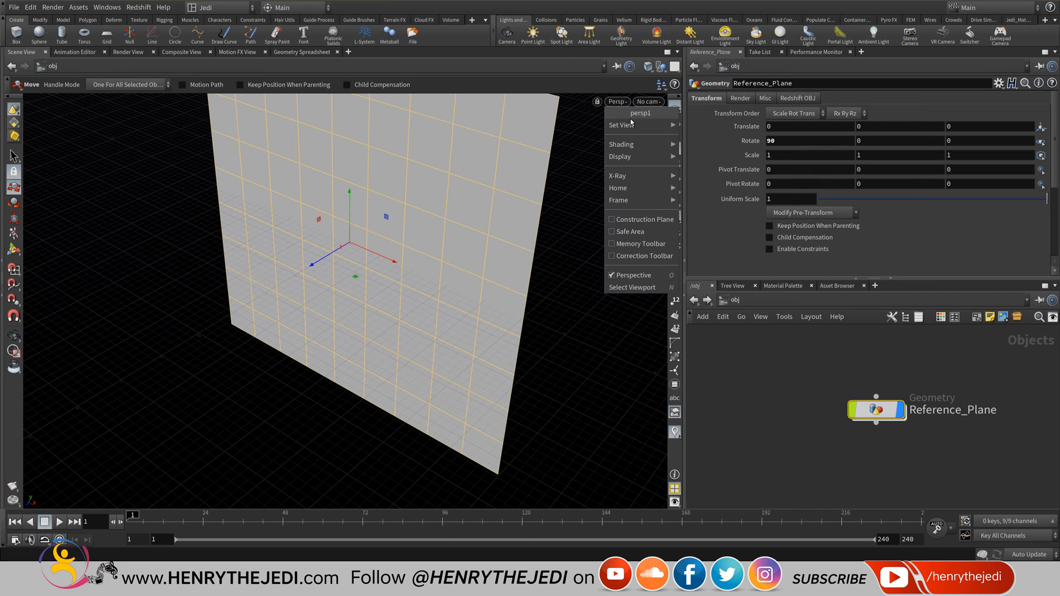
mouse_move(635, 125)
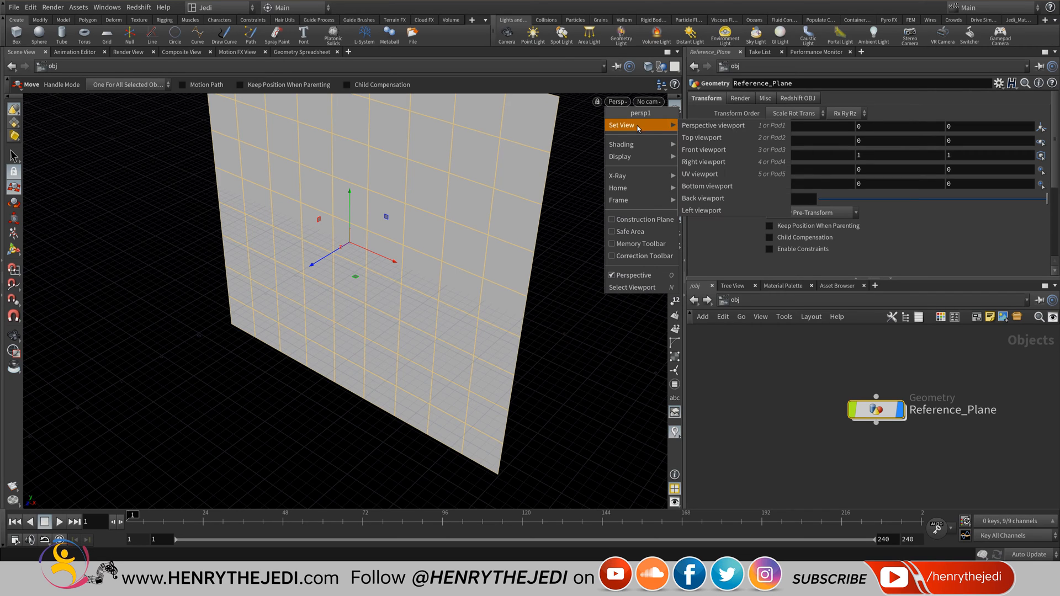
click(699, 152)
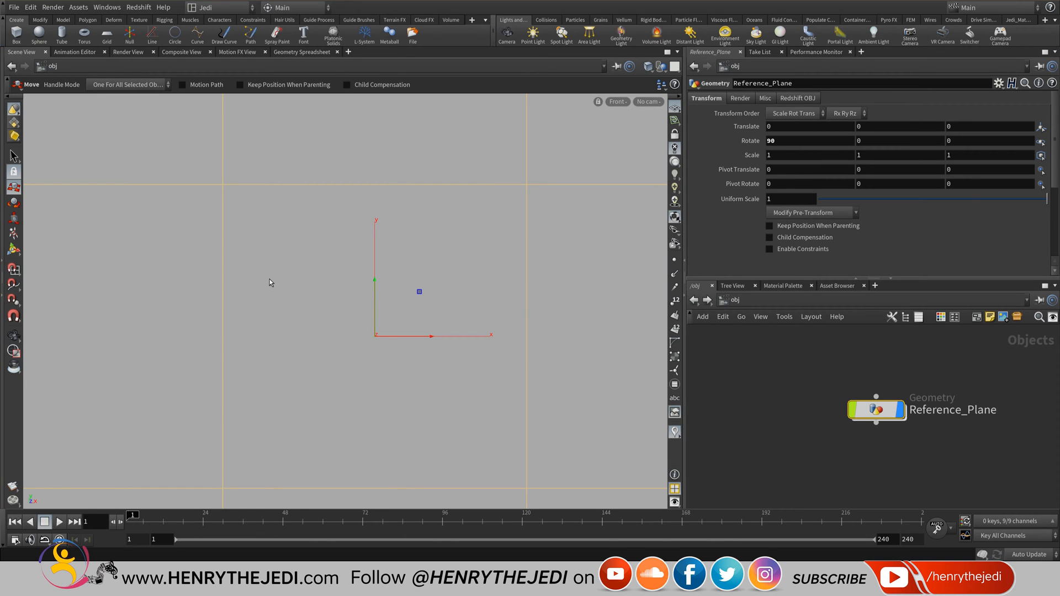
click(13, 336)
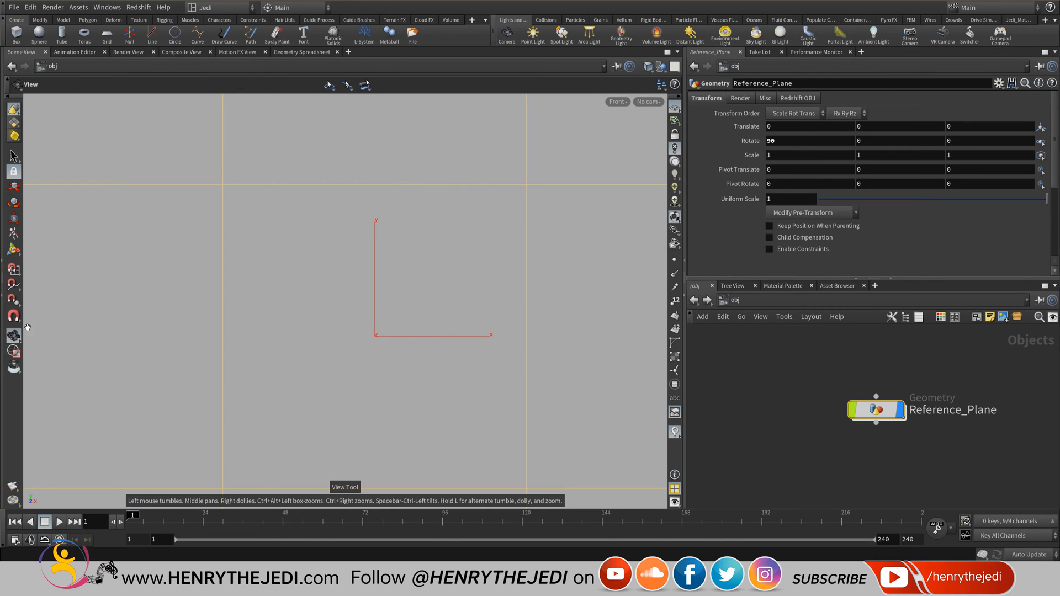
drag(182, 313, 234, 303)
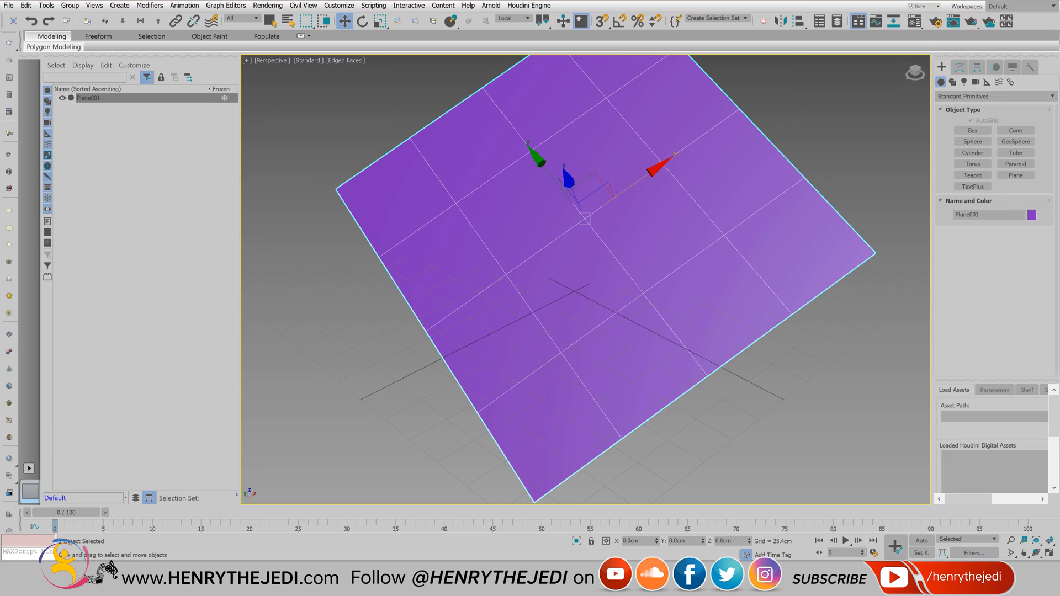
click(1049, 541)
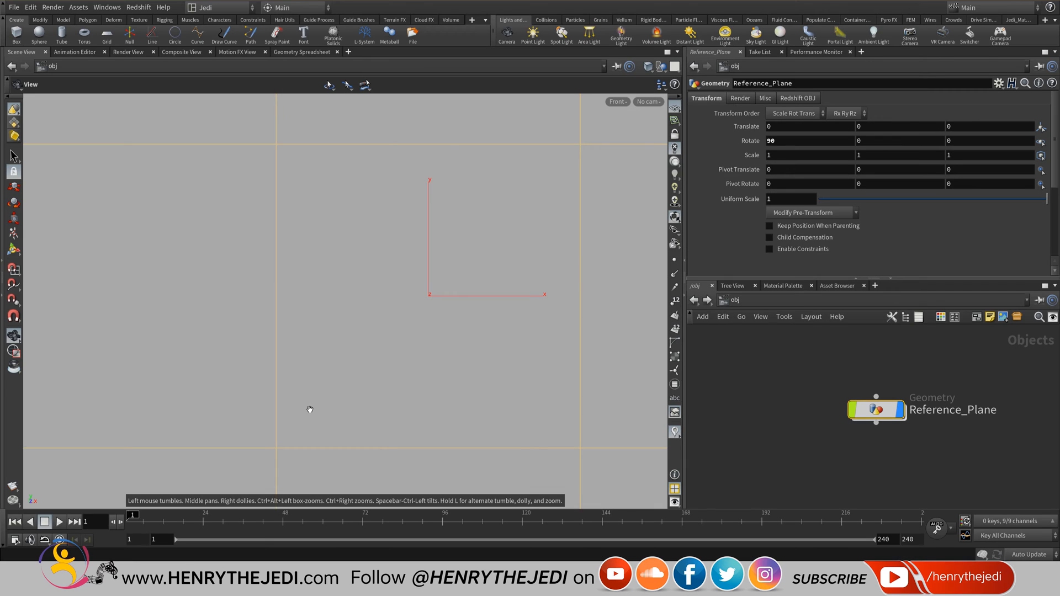
Pan around the Front view and frame the whole Reference_Plane in it.
drag(310, 410, 409, 318)
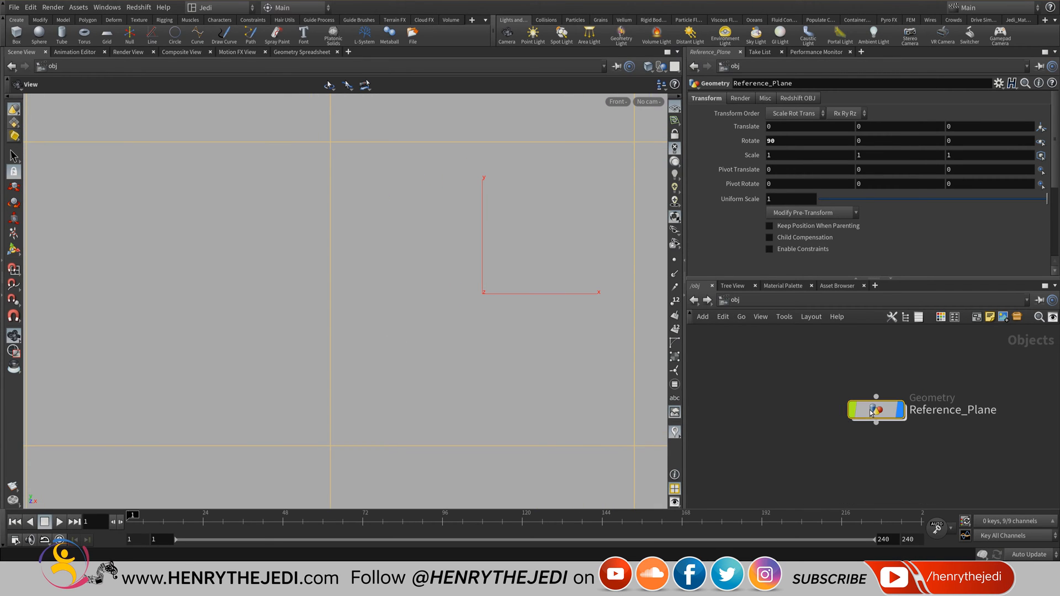
drag(504, 378, 425, 326)
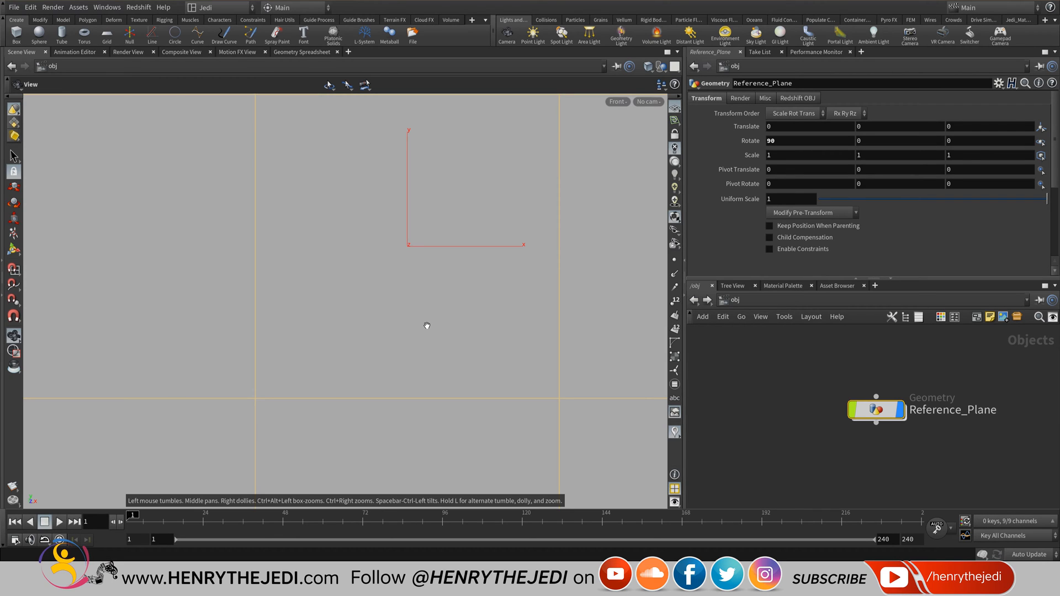
key(f)
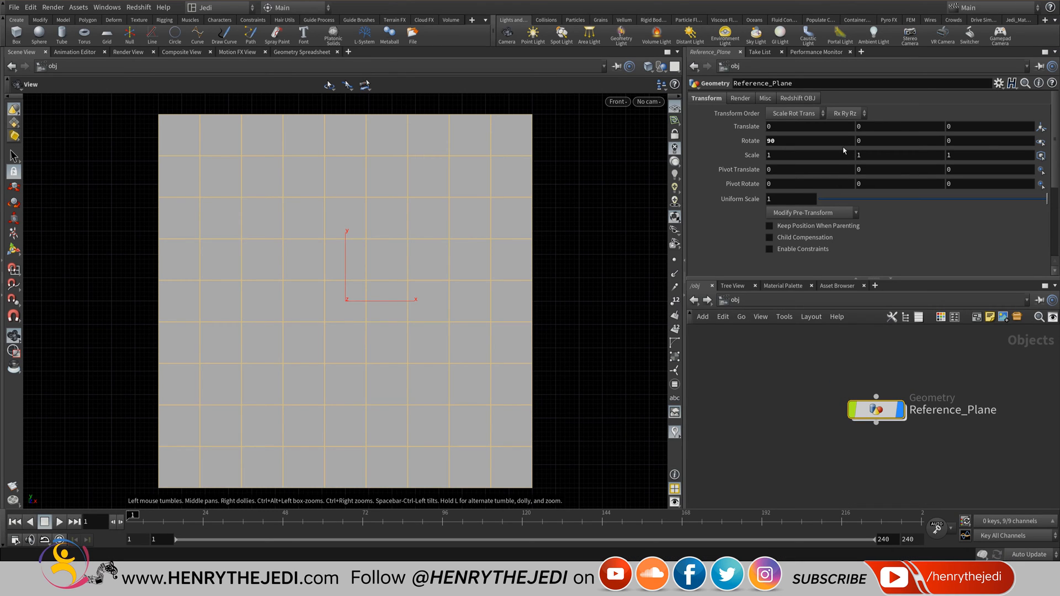
mouse_move(840, 149)
middle_down()
mouse_move(937, 155)
mouse_move(857, 156)
middle_up()
key(ctrl+z)
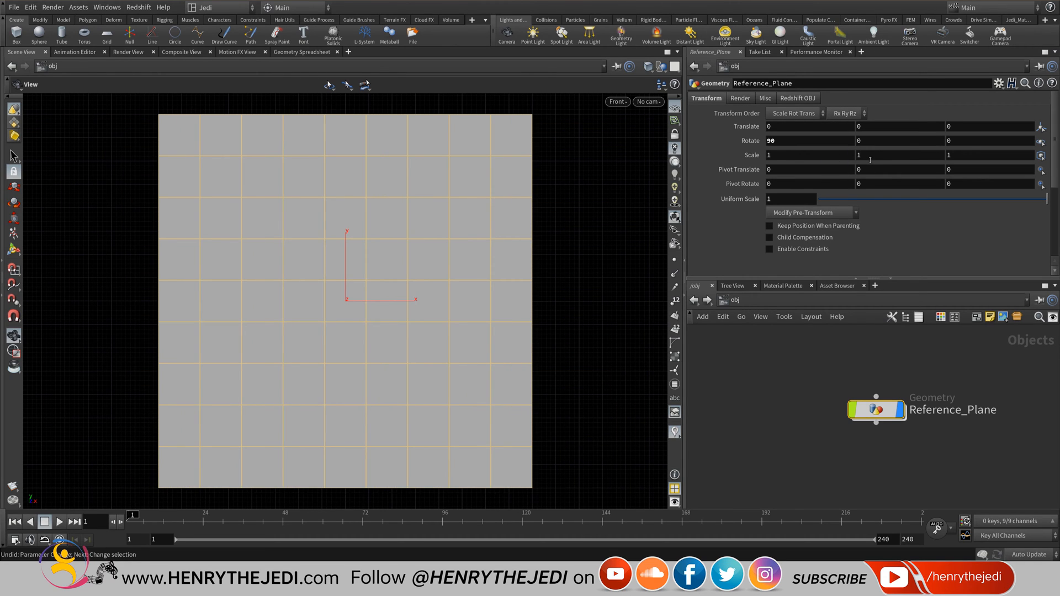
Go inside the Reference_Plane object, return to the object level, and enter it again to reach its grid node.
double_click(882, 417)
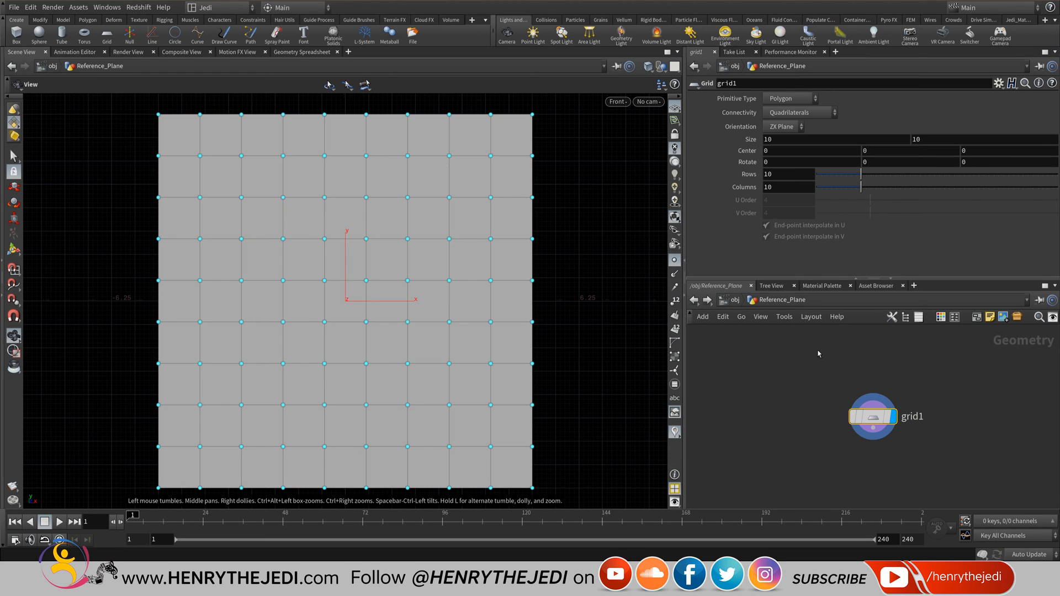
click(736, 300)
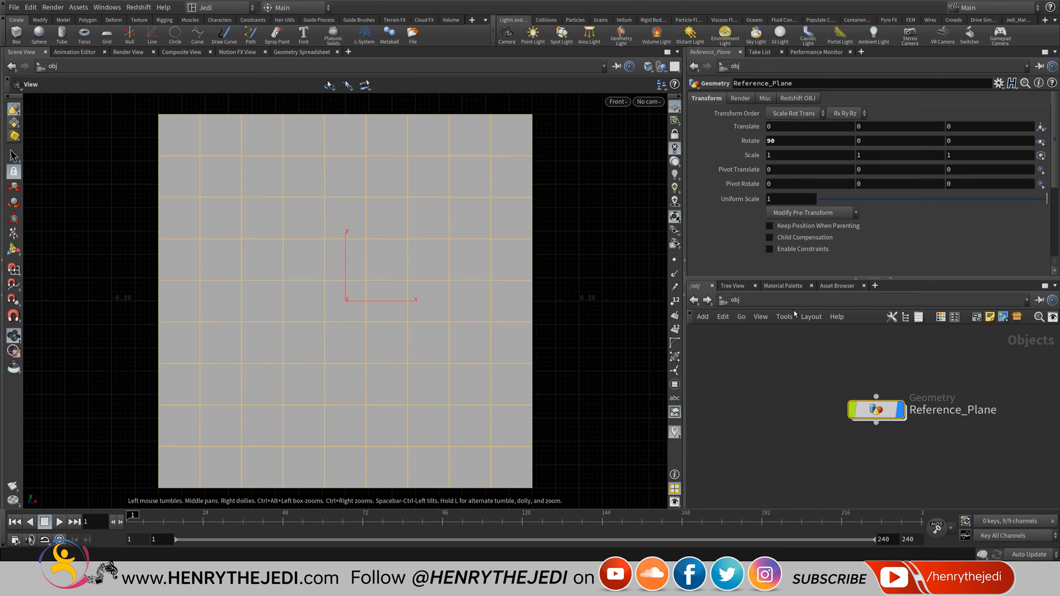
double_click(882, 415)
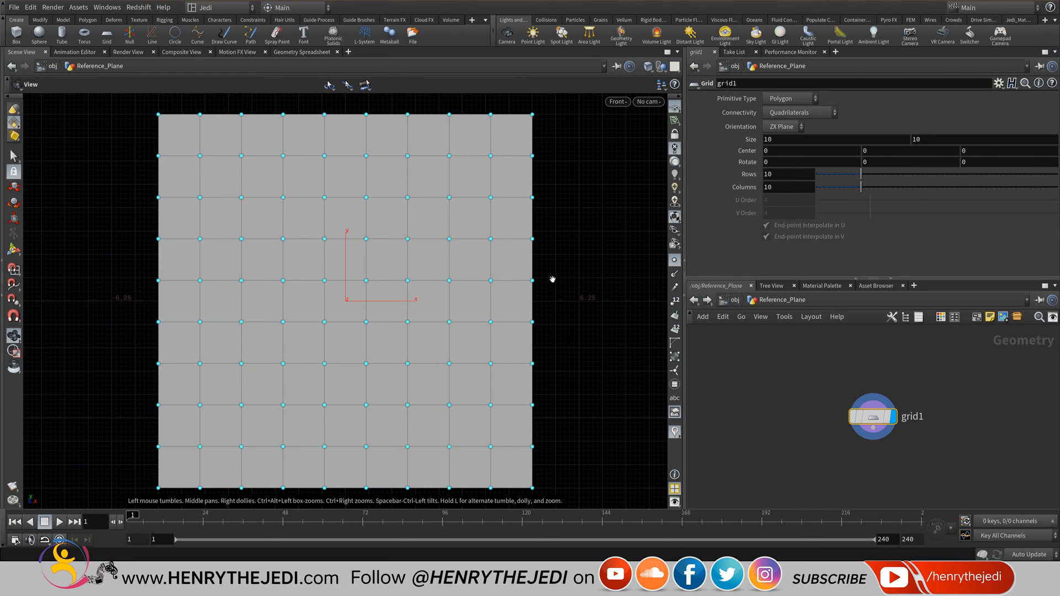
Toggle the grid's point display off and back on to compare the viewport with and without points.
click(674, 262)
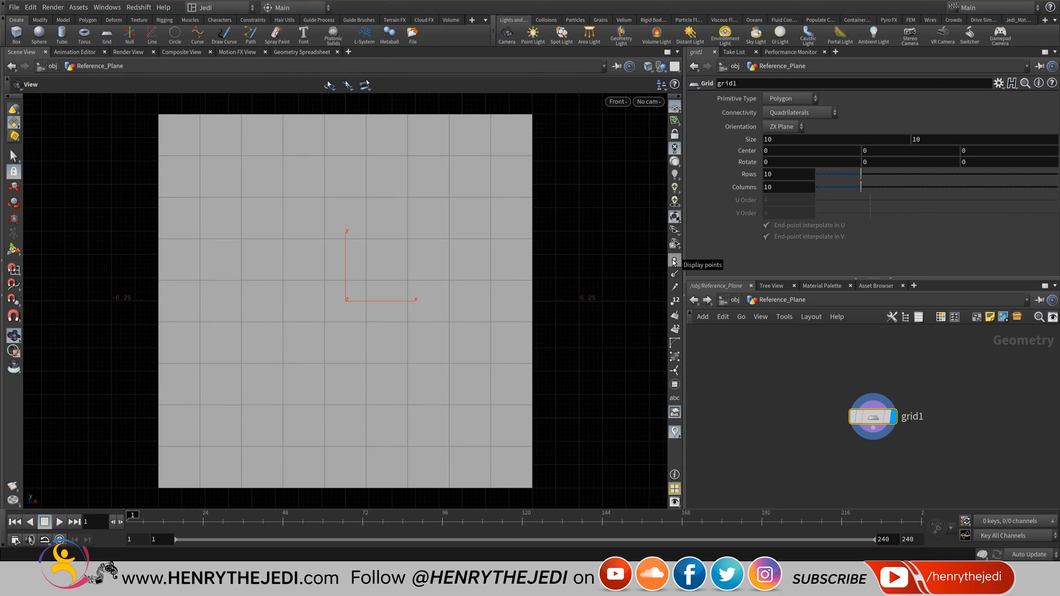
click(674, 262)
click(674, 262)
click(674, 262)
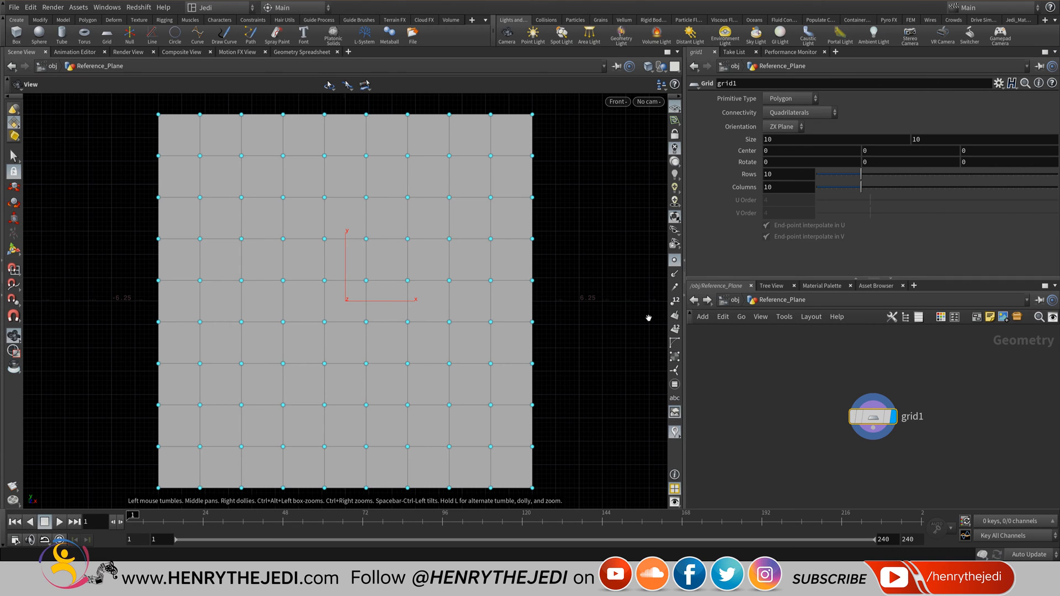
Display the point numbers on the grid and inspect them up close.
click(675, 303)
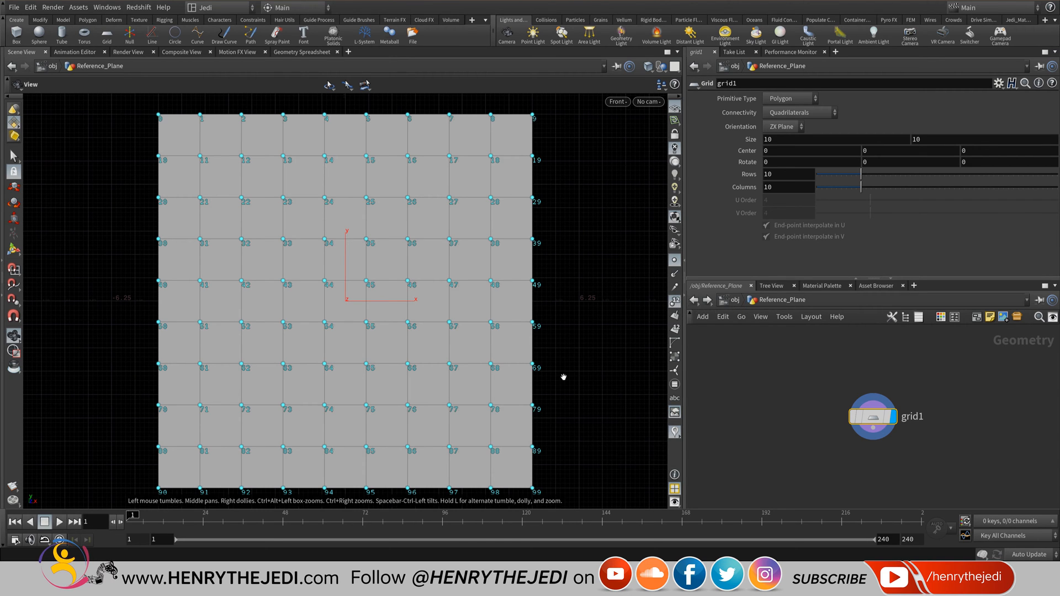
scroll(563, 373, up, 6)
scroll(533, 342, up, 4)
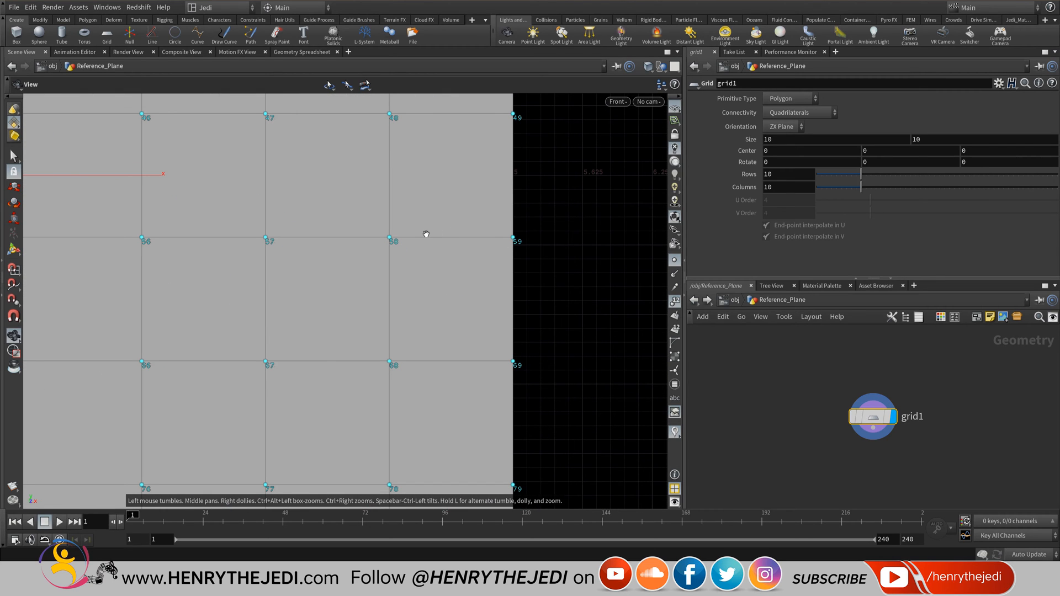
scroll(521, 246, down, 5)
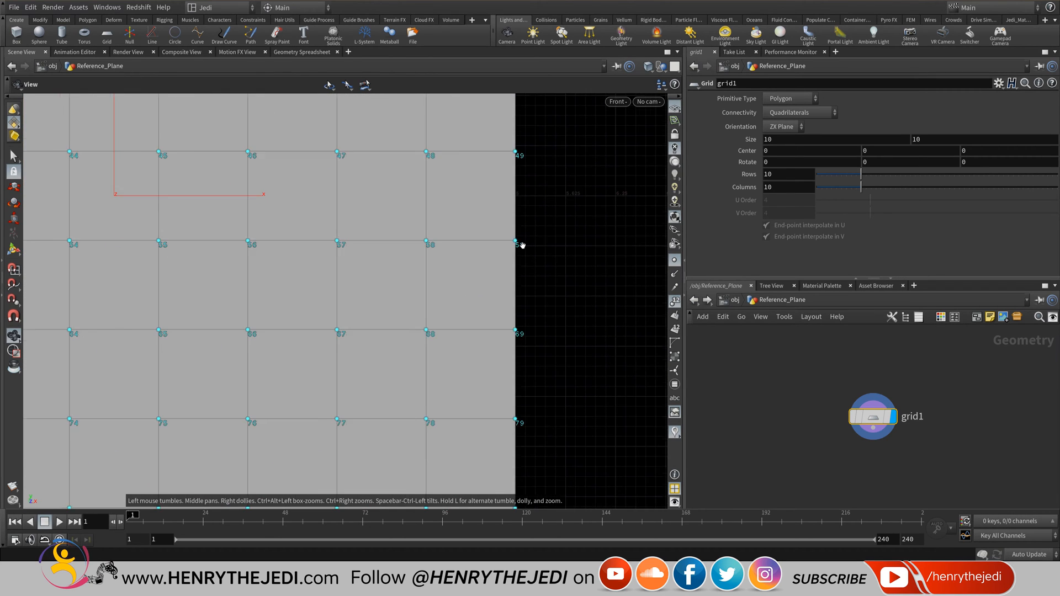
scroll(521, 246, down, 4)
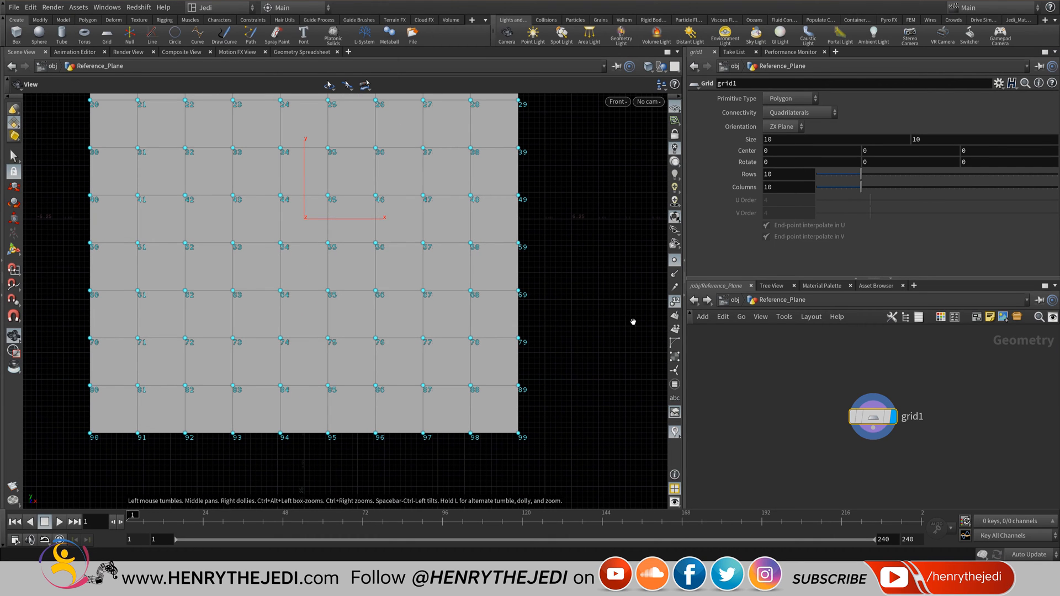
Display the primitive numbers on the grid and examine how the faces are numbered.
click(674, 330)
scroll(355, 218, up, 5)
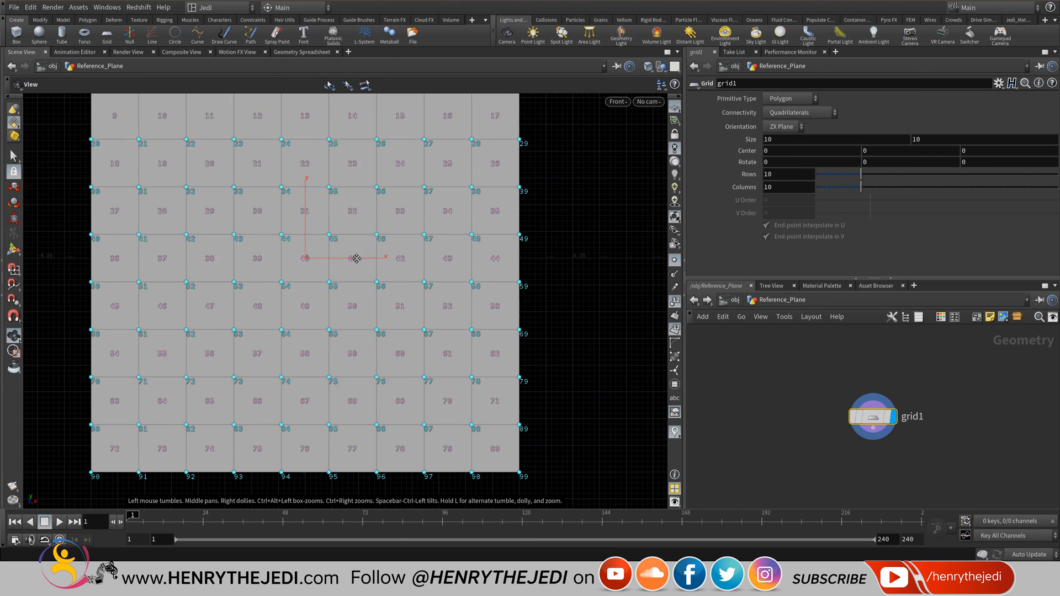
scroll(375, 317, up, 2)
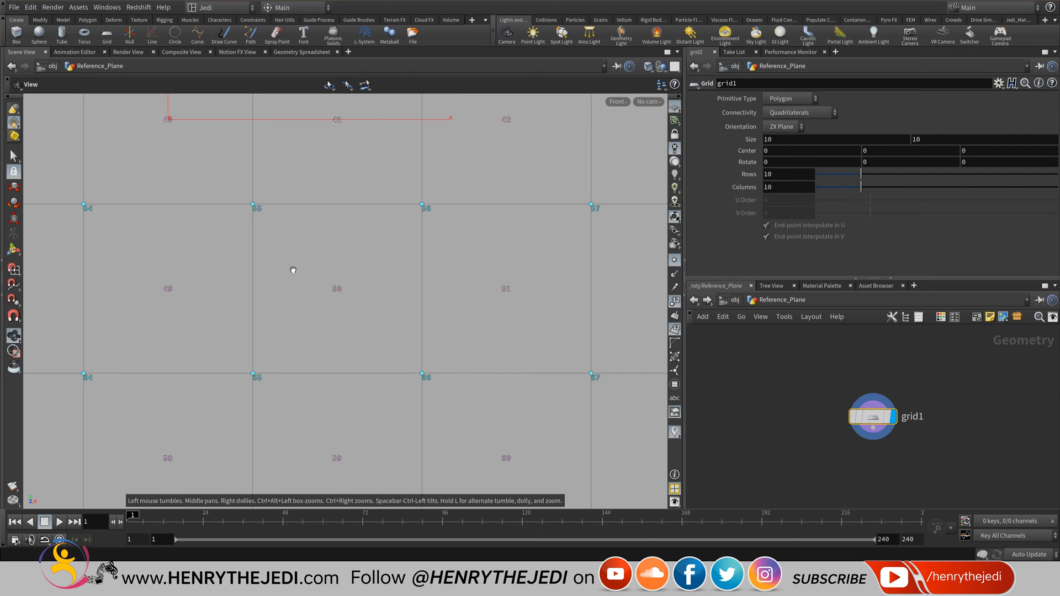
middle_drag(505, 289, 384, 294)
scroll(384, 294, down, 6)
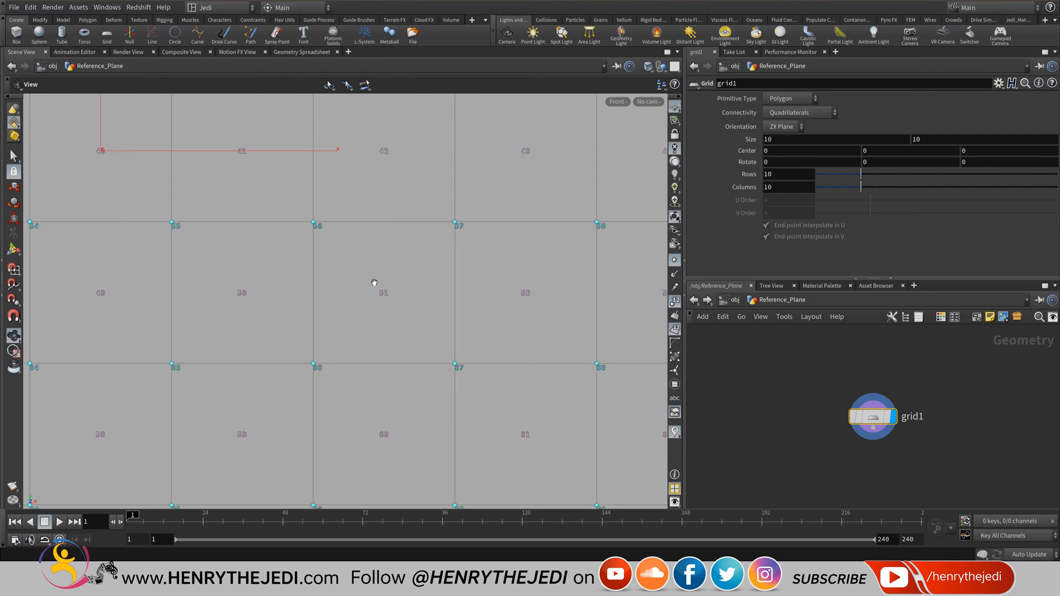
scroll(389, 274, down, 1)
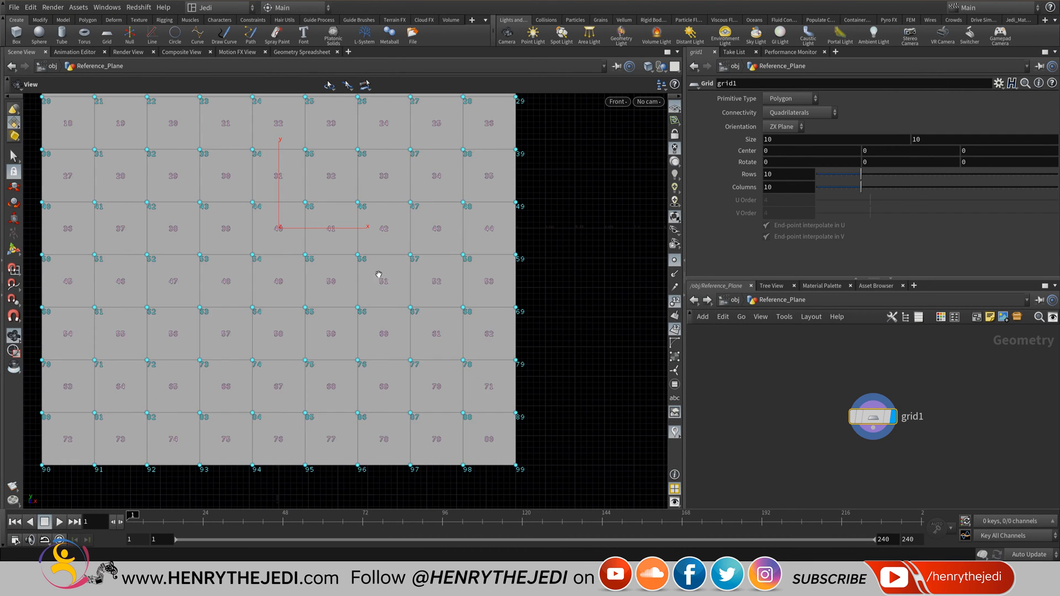
middle_drag(379, 274, 440, 282)
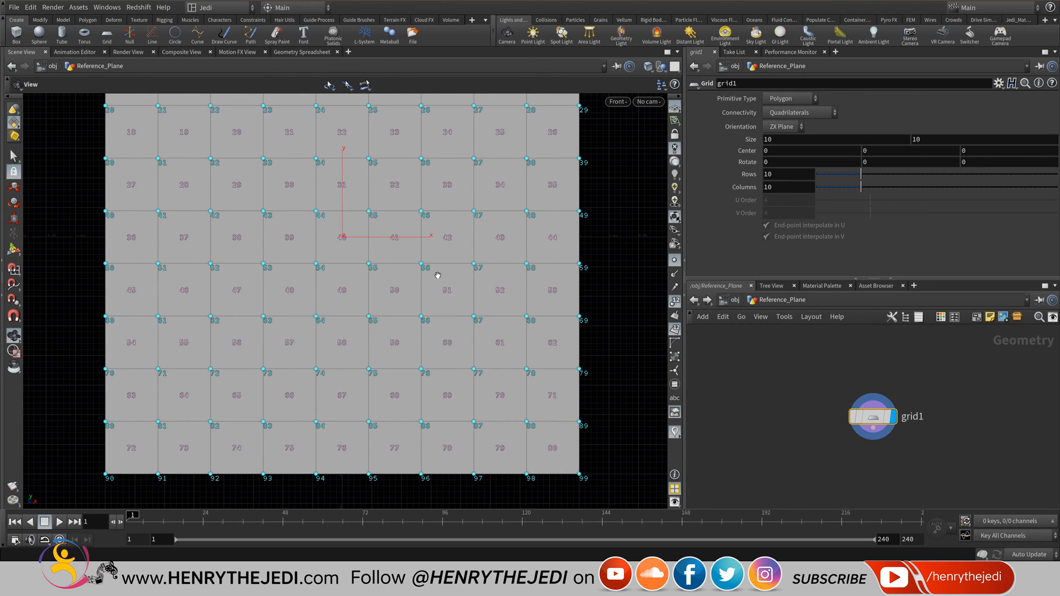
mouse_move(366, 248)
middle_down()
mouse_move(367, 239)
mouse_move(360, 251)
middle_up()
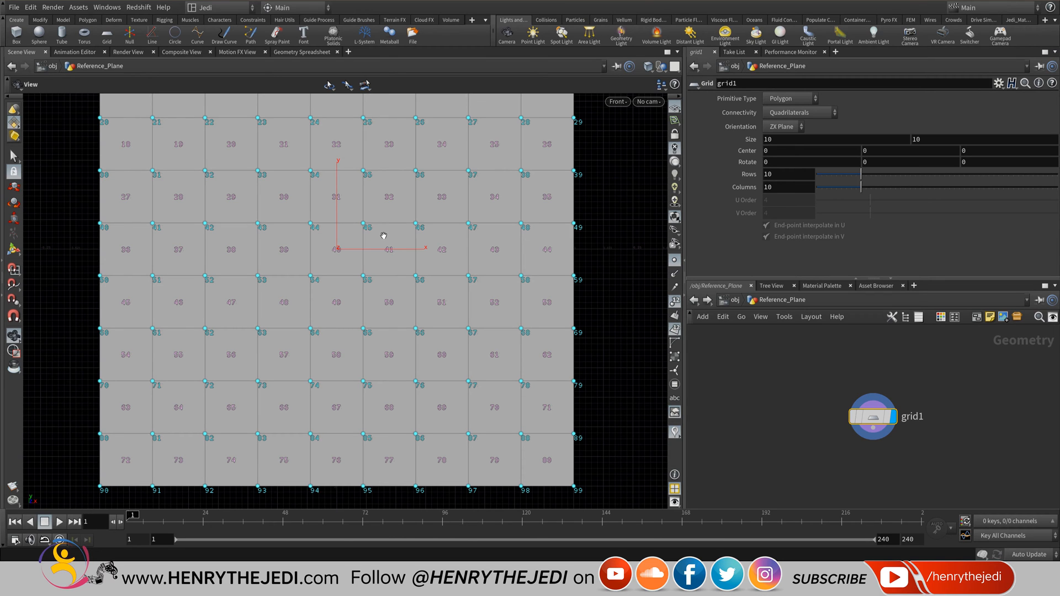
In the viewport's Display Options guides, try the Tiny guide font and return it to Large.
key(d)
key(d)
key(d)
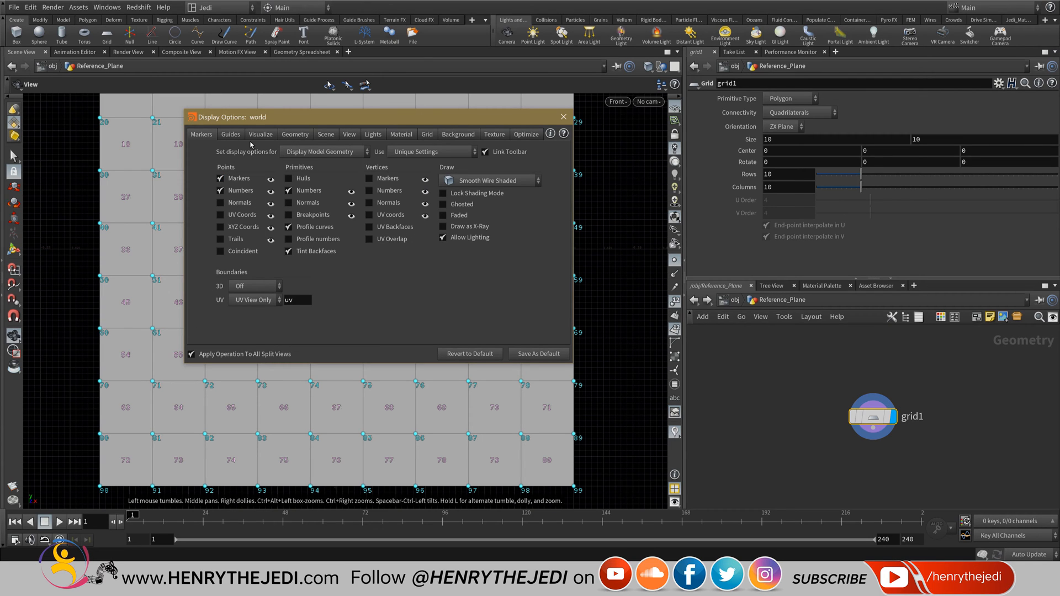
click(230, 134)
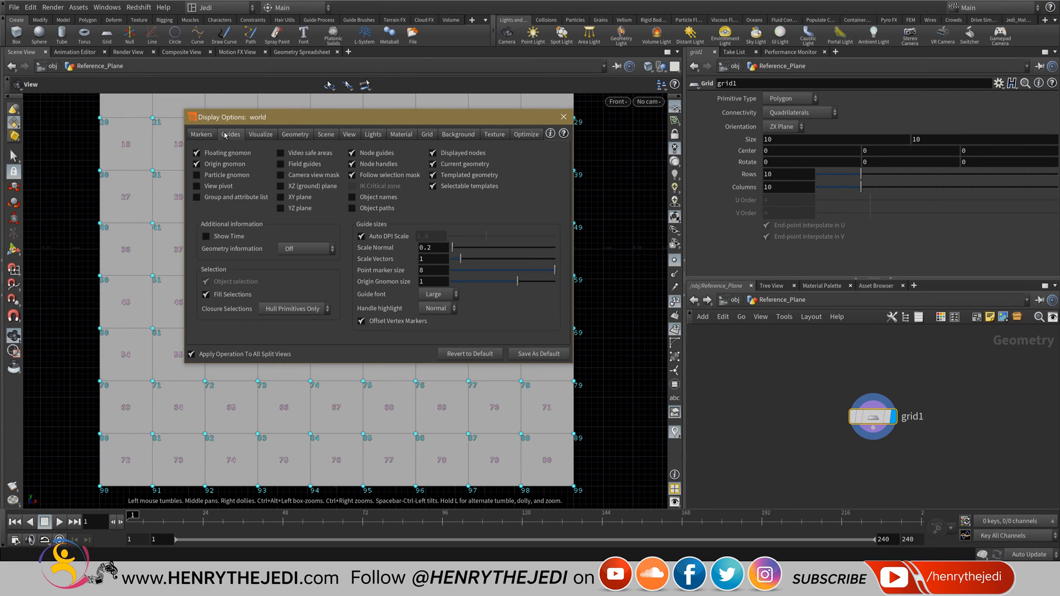
click(442, 294)
click(429, 347)
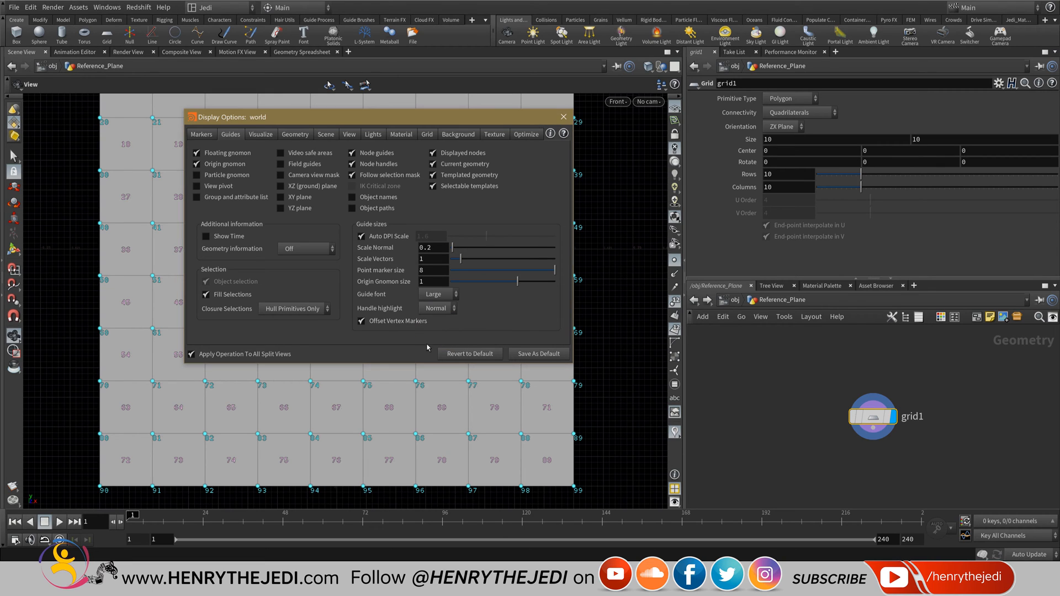
click(434, 295)
click(438, 307)
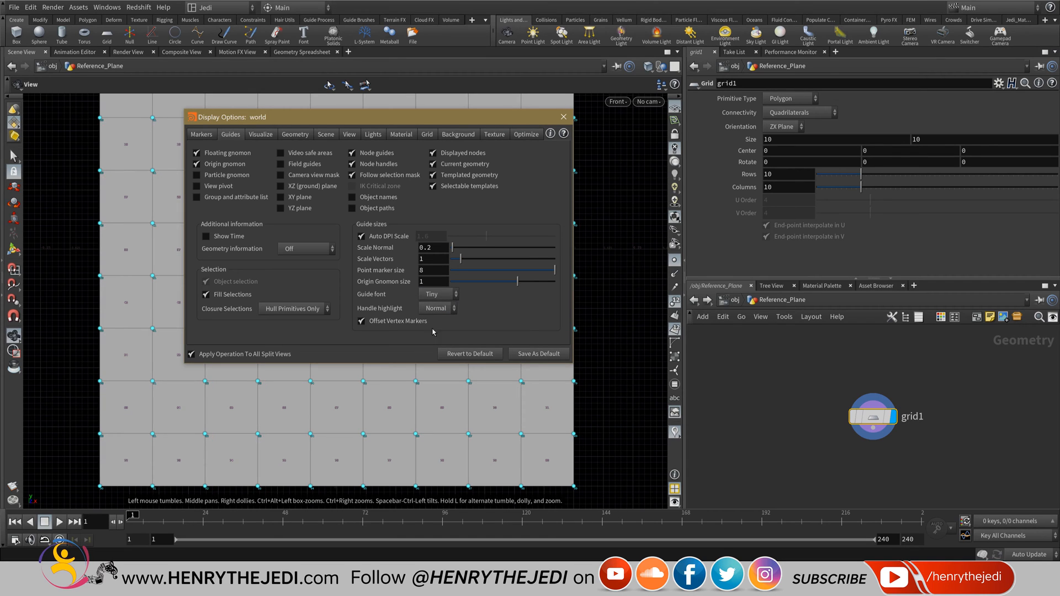
click(439, 299)
click(435, 347)
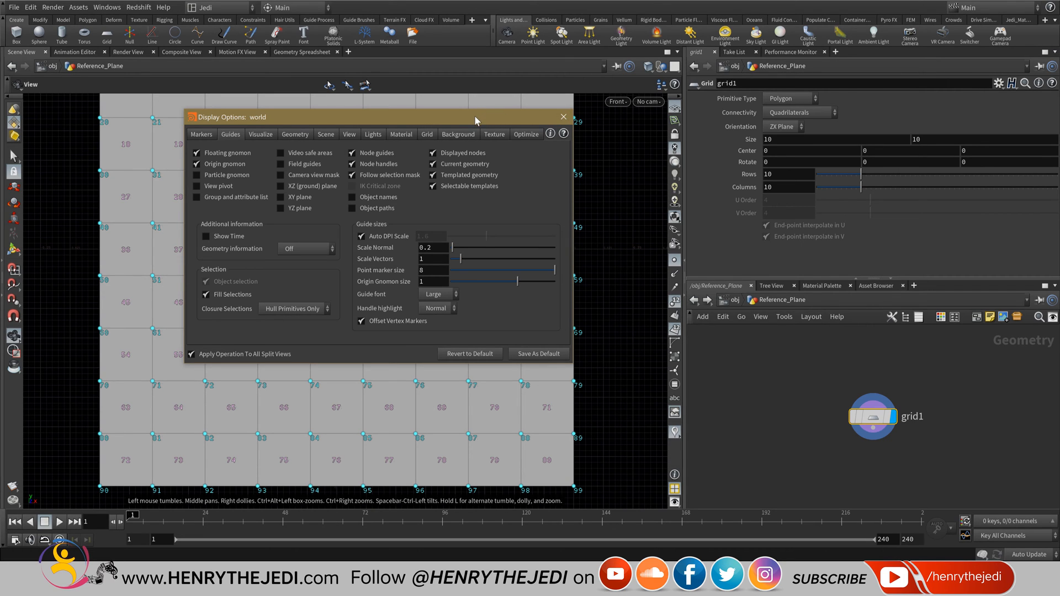
Try a point marker size of 9.3, set it back to 8, and close the Display Options.
drag(474, 115, 813, 166)
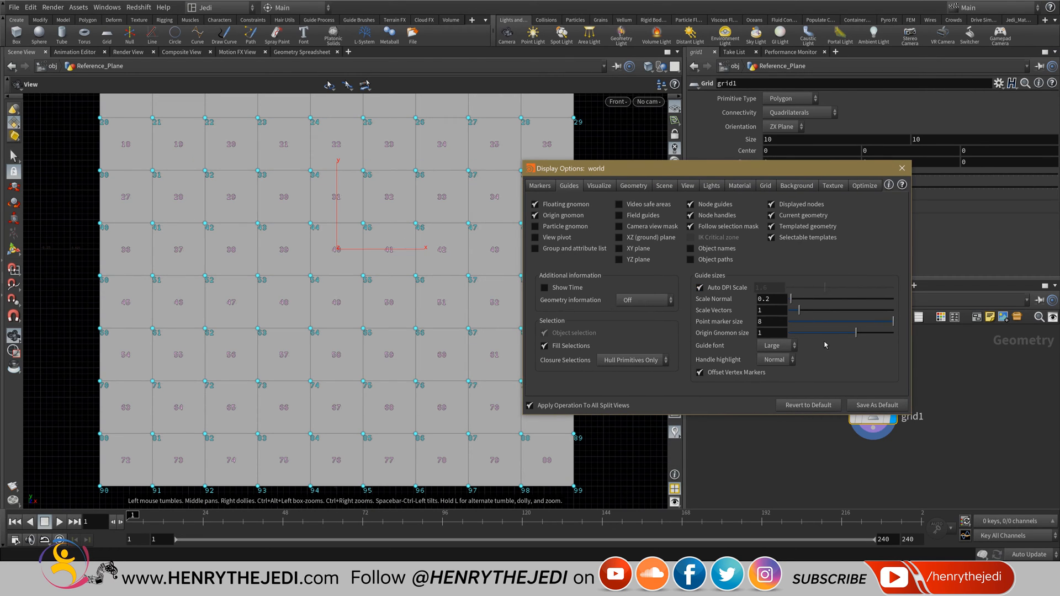
mouse_move(775, 322)
middle_down()
mouse_move(872, 293)
mouse_move(1053, 193)
mouse_move(837, 160)
mouse_move(806, 193)
mouse_move(684, 433)
middle_up()
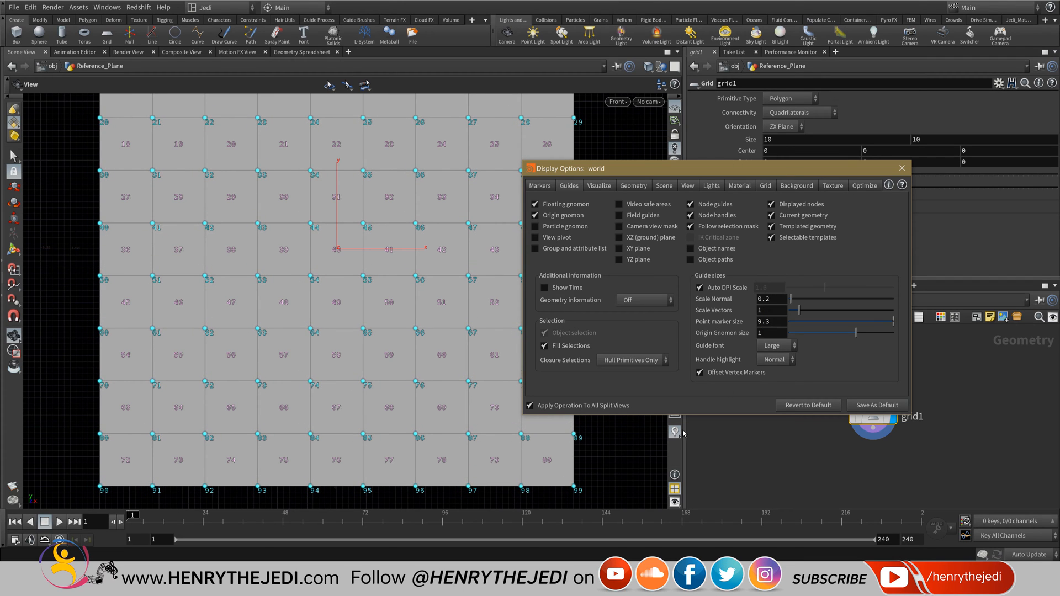
click(778, 321)
text(8)
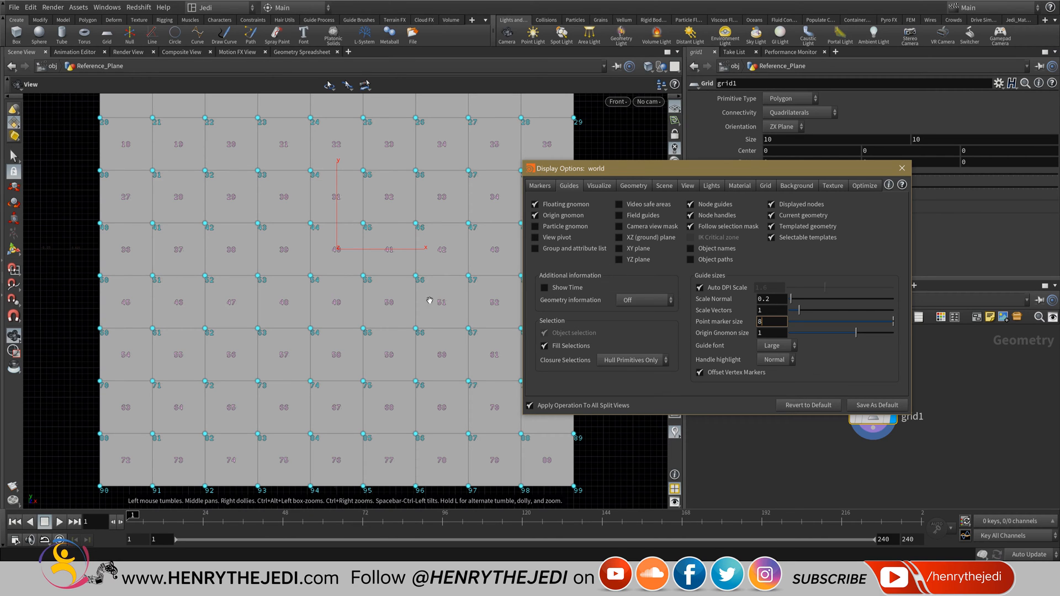
scroll(376, 306, down, 4)
middle_drag(375, 235, 311, 269)
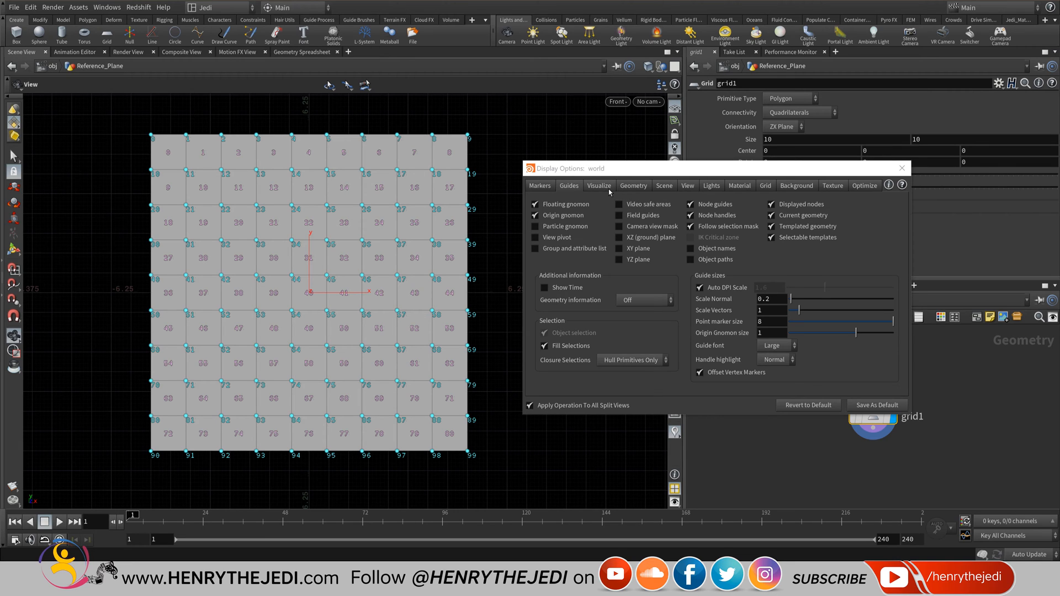
click(903, 168)
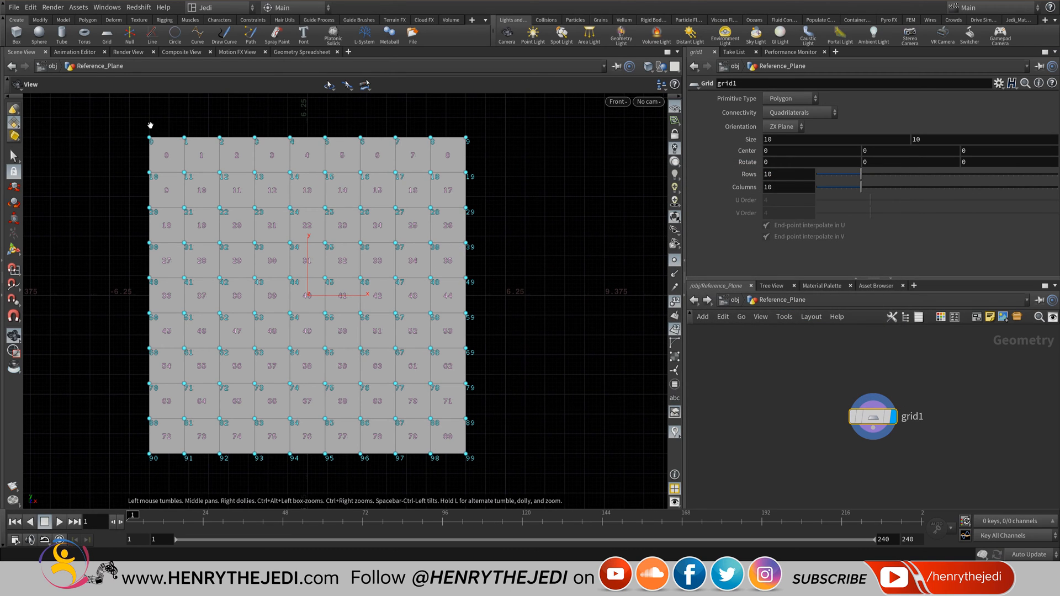
Look through the General User Interface, Network Editor and 3D Viewports preferences, and close them without changes.
click(33, 9)
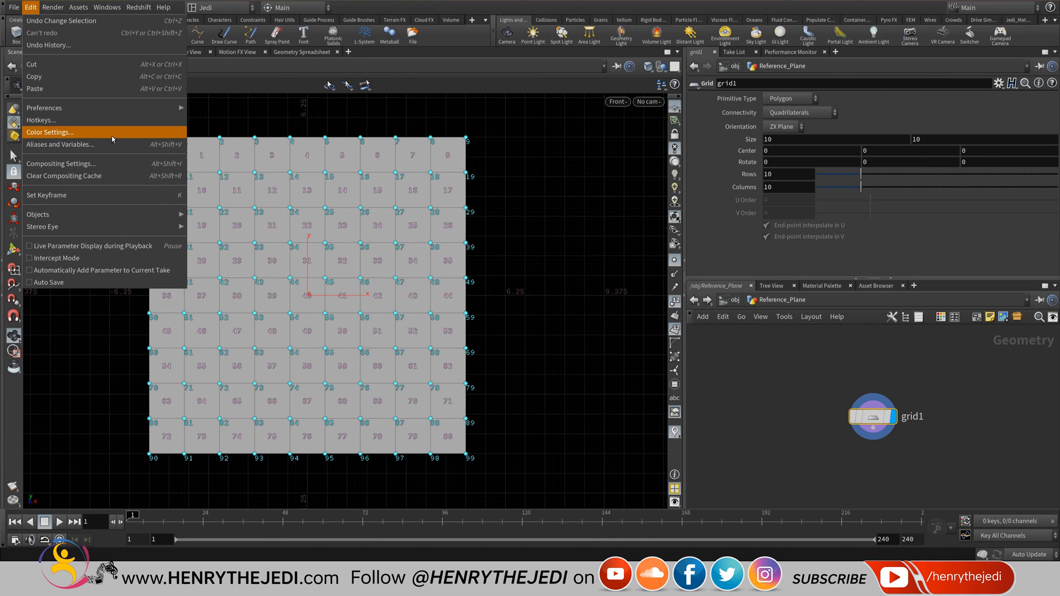
mouse_move(130, 107)
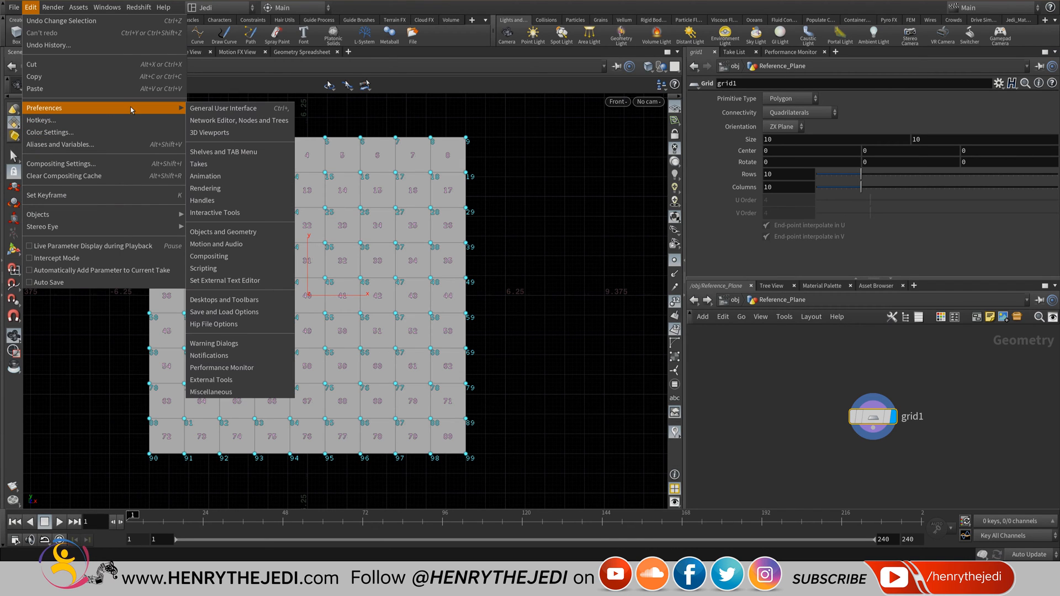
click(201, 109)
drag(225, 90, 657, 55)
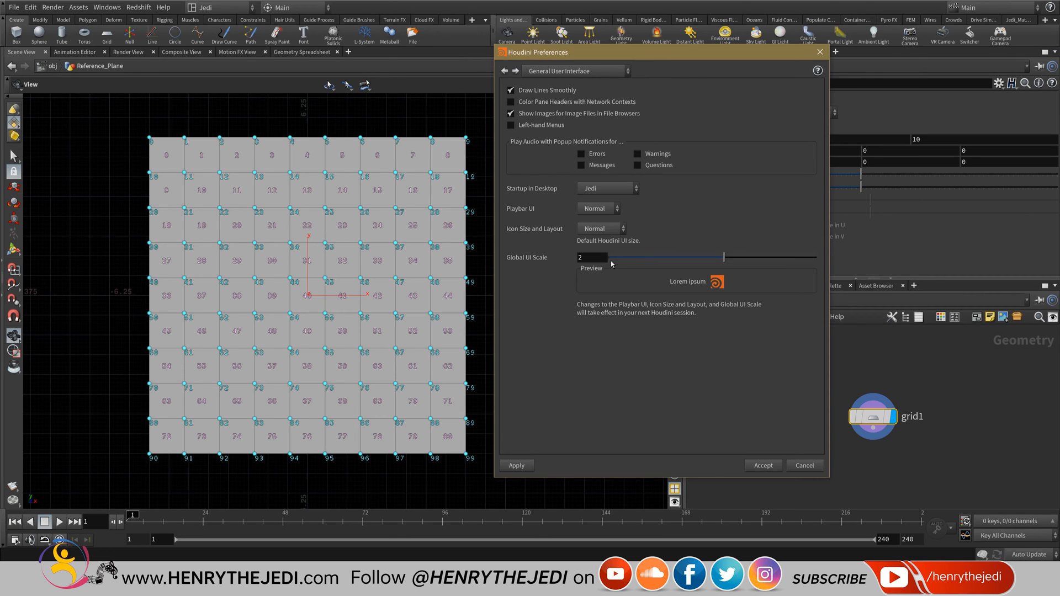
click(515, 72)
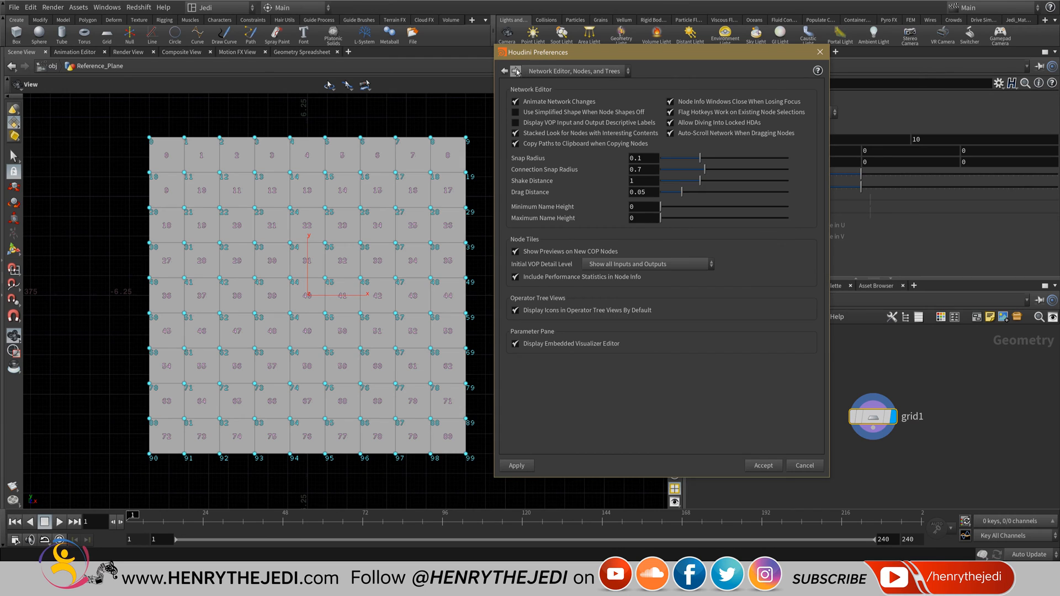
click(516, 71)
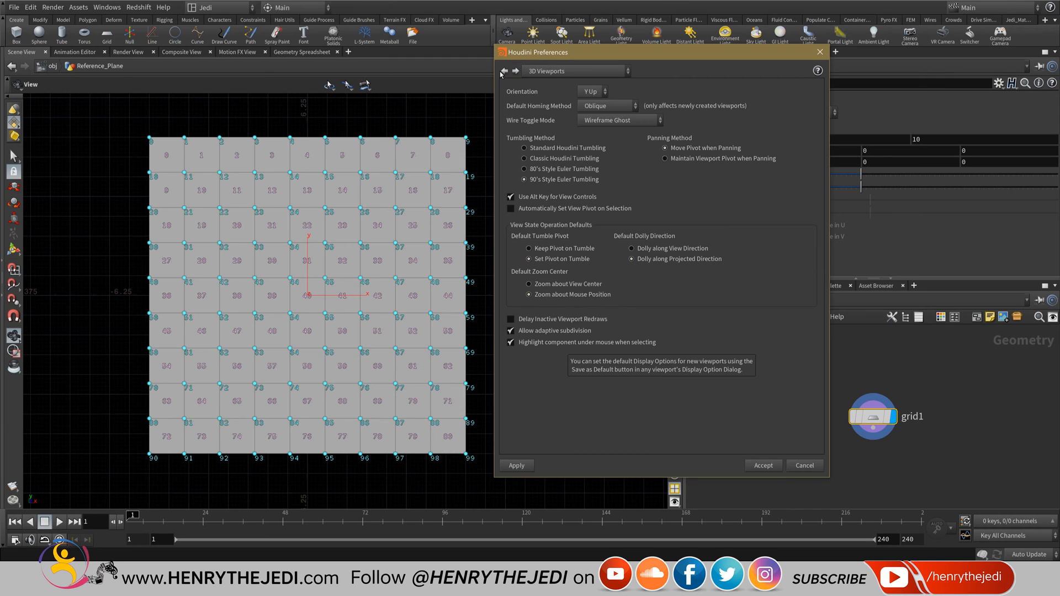
click(809, 466)
In the Color Settings, try the first Houdini Light and Houdini Pro color schemes and return to Houdini Dark.
click(31, 7)
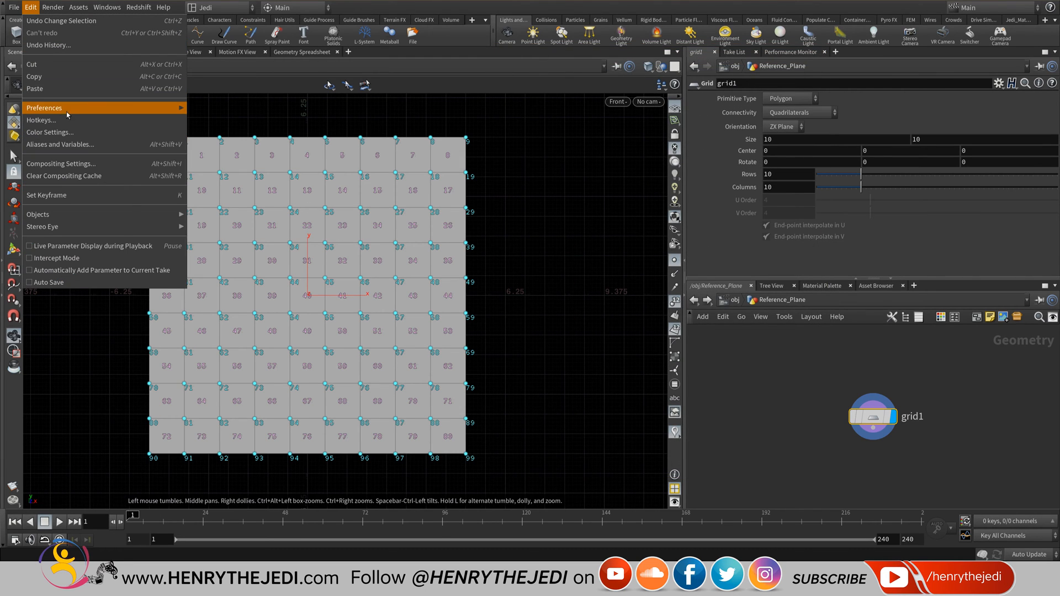
click(80, 133)
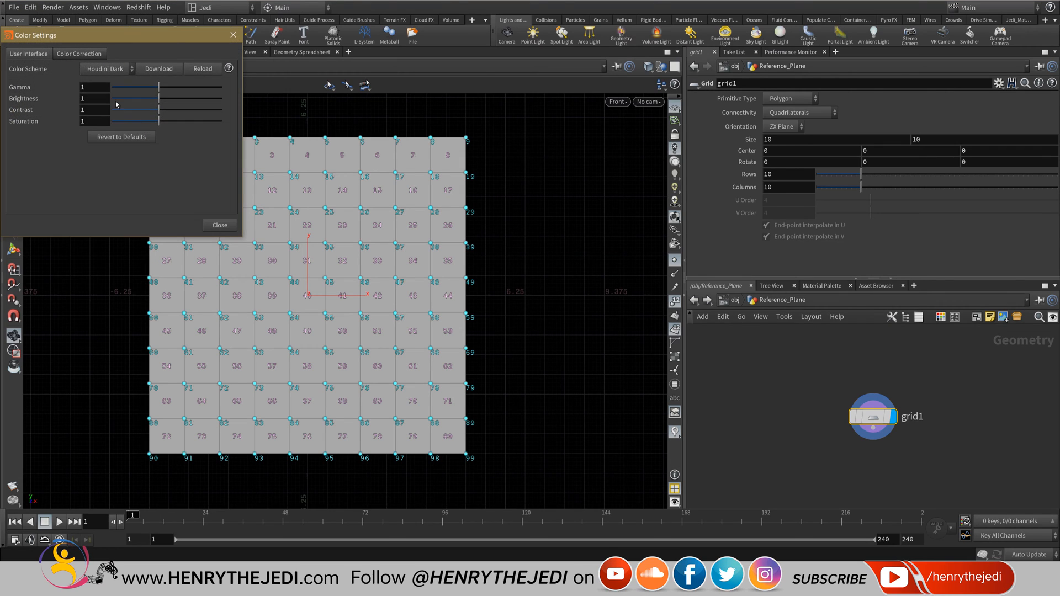
click(32, 8)
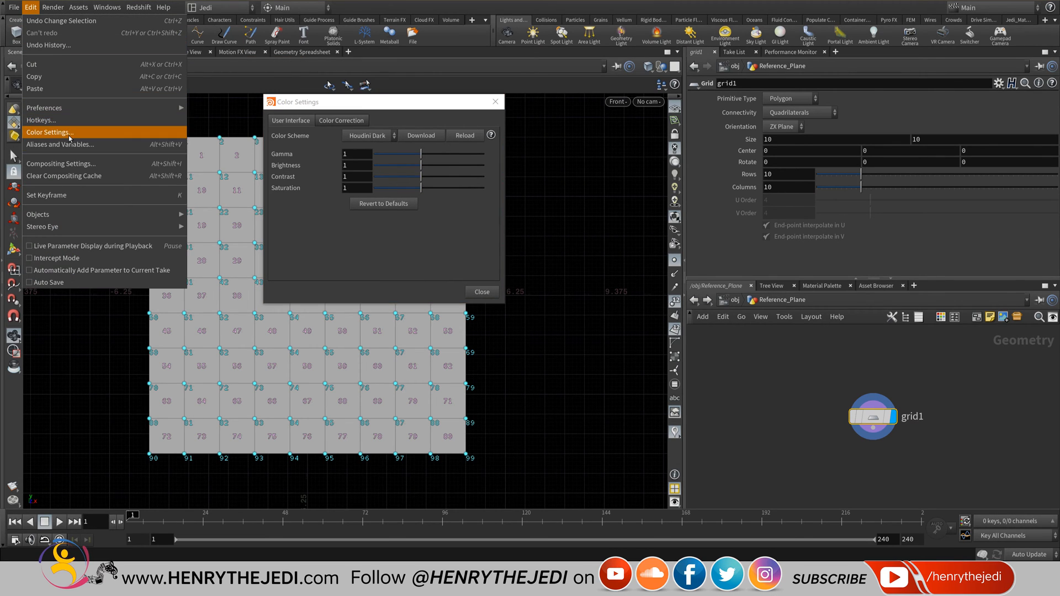
click(375, 225)
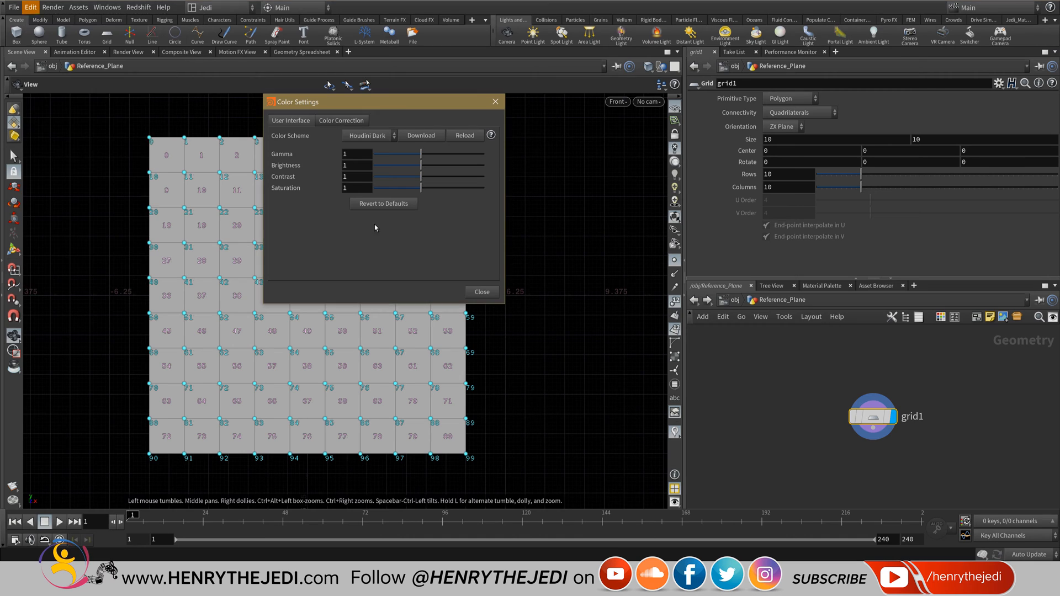
click(364, 136)
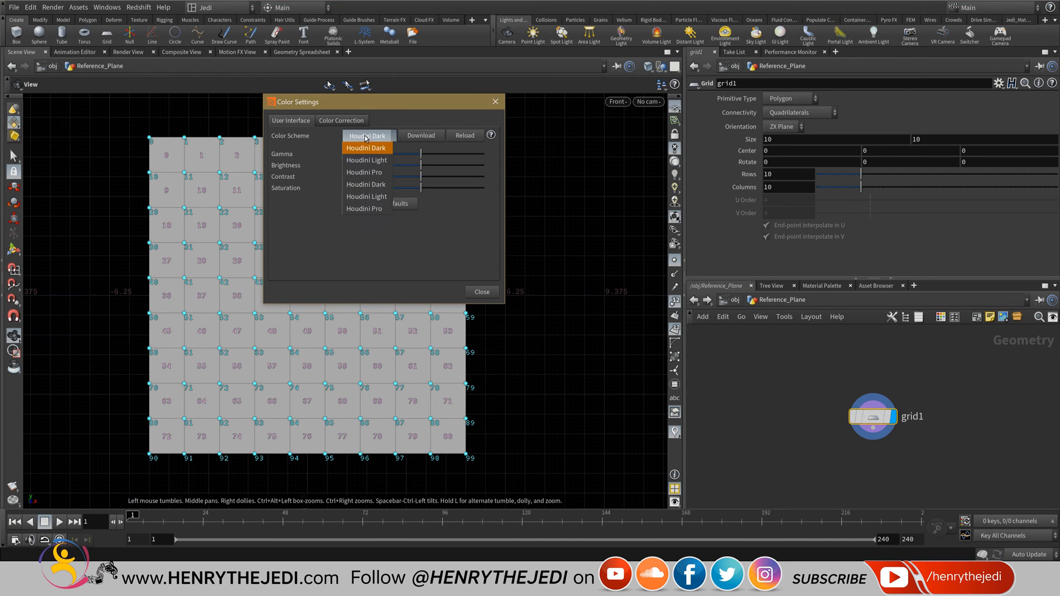
click(371, 161)
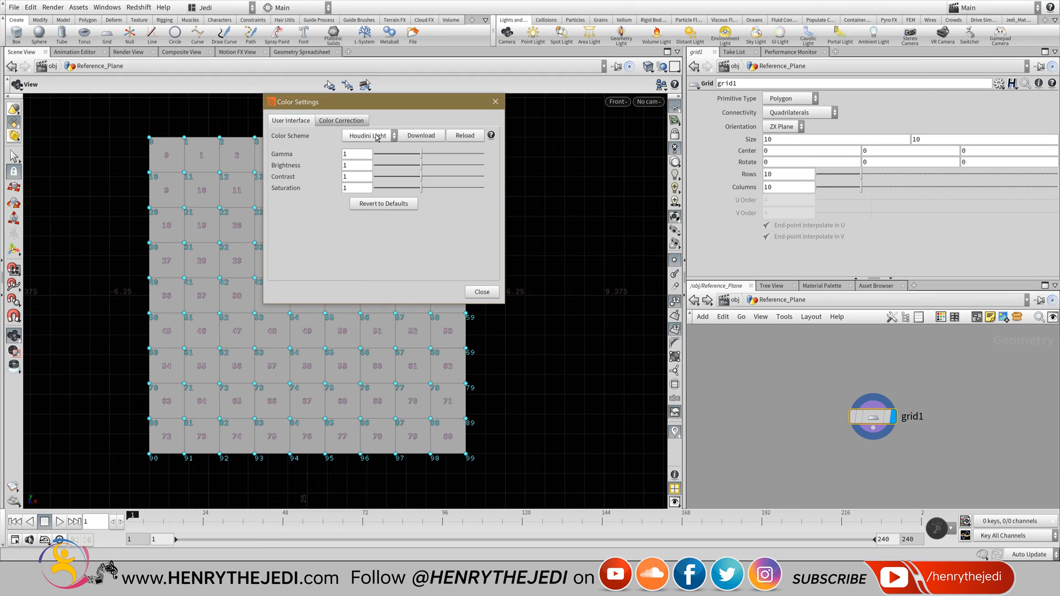
click(377, 137)
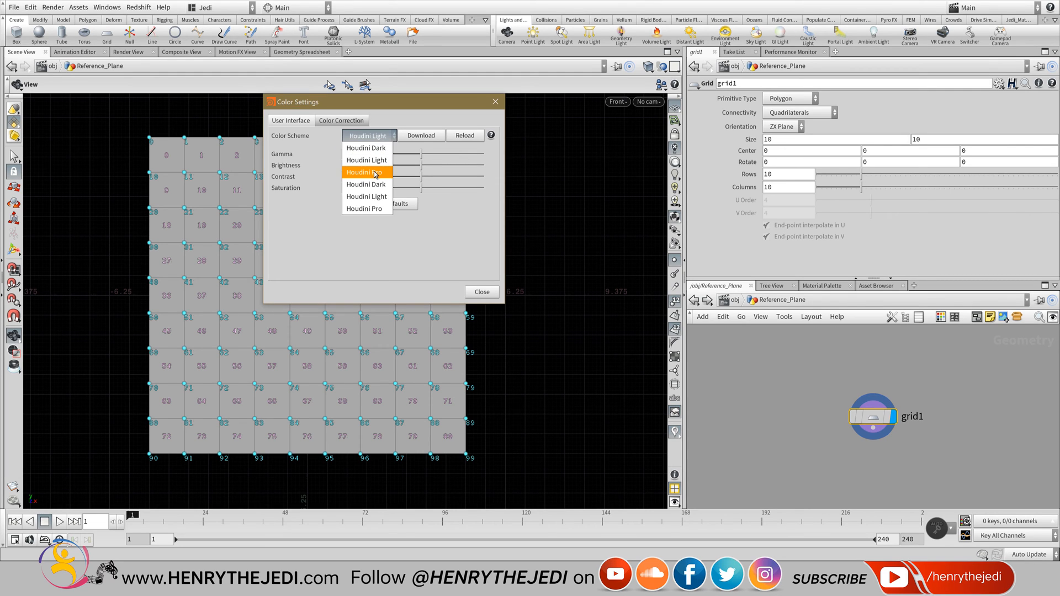
click(376, 171)
click(374, 138)
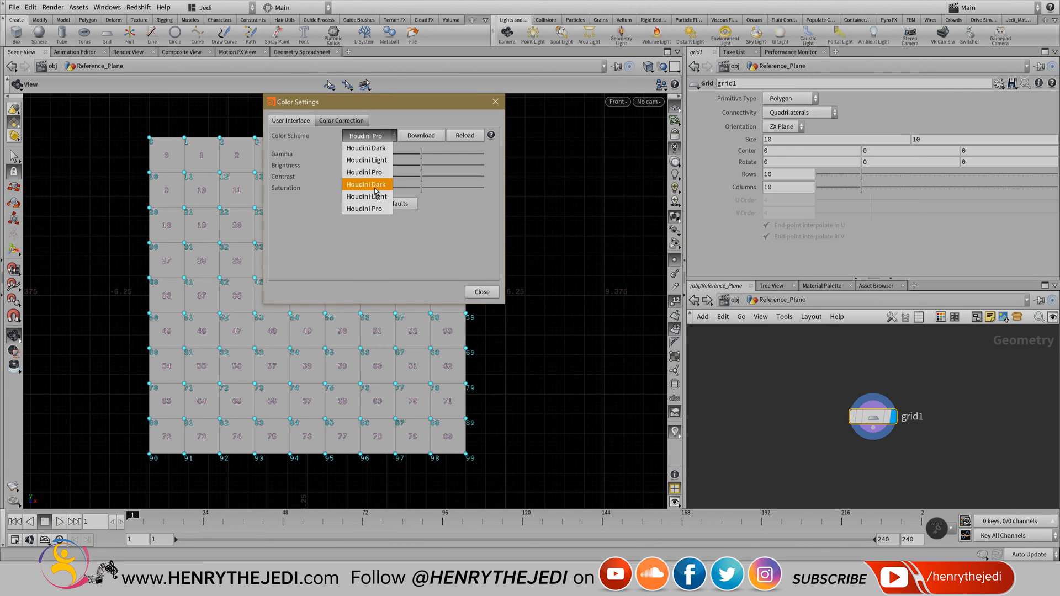
click(374, 148)
Try the duplicate Houdini Light and Houdini Pro entries in the color scheme list and switch back to Houdini Dark.
click(373, 137)
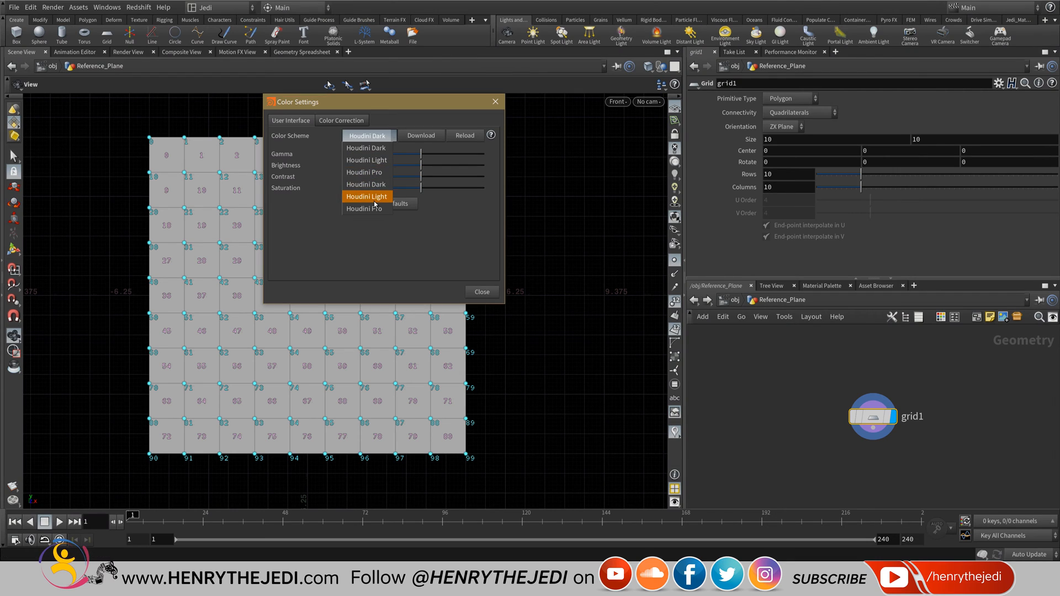
click(375, 195)
click(373, 138)
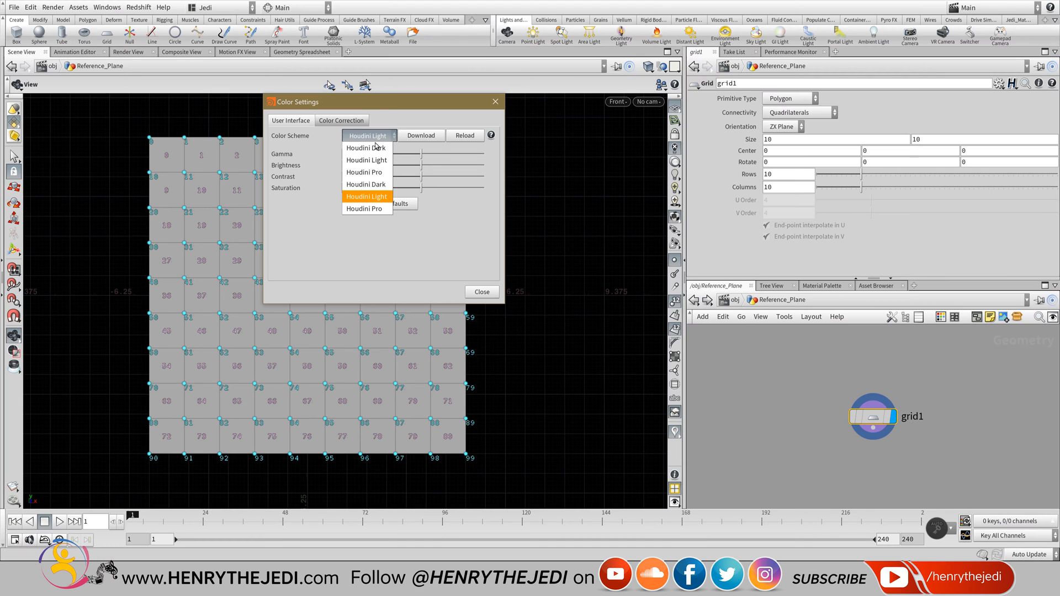
click(365, 213)
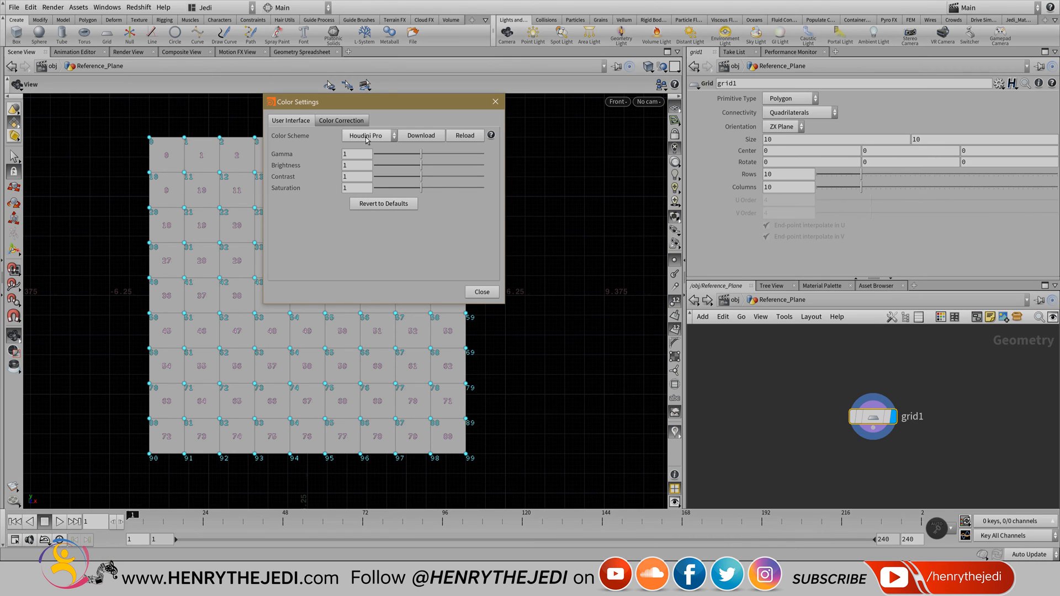
click(366, 135)
click(366, 148)
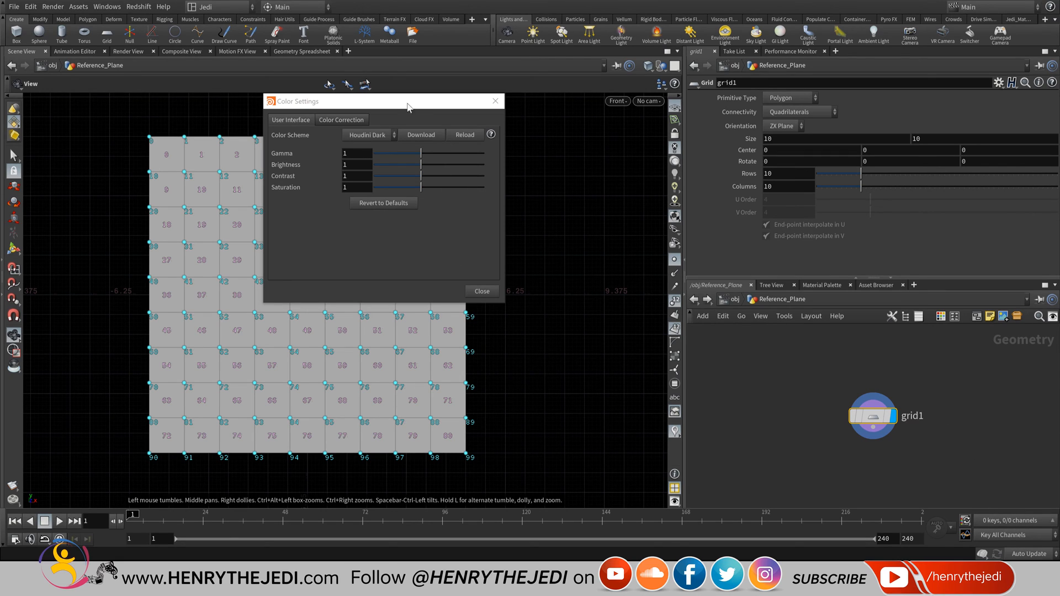
click(367, 135)
click(366, 138)
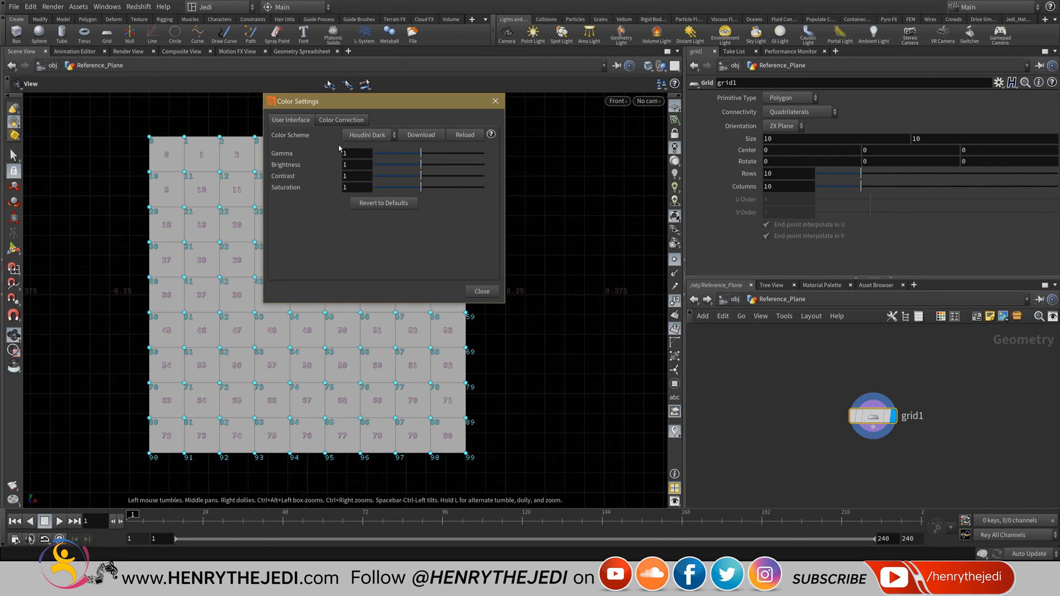
Try an interface gamma of 1.021, set it back to 1, and close the Color Settings.
mouse_move(419, 157)
mouse_down()
mouse_move(455, 157)
mouse_move(424, 161)
mouse_up()
double_click(354, 159)
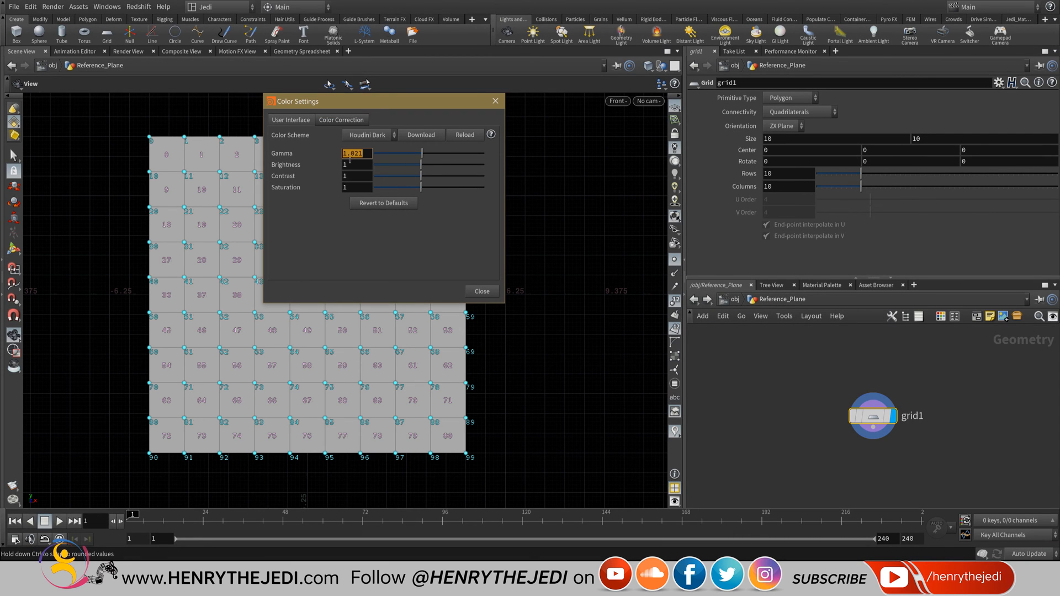
text(1)
key(Return)
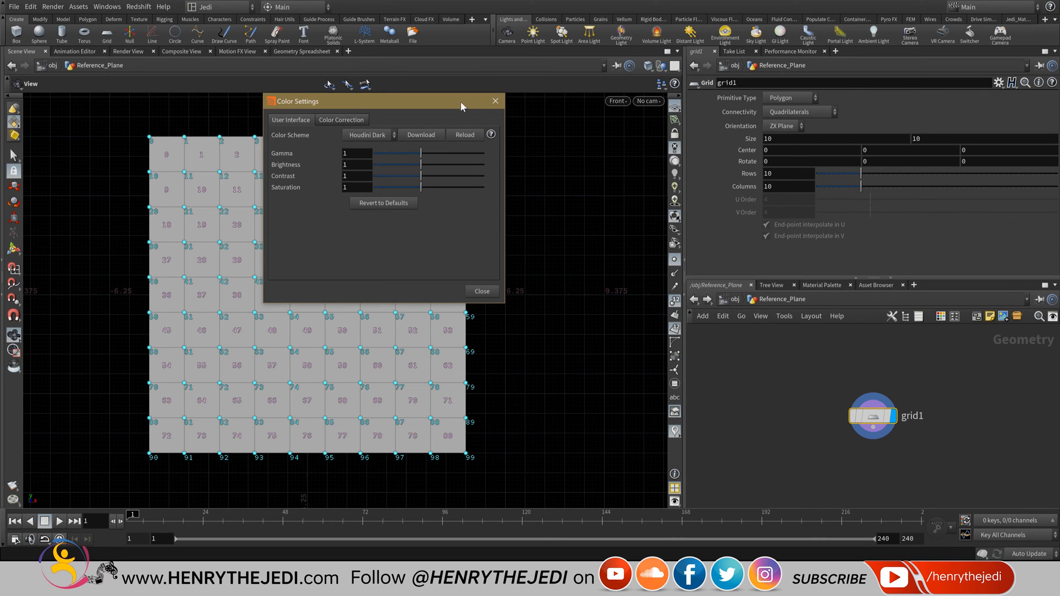
click(495, 101)
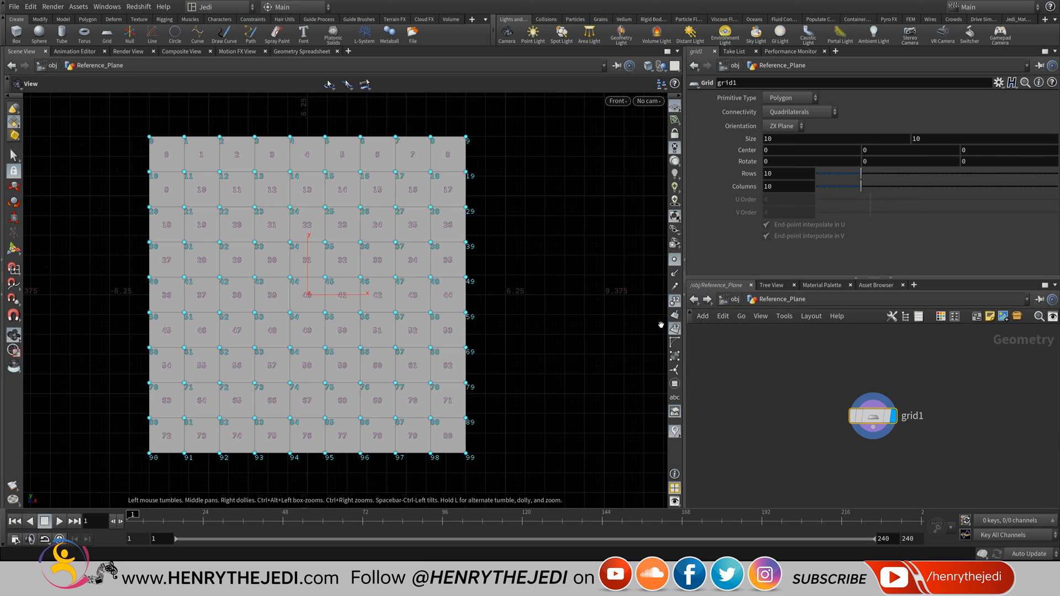
Hide the point numbers, primitive numbers and point markers on the grid.
click(674, 302)
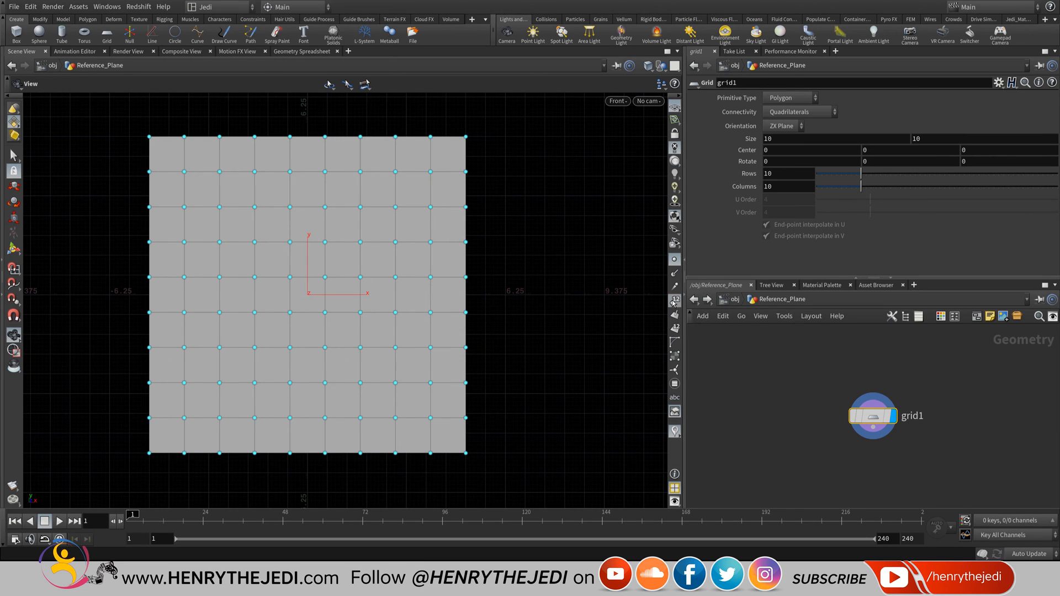
click(675, 259)
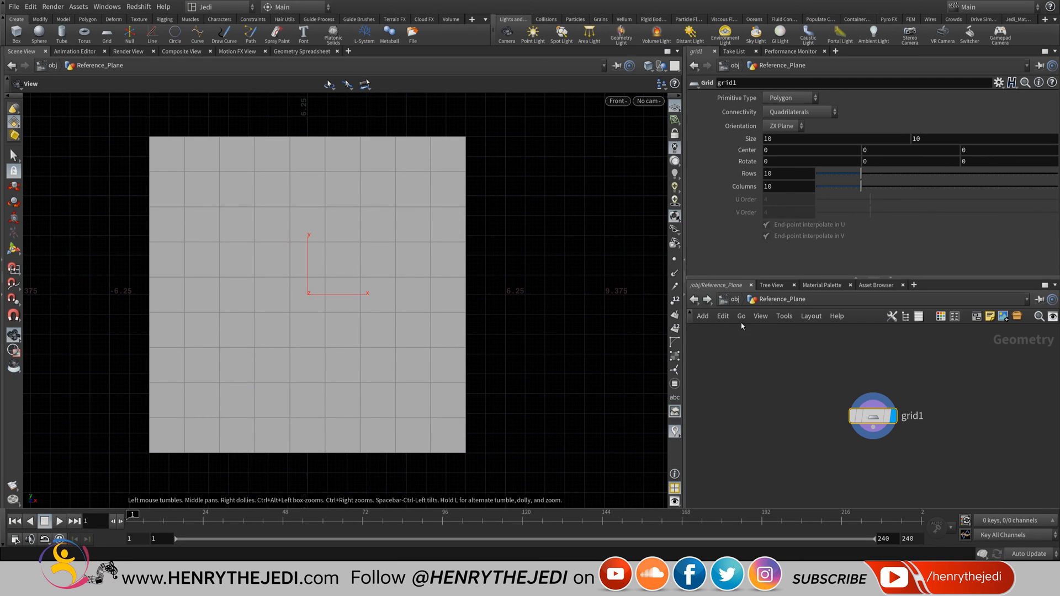
At object level, try a uniform scale of 0.7 on Reference_Plane and set it back to 1.
click(736, 299)
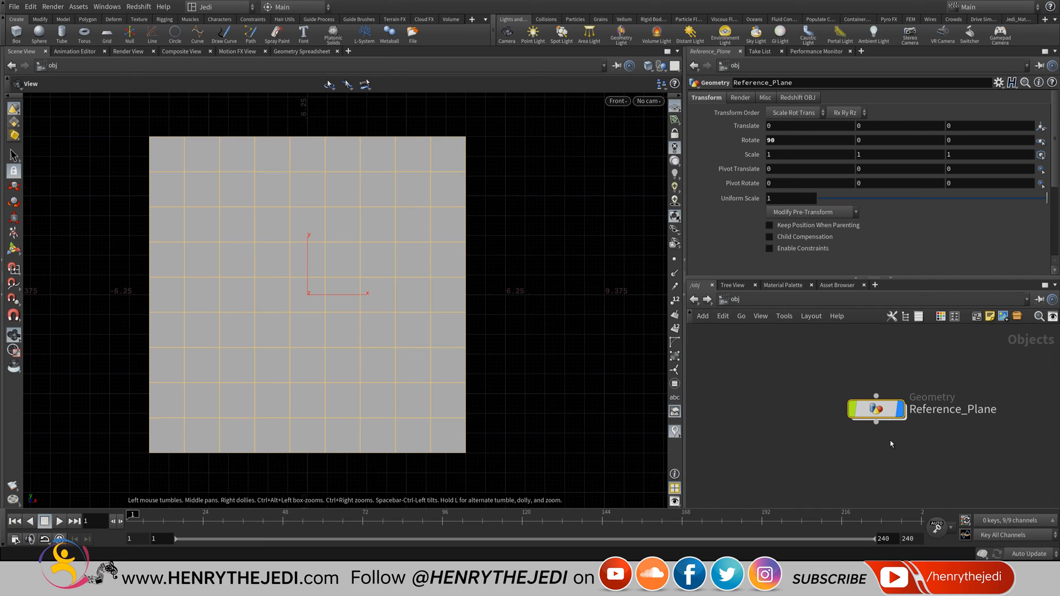
mouse_move(888, 419)
mouse_move(795, 198)
middle_down()
mouse_move(822, 203)
mouse_move(800, 197)
middle_up()
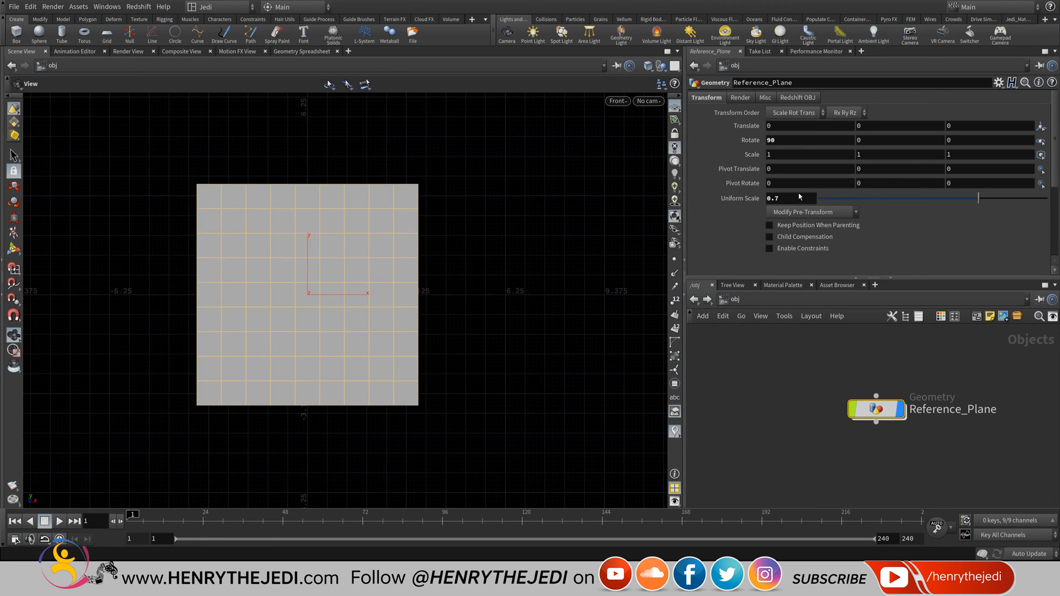
double_click(800, 197)
text(1)
key(Return)
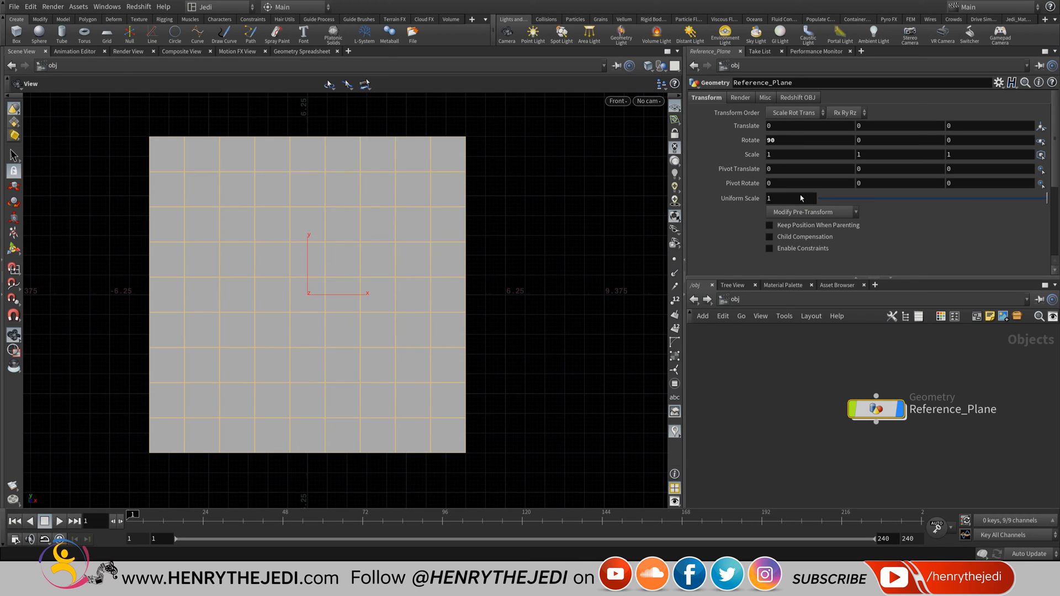
Compare the grid1 node's parameters inside Reference_Plane with the object-level transform parameters.
double_click(876, 408)
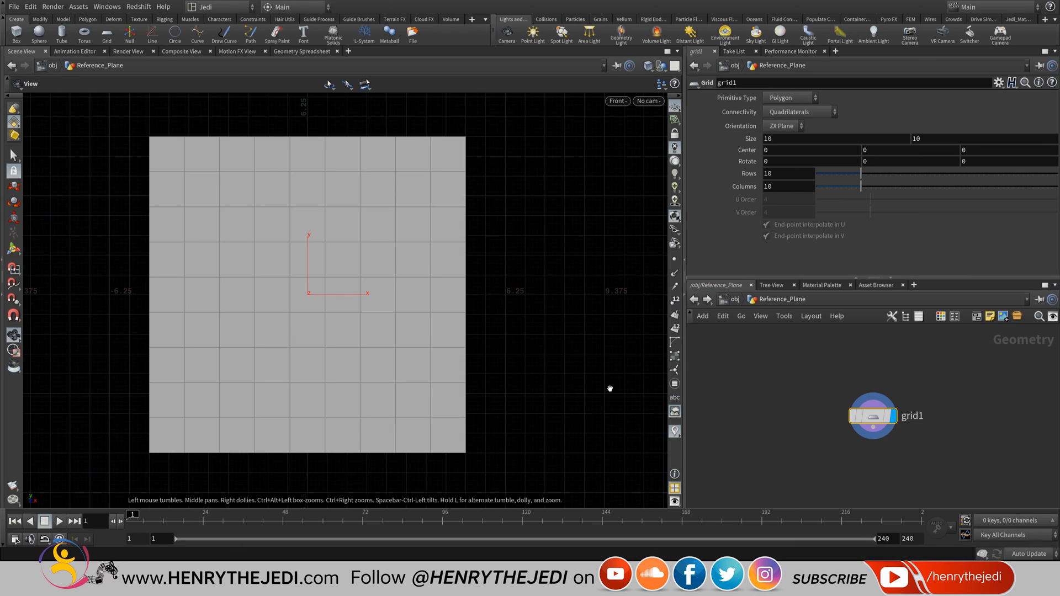
mouse_move(874, 421)
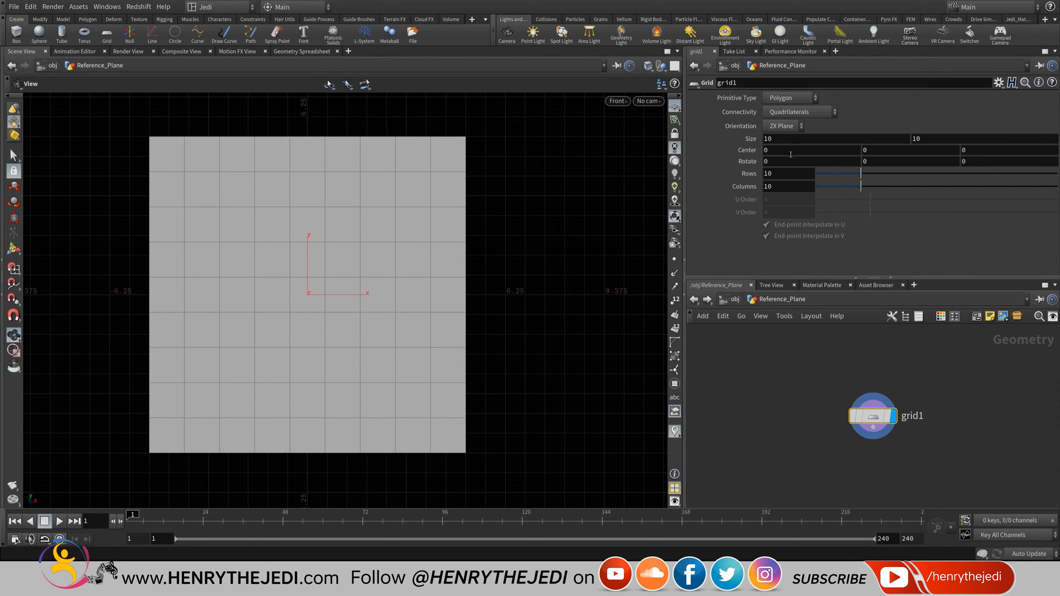
click(734, 300)
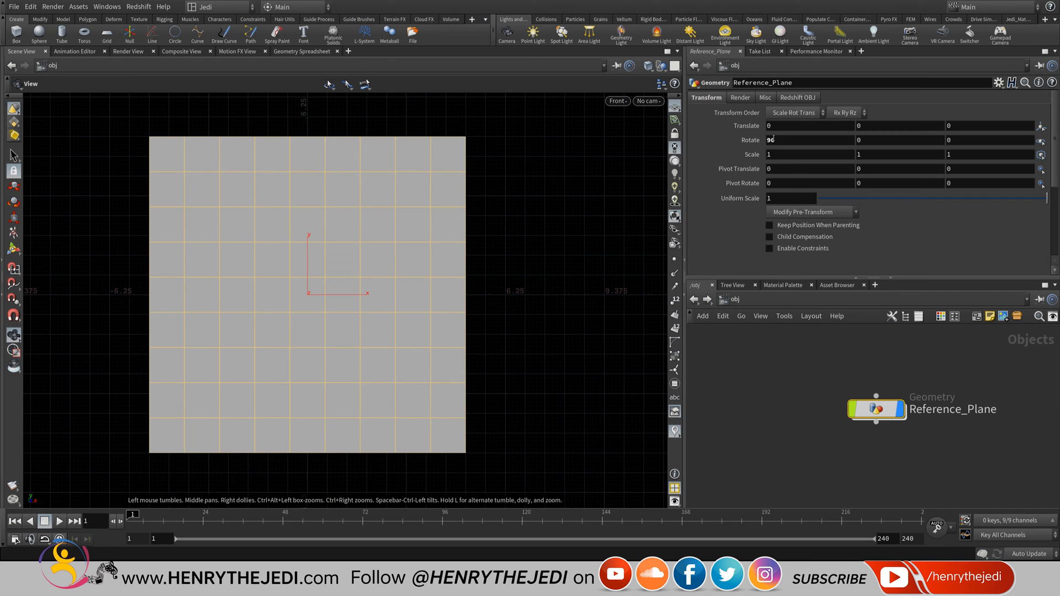
Inside Reference_Plane, try a width of 14.4 for grid1 and undo it.
double_click(871, 413)
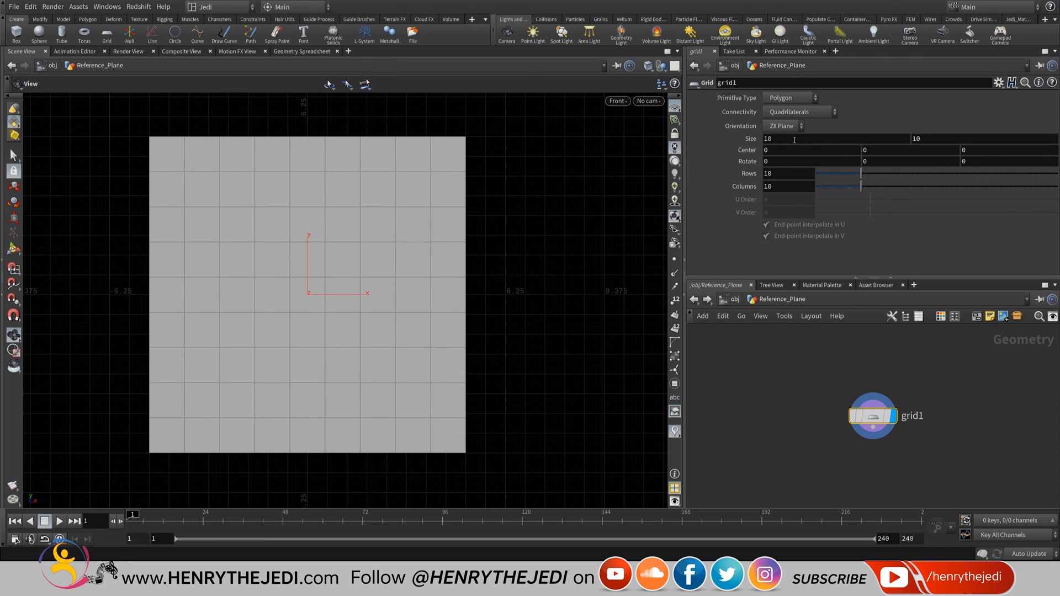
middle_drag(795, 139, 1027, 144)
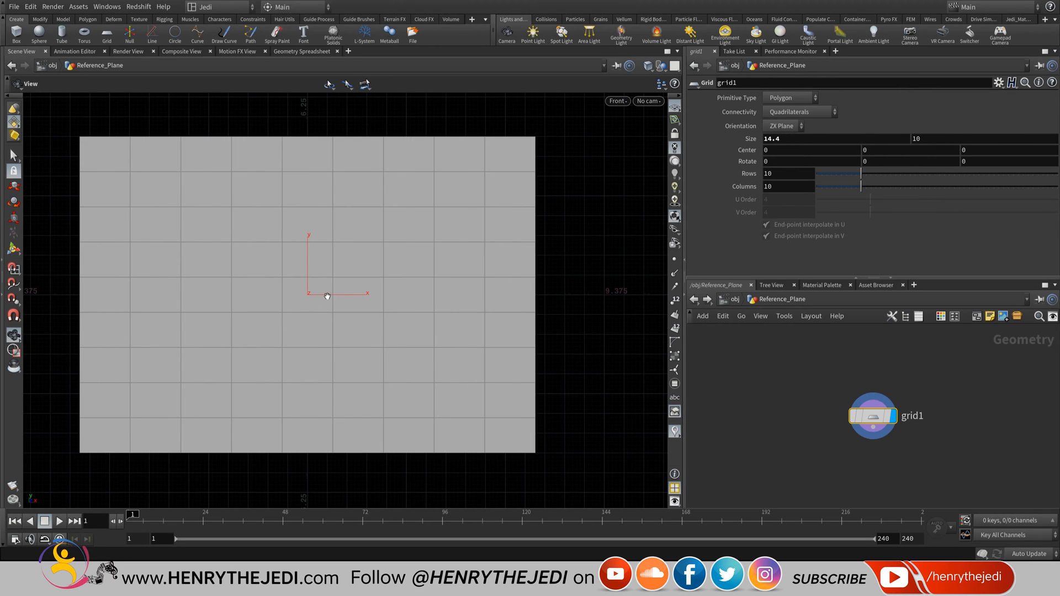
key(ctrl+z)
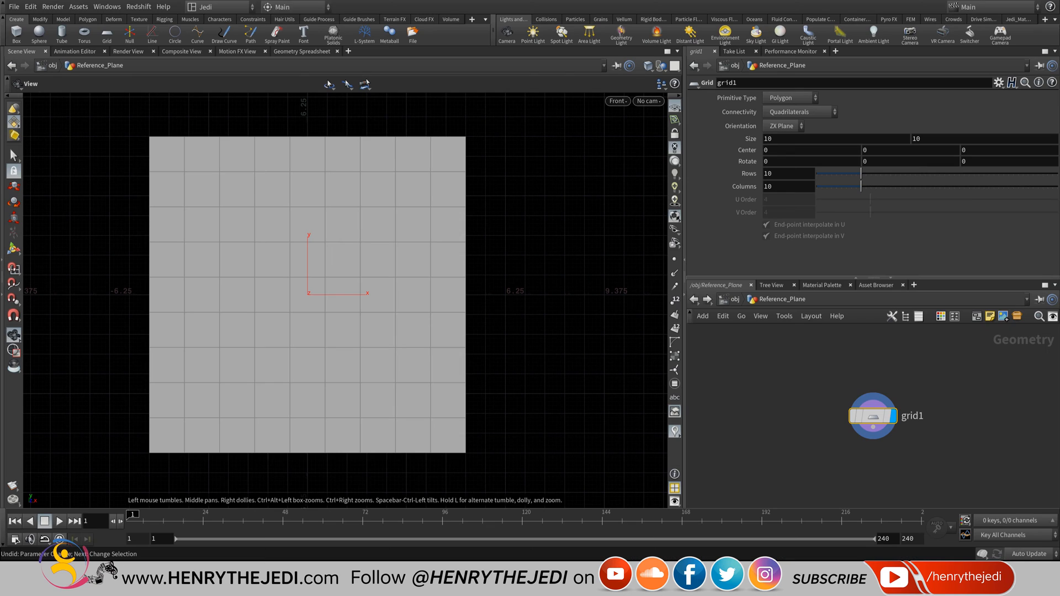
Set the size of grid1 to 6 wide by 8 high.
click(795, 138)
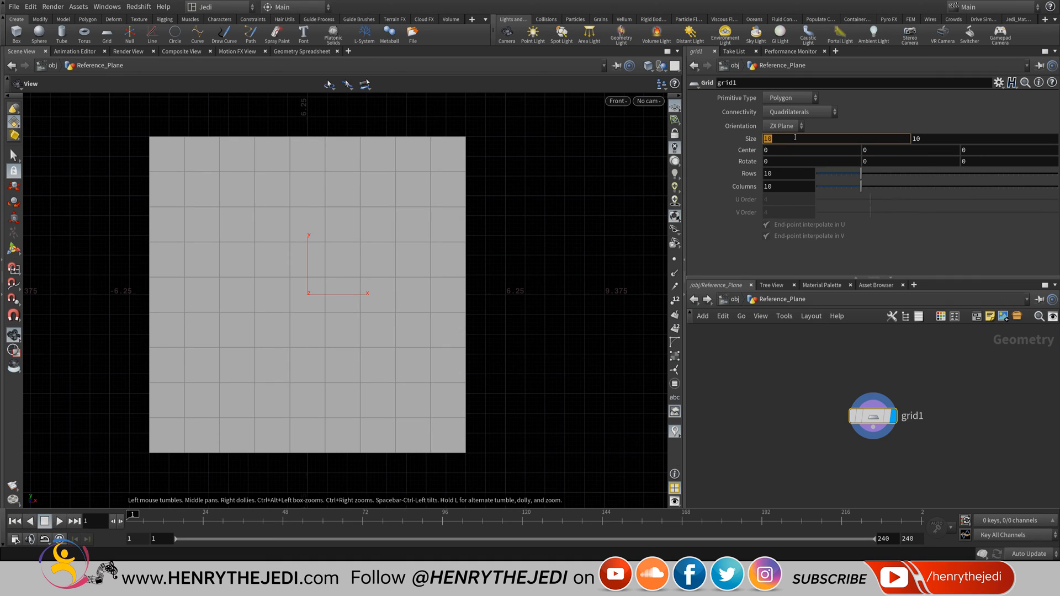
text(6)
key(Return)
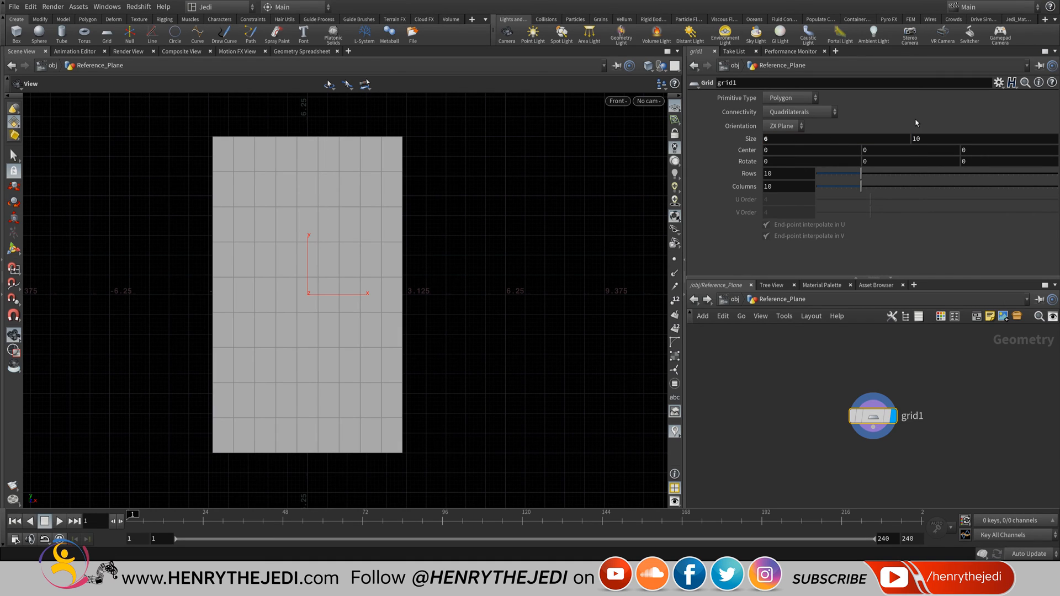
click(930, 141)
text(8)
key(Return)
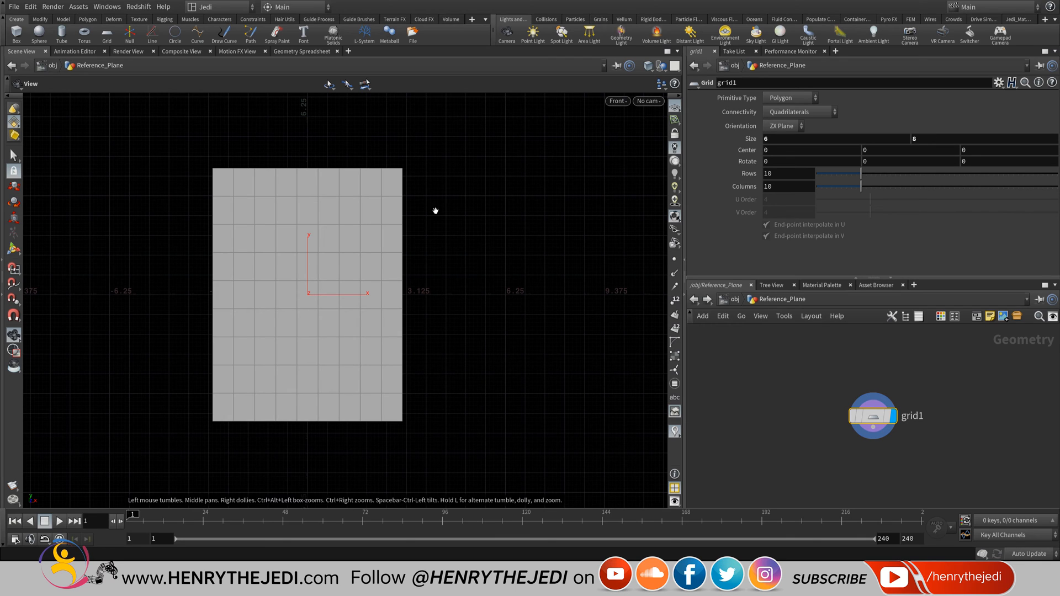
Save the scene as Light Bulb 1 in the $HIP folder.
key(ctrl+shift+s)
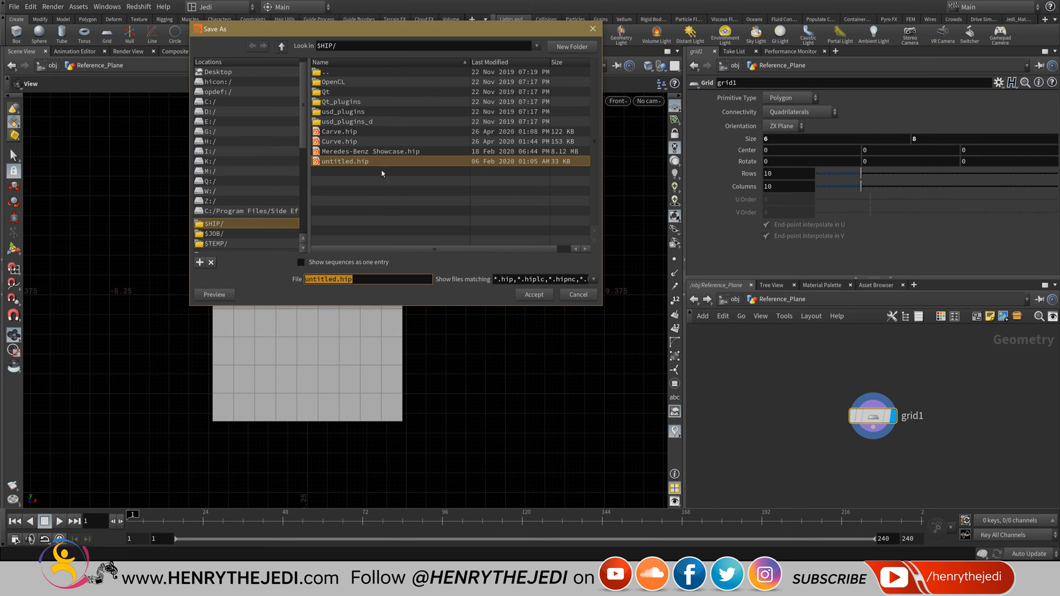
click(593, 29)
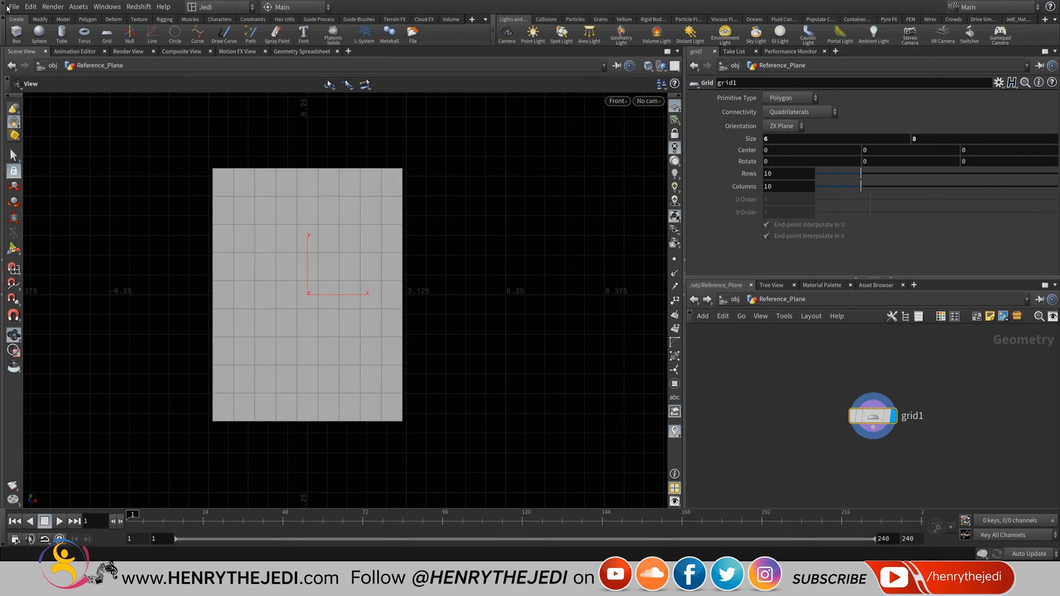
click(8, 8)
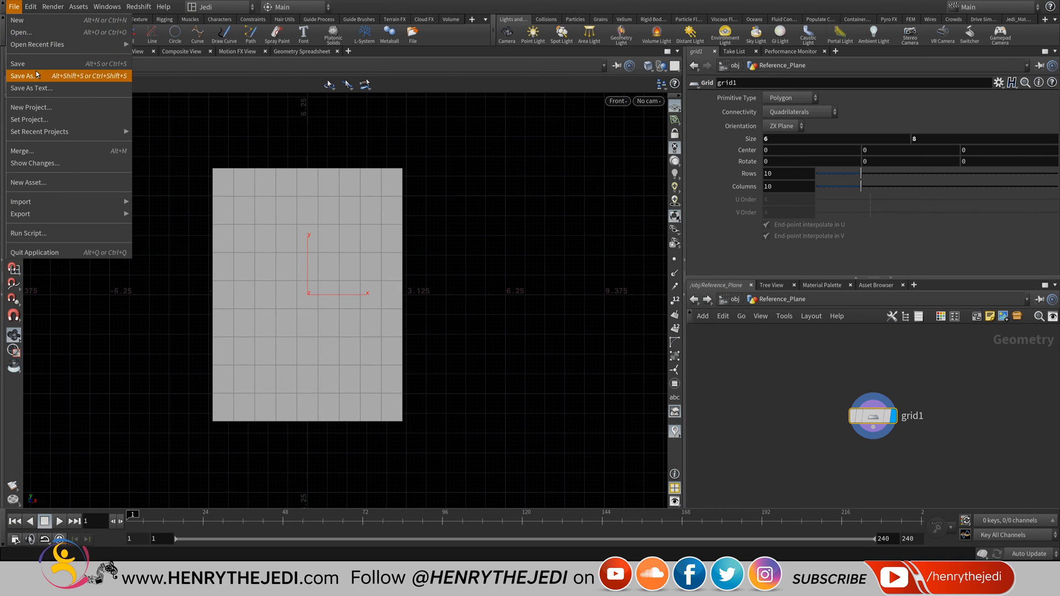
mouse_move(32, 48)
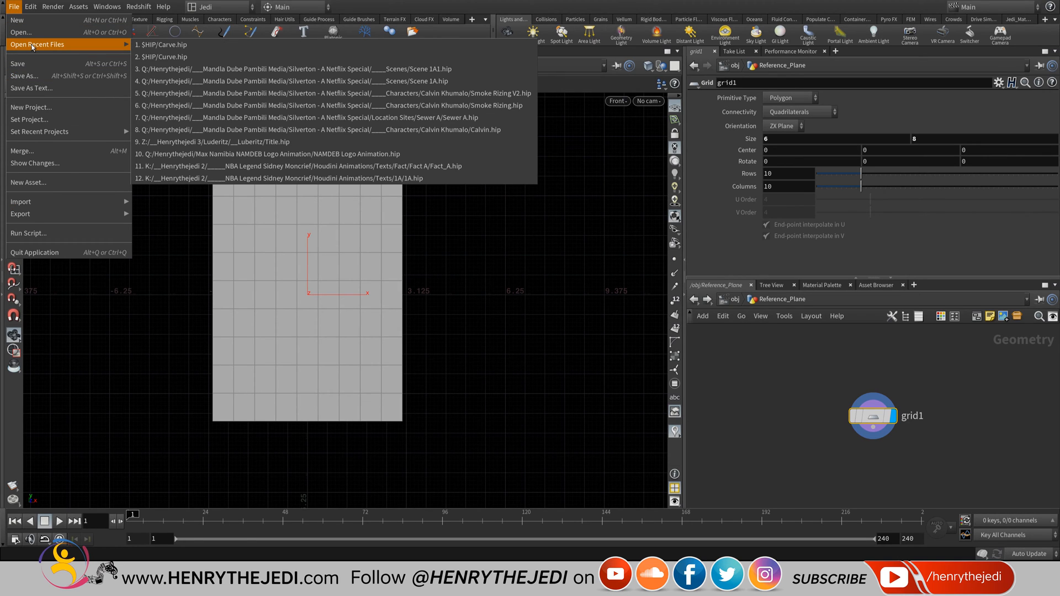
click(26, 77)
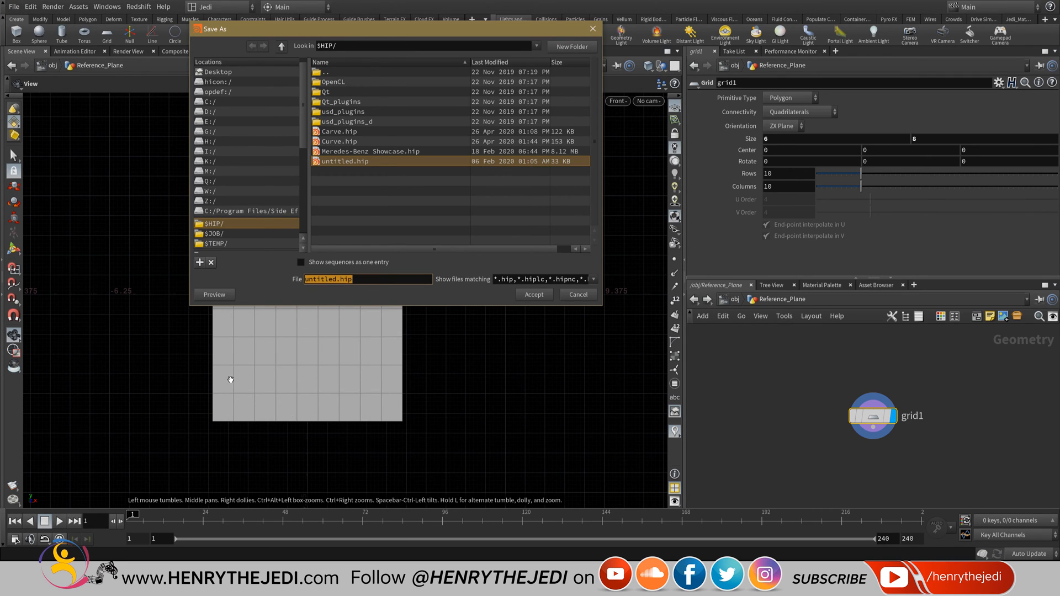
text(Light Bulb 1)
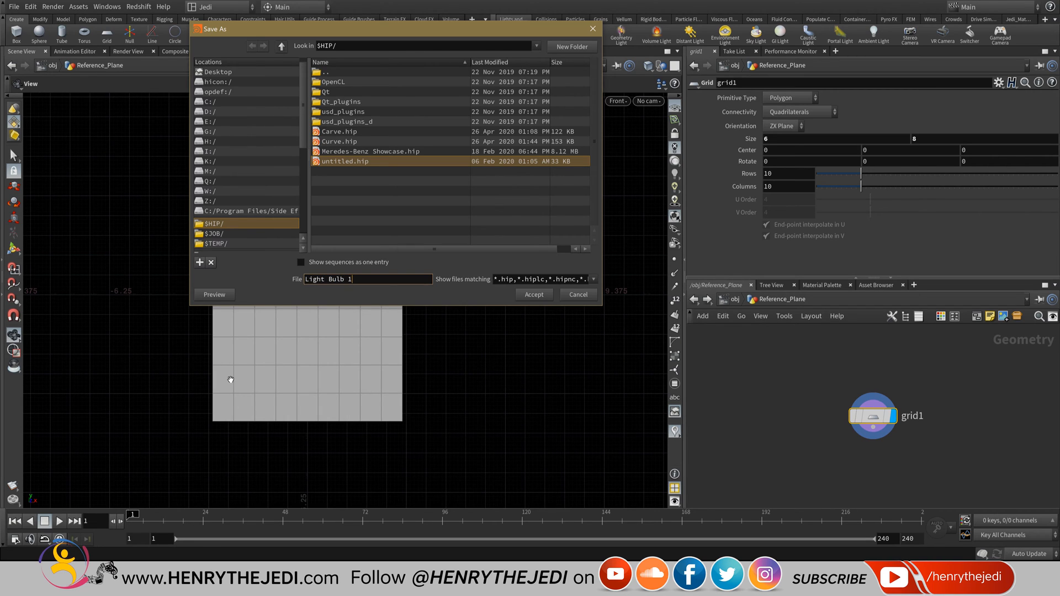
key(Return)
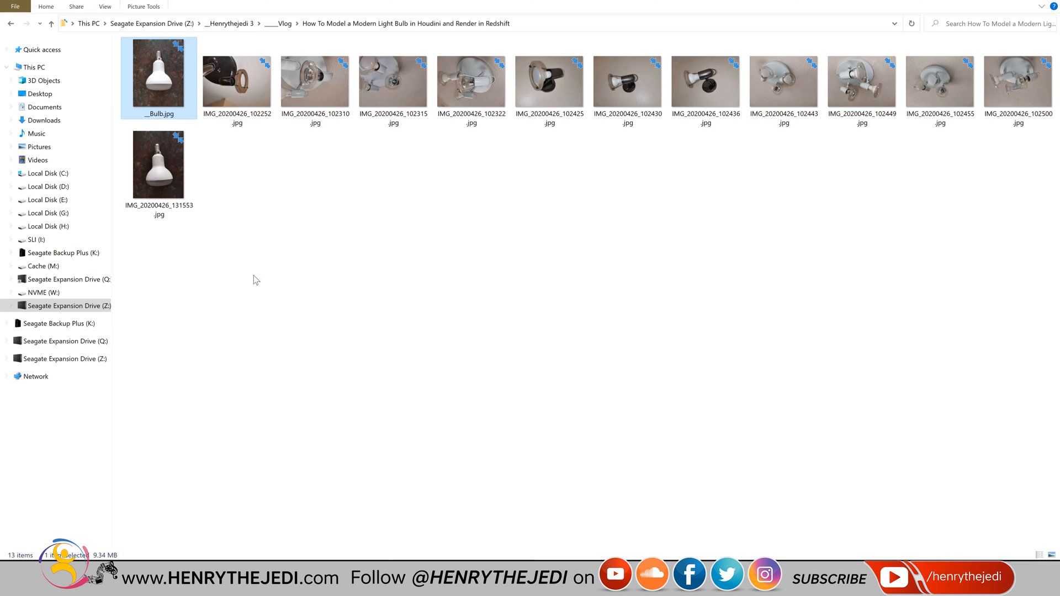
In File Explorer, copy the path of the folder holding the bulb photos and switch back to Houdini.
click(523, 23)
right_click(522, 23)
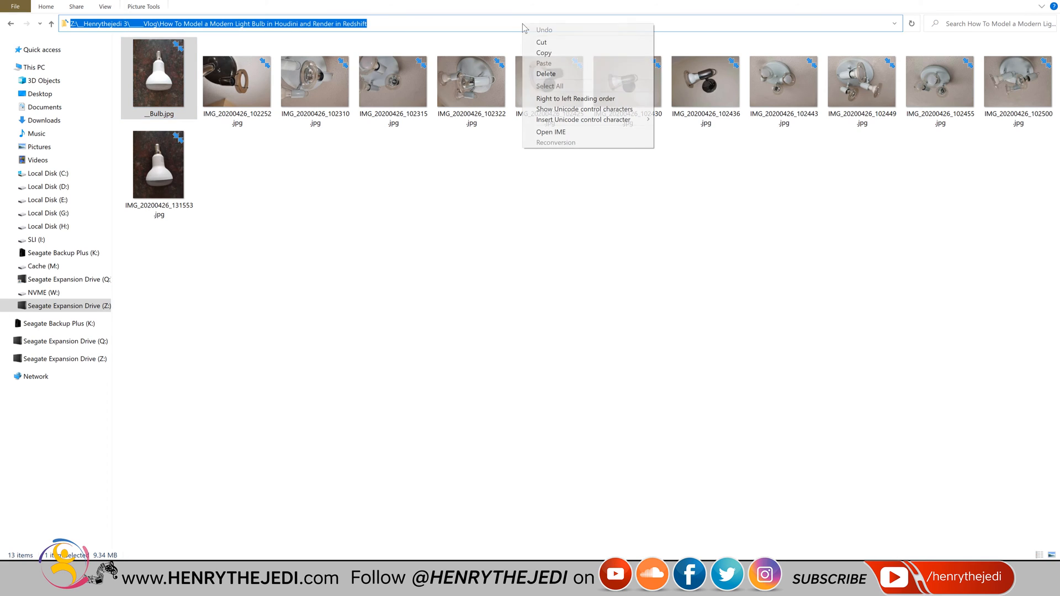
click(547, 53)
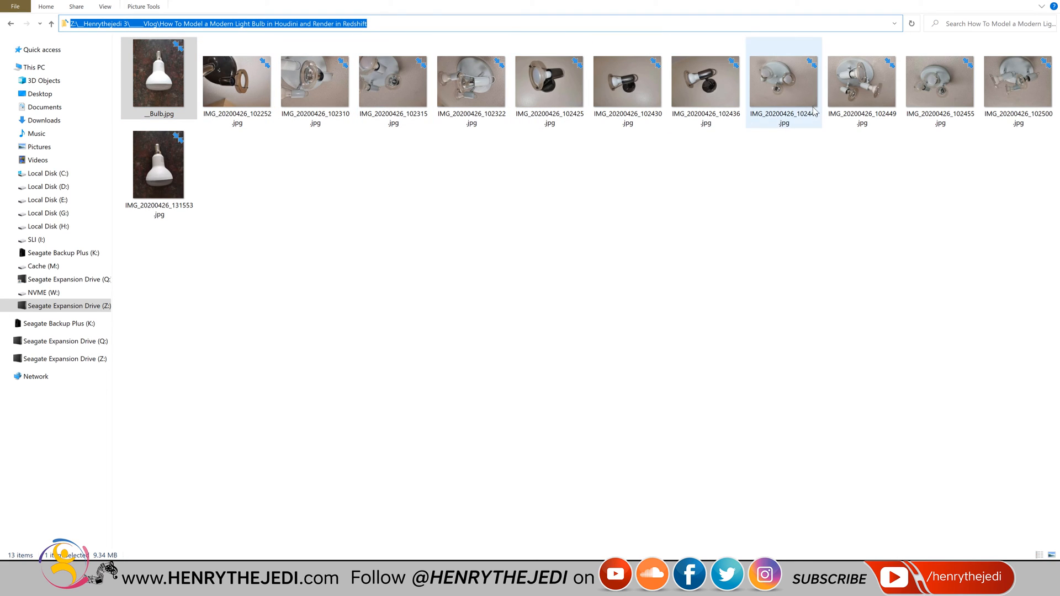
click(428, 230)
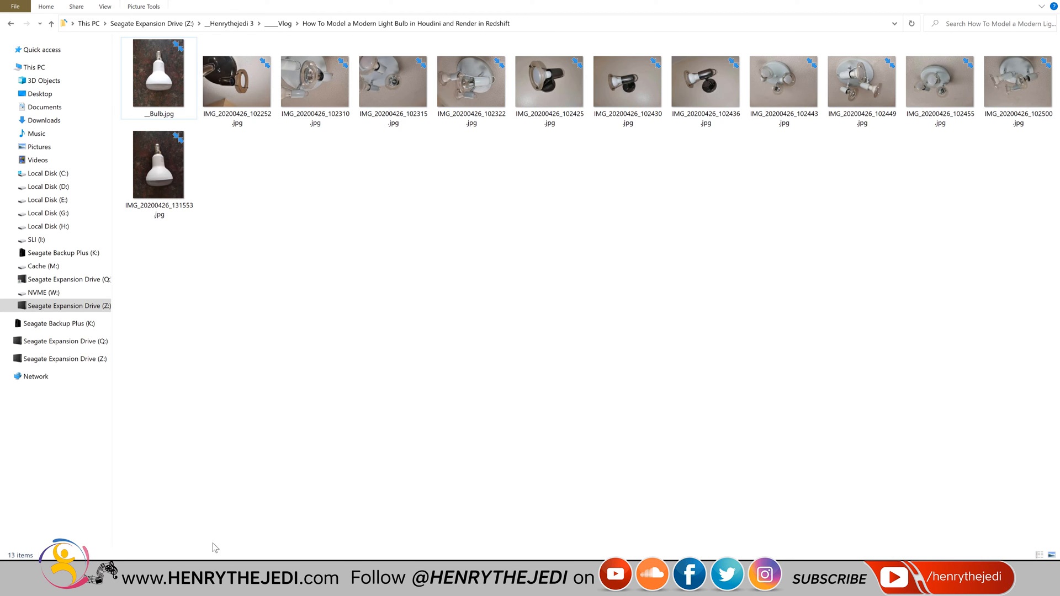
click(193, 579)
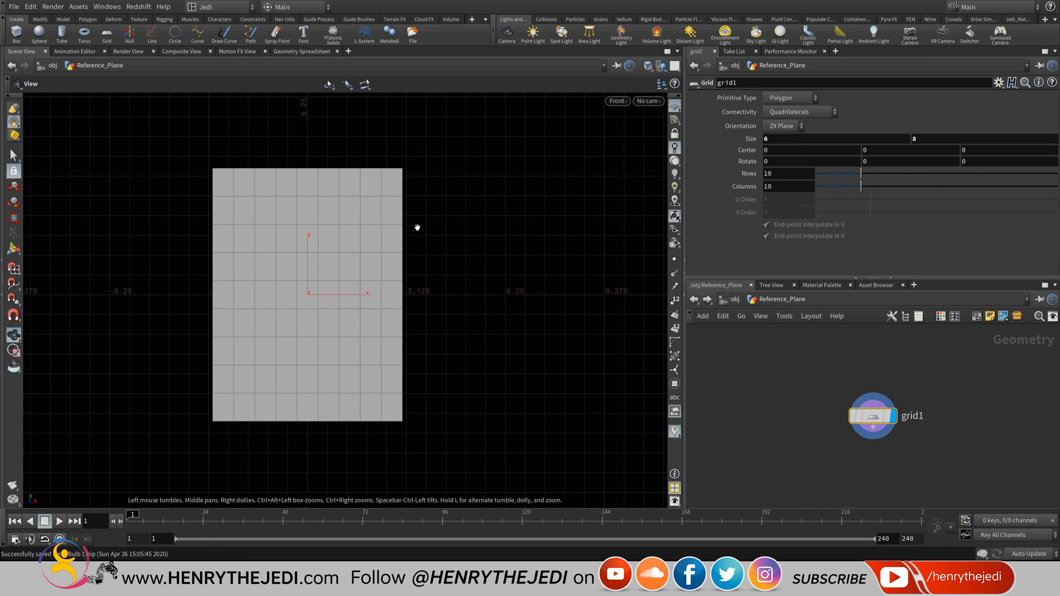
Start saving the scene under a new location and go to the copied "How To Model a Modern Light Bulb in Houdini and Render in Redshift" folder.
click(14, 8)
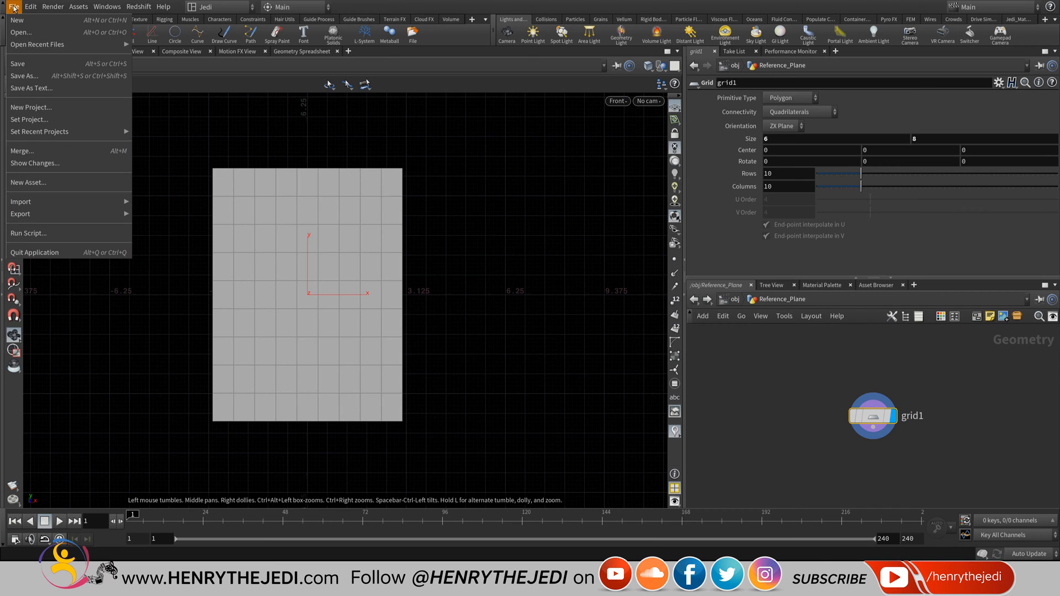
click(71, 76)
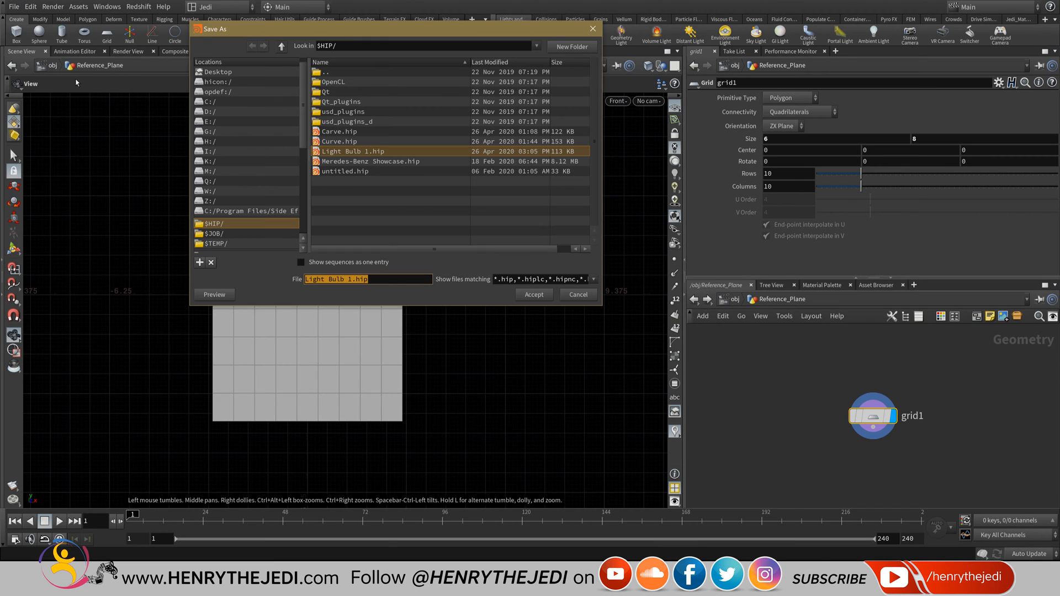
key(ctrl+v)
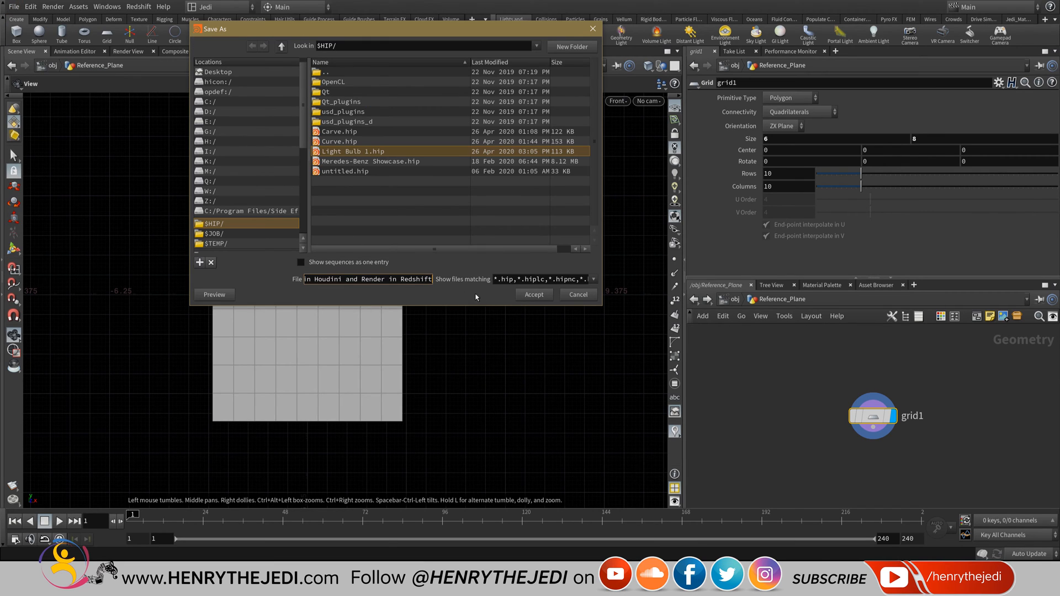
drag(599, 304, 1052, 469)
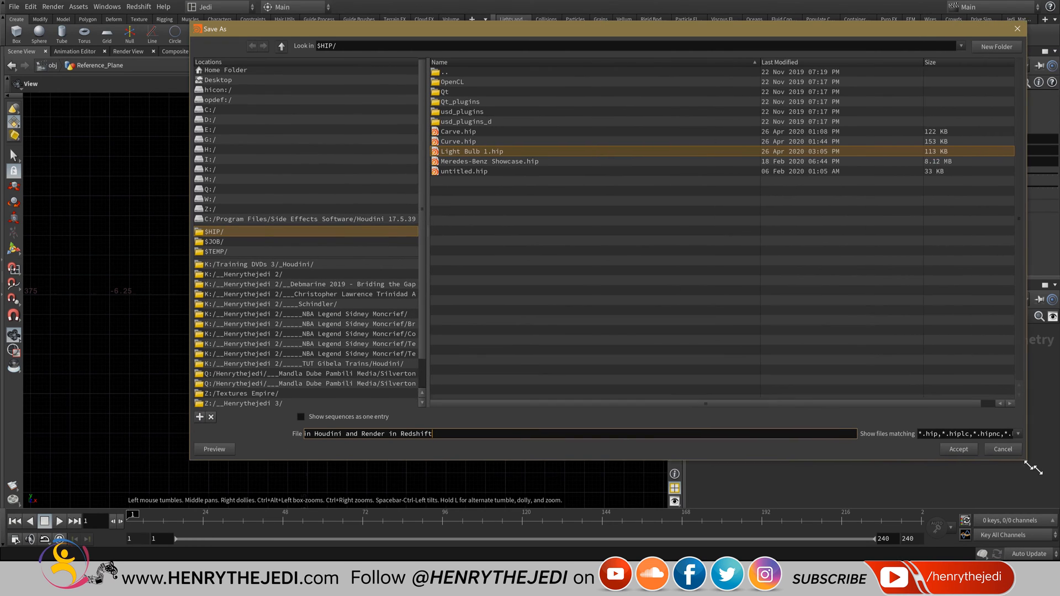
drag(449, 448, 276, 439)
key(Home)
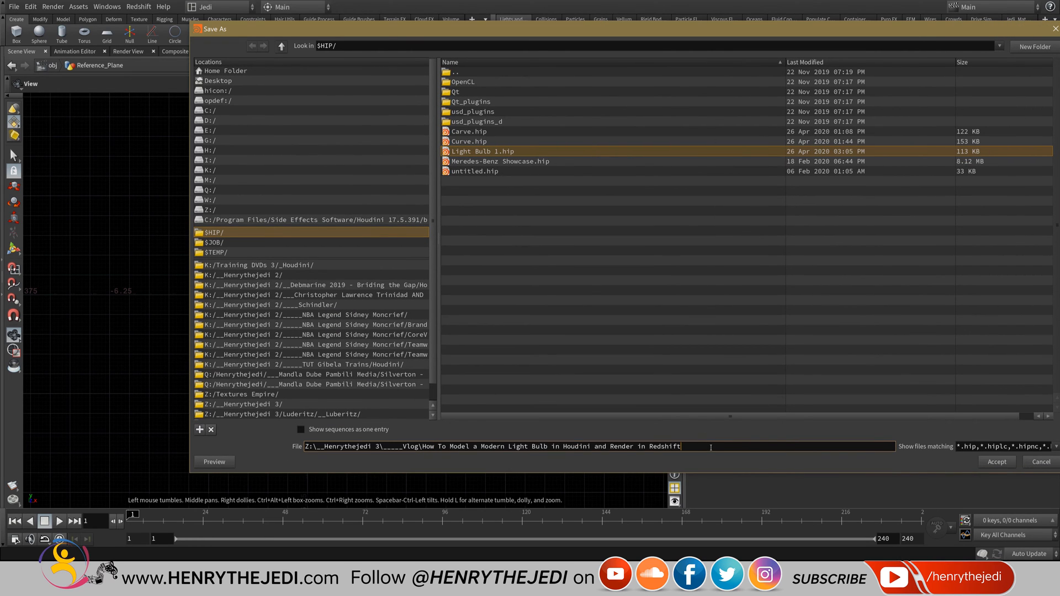
key(Return)
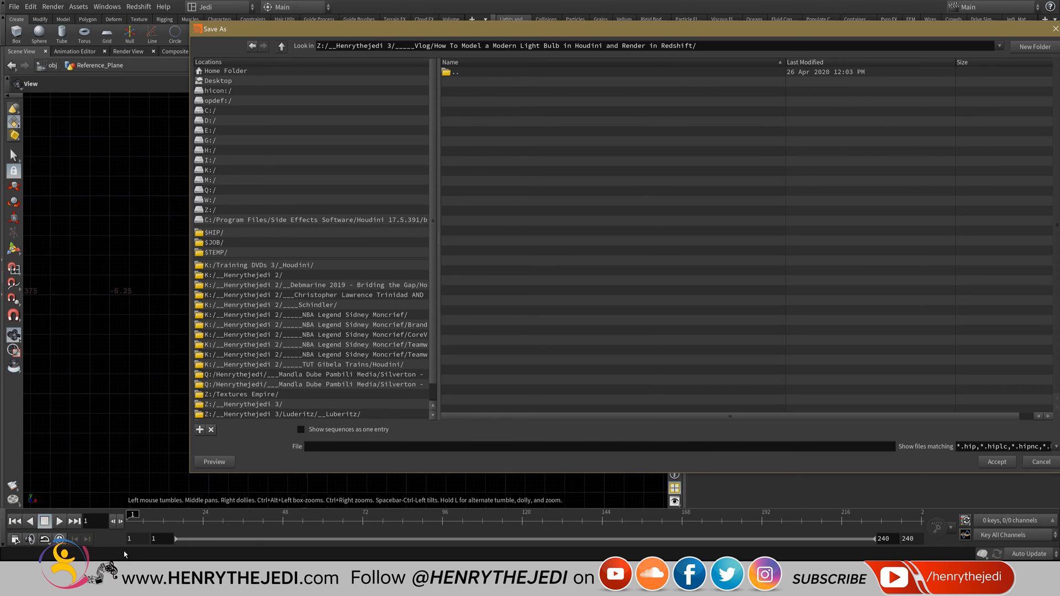
Save the scene as Light Bulb 1 in the project folder with the bulb reference photos.
click(123, 577)
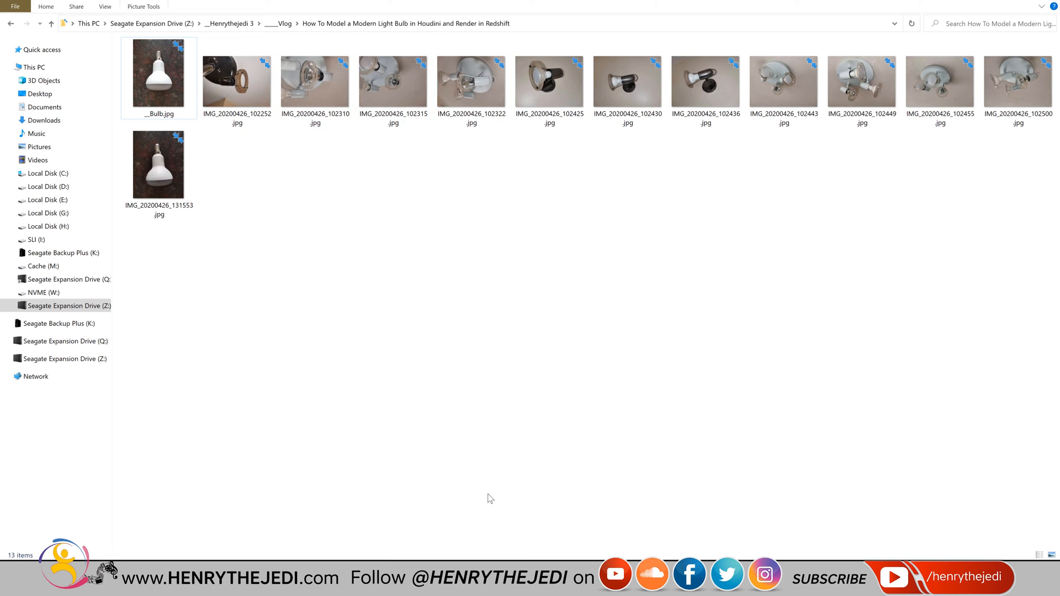
click(138, 579)
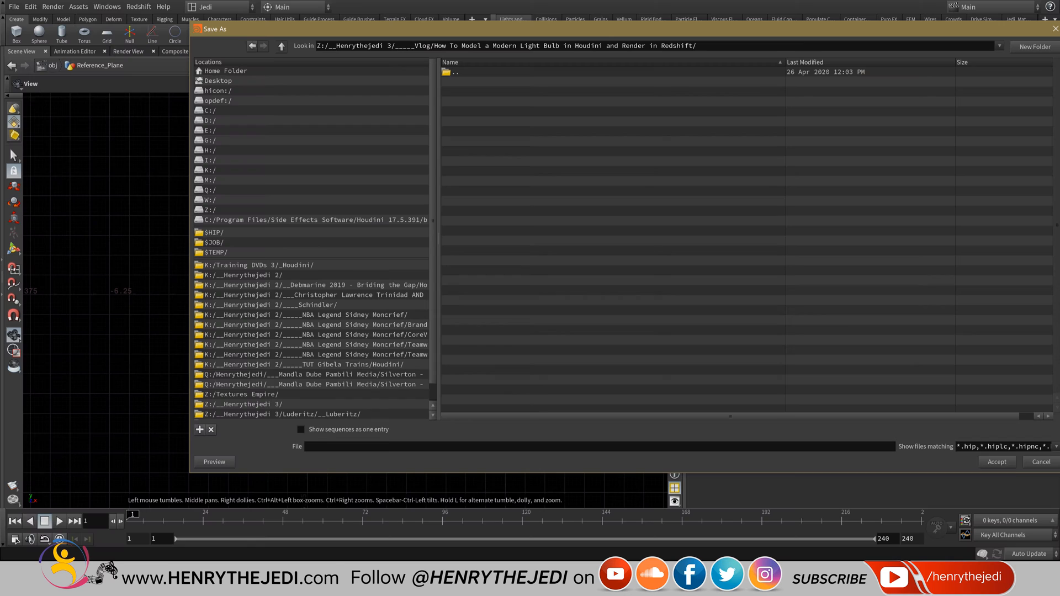
click(383, 447)
text(Light Bulb )
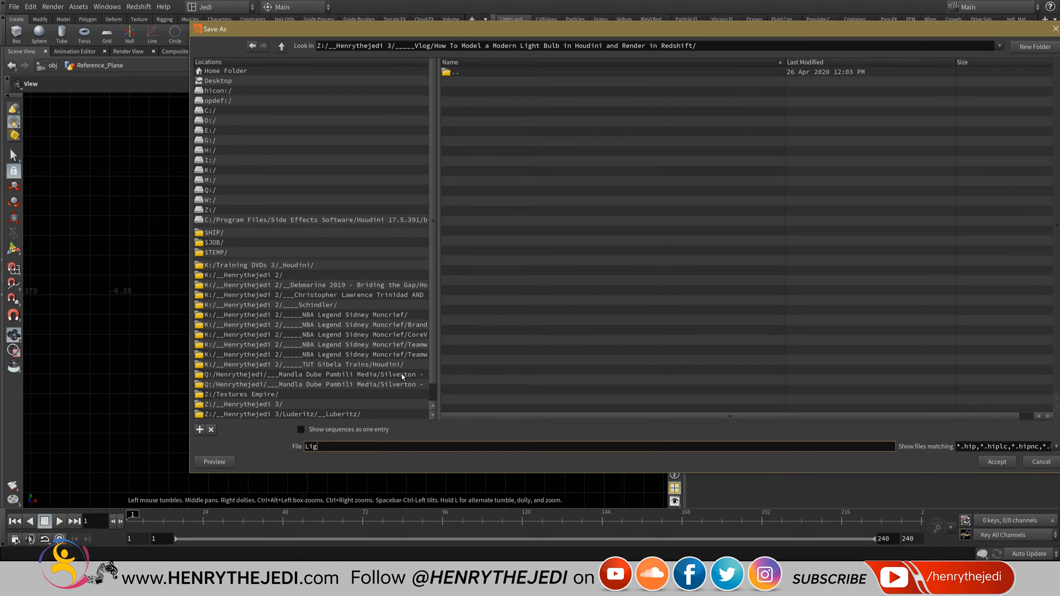
text(1)
key(Return)
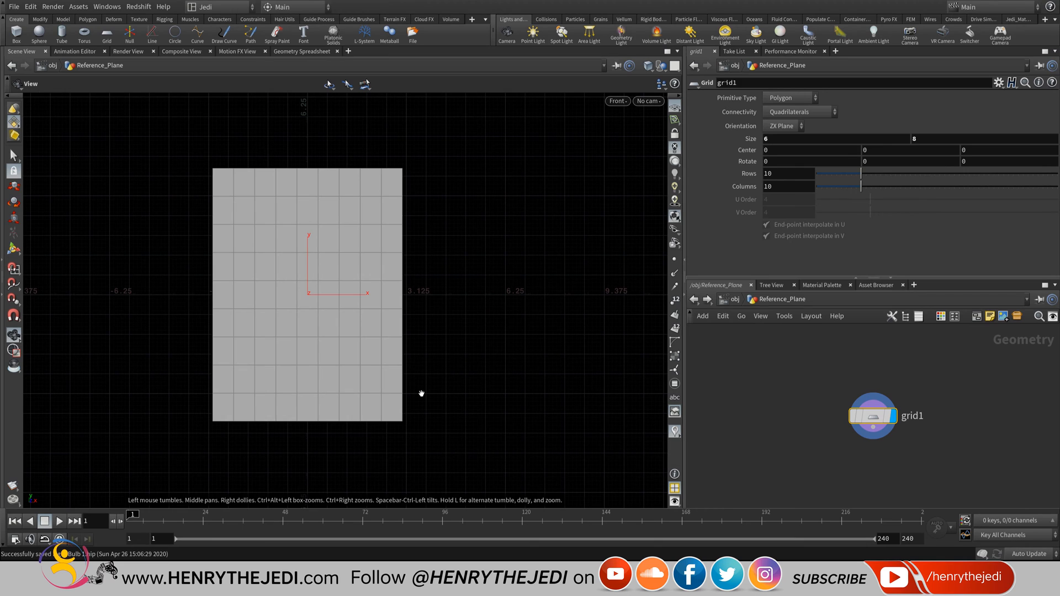
Leave the Reference_Plane geometry and switch the network editor from obj to the mat network.
key(u)
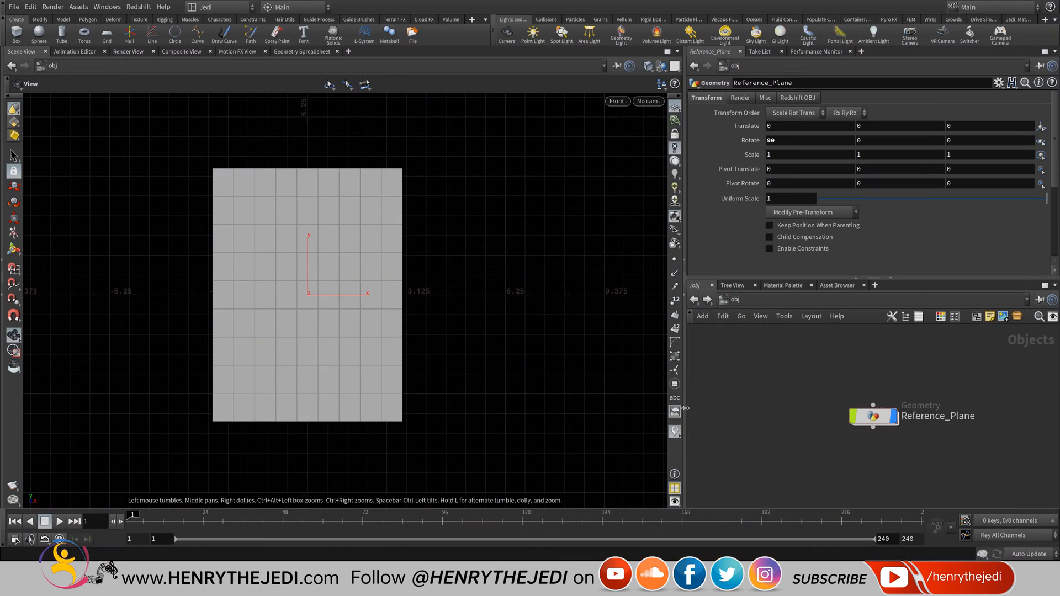
click(733, 301)
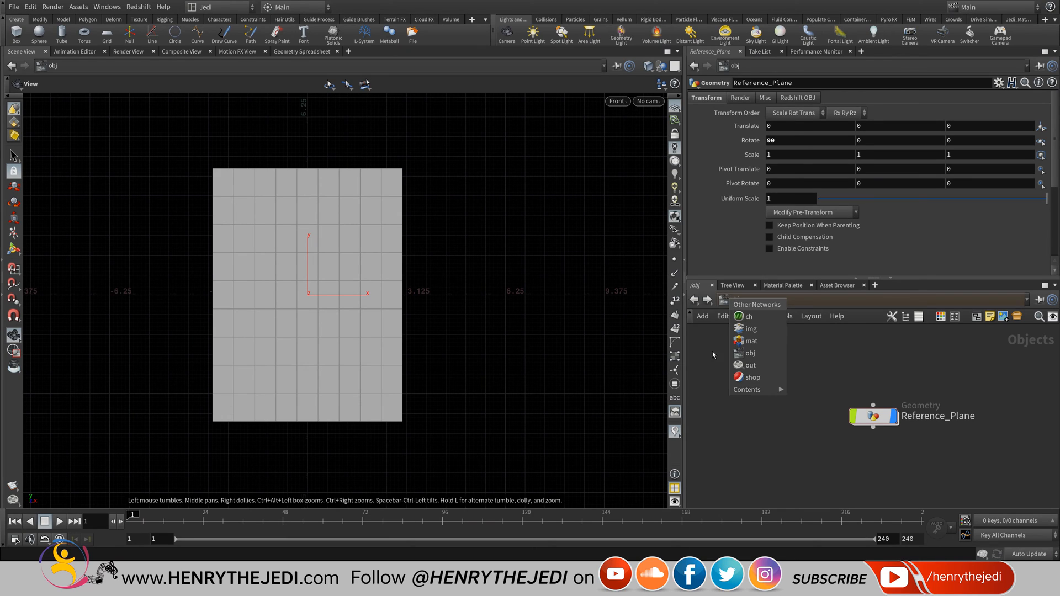
click(730, 303)
click(733, 303)
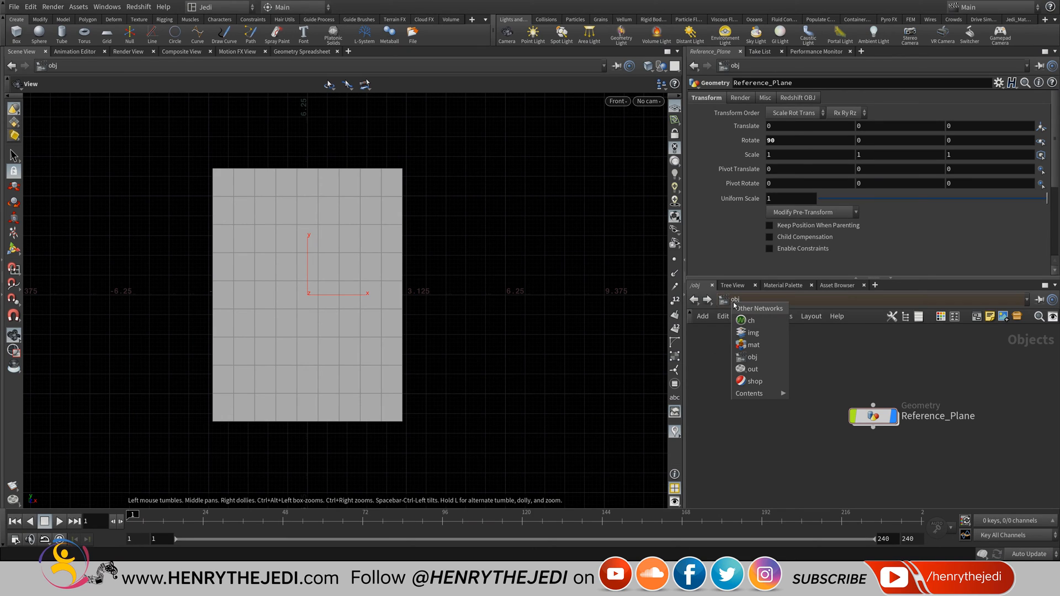
click(752, 344)
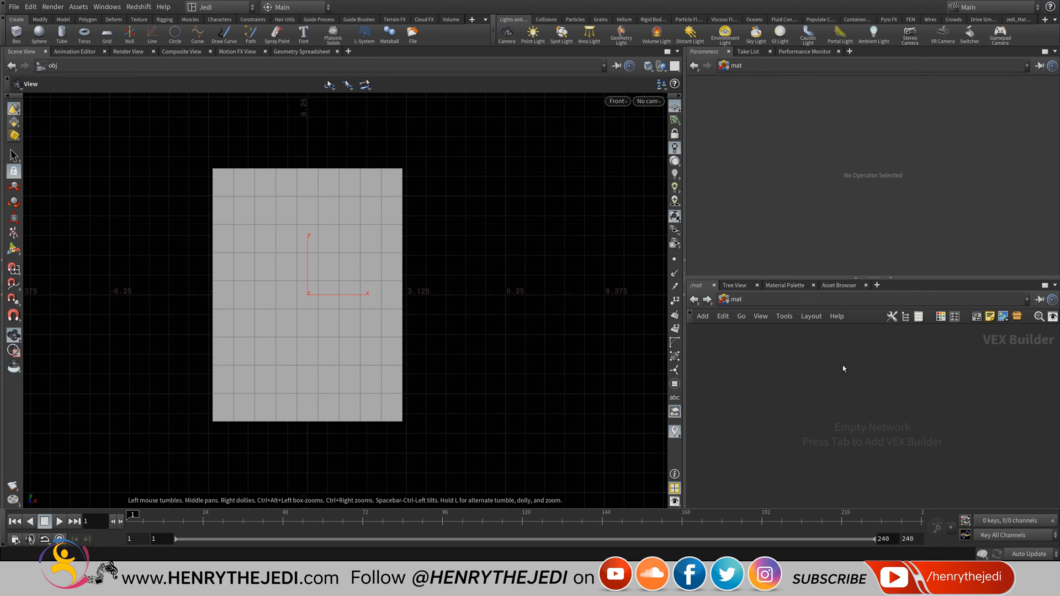
Add a Redshift RS Material Builder in the mat network and rename it redshift_vopnet_reference_bulb.
key(Tab)
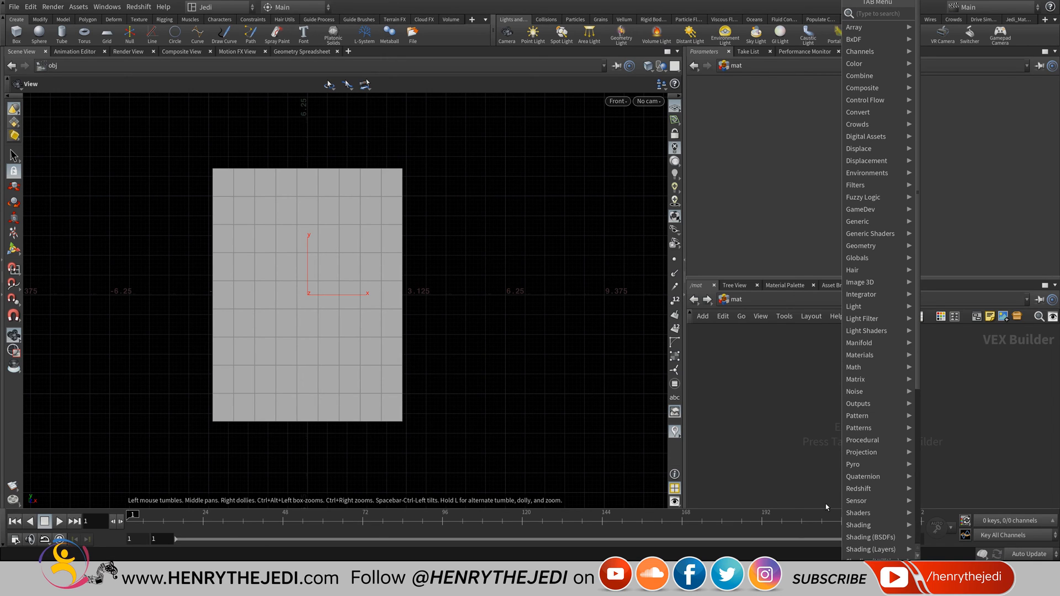
mouse_move(885, 491)
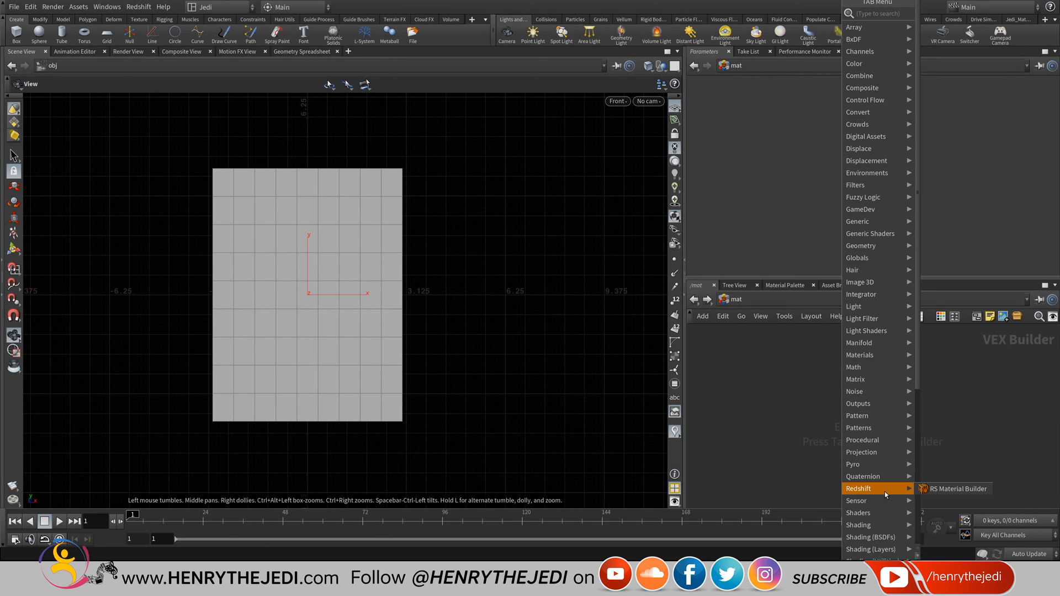
click(957, 489)
click(894, 401)
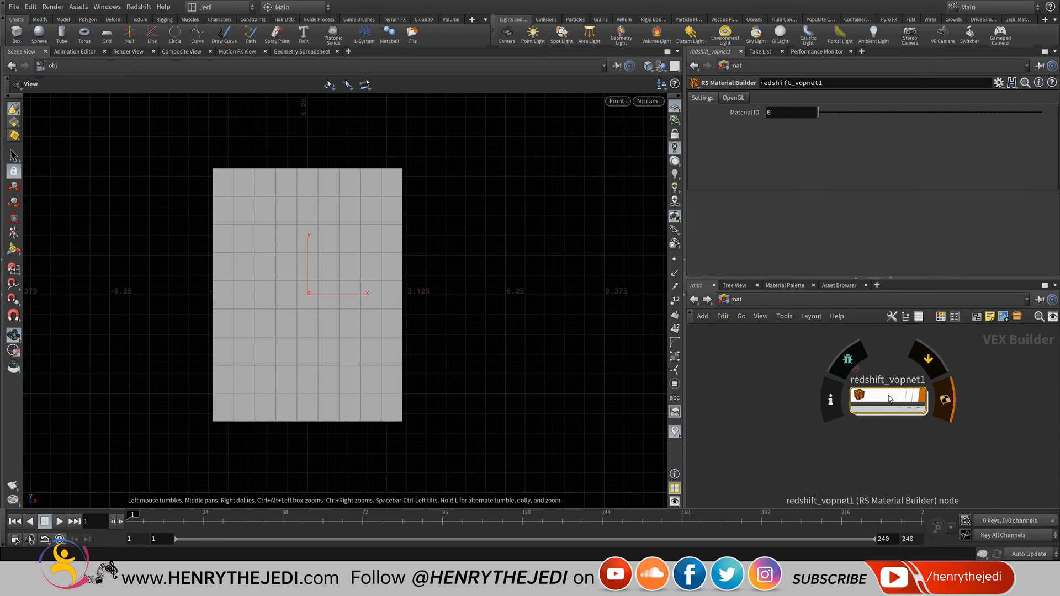
double_click(901, 381)
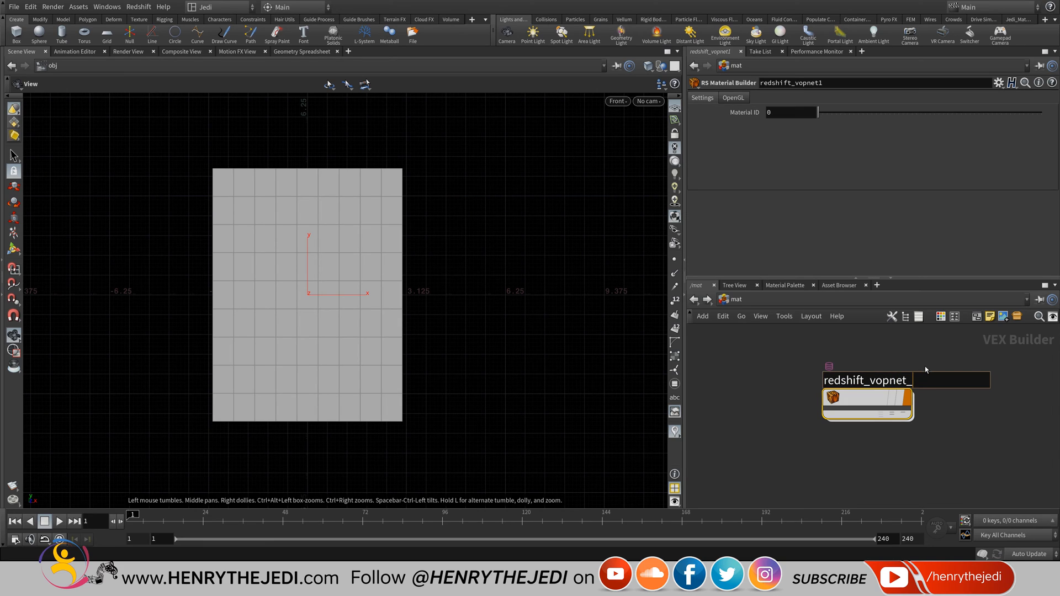
text(eference_bulb)
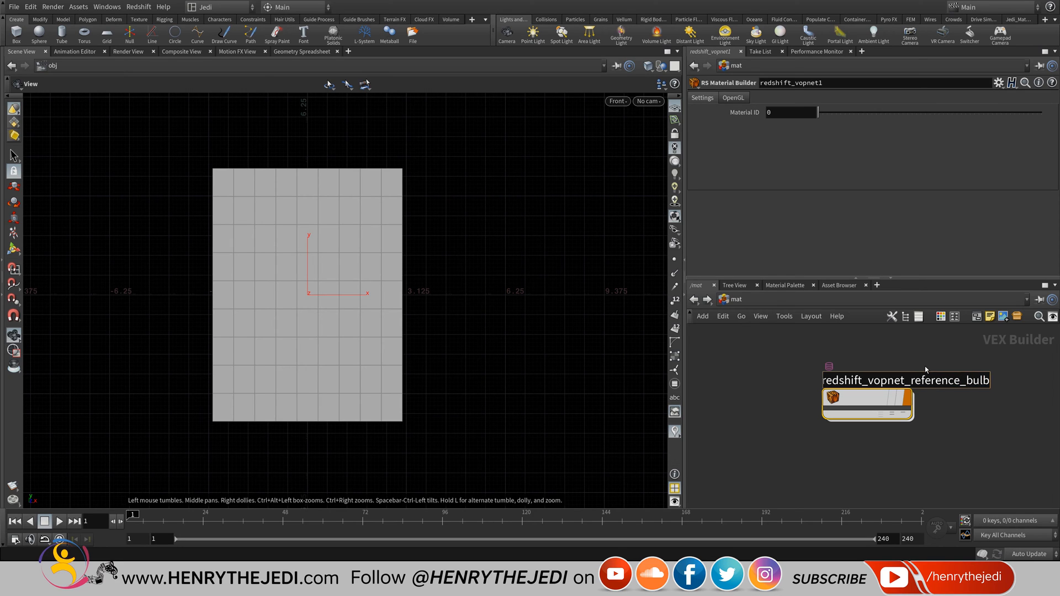
key(Return)
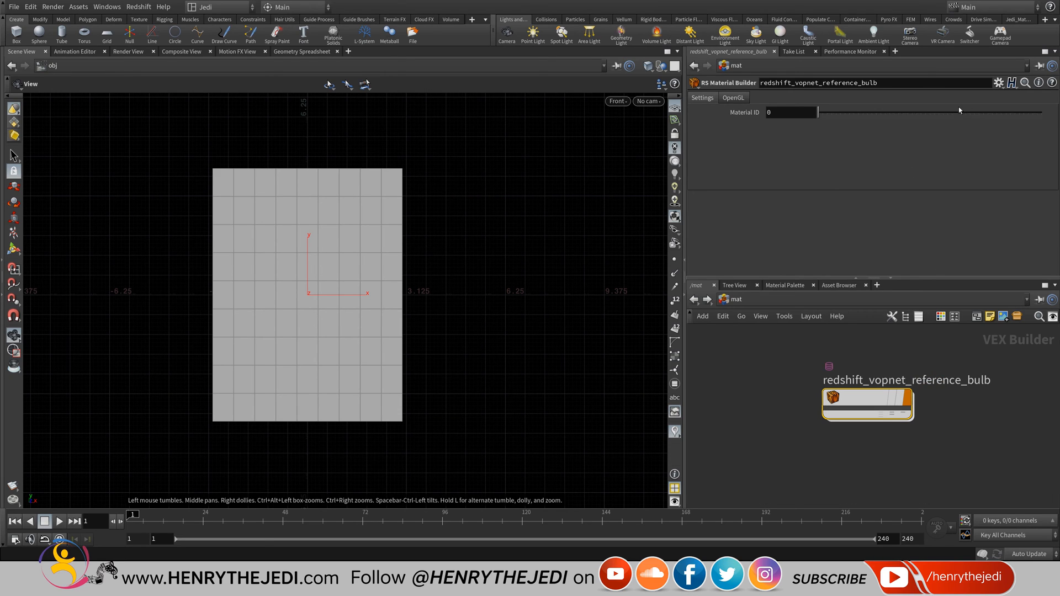
Edit the parameter interface of redshift_vopnet_reference_bulb and add a File - Image parameter under root.
click(998, 84)
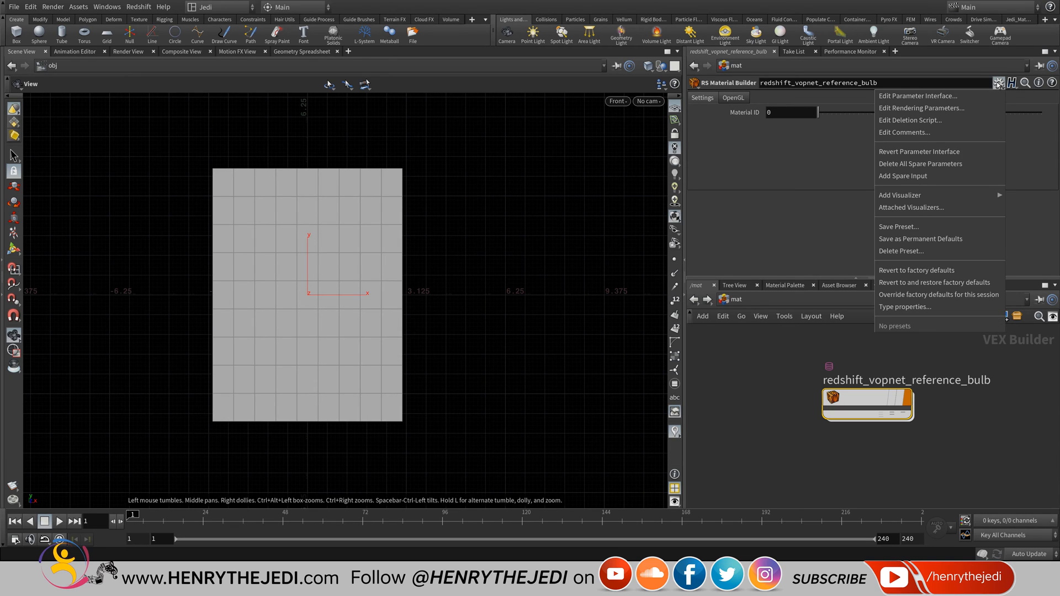
click(966, 98)
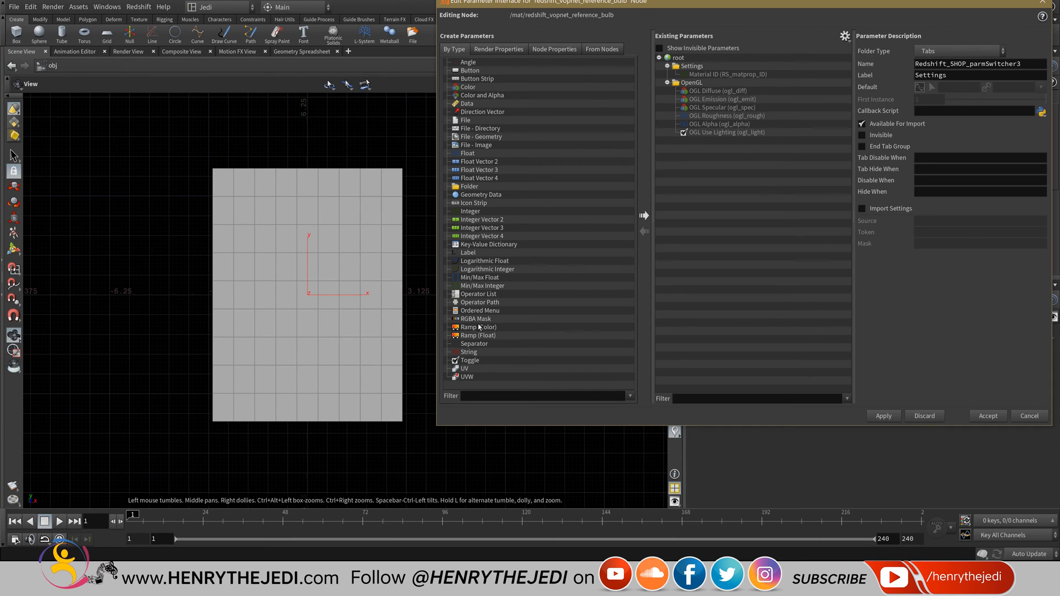
click(478, 146)
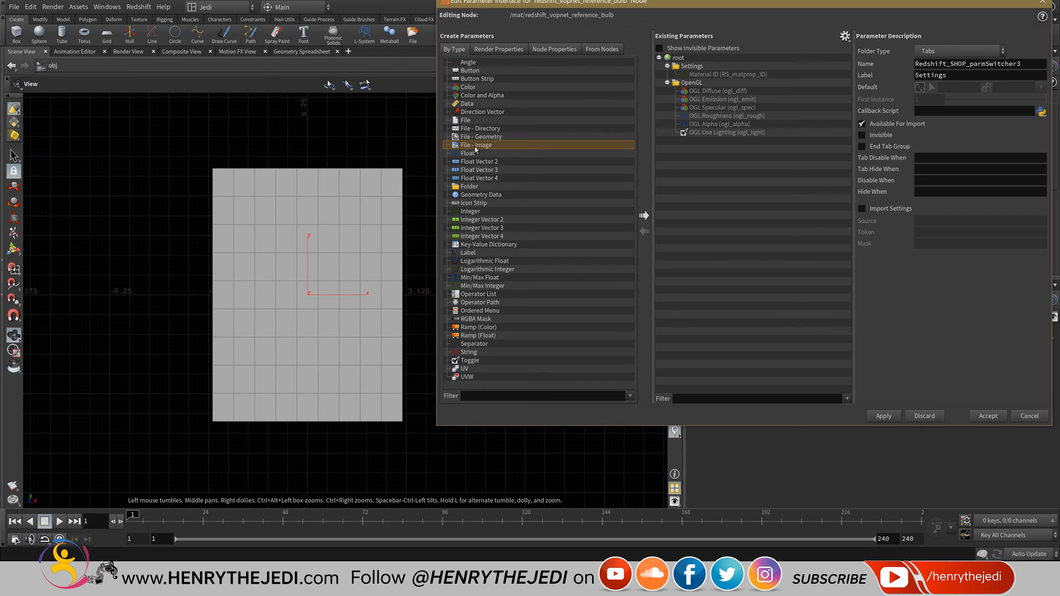
drag(476, 149, 686, 61)
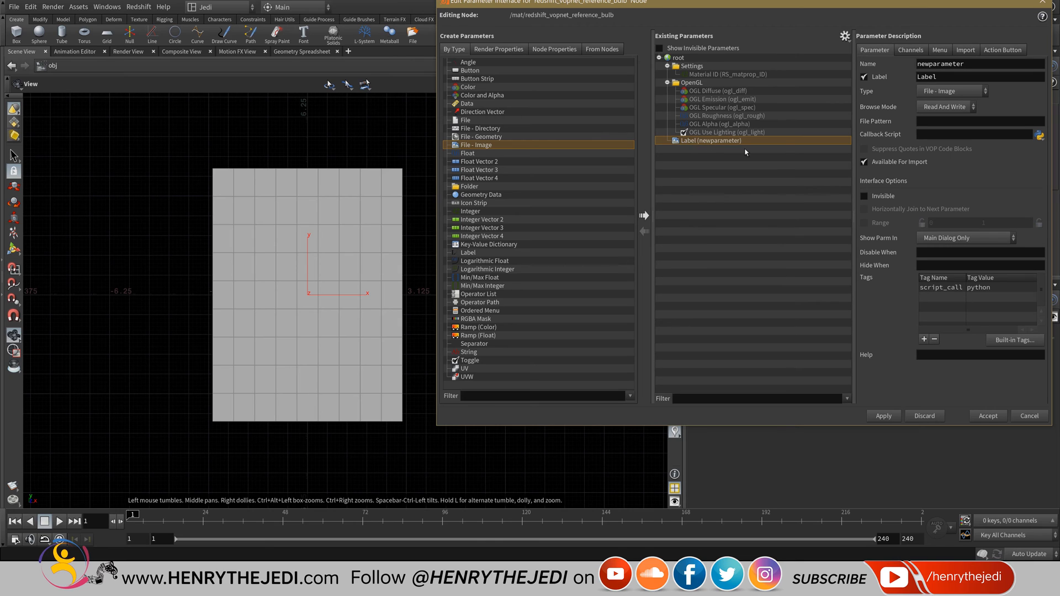
Set both the label and the name of the new File - Image parameter to Texture.
double_click(971, 78)
text(Texture)
double_click(968, 64)
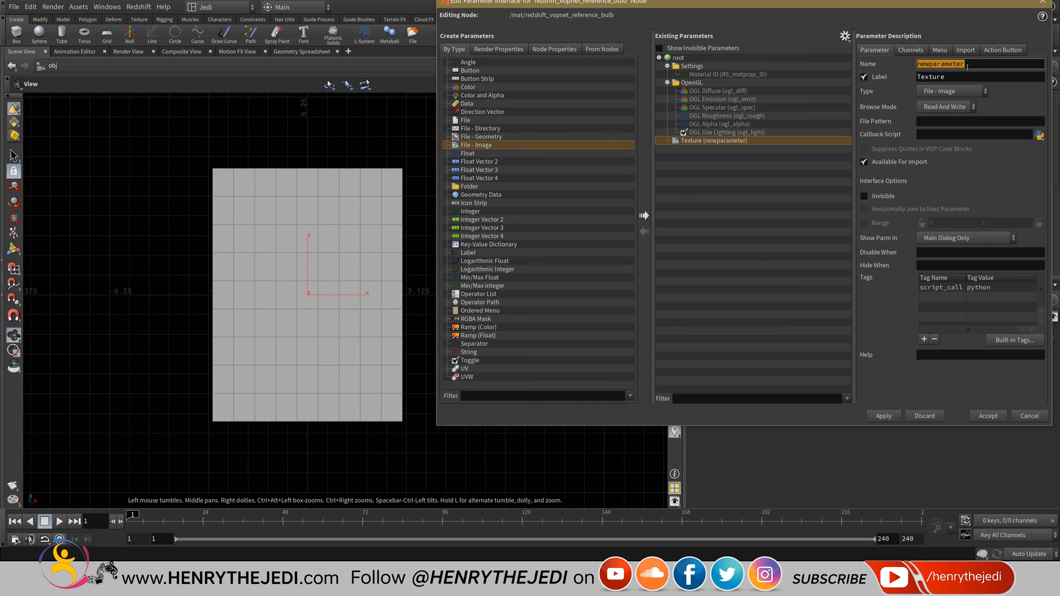
text(Texture)
drag(913, 2, 625, 111)
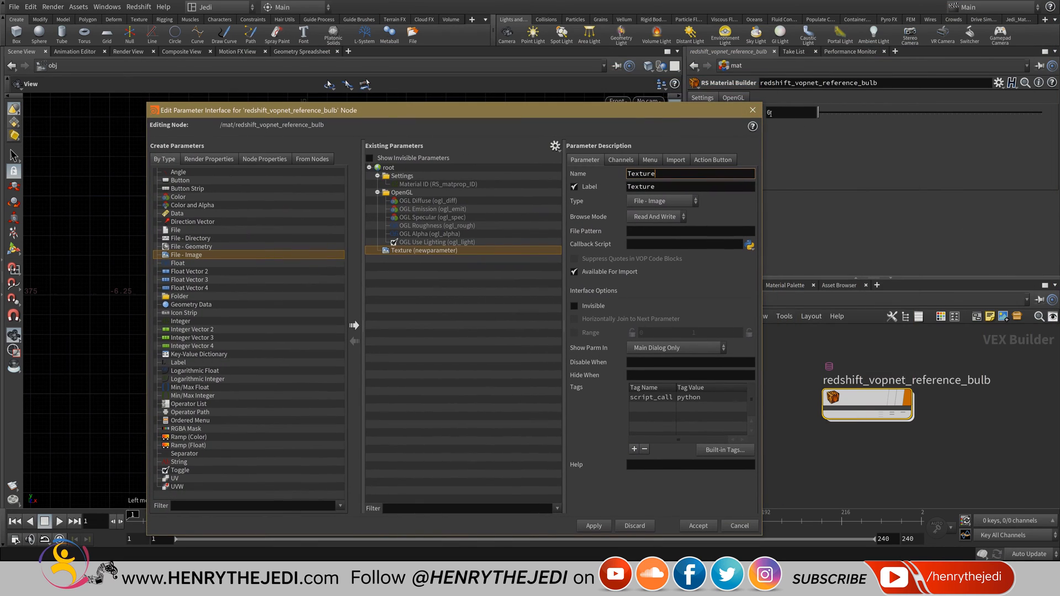
drag(536, 111, 644, 56)
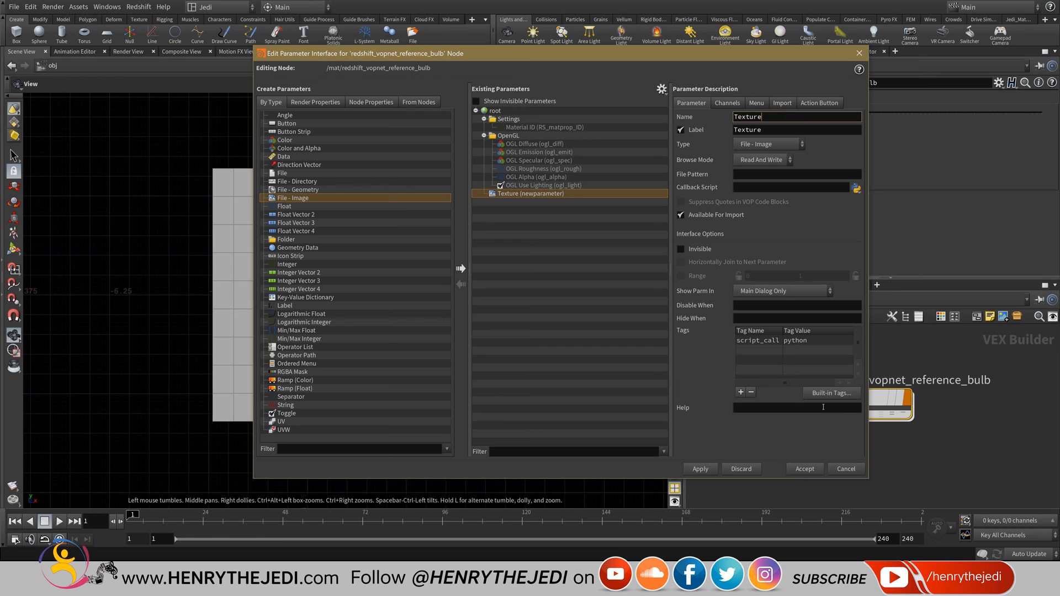
Add the OpenGL Diffuse Texture Layers tag Texture # to the Texture parameter and accept the parameter interface changes.
click(831, 393)
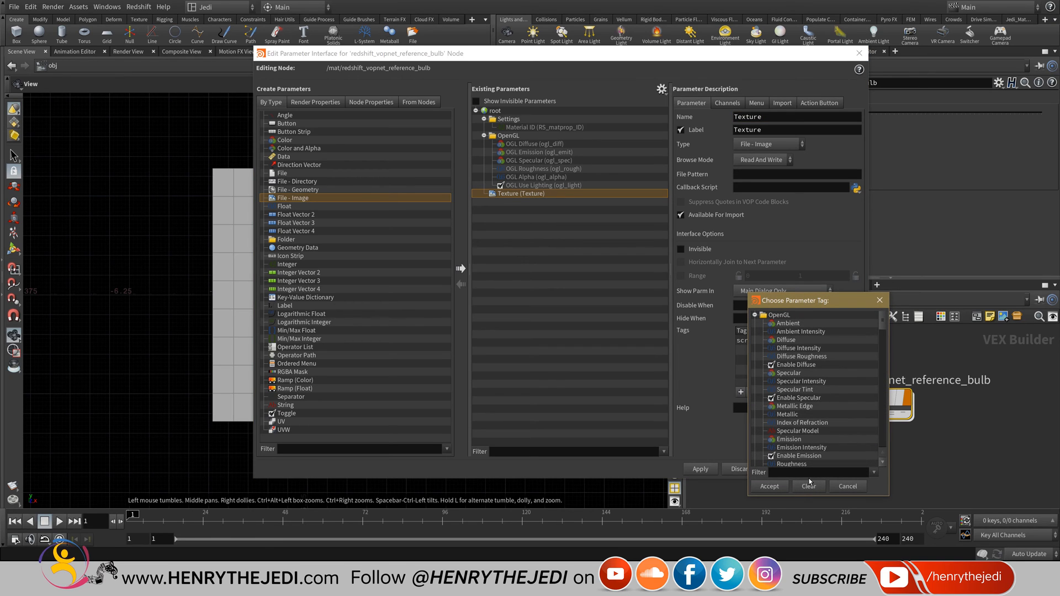
click(810, 473)
text(diffuse)
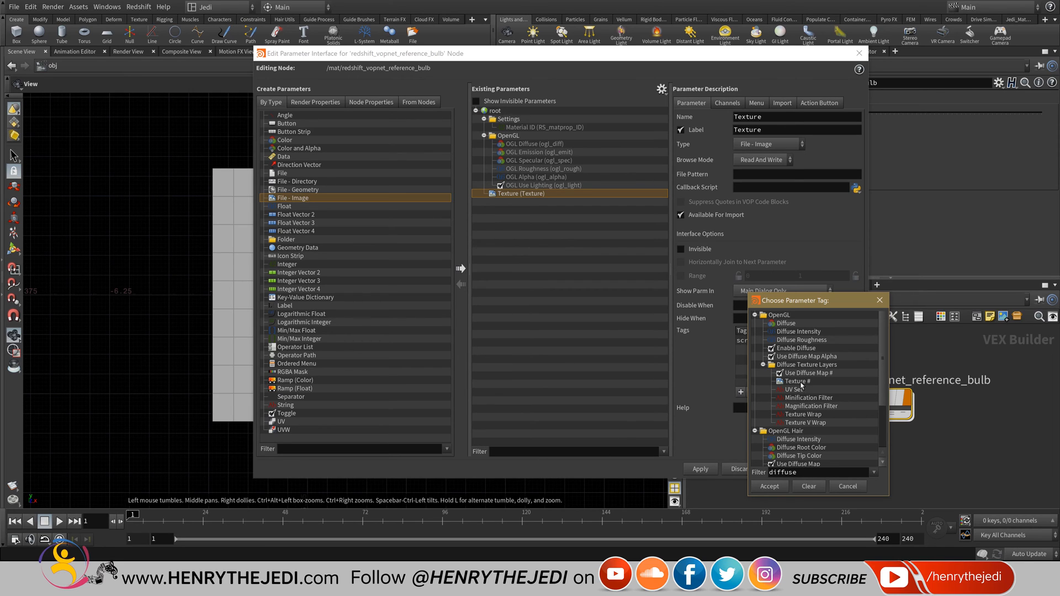
click(814, 477)
click(800, 384)
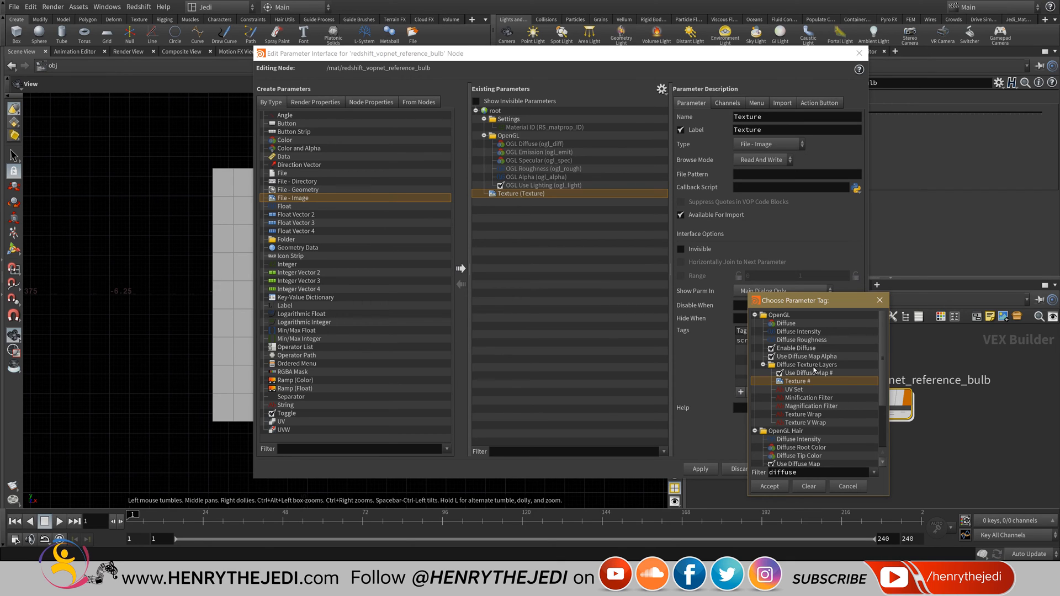
click(769, 486)
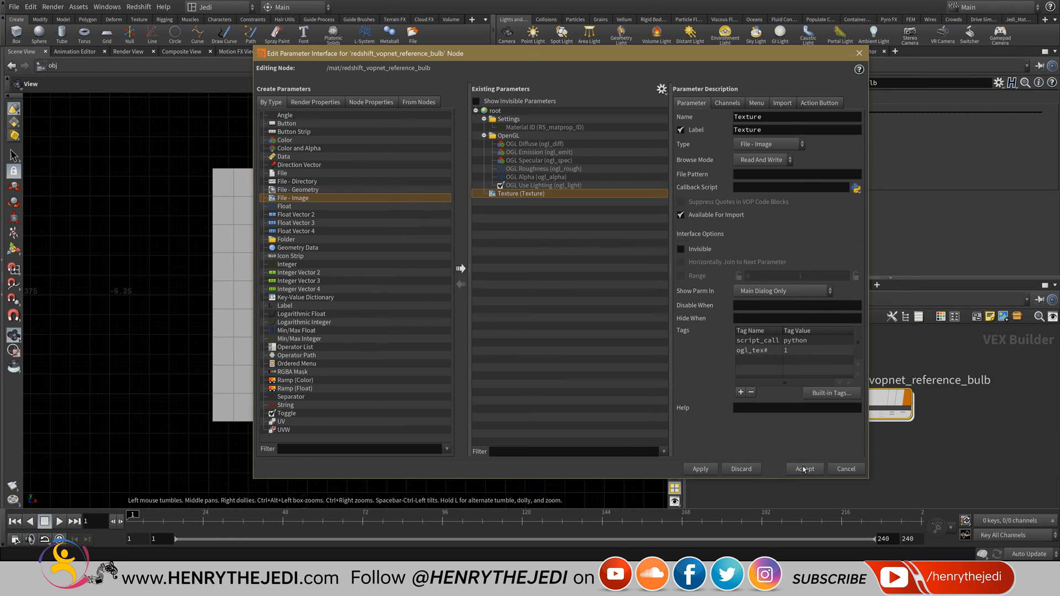
click(700, 469)
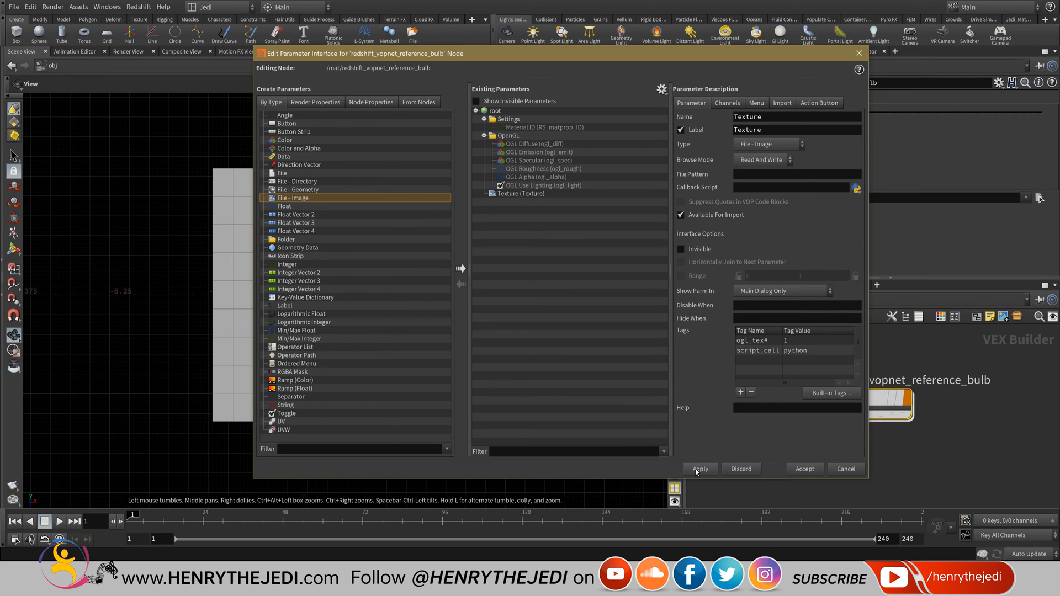
click(802, 470)
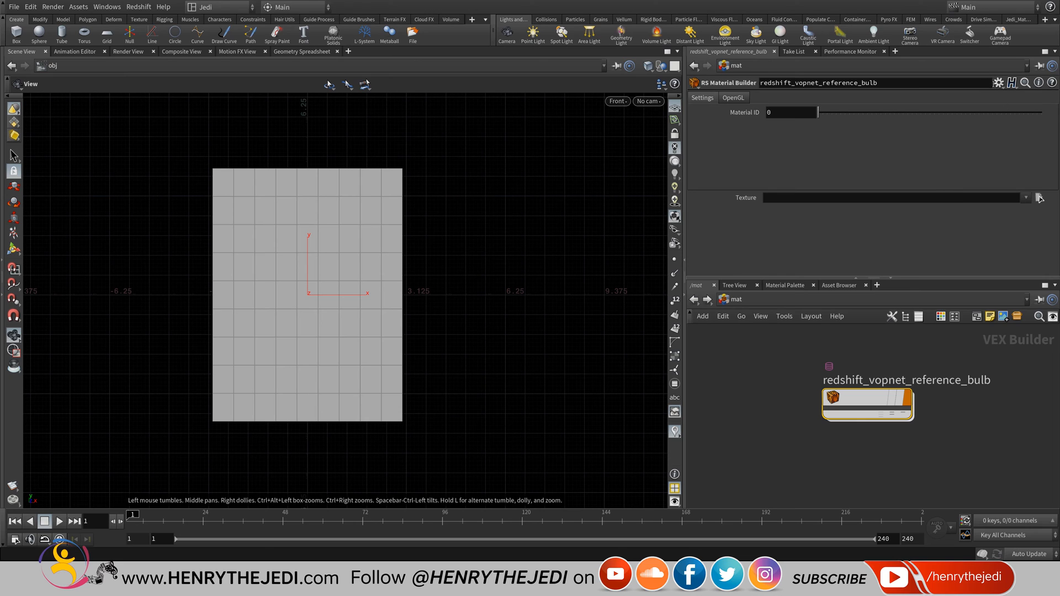
Edit the parameter interface of redshift_vopnet_reference_bulb again and change the Texture parameter's label to Texture To Load.
click(998, 83)
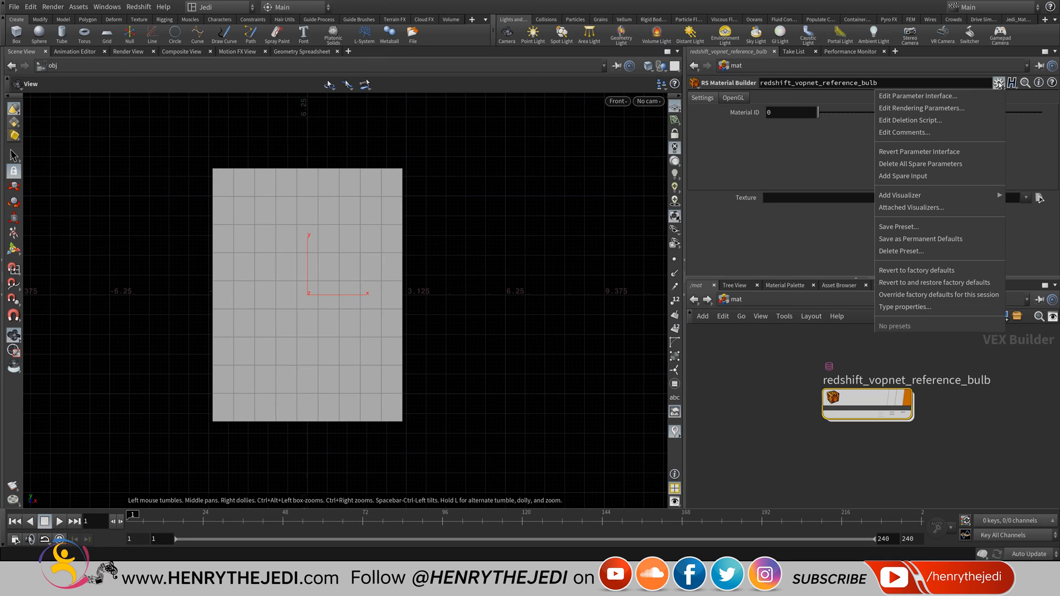
click(960, 98)
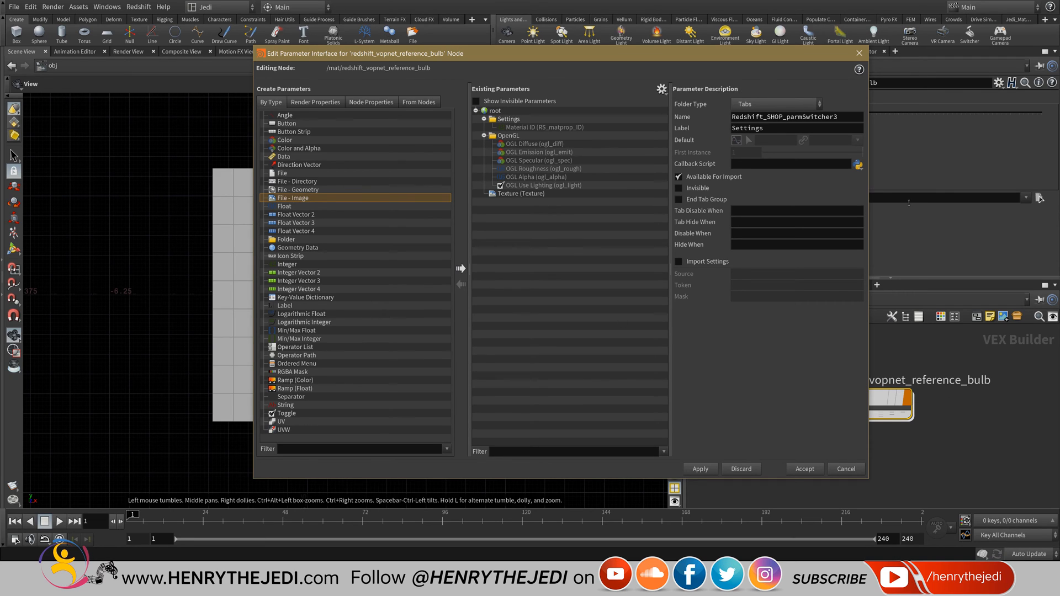
click(521, 193)
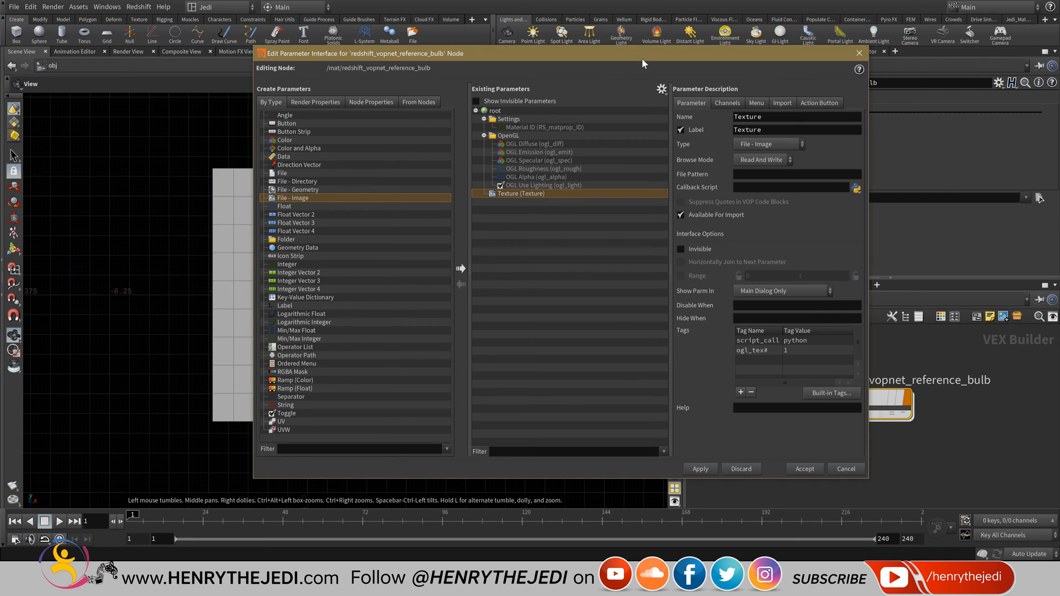
drag(642, 51, 429, 45)
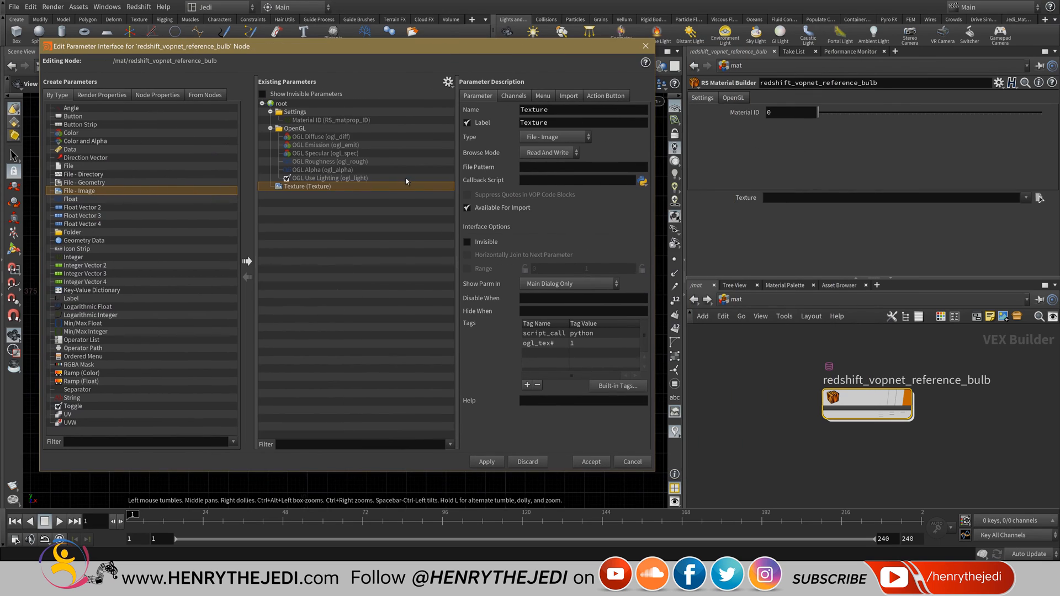
click(555, 124)
text(To Load)
click(490, 462)
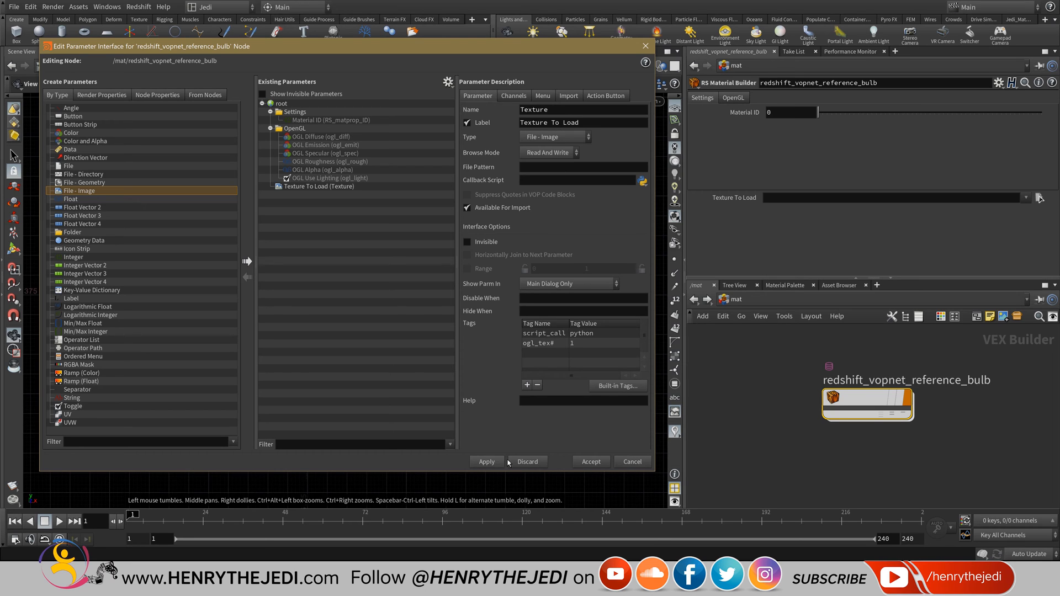
click(581, 464)
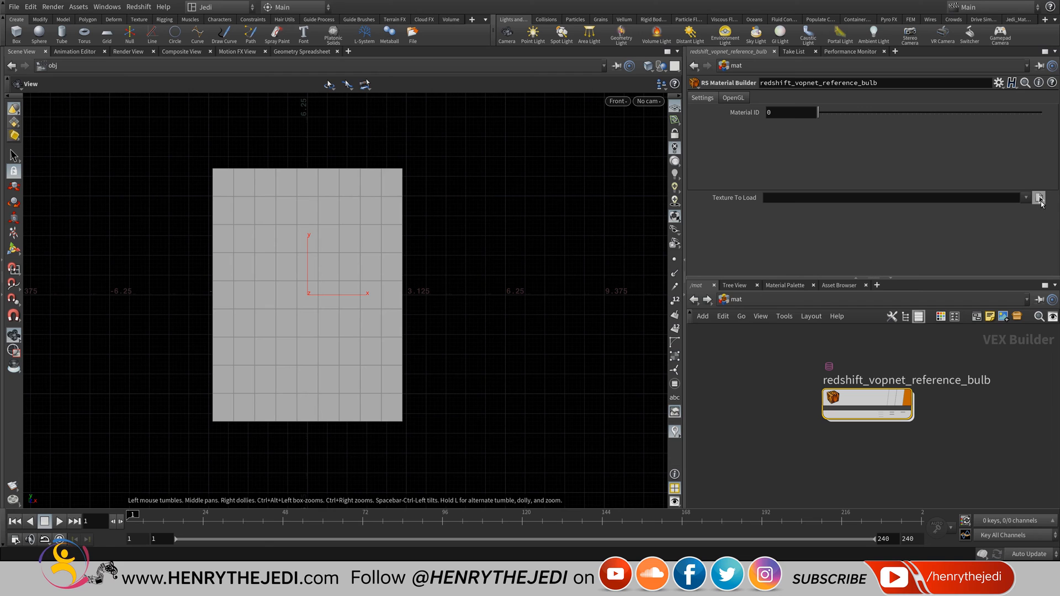
click(1040, 198)
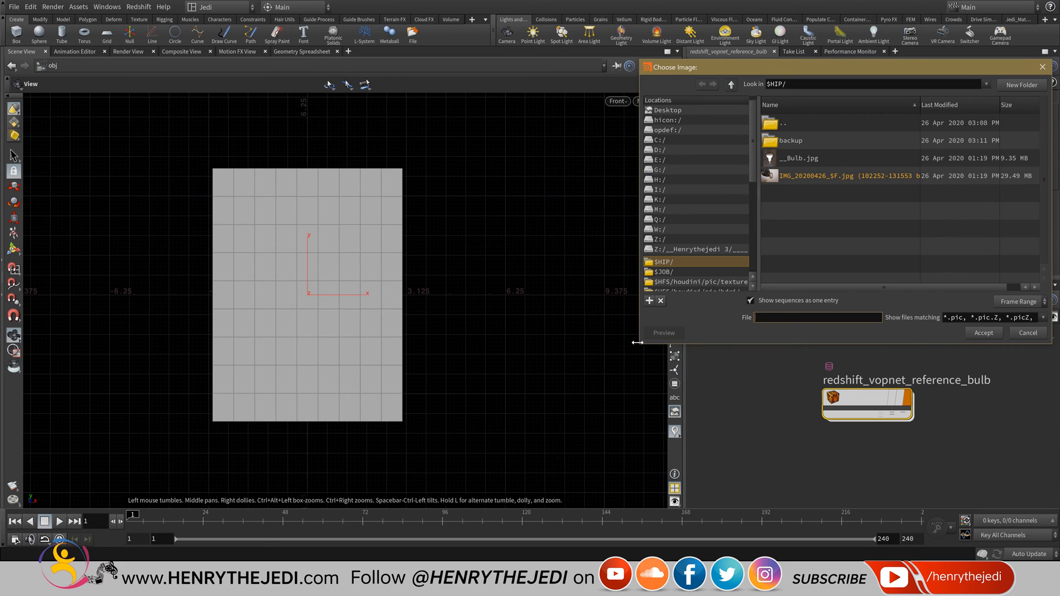
drag(640, 343, 33, 516)
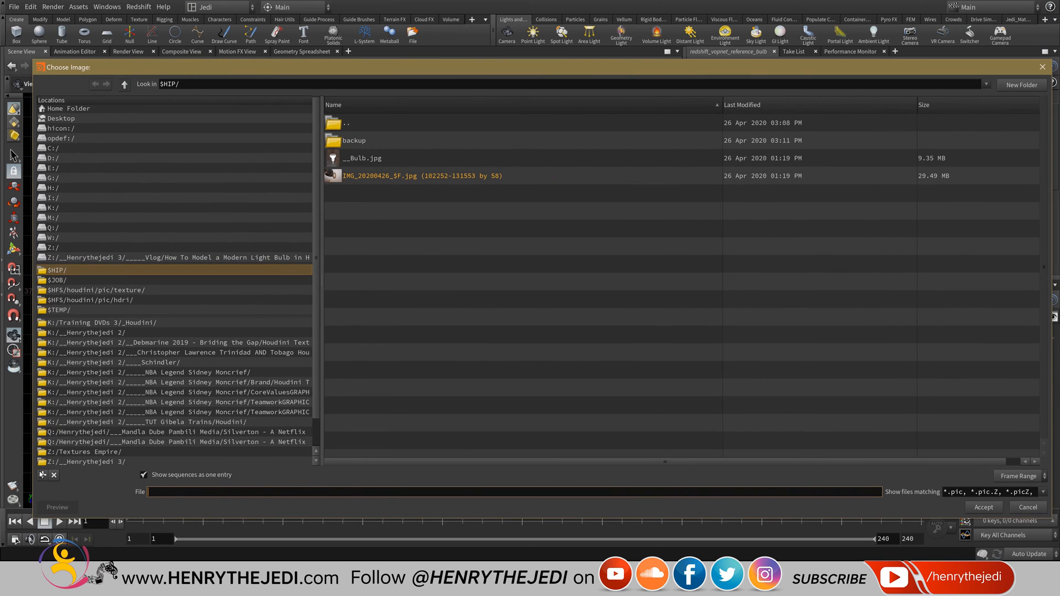
click(11, 8)
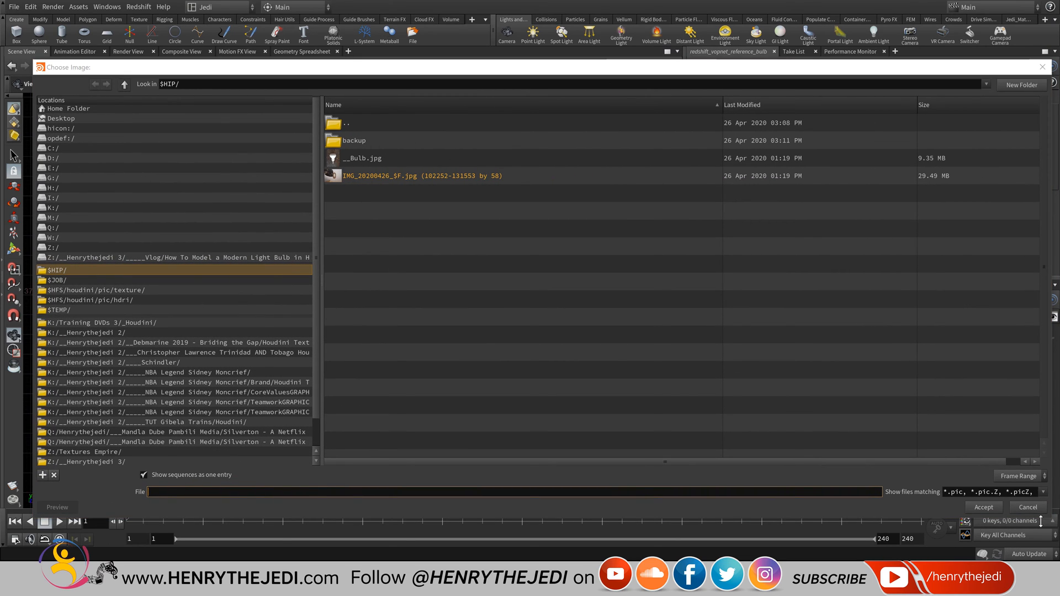
click(1036, 68)
click(1036, 68)
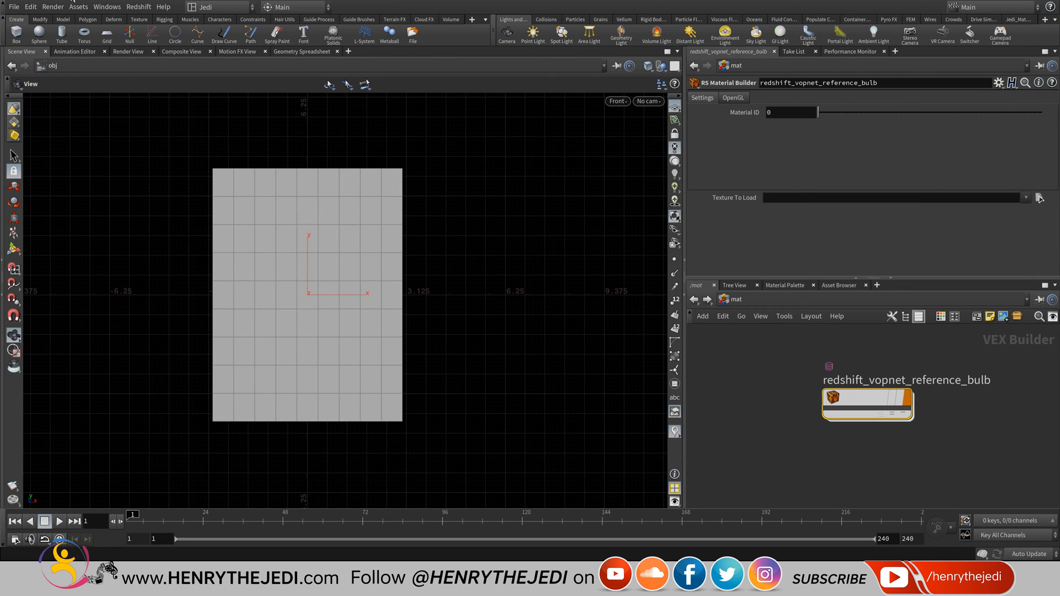
Check in the General User Interface preferences whether images are shown for image files in file browsers.
click(28, 6)
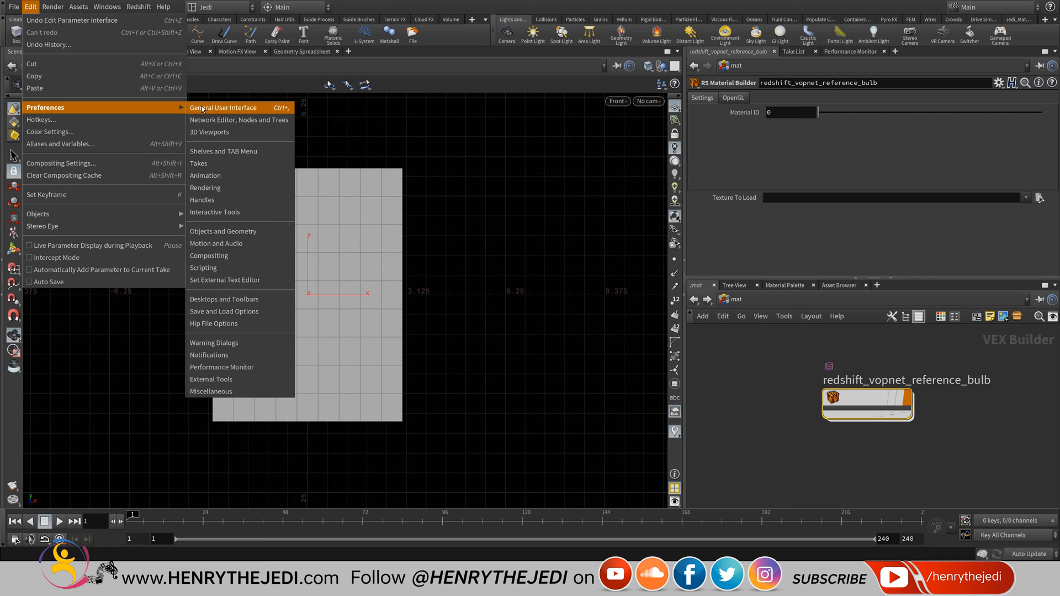
click(202, 109)
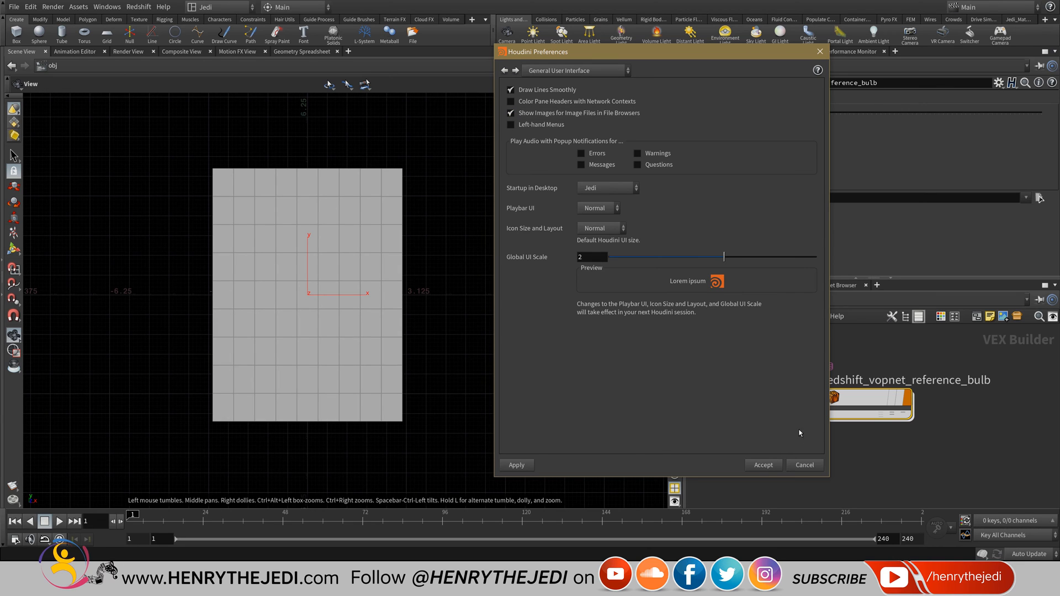
click(814, 466)
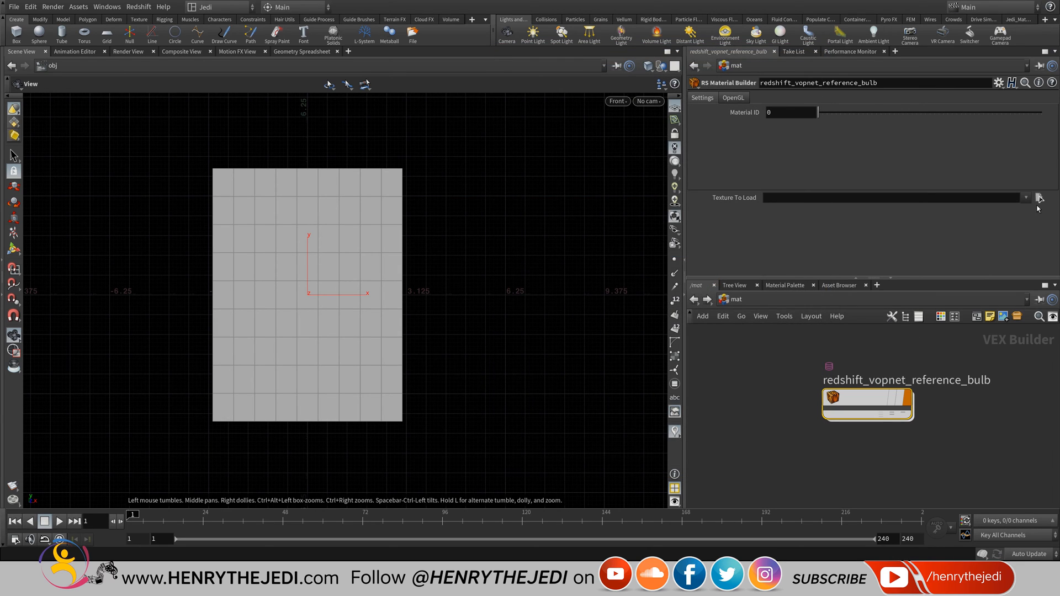
Open the image chooser for Texture To Load and examine the project folder's reference photos in File Explorer.
click(1039, 199)
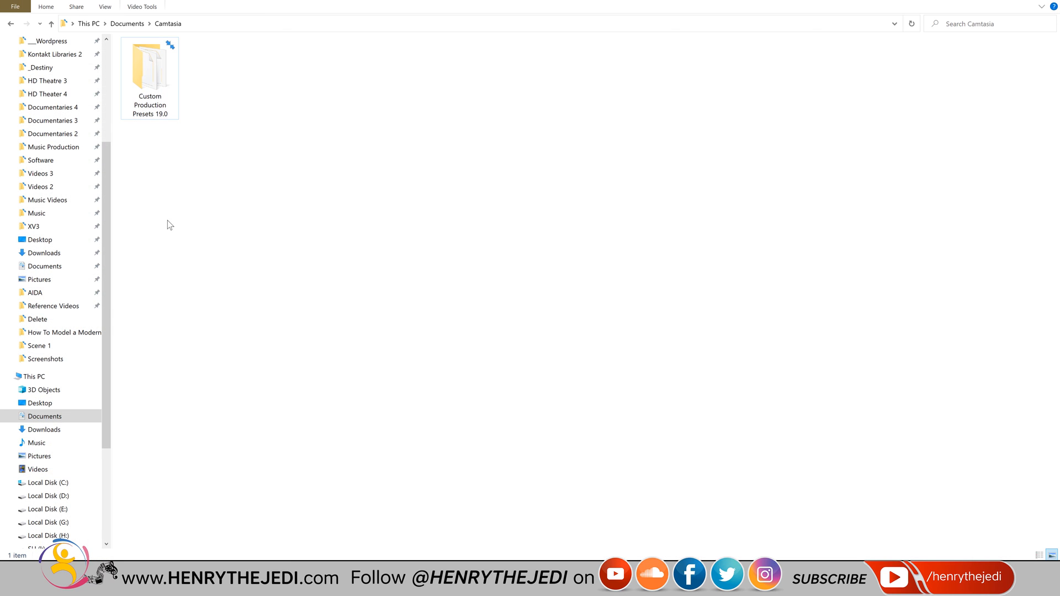
click(77, 332)
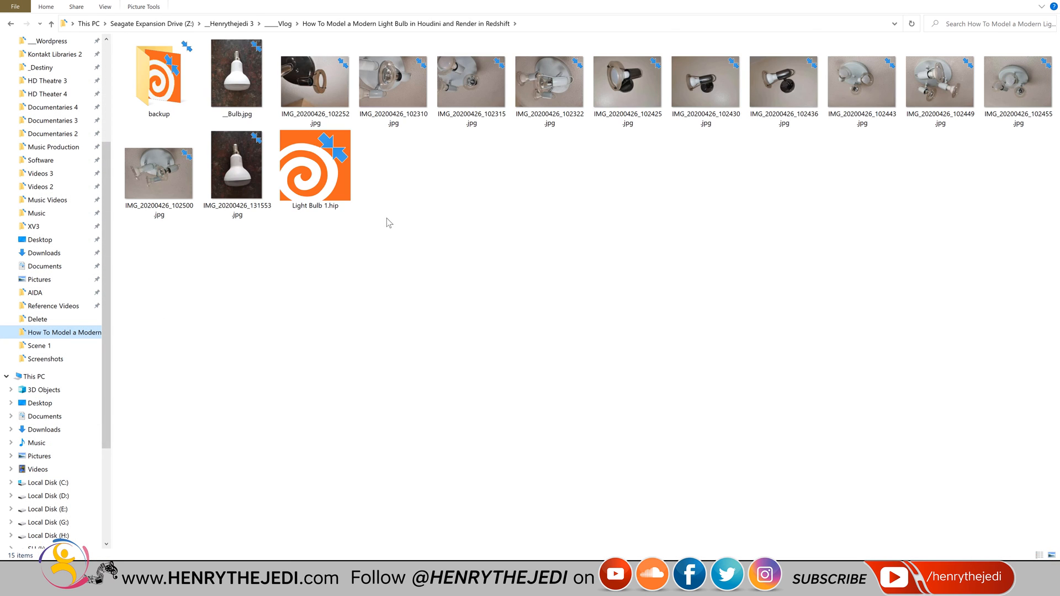
click(334, 183)
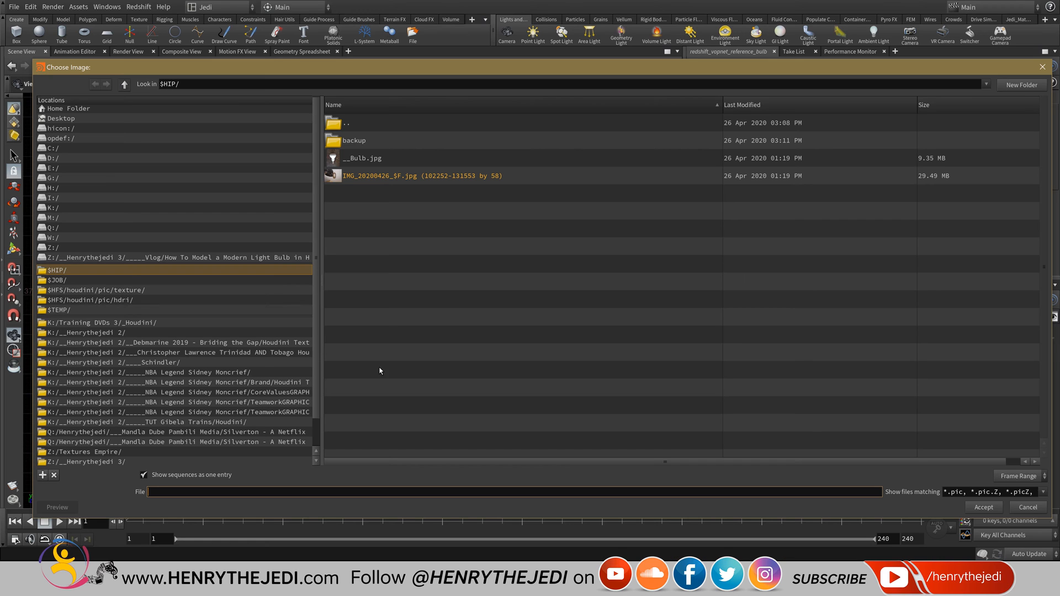
Stop showing image sequences as one entry in the image chooser and load __Bulb.jpg as the Texture To Load.
click(393, 178)
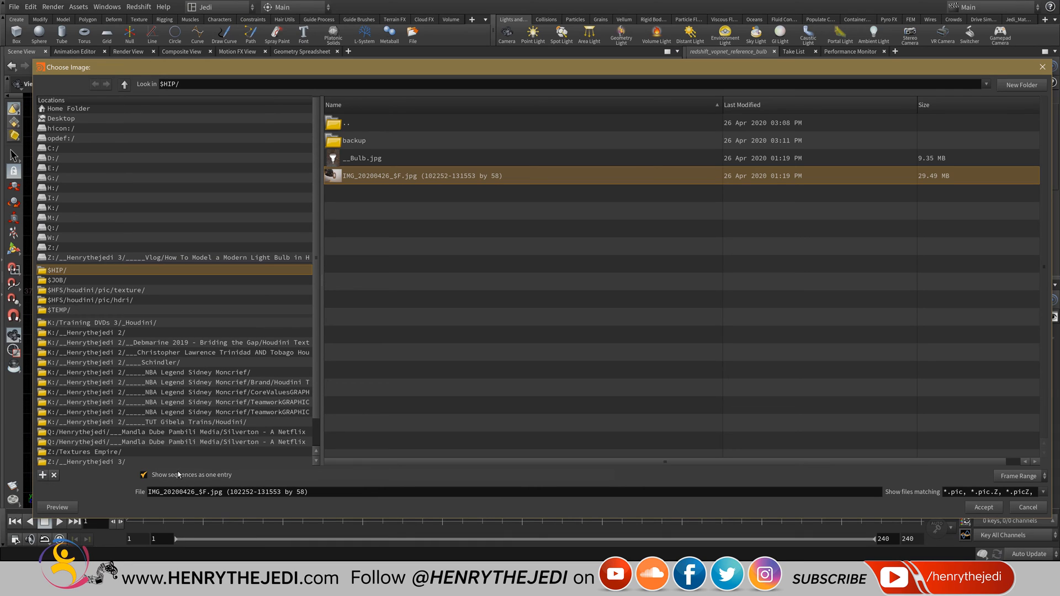
click(142, 478)
drag(319, 363, 97, 354)
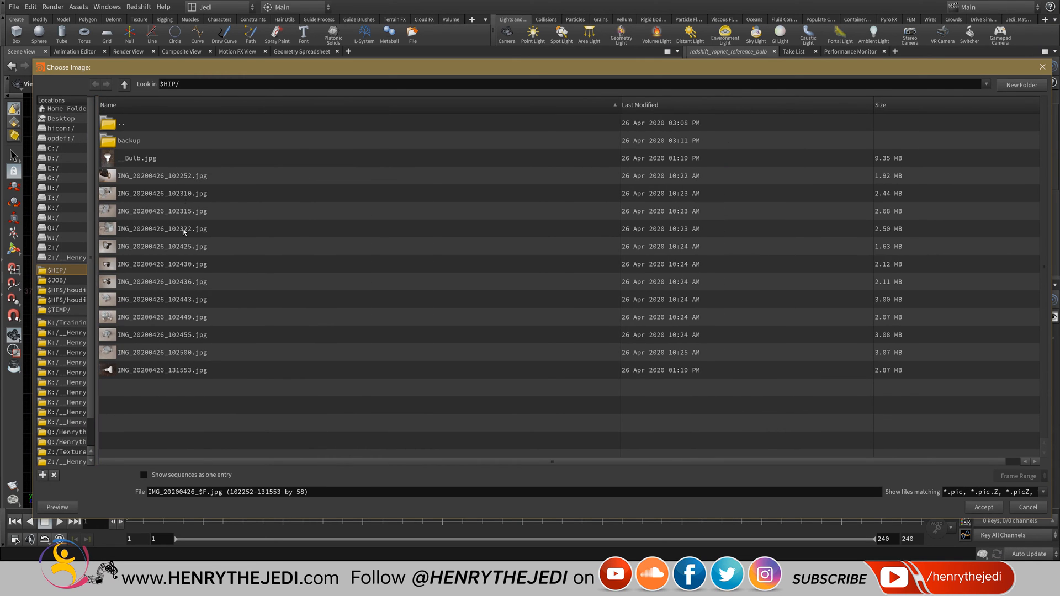
click(149, 160)
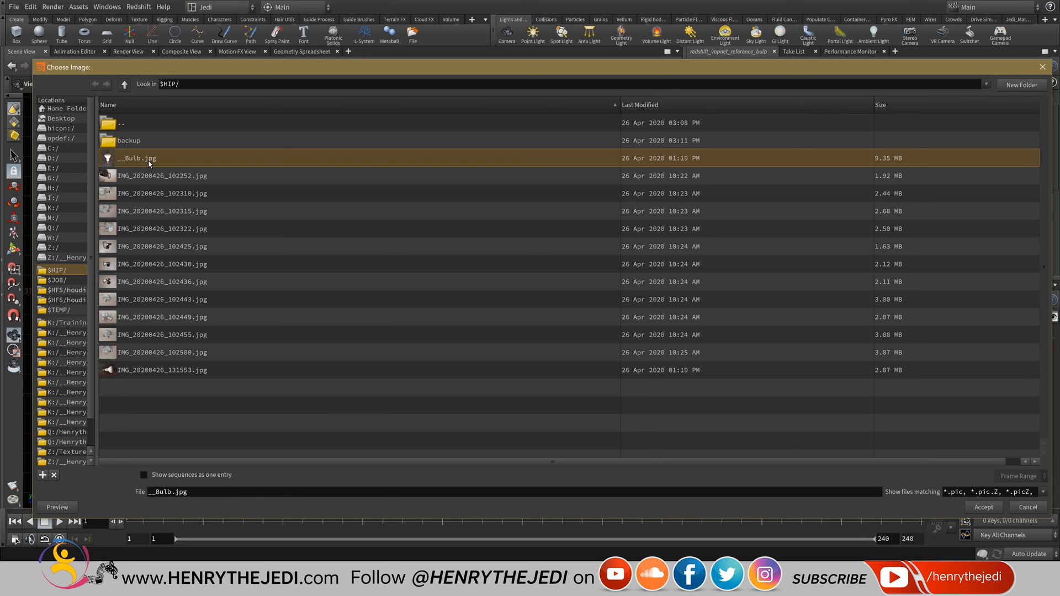
right_click(148, 162)
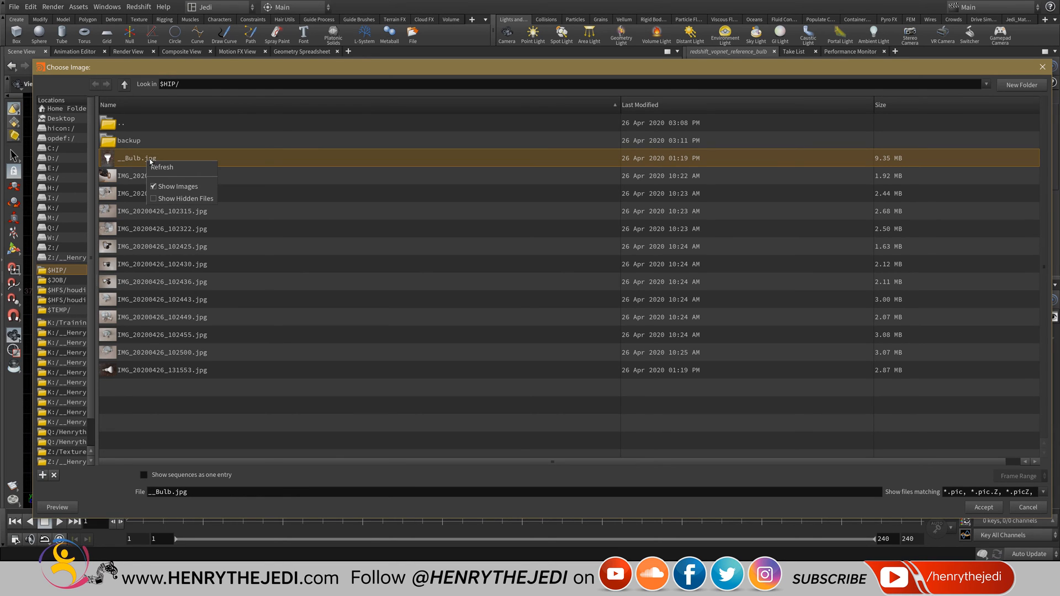
click(127, 161)
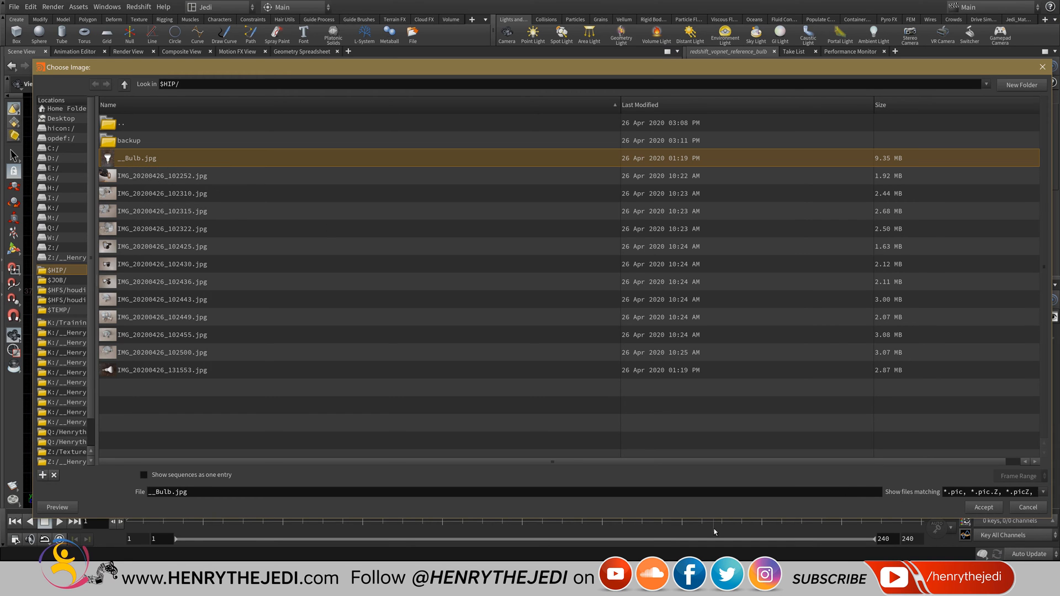
click(984, 507)
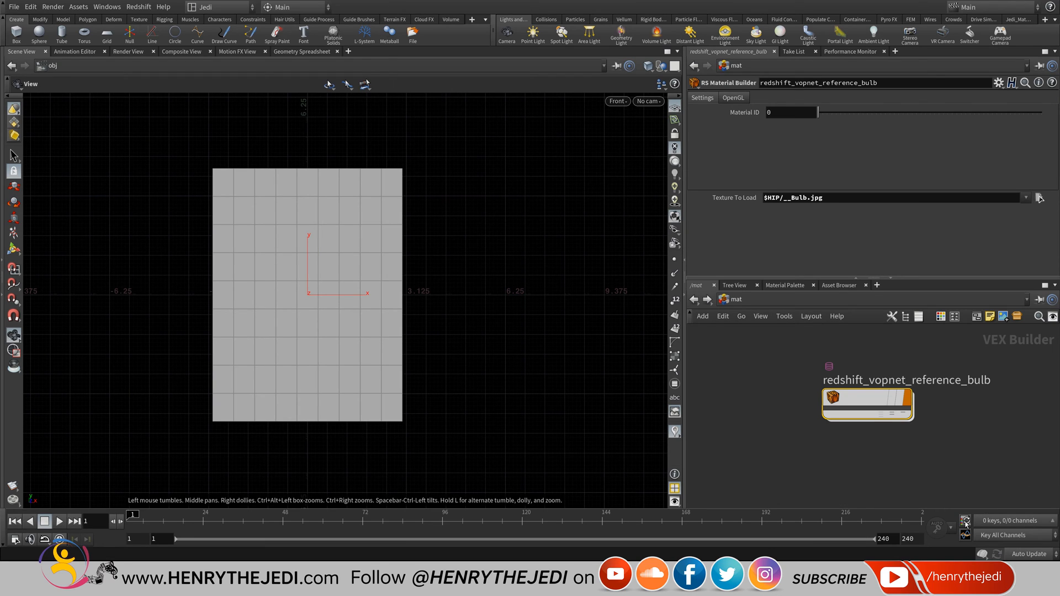
Look inside the redshift_vopnet_reference_bulb material network and return to the mat network.
mouse_move(870, 399)
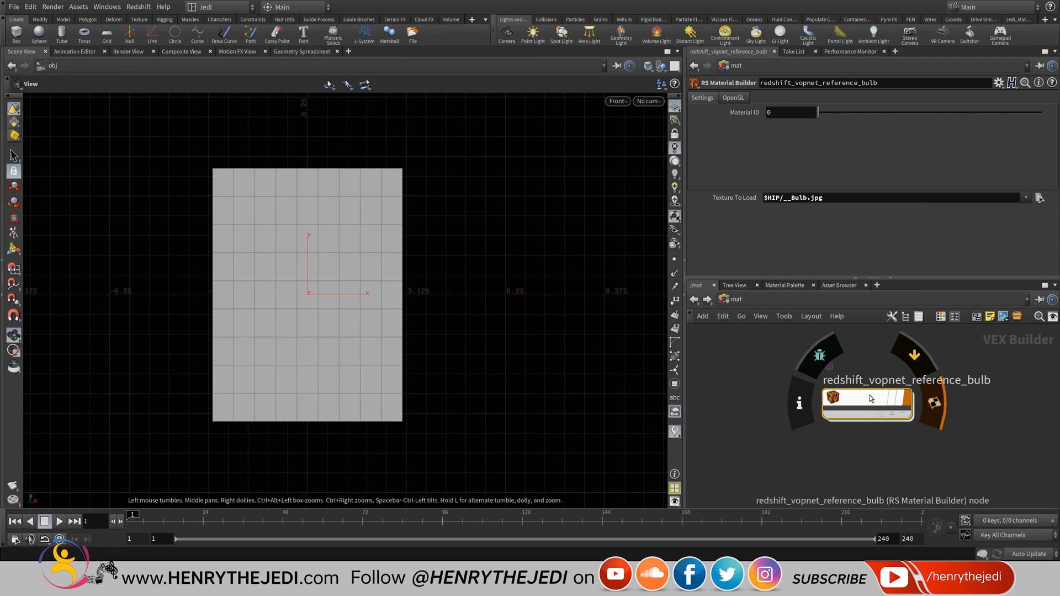
double_click(870, 398)
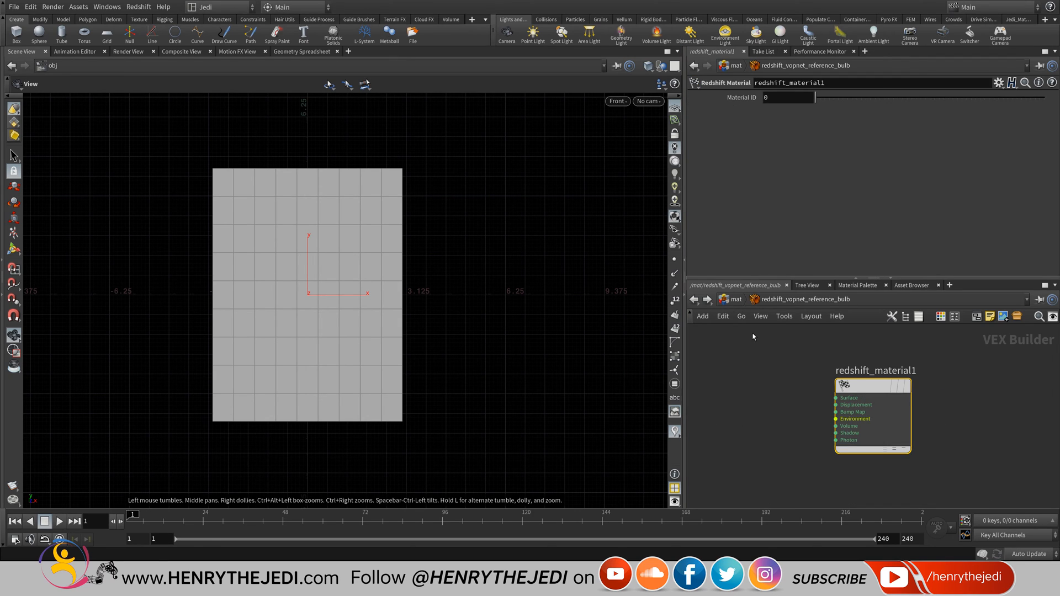
click(736, 299)
Look inside the Reference_Plane geometry in the obj network and return to the mat network.
mouse_move(898, 401)
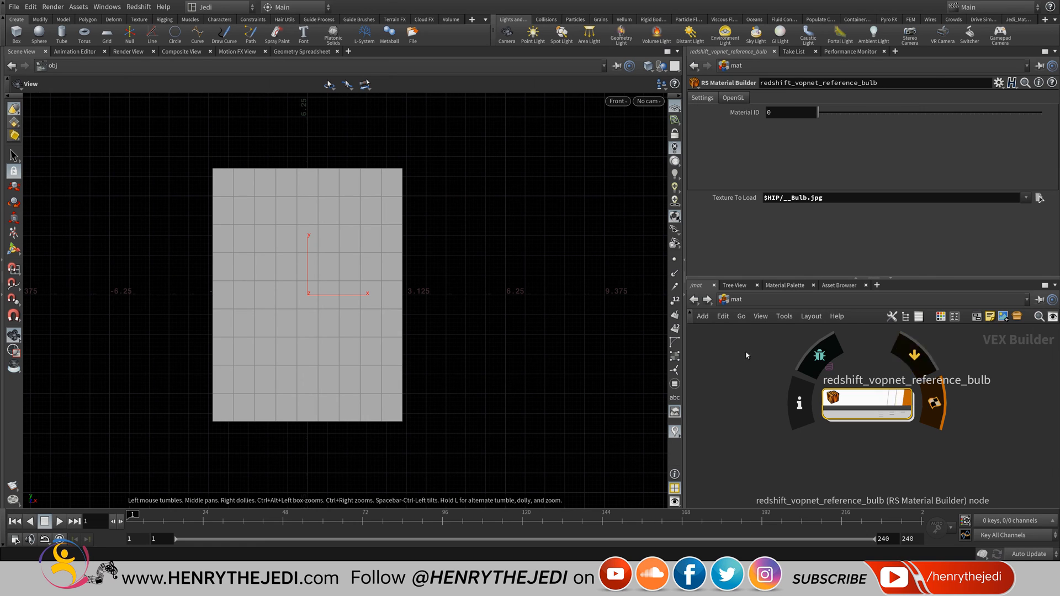
click(735, 302)
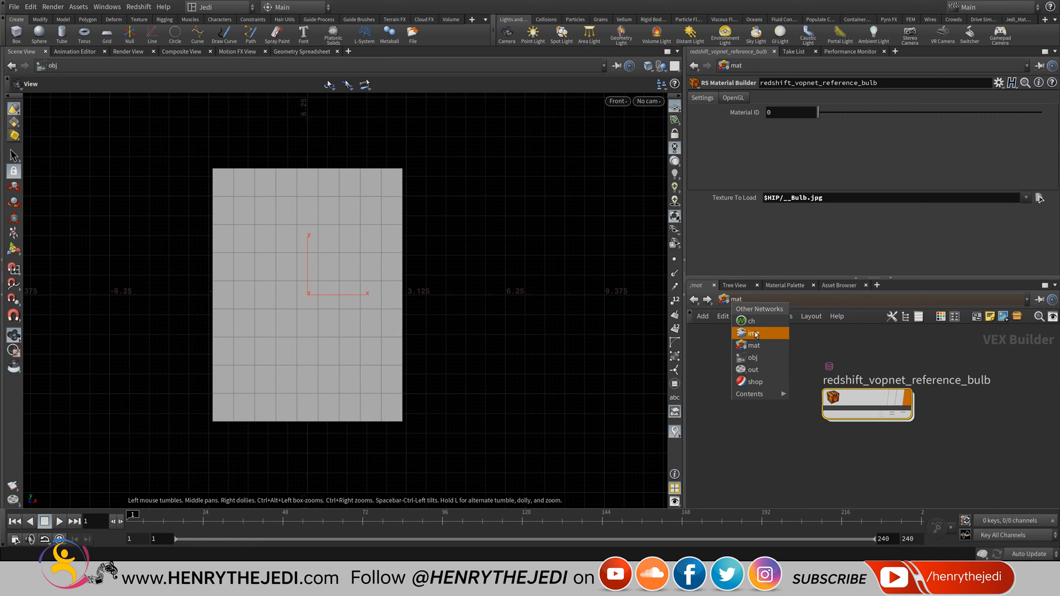
click(752, 357)
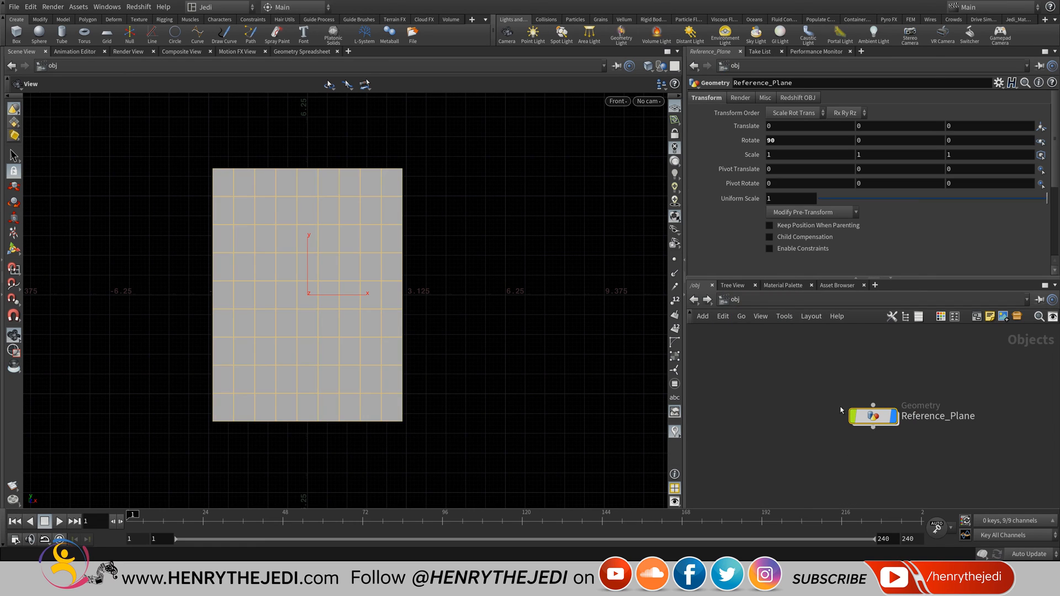
double_click(875, 415)
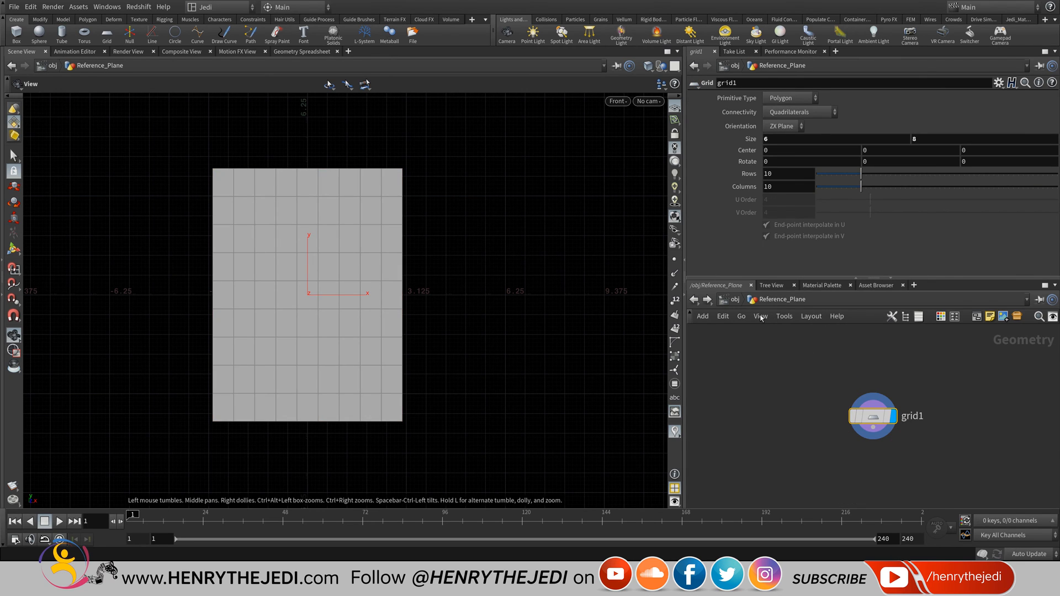
key(u)
click(735, 301)
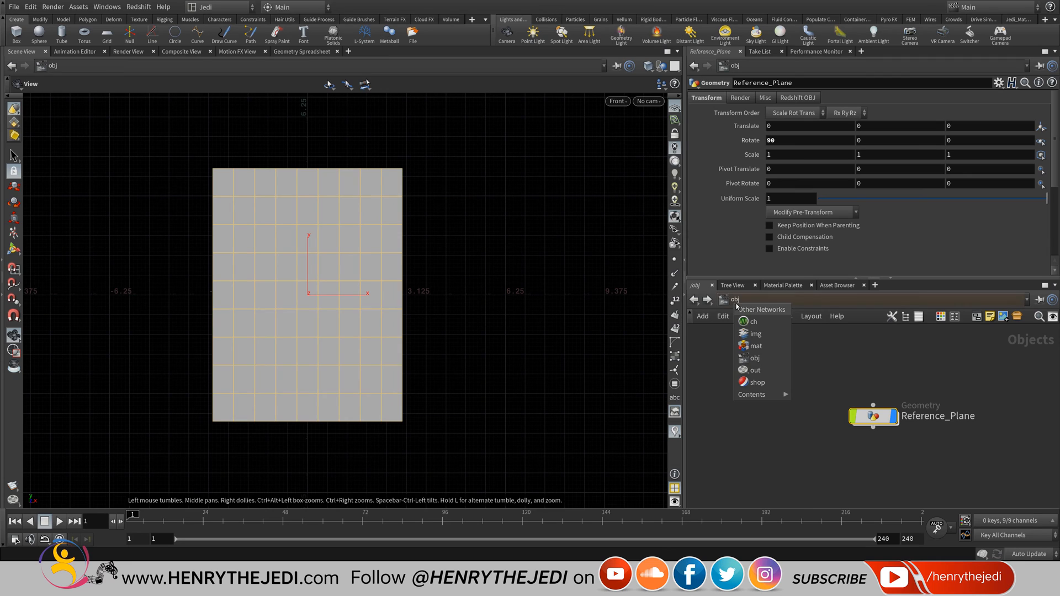
click(754, 346)
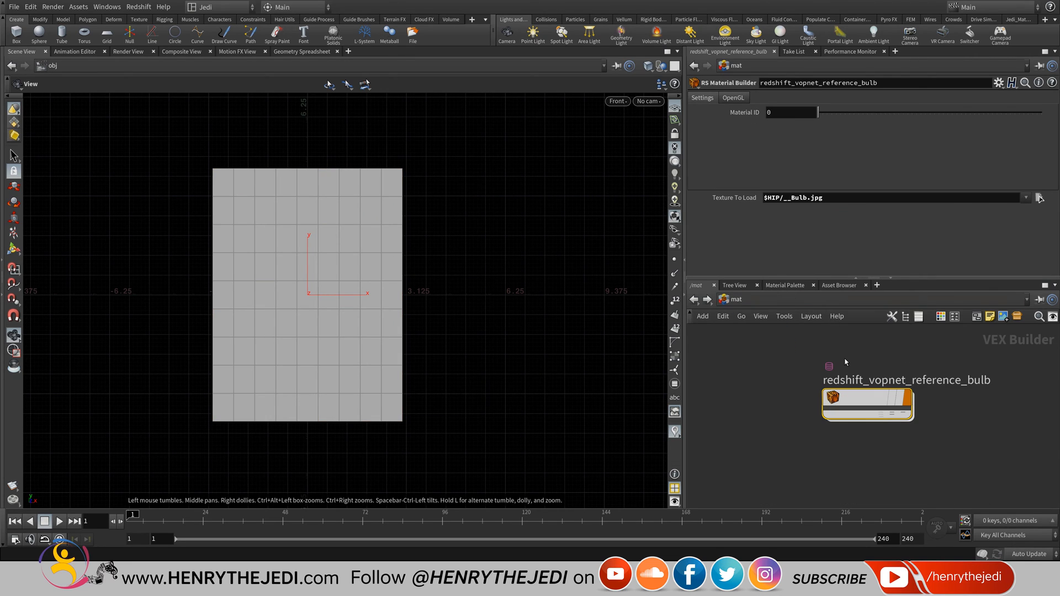
Add an RS Material node inside the redshift_vopnet_reference_bulb network, beside redshift_material1.
double_click(853, 400)
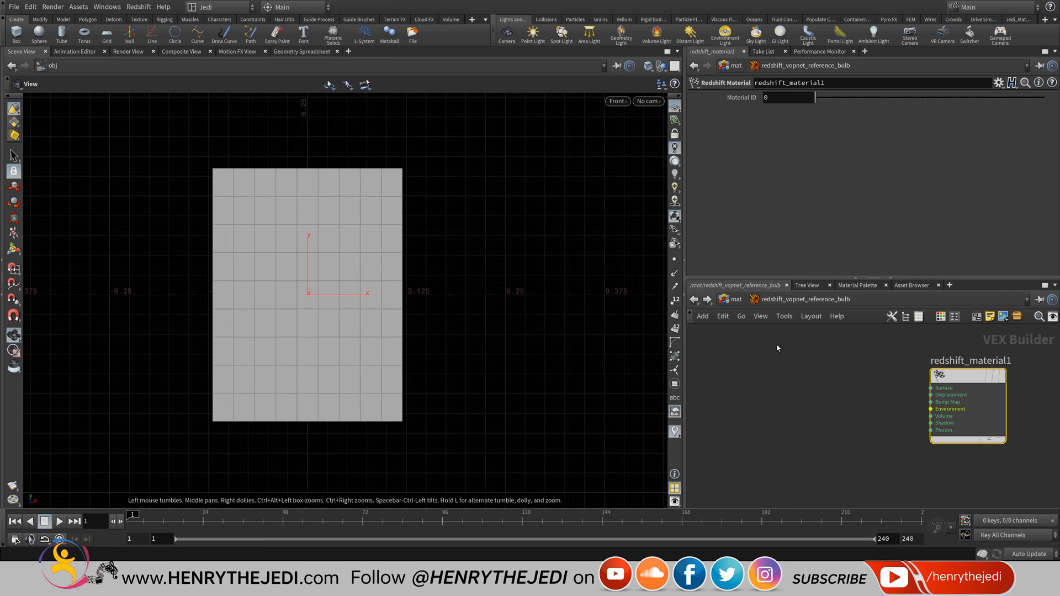
key(Tab)
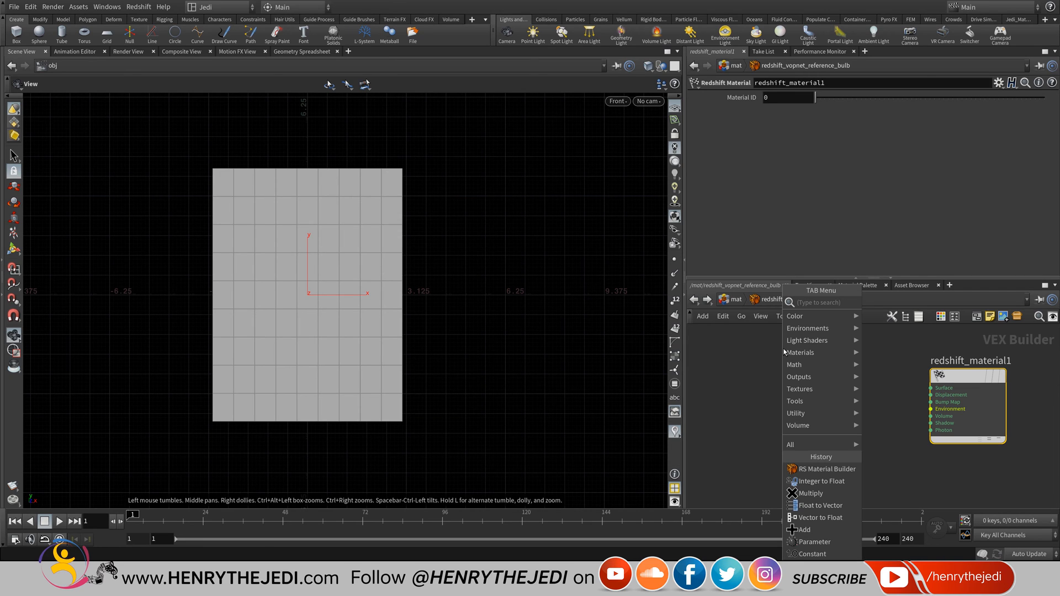
mouse_move(823, 356)
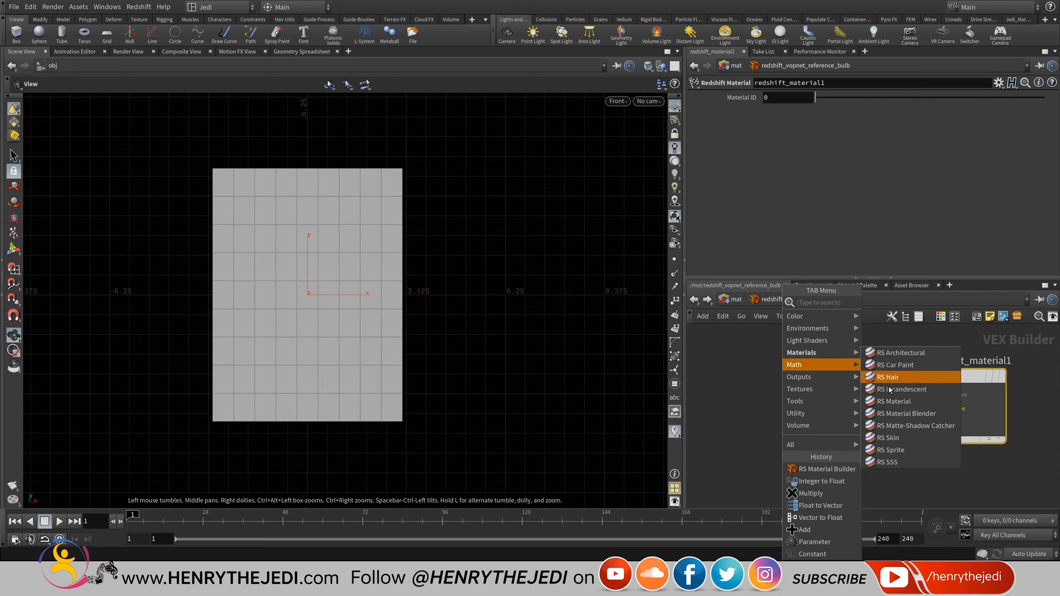
click(908, 402)
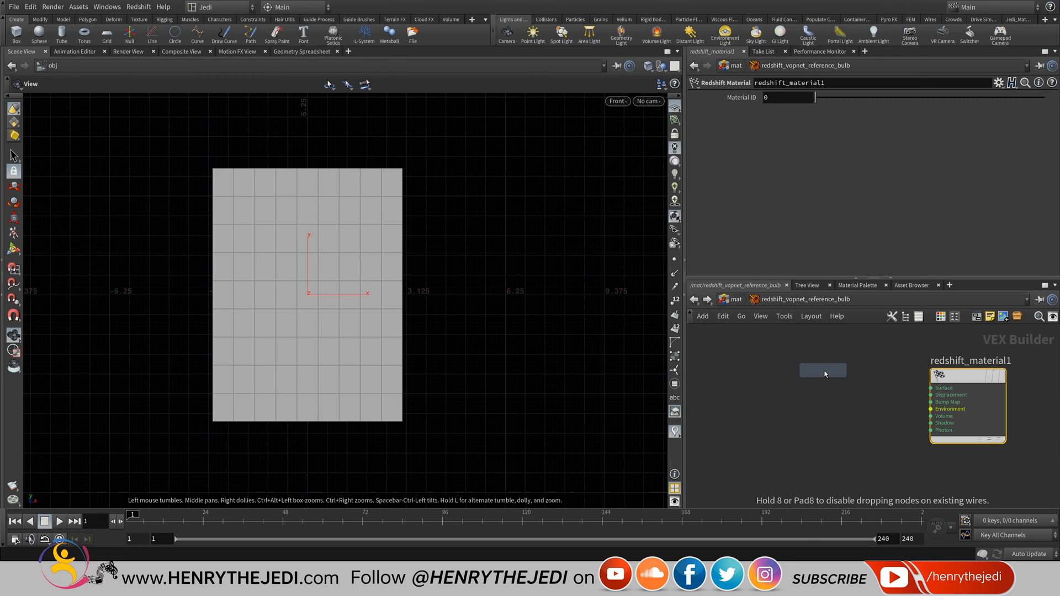
click(825, 374)
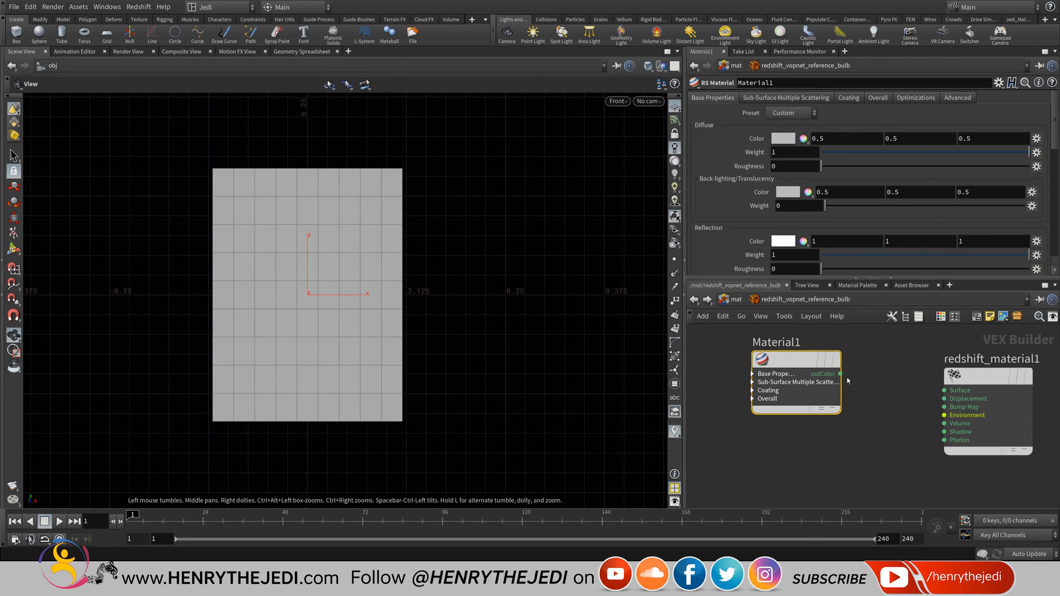
Add an RS Texture node beside the Material1 node.
middle_drag(734, 388, 846, 386)
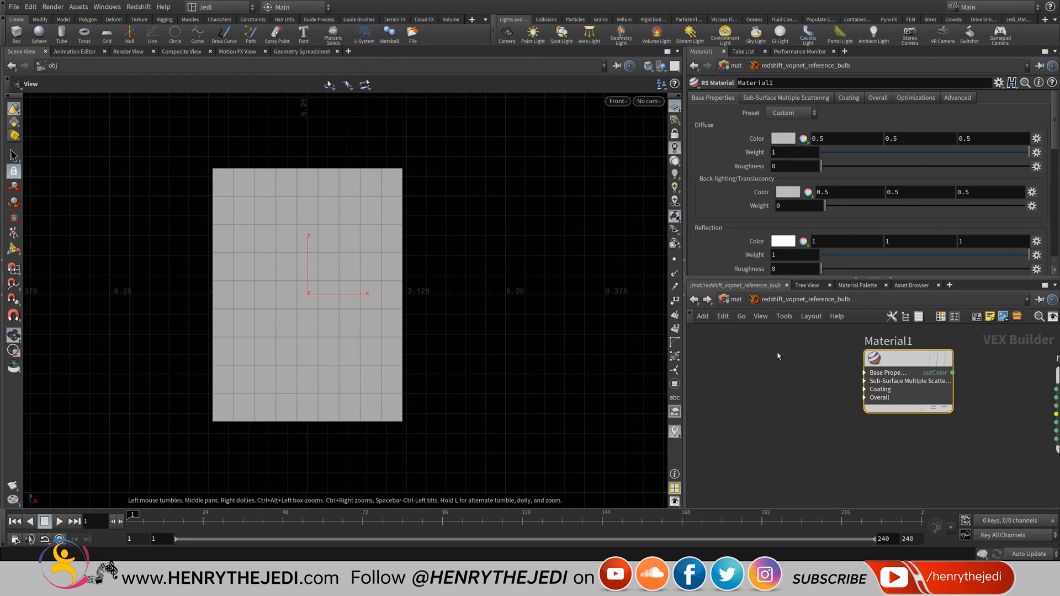
key(Tab)
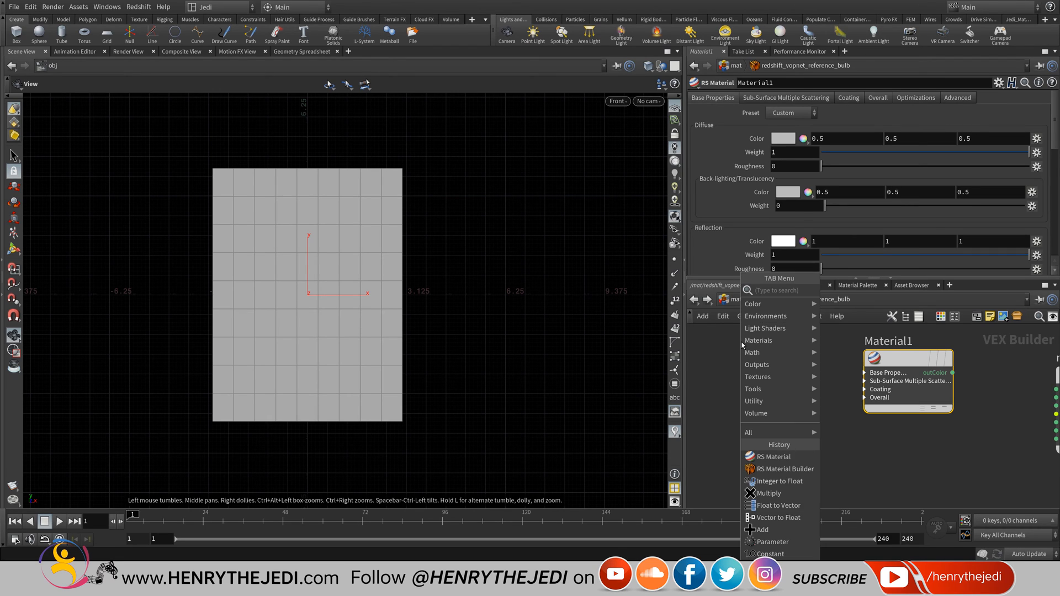
mouse_move(771, 384)
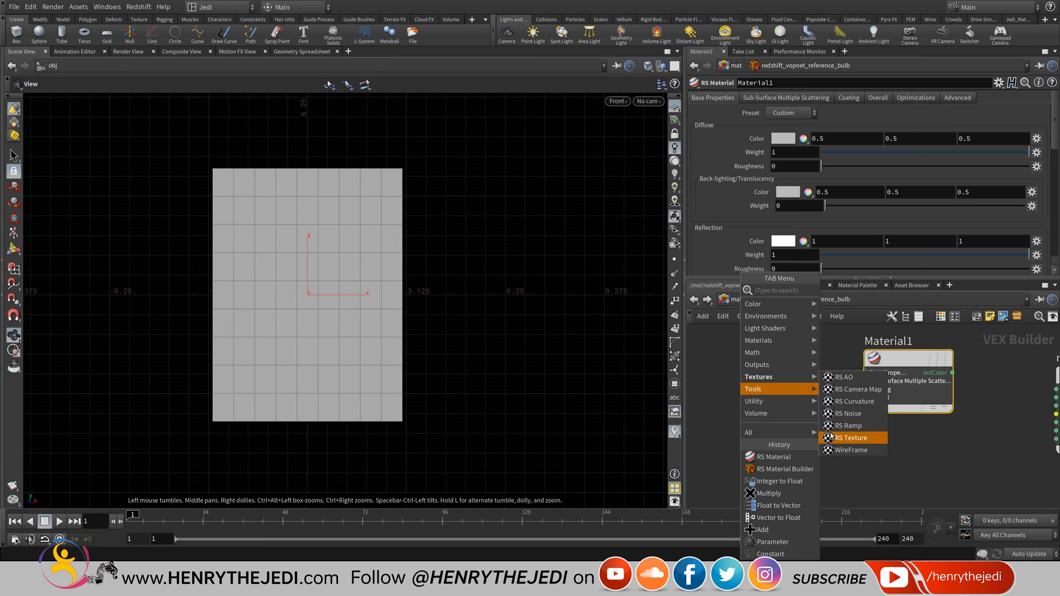
click(844, 438)
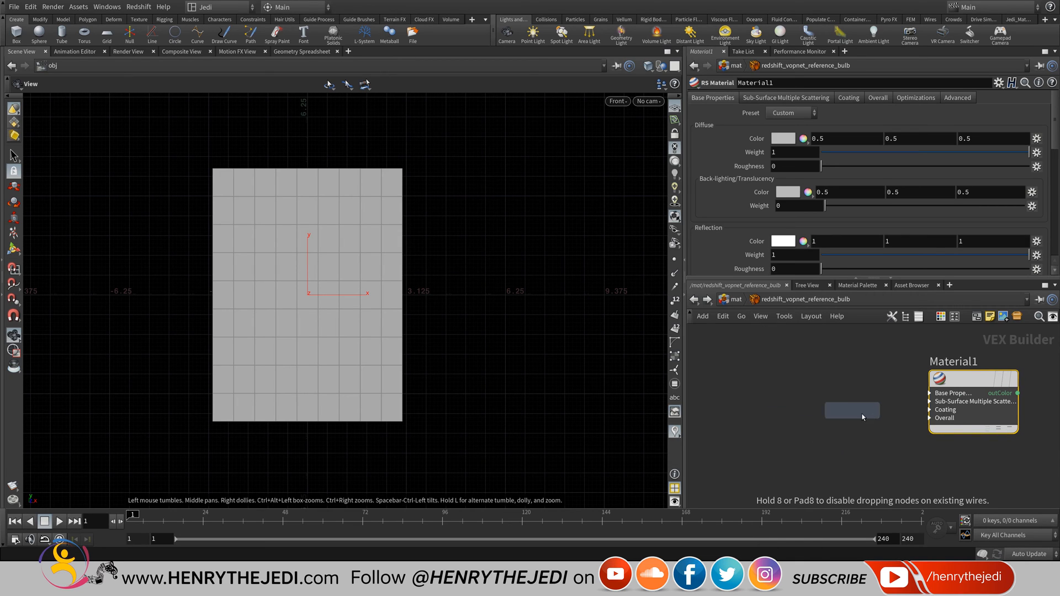
click(823, 381)
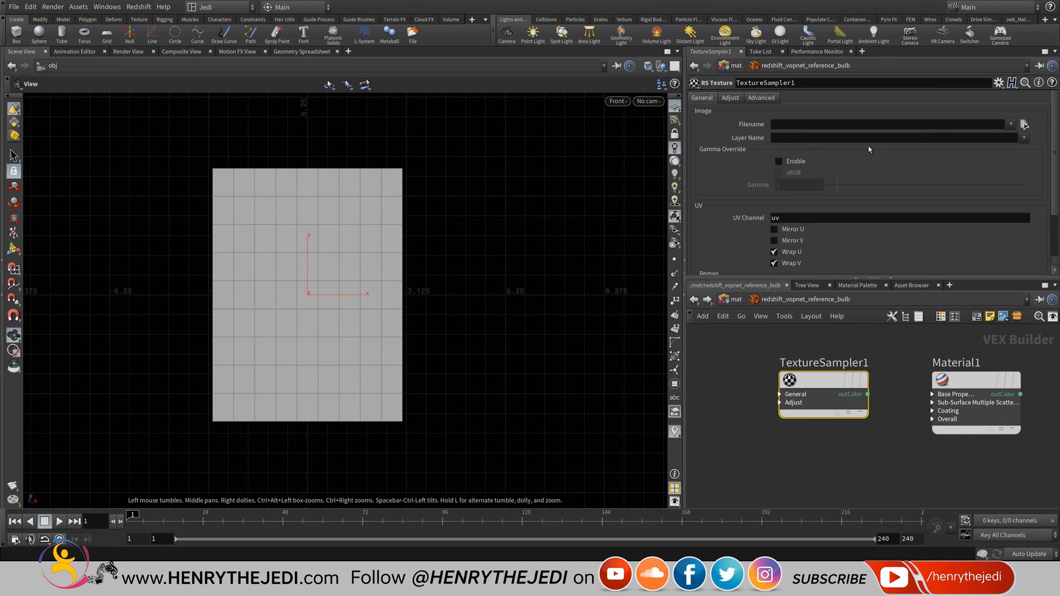
Copy the material builder's Texture To Load parameter and paste it as a relative reference into TextureSampler1's Filename.
click(736, 300)
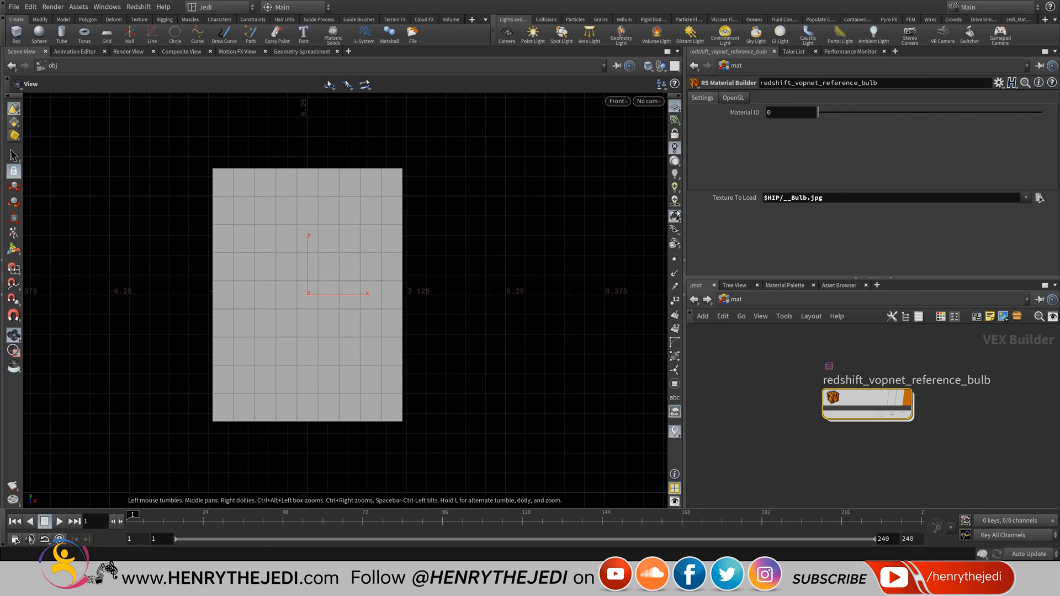
right_click(843, 197)
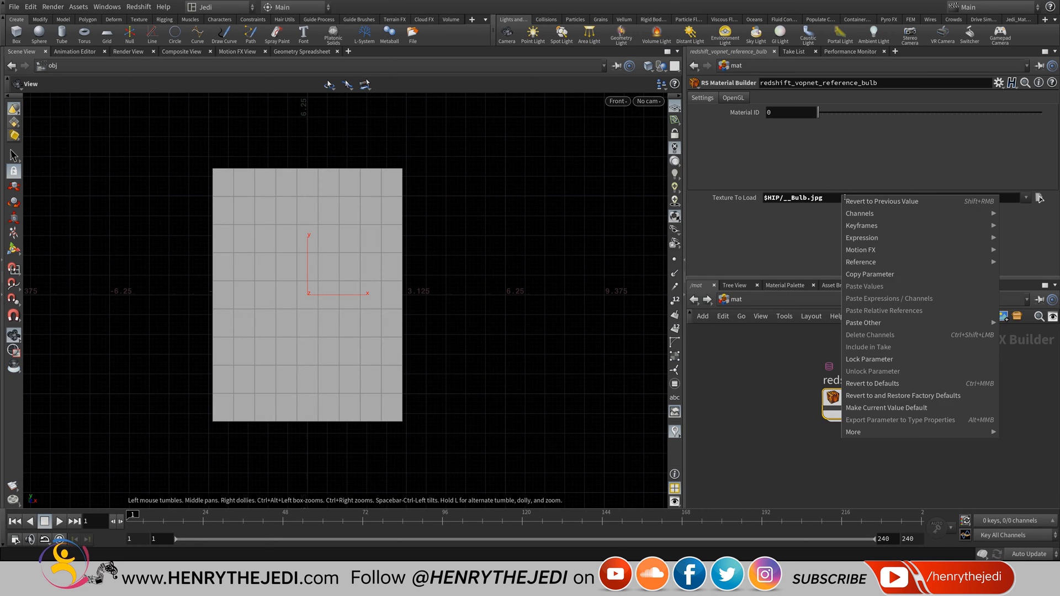
click(890, 275)
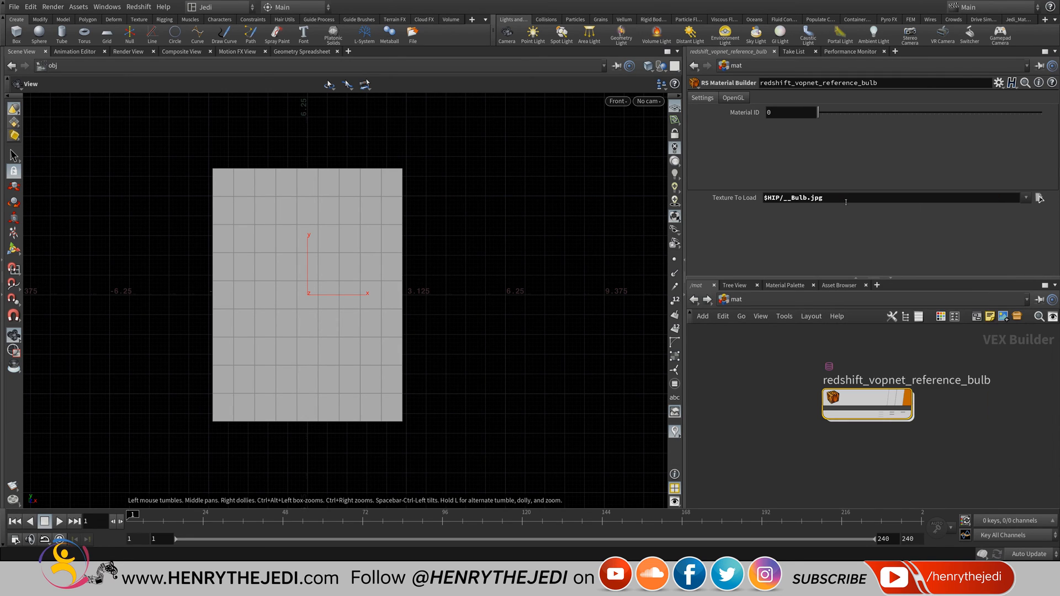
double_click(856, 402)
mouse_move(804, 385)
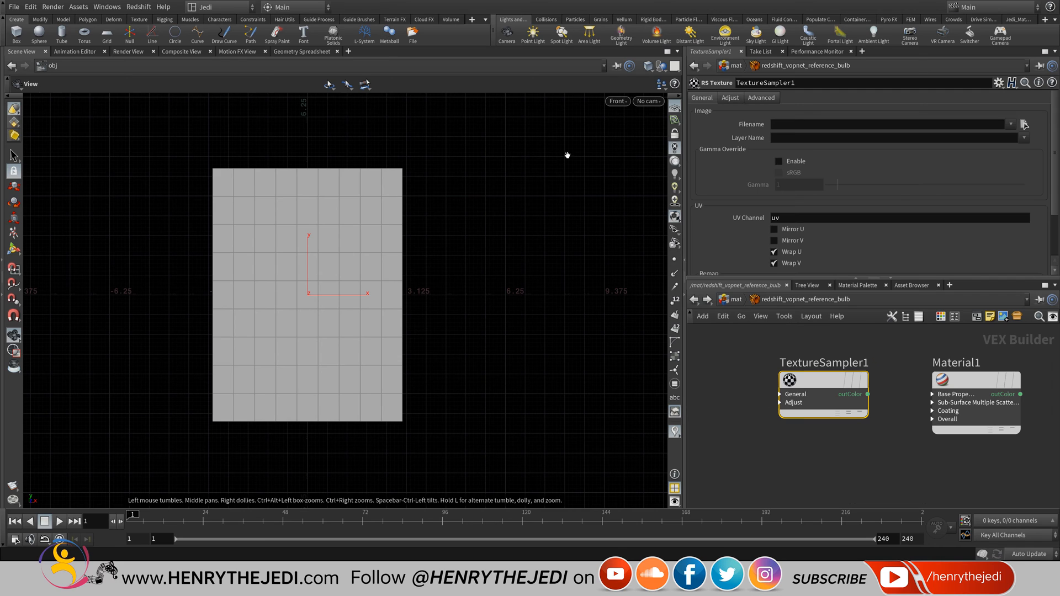
right_click(804, 124)
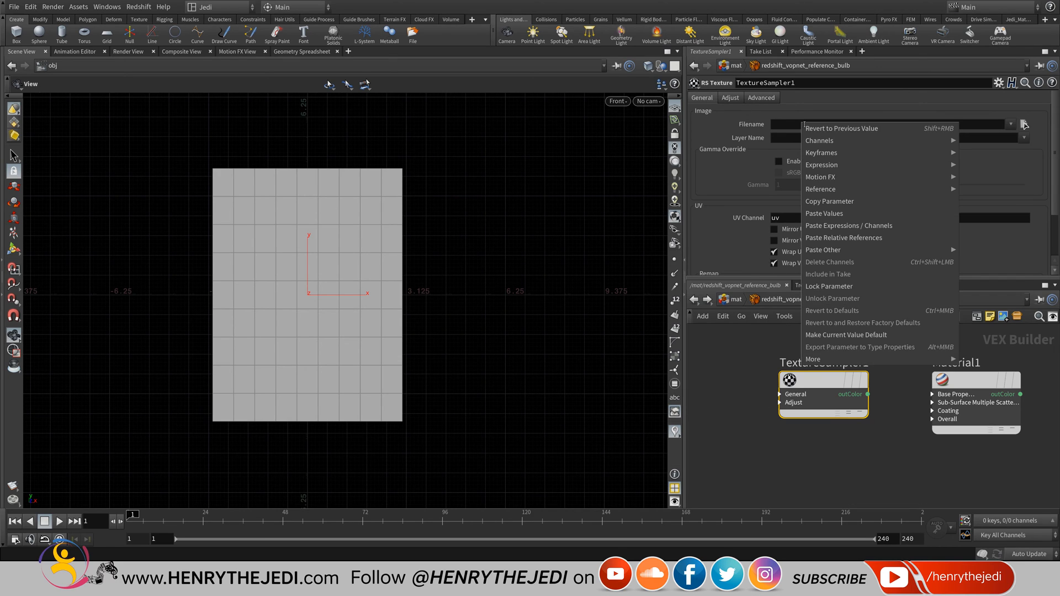
click(839, 241)
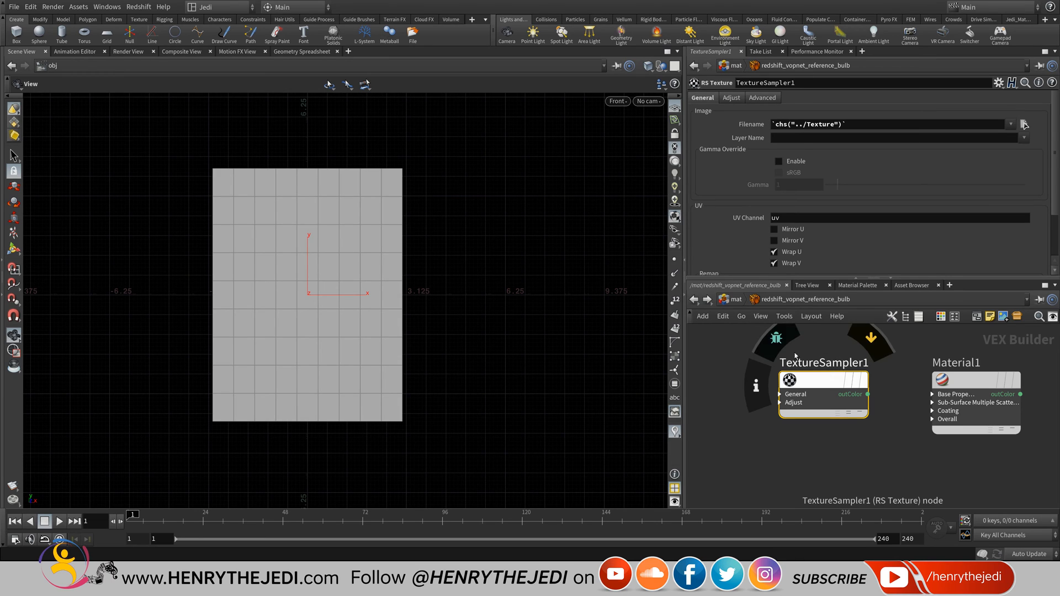
Compare the material builder's Texture To Load parameter with the reference expression in TextureSampler1's Filename.
click(737, 300)
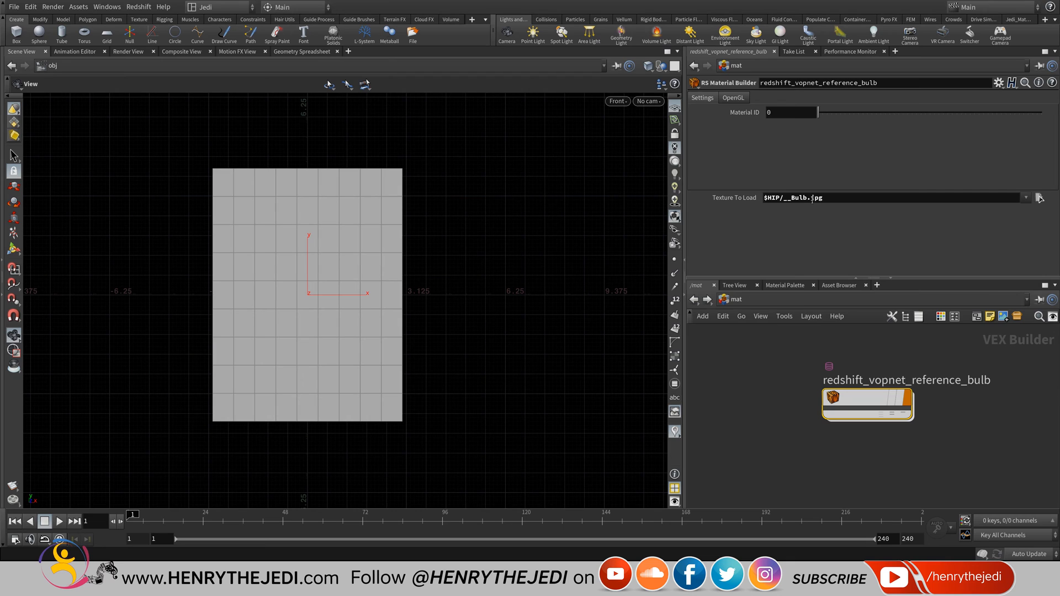
double_click(858, 406)
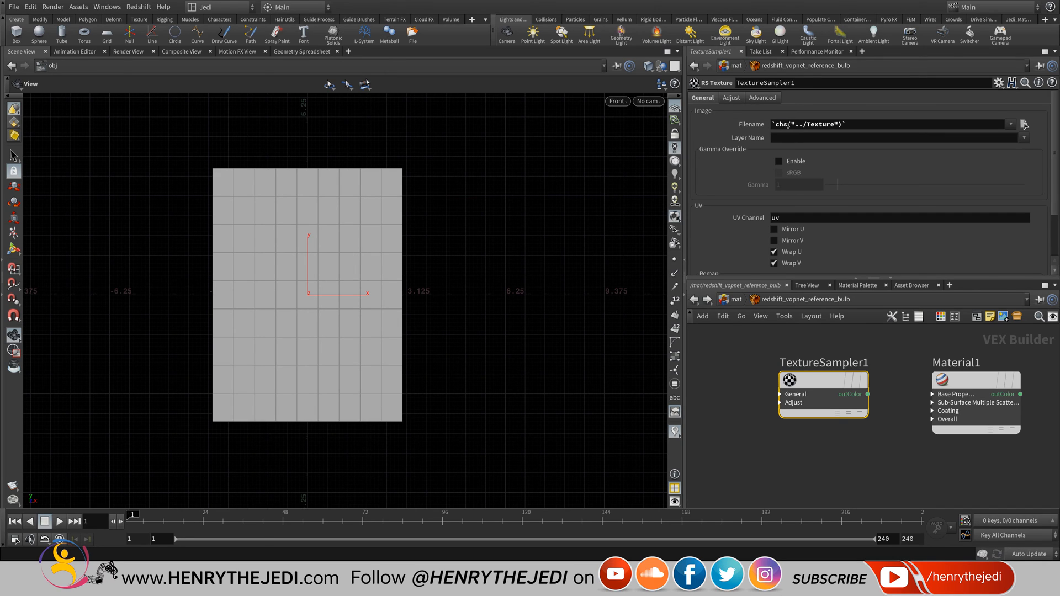
click(788, 124)
drag(804, 125, 839, 125)
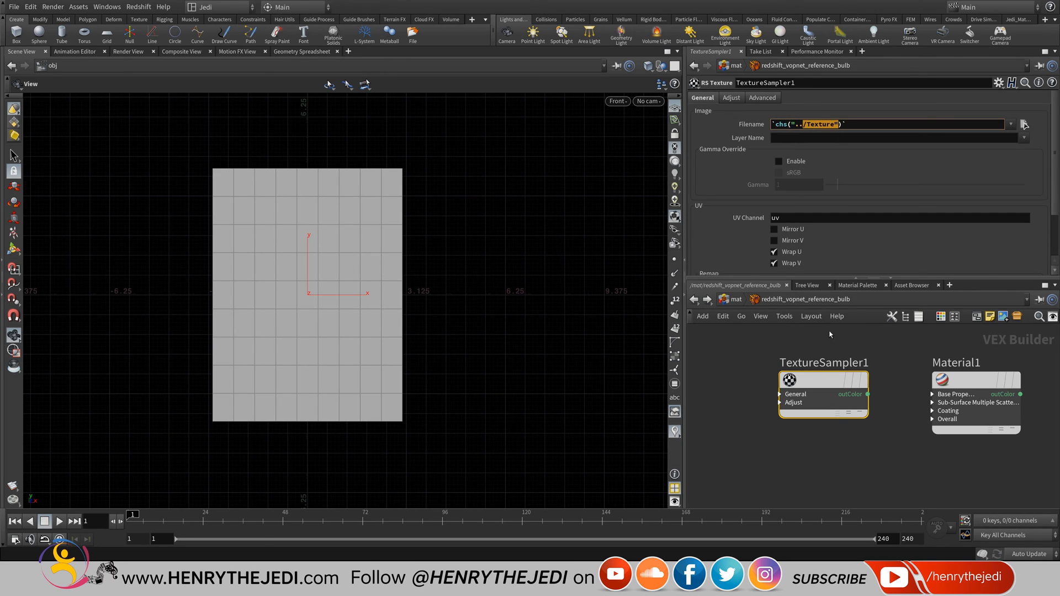
key(u)
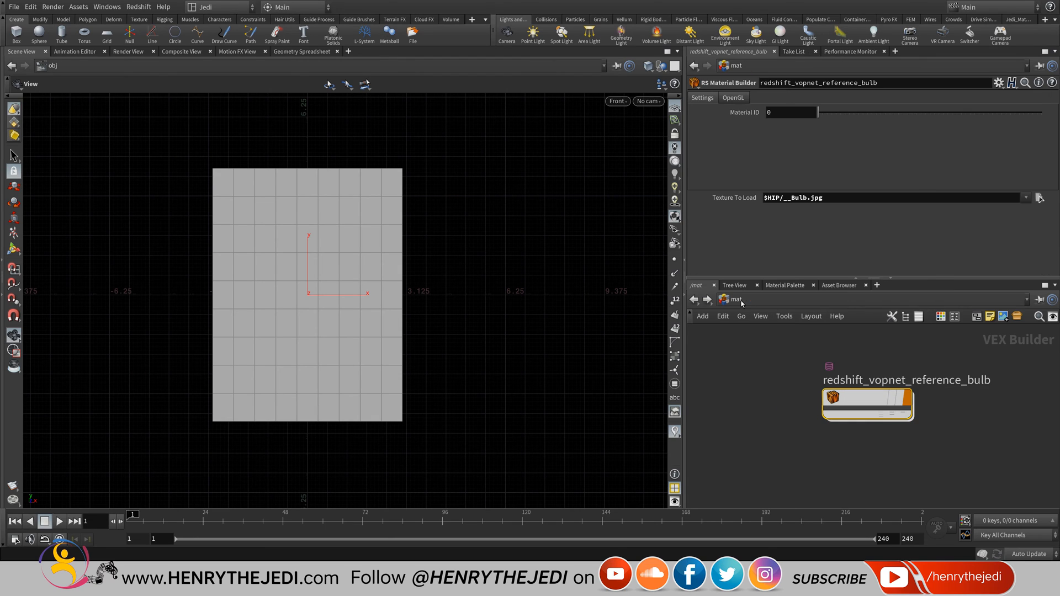
Rename the material builder's Texture parameter to Texture_To_Load in its parameter interface and accept the change.
click(998, 83)
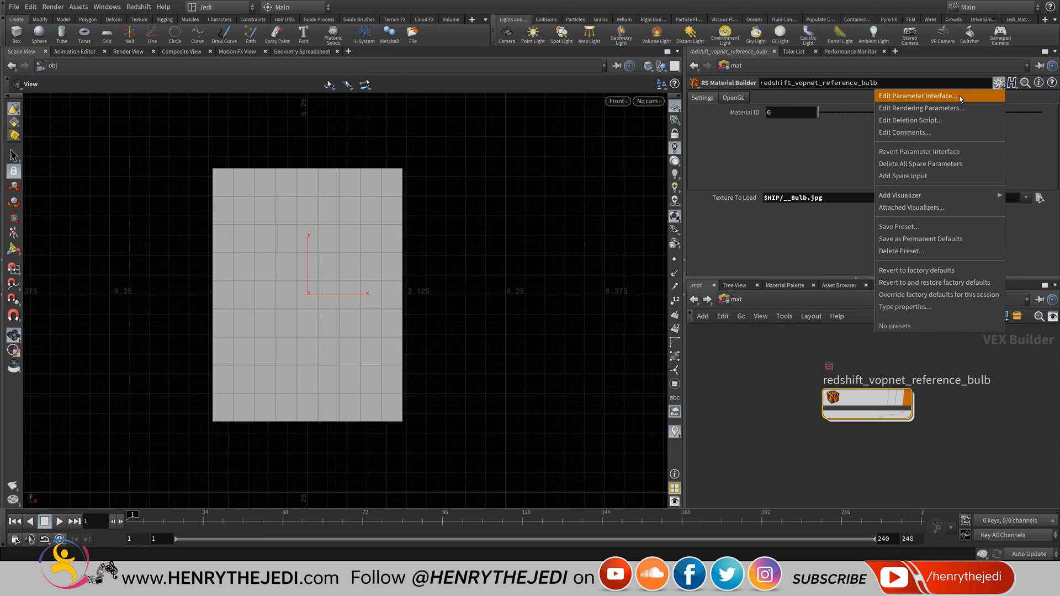
click(938, 95)
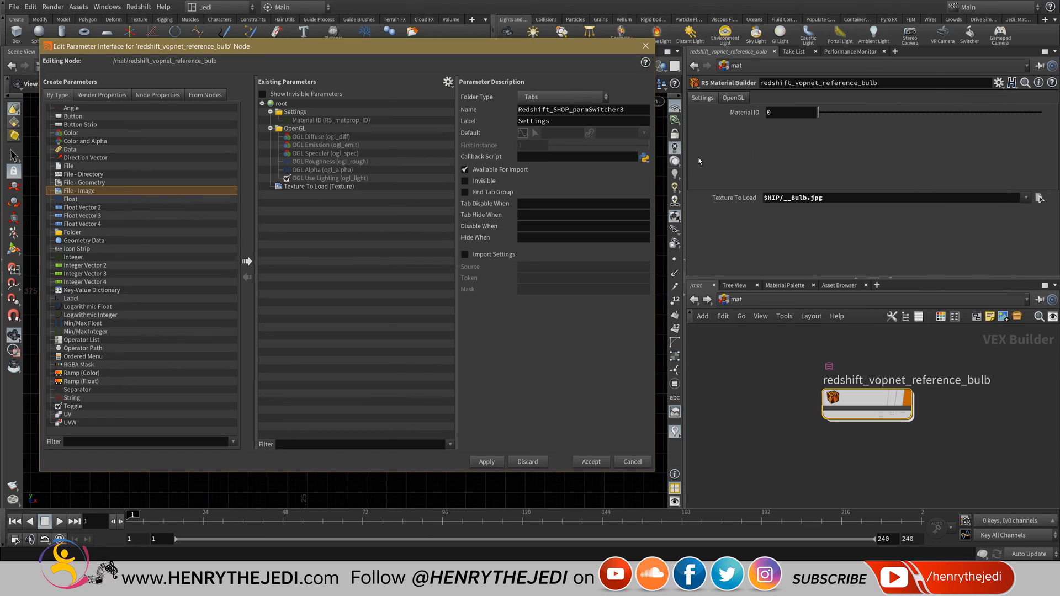
click(317, 187)
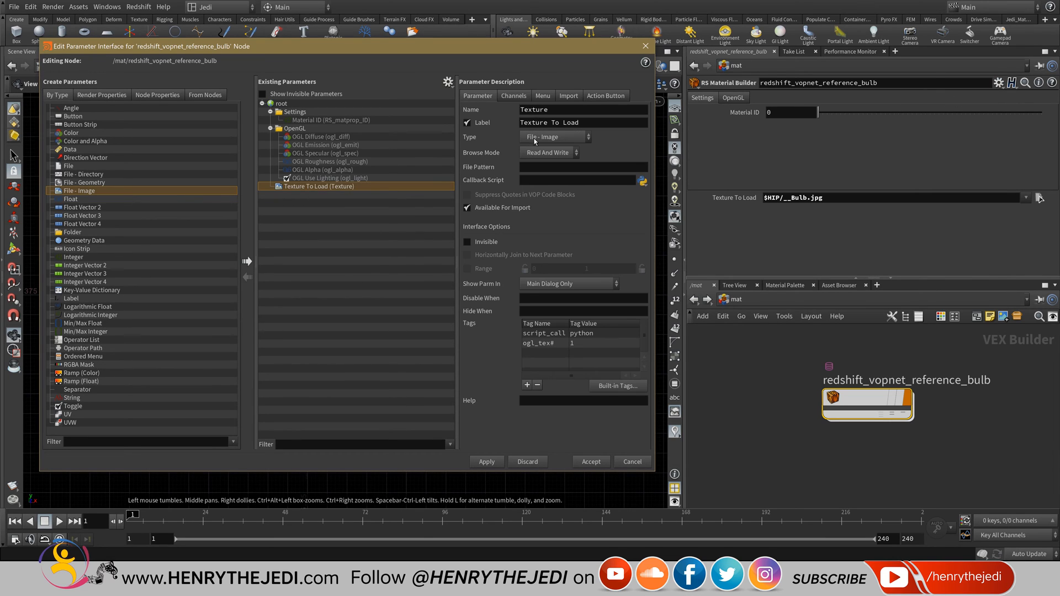
click(551, 109)
text(_To_Load)
click(484, 462)
click(577, 464)
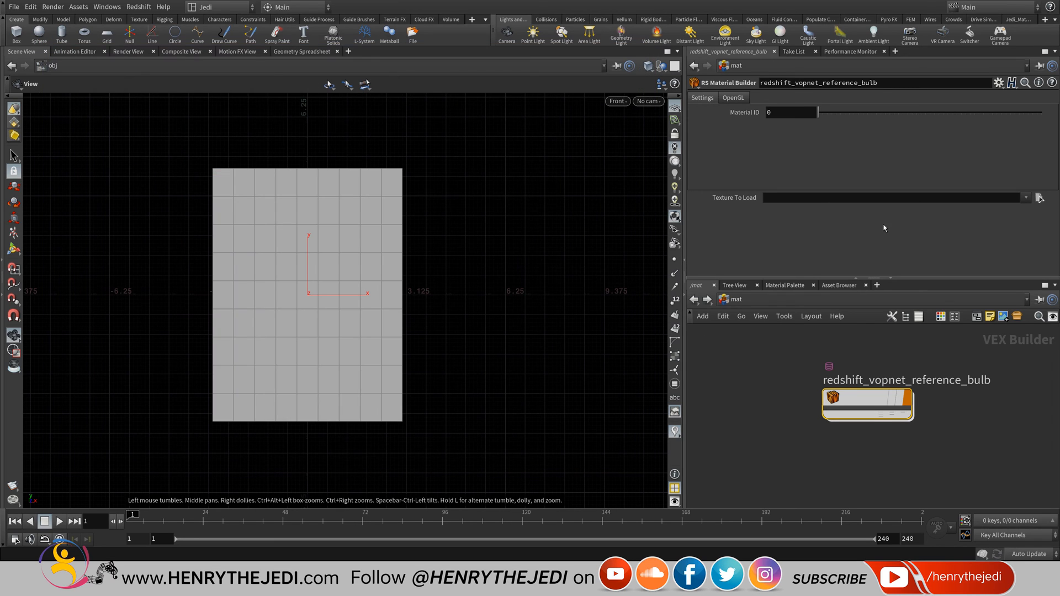
Load __Bulb.jpg into Texture To Load again, check TextureSampler1's Filename reference, and save the scene.
click(1039, 198)
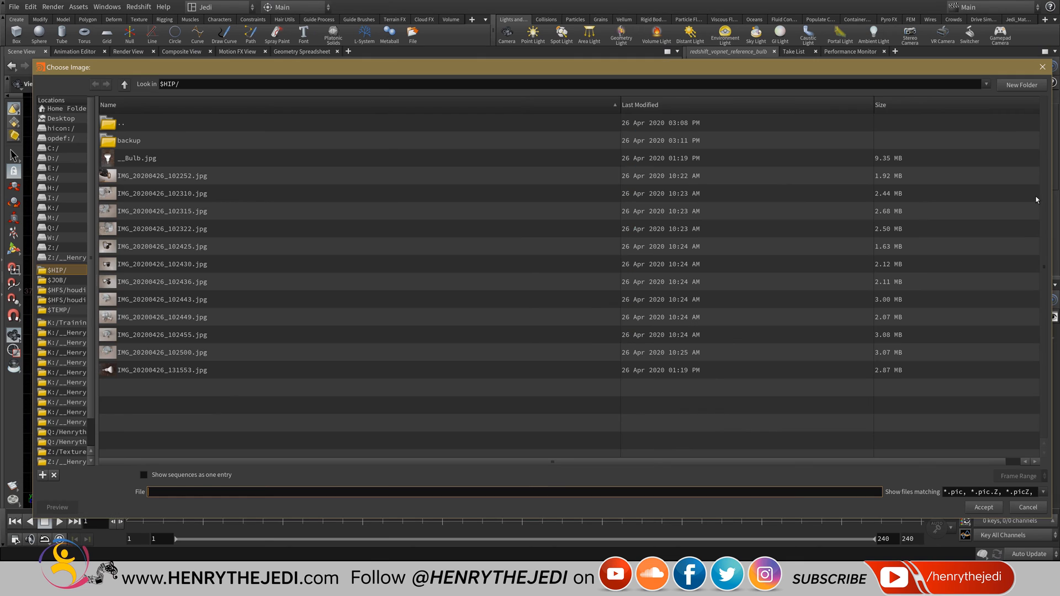
double_click(137, 159)
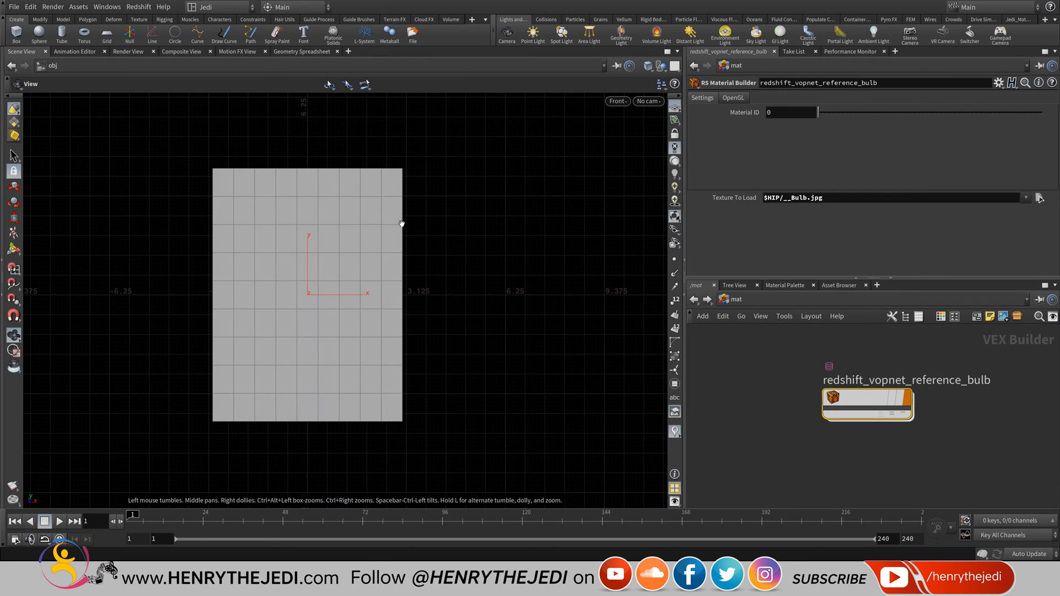
double_click(867, 404)
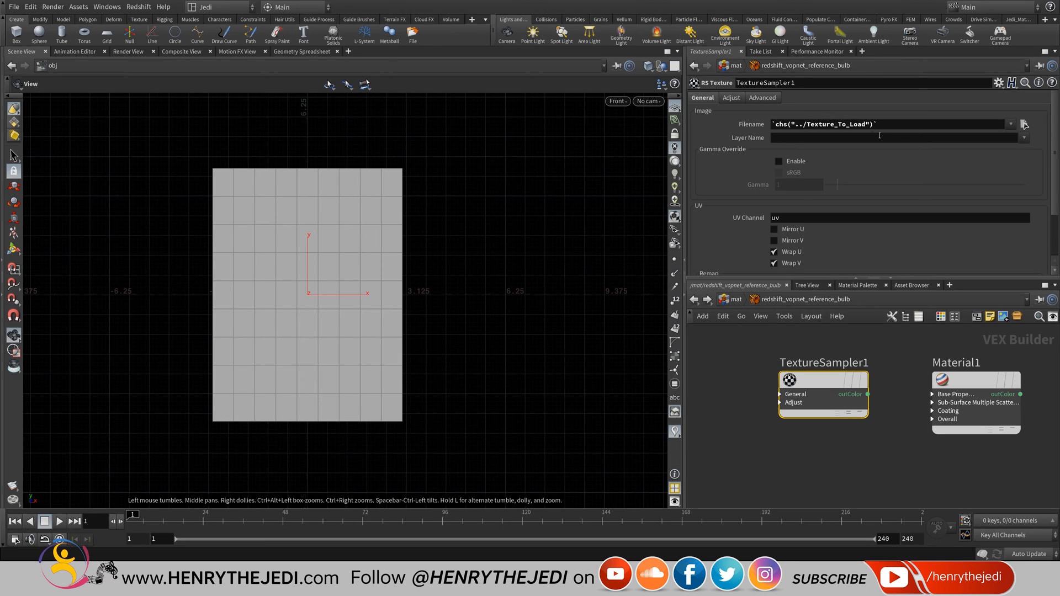
key(ctrl+s)
click(738, 299)
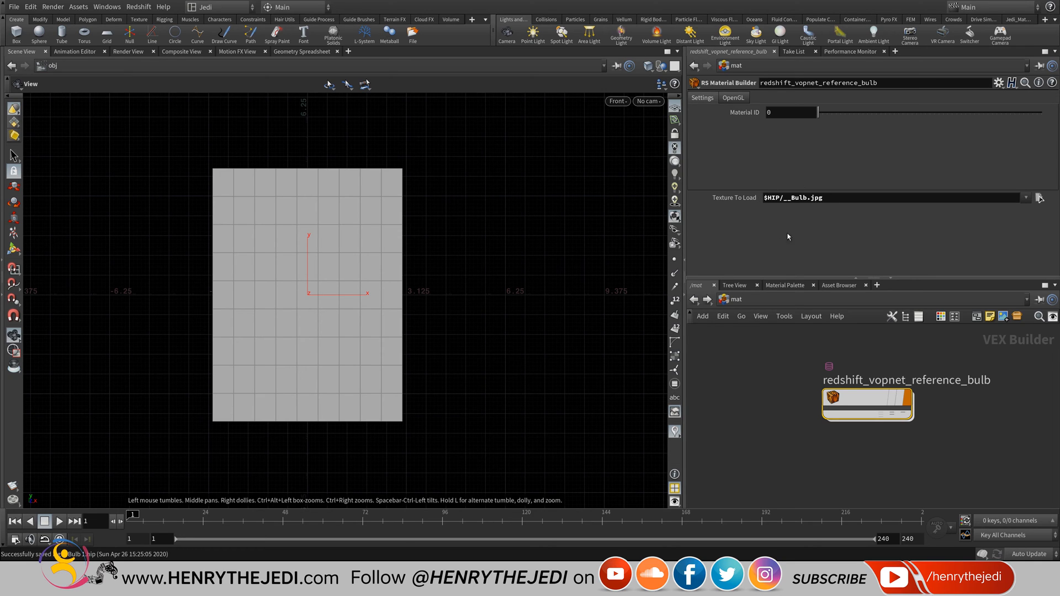
double_click(853, 420)
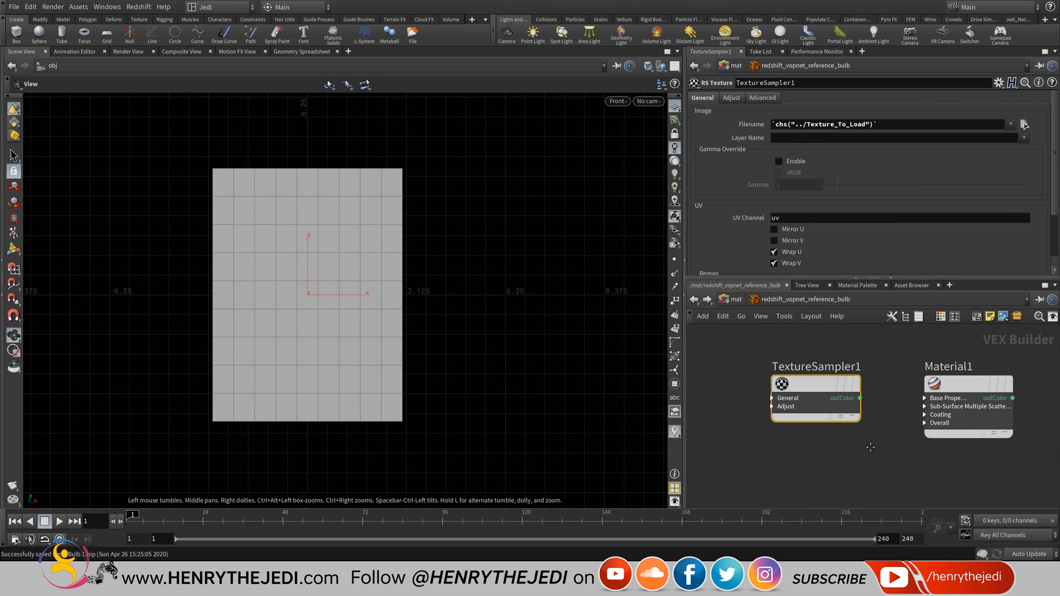
Expand the Base Properties inputs on the Material1 node.
click(920, 398)
mouse_move(928, 400)
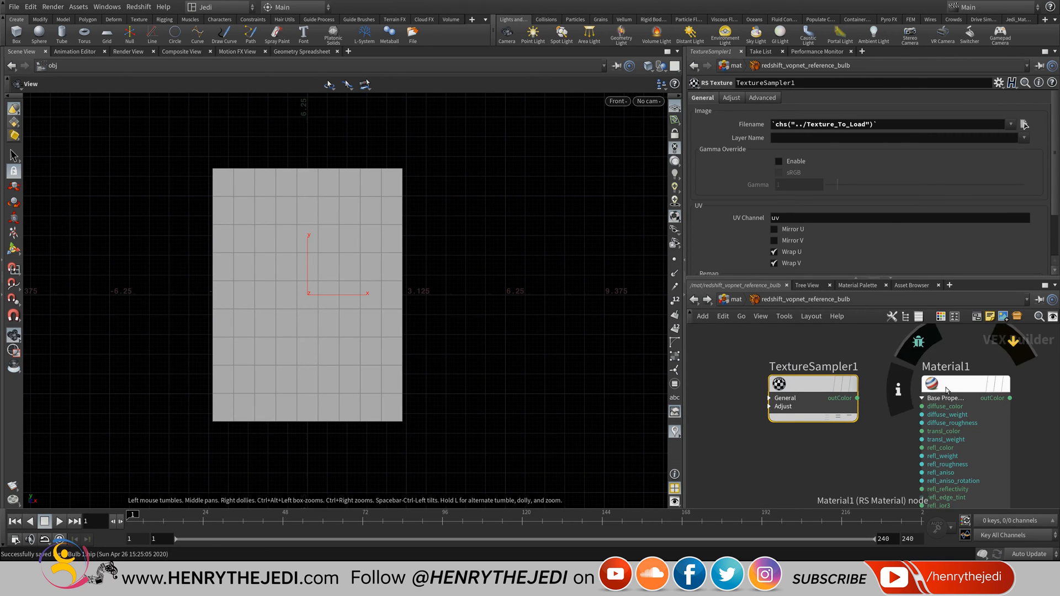
middle_drag(856, 443, 783, 442)
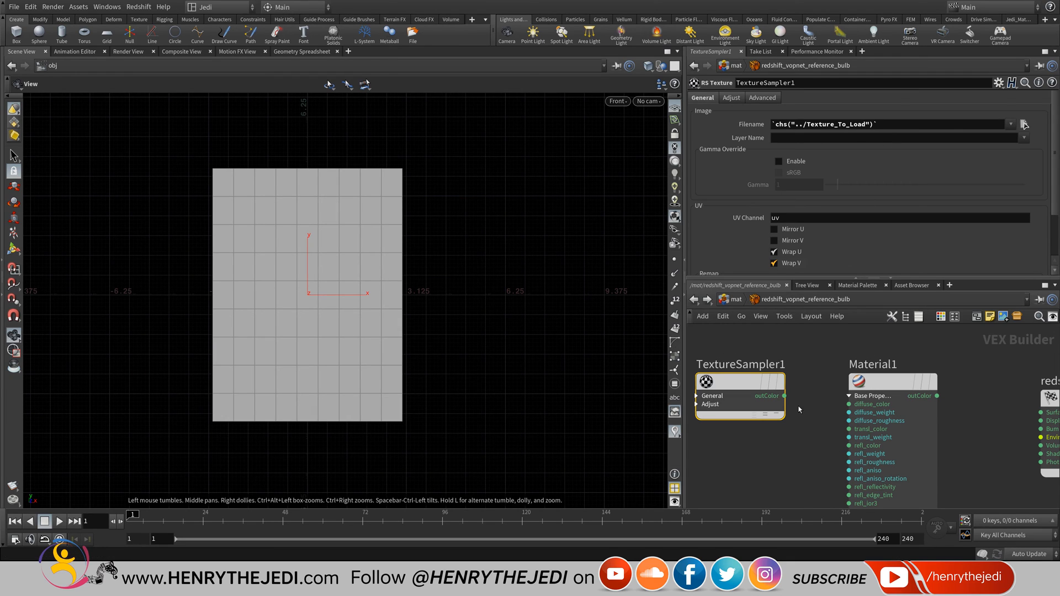
drag(784, 396, 862, 406)
drag(822, 420, 813, 369)
key(Delete)
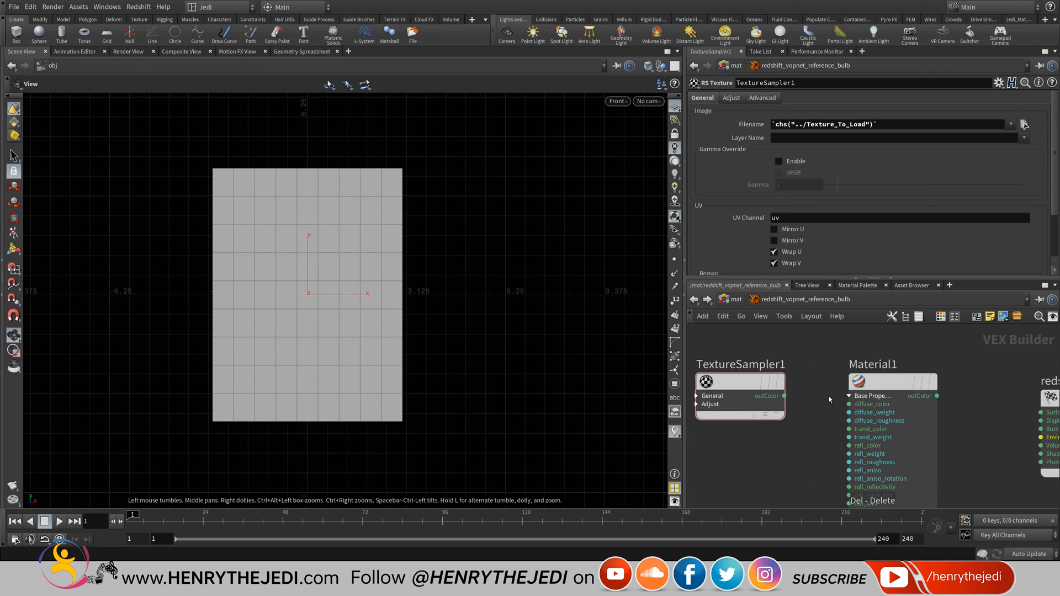
Wire TextureSampler1's outColor output into Material1's diffuse_color input.
click(784, 397)
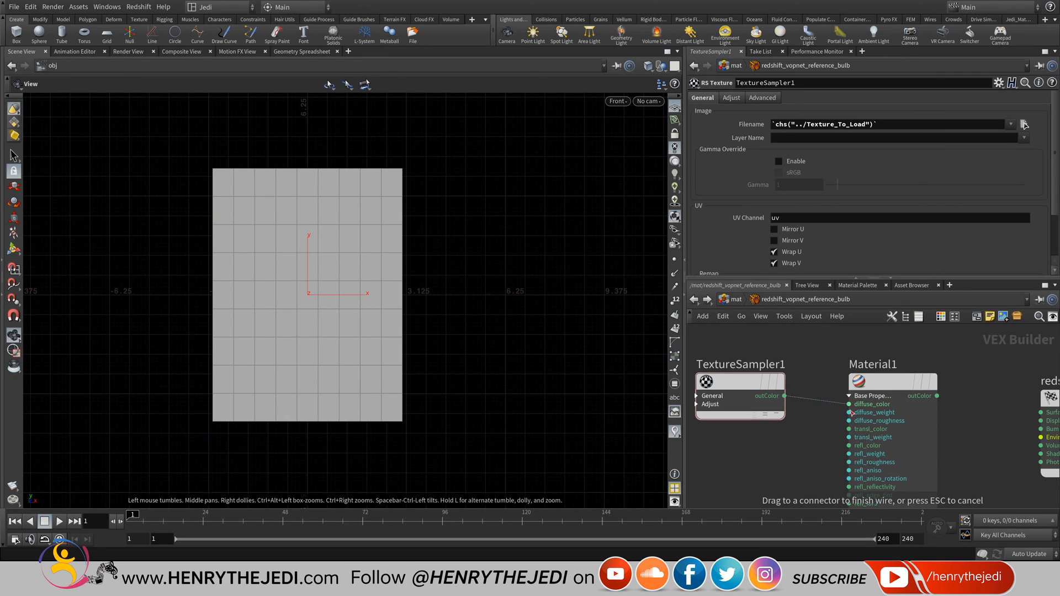
click(851, 453)
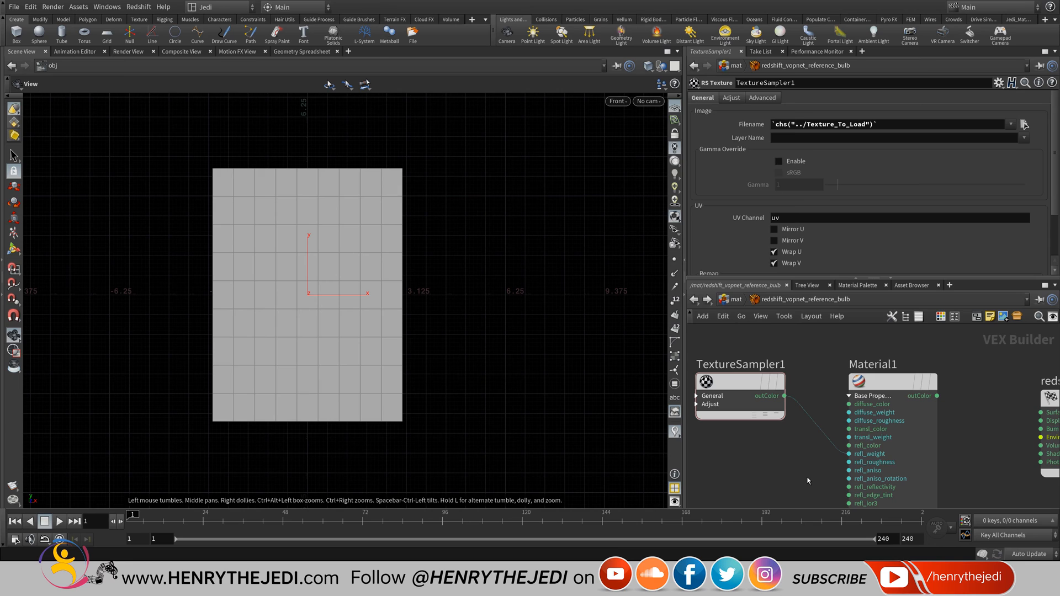
click(837, 451)
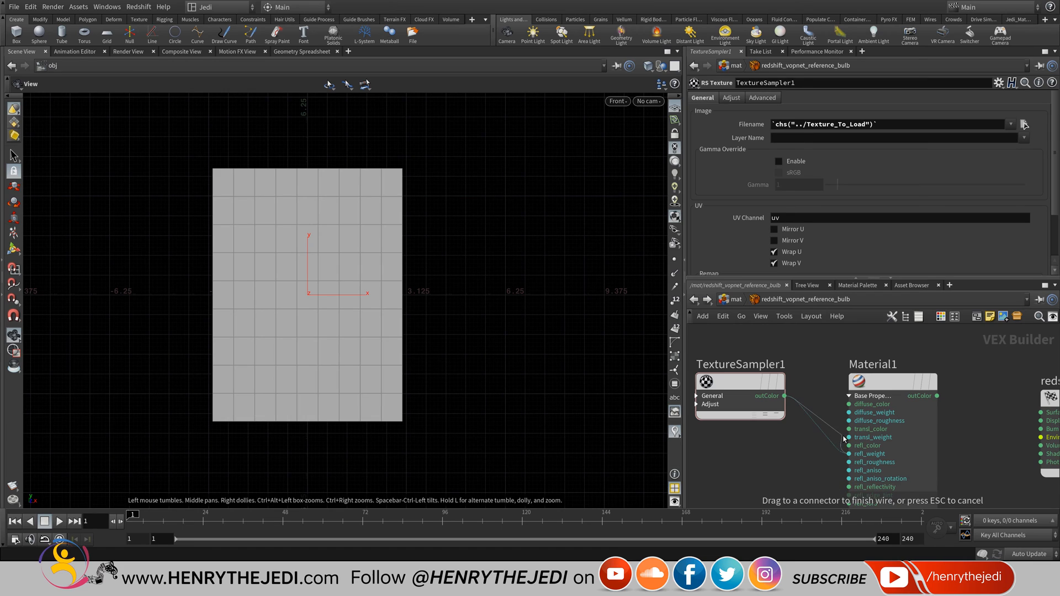
click(856, 407)
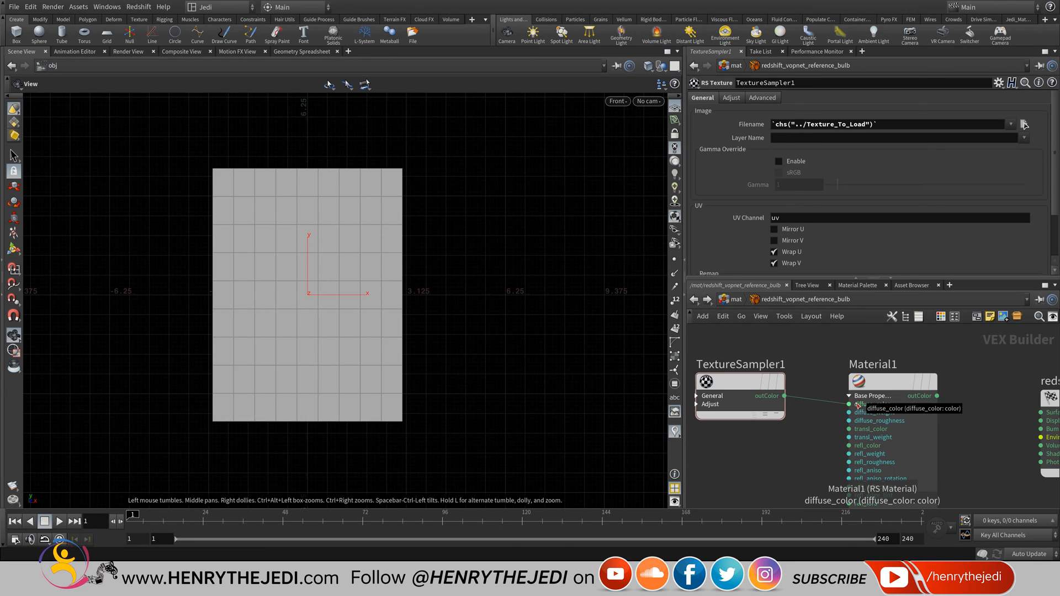
Wire Material1's outColor output into the Surface input of redshift_material1.
middle_drag(933, 417, 852, 400)
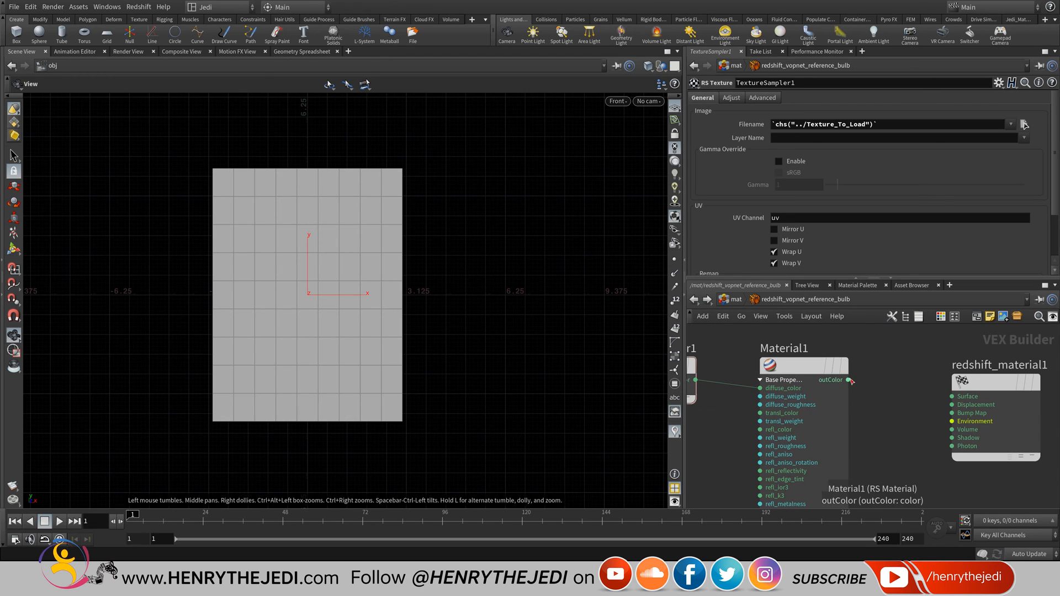
click(848, 379)
click(952, 396)
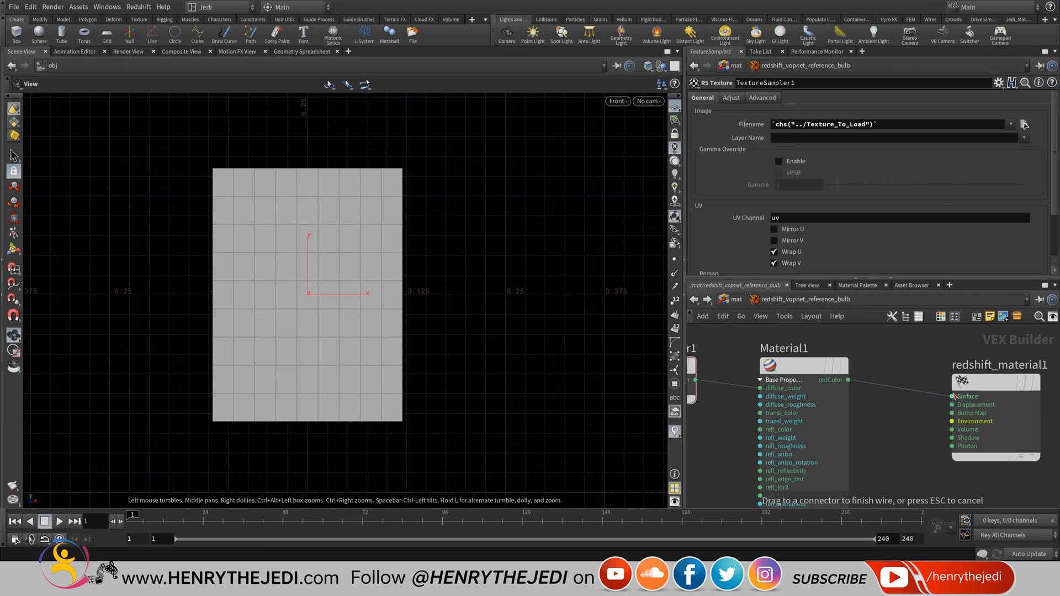
middle_drag(875, 421, 972, 442)
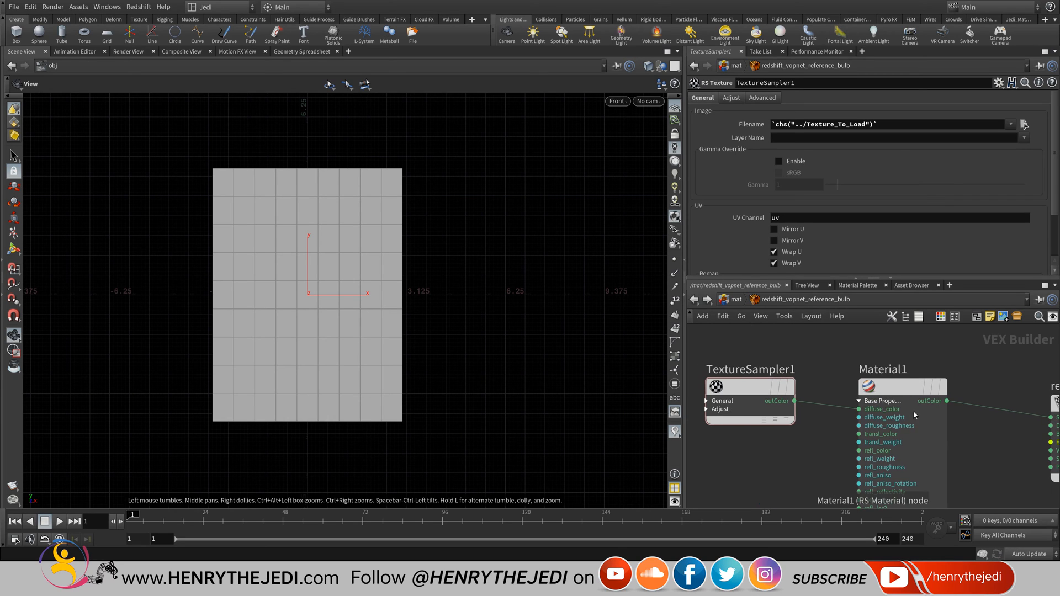
click(900, 386)
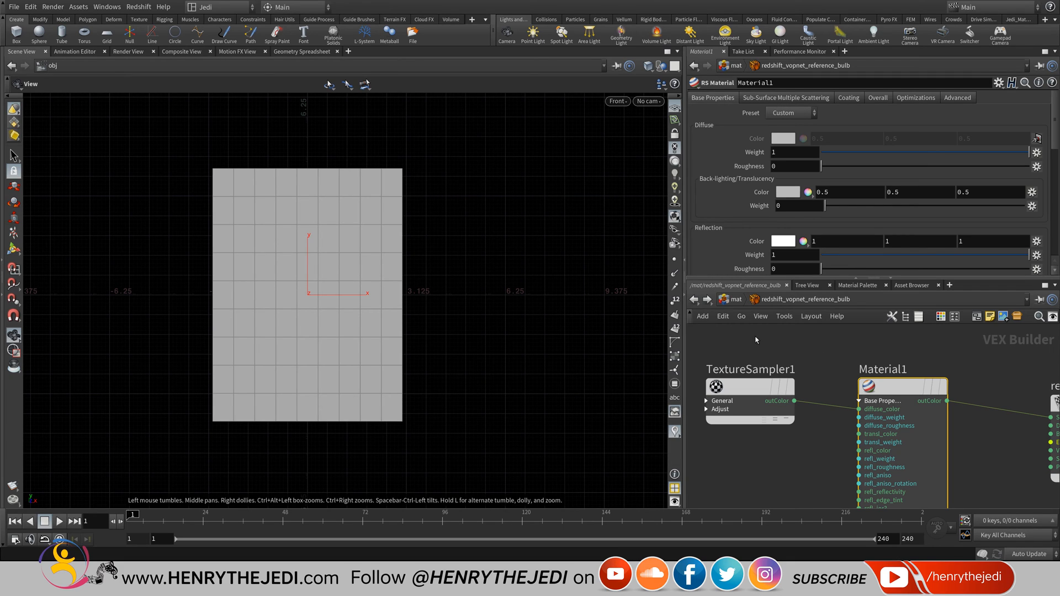
click(748, 381)
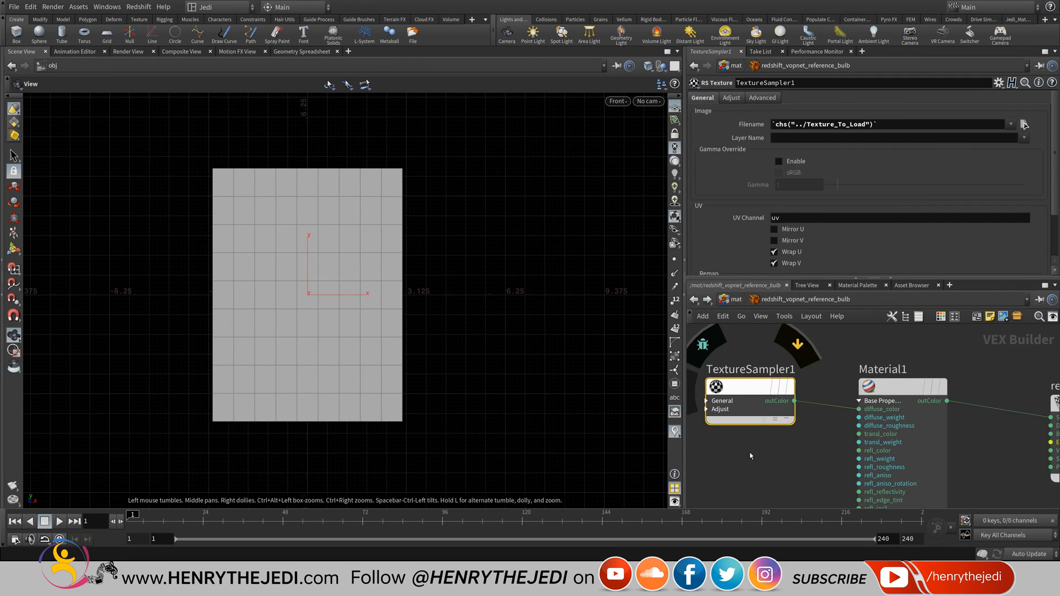
scroll(750, 456, down, 2)
key(Tab)
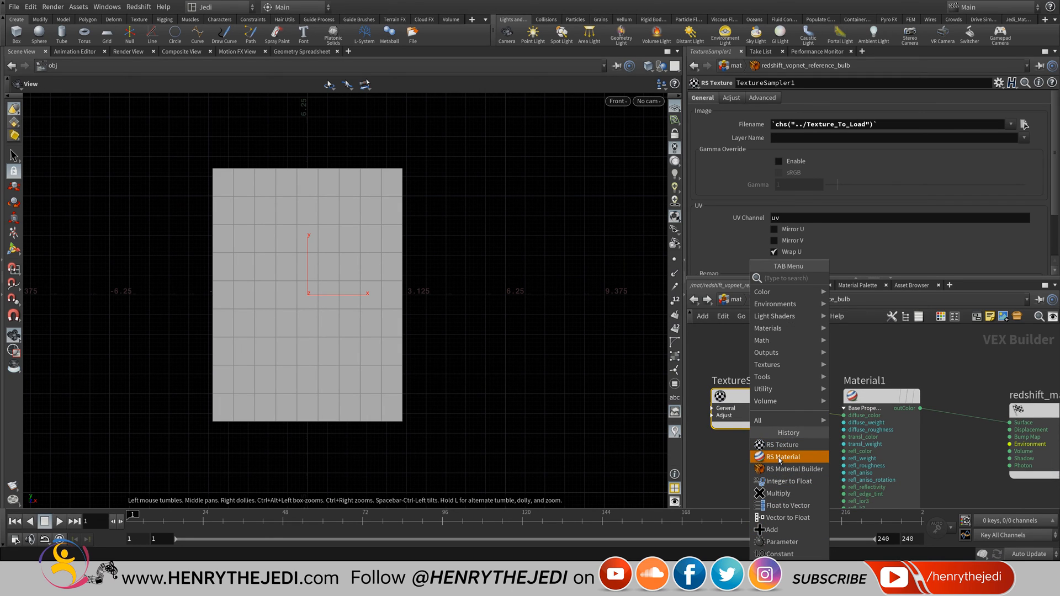
key(Escape)
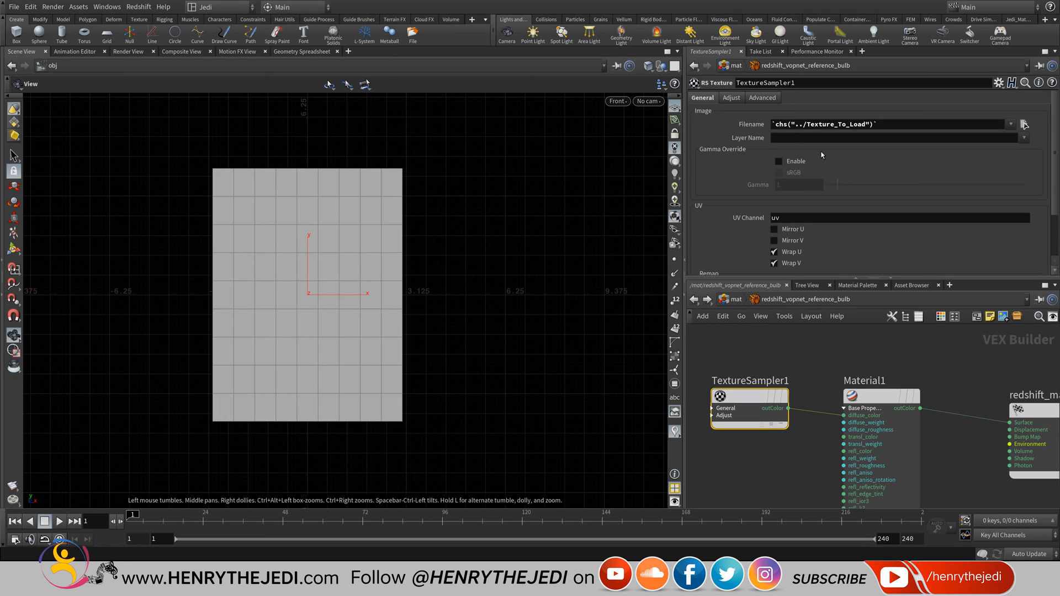
Apply the Paper preset to Material1.
click(885, 396)
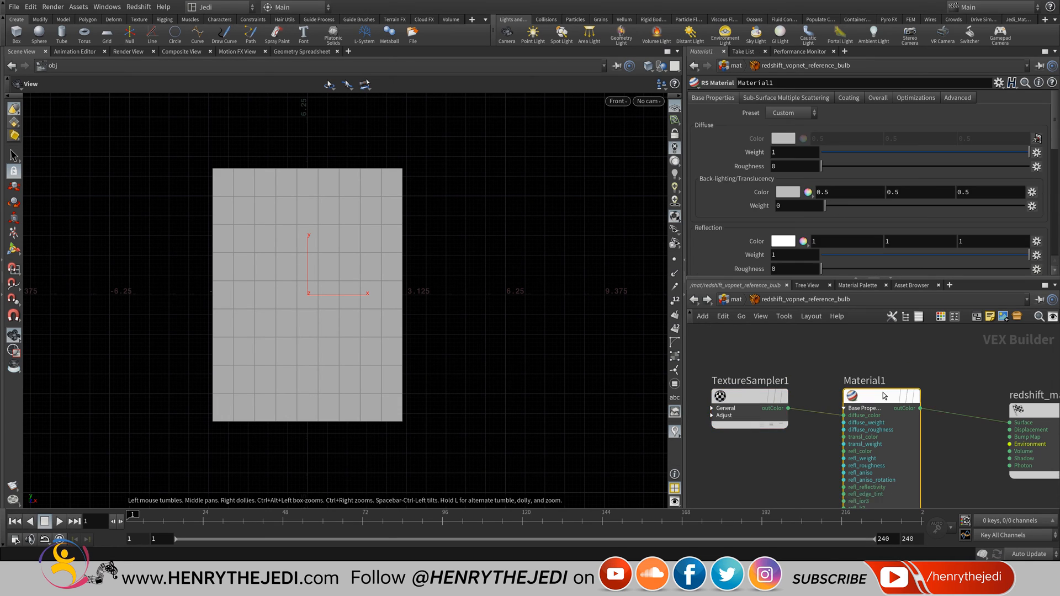
mouse_move(885, 396)
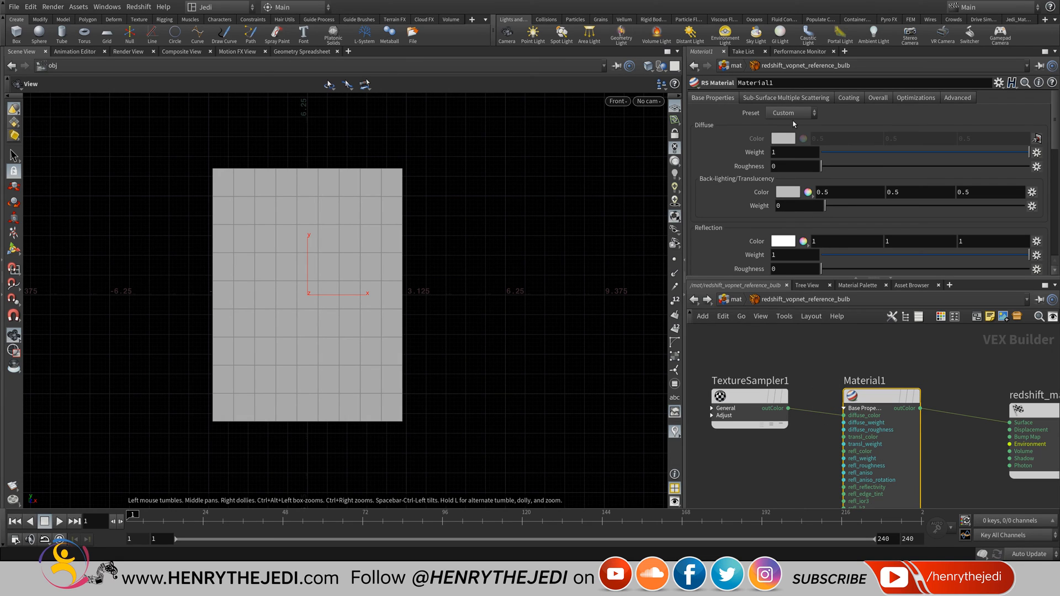
click(795, 113)
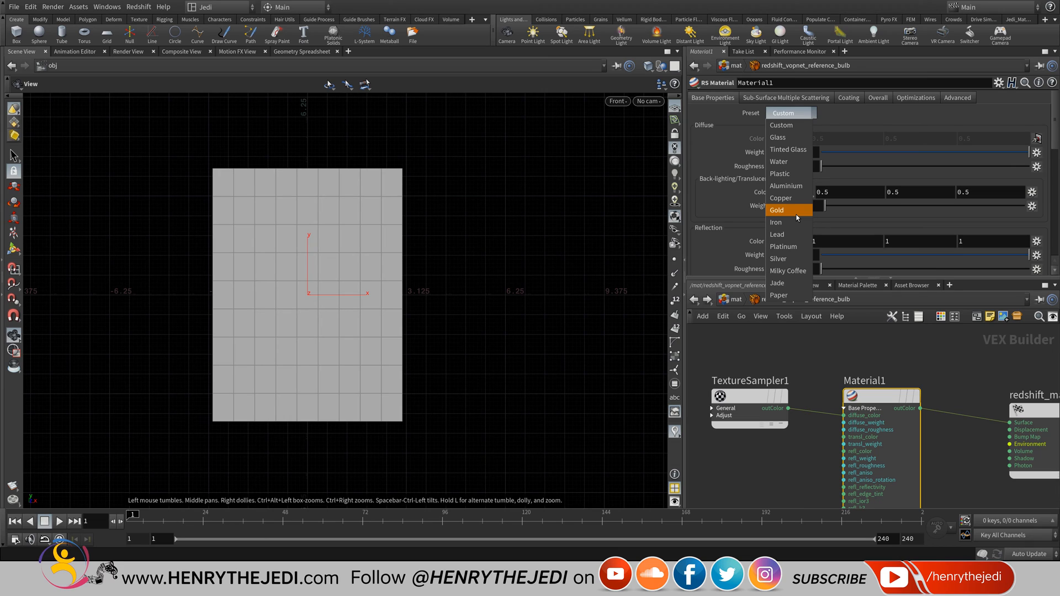
click(858, 129)
click(797, 114)
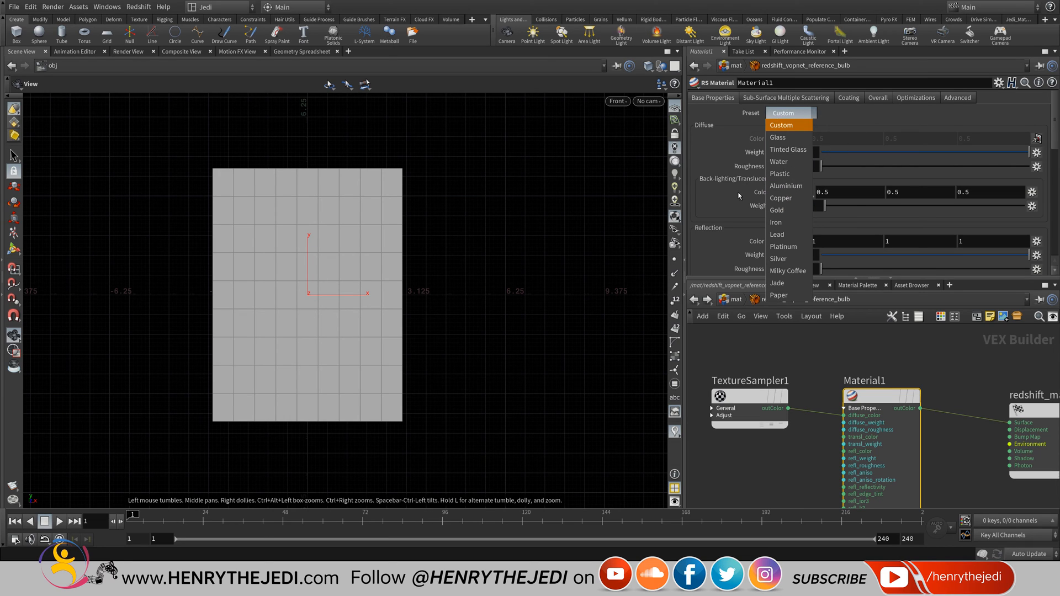
click(801, 296)
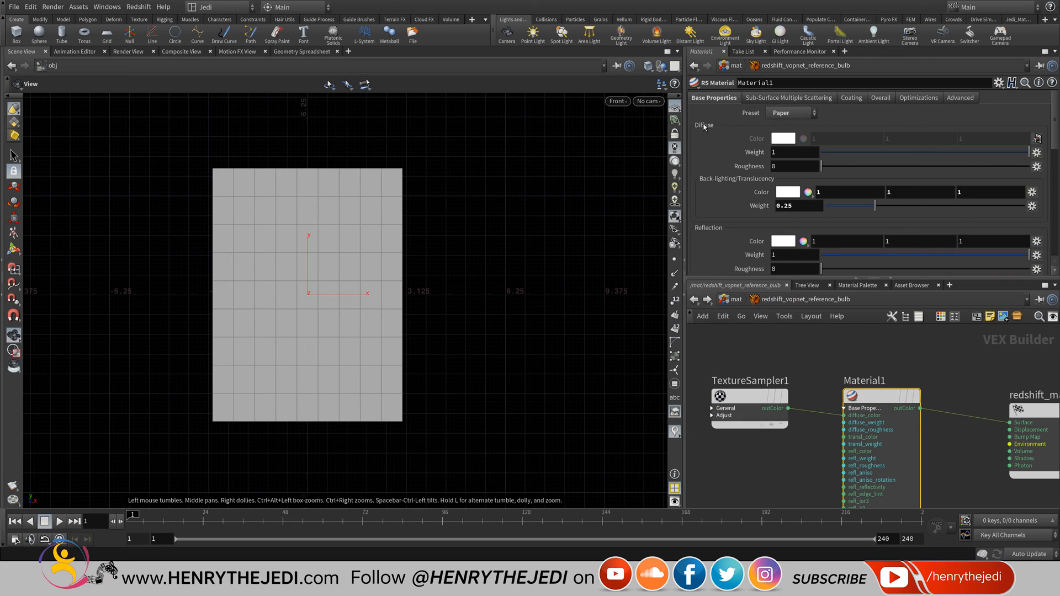
Keep Material1's diffuse weight at 1 and set its reflection weight to 0.
drag(991, 152, 1031, 152)
mouse_move(740, 396)
mouse_down()
mouse_move(732, 367)
mouse_move(739, 394)
mouse_up()
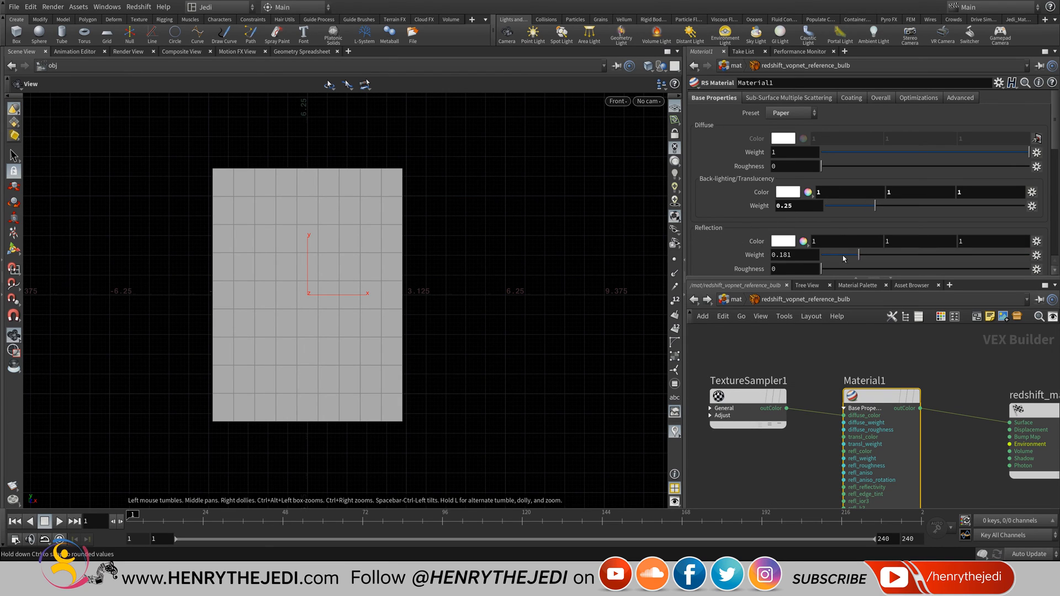
scroll(832, 173, down, 8)
scroll(834, 174, up, 6)
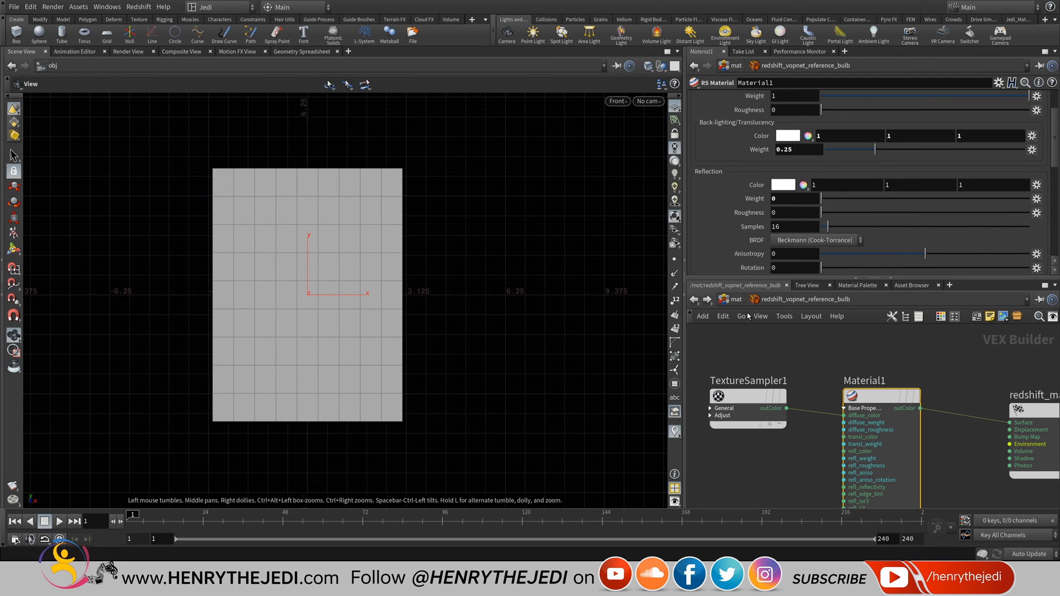
Return to the obj network, enter the Reference_Plane geometry, and save the scene.
click(734, 299)
click(737, 300)
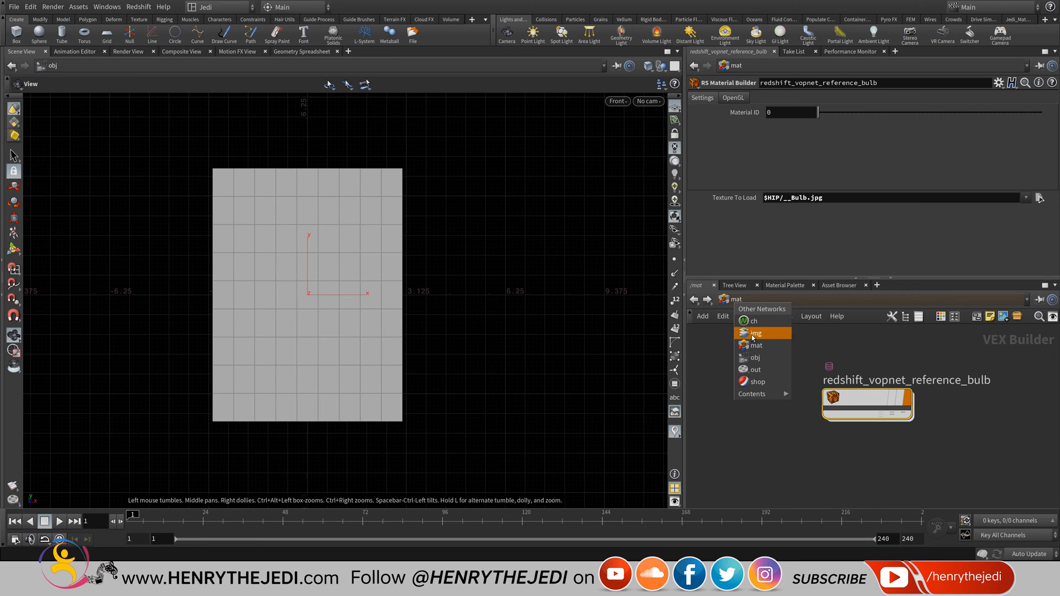
click(754, 357)
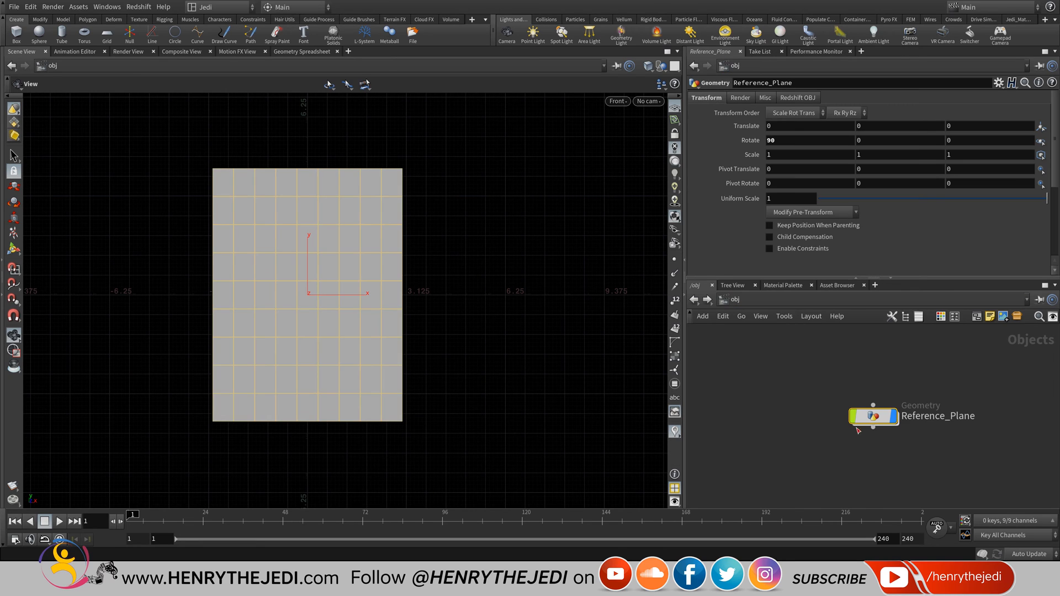
double_click(873, 417)
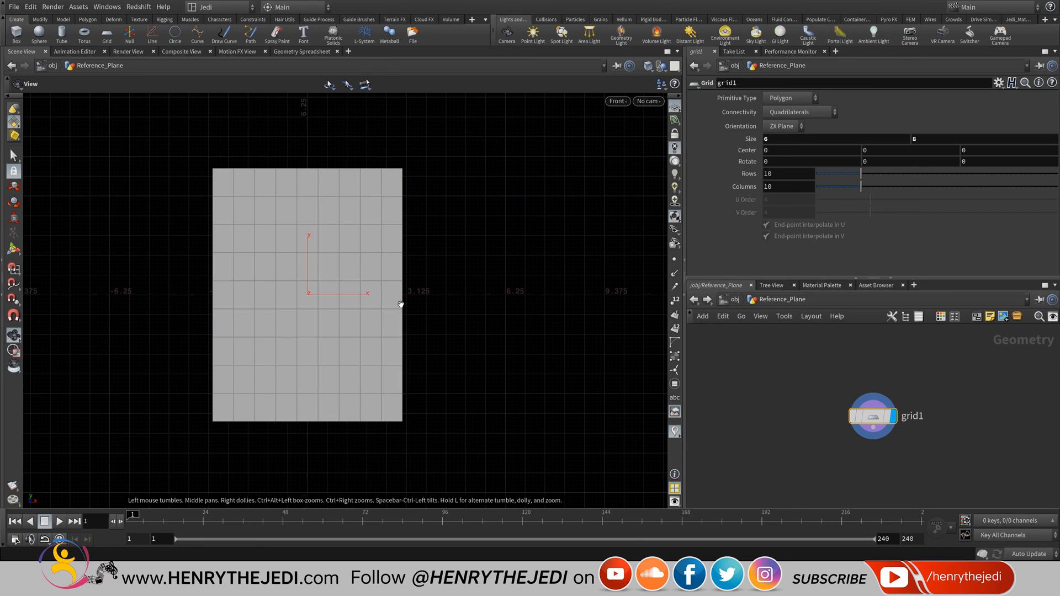
key(ctrl+s)
key(Tab)
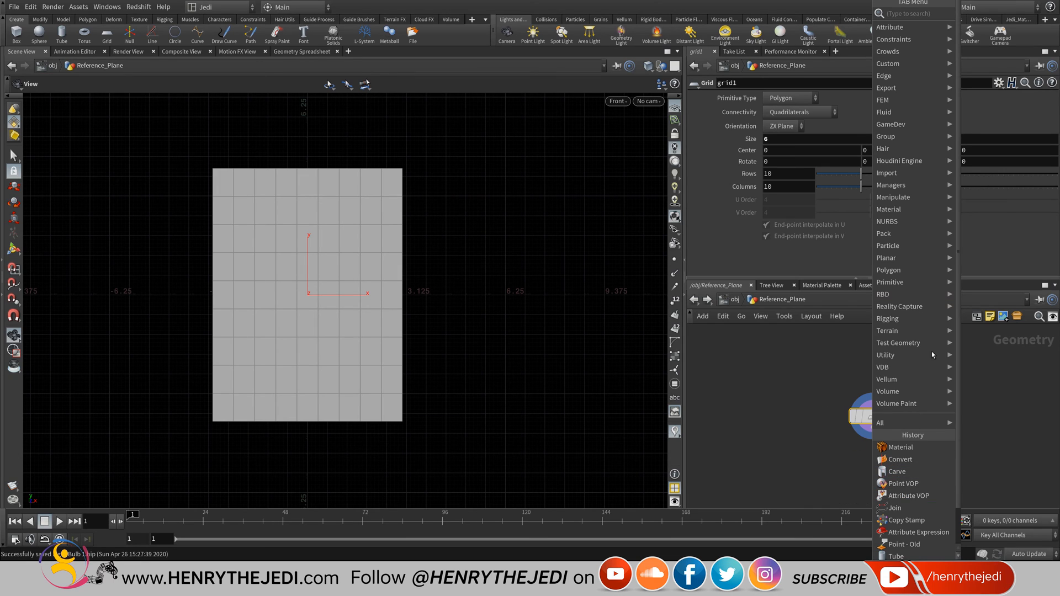
mouse_move(919, 210)
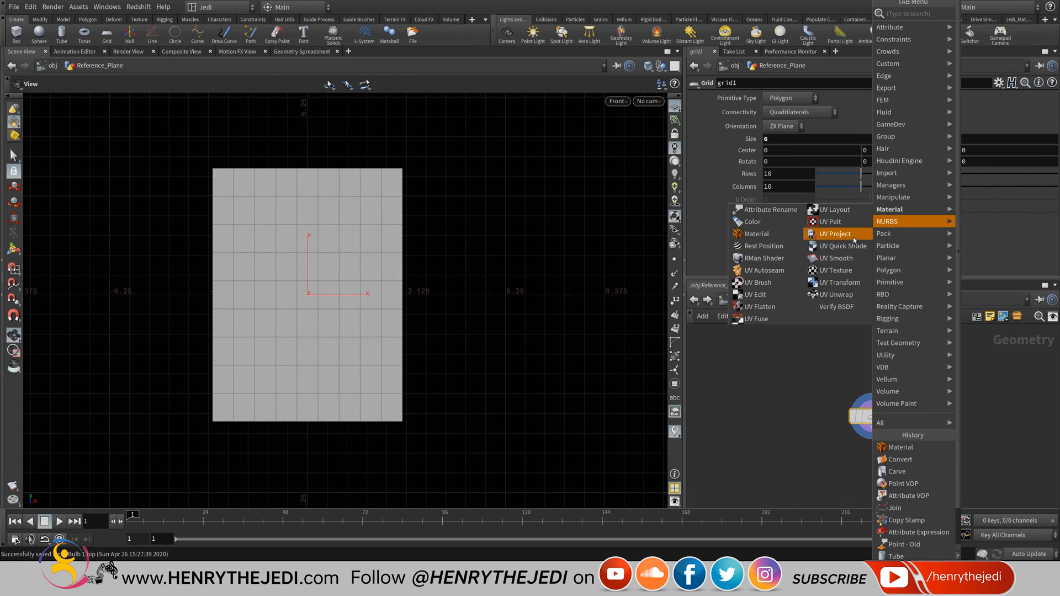
click(845, 251)
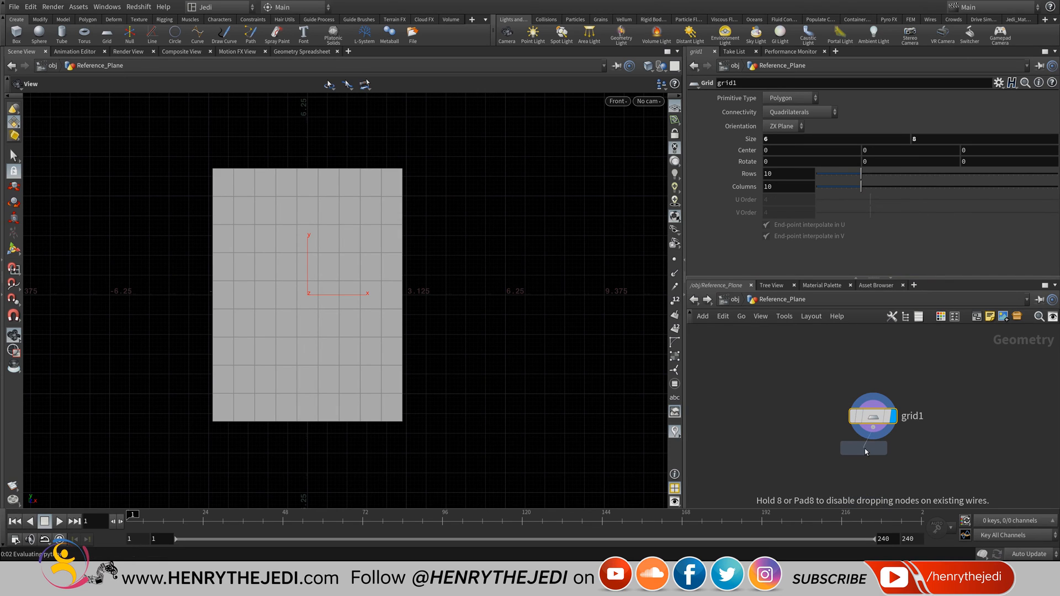
key(Escape)
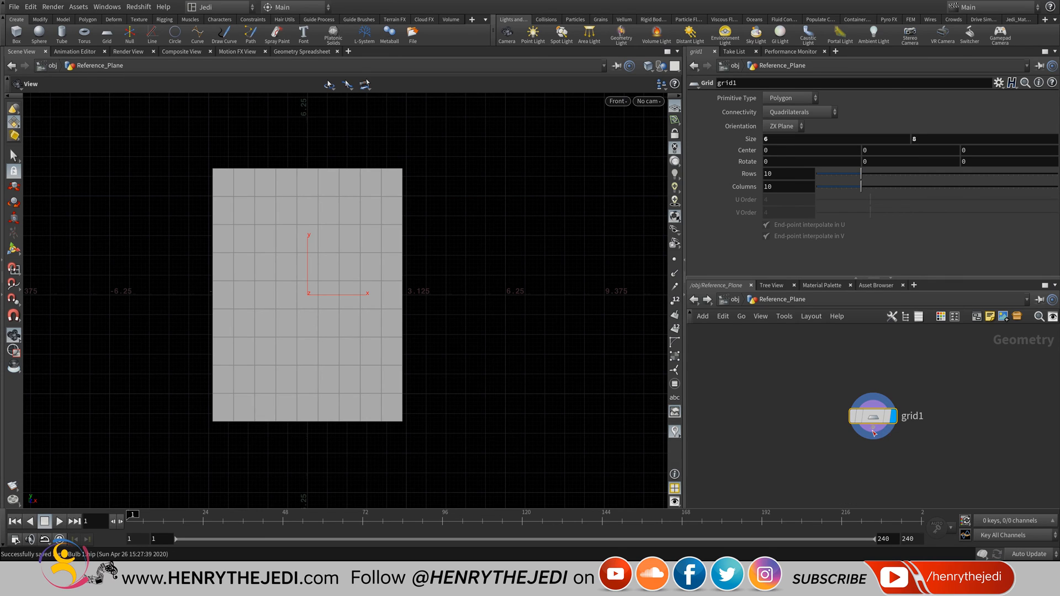
click(874, 433)
mouse_move(908, 207)
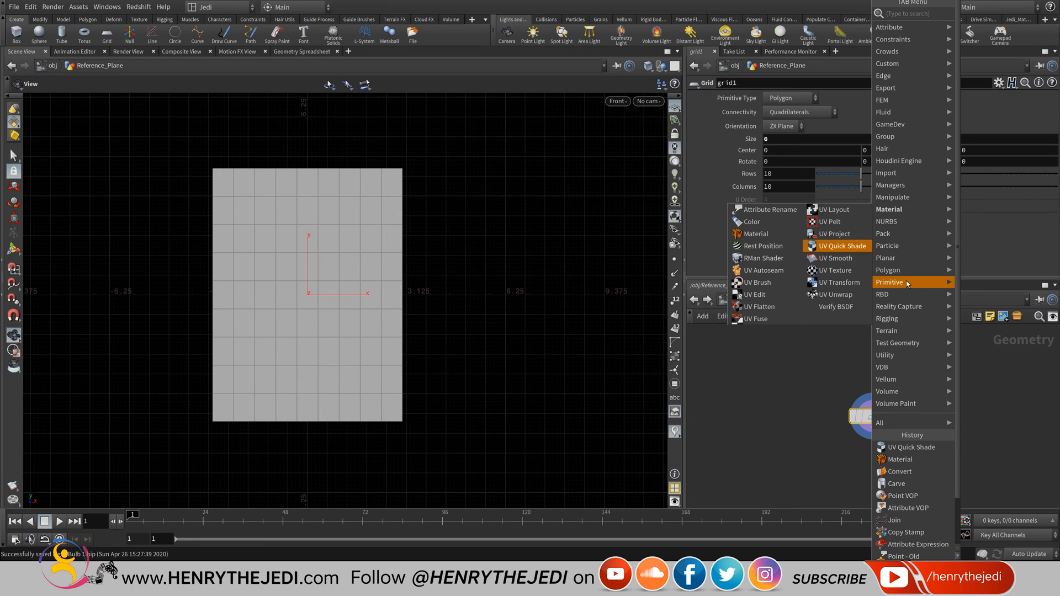
mouse_move(906, 286)
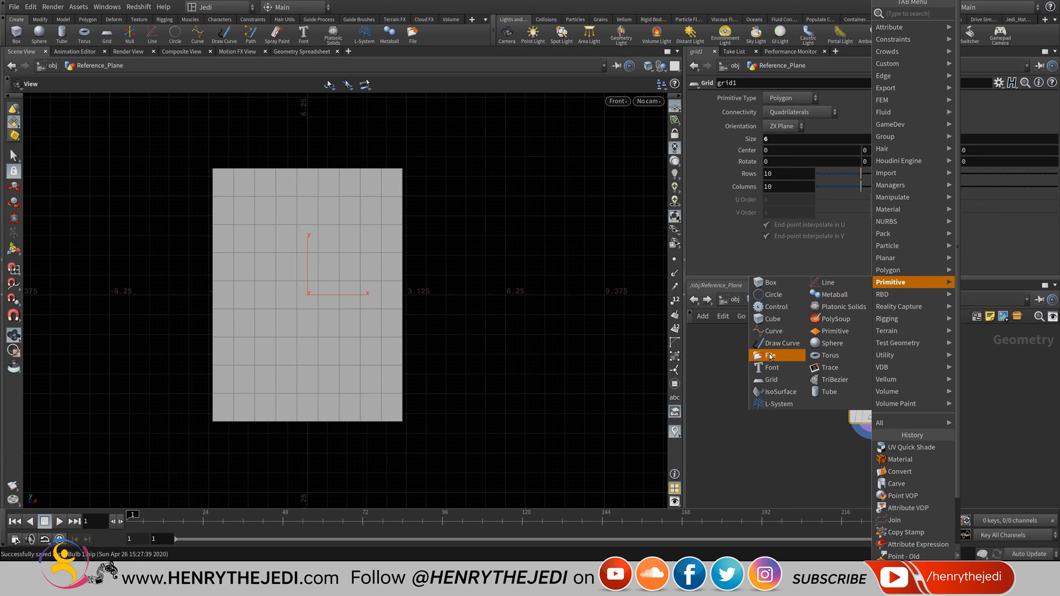
mouse_move(882, 355)
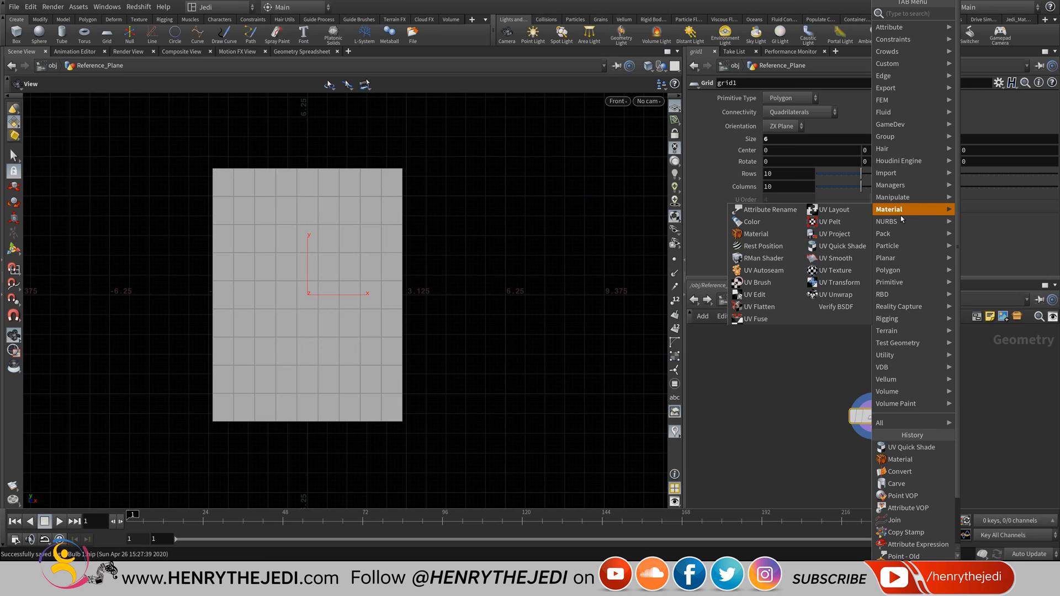
click(772, 398)
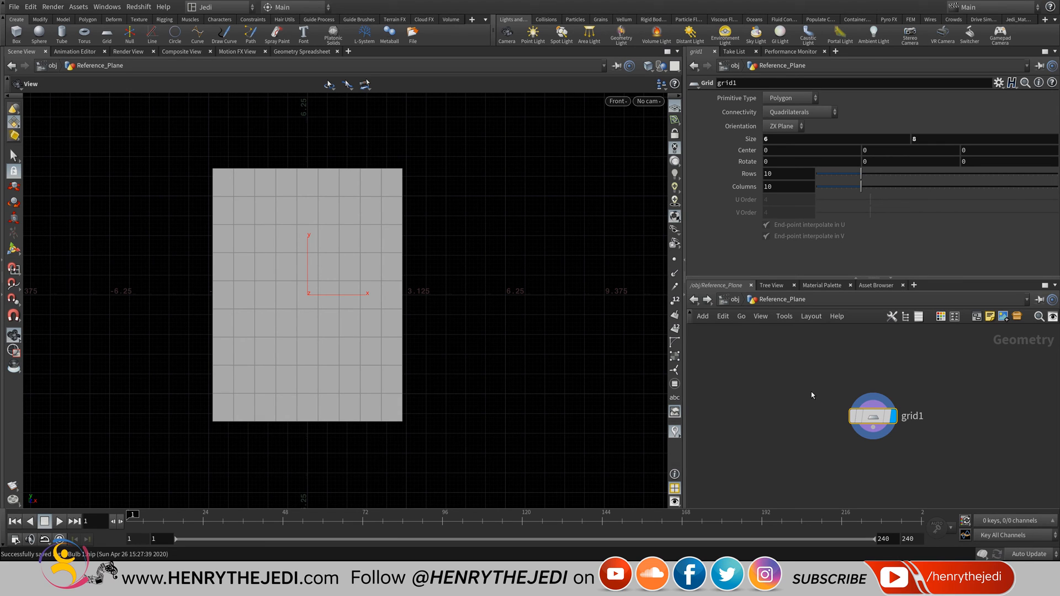
key(Tab)
key(Escape)
Add a Material node below grid1, wire grid1's output into it, and make it the displayed node.
key(Tab)
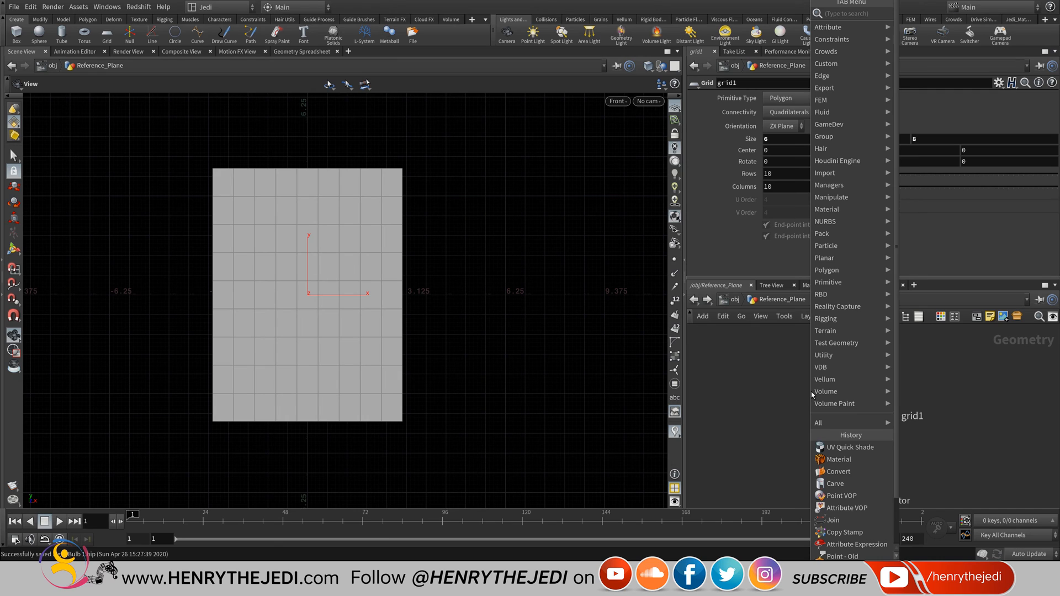
mouse_move(843, 210)
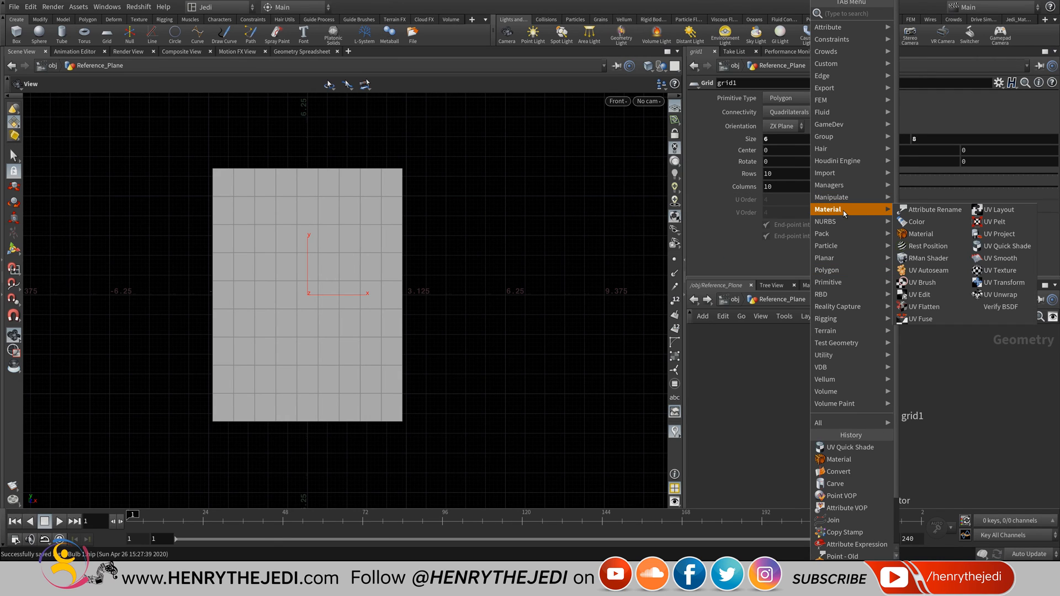
click(919, 234)
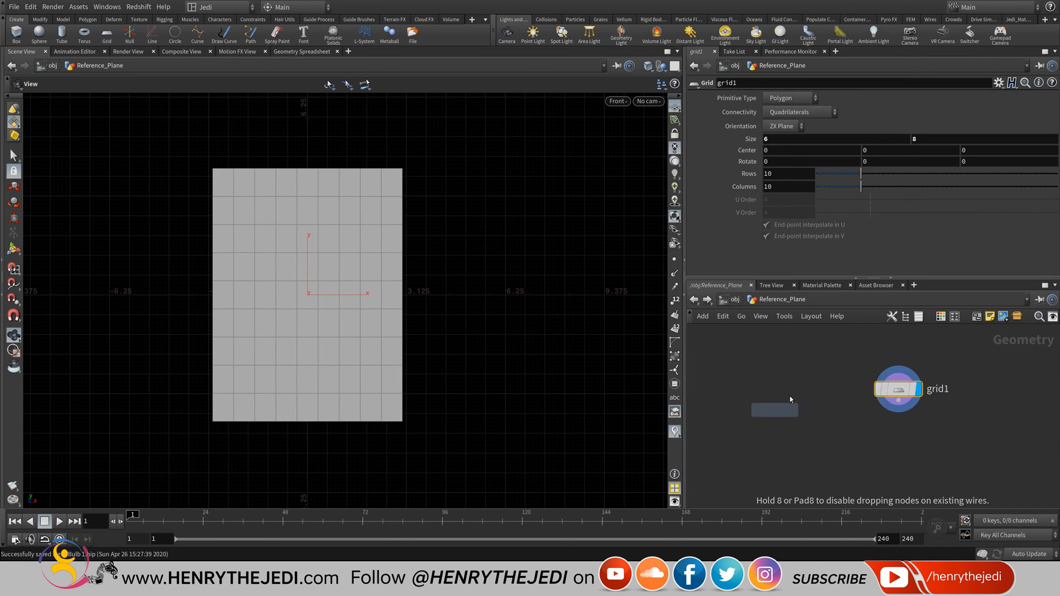
click(896, 406)
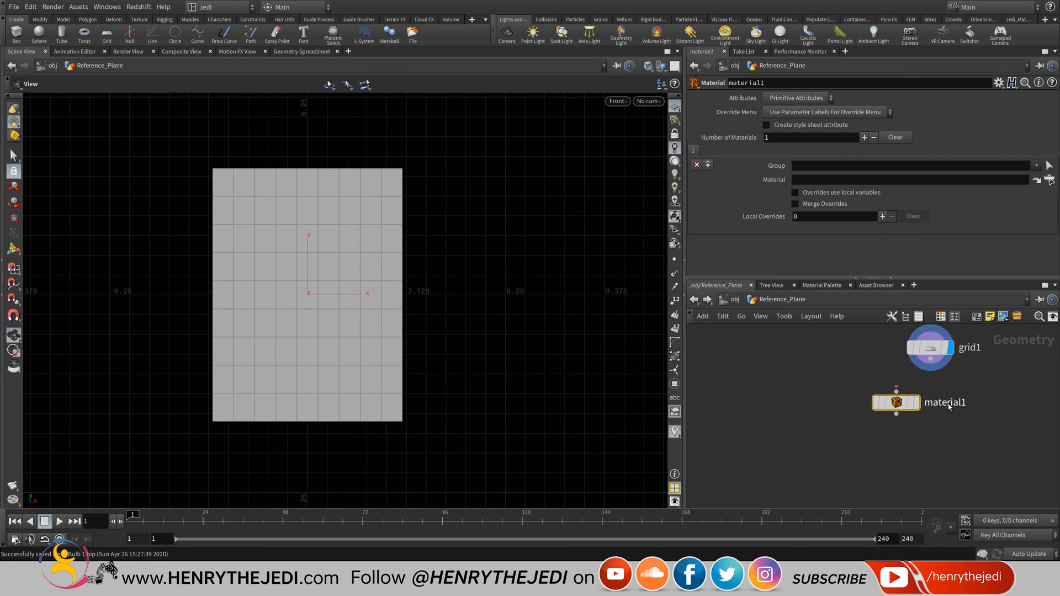
drag(930, 360, 897, 392)
click(916, 403)
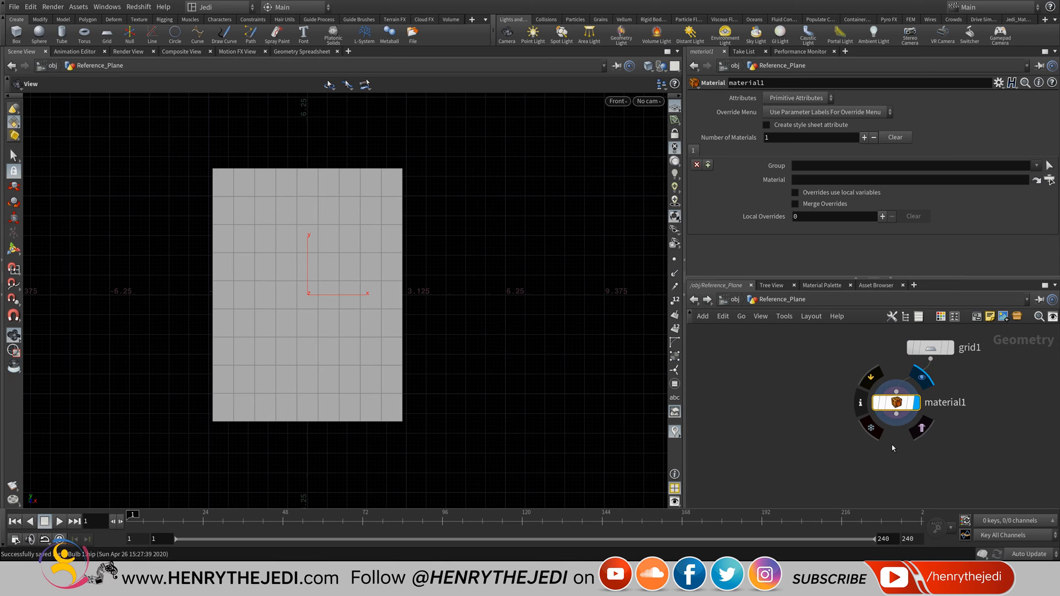
Compare the display of grid1 and material1, ending on material1, and align material1 directly beneath grid1.
click(949, 347)
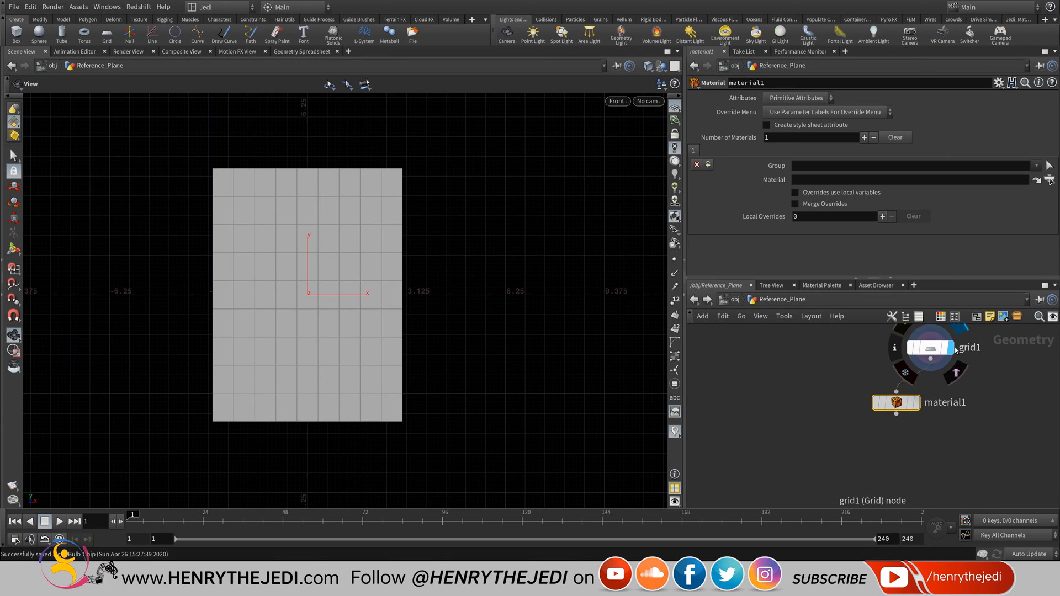
click(918, 402)
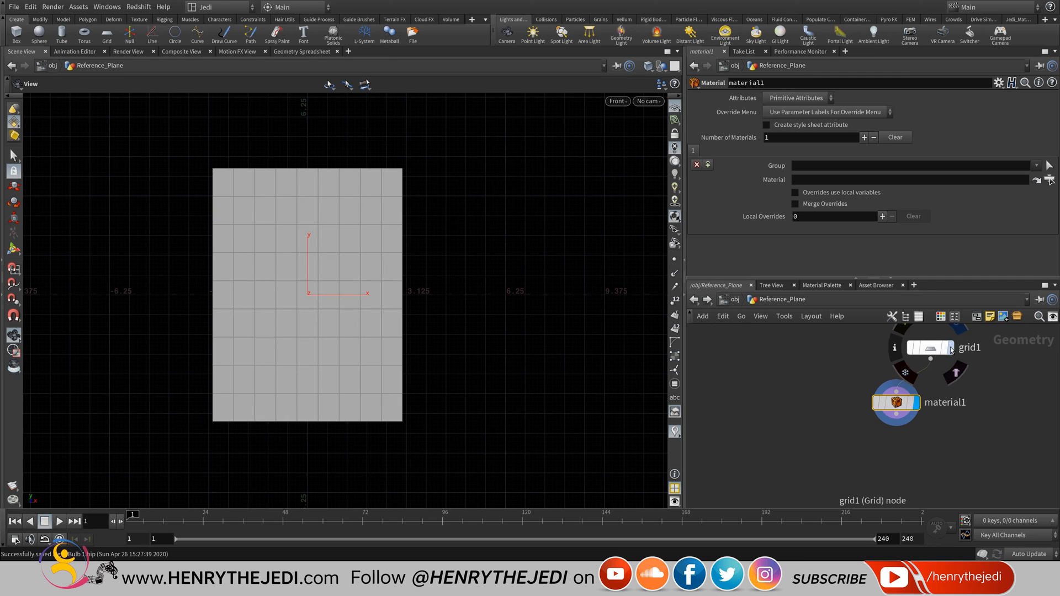
click(951, 349)
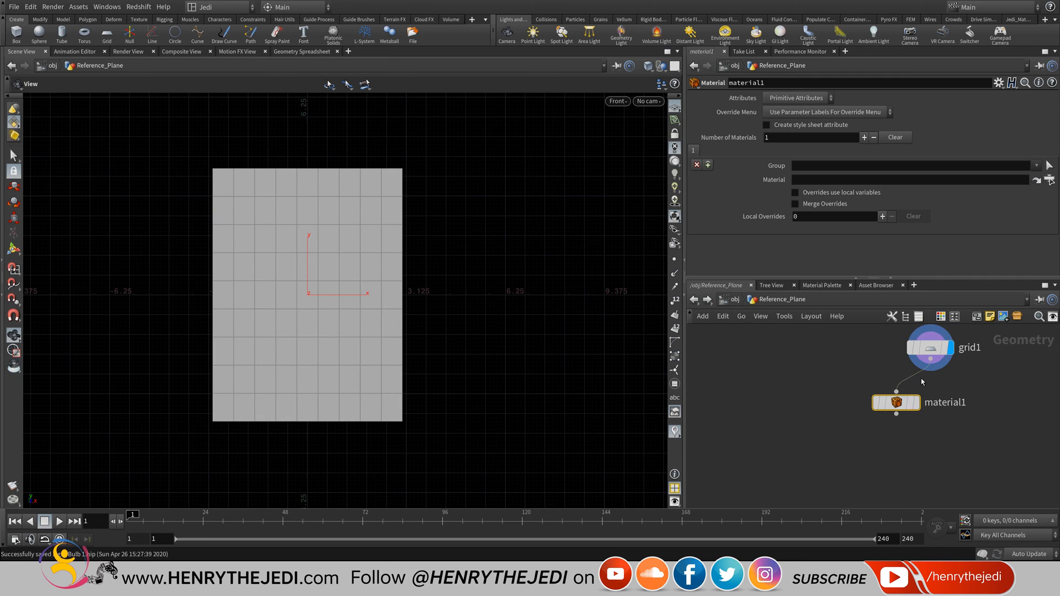
click(917, 402)
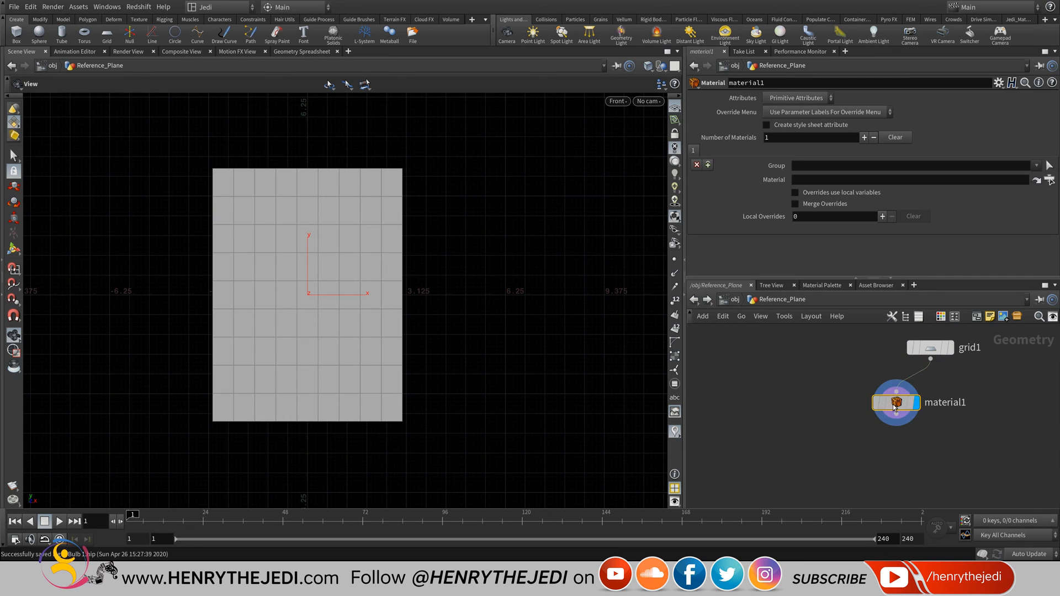
drag(895, 404, 935, 404)
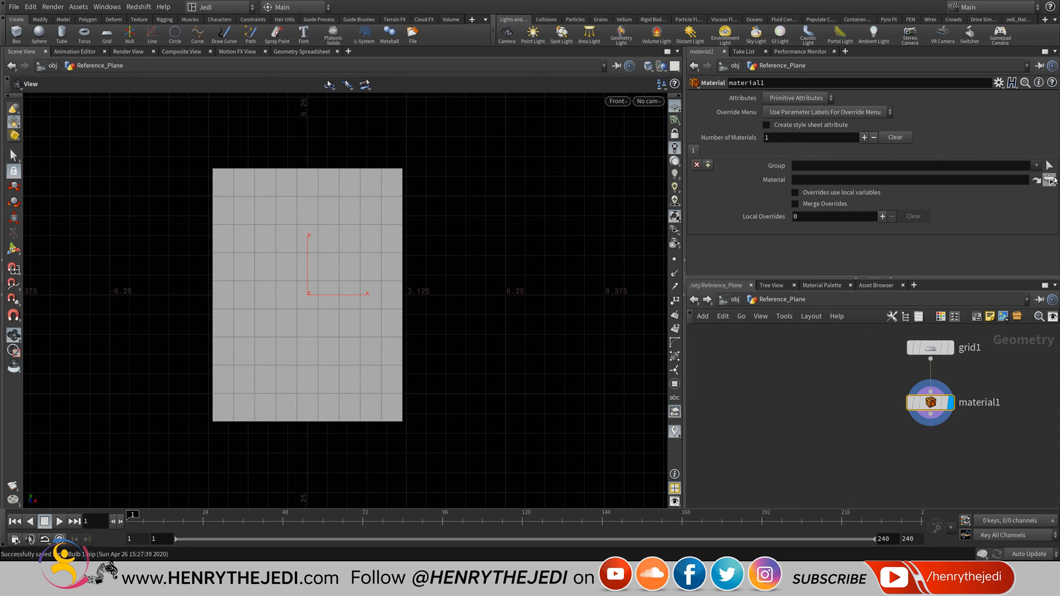
Assign the redshift_vopnet_reference_bulb material from the mat network to the material1 node.
click(1049, 180)
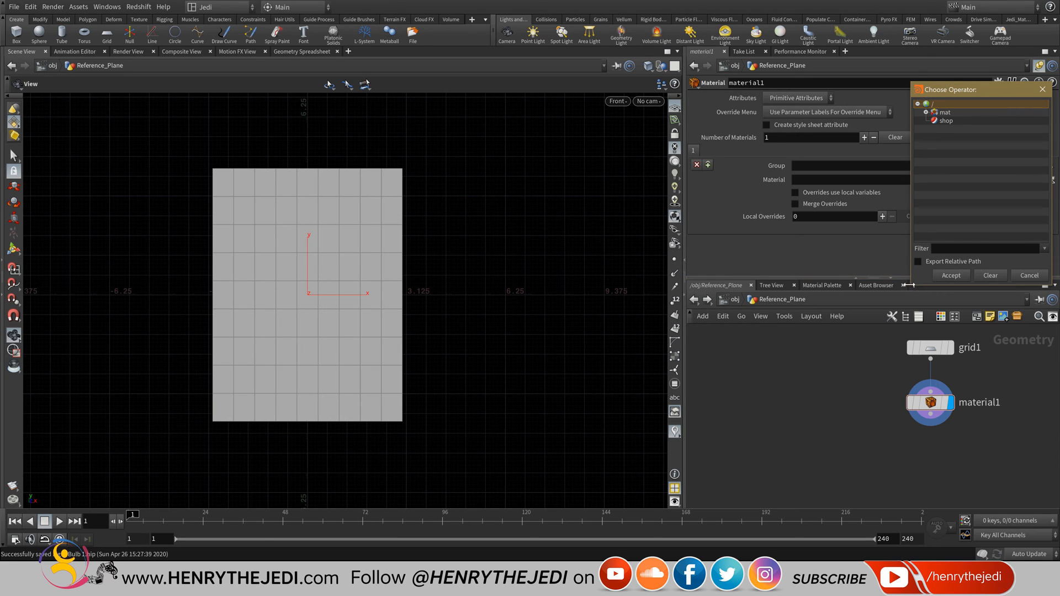
drag(914, 285, 777, 435)
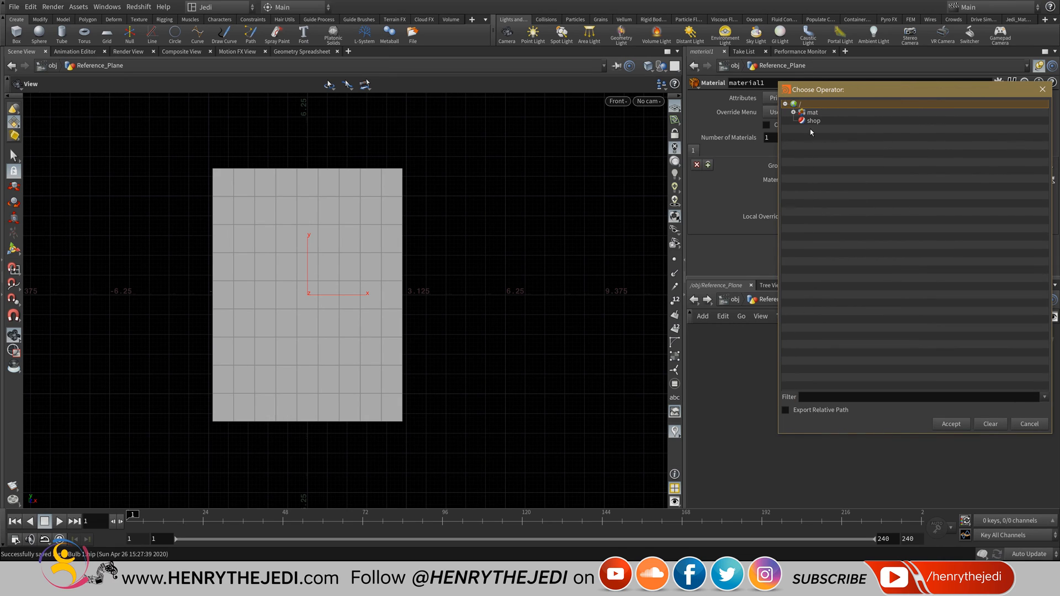
click(794, 112)
click(872, 121)
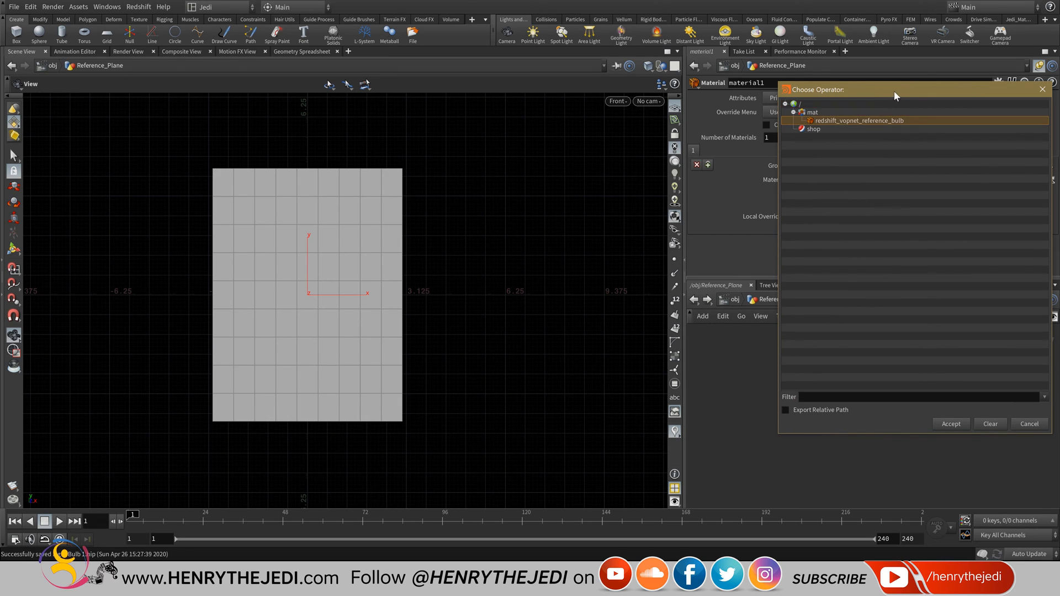
drag(893, 91, 326, 91)
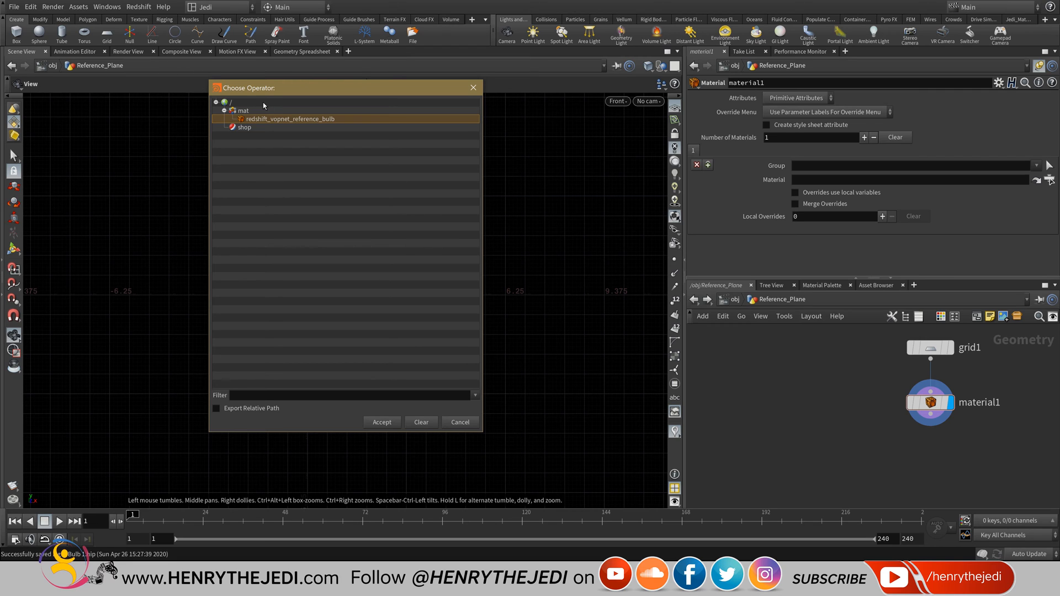
double_click(273, 120)
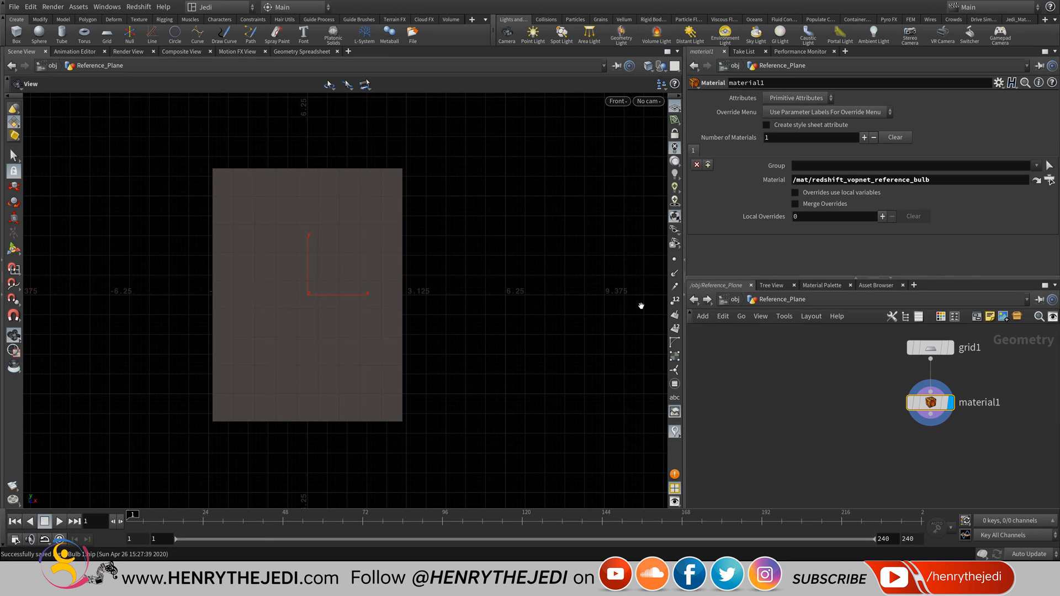
Switch the network editor from the Reference_Plane geometry to the out network.
click(736, 300)
click(736, 300)
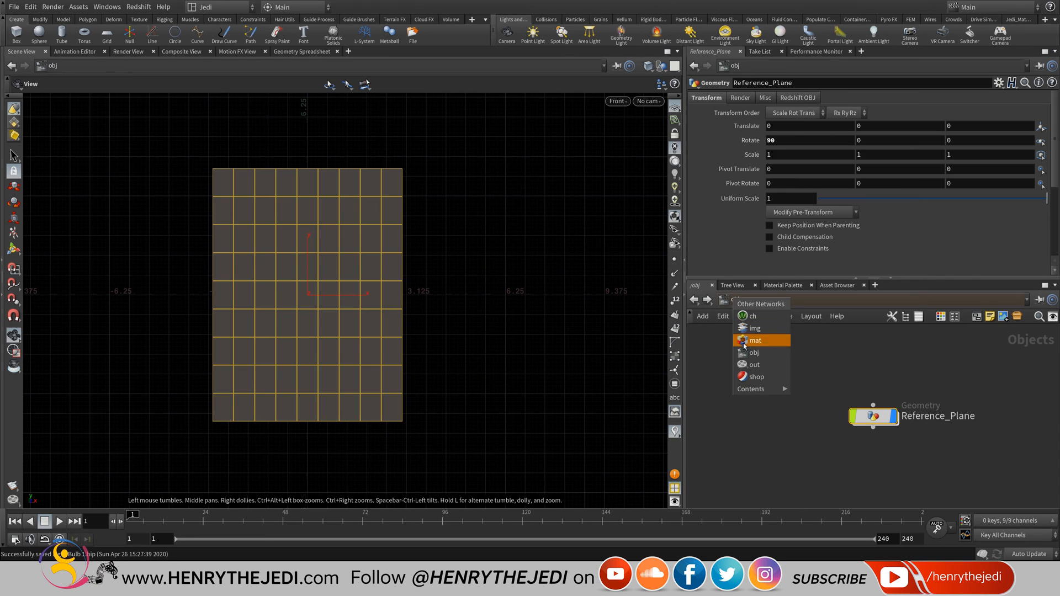
click(760, 368)
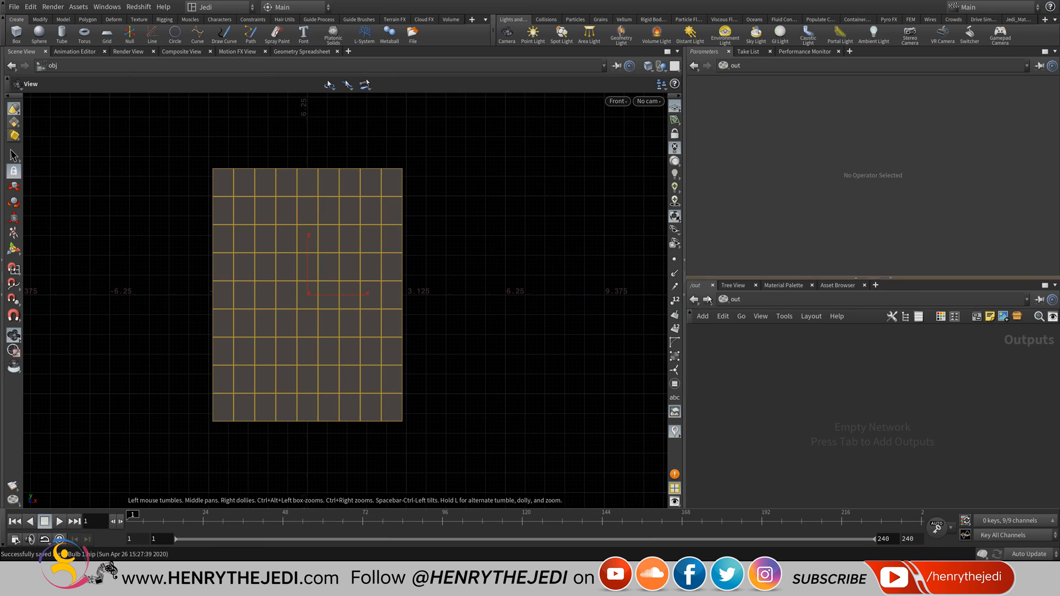
click(728, 299)
click(743, 364)
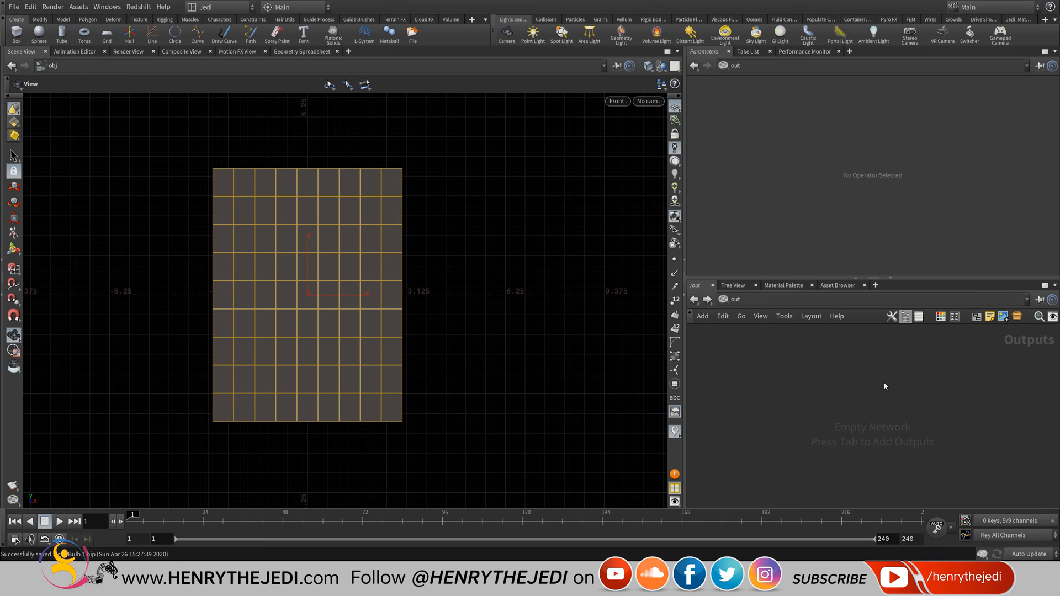
Add a Redshift_IPR render node and stack Redshift_ROP1 directly above Redshift_IPR1.
key(Tab)
mouse_move(925, 475)
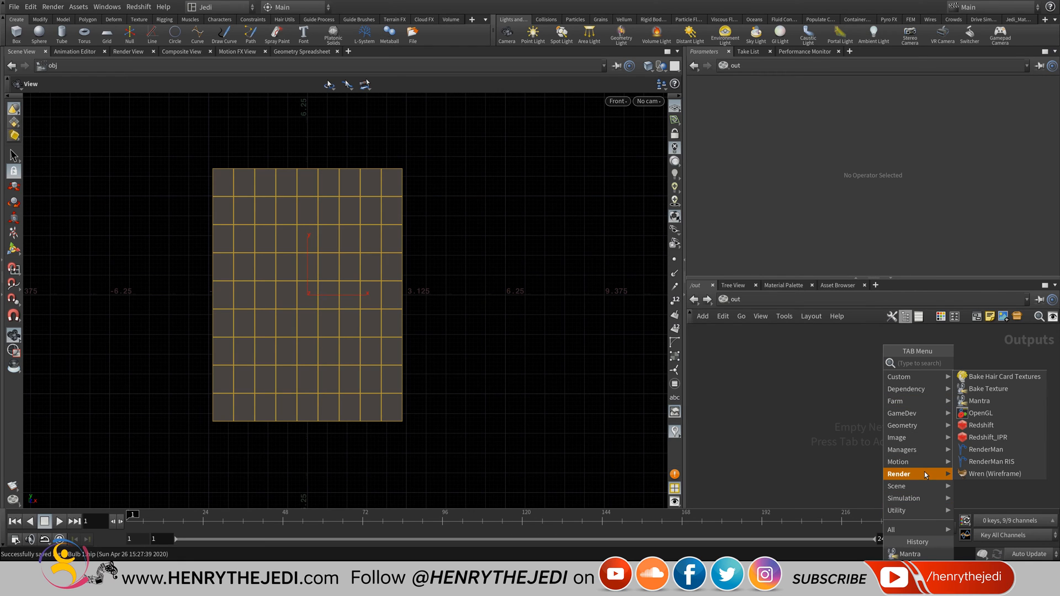
click(985, 437)
click(898, 428)
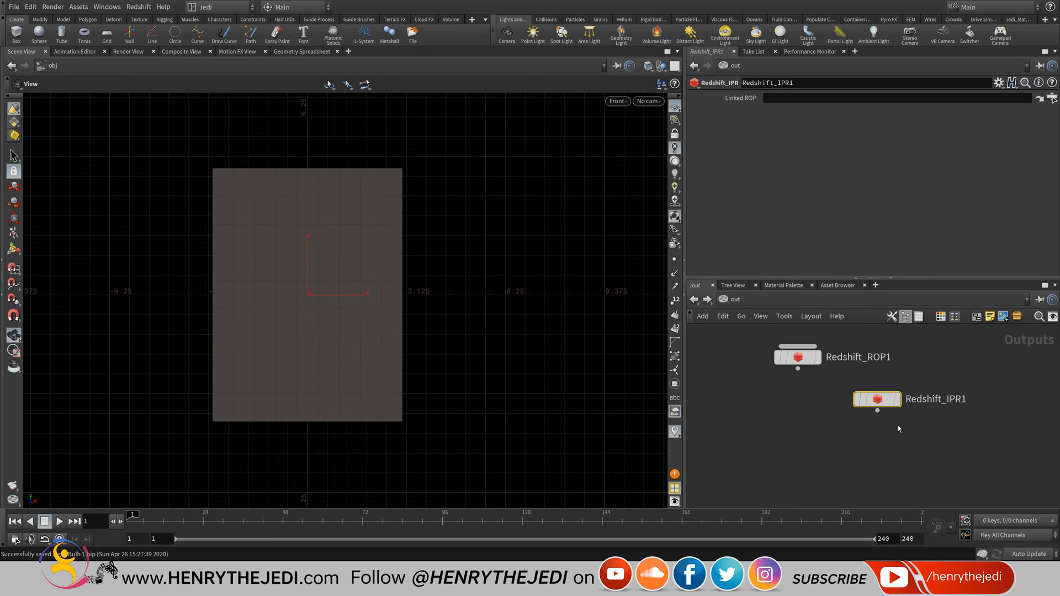
middle_drag(843, 444, 808, 493)
drag(785, 415, 852, 402)
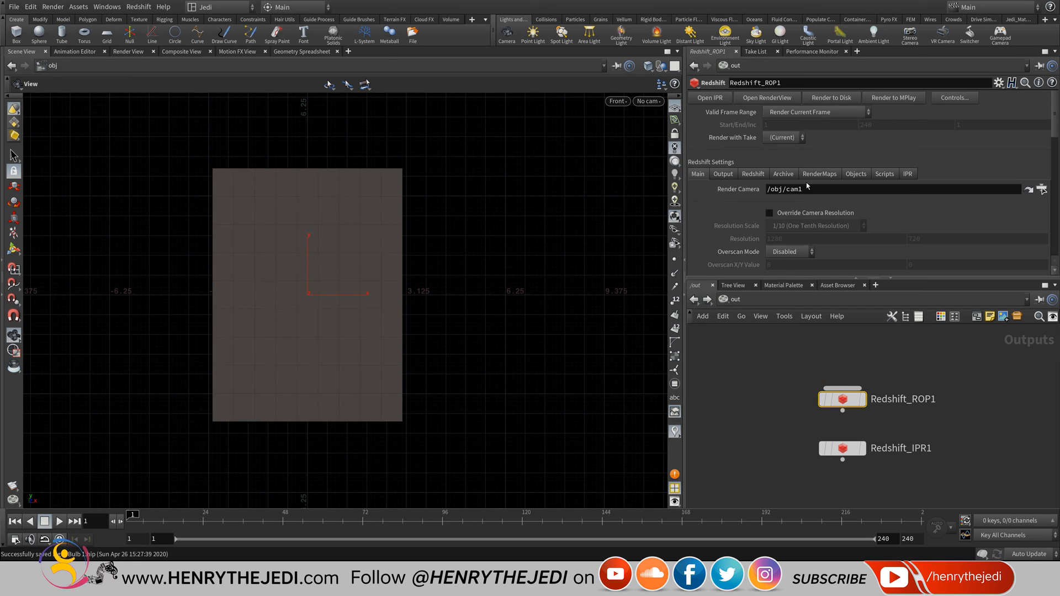
Add one AOV to the Redshift_ROP1 output settings and set its type to Beauty.
click(732, 176)
click(737, 192)
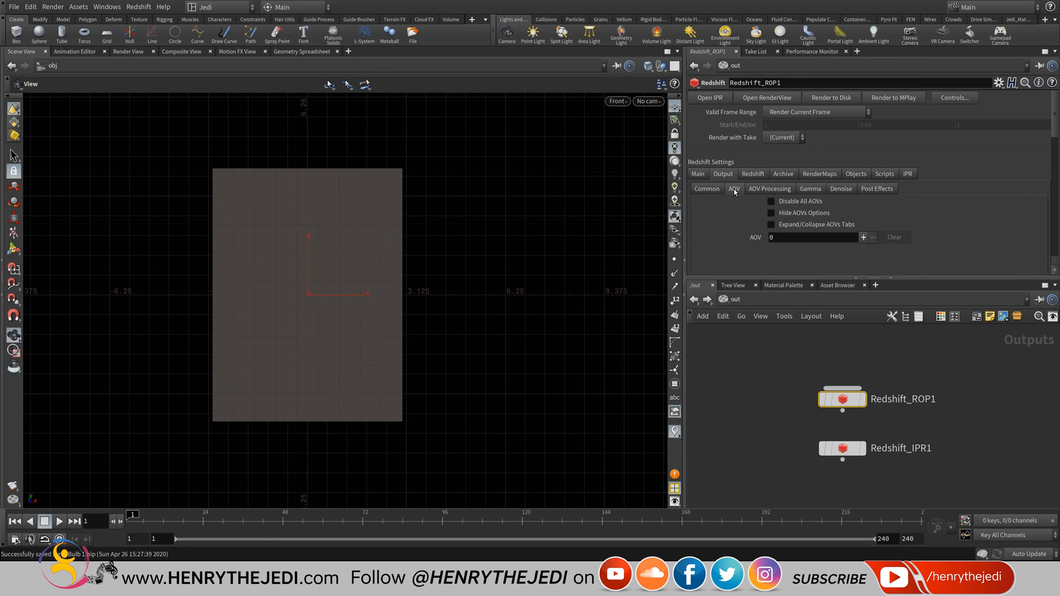
scroll(823, 147, down, 3)
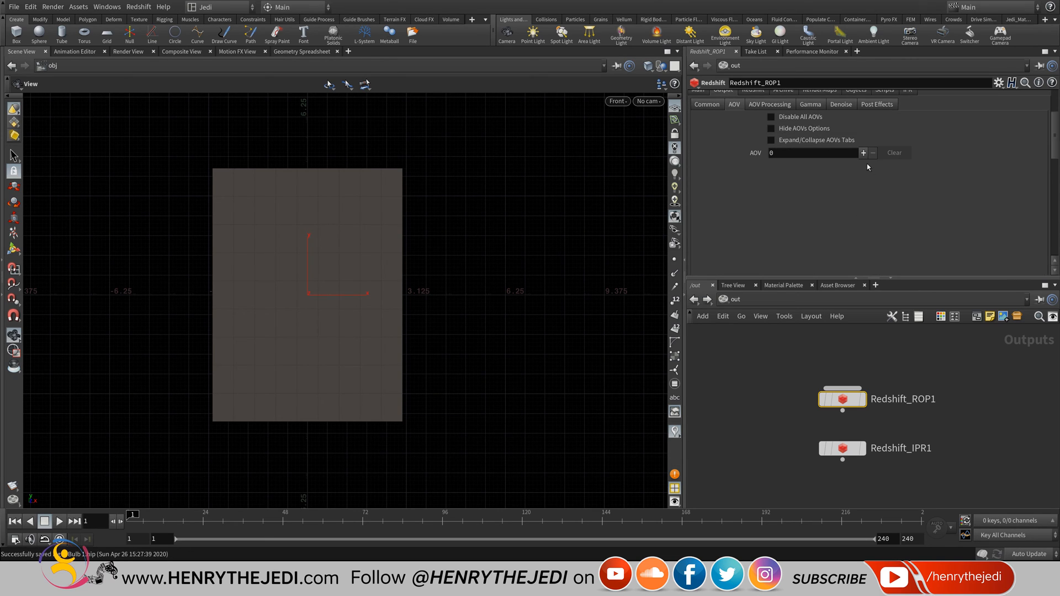
click(863, 153)
click(860, 169)
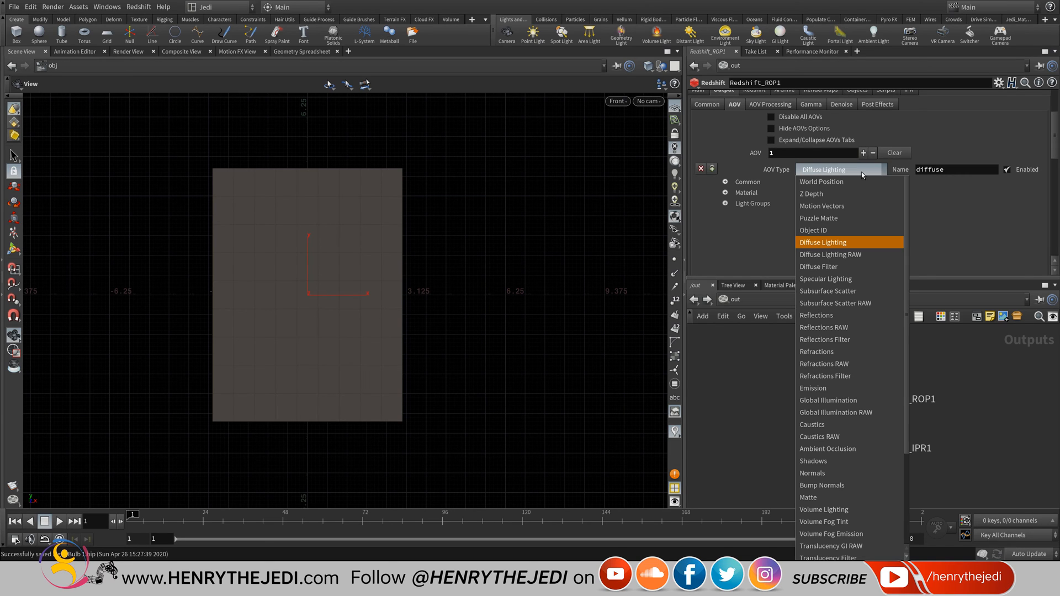
scroll(837, 350, down, 1)
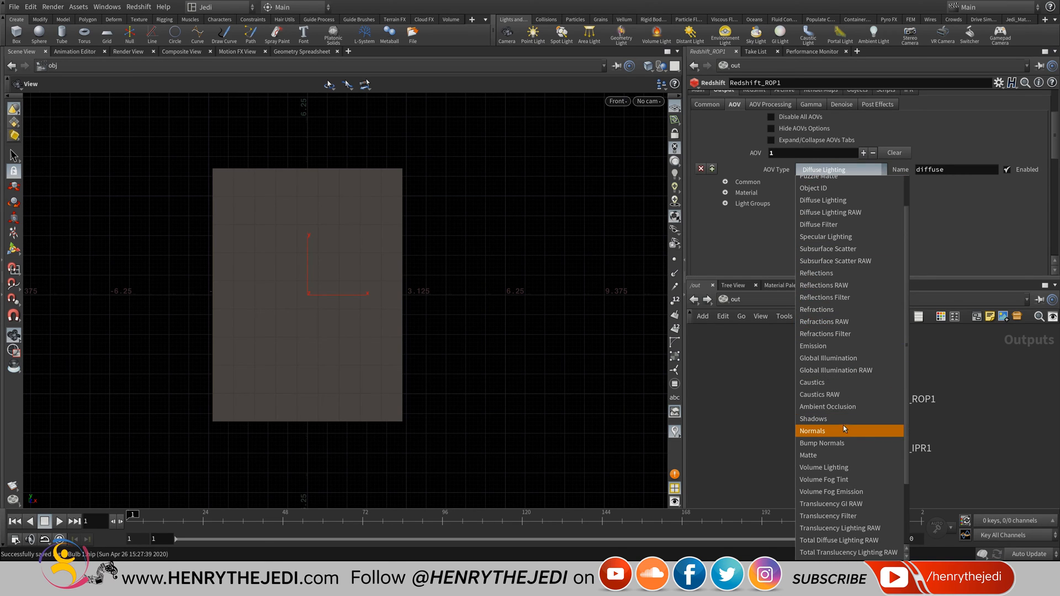
scroll(823, 326, up, 1)
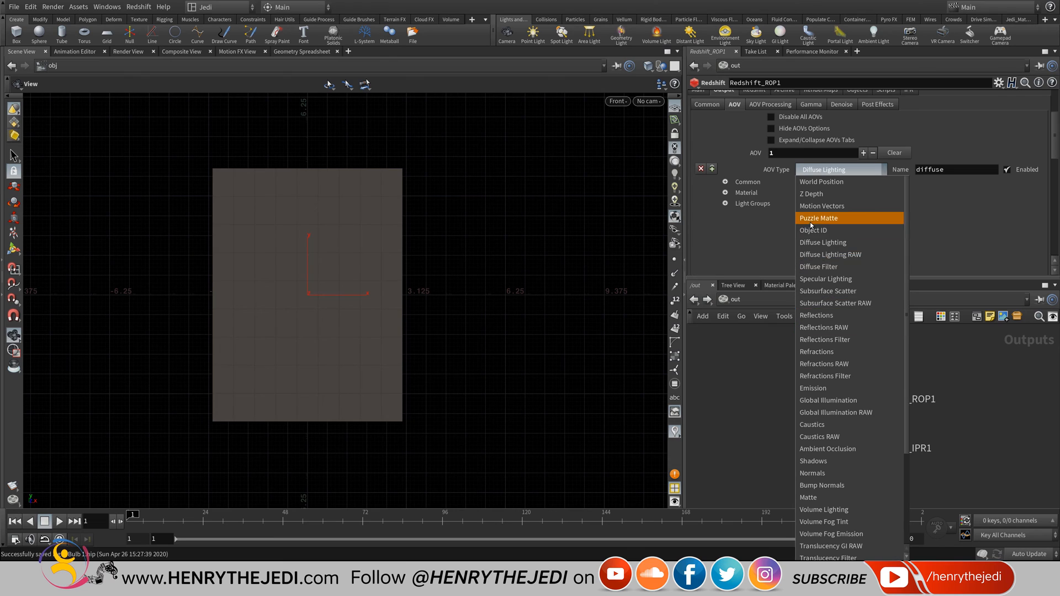
scroll(833, 313, down, 3)
click(821, 530)
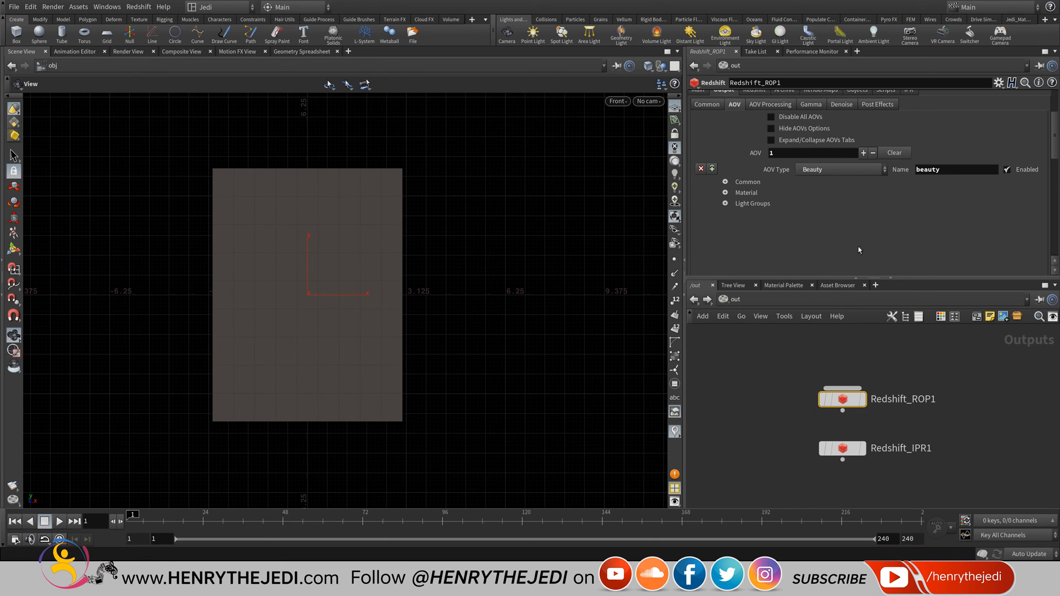
Return to the obj network, enter the Reference_Plane geometry, and save the scene again.
click(735, 300)
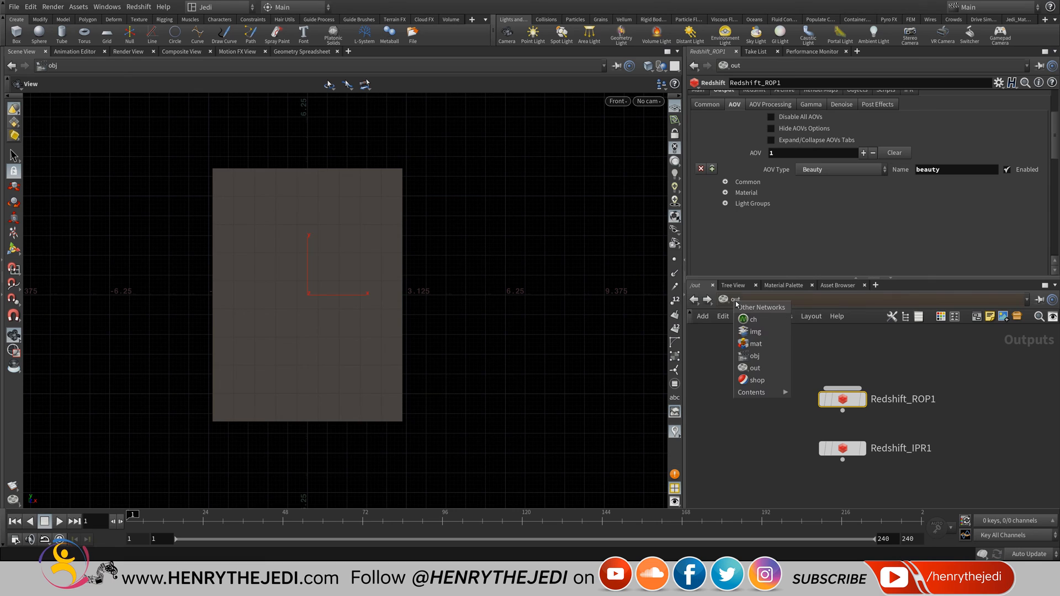
click(766, 357)
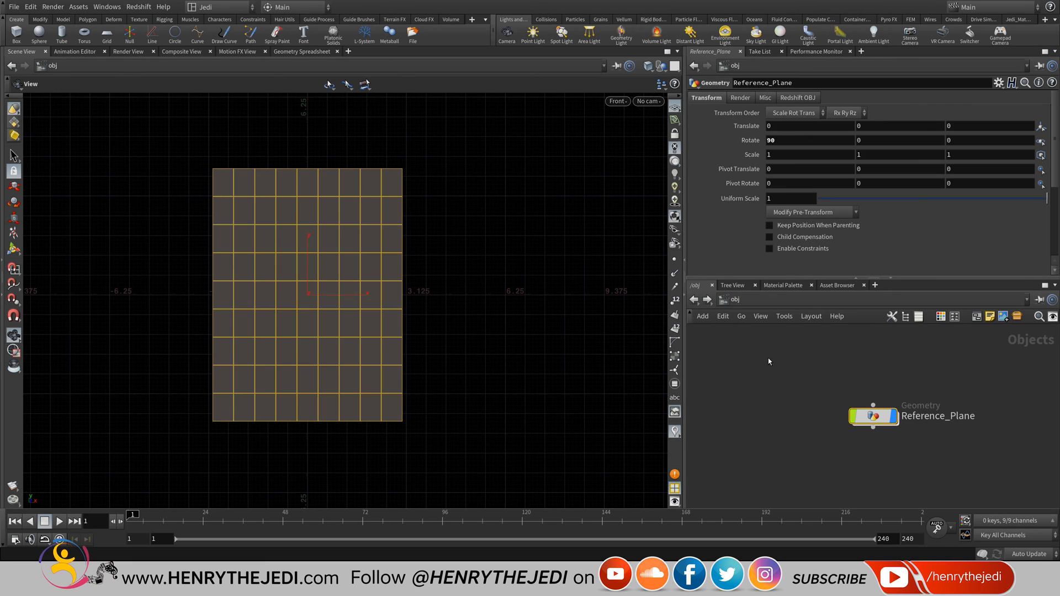
double_click(869, 417)
scroll(943, 365, up, 1)
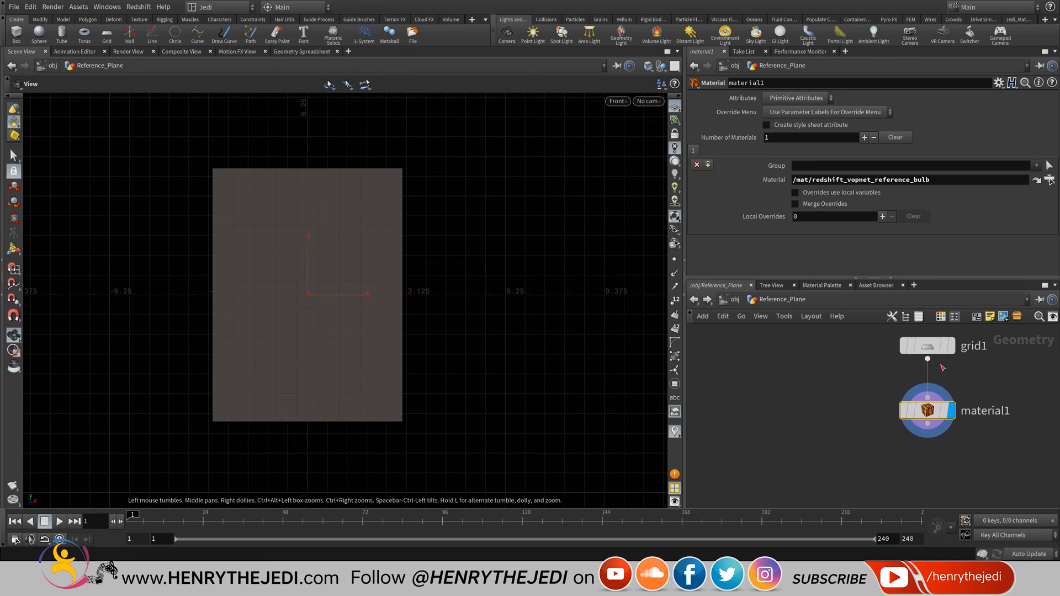
middle_drag(1012, 382, 986, 390)
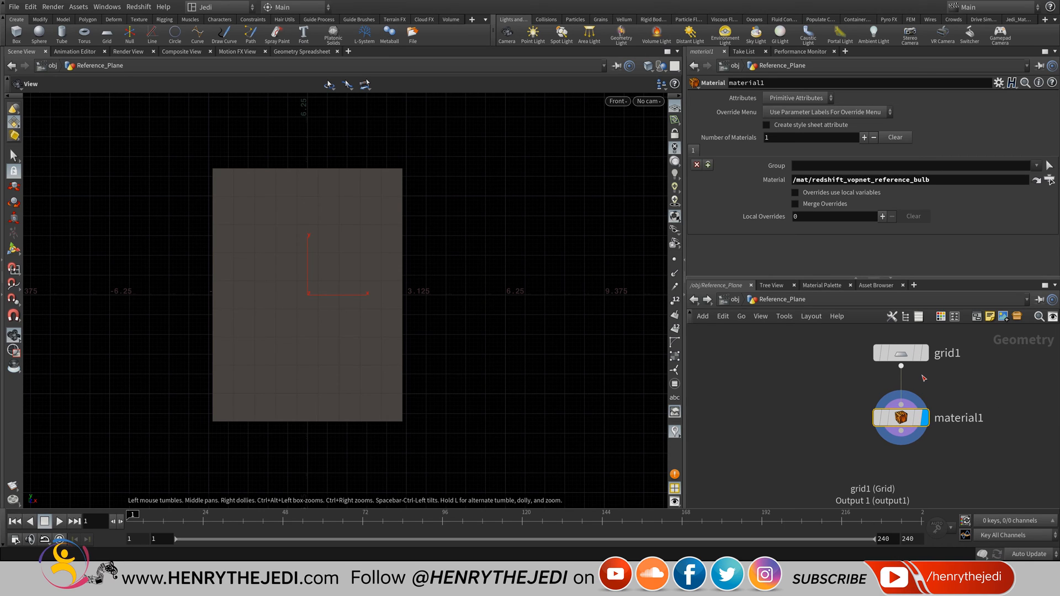
key(ctrl+s)
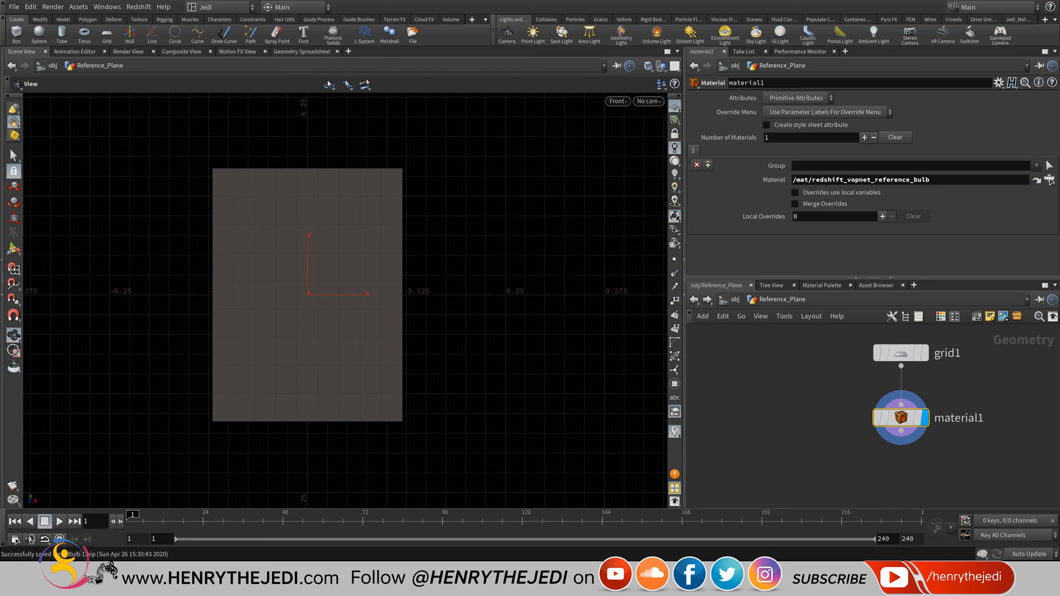
click(14, 573)
scroll(262, 357, up, 7)
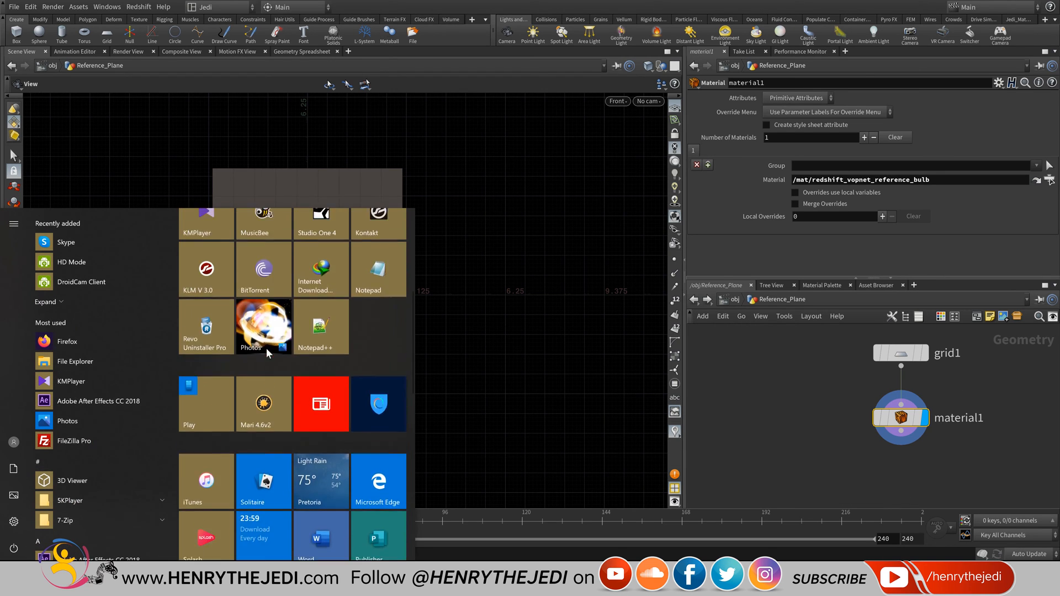
scroll(266, 353, up, 5)
click(259, 336)
Make grid1 the displayed node instead of material1 in the Reference_Plane network.
click(822, 382)
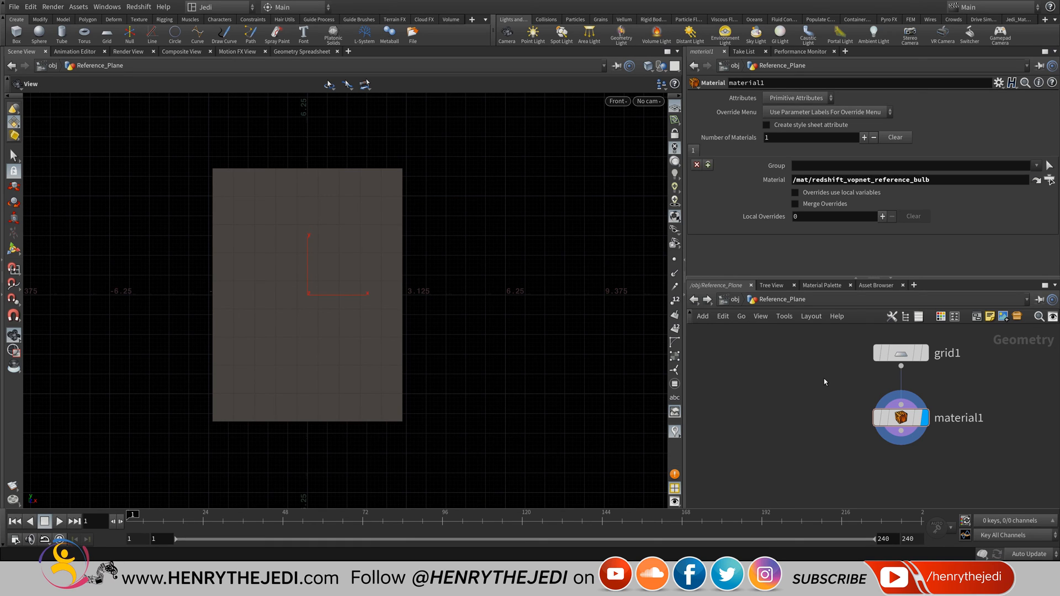
click(926, 353)
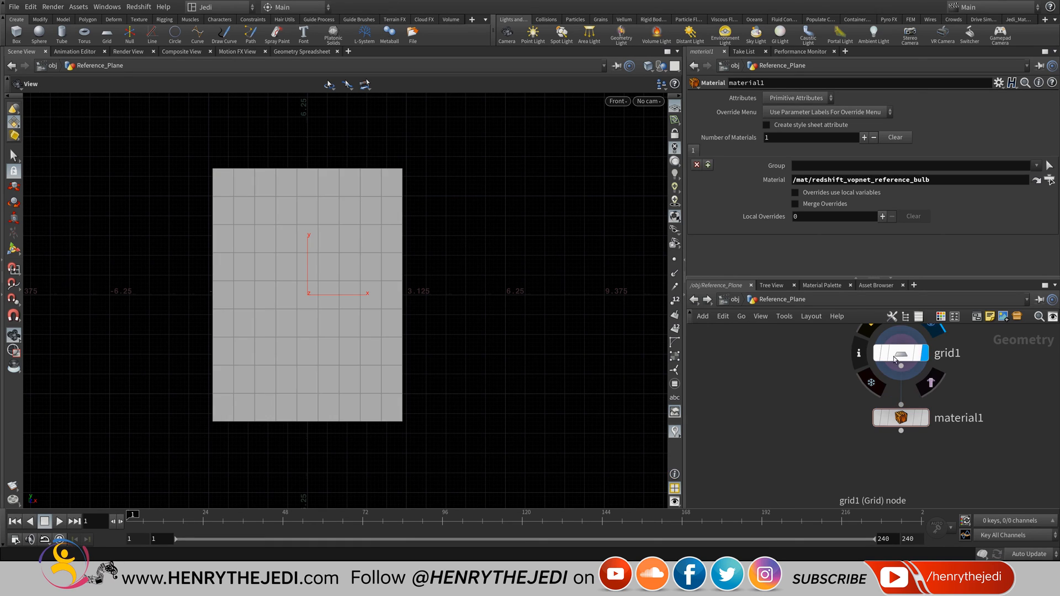
Compare the viewport display of material1 and grid1, selecting grid1 and leaving material1 as the displayed node.
click(926, 422)
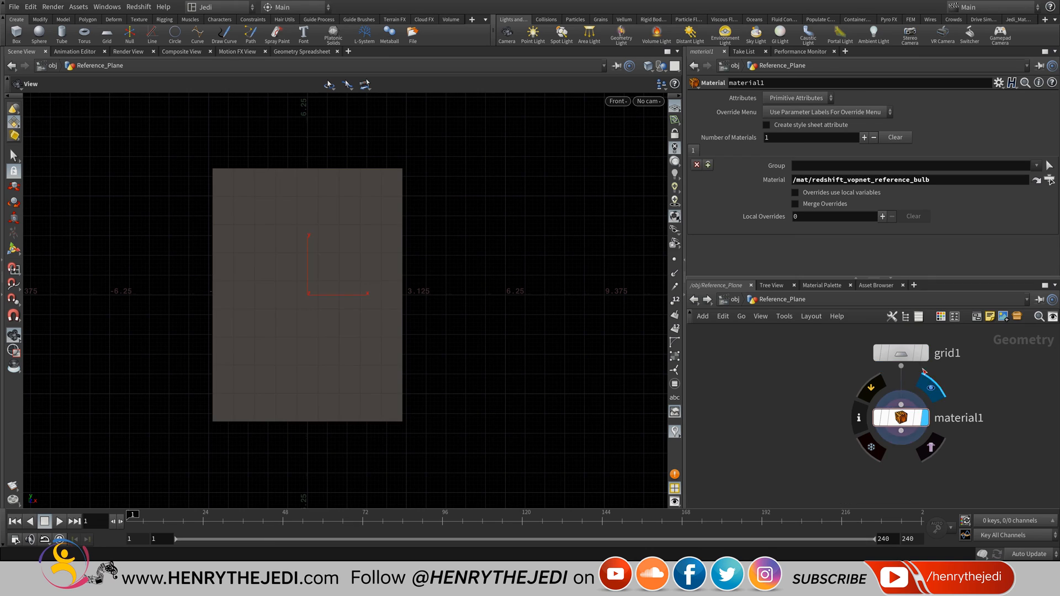
click(919, 354)
click(915, 354)
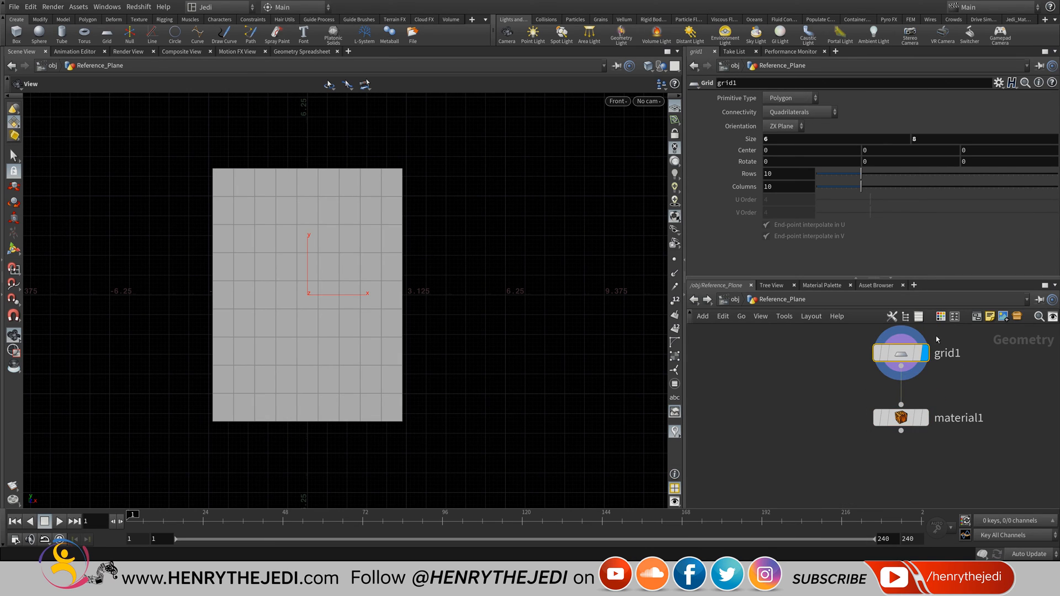
click(927, 419)
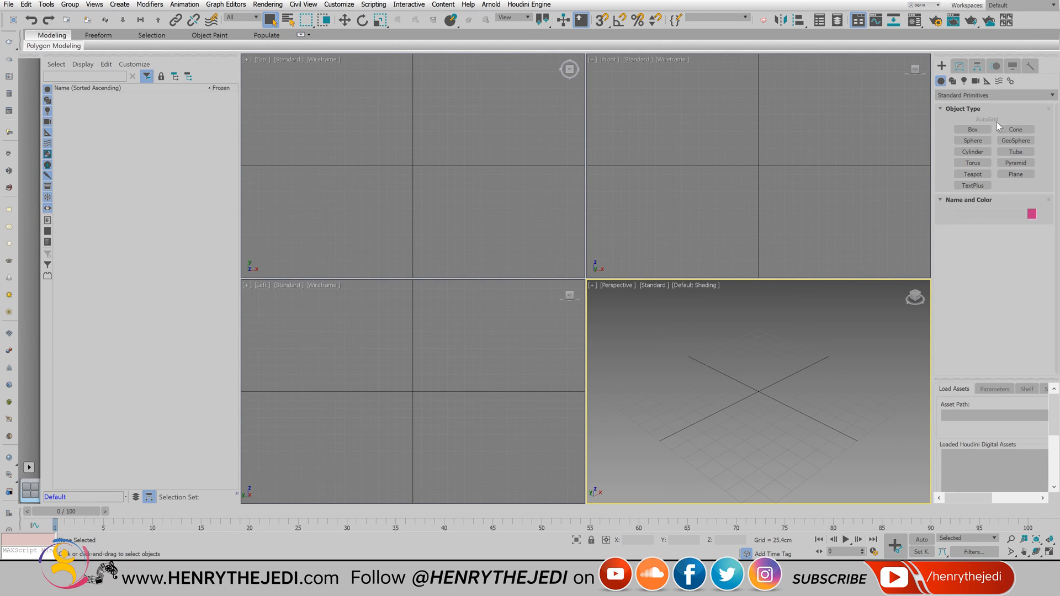
In 3ds Max, create a plane about 197 cm by 266 cm, display its edged faces and maximize the Perspective viewport.
click(1015, 174)
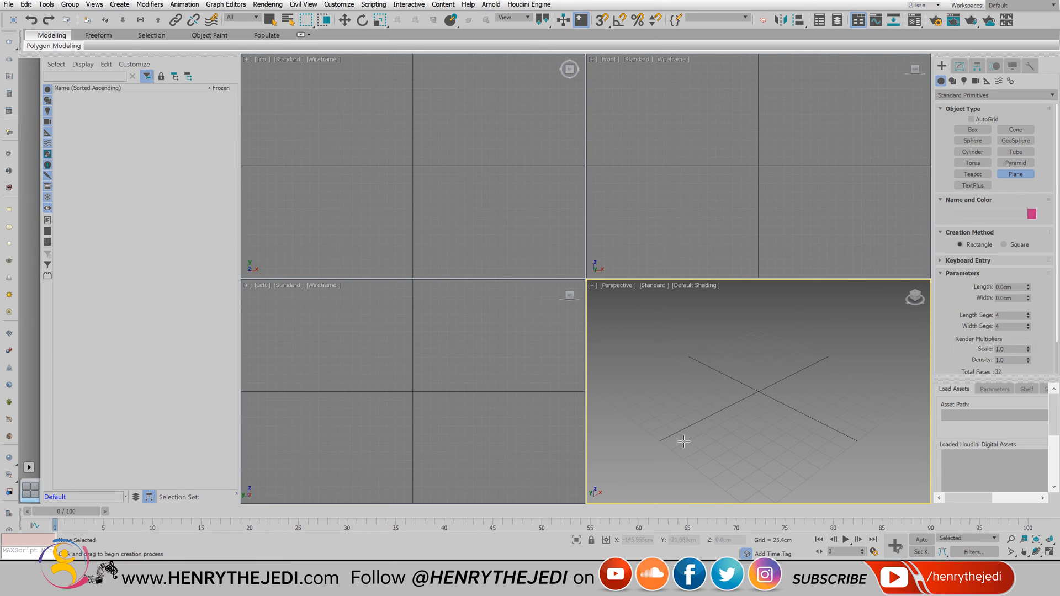
drag(676, 427, 912, 409)
middle_drag(844, 382, 802, 356)
key(F4)
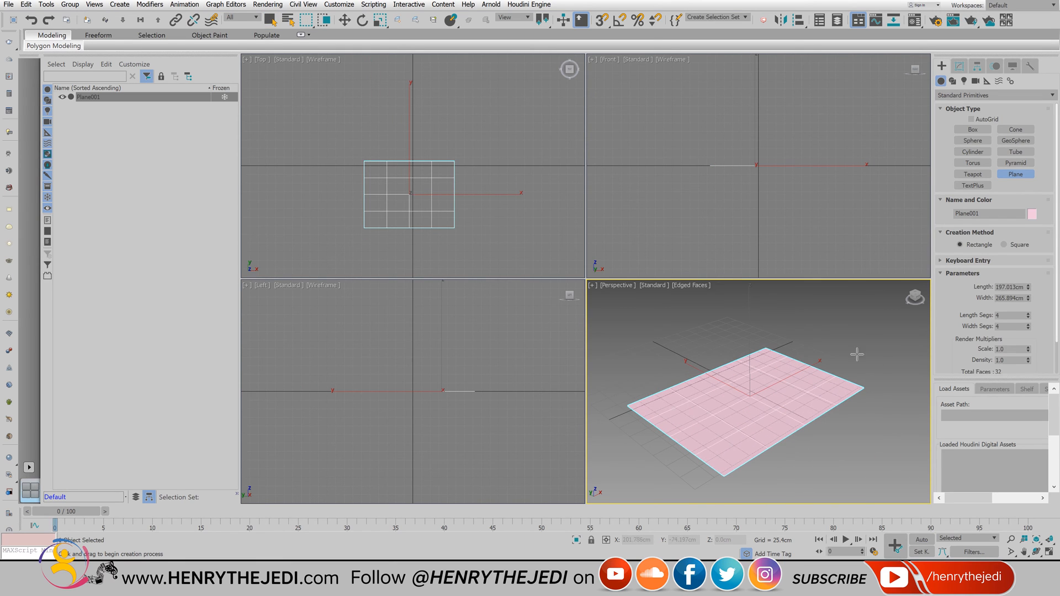
click(1049, 552)
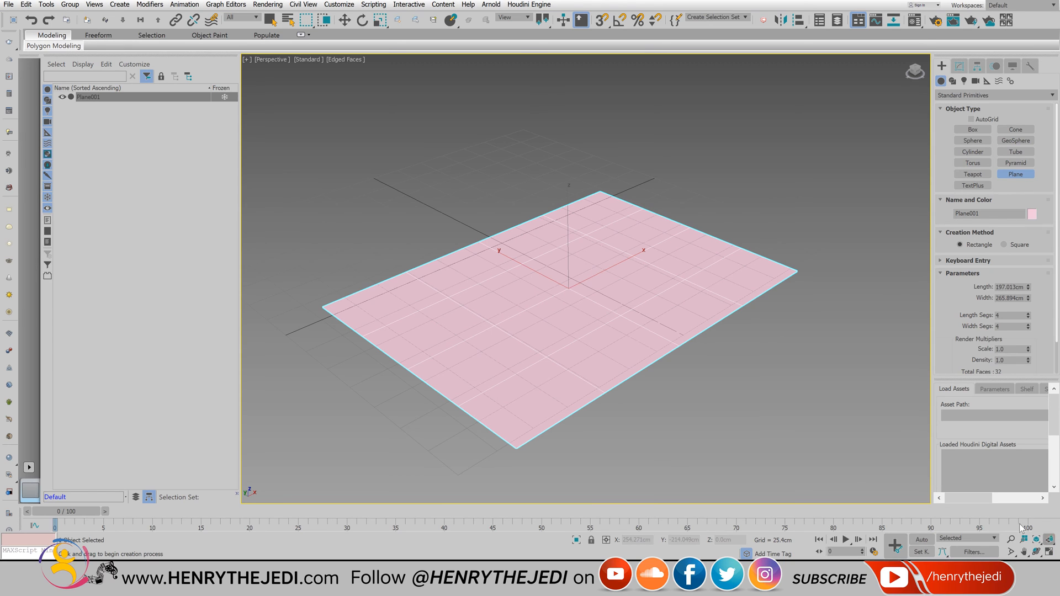
Add a UVW Map modifier to the plane.
click(959, 67)
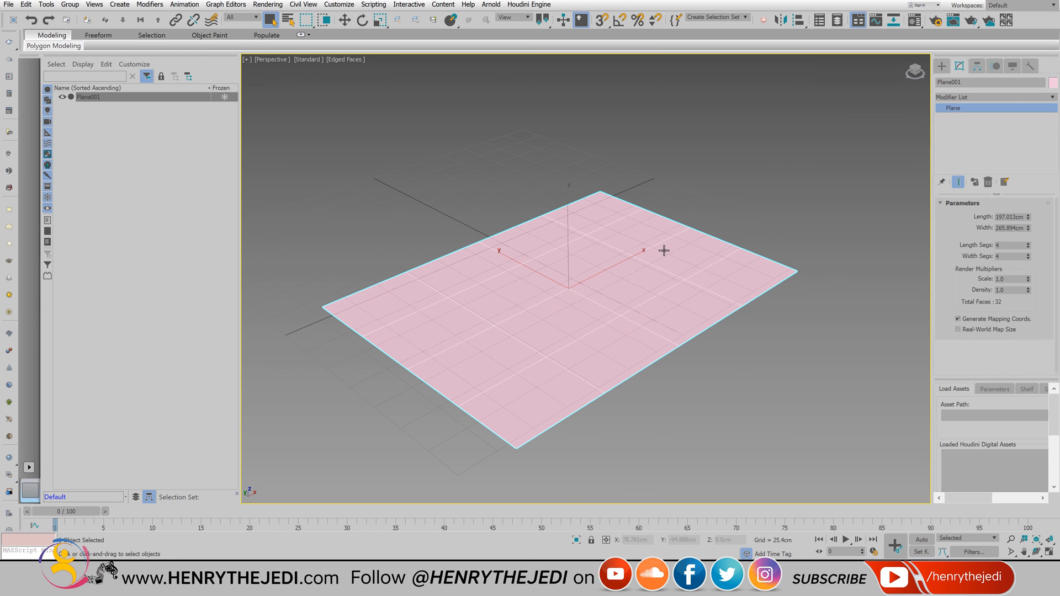
scroll(664, 250, up, 3)
middle_drag(677, 239, 740, 203)
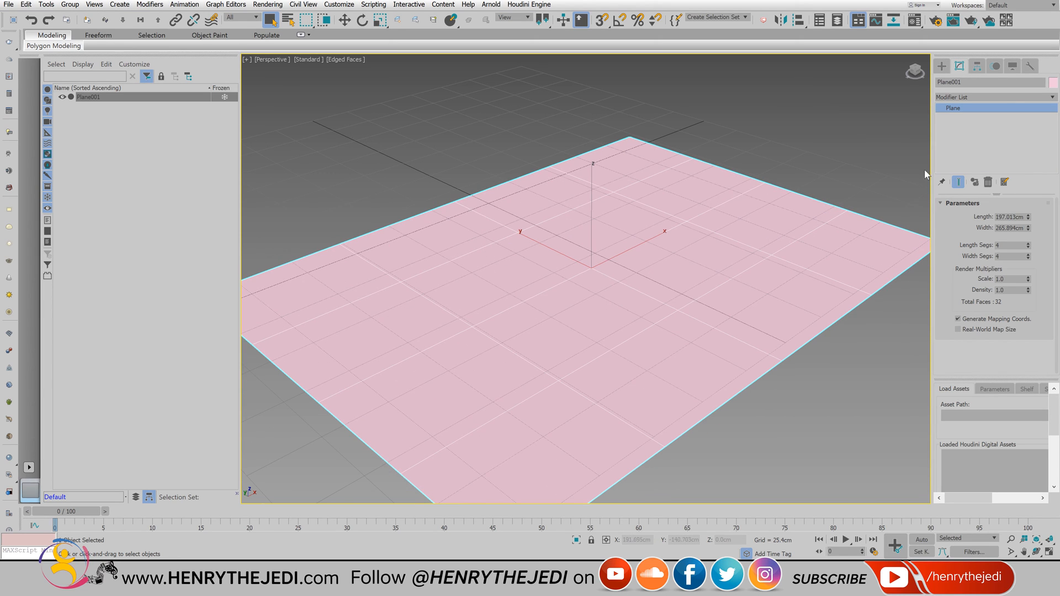
click(1052, 97)
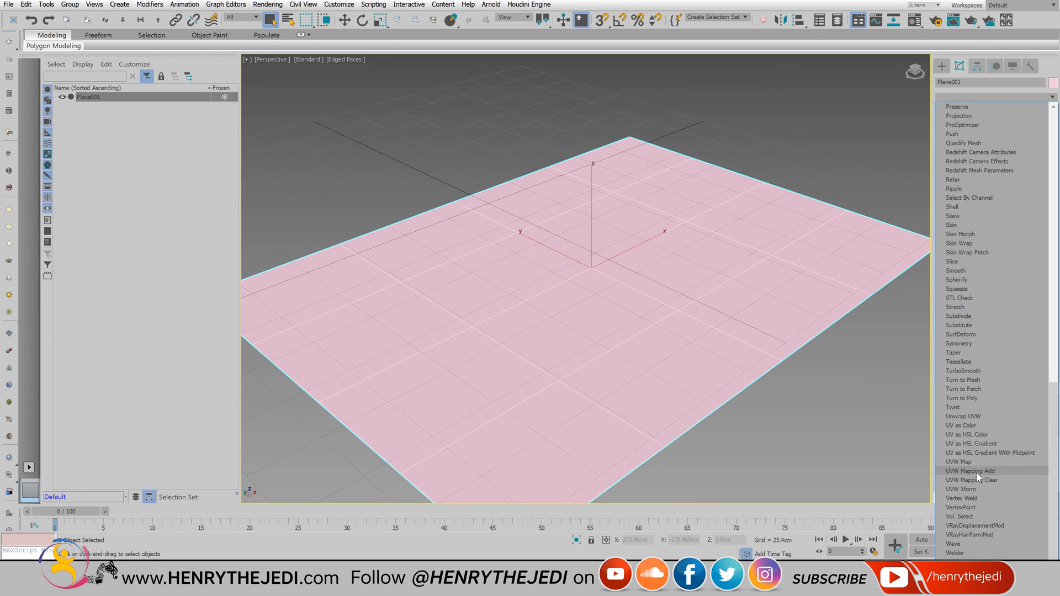
click(959, 462)
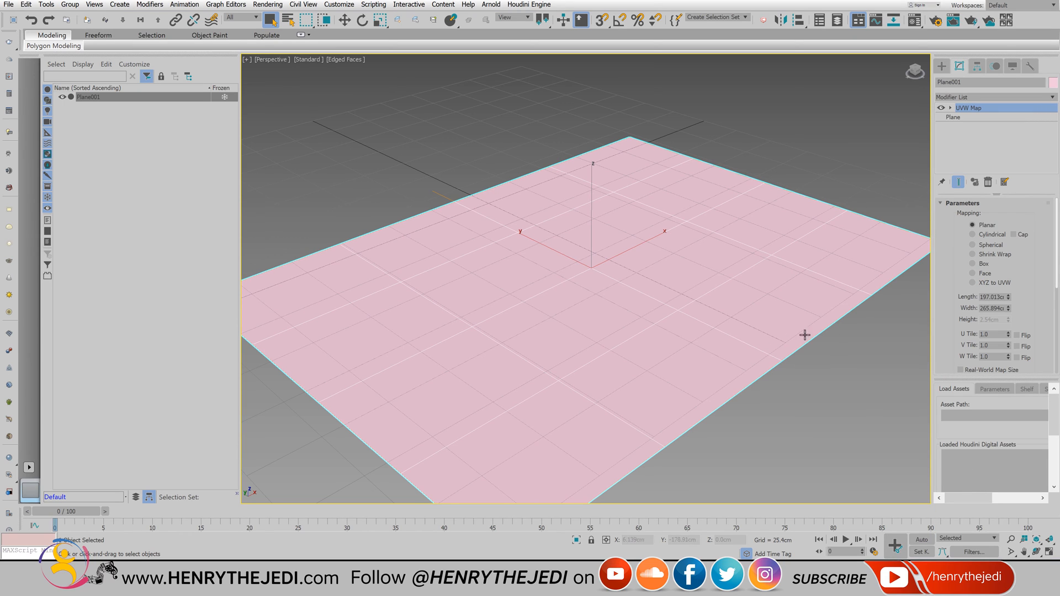
click(980, 267)
Switch back to Houdini and make grid1 the displayed node in the Reference_Plane network.
click(189, 586)
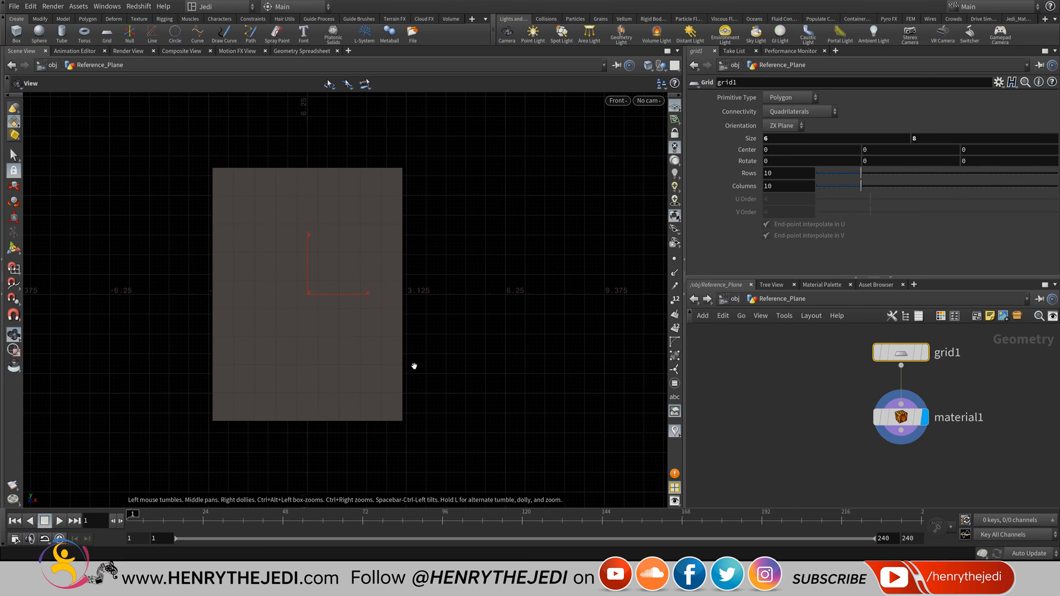
click(925, 353)
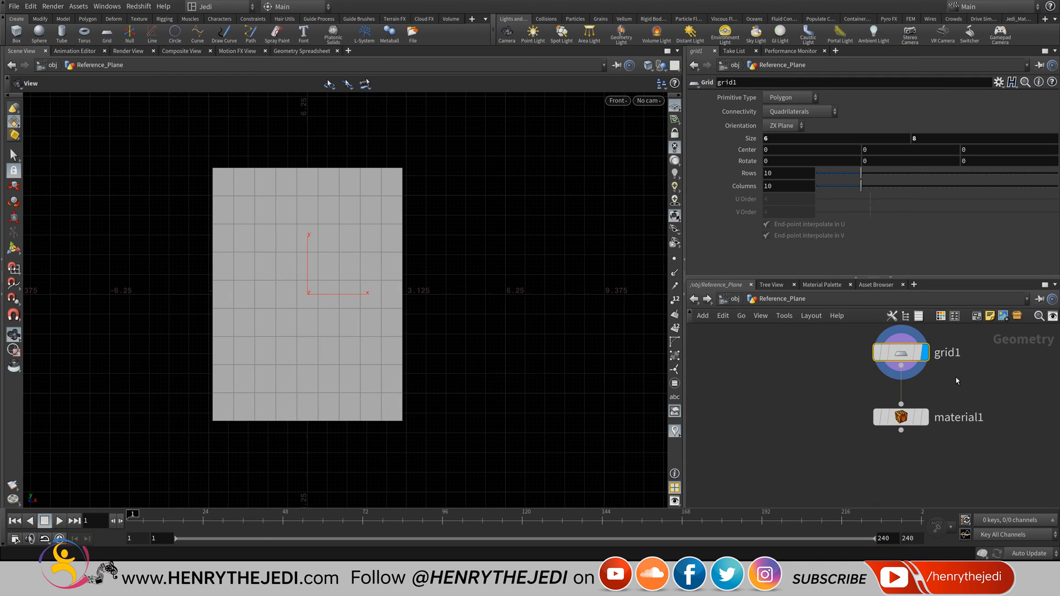
middle_drag(953, 376, 937, 399)
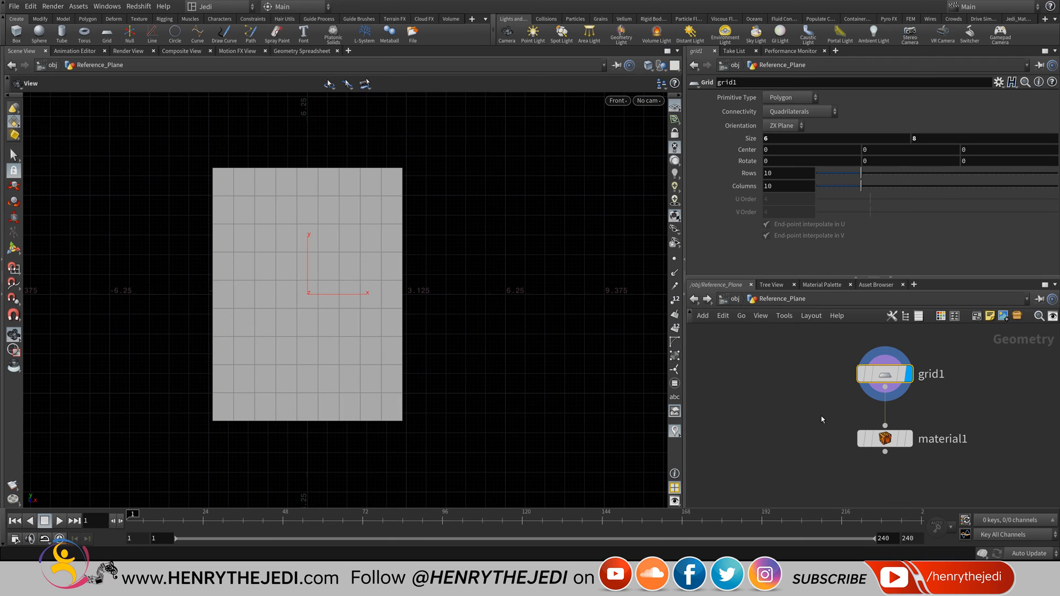
key(Tab)
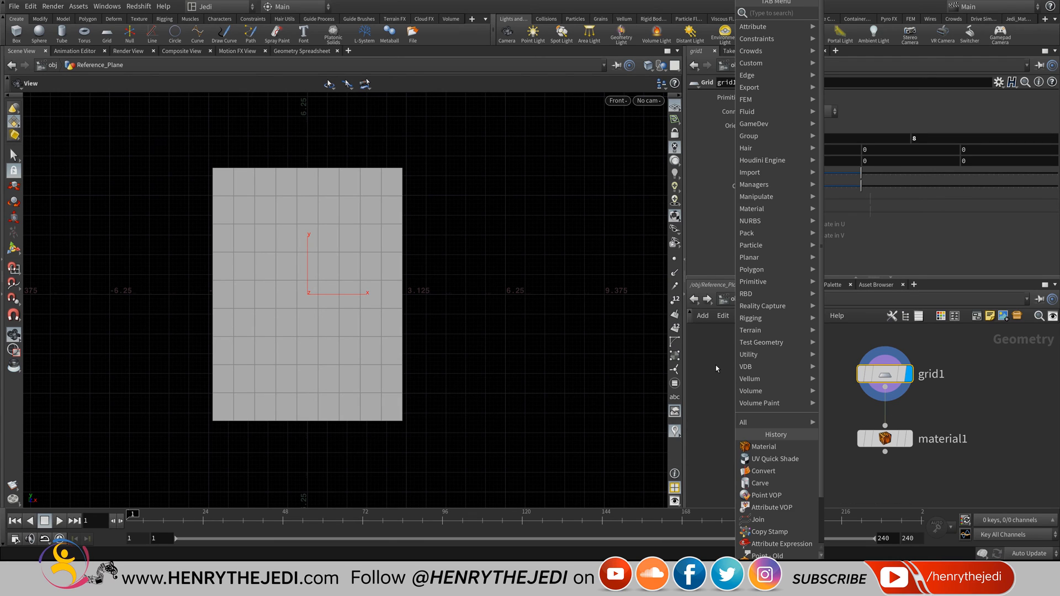
mouse_move(766, 212)
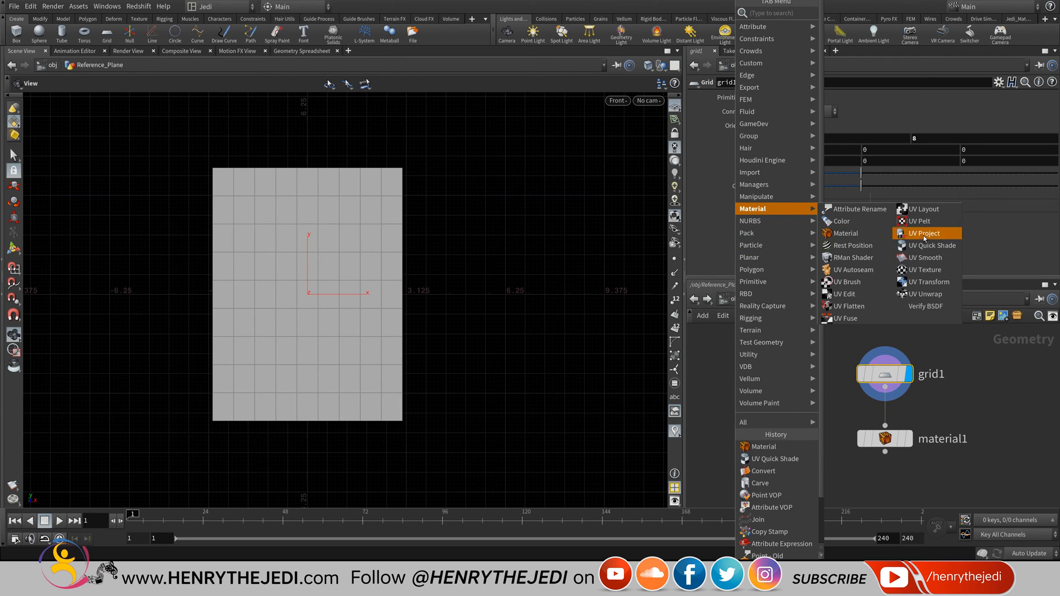
click(1002, 401)
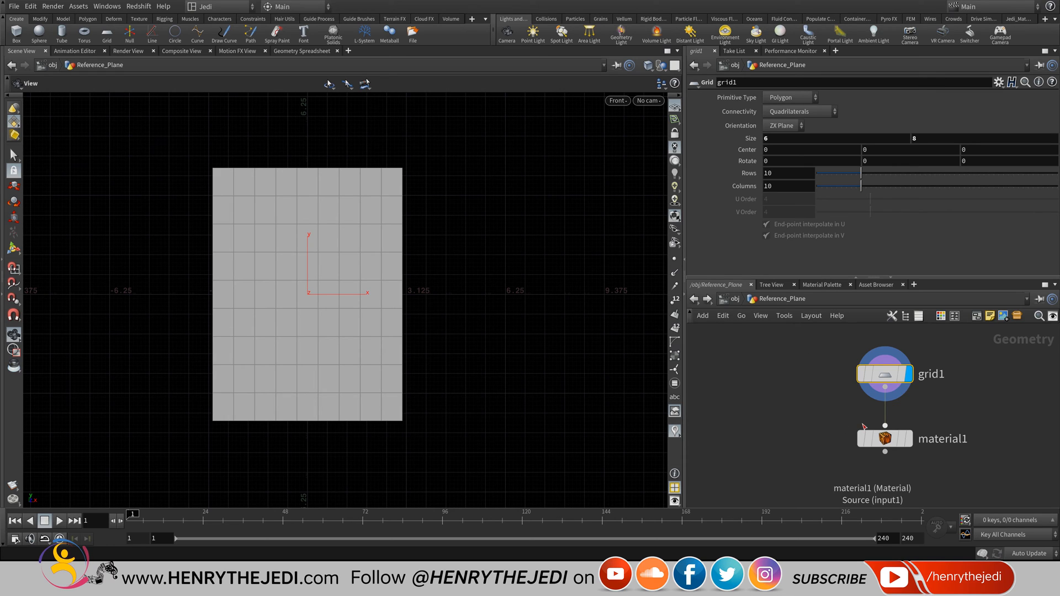
Add a second Material node and insert it between grid1 and material1.
key(Tab)
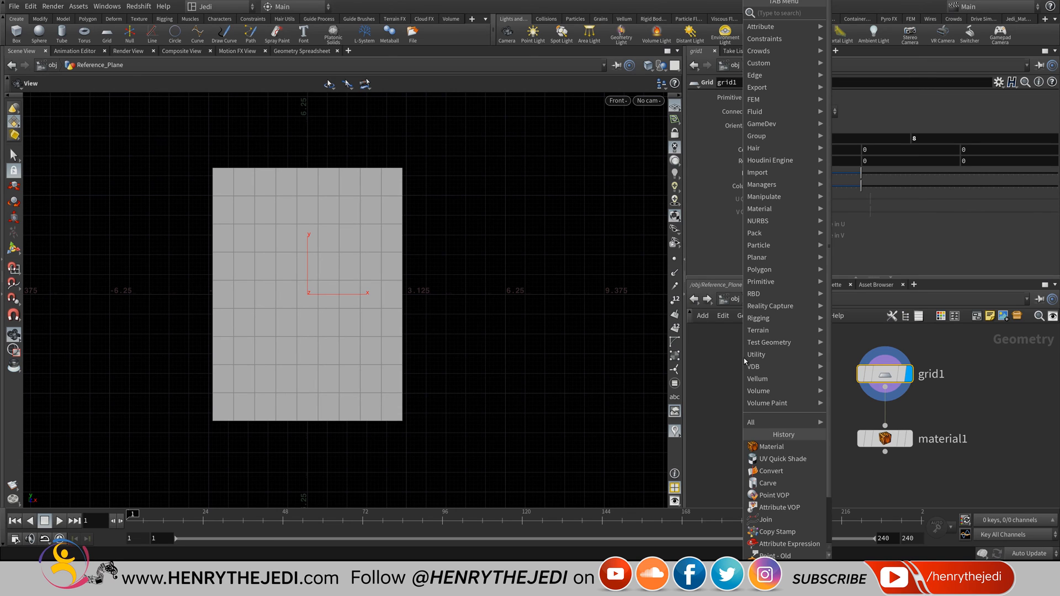
click(753, 445)
click(751, 447)
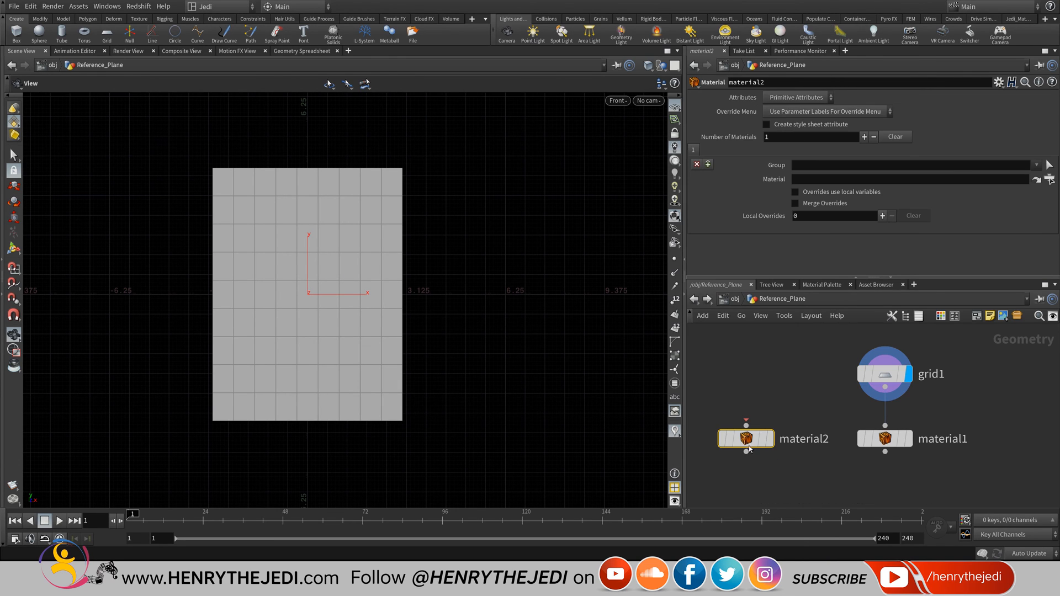
drag(747, 440, 887, 412)
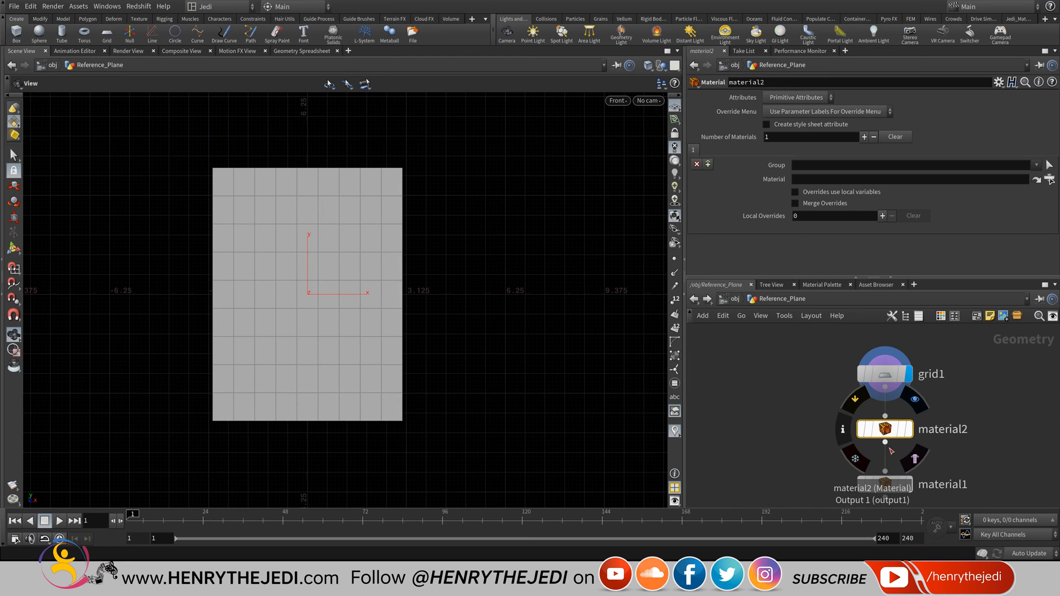
Delete the material2 node, insert a UV Layout node between grid1 and material1, and display material1.
key(Delete)
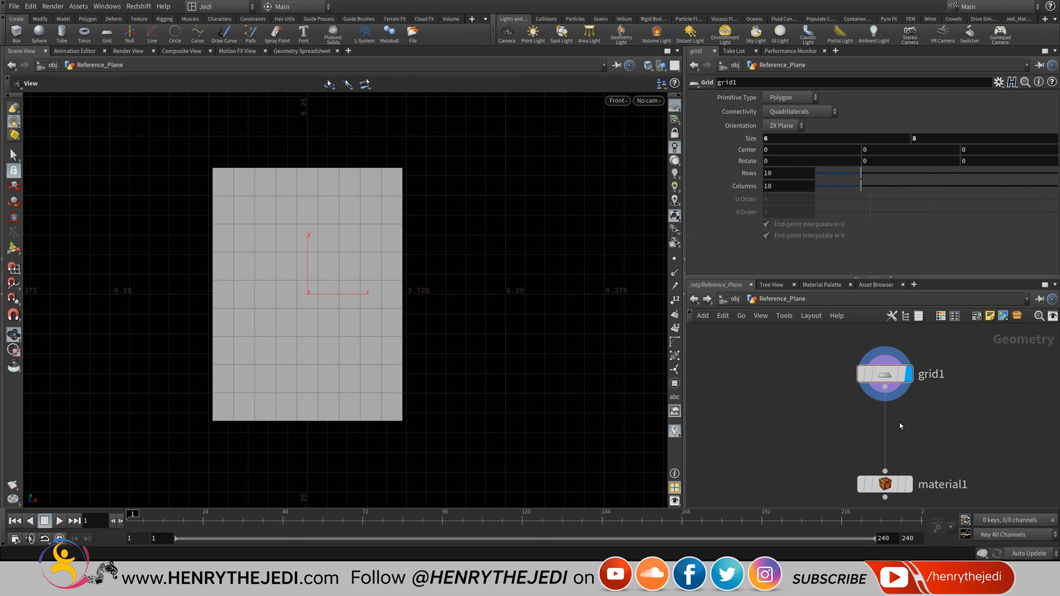
click(886, 389)
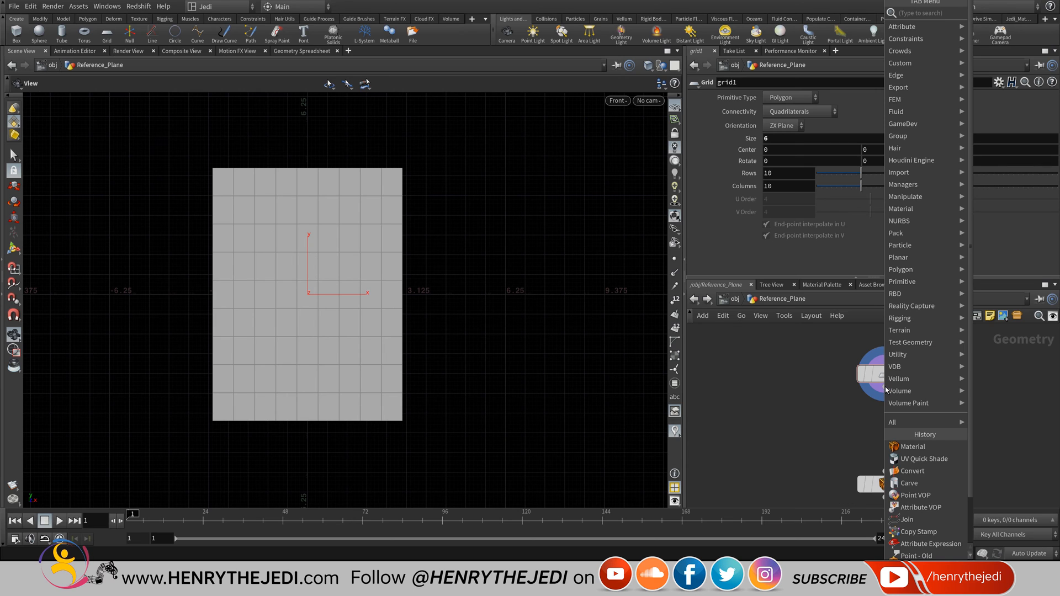
mouse_move(931, 209)
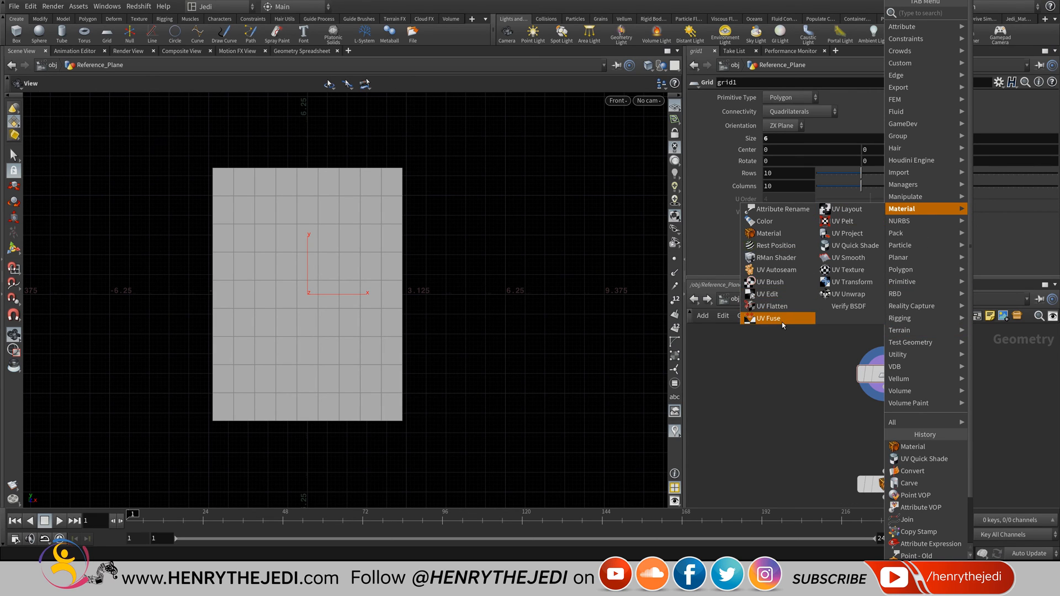
click(852, 212)
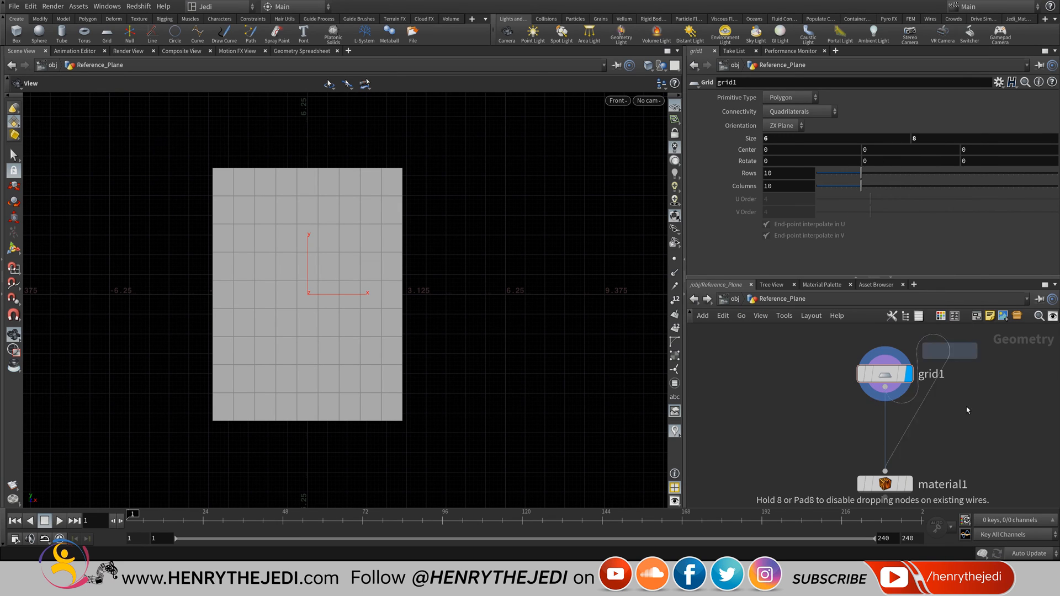
click(886, 429)
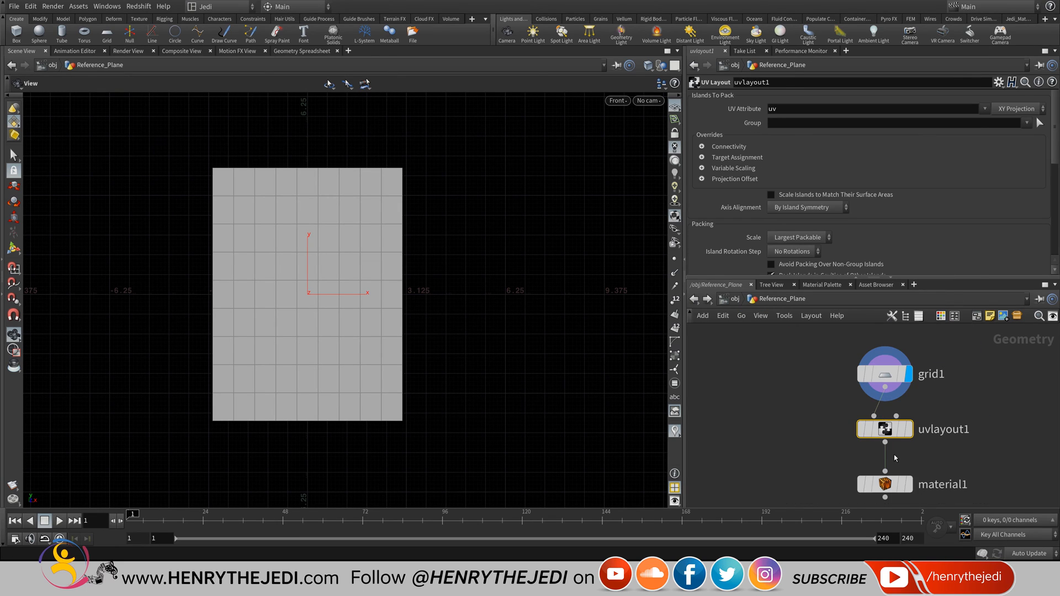
middle_drag(926, 443, 932, 406)
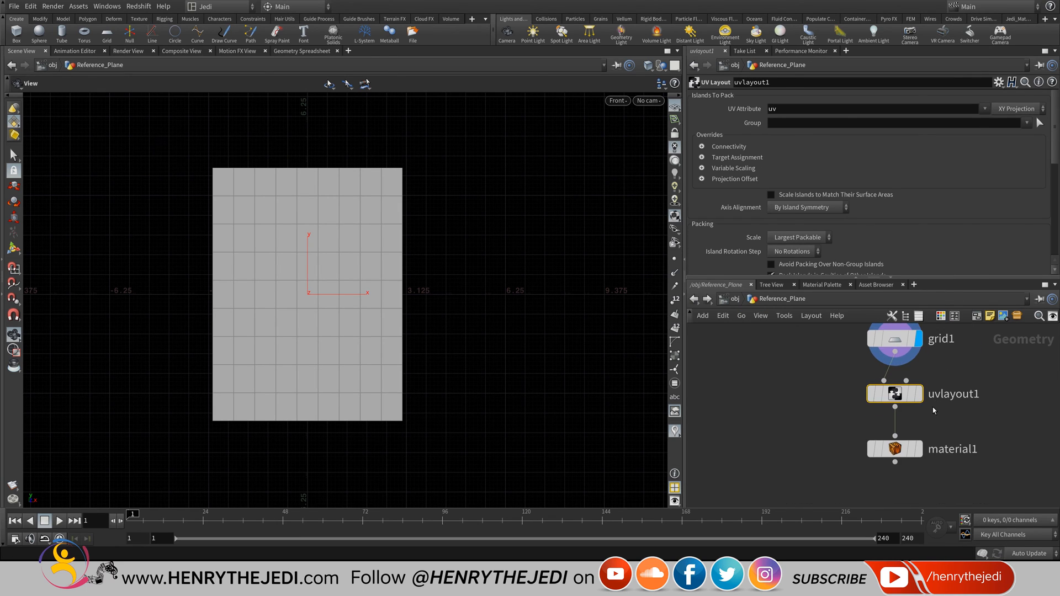
click(920, 453)
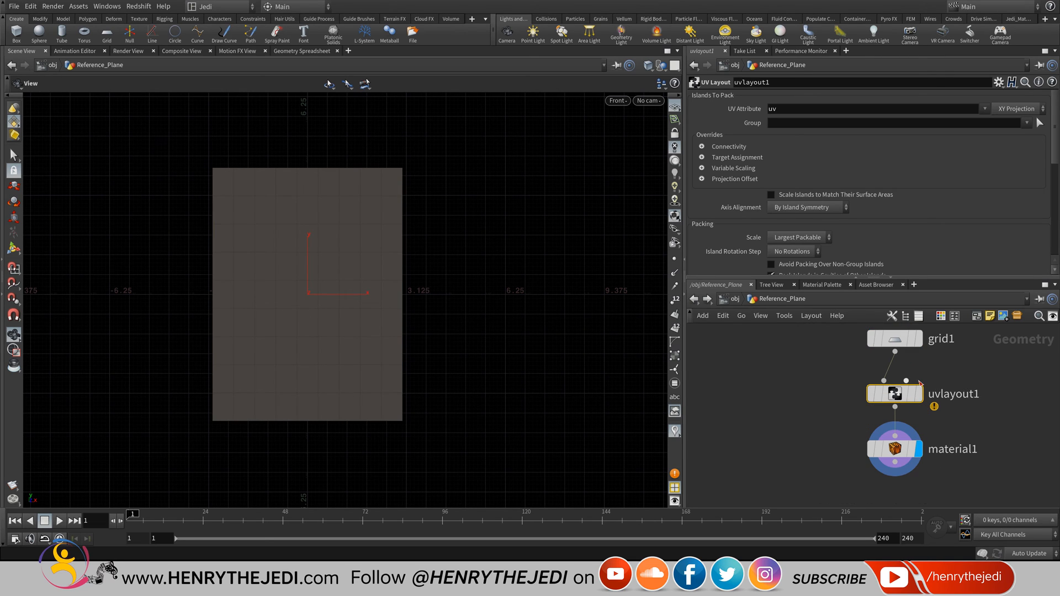
Insert a UV Quick Shade node between grid1 and uvlayout1.
middle_drag(930, 368, 931, 382)
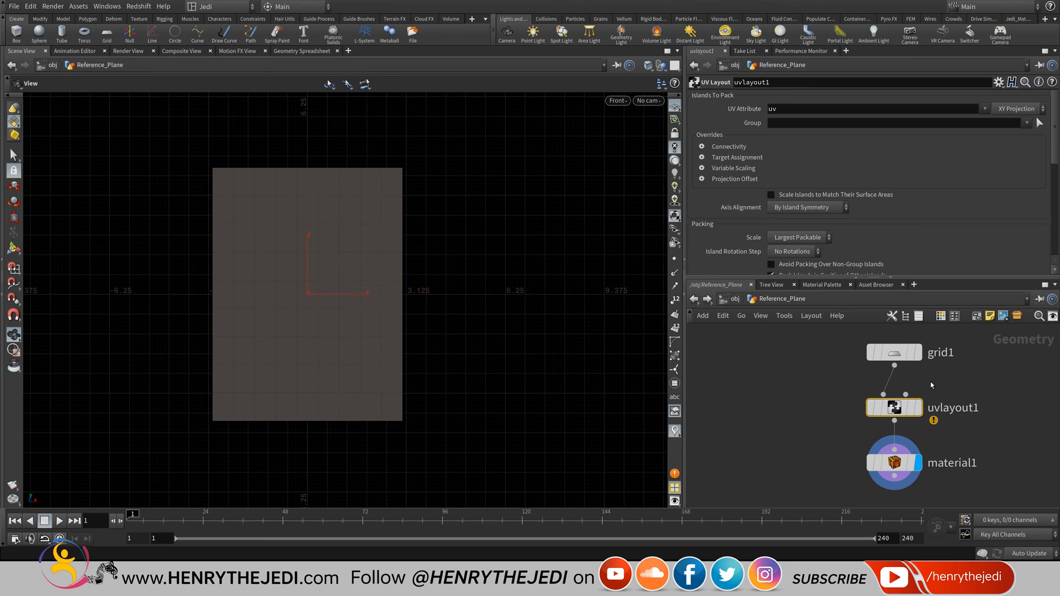
click(895, 365)
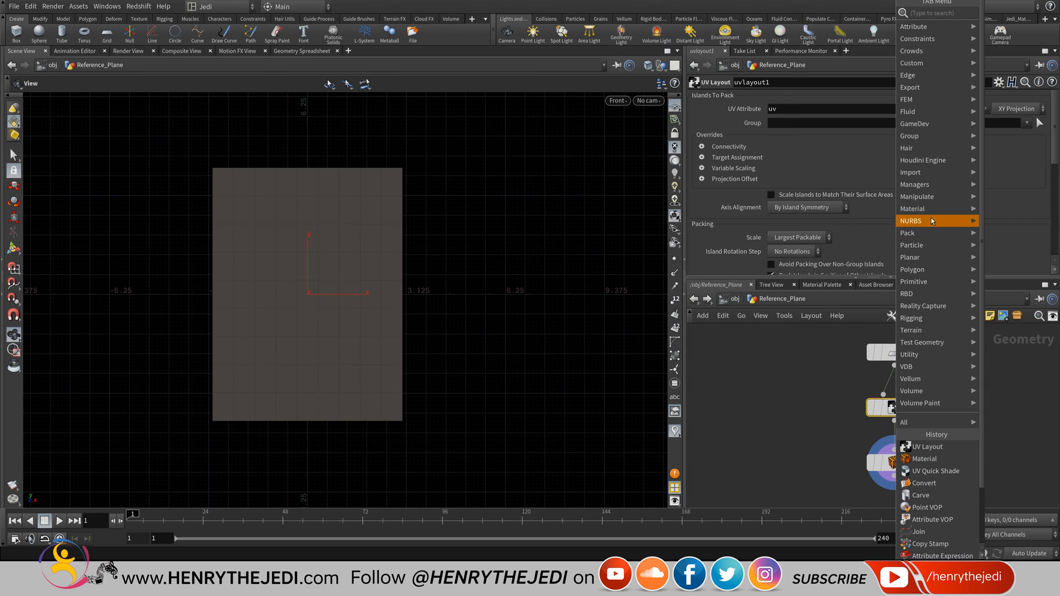
mouse_move(931, 209)
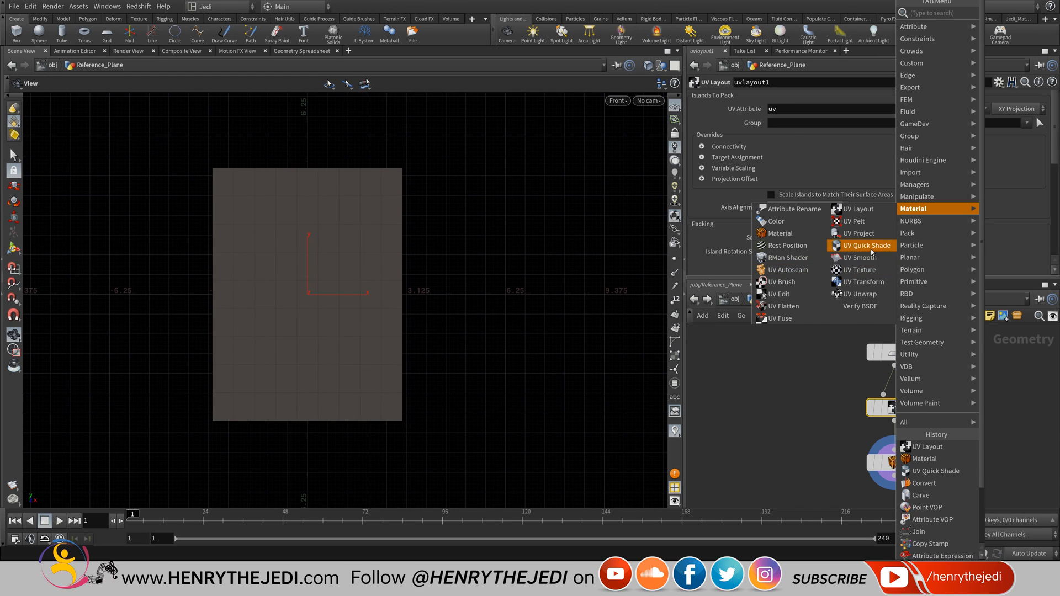
click(864, 245)
click(896, 389)
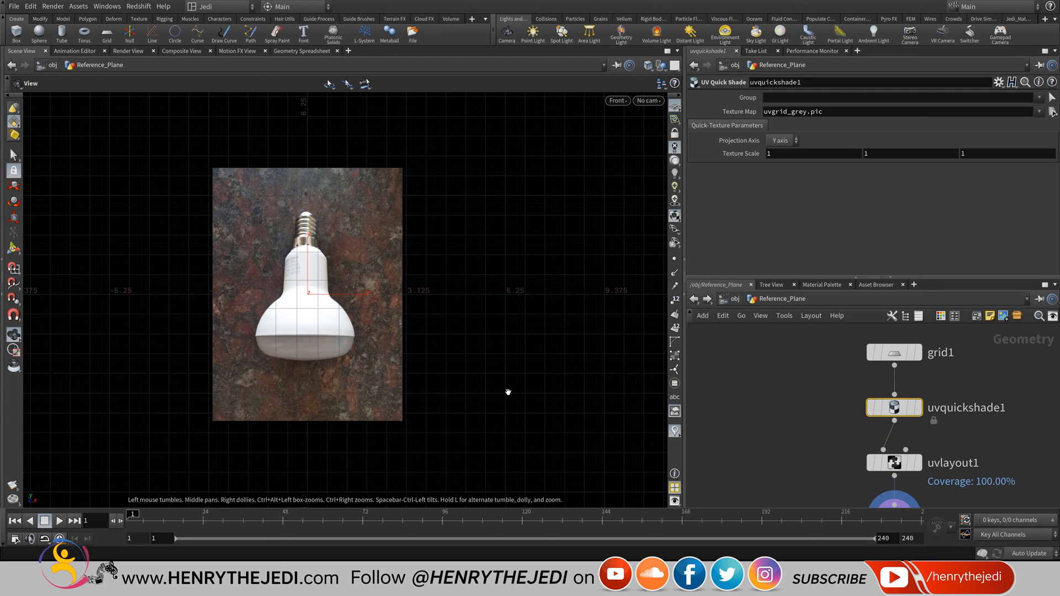
Examine the bulb reference image on the plane up close and review the node chain.
right_drag(332, 325, 393, 194)
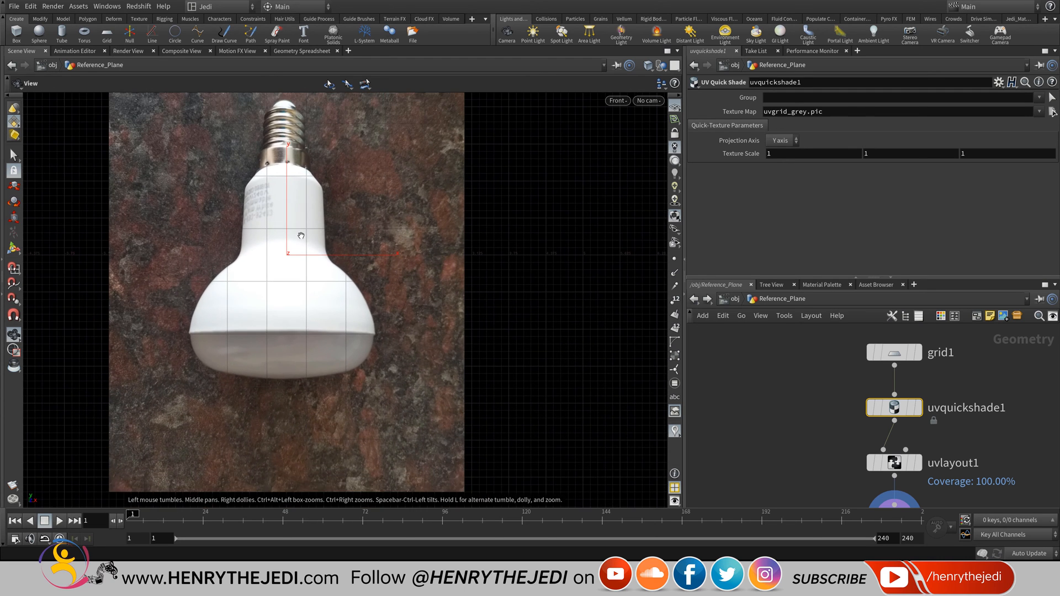
middle_drag(301, 235, 368, 290)
right_drag(351, 278, 416, 281)
middle_drag(1046, 452, 1019, 390)
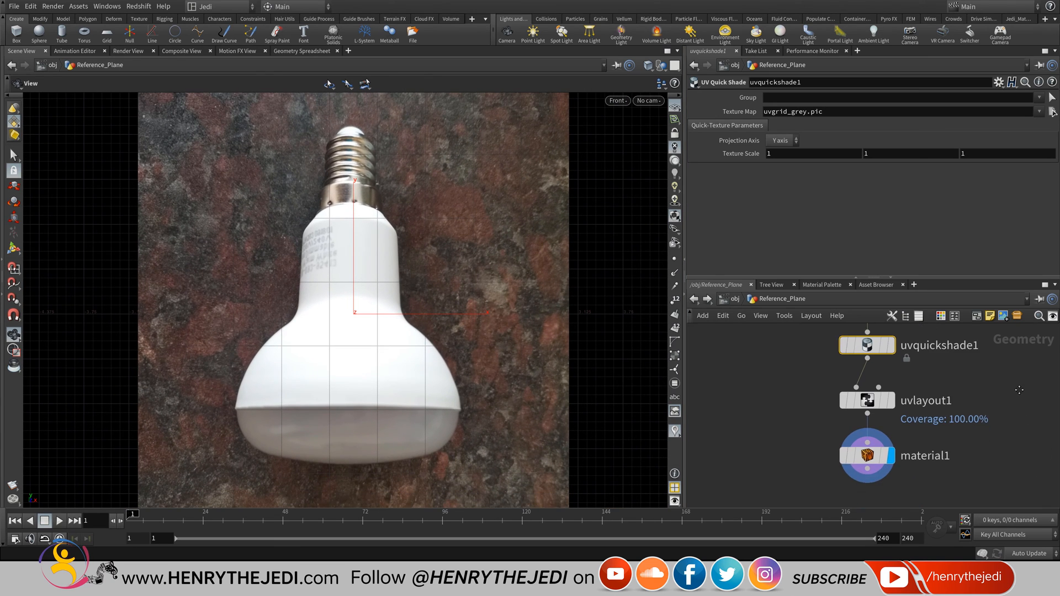
middle_drag(846, 377, 835, 430)
mouse_move(826, 462)
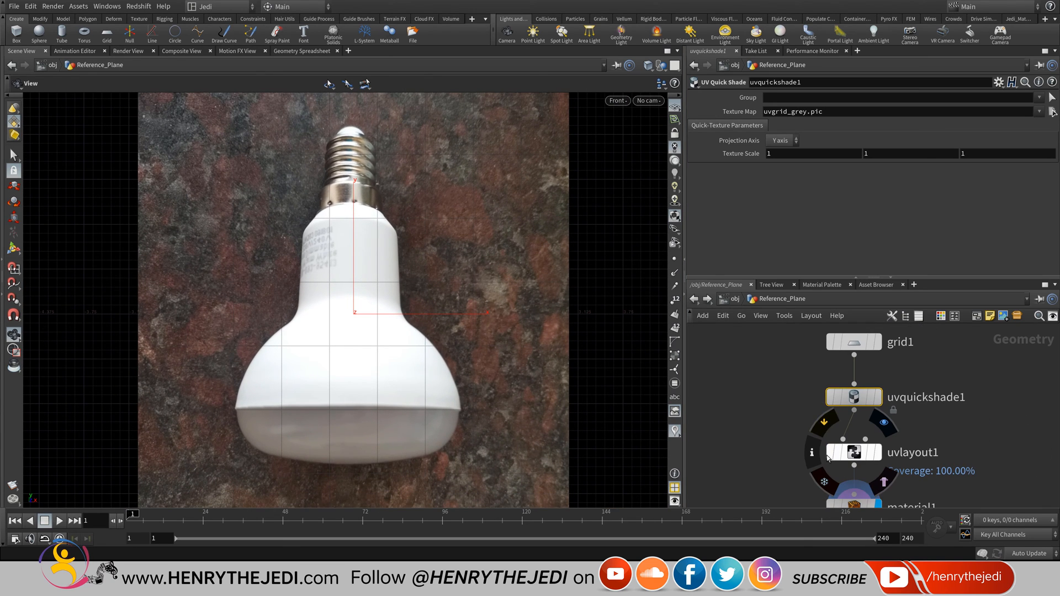
Display grid1, uvquickshade1 and uvlayout1 in turn, and inspect the UV Layout packing settings.
click(830, 395)
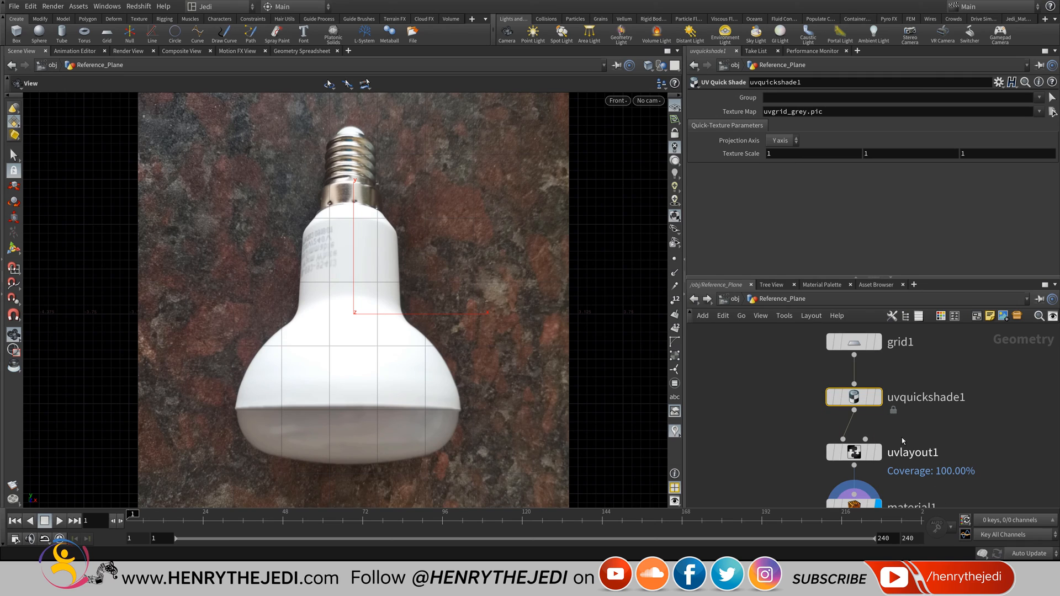
click(878, 343)
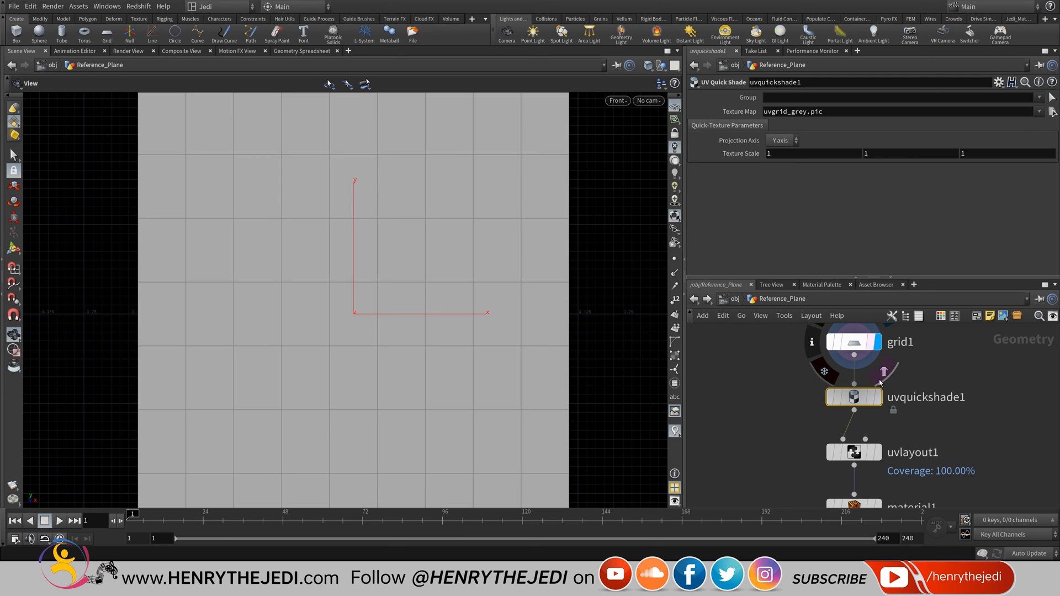
click(878, 398)
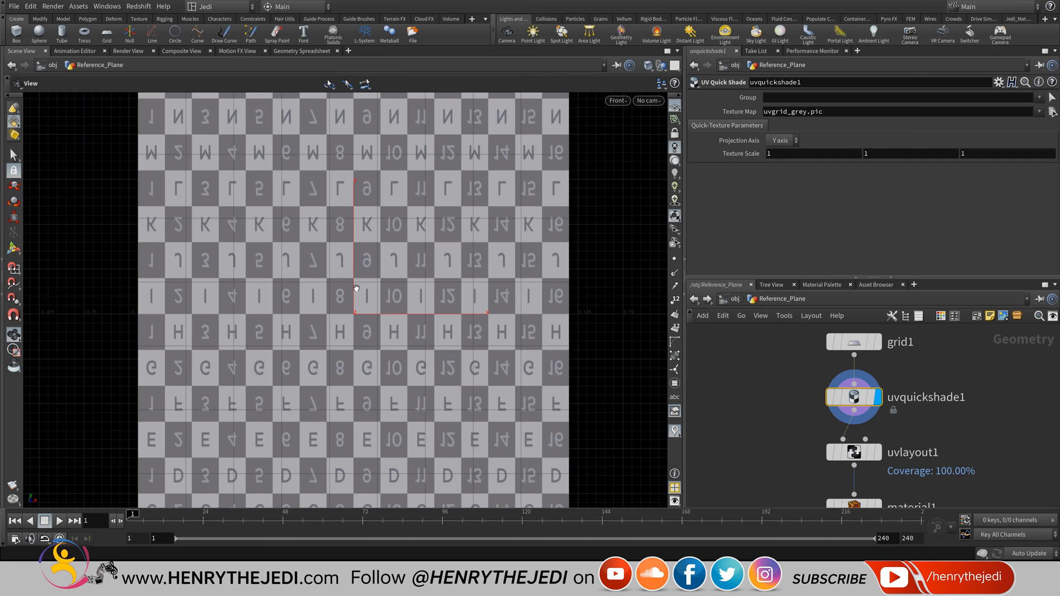
click(879, 452)
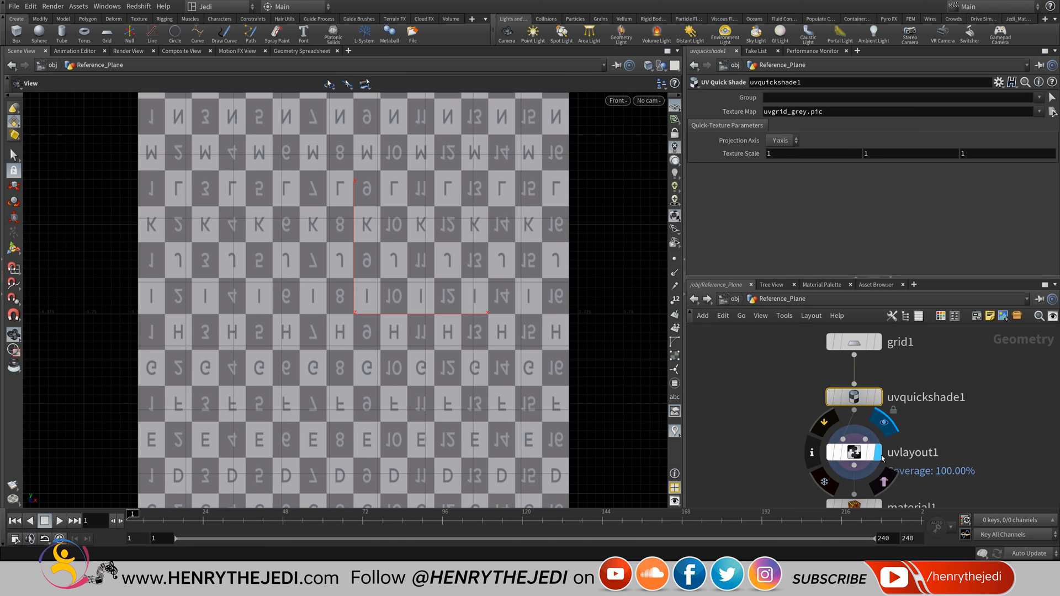
click(862, 457)
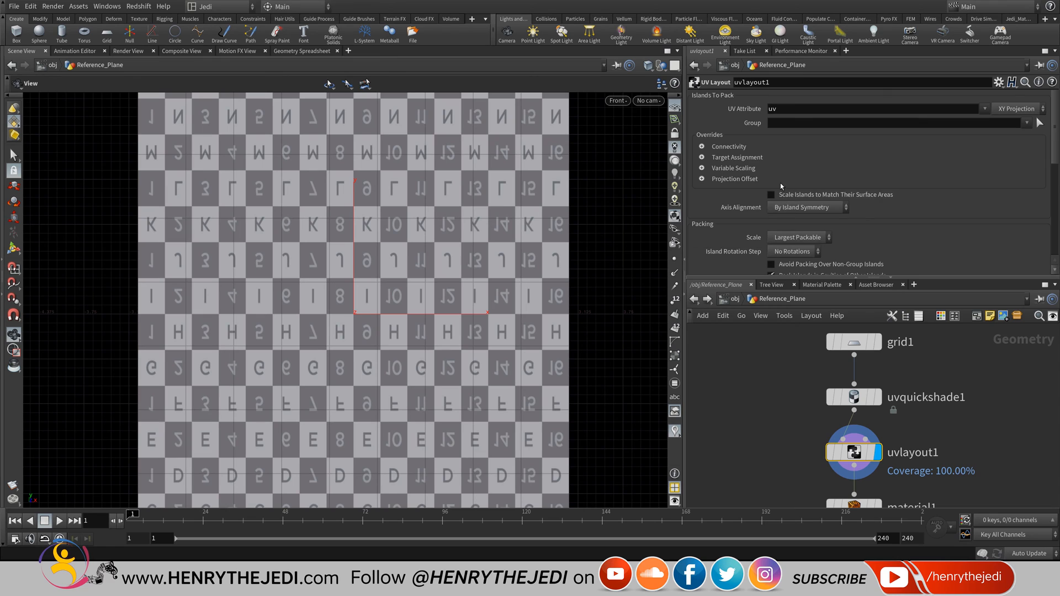
scroll(784, 177, down, 5)
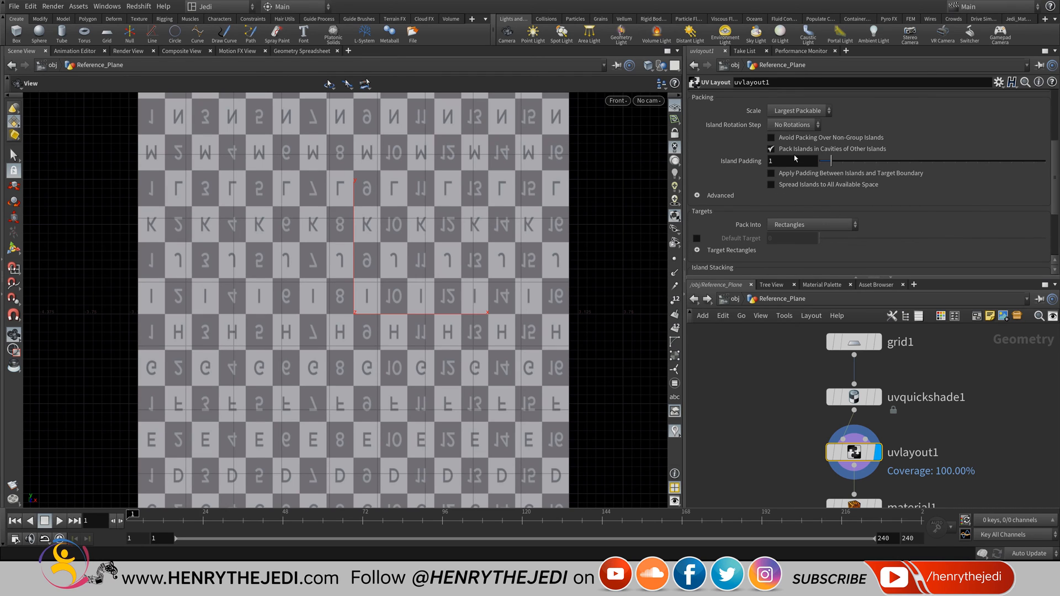
Move uvlayout1 aside from the main chain and add a displayed UV Flatten node below uvquickshade1.
middle_drag(849, 447, 887, 407)
drag(896, 418, 718, 435)
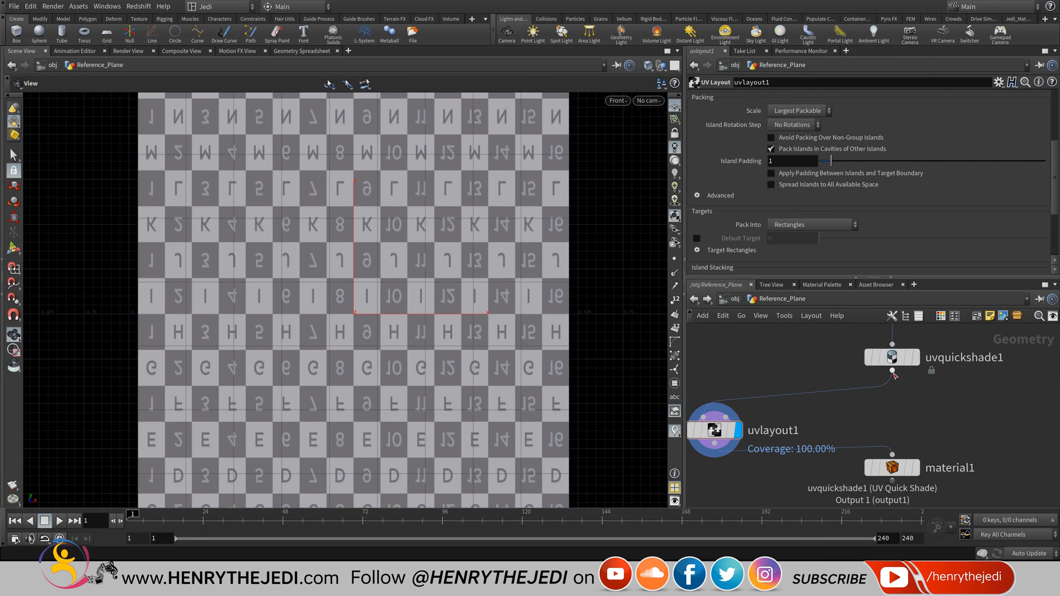
key(Tab)
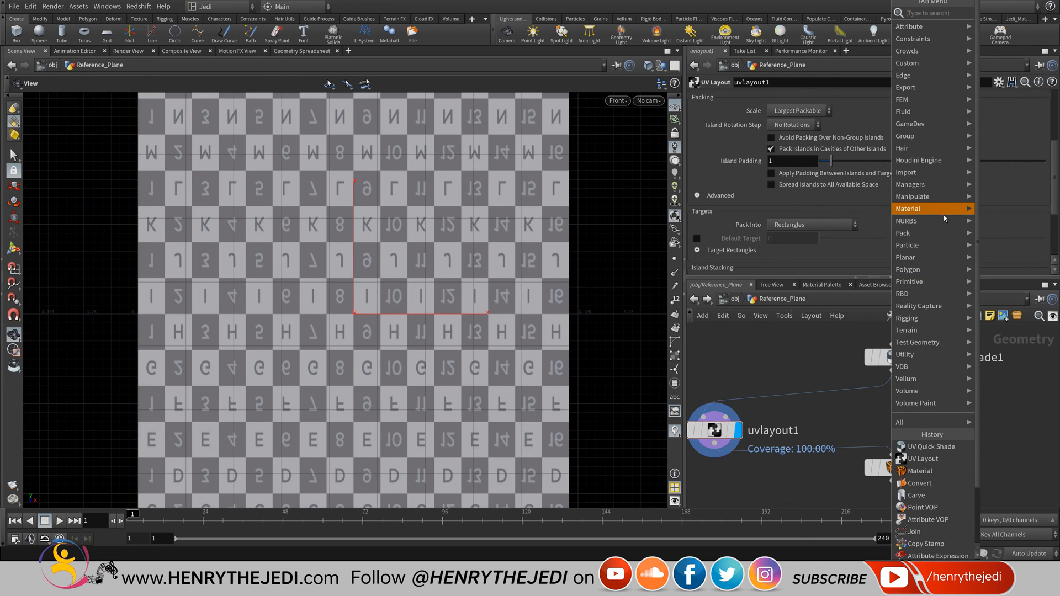
mouse_move(944, 211)
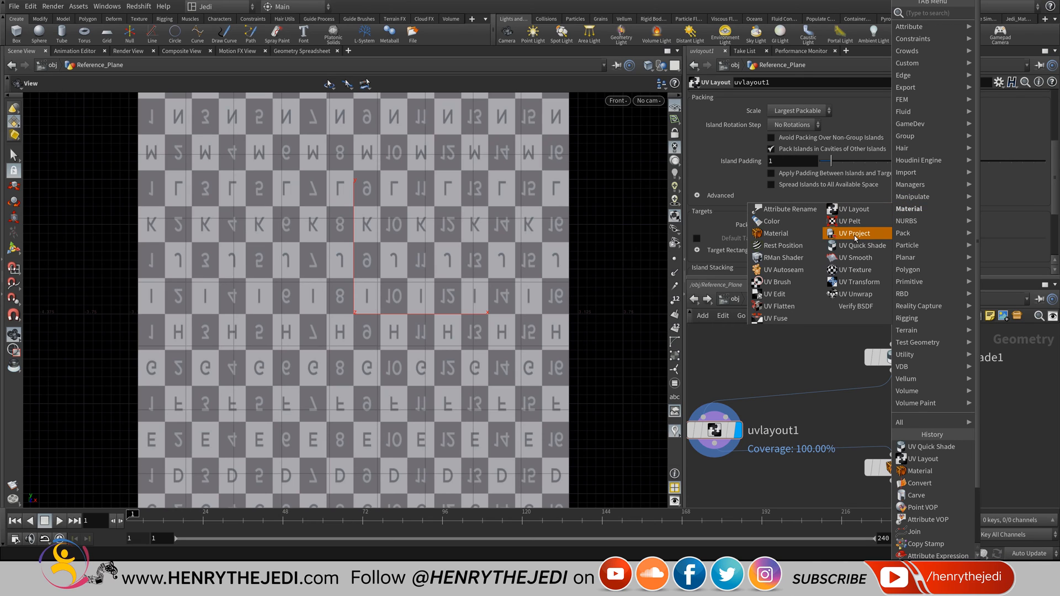
click(803, 307)
click(895, 415)
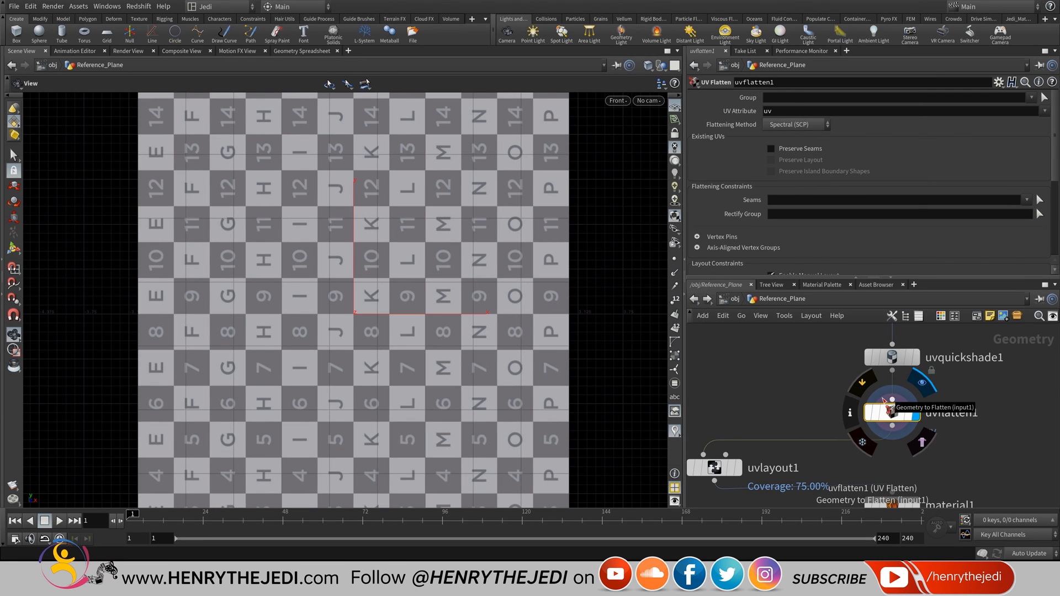
Wire uvflatten1 directly into material1, bypassing uvlayout1, and display material1.
middle_drag(968, 445, 939, 370)
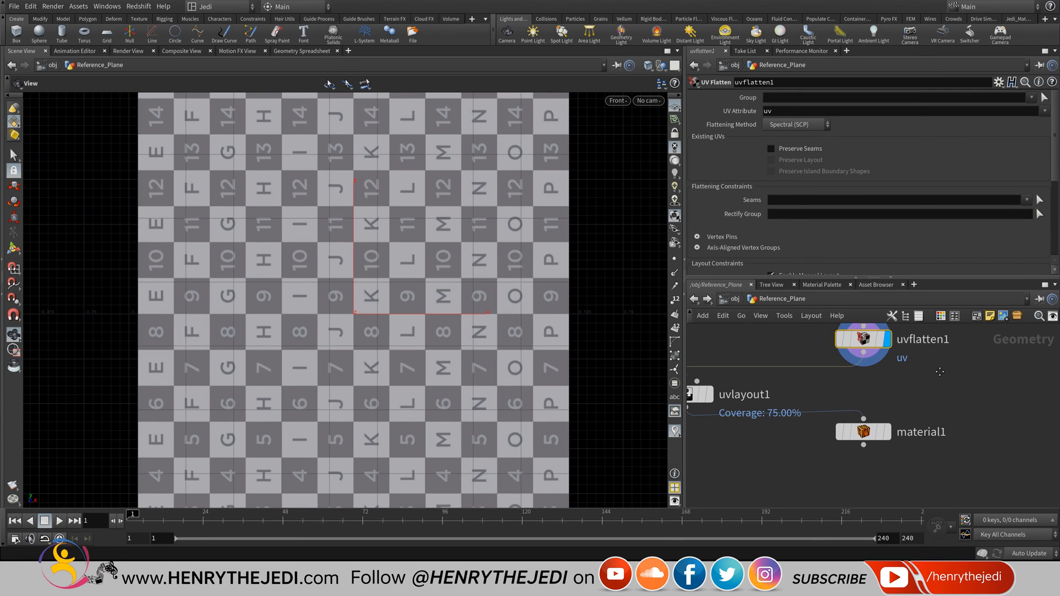
click(863, 351)
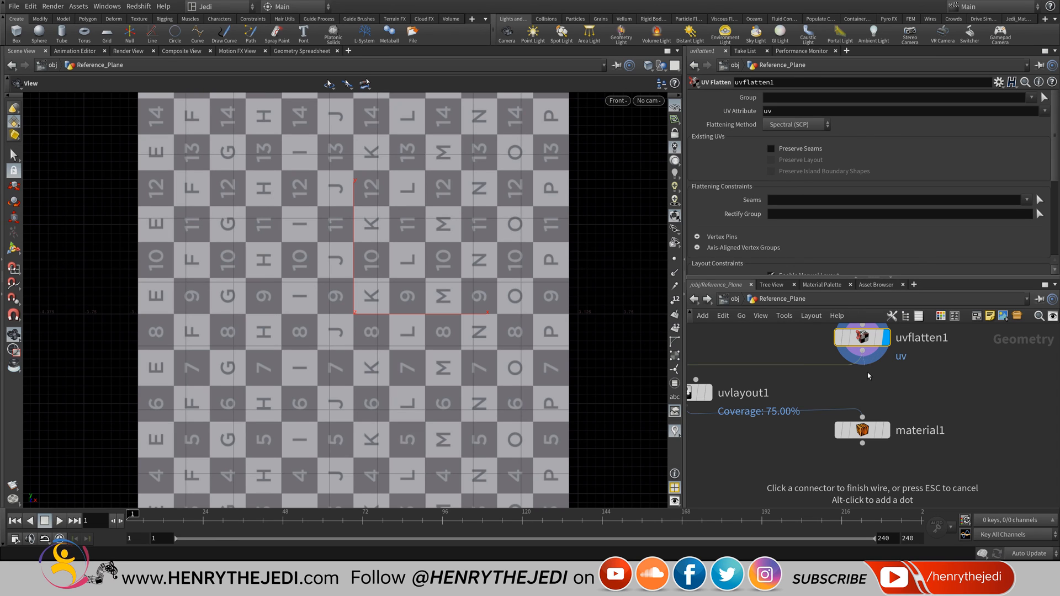
click(872, 415)
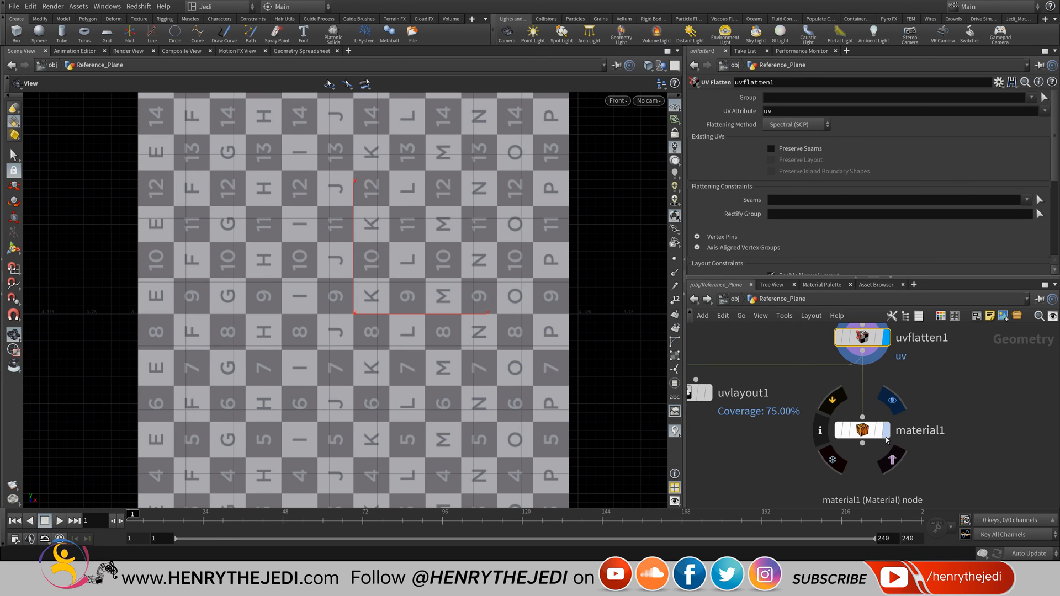
click(887, 436)
click(864, 431)
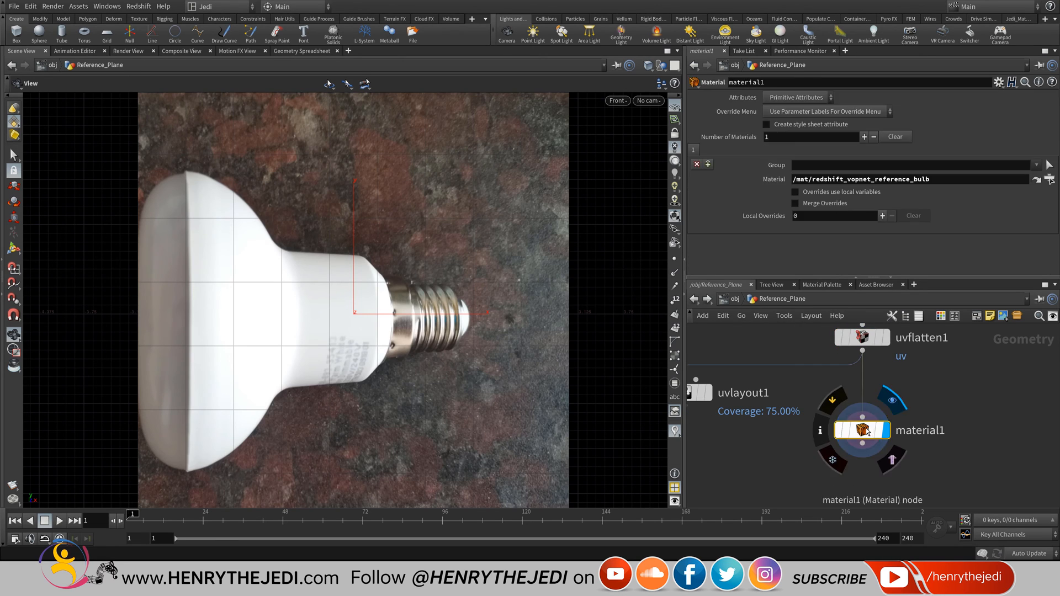
Display uvflatten1, then delete that node from the chain.
middle_drag(916, 377, 906, 394)
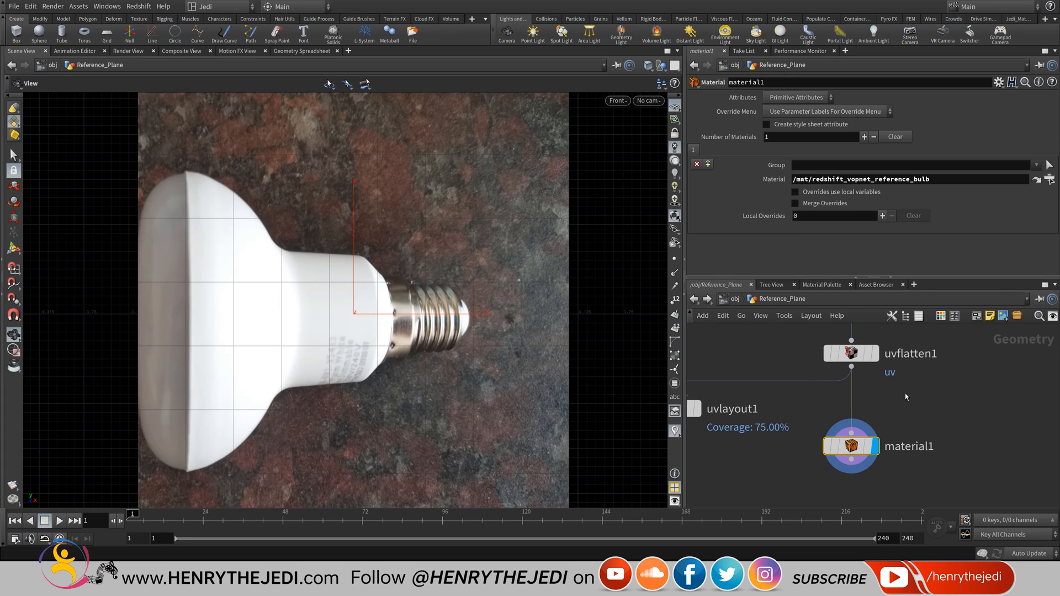
click(874, 353)
click(851, 355)
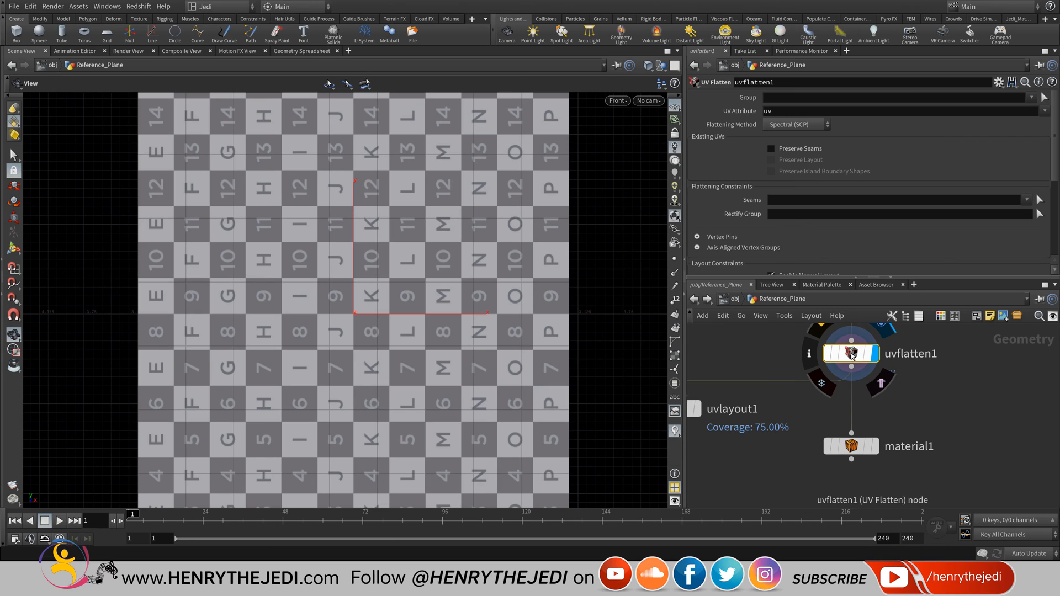
key(Delete)
Insert a UV Project node between uvquickshade1 and material1 and display it.
middle_drag(910, 371, 912, 396)
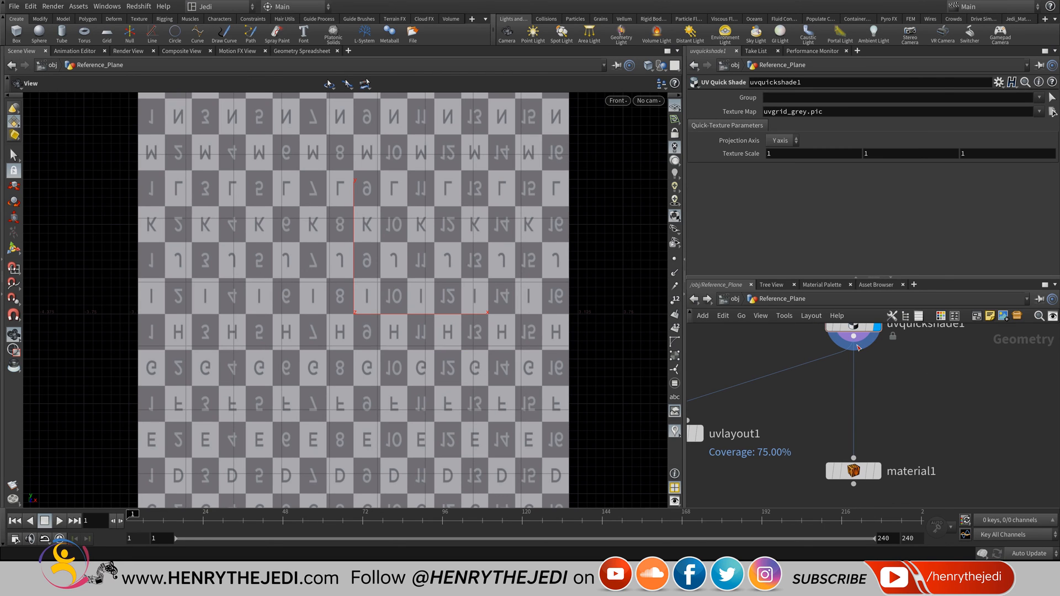
key(Tab)
mouse_move(883, 211)
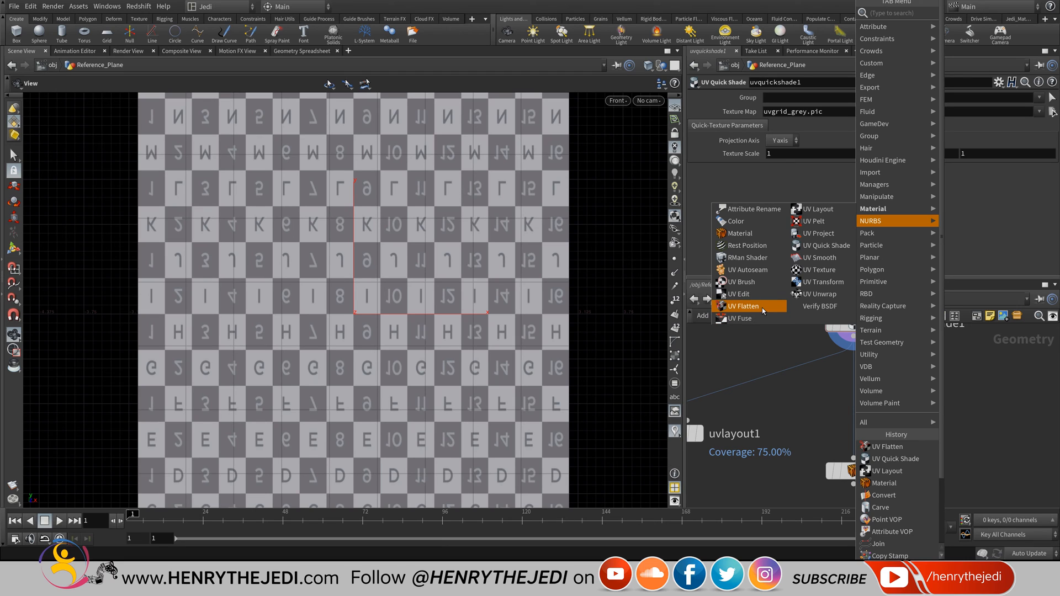
click(824, 234)
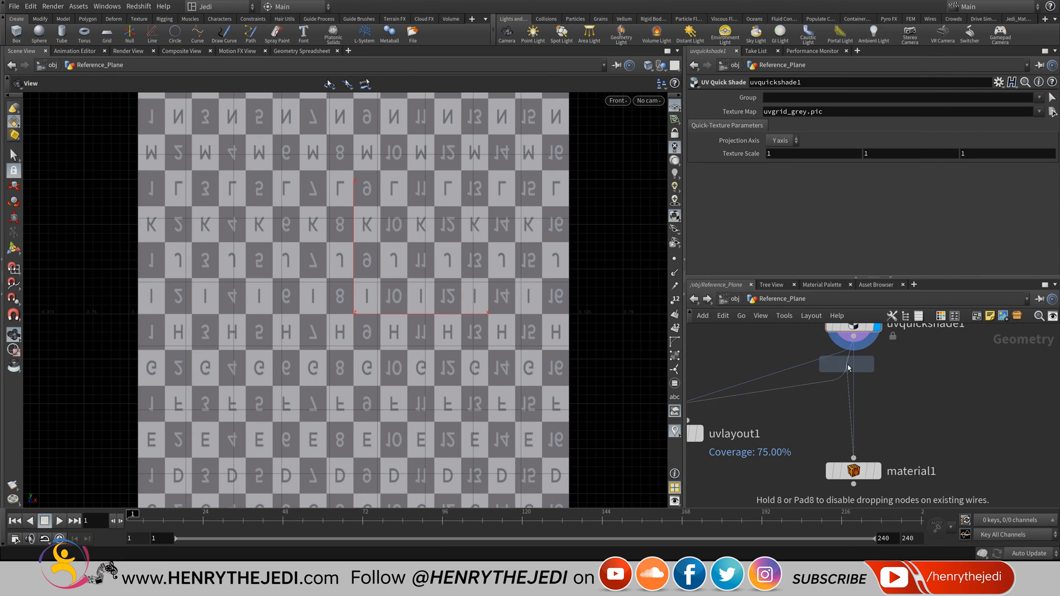
click(882, 386)
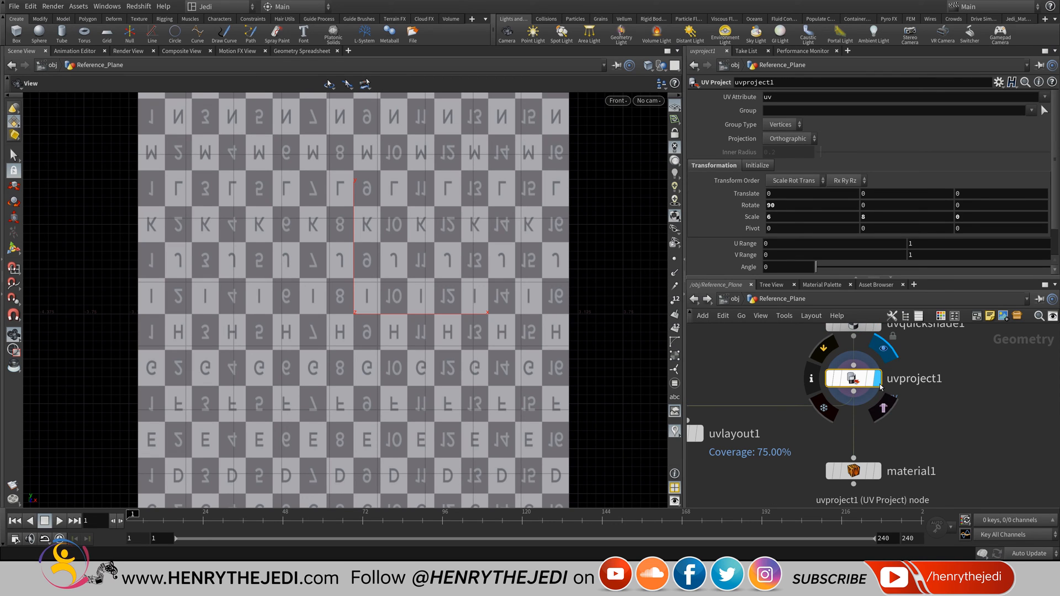
click(877, 380)
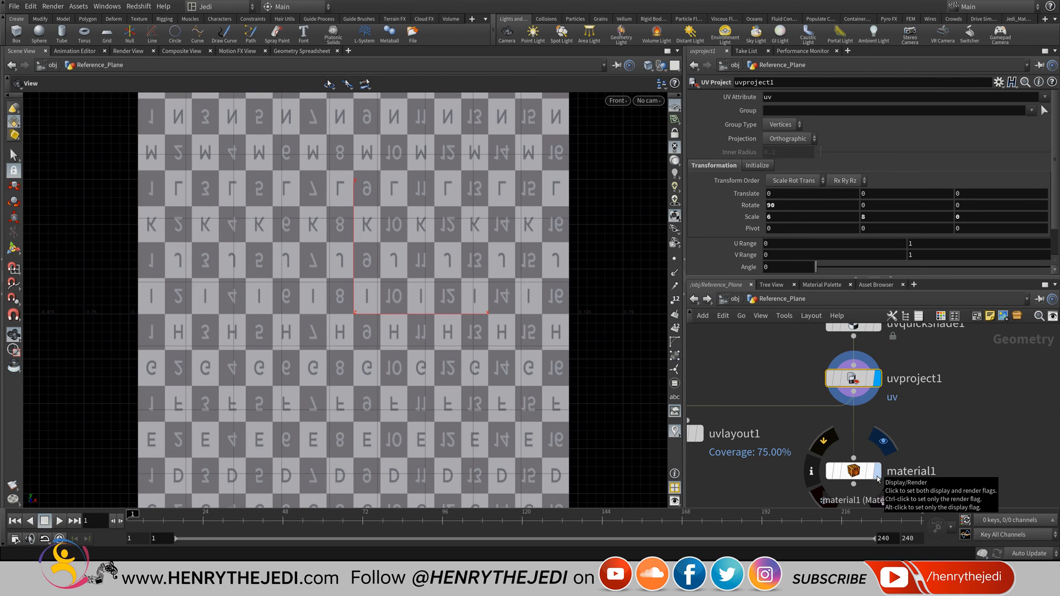
Display material1, then replace uvproject1 with a UV Unwrap node between uvquickshade1 and material1.
click(876, 472)
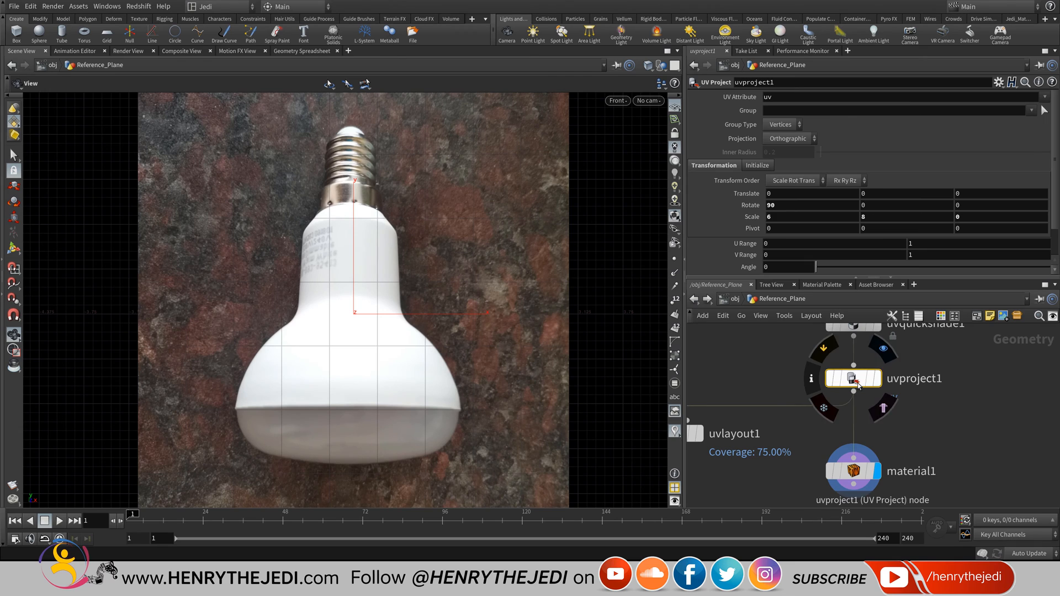
key(Delete)
key(Tab)
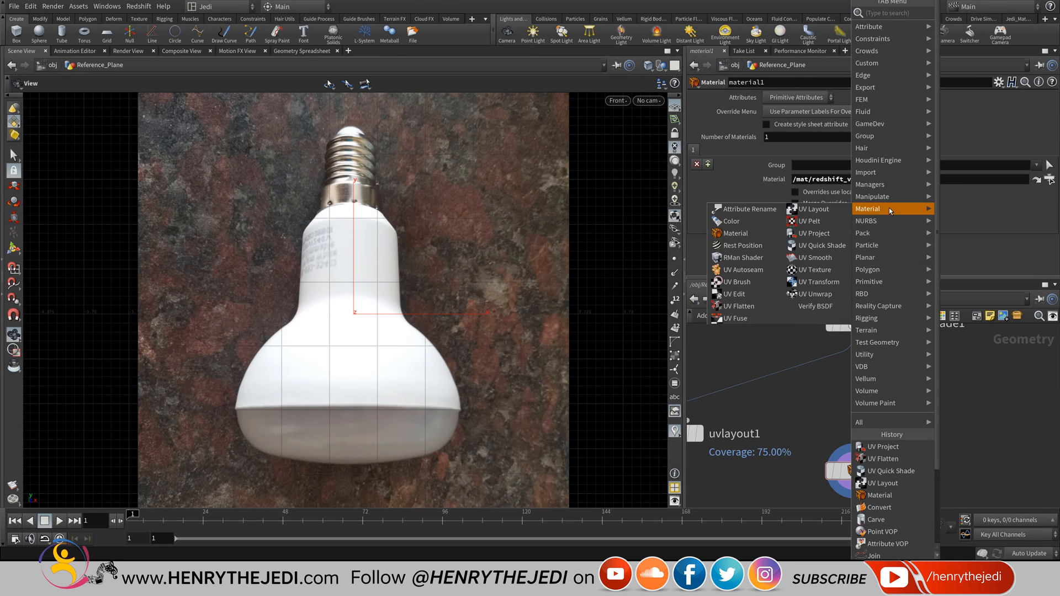
click(817, 294)
click(848, 374)
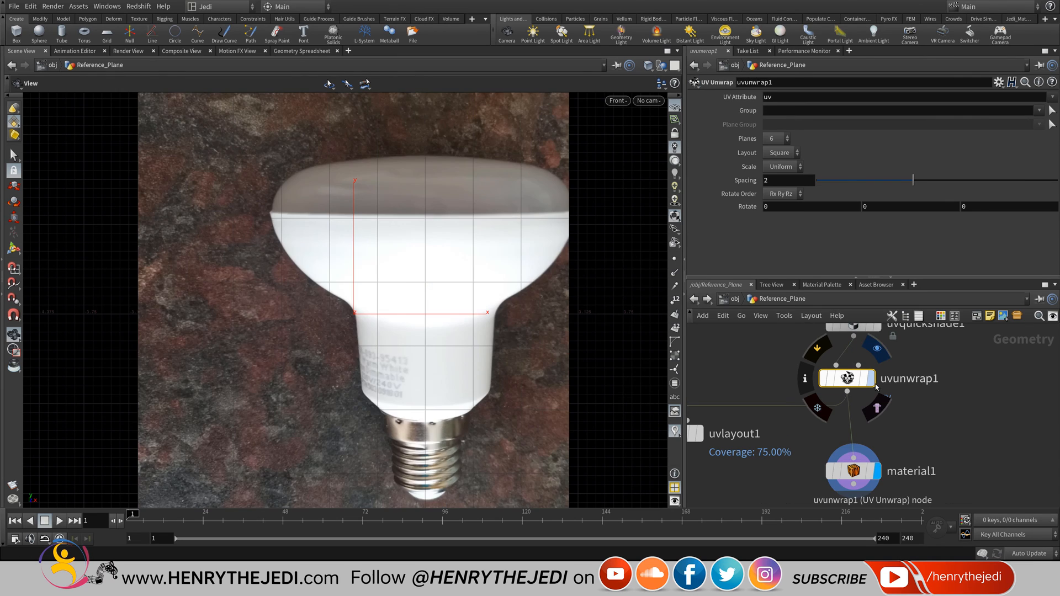
Display uvunwrap1 to check its UV grid in the front view, then display material1 to check the bulb image.
click(877, 349)
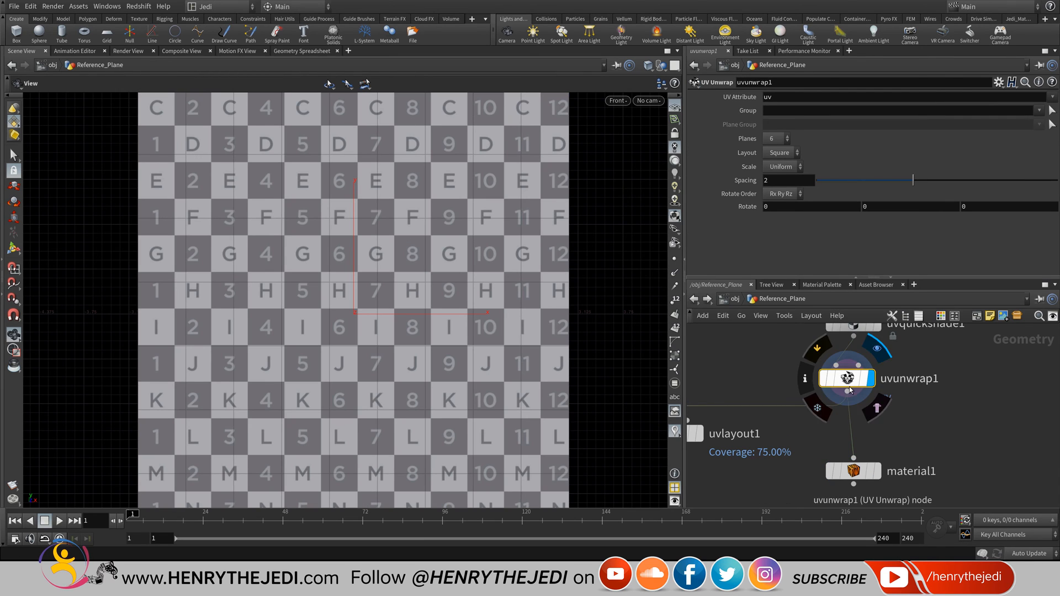
click(876, 471)
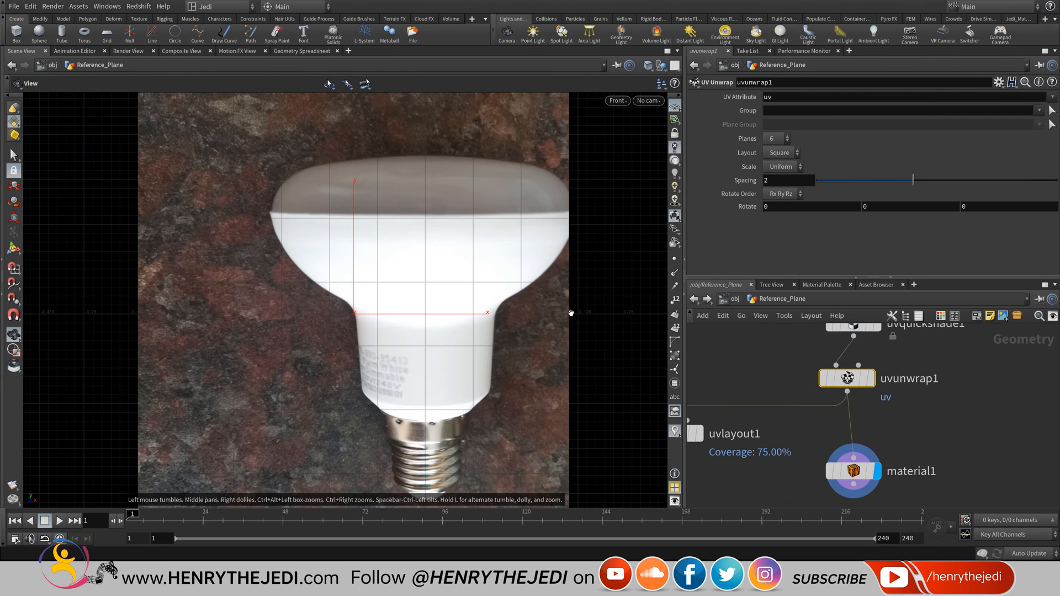
scroll(443, 227, down, 4)
scroll(446, 339, up, 1)
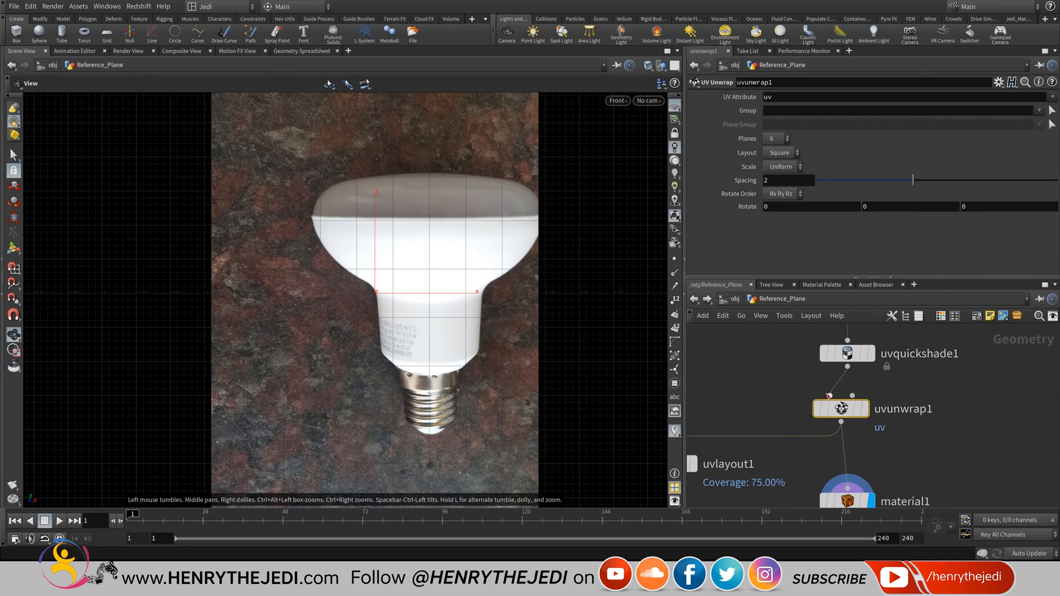
Reposition uvunwrap1 between uvquickshade1 and material1, comparing its UV grid with the textured result before leaving material1 displayed.
mouse_move(854, 408)
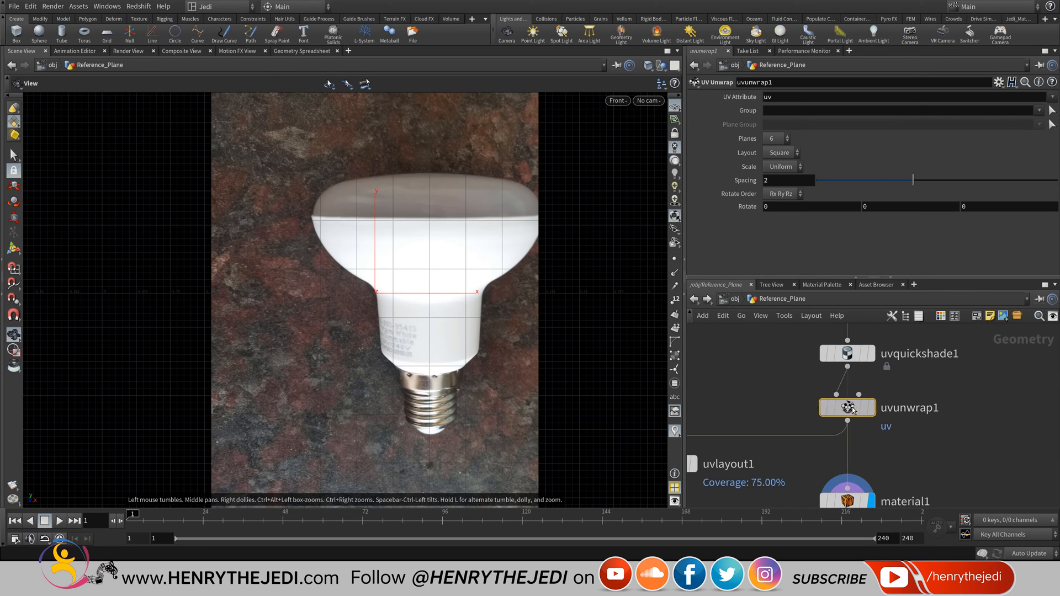
key(r)
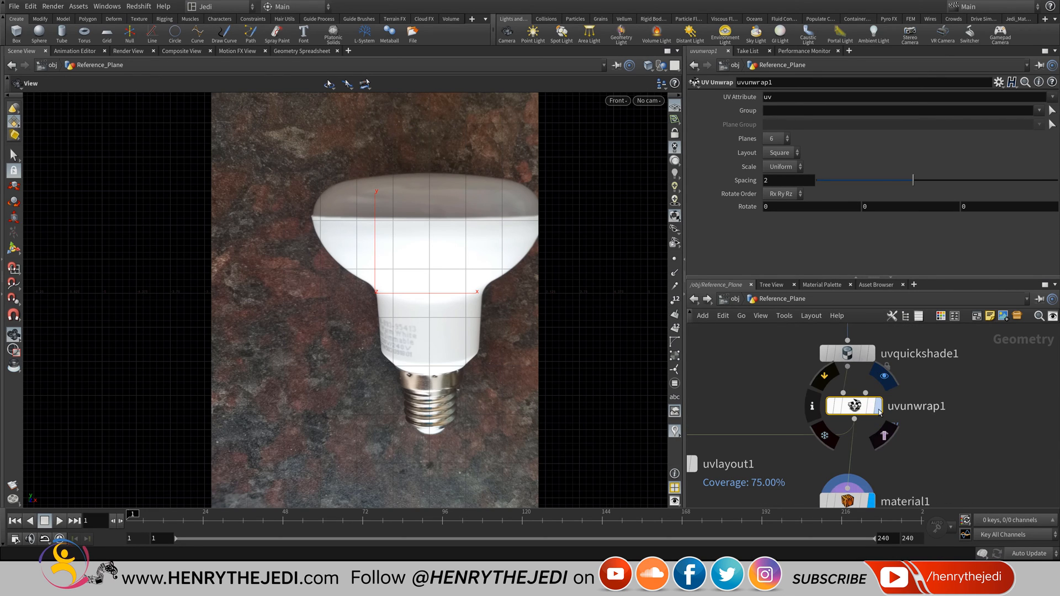
drag(851, 409, 838, 418)
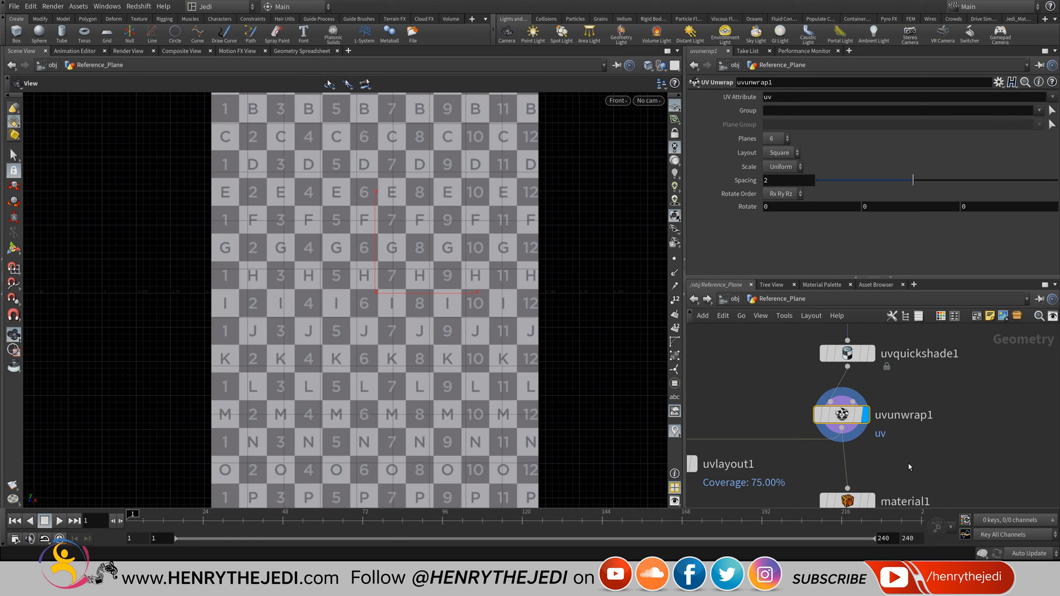
middle_drag(909, 462, 935, 402)
click(896, 441)
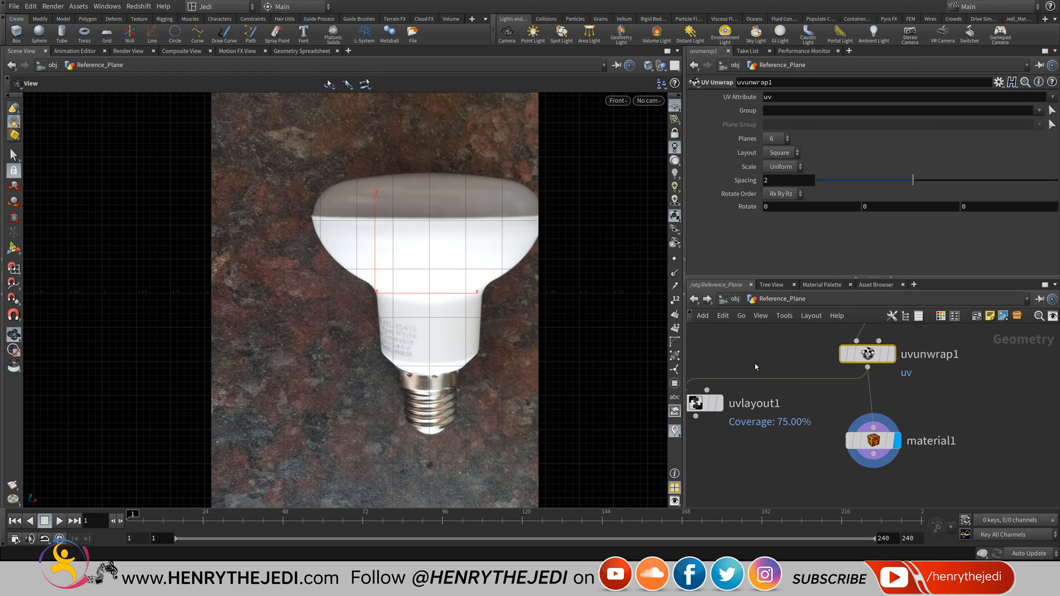
Delete the unused uvlayout1 node and save the scene.
right_drag(453, 253, 455, 281)
middle_drag(497, 260, 488, 276)
middle_drag(797, 366, 864, 373)
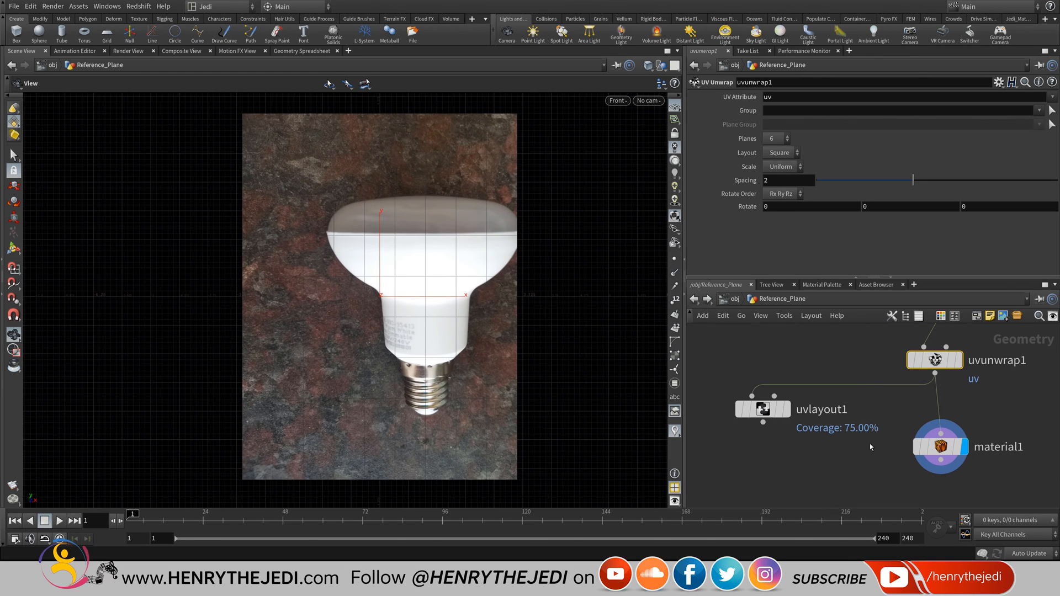
drag(800, 471, 711, 360)
key(Delete)
scroll(796, 379, down, 3)
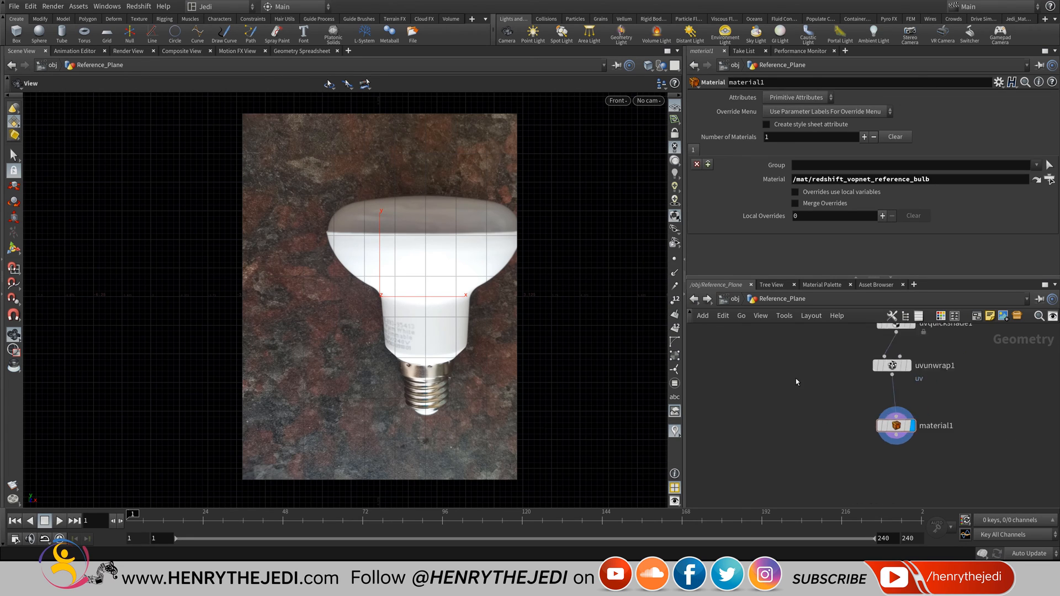
middle_drag(796, 378, 779, 459)
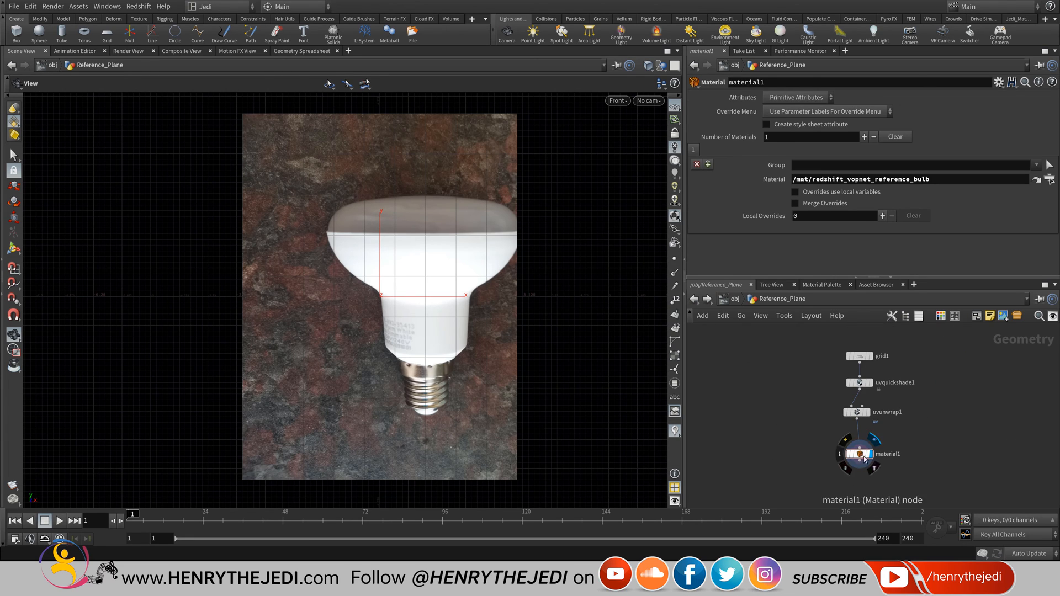
scroll(848, 494, up, 3)
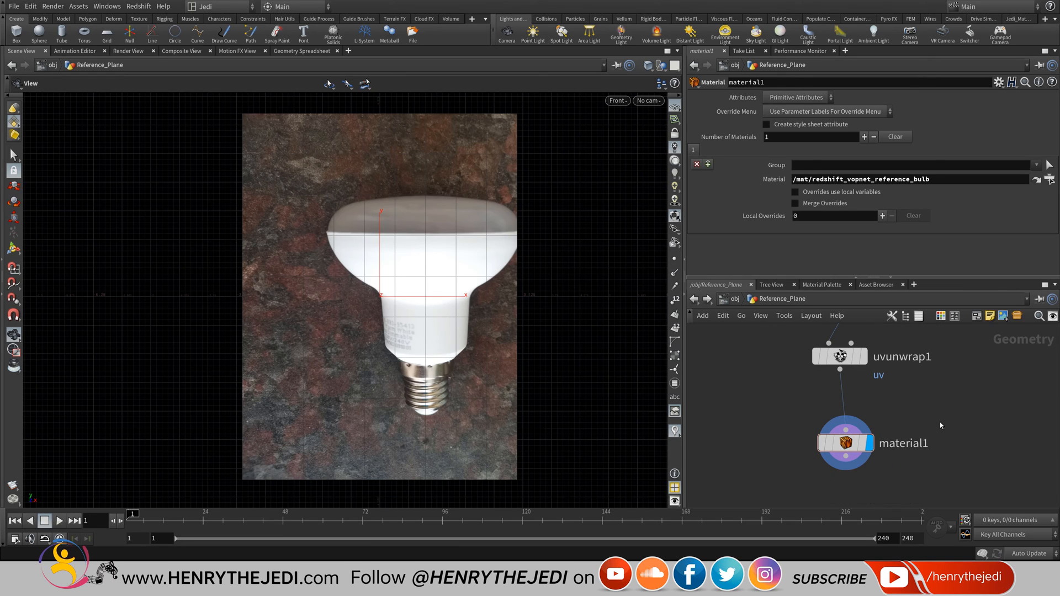
key(ctrl+s)
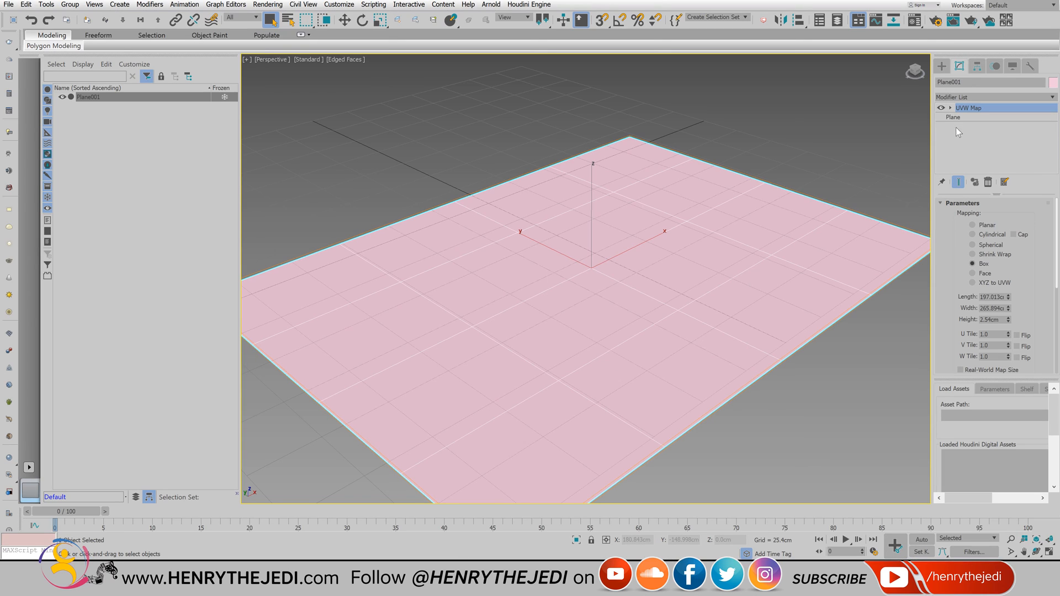
Switch to 3ds Max and inspect the Gizmo sub-object of Plane001's UVW Map modifier, then return to the modifier level.
click(950, 109)
click(973, 117)
key(w)
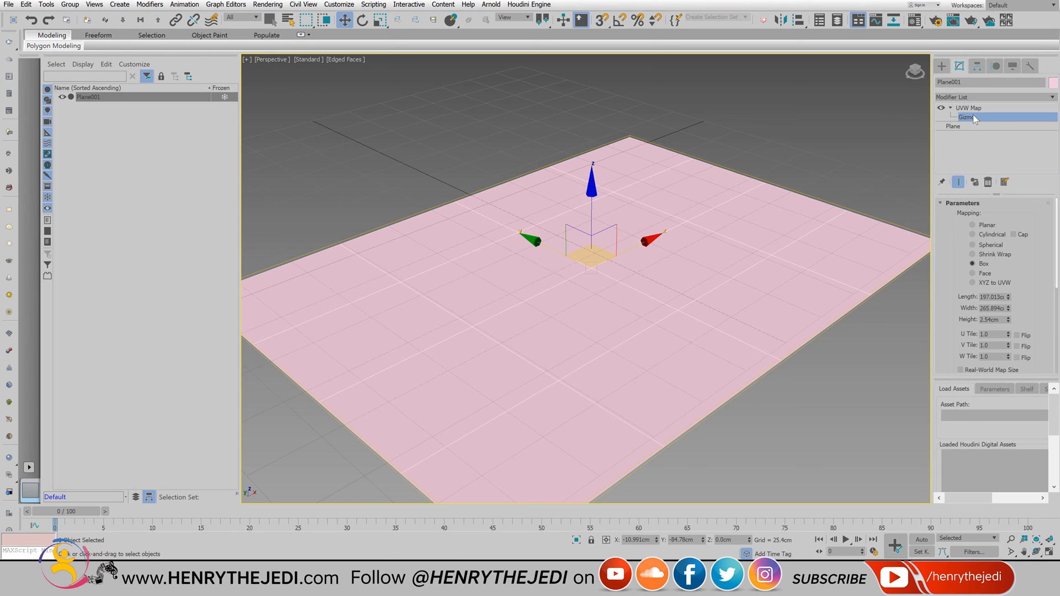
middle_drag(688, 239, 749, 261)
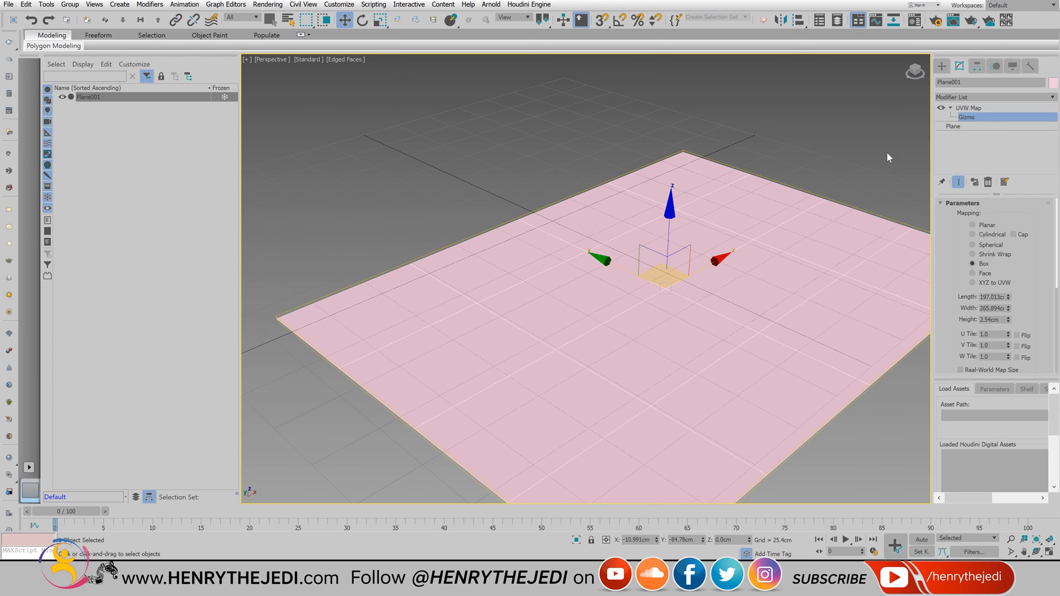
click(962, 106)
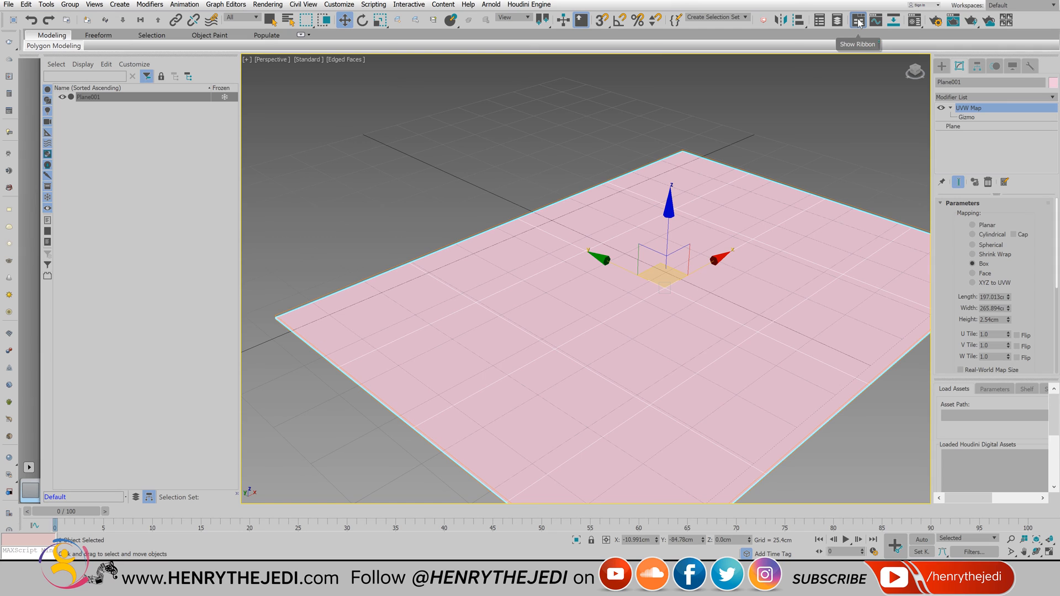
Assign the 01 - Default material to Plane001 and give its diffuse colour a Checker map.
click(914, 20)
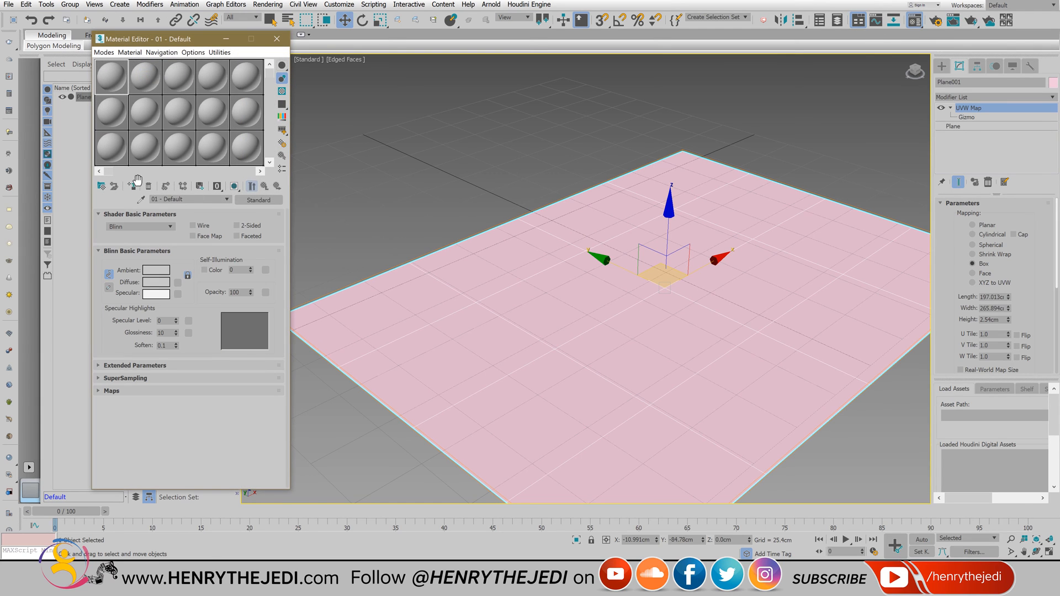
click(132, 186)
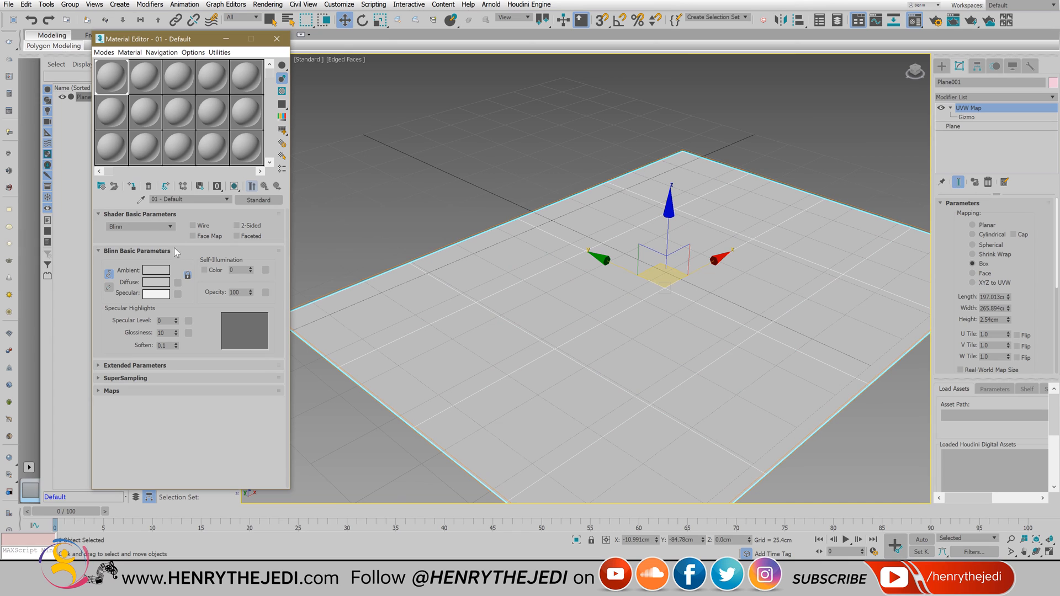
click(178, 281)
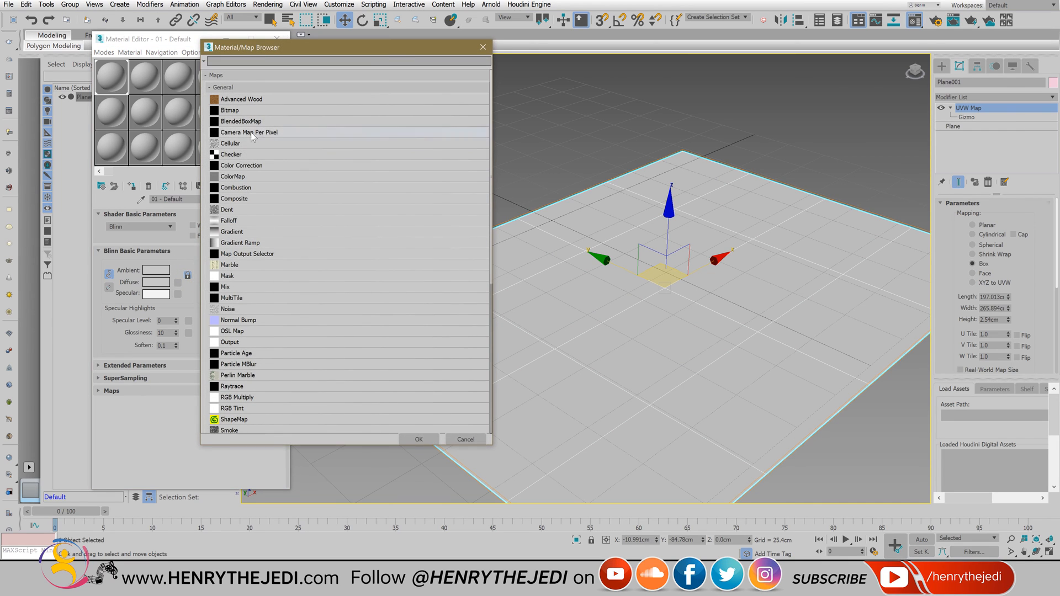
double_click(225, 155)
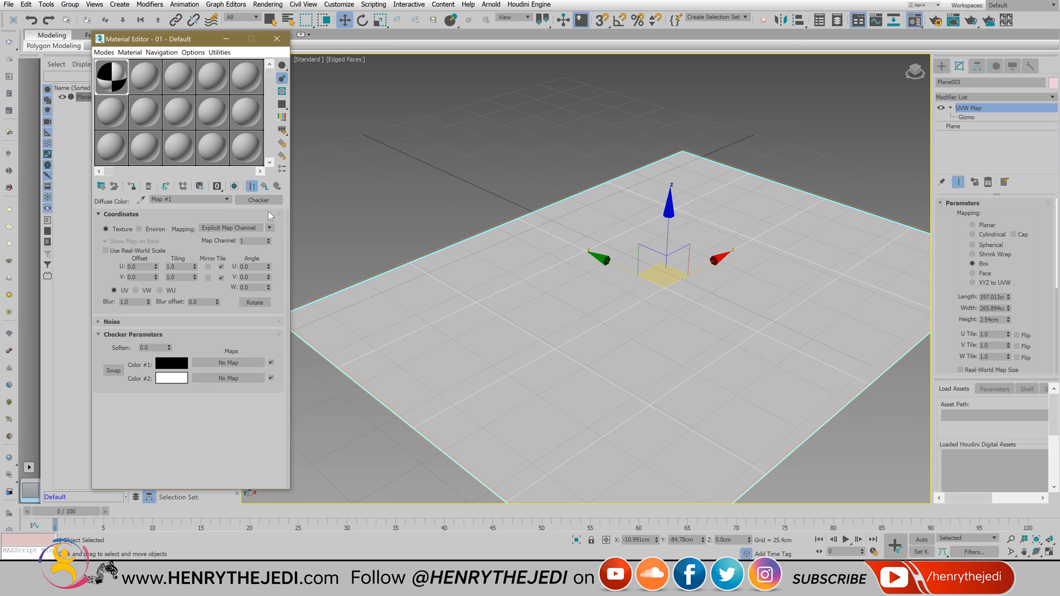
Show the checker material shaded in the viewport and set its U and V tiling to 5.
click(233, 188)
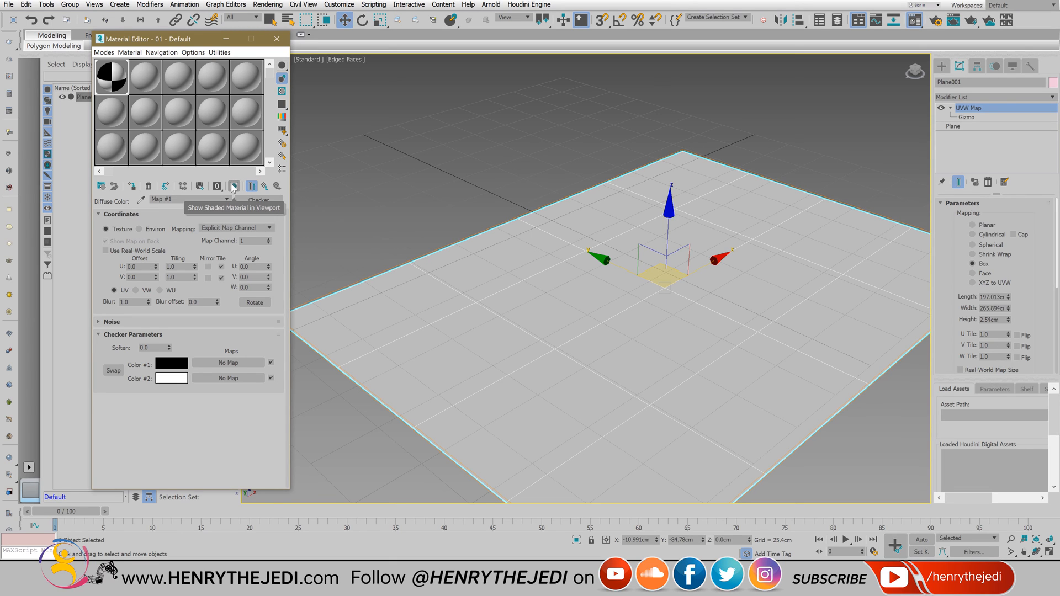
click(233, 187)
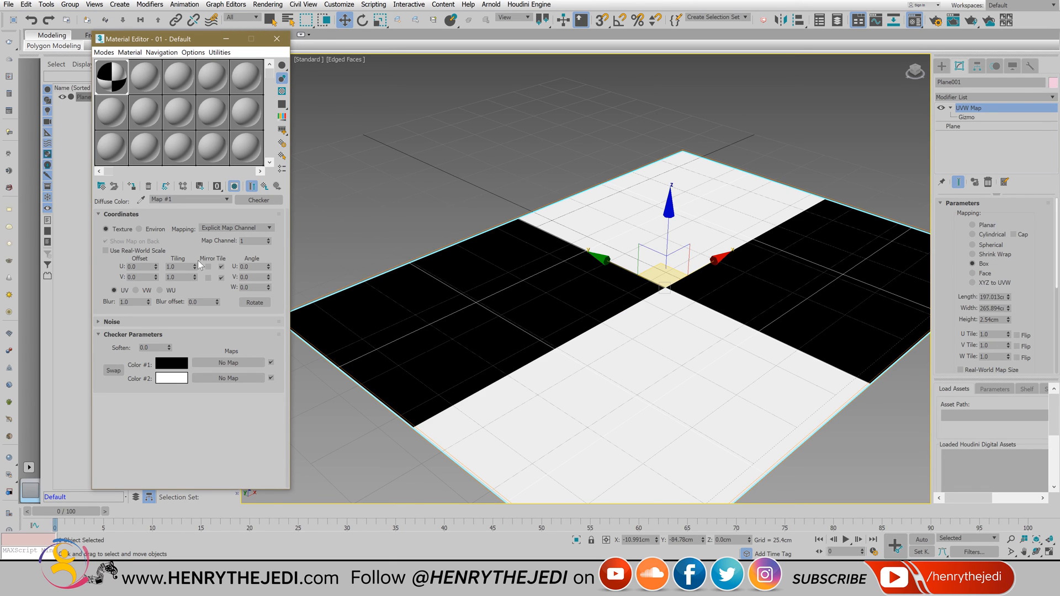
click(178, 267)
text(5)
key(Tab)
text(5)
key(Return)
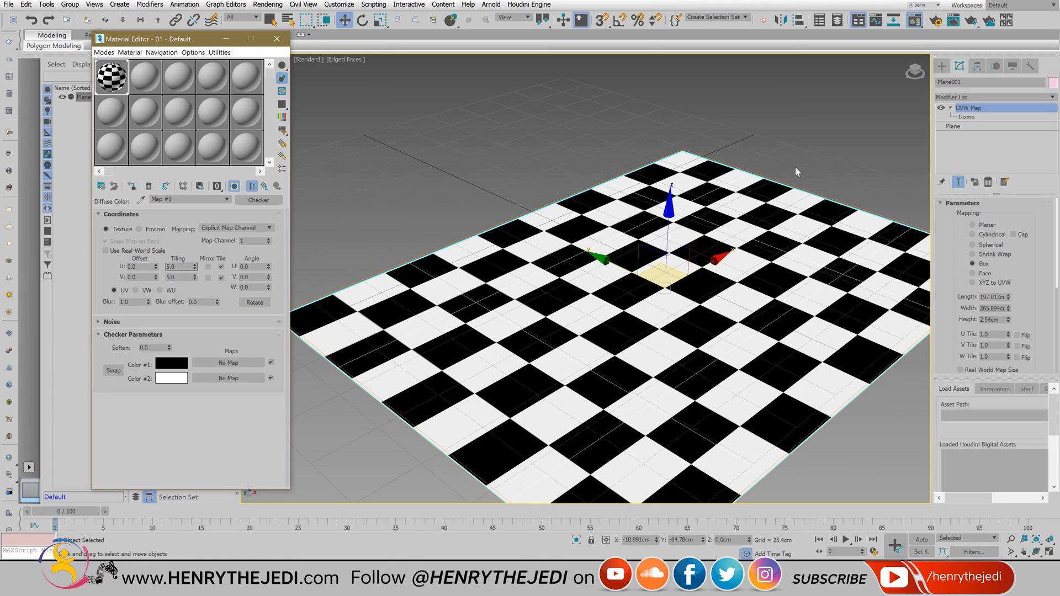
Move the UVW Map gizmo of Plane001 along X to about -13.5 cm, then scale the gizmo slightly.
click(965, 117)
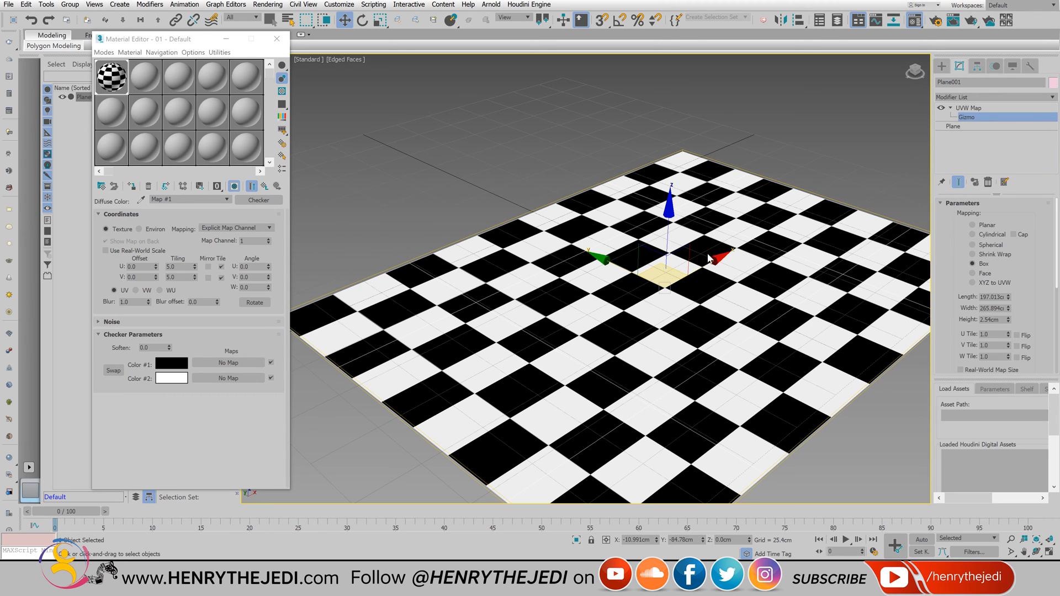
mouse_move(715, 260)
mouse_down()
mouse_move(644, 310)
mouse_move(747, 237)
mouse_move(685, 268)
mouse_move(712, 245)
mouse_up()
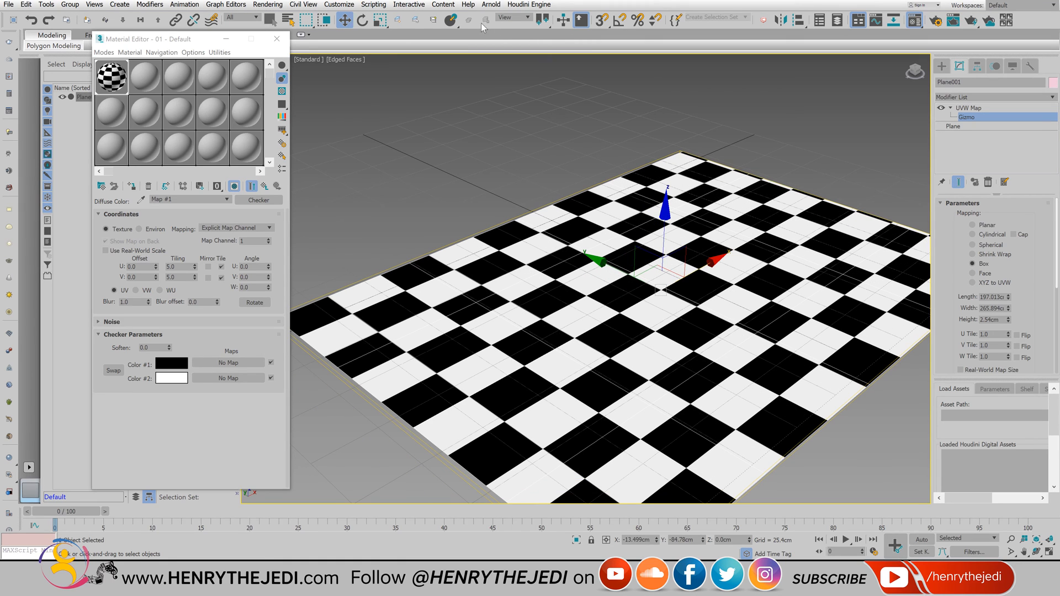
click(379, 22)
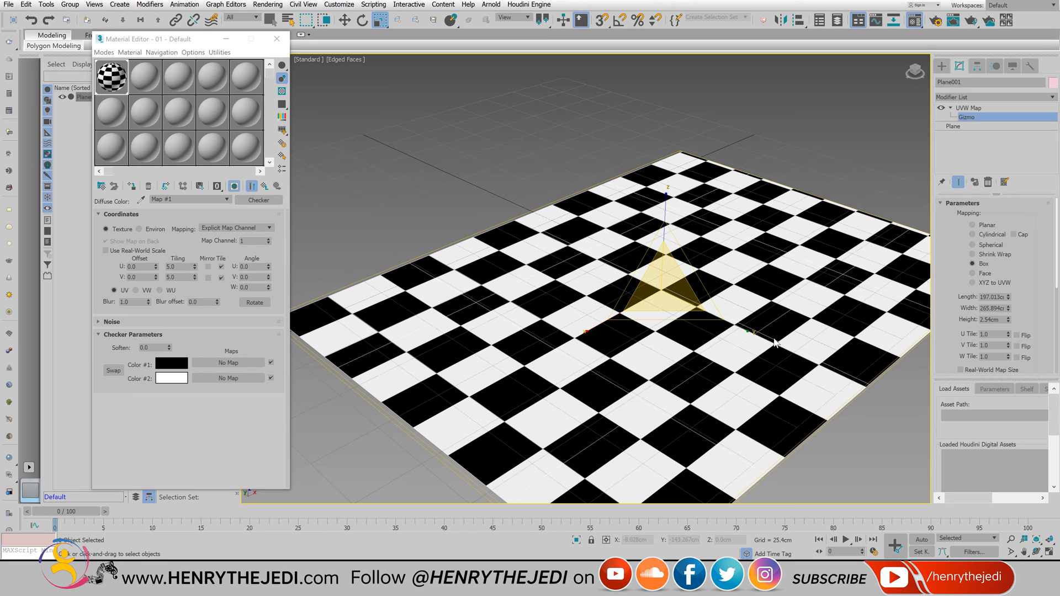
drag(742, 326, 741, 329)
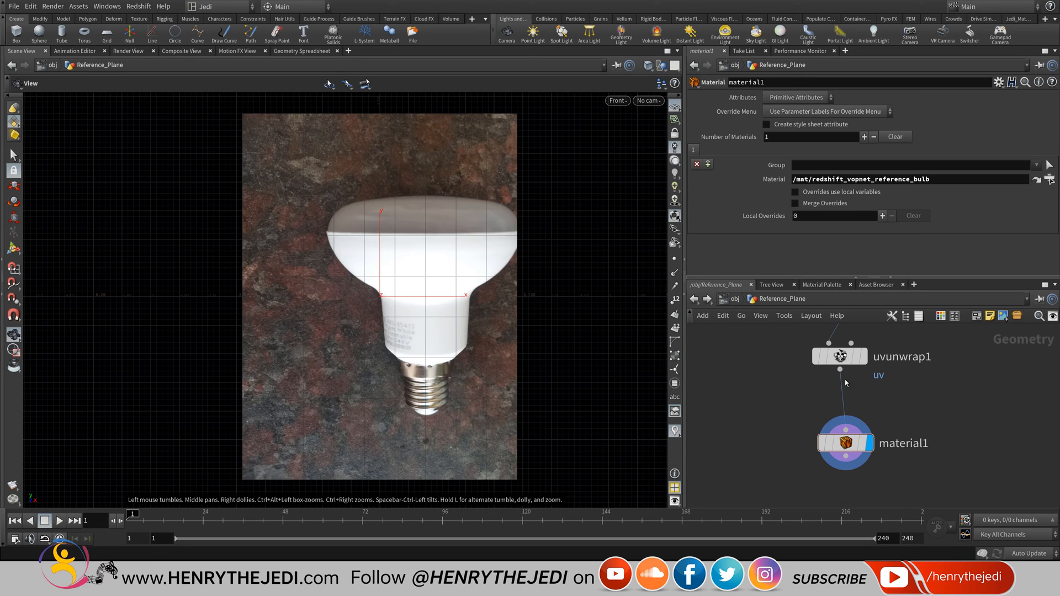
Switch back to Houdini and insert a UV Transform node between uvunwrap1 and material1.
key(Tab)
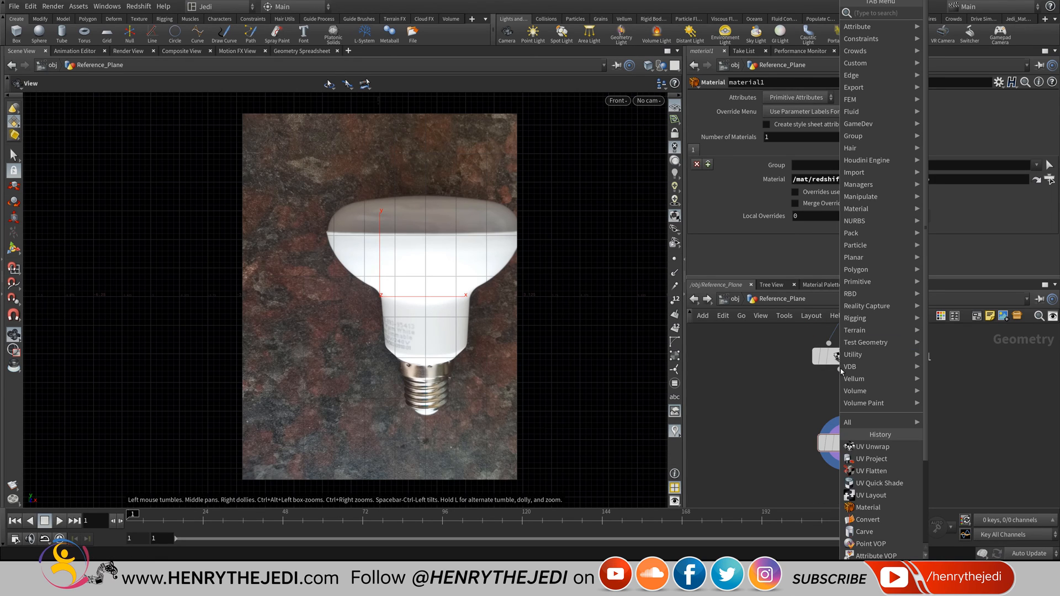
mouse_move(875, 210)
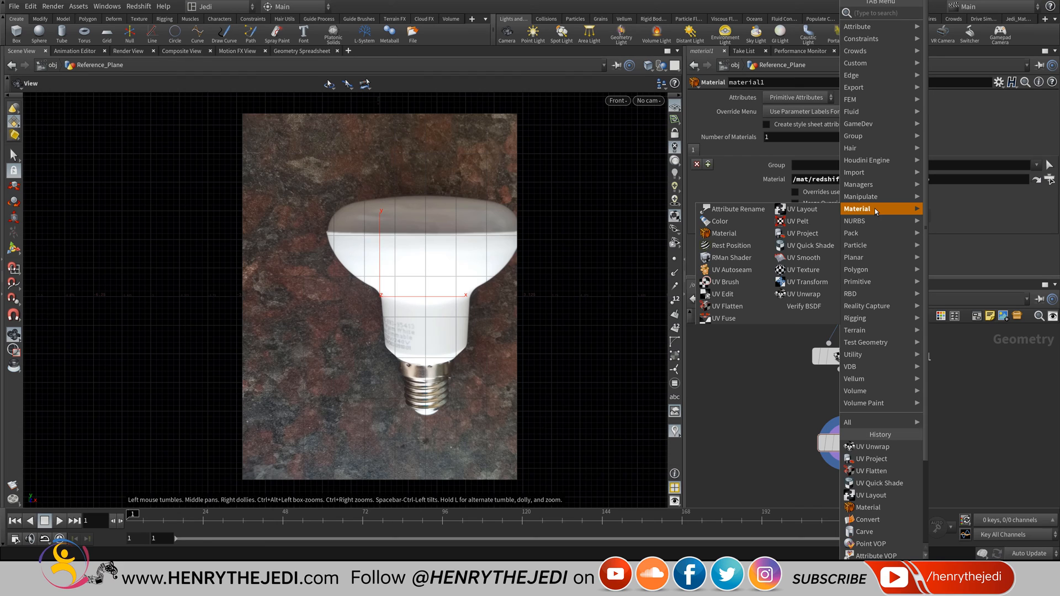
click(811, 282)
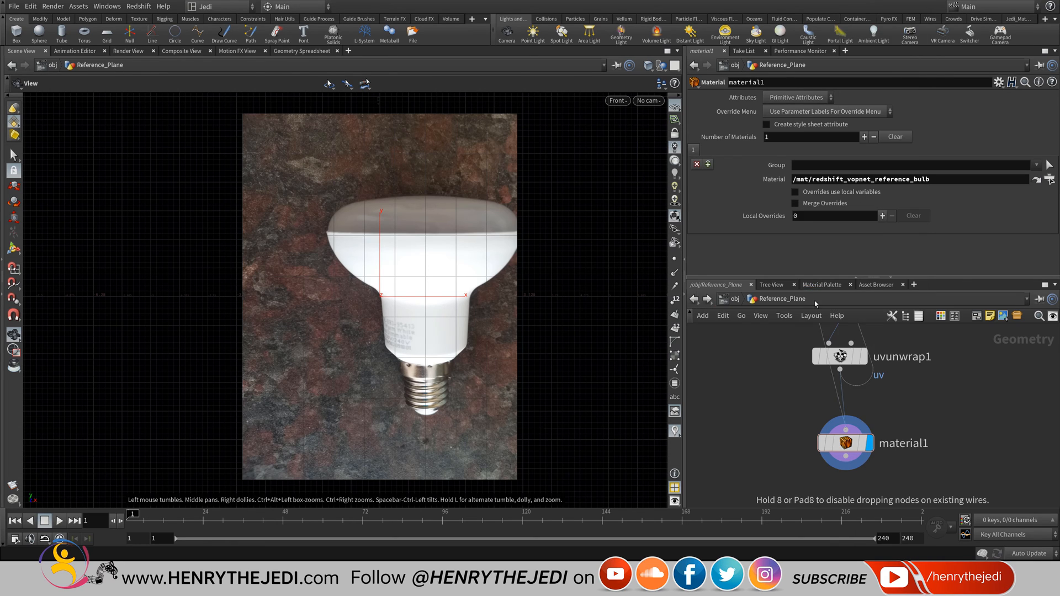
click(845, 398)
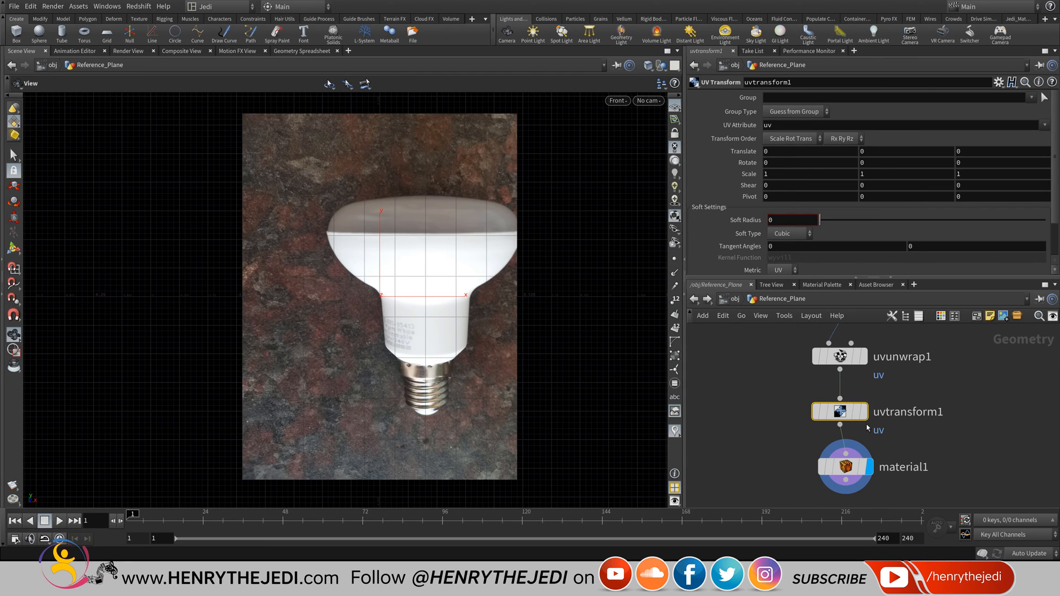
mouse_move(842, 414)
mouse_move(771, 150)
middle_down()
mouse_move(828, 157)
mouse_move(773, 163)
mouse_move(771, 151)
middle_up()
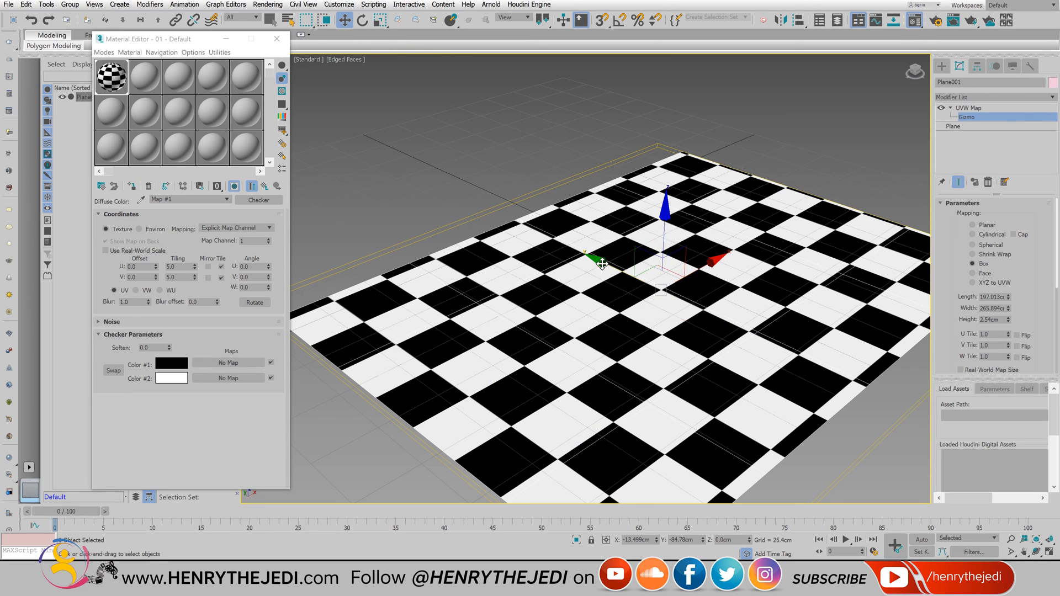
Switch to 3ds Max to move the UVW Map gizmo along its Y axis, then return to Houdini's UV Transform parameters.
drag(603, 262, 614, 289)
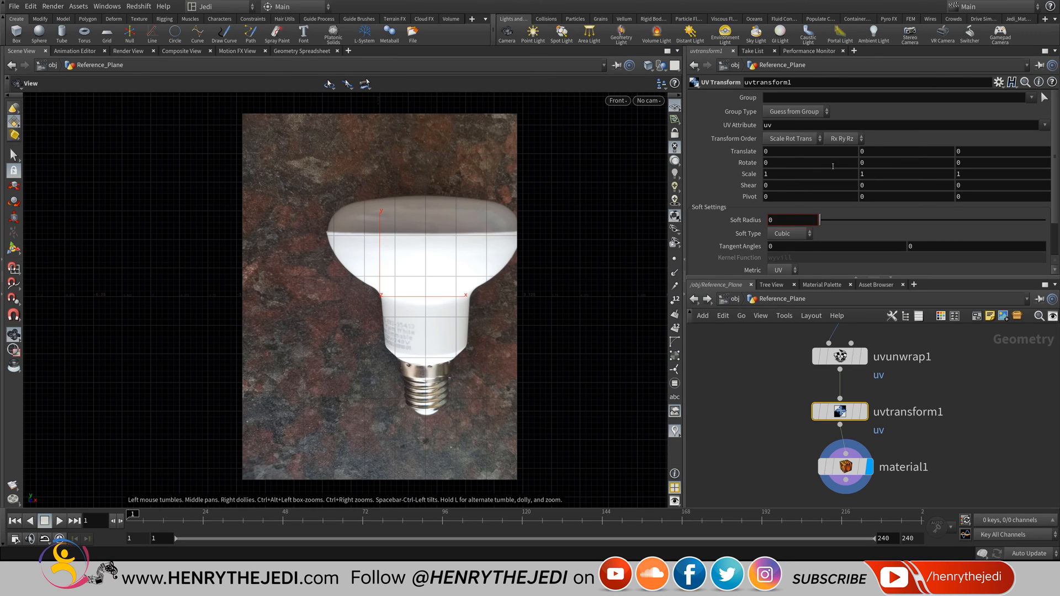
Set the X scale of the UV Transform node to 1.35.
middle_drag(871, 162, 135, 254)
key(ctrl+z)
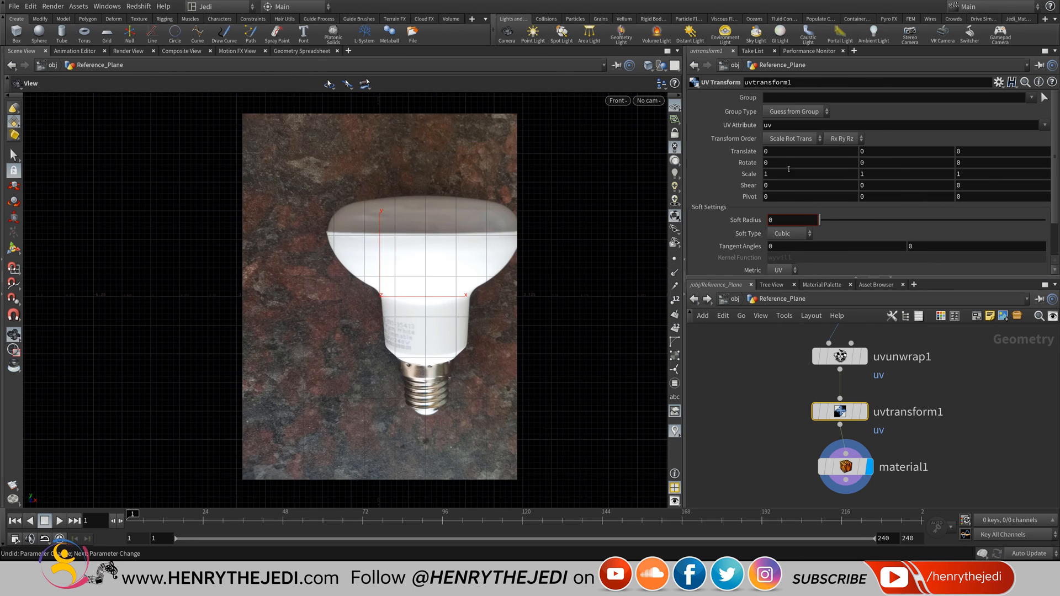
middle_drag(775, 176, 950, 193)
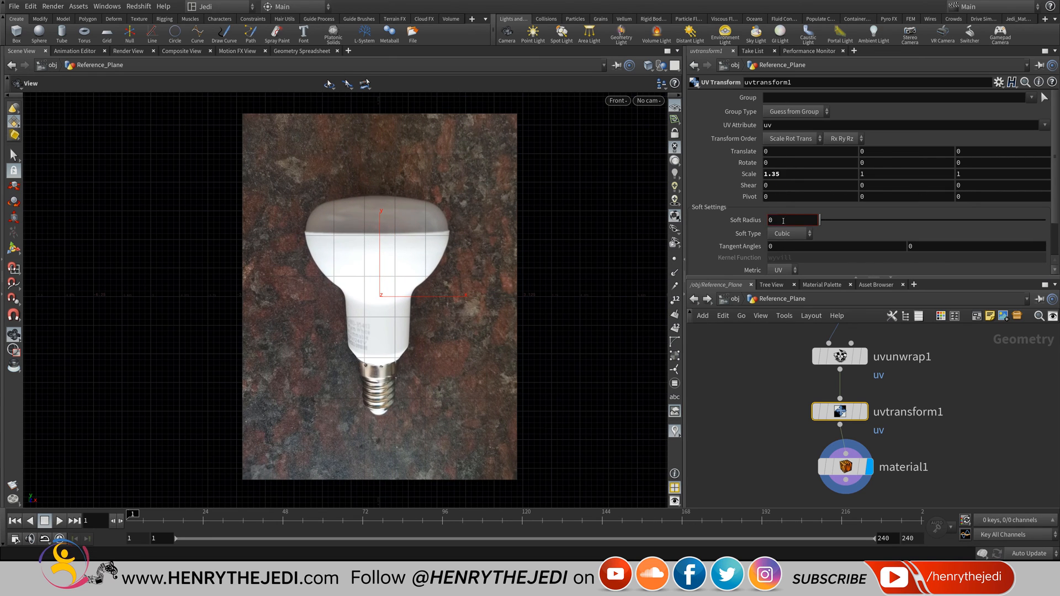
Try placing uvtransform1 ahead of uvunwrap1, and move it back between uvunwrap1 and material1.
middle_drag(868, 403, 824, 476)
mouse_move(863, 442)
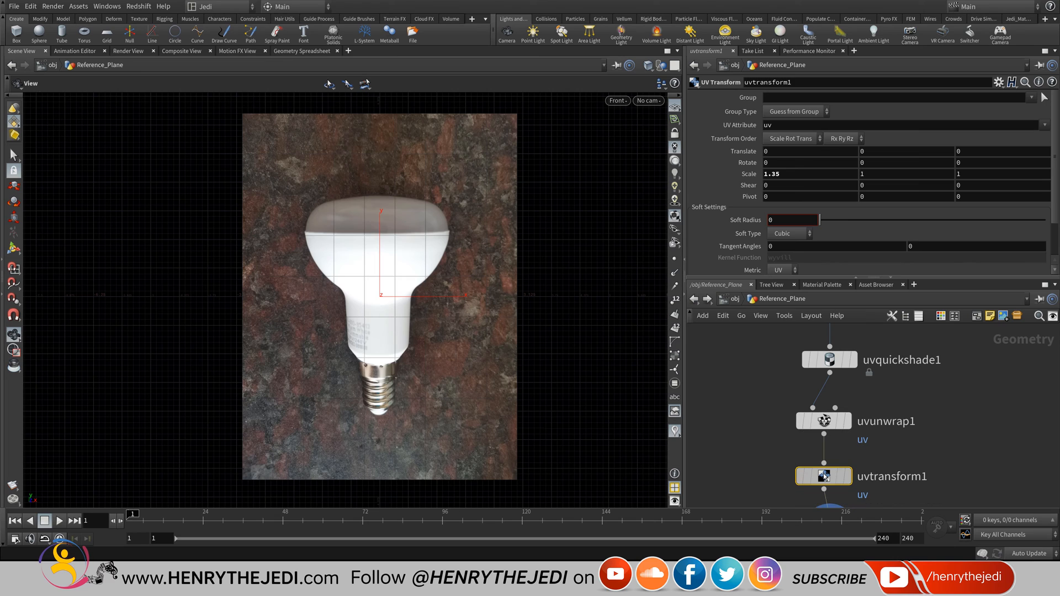
drag(824, 476, 824, 411)
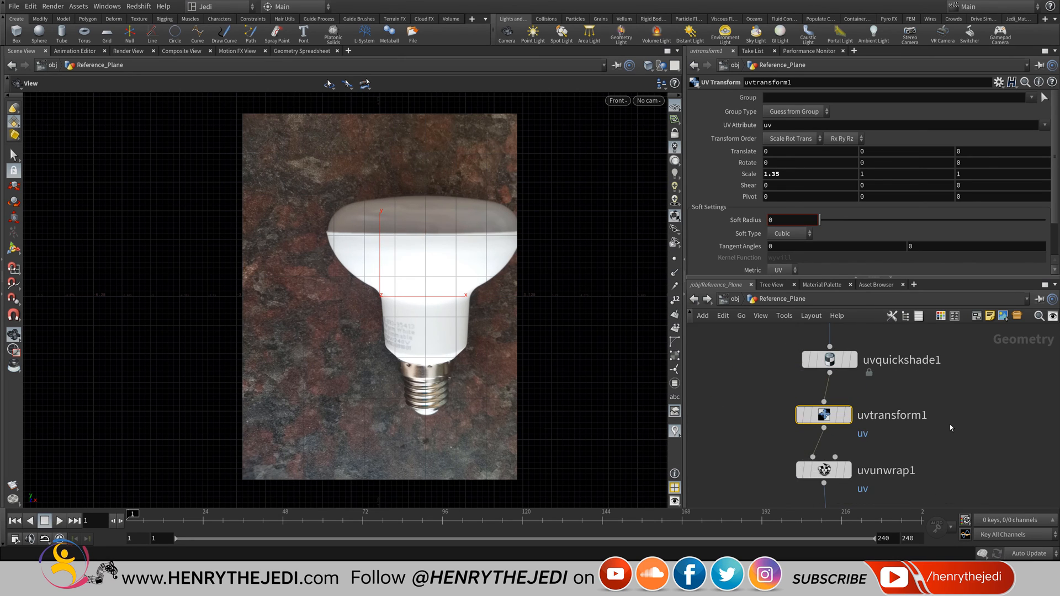
middle_drag(949, 423, 965, 319)
scroll(915, 390, down, 3)
middle_drag(909, 401, 898, 435)
scroll(895, 406, up, 2)
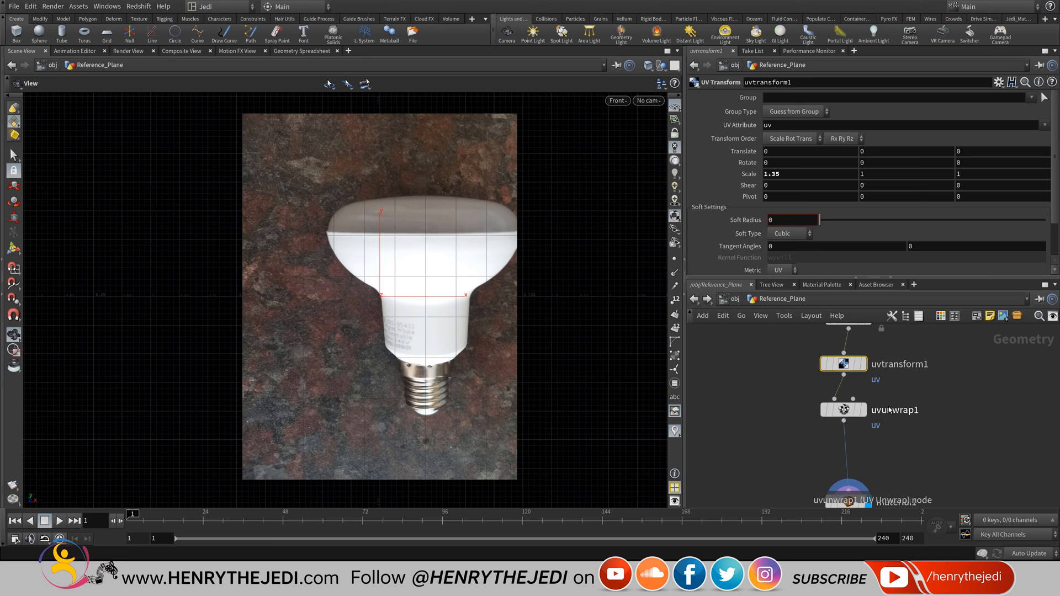
drag(844, 364, 844, 459)
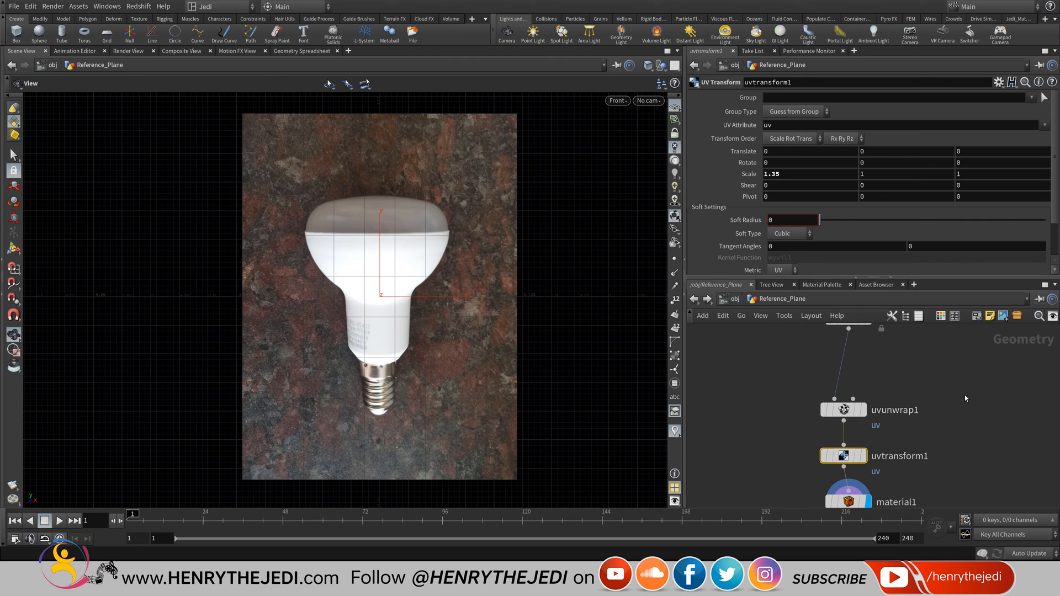
Save the scene and line up the material1 node directly below uvtransform1.
key(ctrl+s)
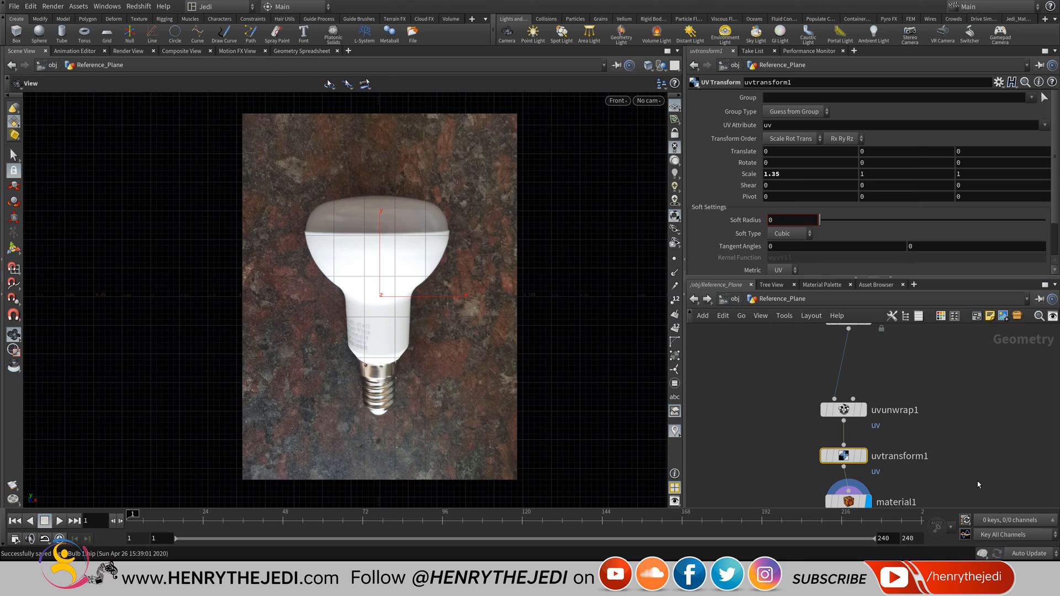
middle_drag(977, 481, 949, 399)
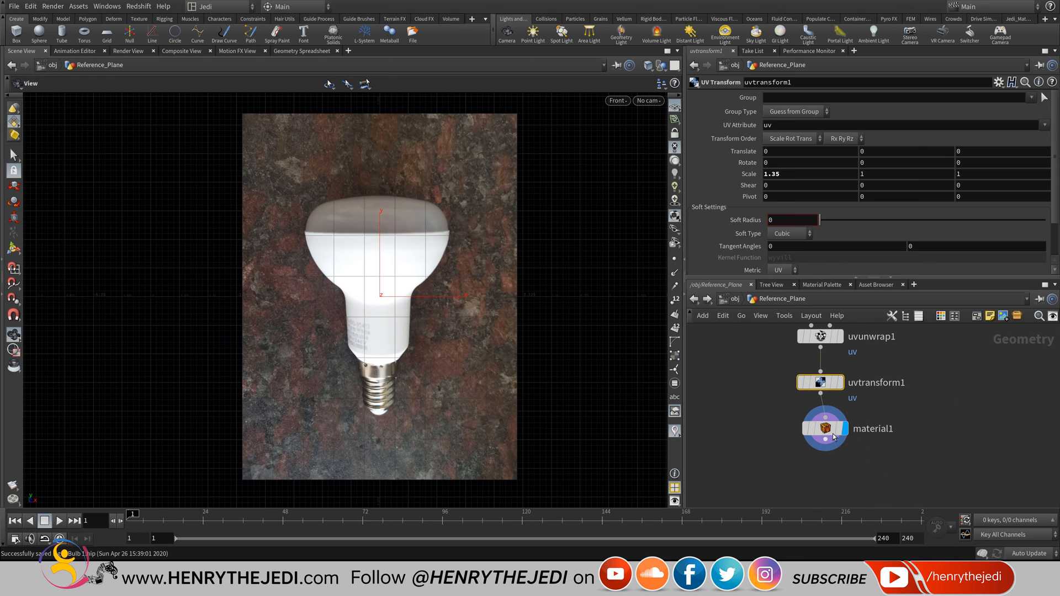
drag(834, 437, 829, 441)
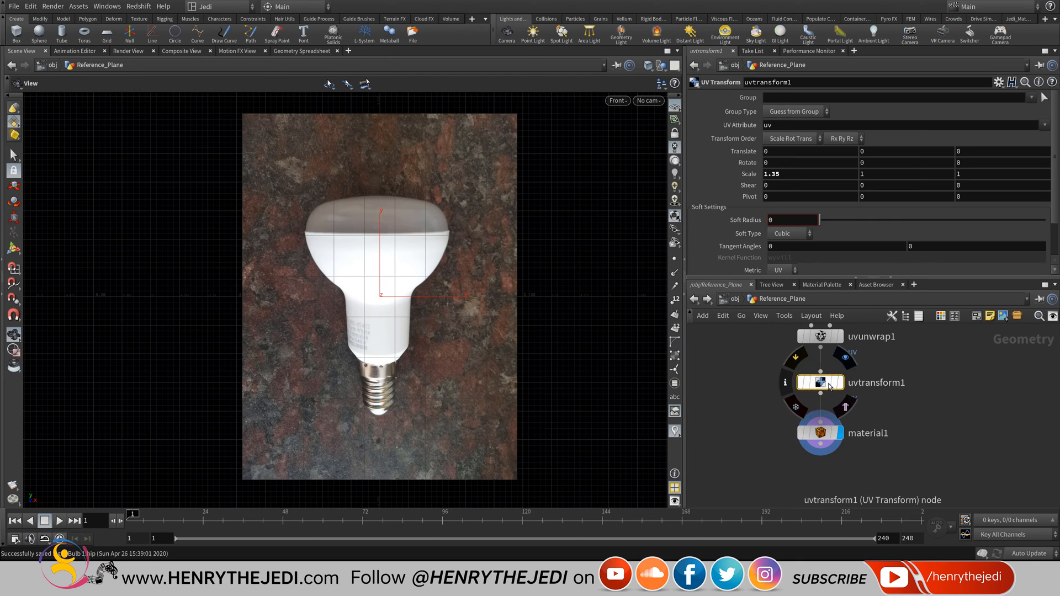
Try Y scale values of 11 and -1 on the UV Transform, and revert the Y scale to its default.
middle_click(868, 174)
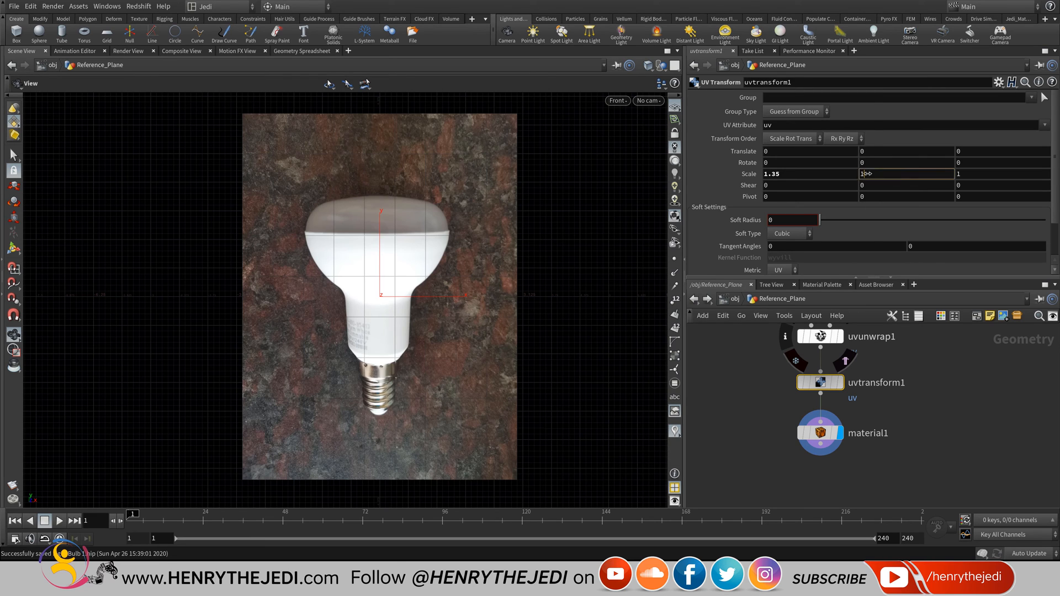
middle_drag(867, 174, 925, 148)
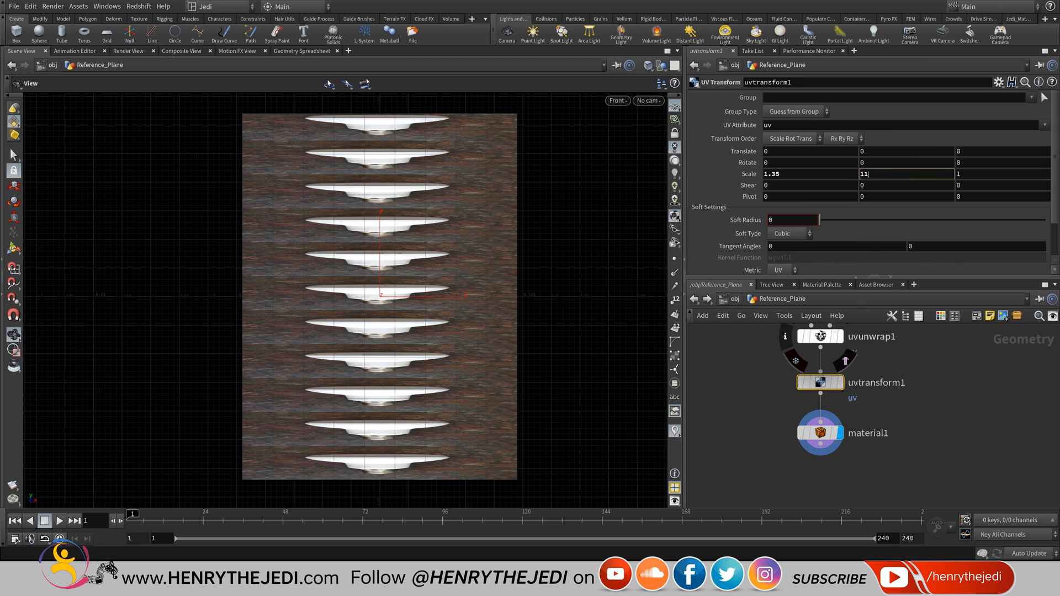
drag(872, 175, 826, 166)
text(-1)
key(Return)
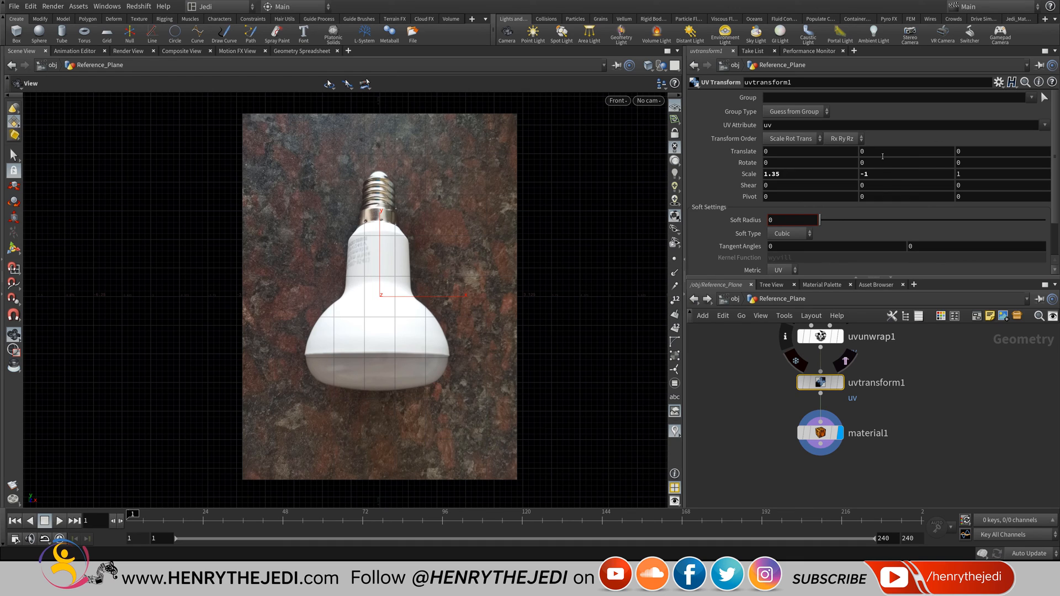
right_click(905, 181)
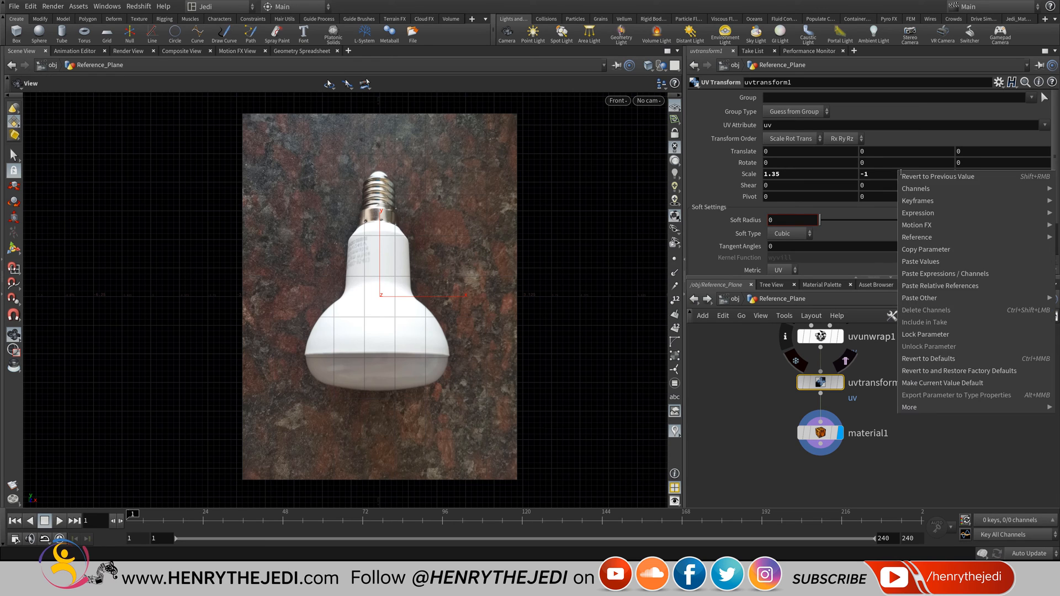
click(935, 360)
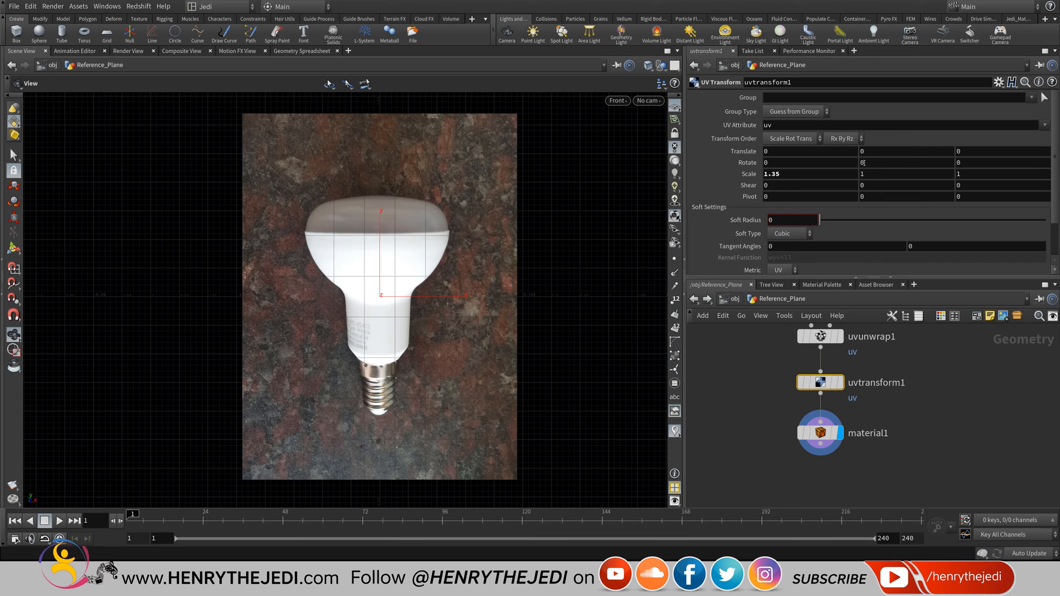
Set the Z rotation of the UV Transform to 180 and save the scene.
middle_drag(865, 164, 1022, 142)
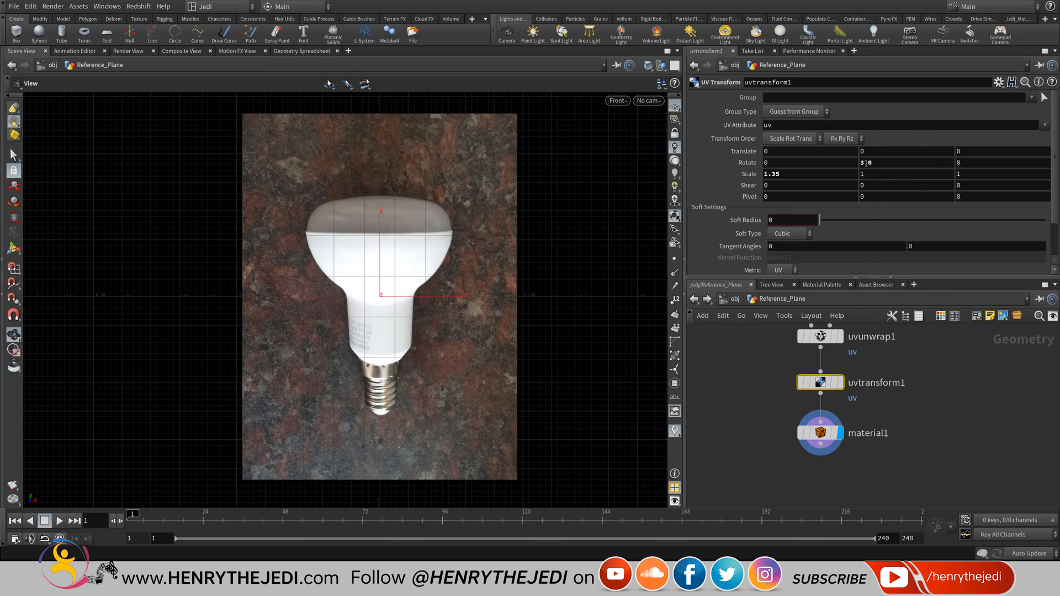
key(ctrl+z)
middle_drag(963, 164, 974, 119)
middle_drag(974, 119, 978, 203)
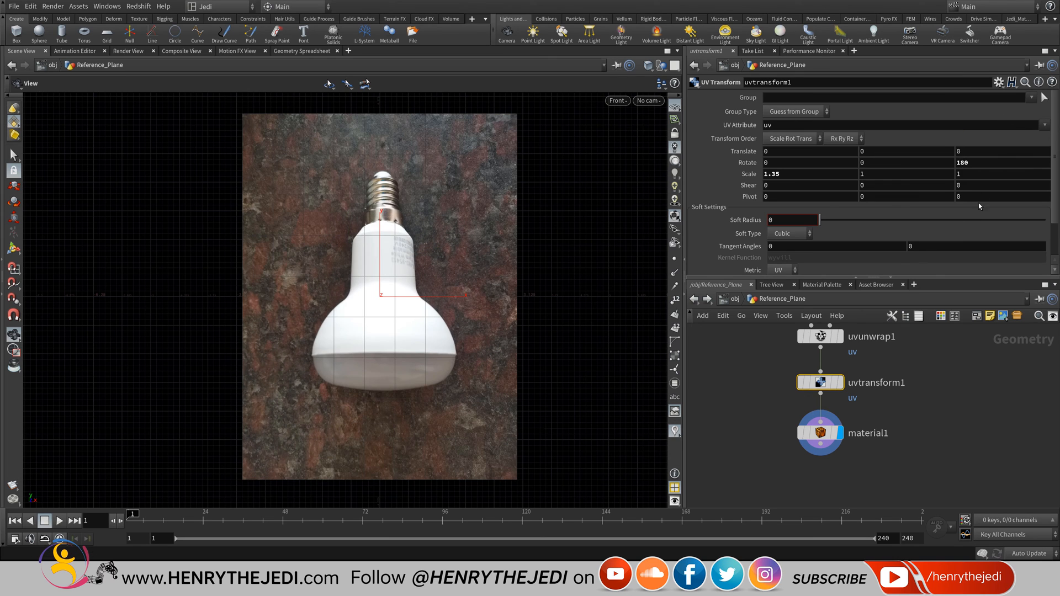
click(984, 166)
key(ctrl+s)
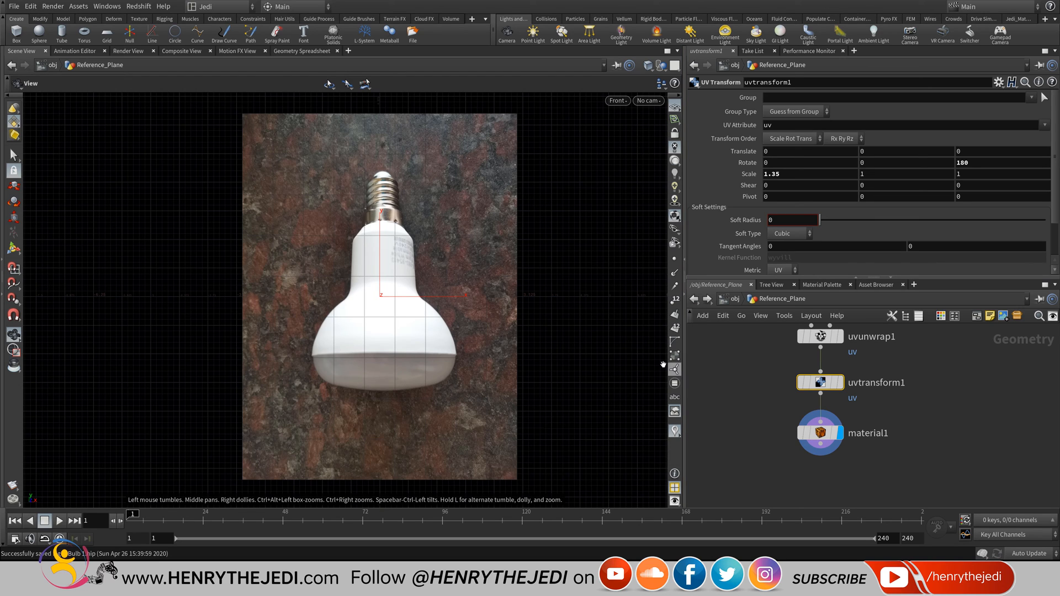
Return to the object level and examine the light bulb reference up close in the front view.
click(732, 300)
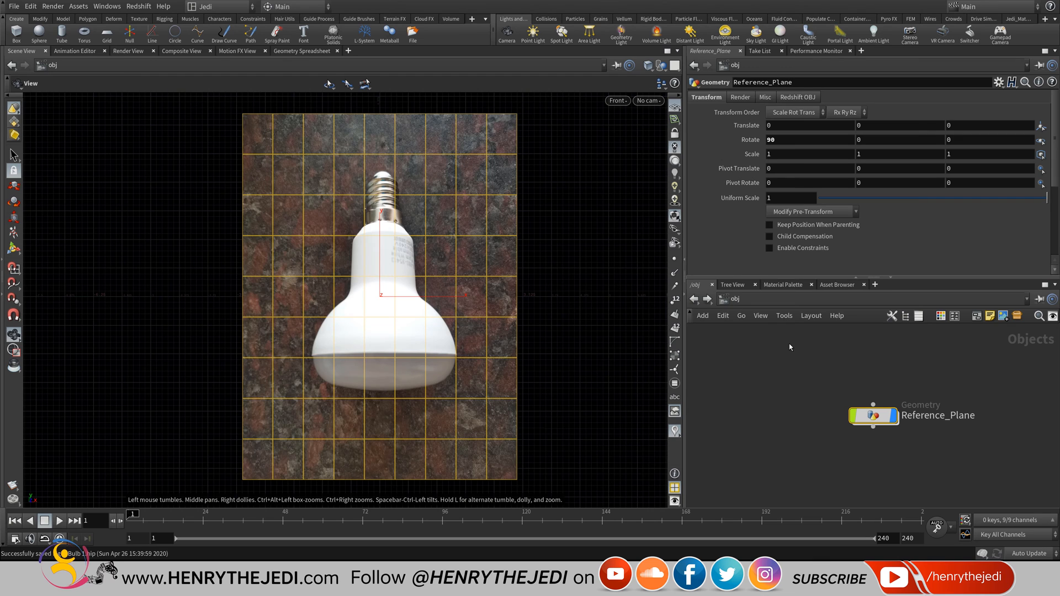
scroll(368, 312, up, 1)
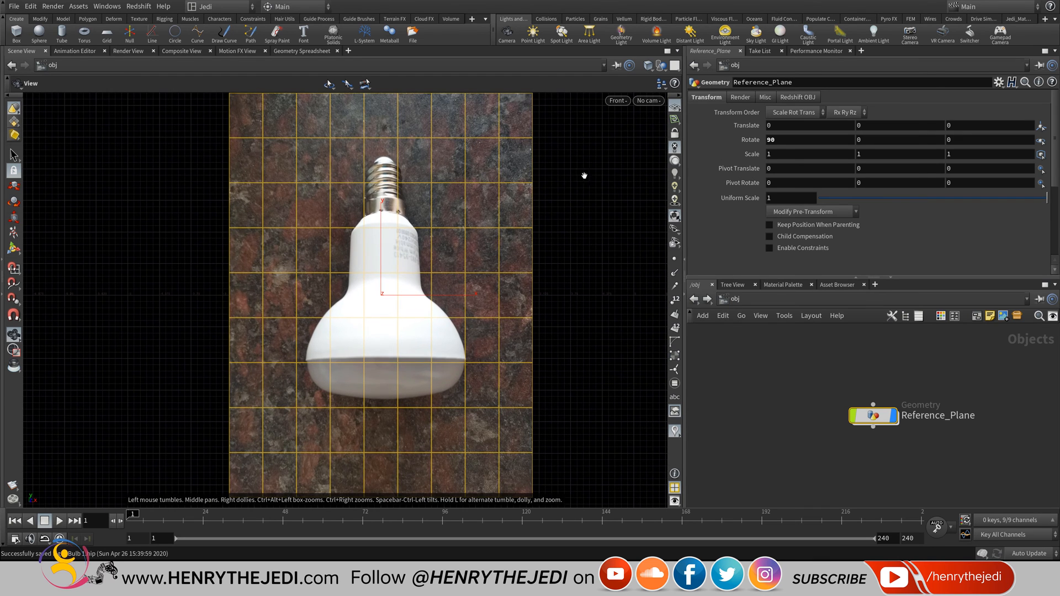
scroll(405, 278, up, 2)
scroll(457, 194, down, 1)
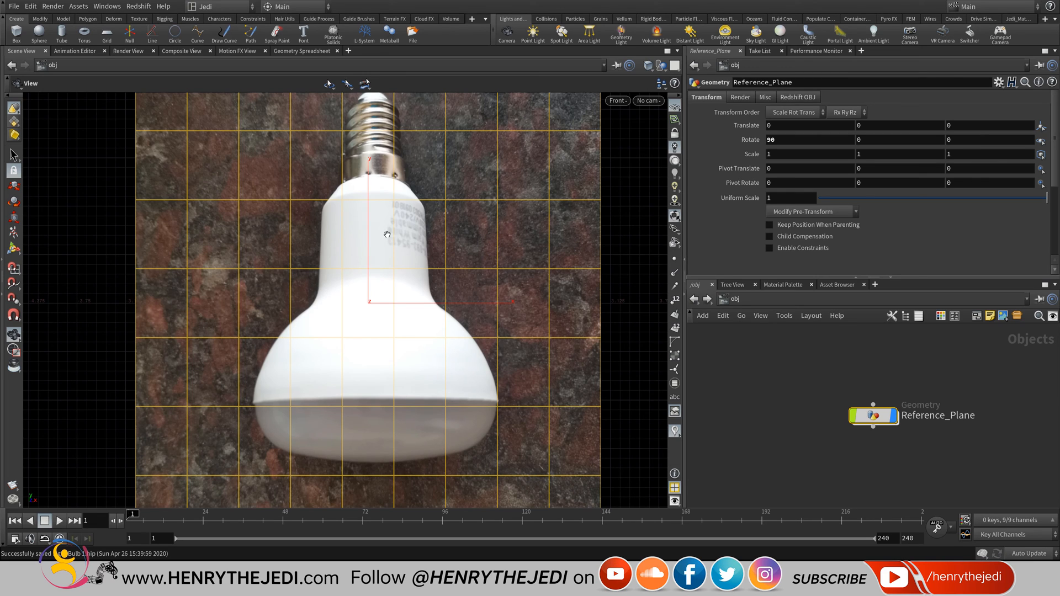
middle_drag(914, 427, 890, 417)
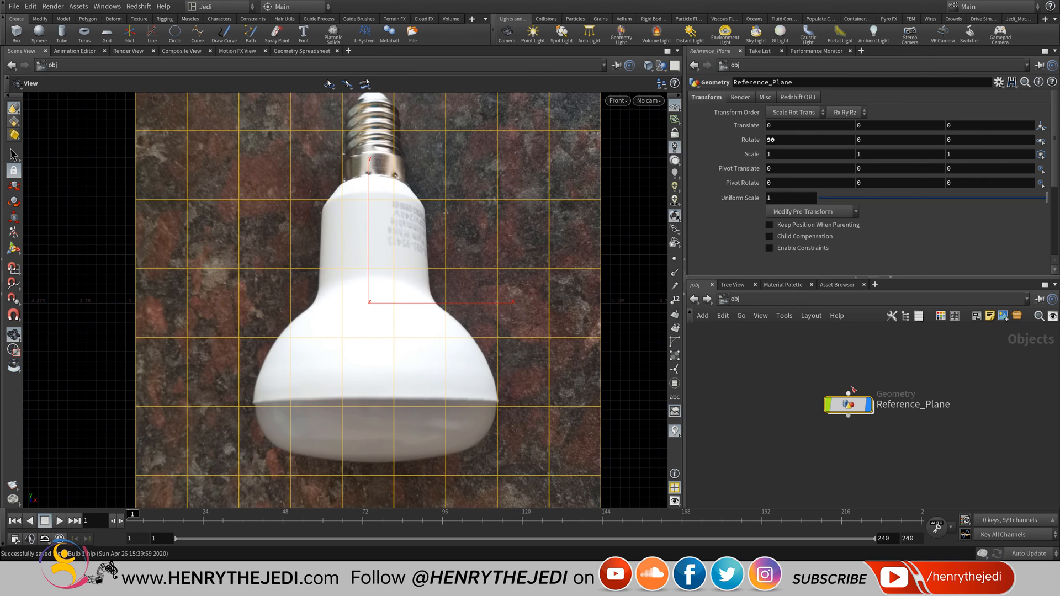
double_click(848, 405)
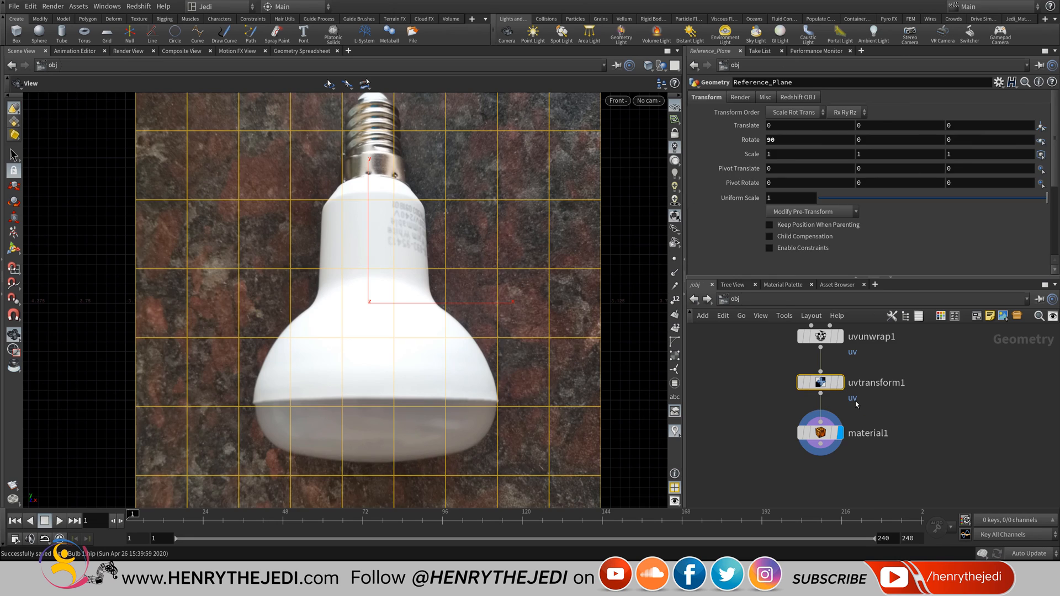
click(736, 299)
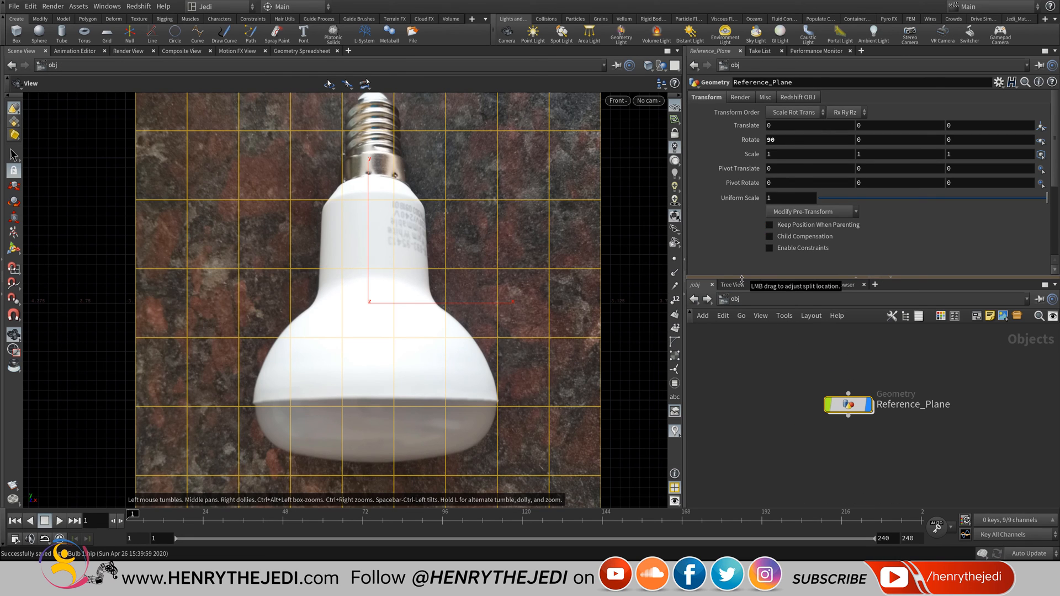
Toggle the display of the Reference_Plane object off and back on.
click(871, 408)
click(871, 409)
click(871, 409)
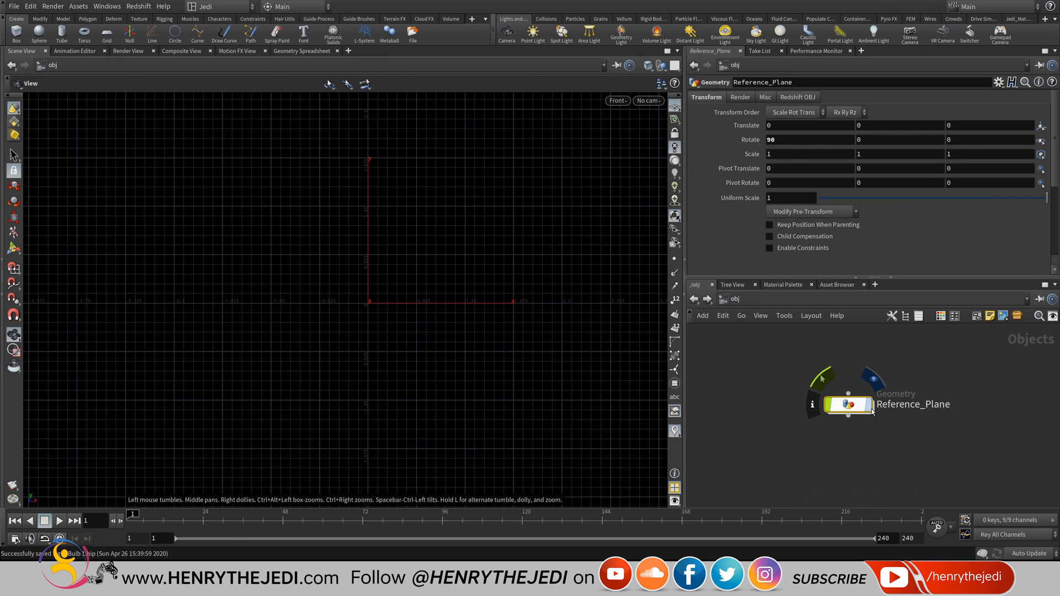
click(871, 408)
middle_drag(903, 430, 904, 408)
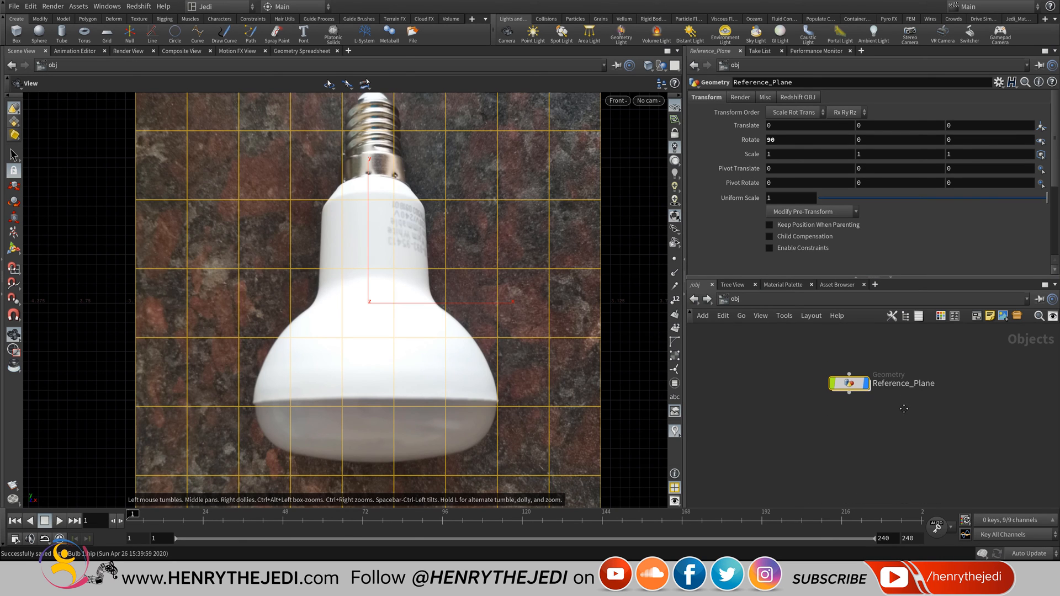
scroll(903, 409, down, 3)
key(Tab)
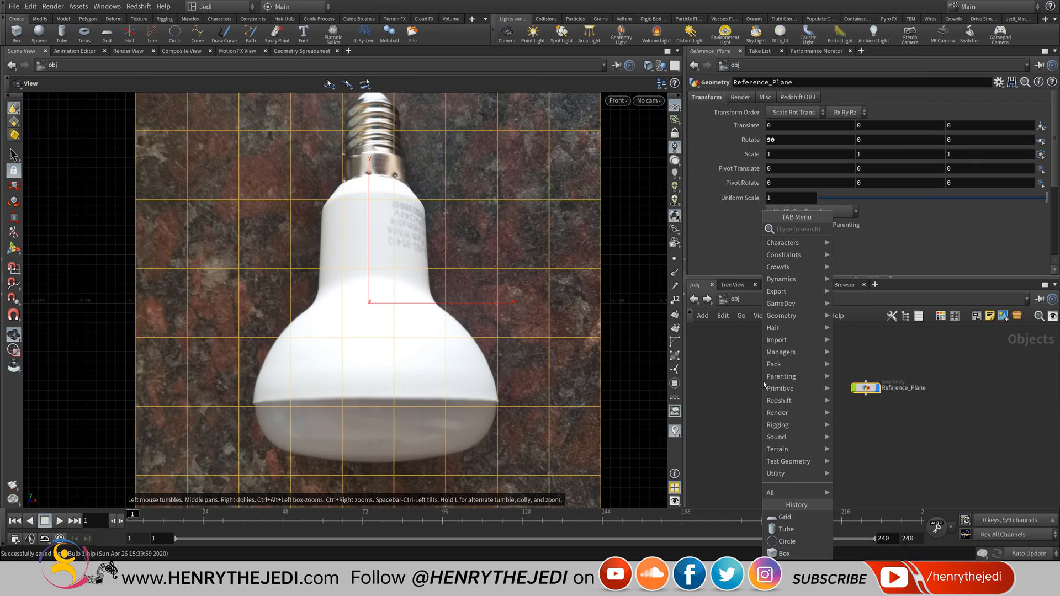
mouse_move(783, 389)
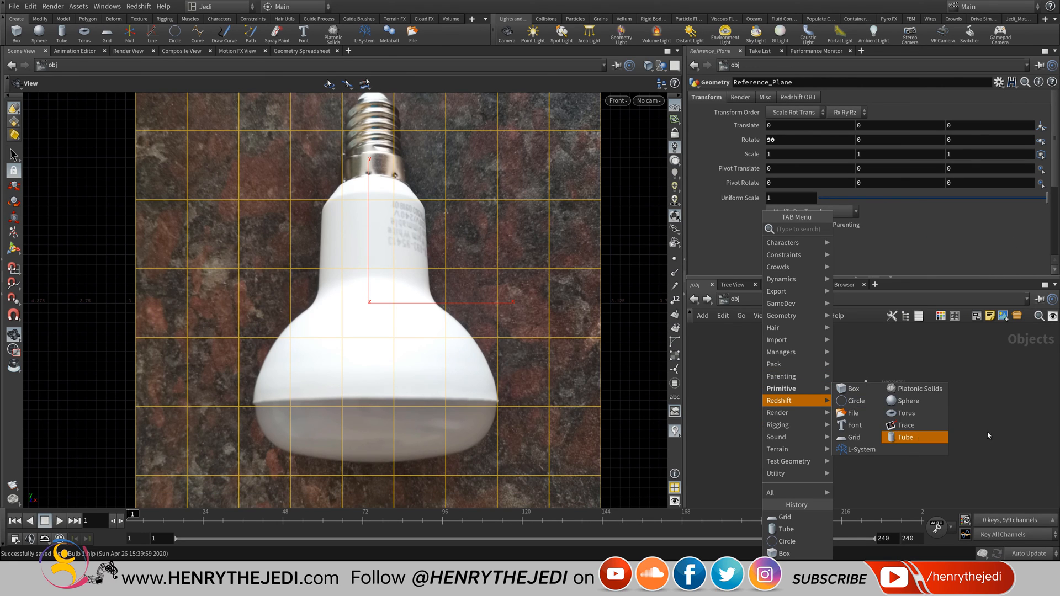
key(Escape)
click(790, 393)
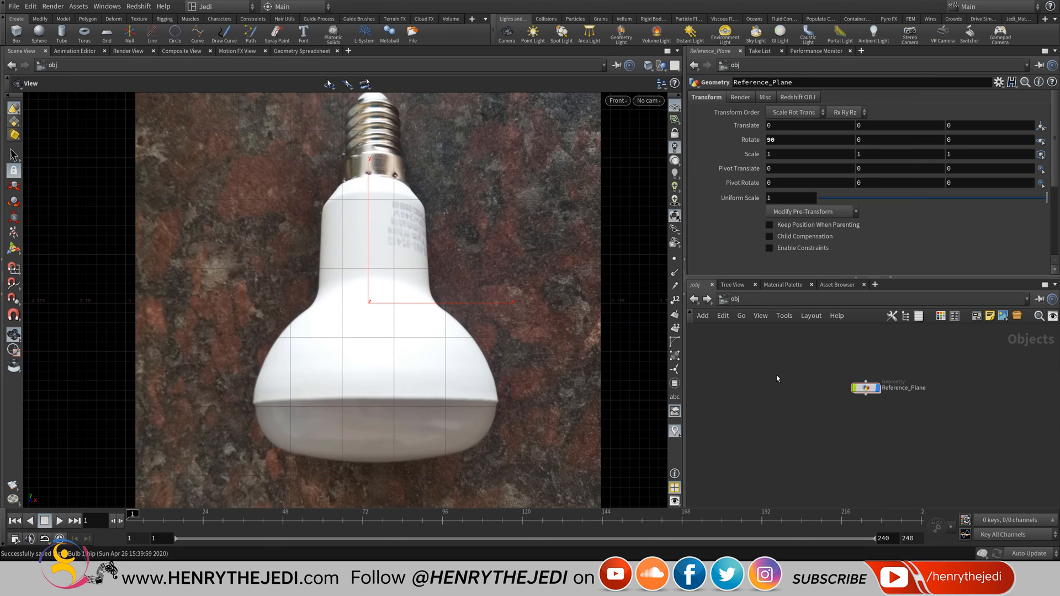
Add a Tube geometry object beside Reference_Plane at the object level and enter its network.
key(Tab)
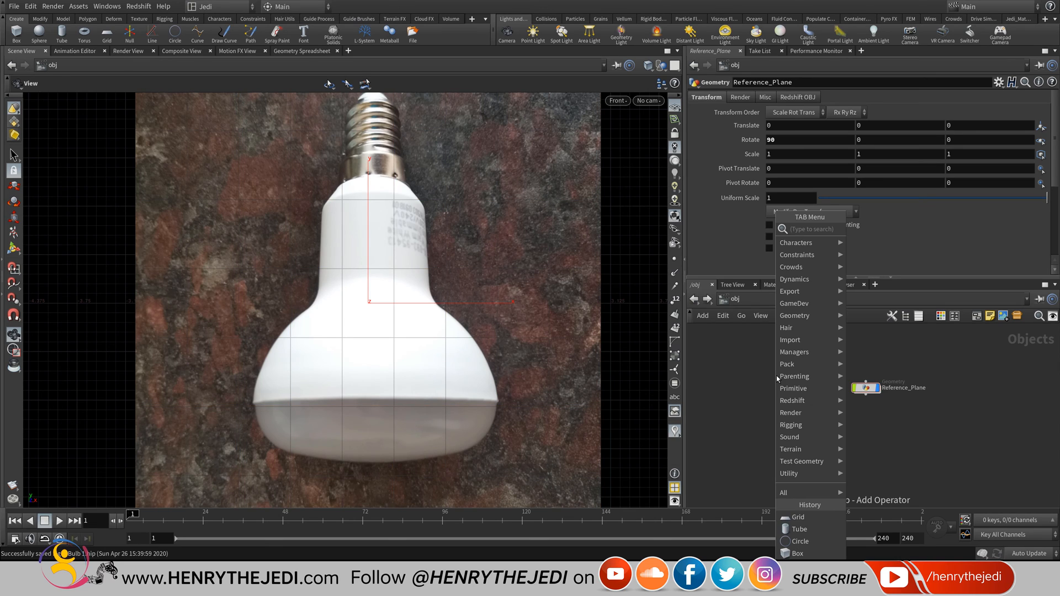
text(tube)
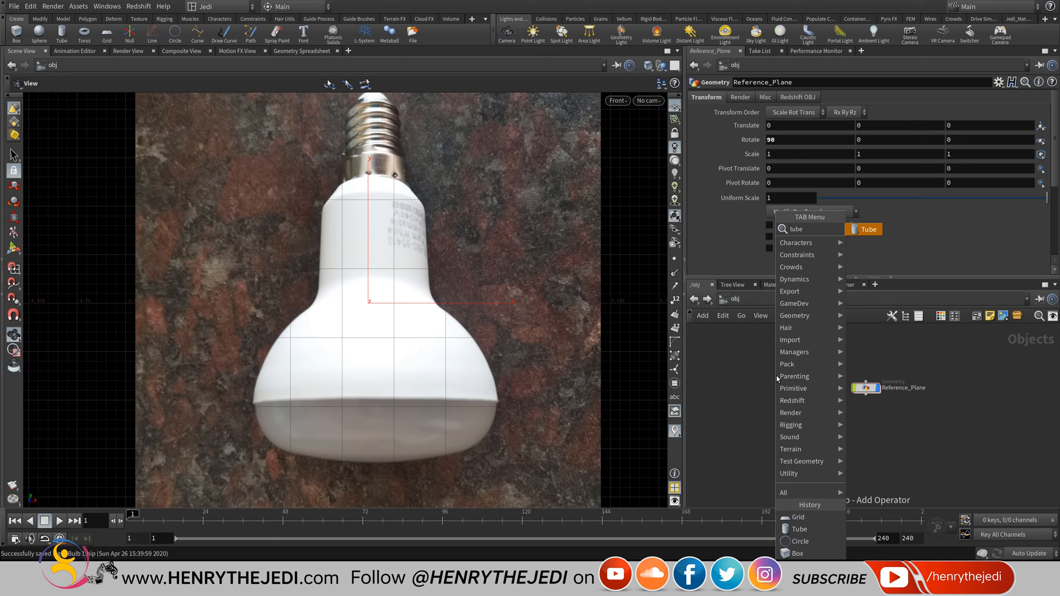
key(BackSpace)
key(BackSpace)
key(BackSpace)
key(BackSpace)
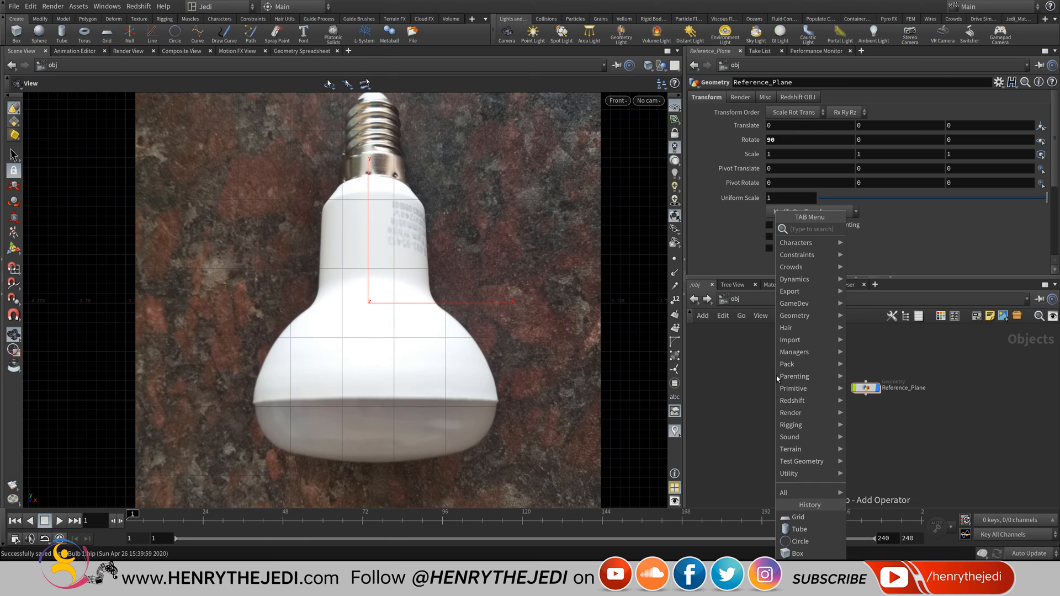
text(unive)
key(BackSpace)
key(BackSpace)
key(BackSpace)
key(BackSpace)
key(BackSpace)
text(tube)
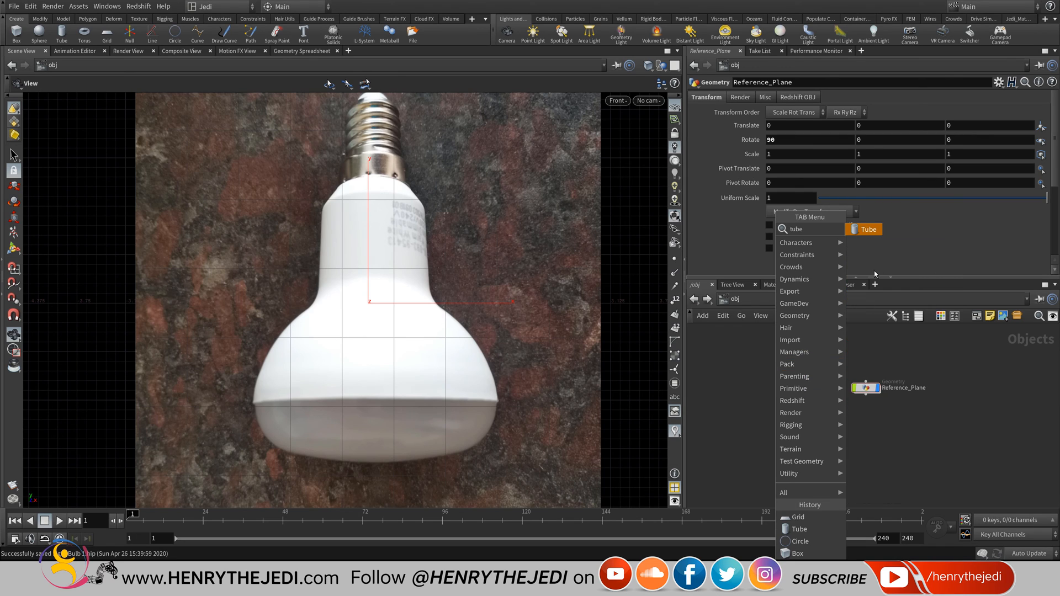
click(876, 236)
click(777, 401)
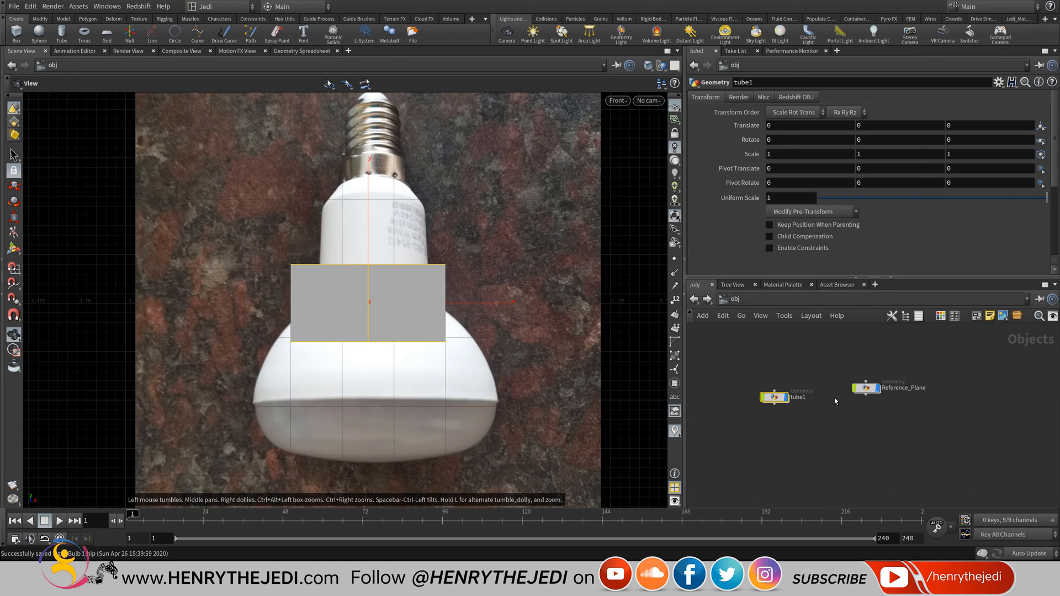
double_click(773, 397)
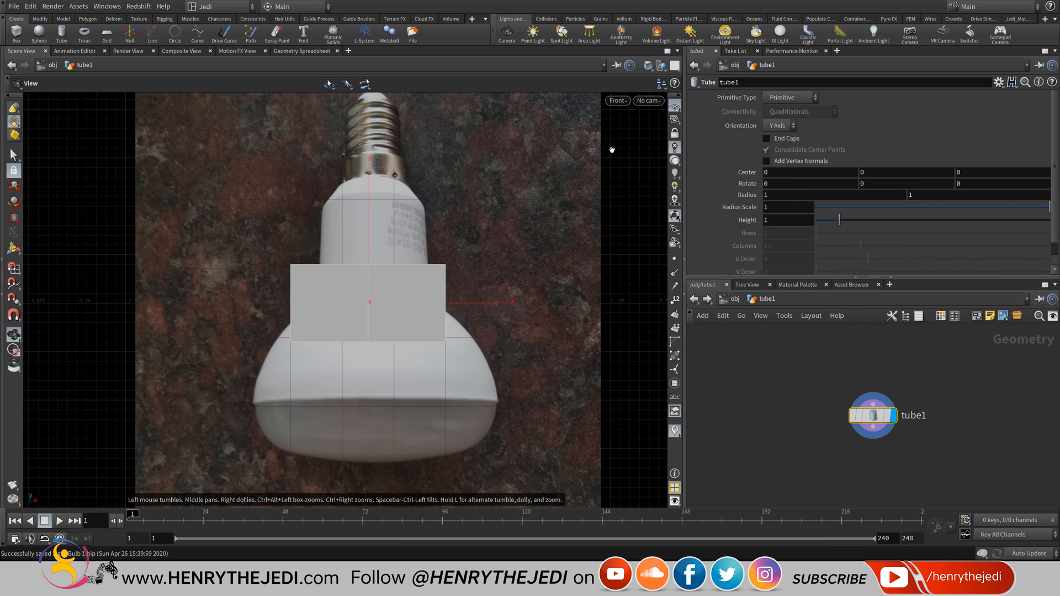
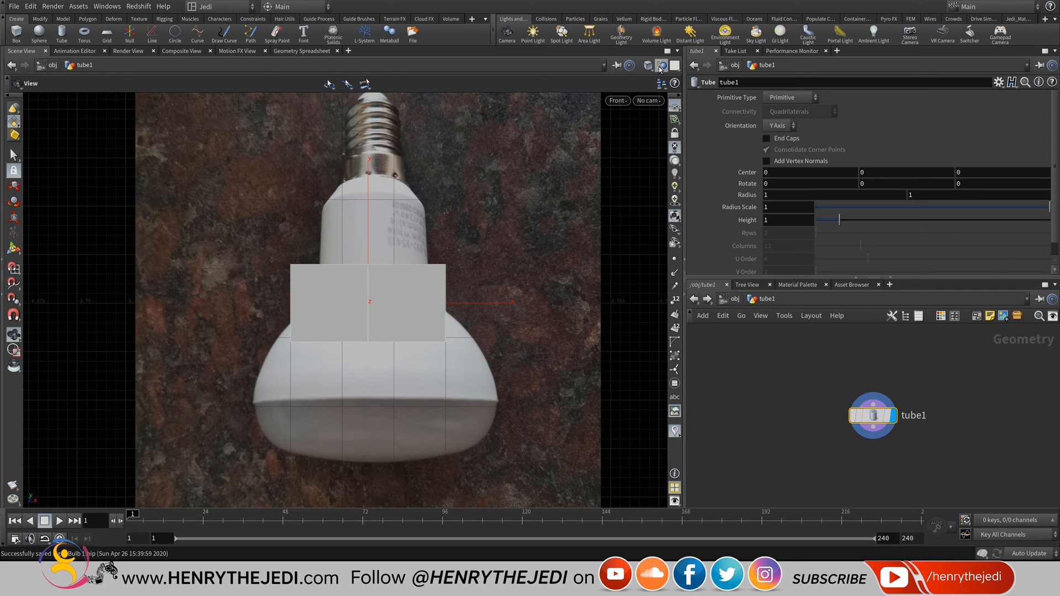
Hide the other objects in the viewport while inside the tube1 network, and return to the object level.
click(660, 65)
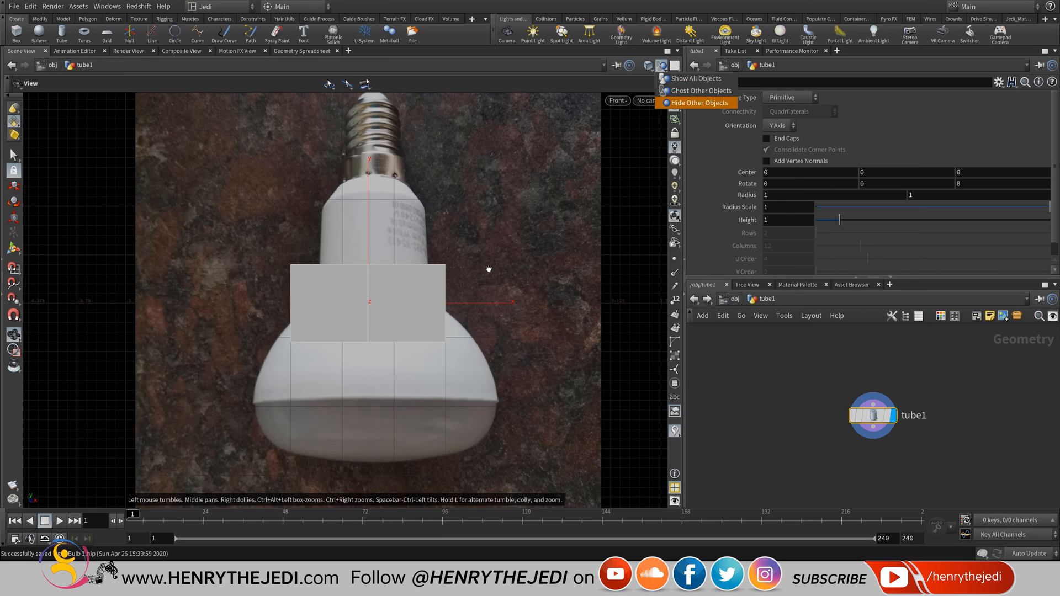
click(478, 243)
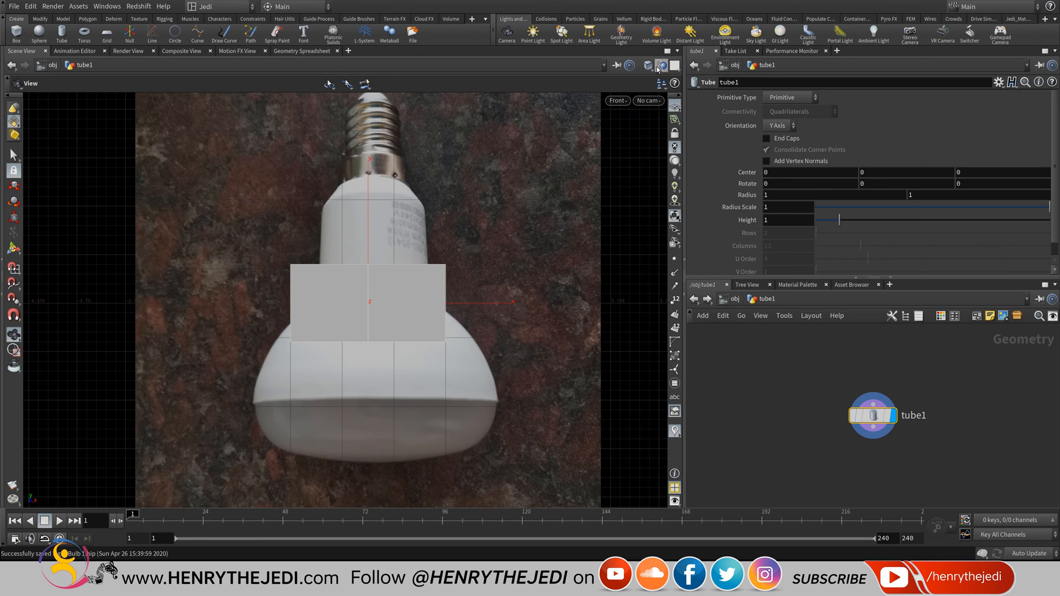
click(661, 65)
click(674, 105)
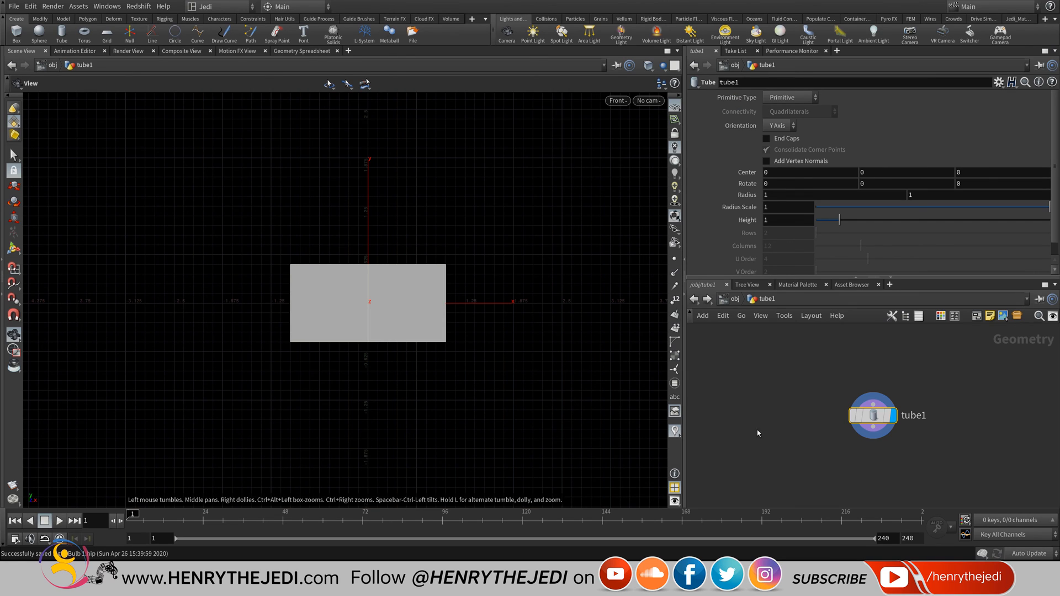
click(735, 299)
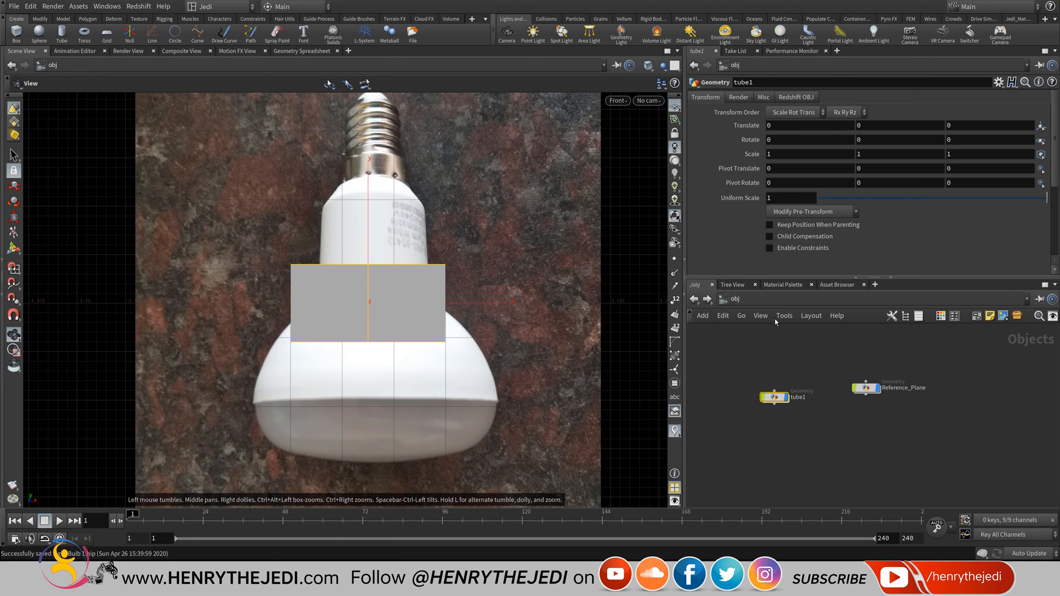
Set the viewport to ghost other objects and check the effect from inside the Reference_Plane network before returning to the object level.
click(662, 66)
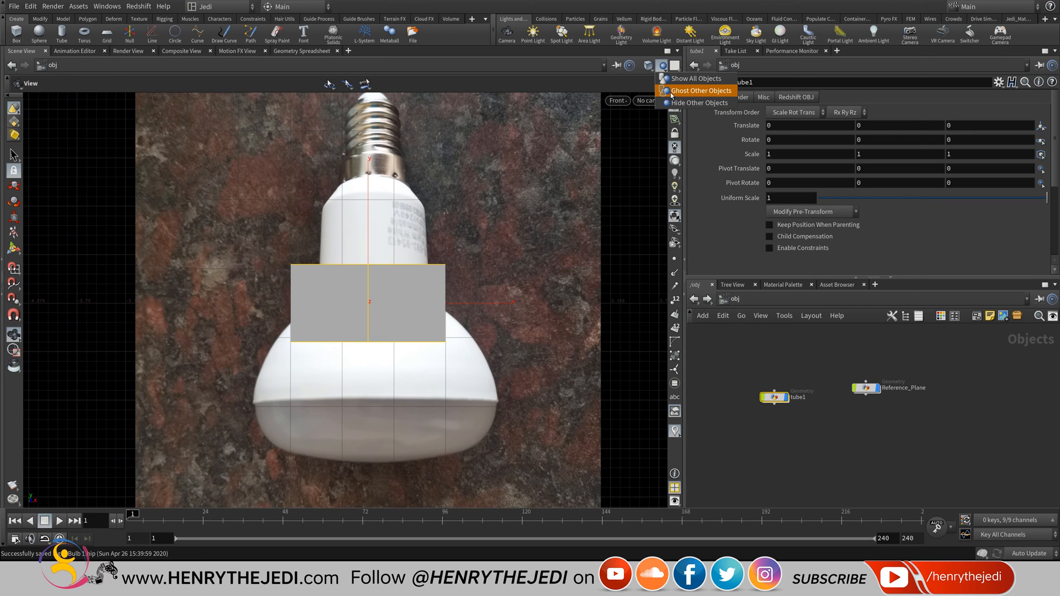
click(670, 93)
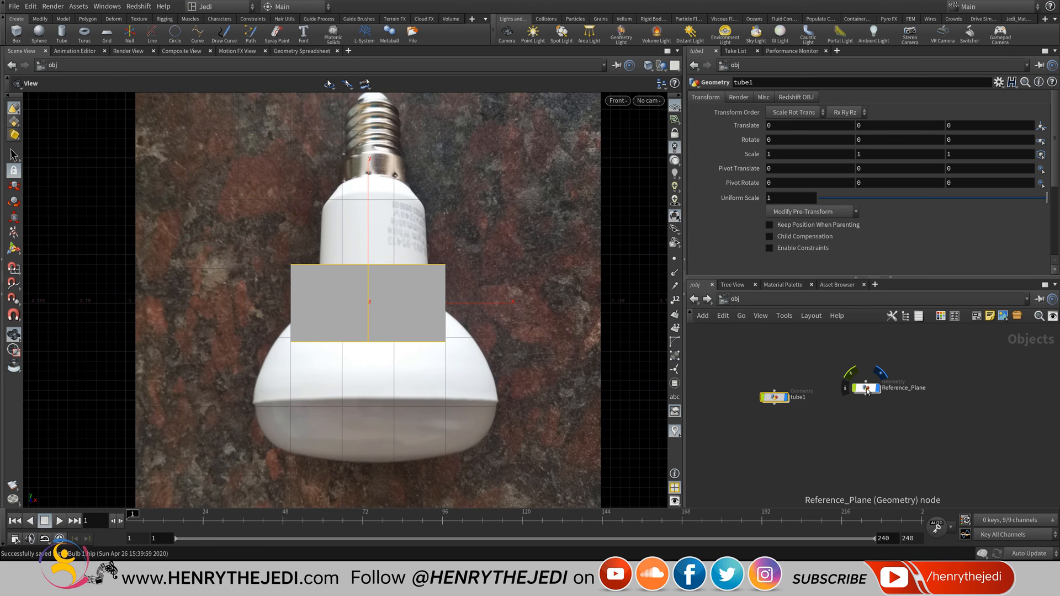
double_click(861, 387)
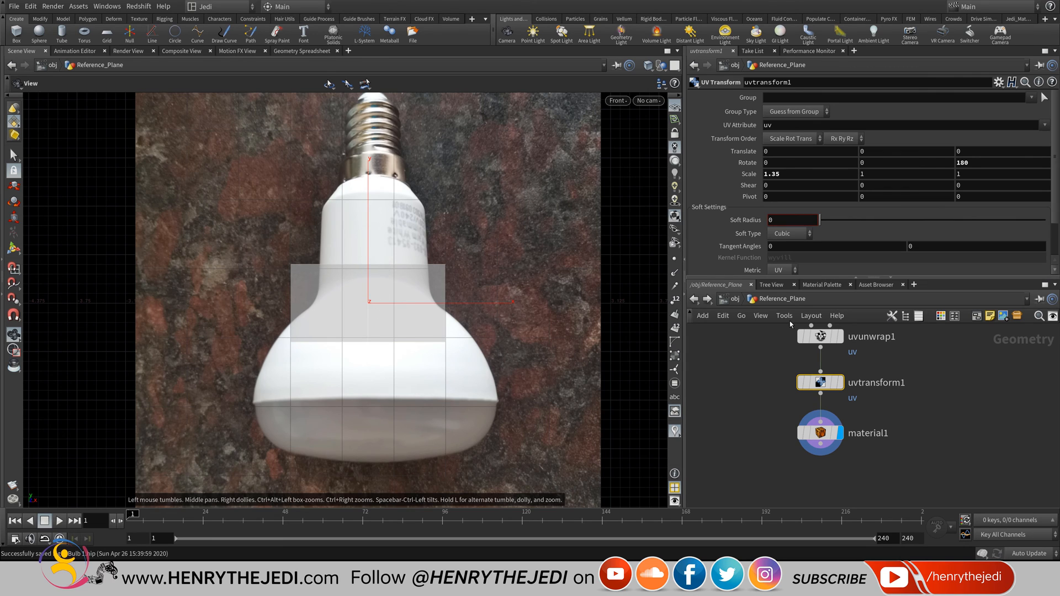
click(735, 301)
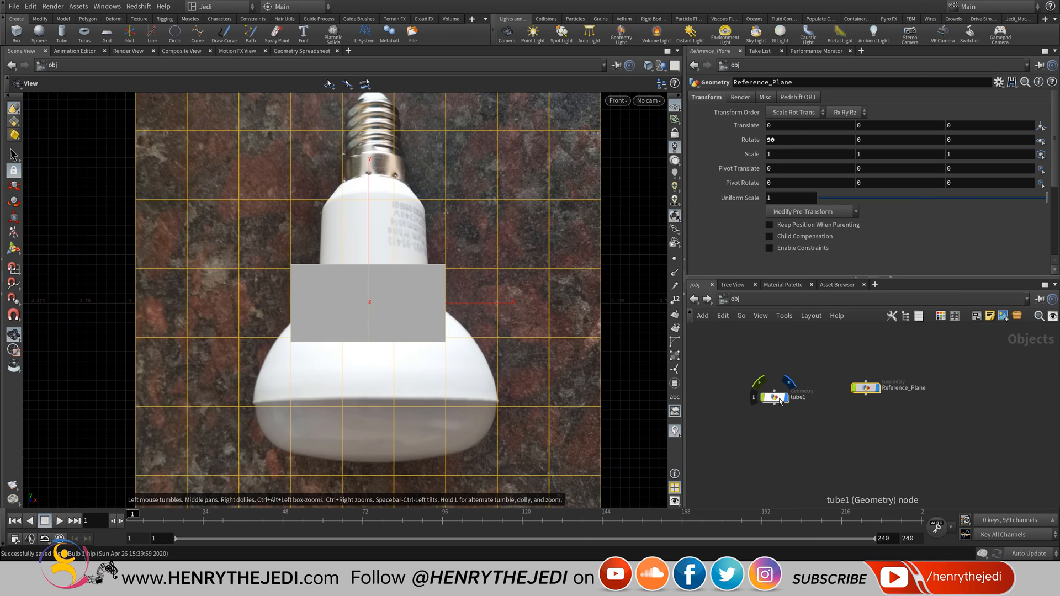
Rename the tube1 geometry object as Tube_Central.
scroll(784, 400, up, 3)
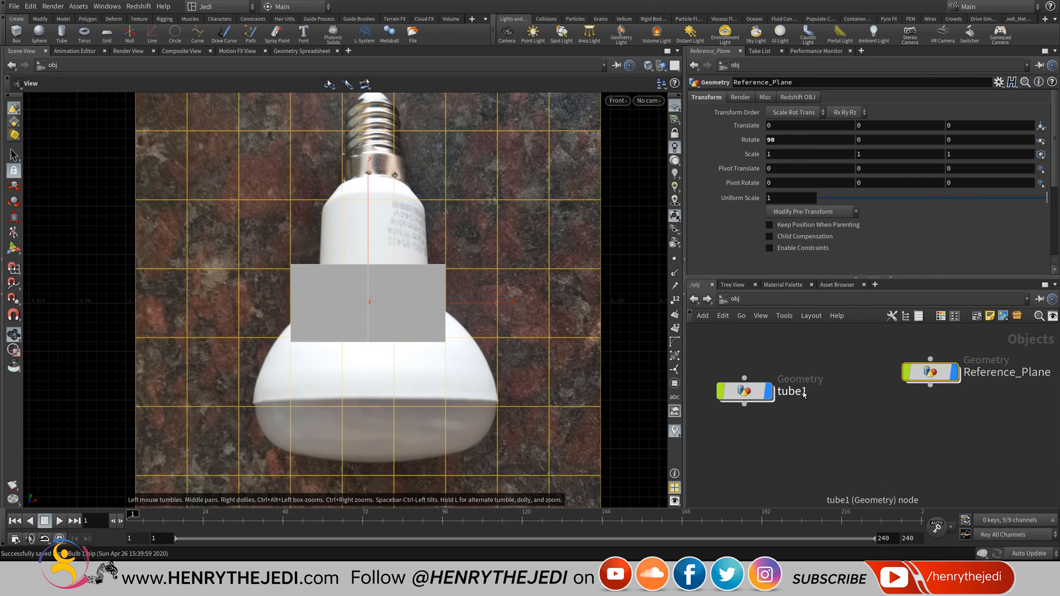
double_click(804, 394)
text(Tube_)
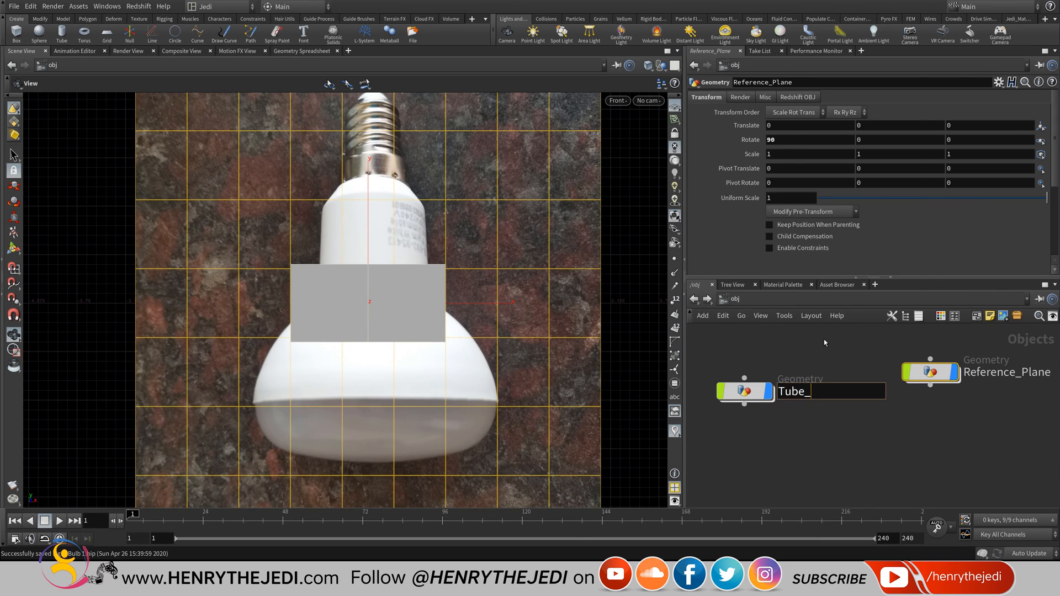
text(M)
key(BackSpace)
text(Central)
key(Return)
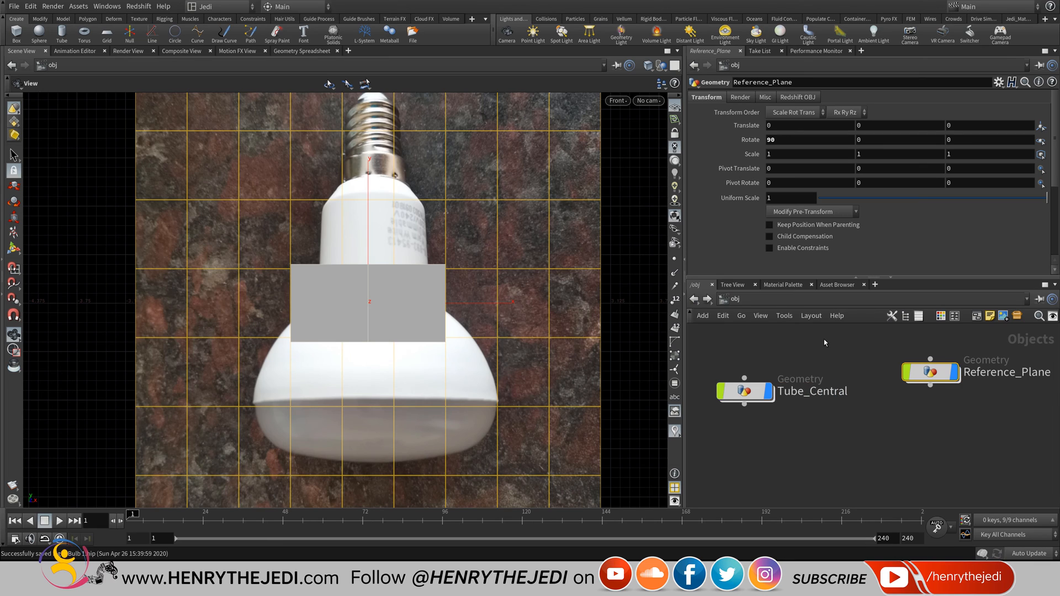
Inside Tube_Central, add a Point - Old node wired below tube1 and make it the displayed node.
double_click(752, 393)
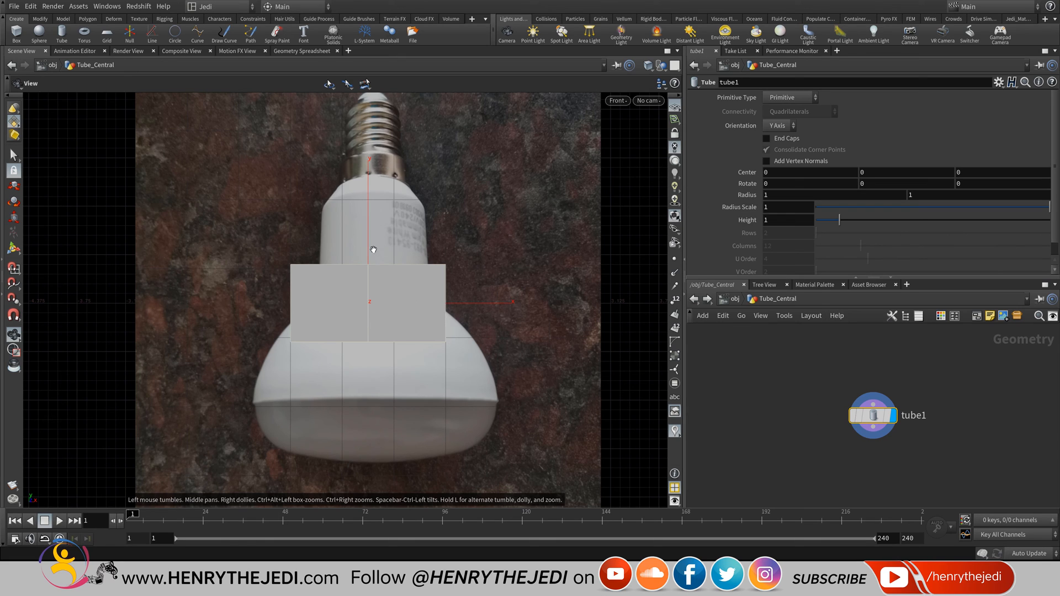
scroll(360, 286, up, 1)
scroll(360, 286, up, 3)
middle_drag(457, 275, 428, 296)
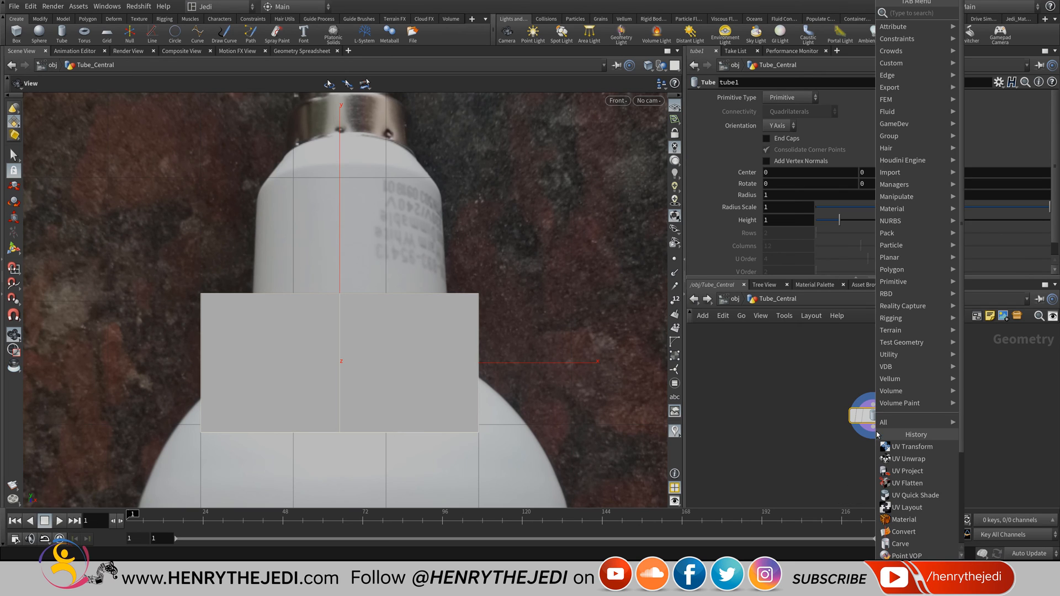
click(877, 434)
mouse_move(916, 27)
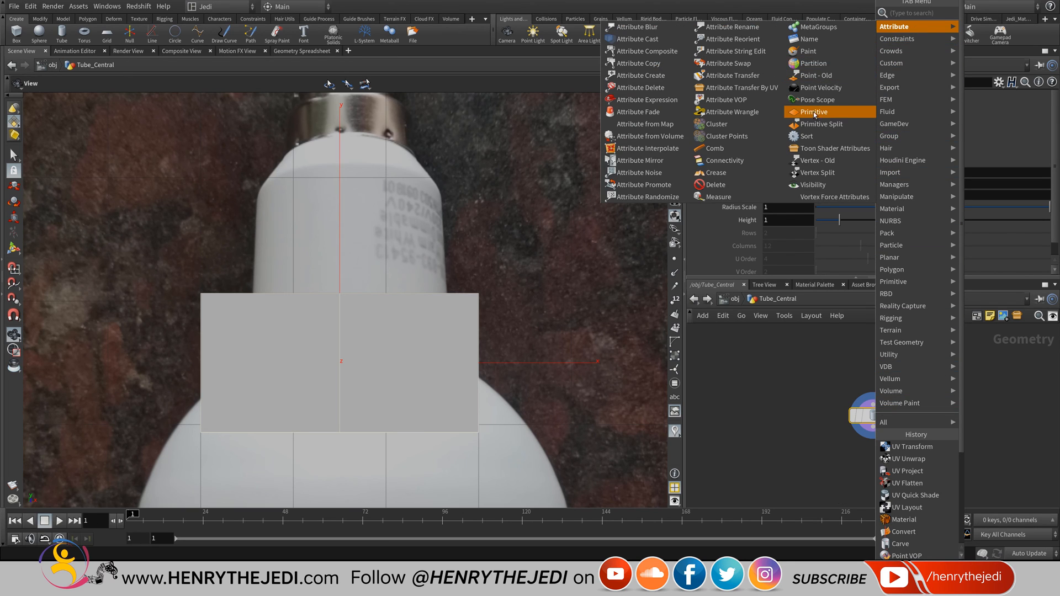
click(816, 76)
click(877, 453)
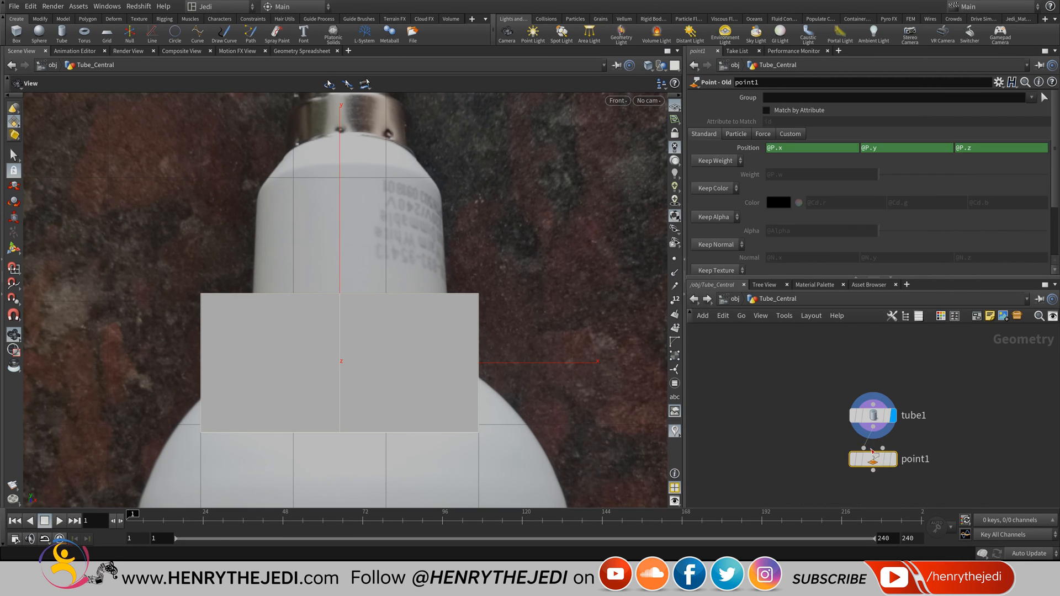
click(890, 462)
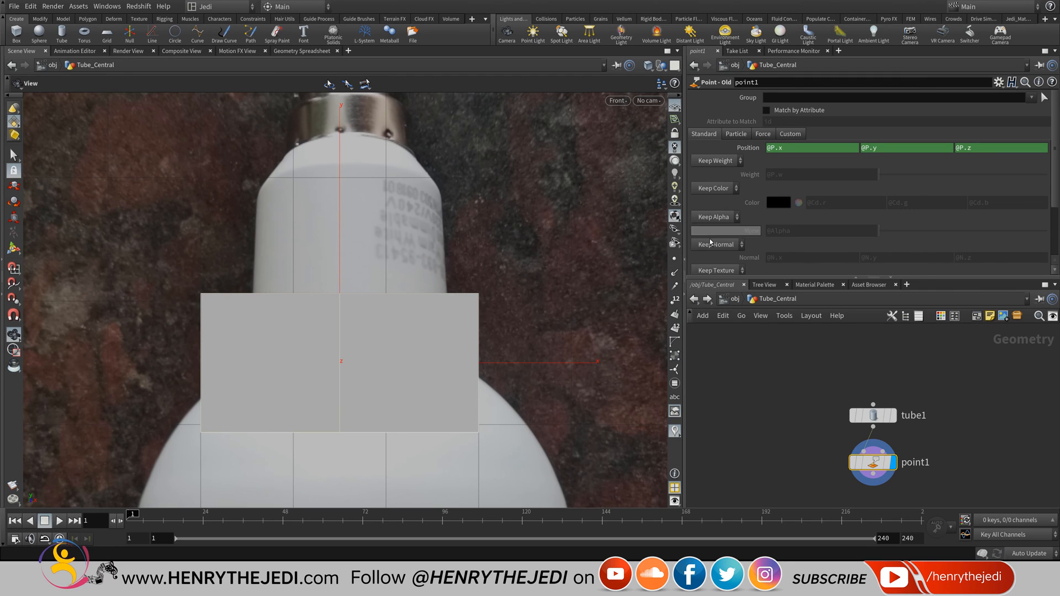
Enable Add Alpha on point1, replace its expression with a fixed Alpha of about 0.5, and save the scene.
click(720, 221)
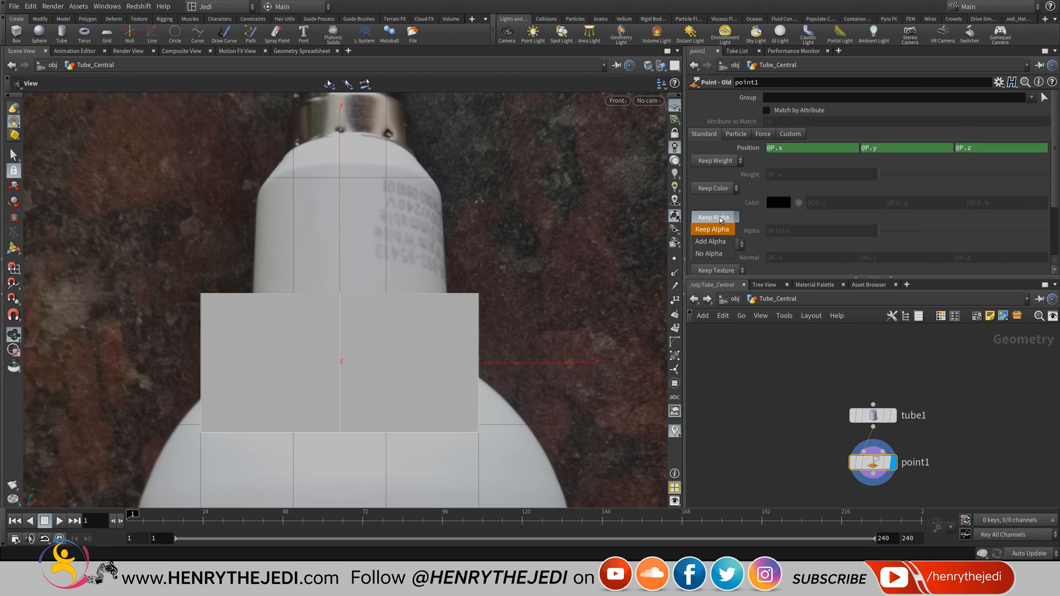
click(721, 245)
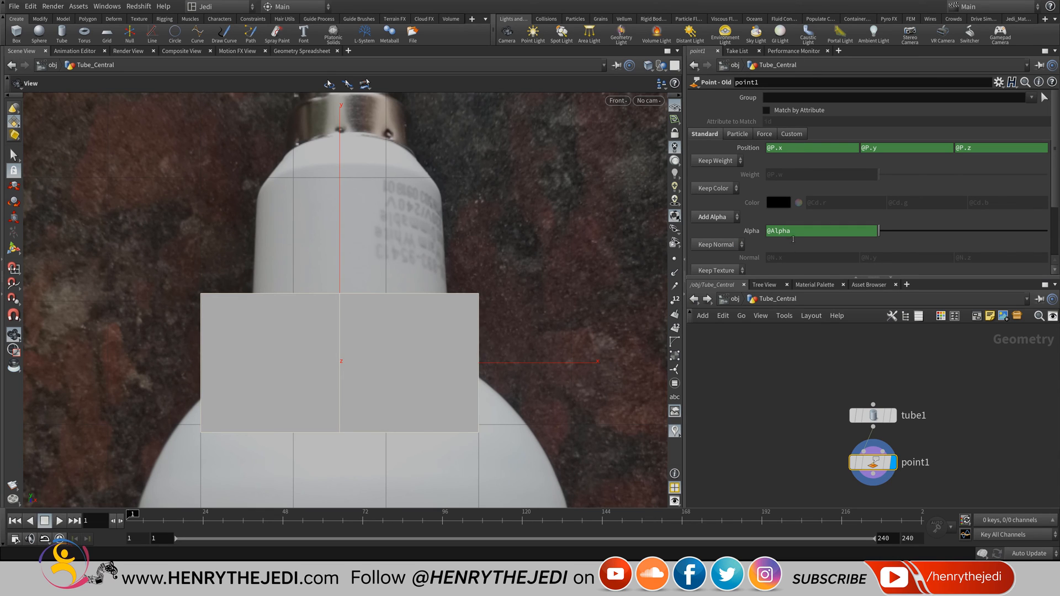
right_click(797, 231)
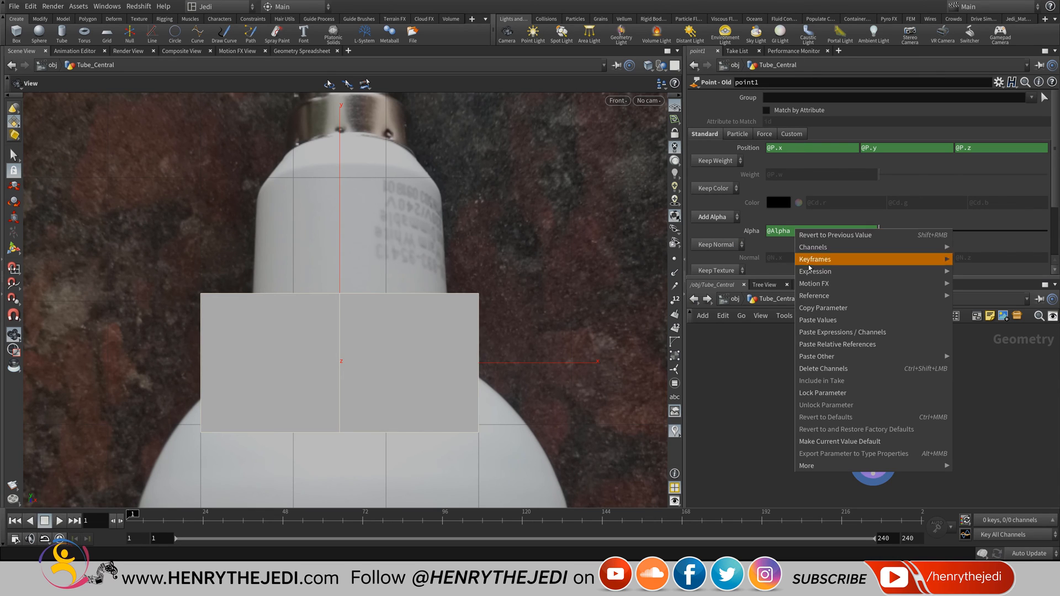
click(814, 369)
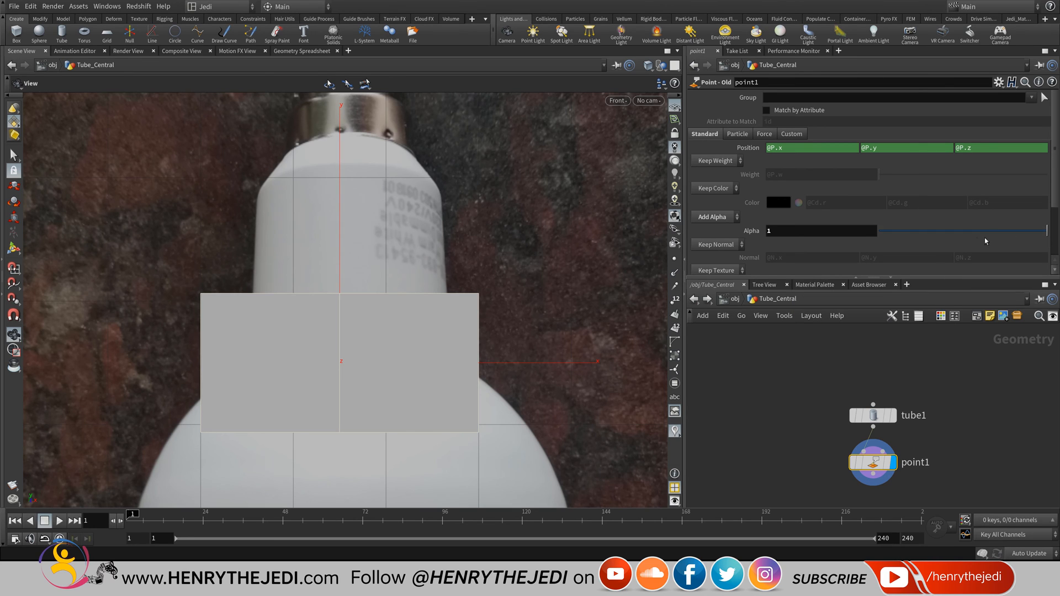
drag(1028, 235, 951, 224)
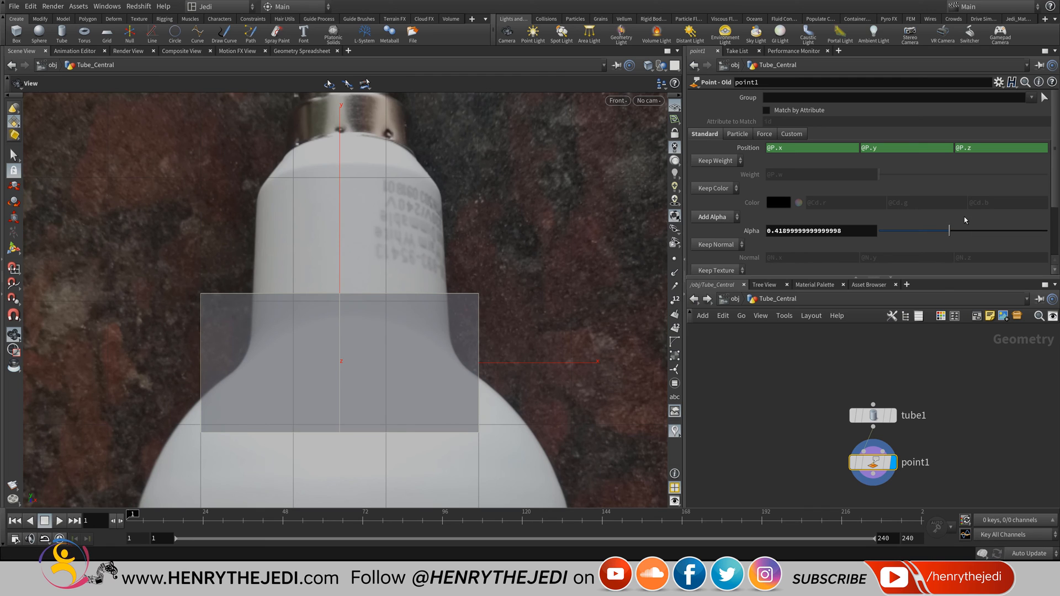
key(ctrl+s)
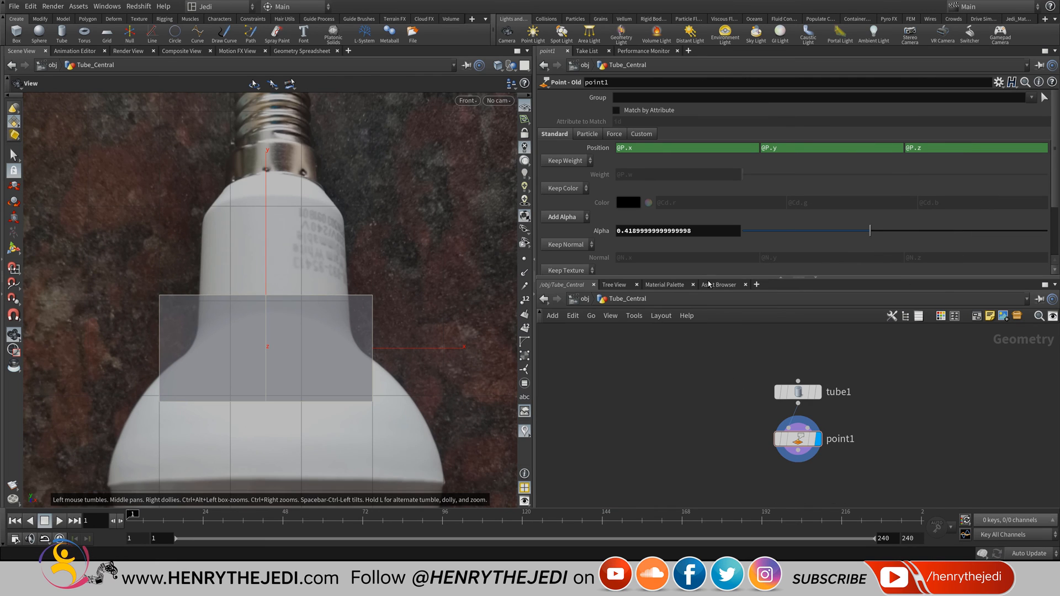
drag(867, 231, 896, 244)
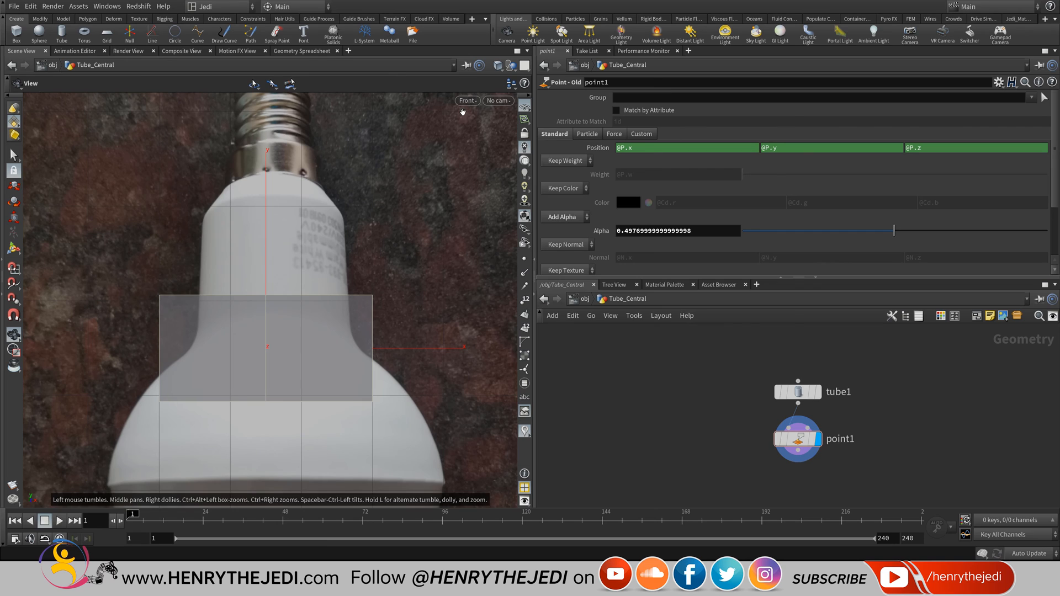
Switch the viewport to perspective for a close look at the tube, and raise the Alpha of point1 to about 0.98.
click(470, 101)
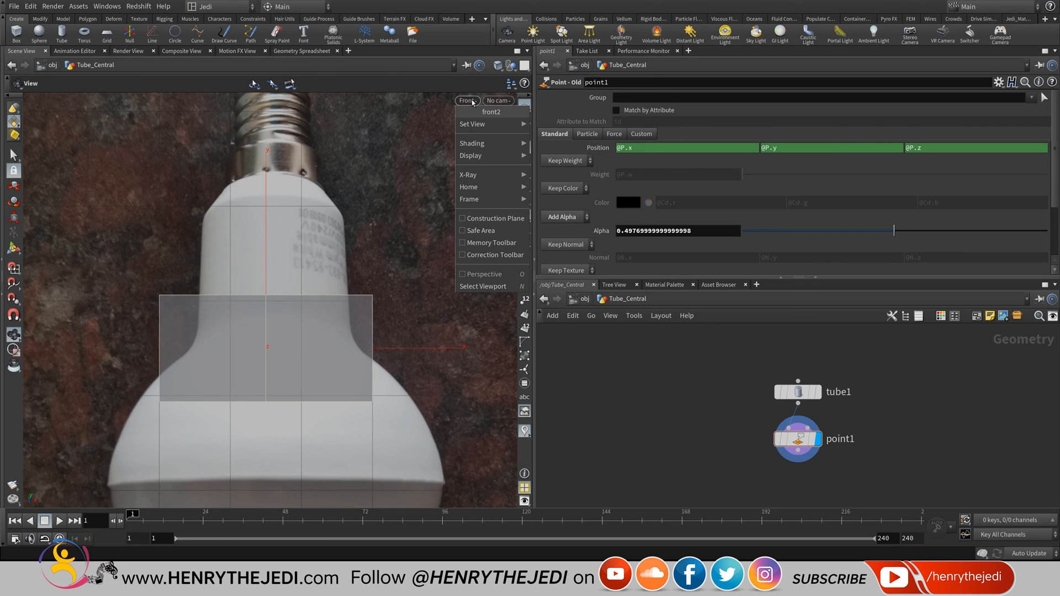
click(430, 125)
click(463, 103)
mouse_move(481, 125)
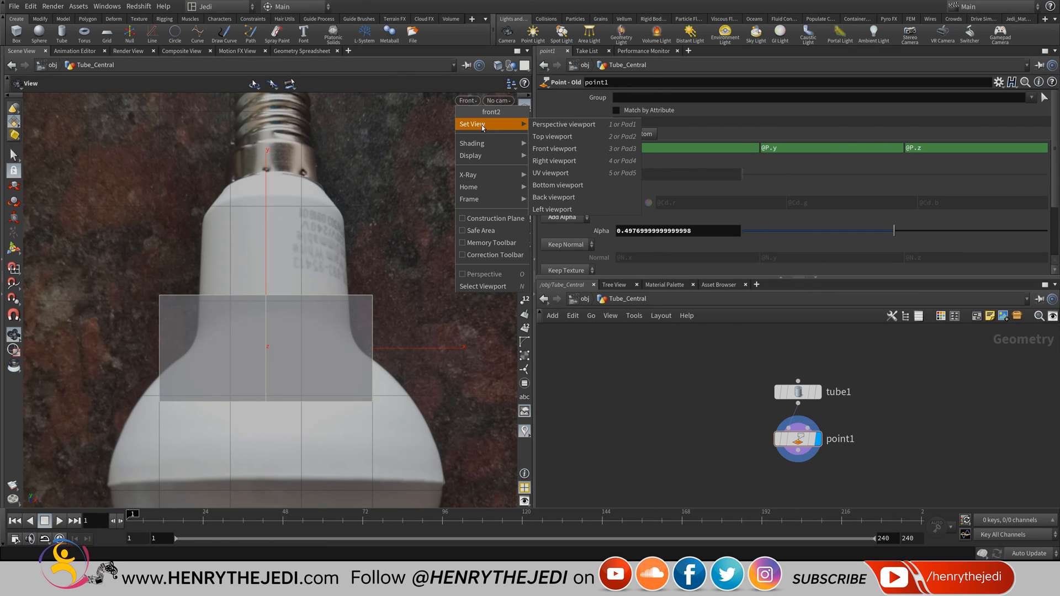
click(563, 124)
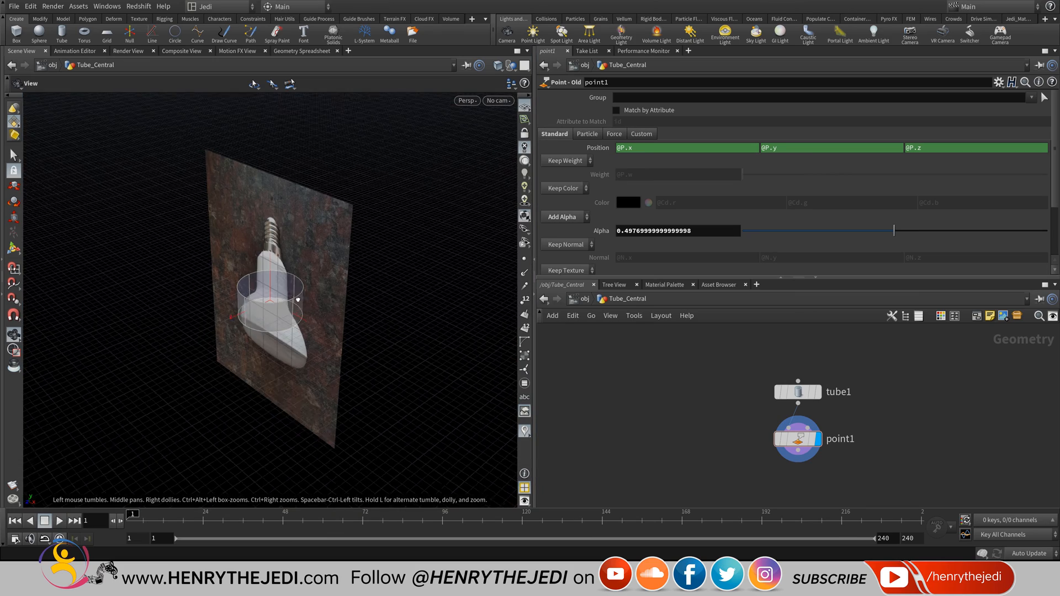
drag(298, 299, 358, 286)
scroll(324, 291, up, 8)
drag(902, 234, 1040, 234)
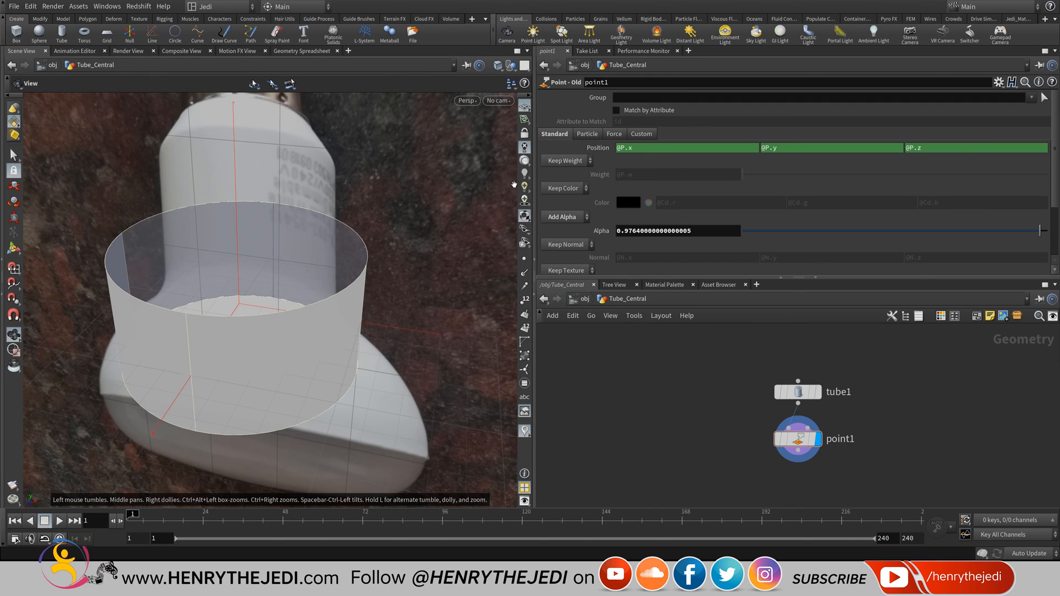
Try different viewport lighting modes on the semi-transparent tube and leave the view on Normal Lighting.
click(526, 147)
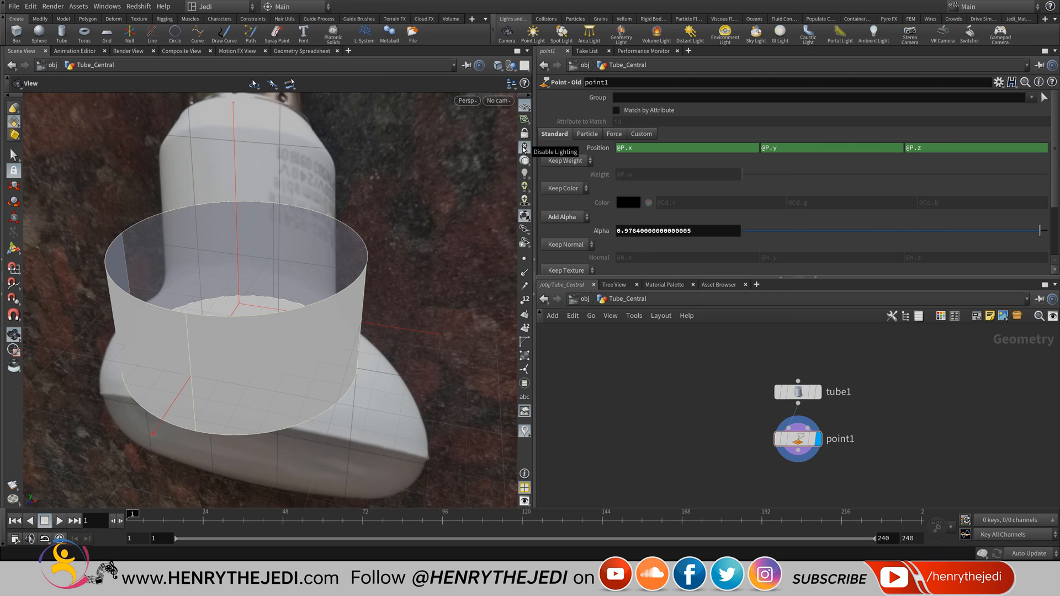
right_click(525, 175)
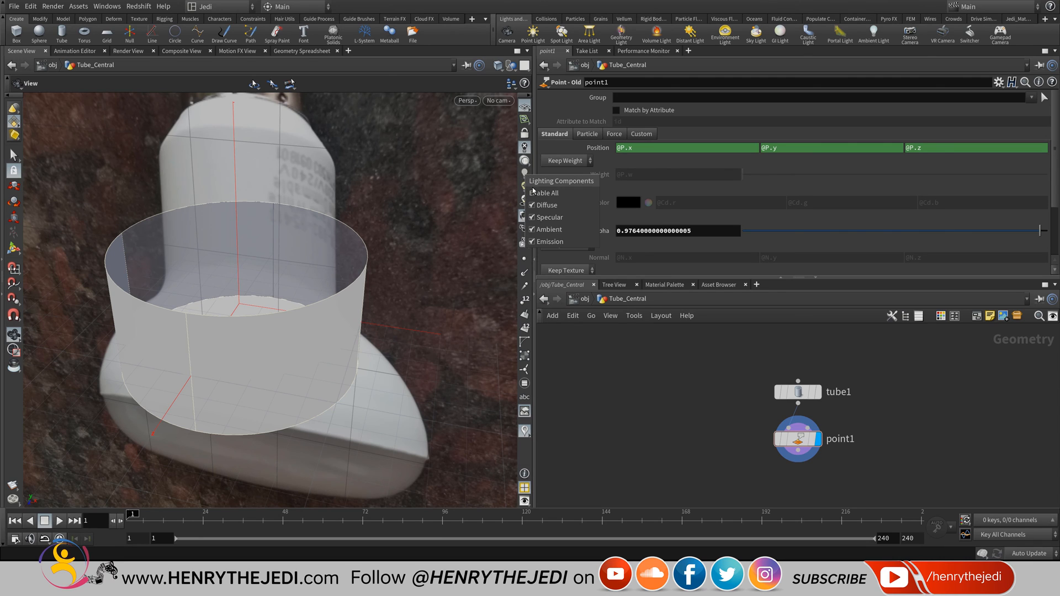
click(544, 193)
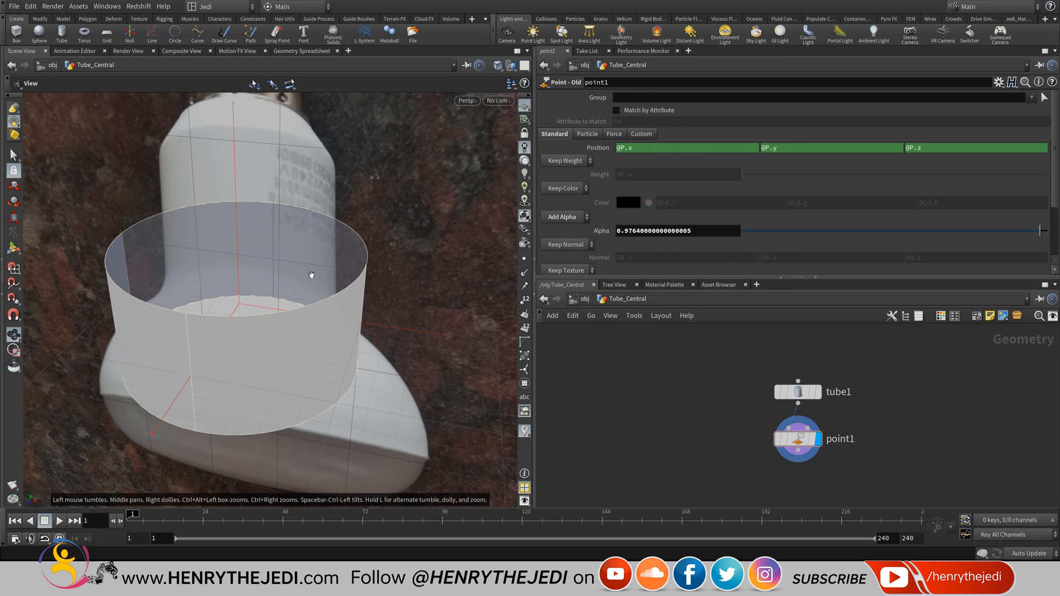
drag(309, 274, 287, 264)
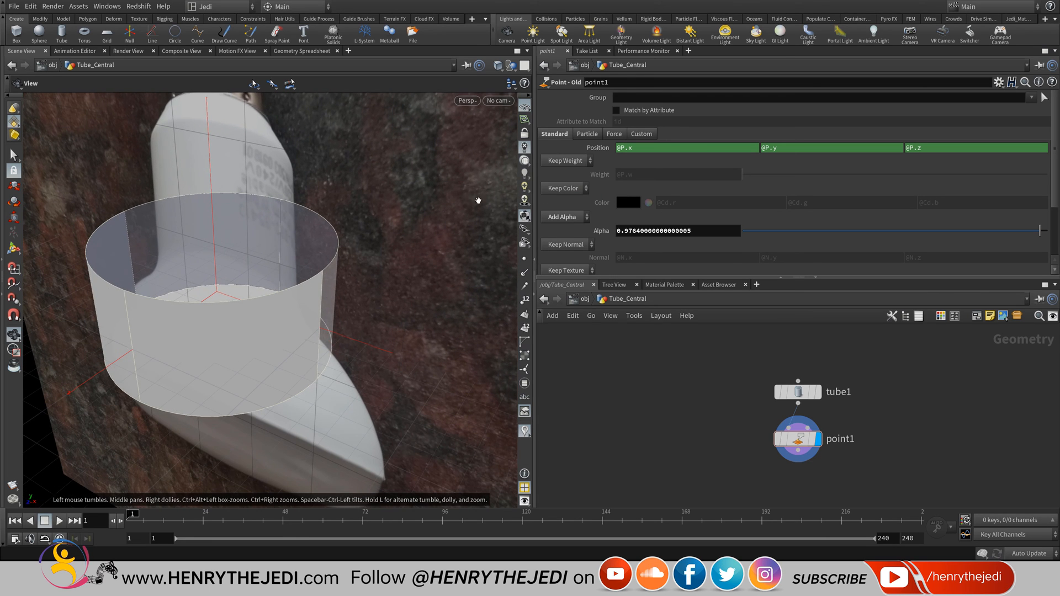
click(524, 173)
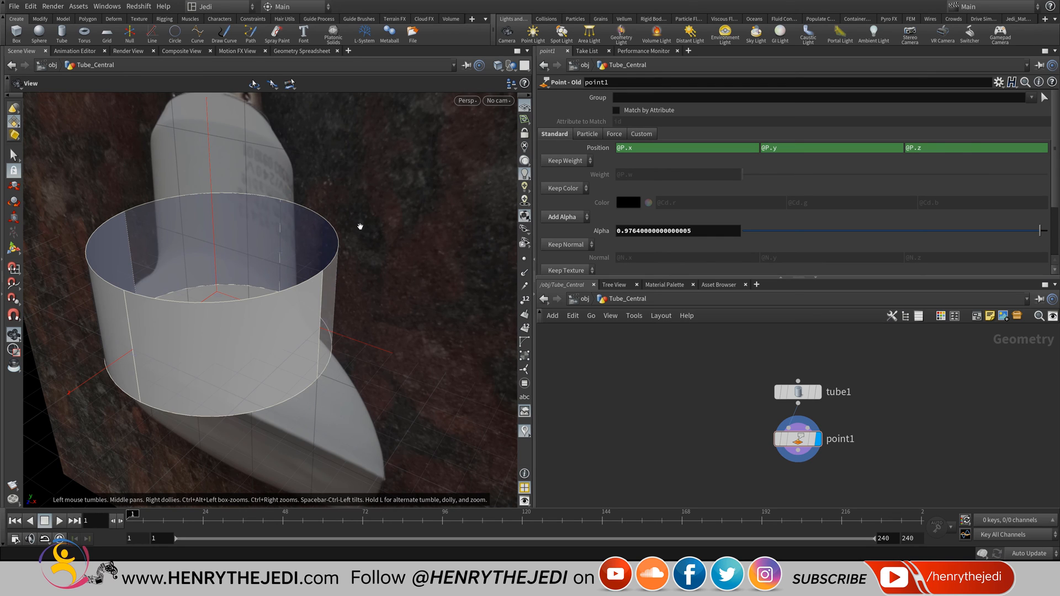
click(525, 187)
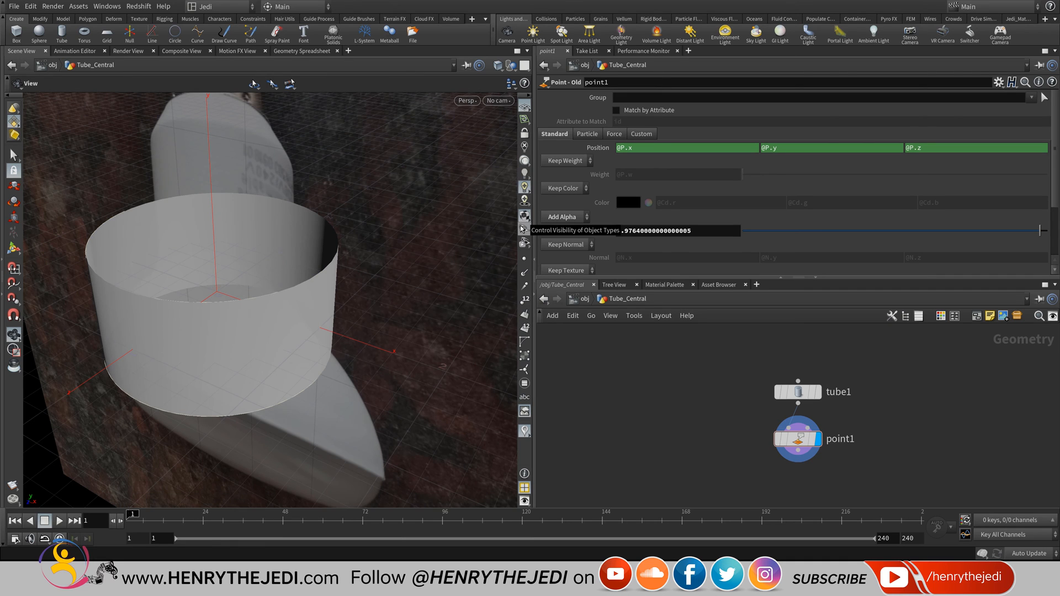
click(523, 174)
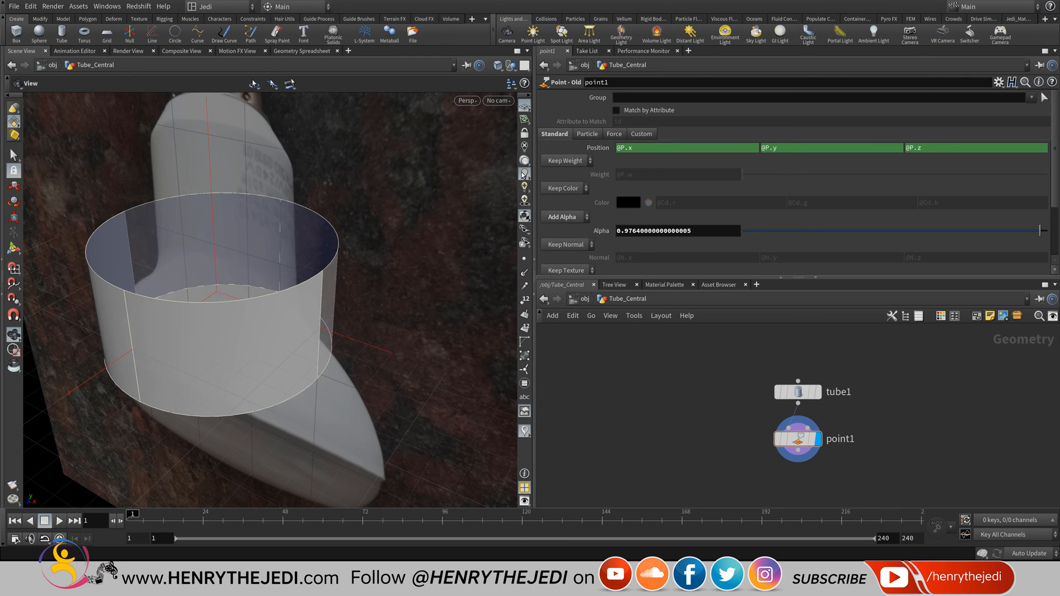
drag(239, 243, 314, 215)
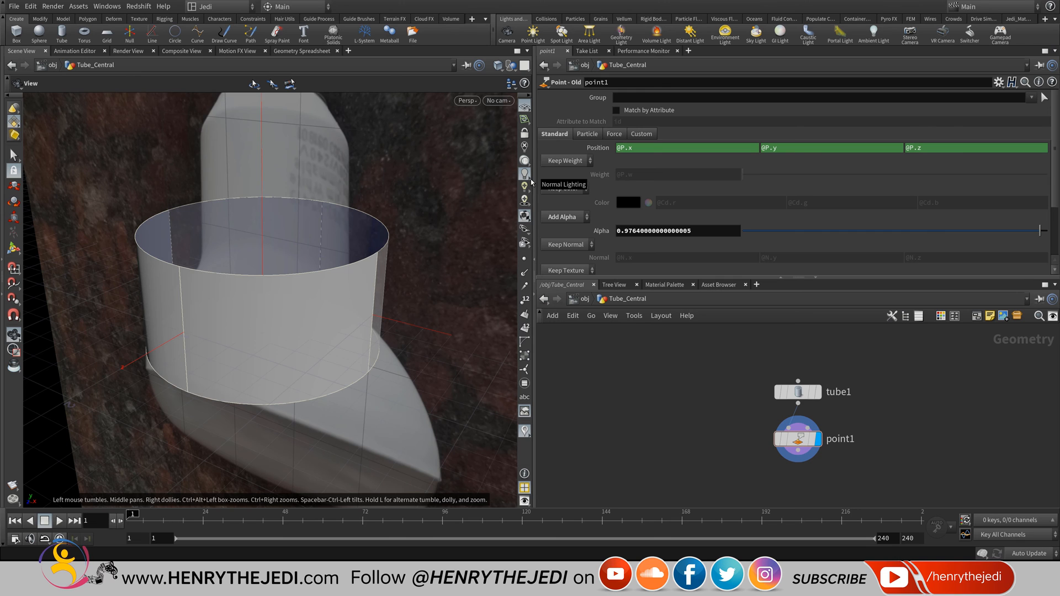
Lower the Alpha of point1 to about 0.55 and set the viewport back to the front view.
drag(301, 331, 316, 293)
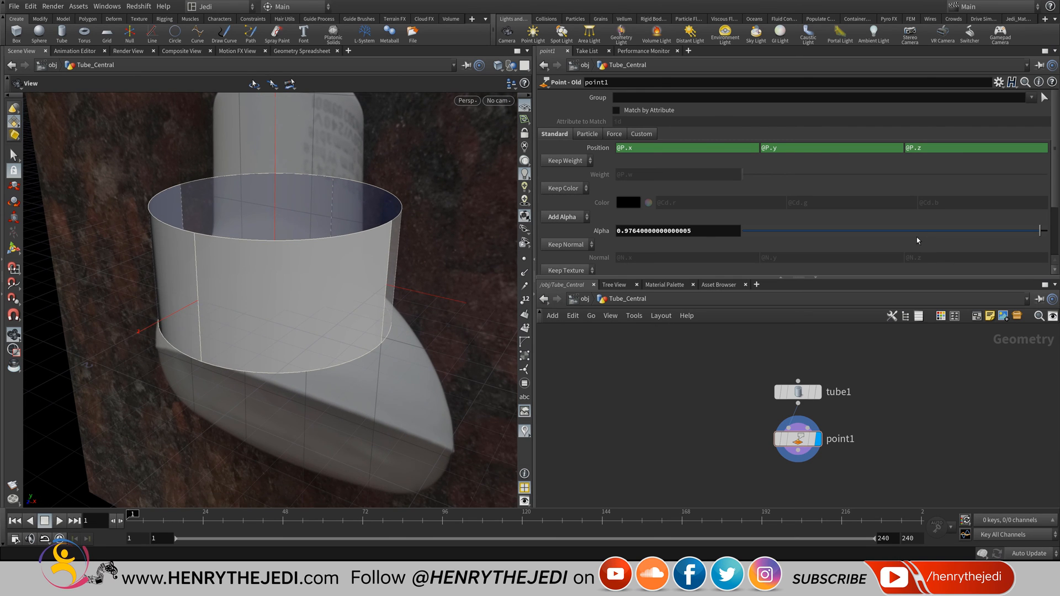
mouse_move(911, 234)
mouse_down()
mouse_move(858, 232)
mouse_move(917, 230)
mouse_move(900, 230)
mouse_move(909, 221)
mouse_up()
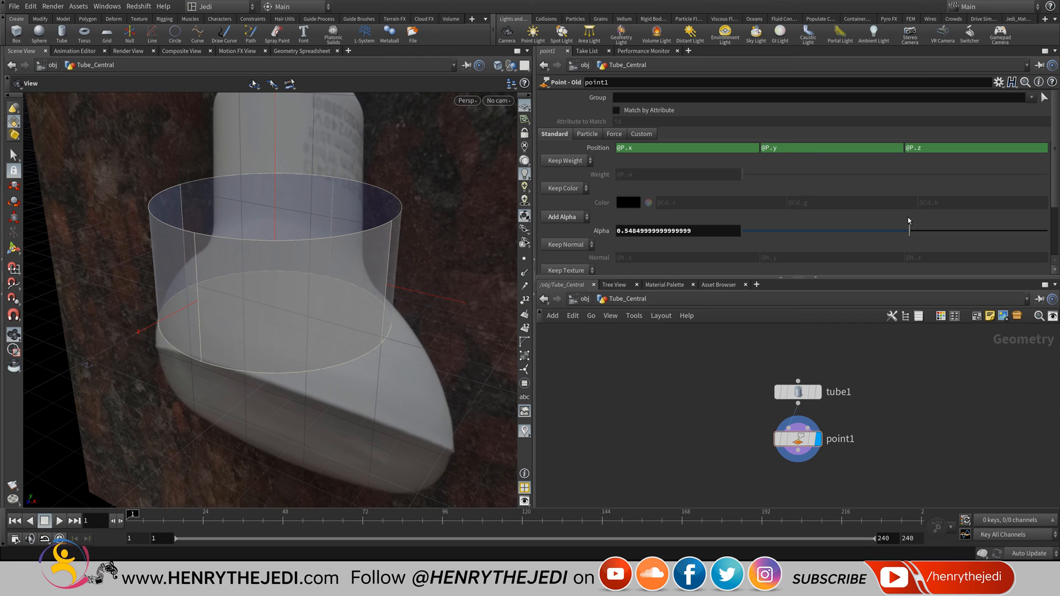
click(465, 101)
mouse_move(479, 155)
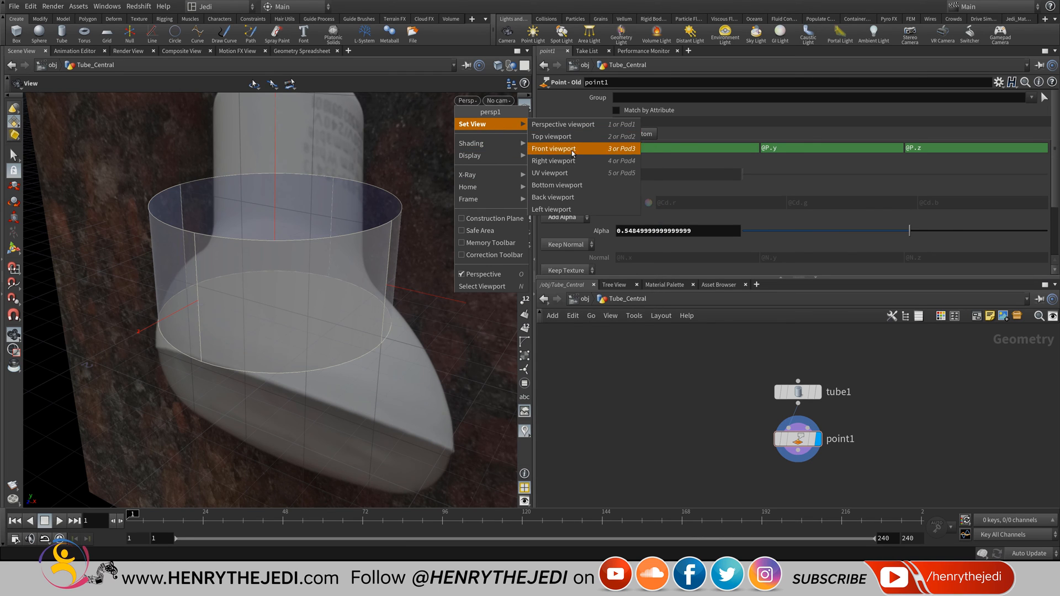
click(572, 149)
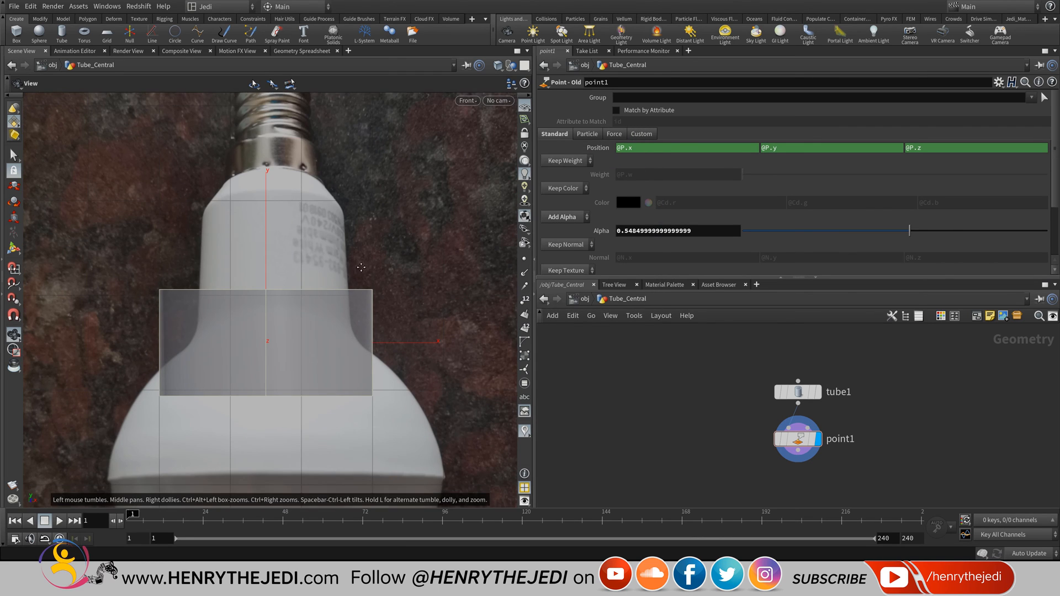
Set the Height of tube1 to about 1.83 and its first Radius value to 0.75.
click(798, 391)
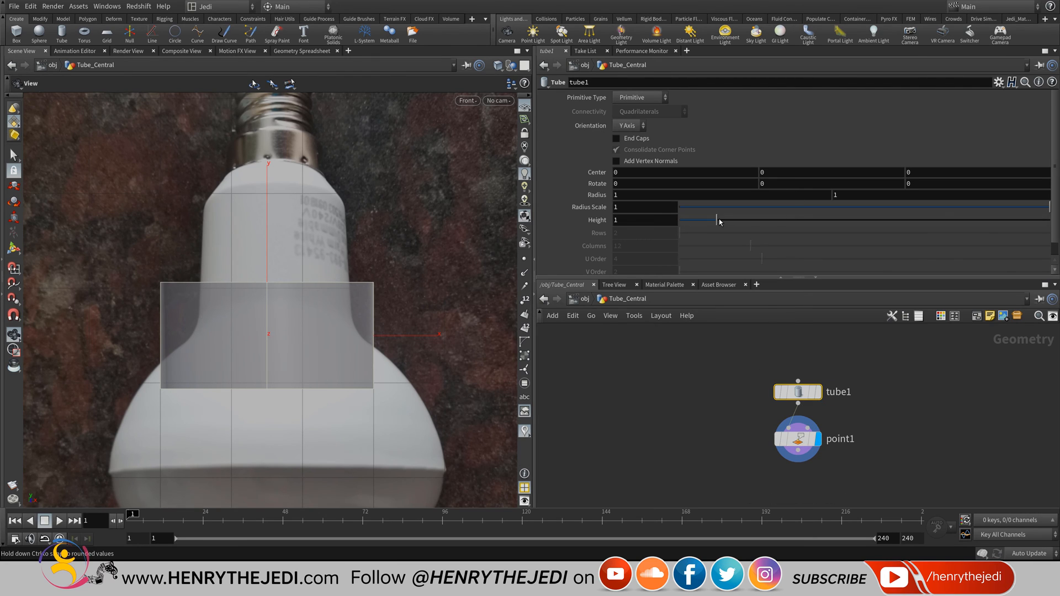
drag(719, 221, 749, 220)
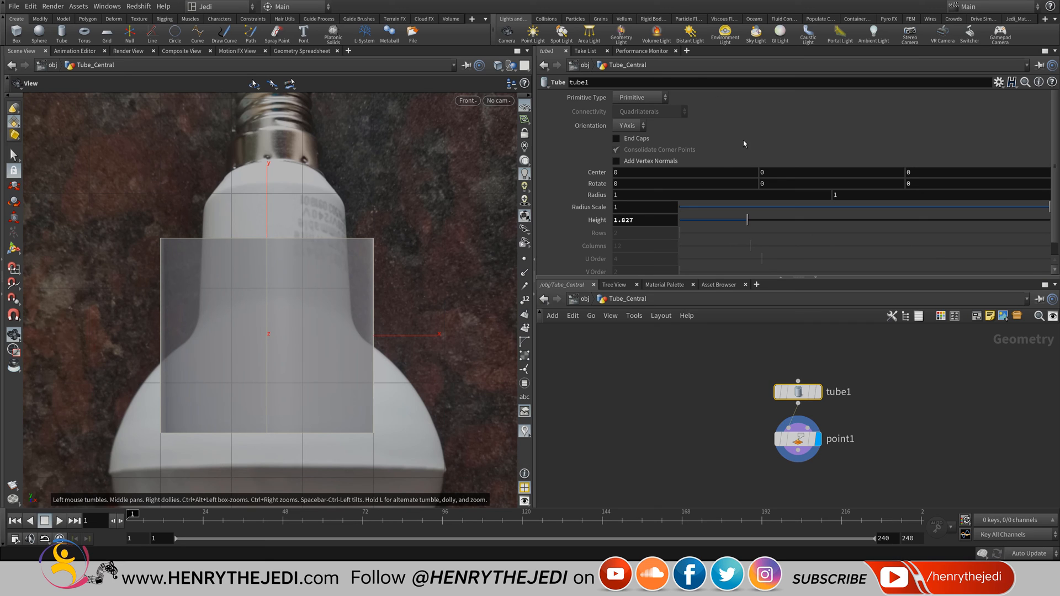
middle_drag(670, 194, 578, 218)
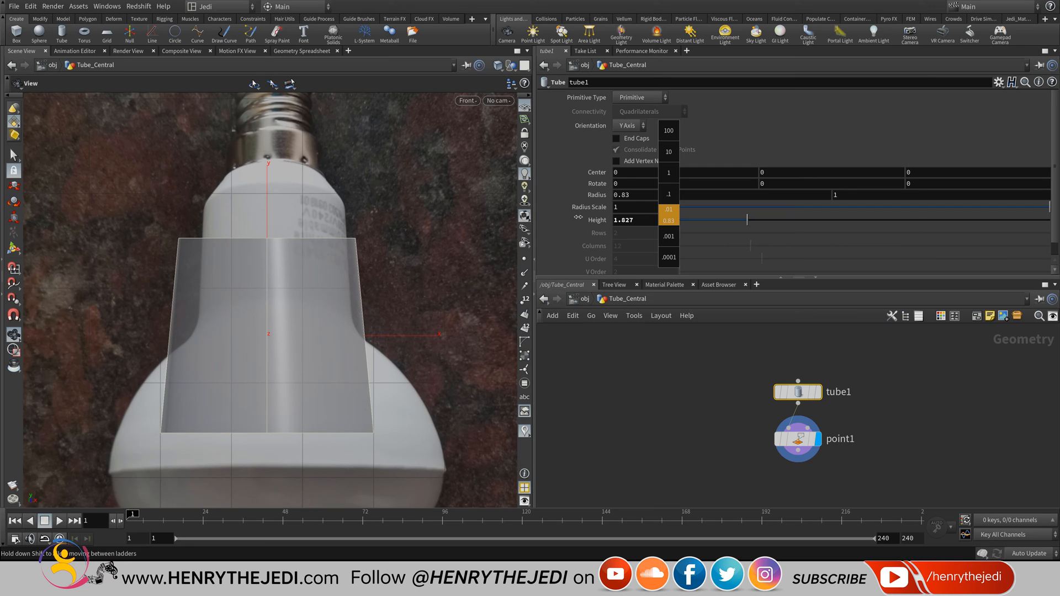
middle_drag(578, 217, 544, 216)
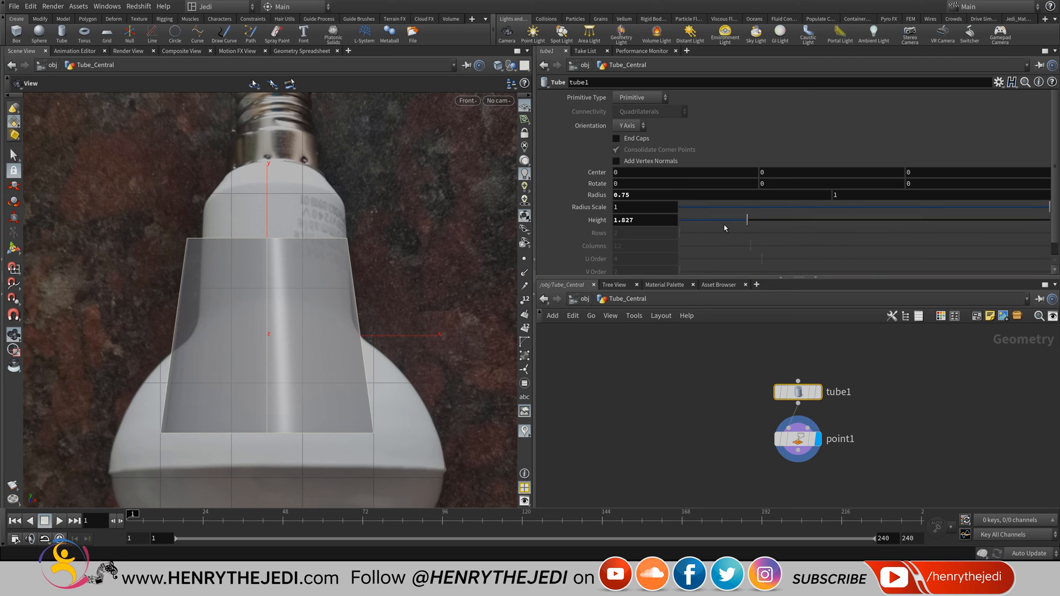
Go up to object level, try shifting Reference_Plane vertically with its Translate Y, and restore it to 0.
scroll(352, 348, down, 1)
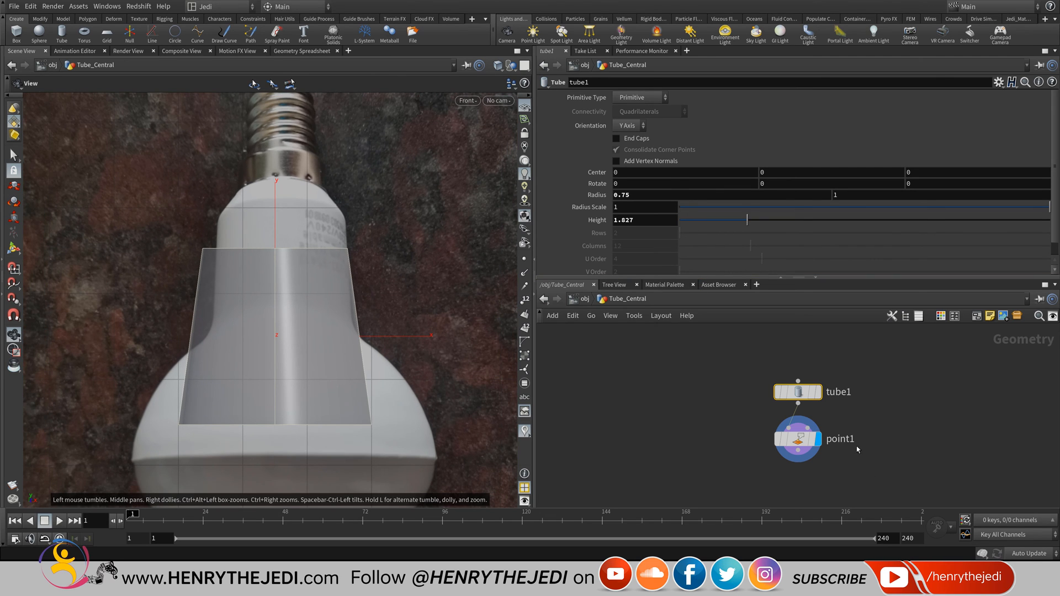
scroll(338, 296, down, 3)
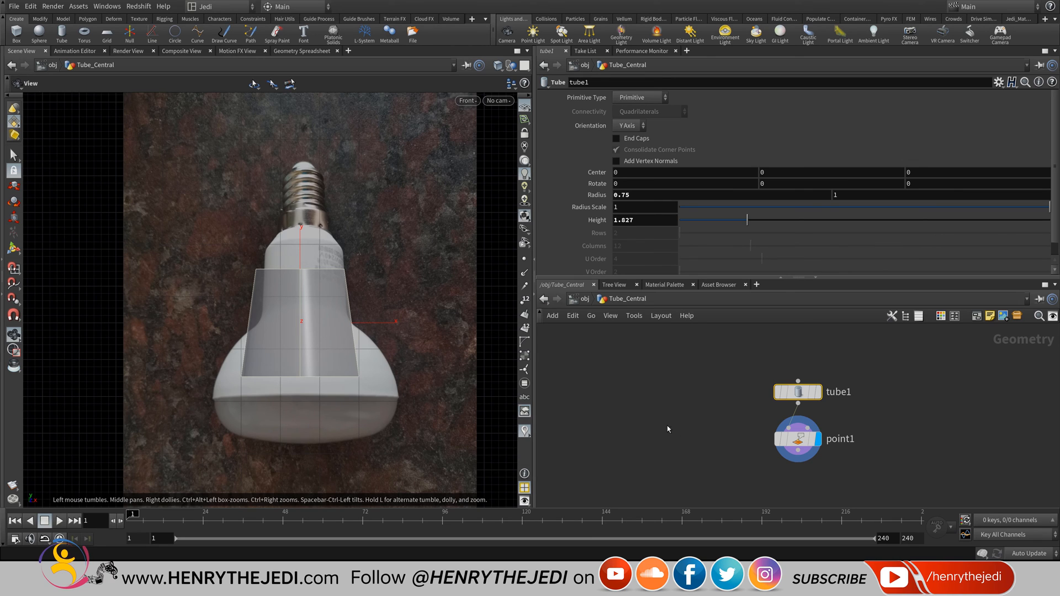
click(583, 299)
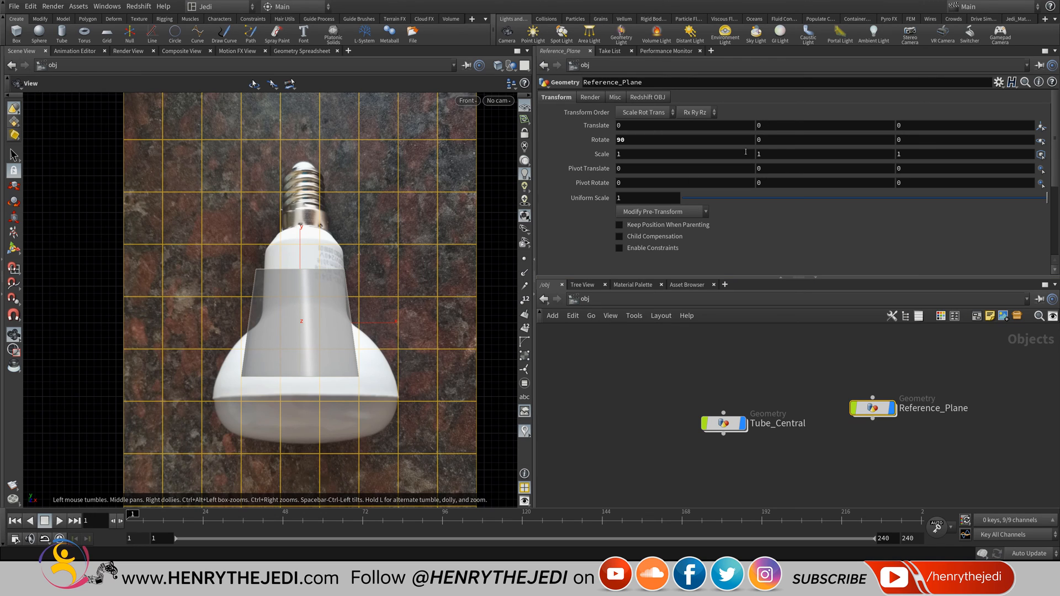
middle_drag(769, 128, 847, 129)
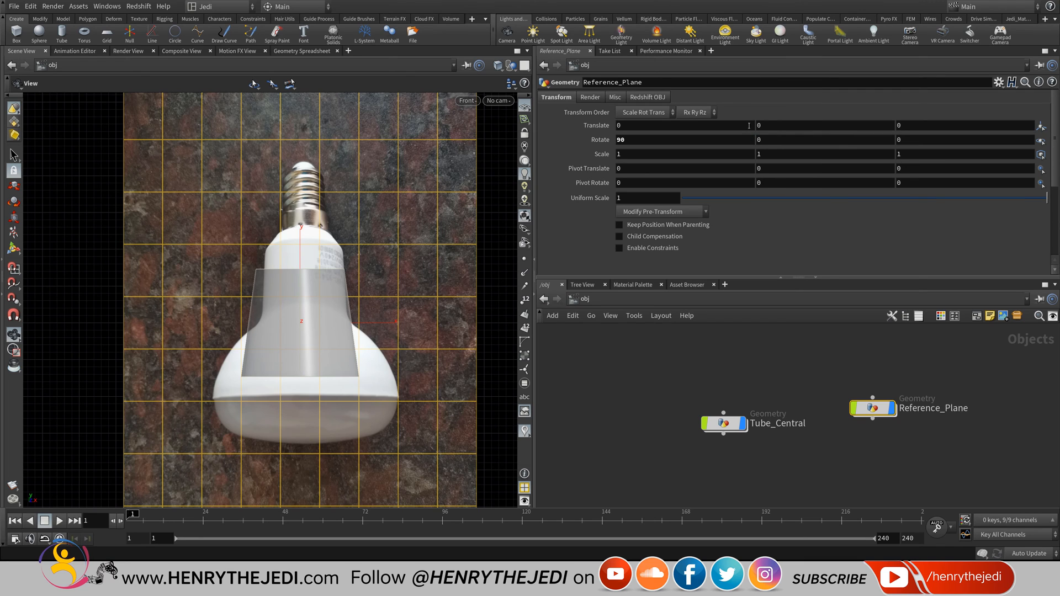
middle_drag(784, 126, 753, 106)
ctrl+middle_click(786, 125)
Try raising the Tube_Central object to a Translate Y of 0.657, and undo the change.
click(723, 423)
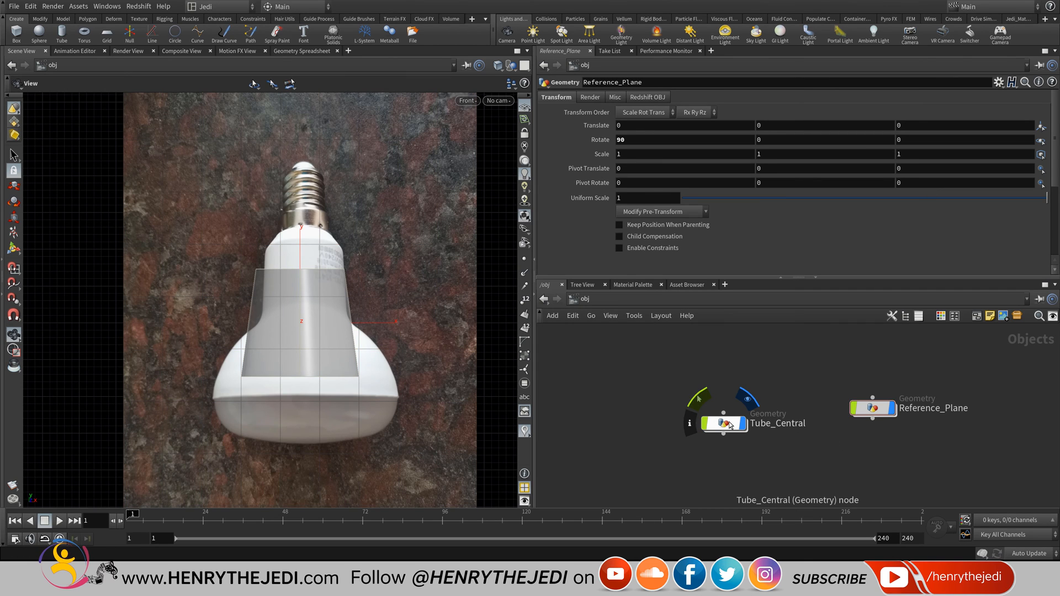
double_click(727, 424)
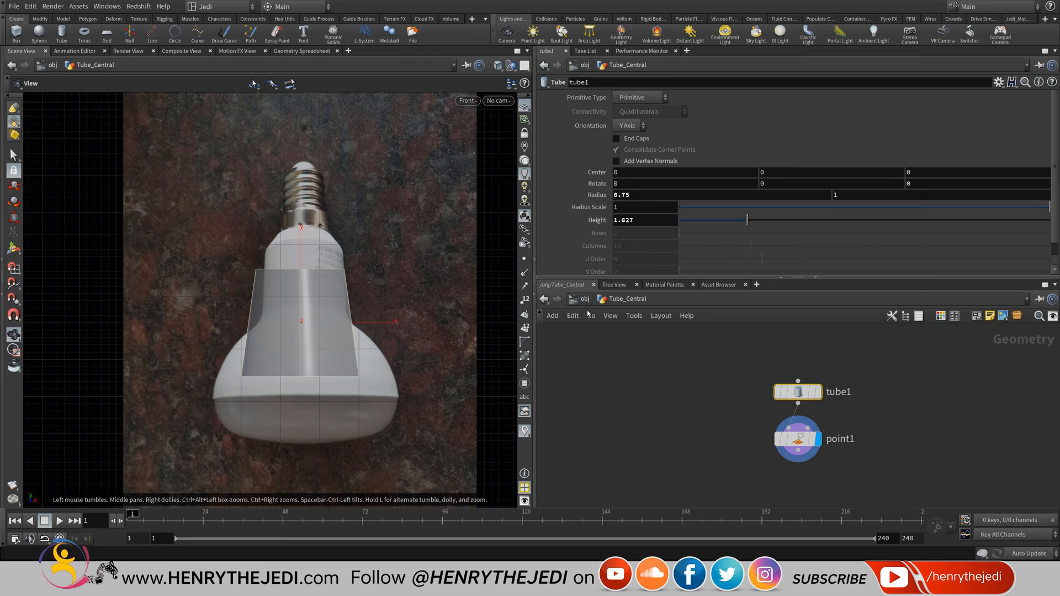
key(u)
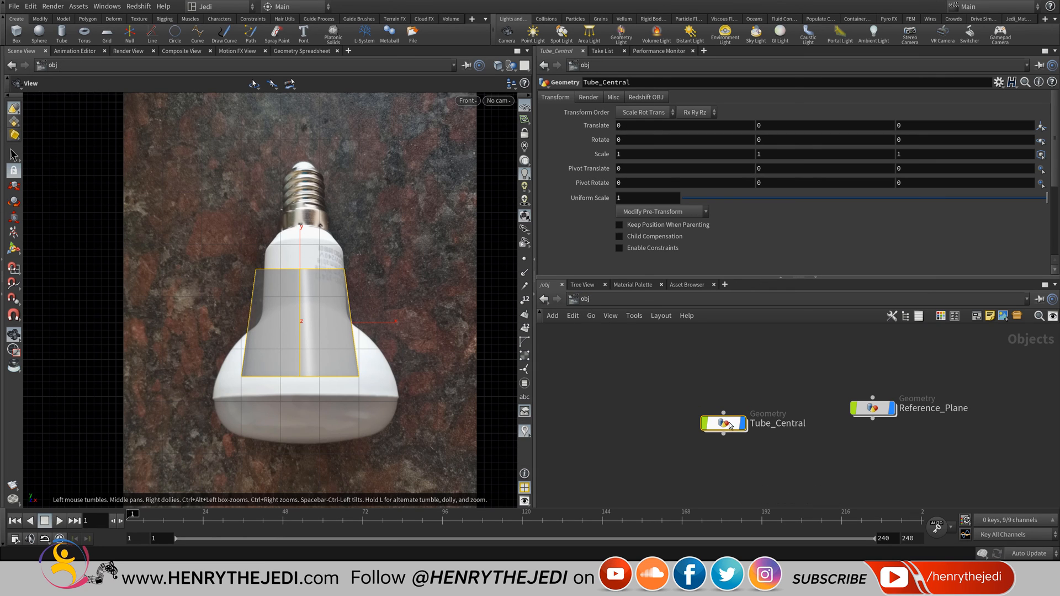
middle_drag(791, 122, 872, 157)
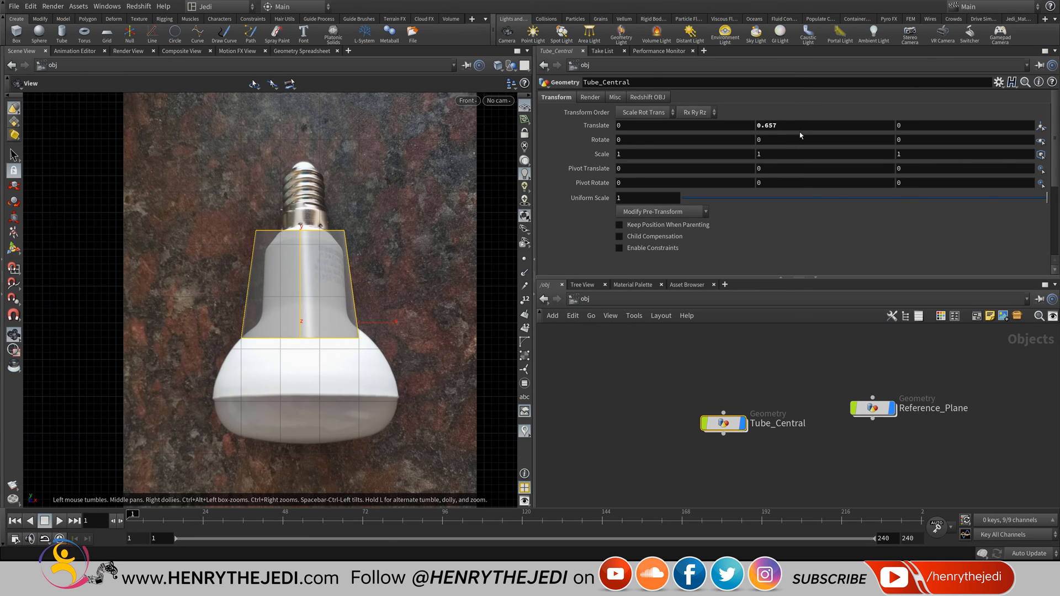
key(ctrl+z)
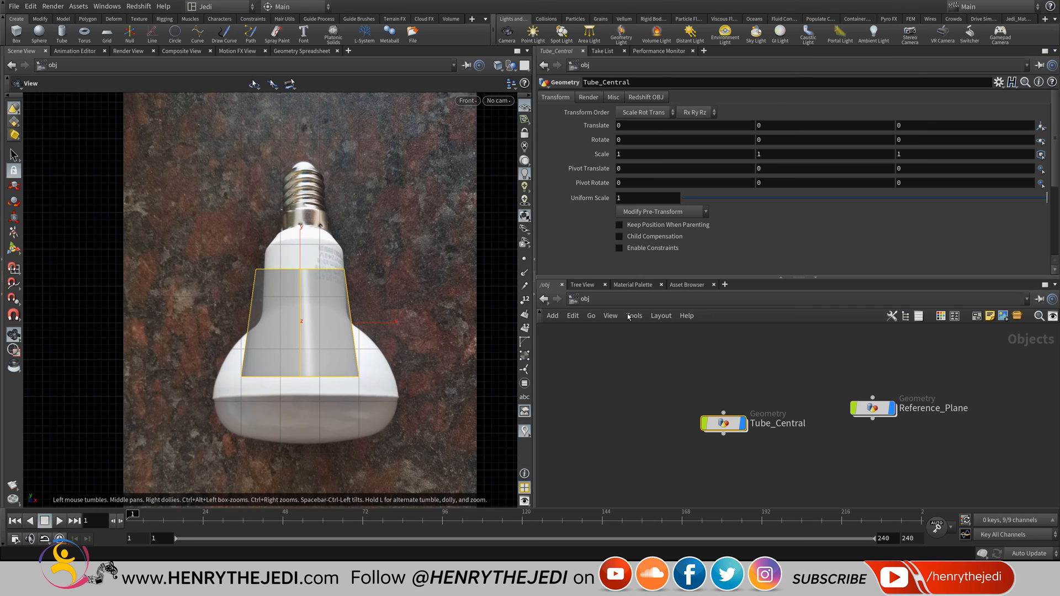
Try lowering Tube_Central with the Move tool by about 0.56 in Y, and undo the move.
click(12, 186)
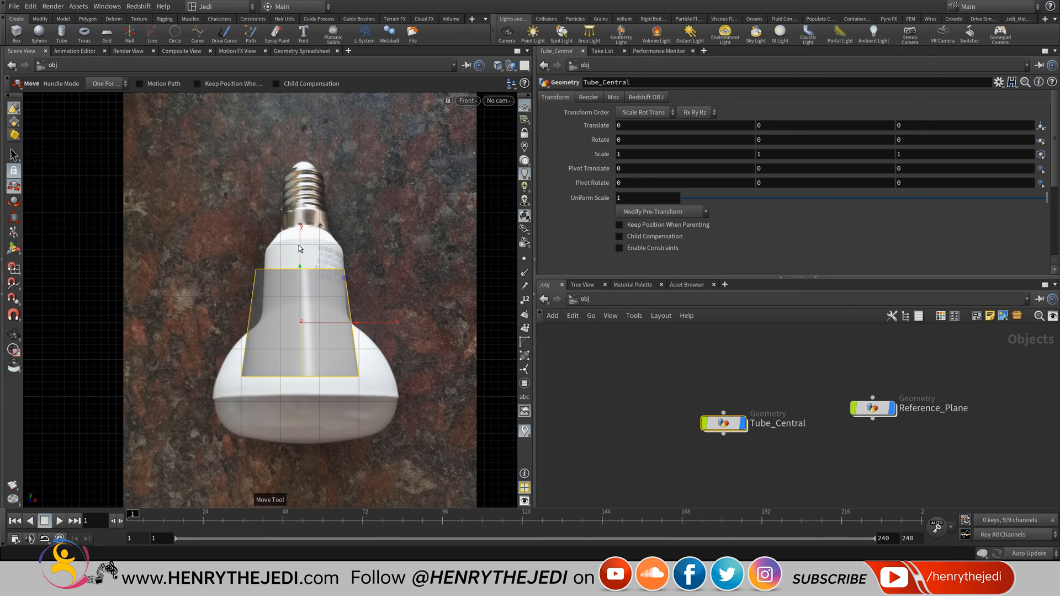
key(w)
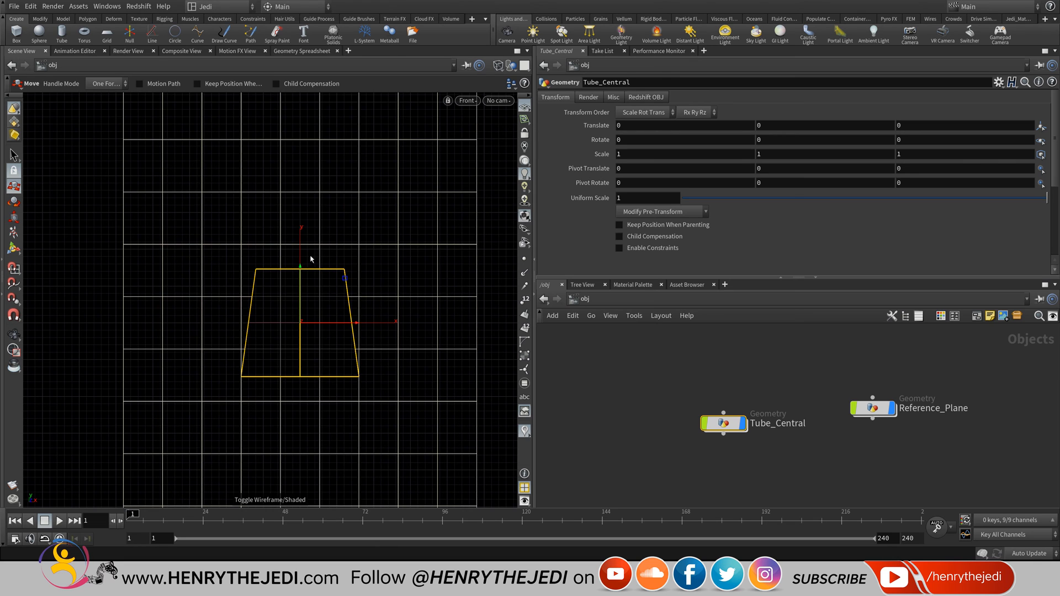
key(w)
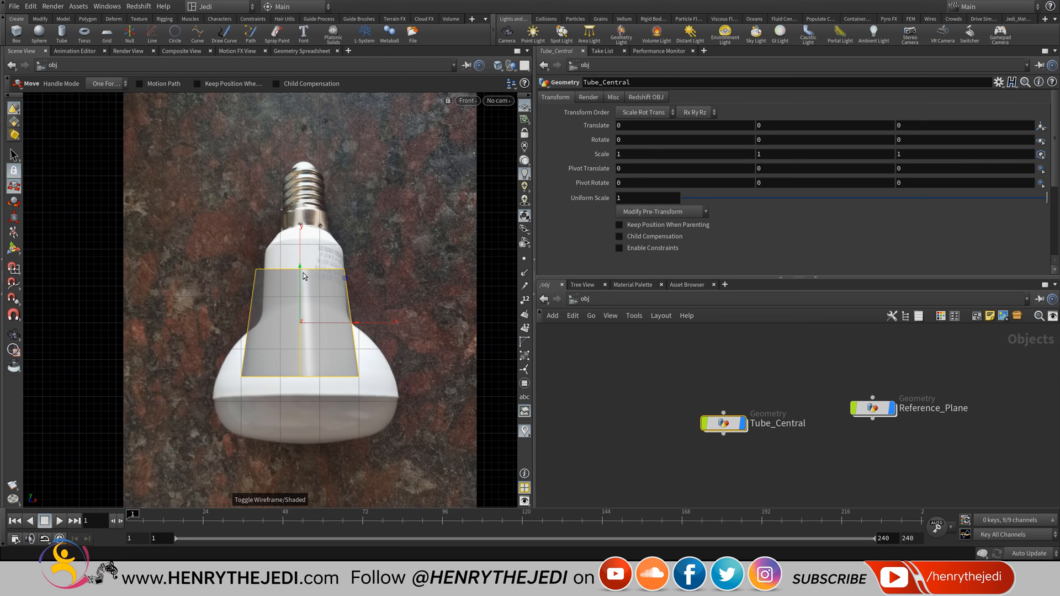
drag(301, 292, 252, 316)
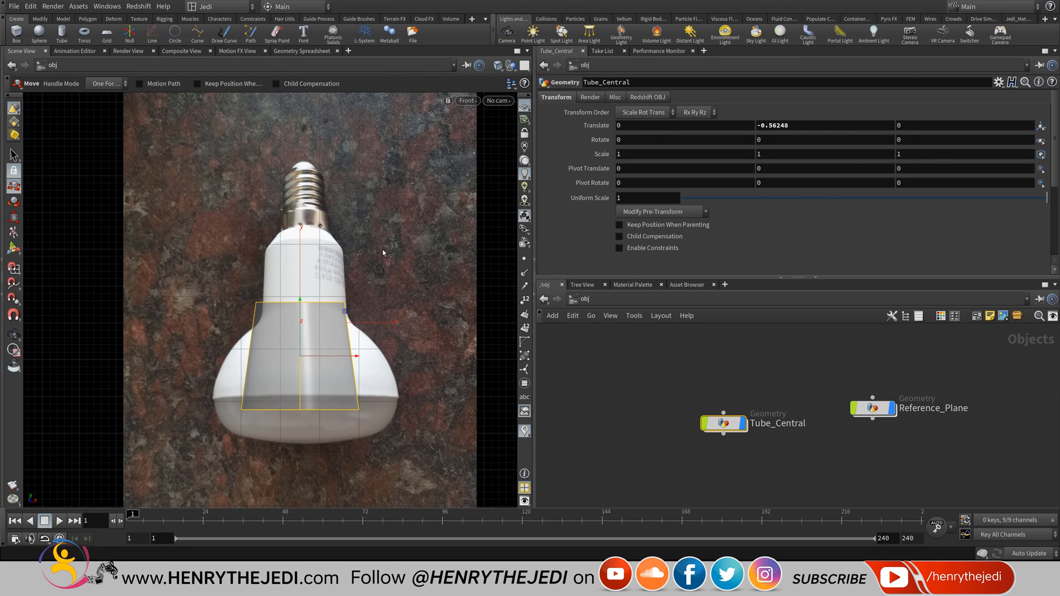
key(ctrl+z)
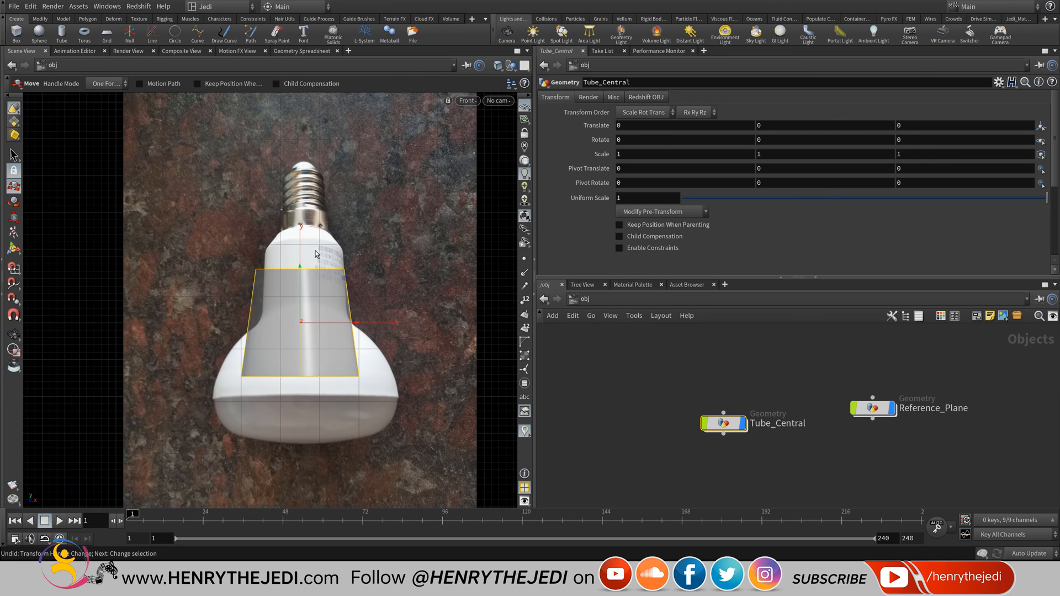
In perspective, try the transform handle on Tube_Central, moving it about -0.12 in Y and rotating about 29° in Z, and revert both.
click(15, 251)
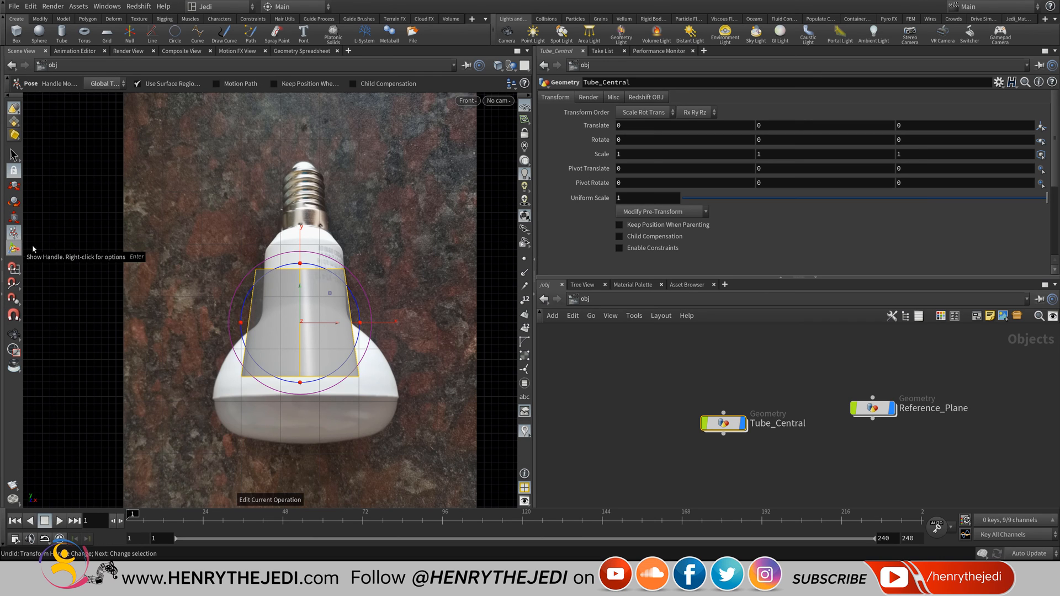
click(468, 101)
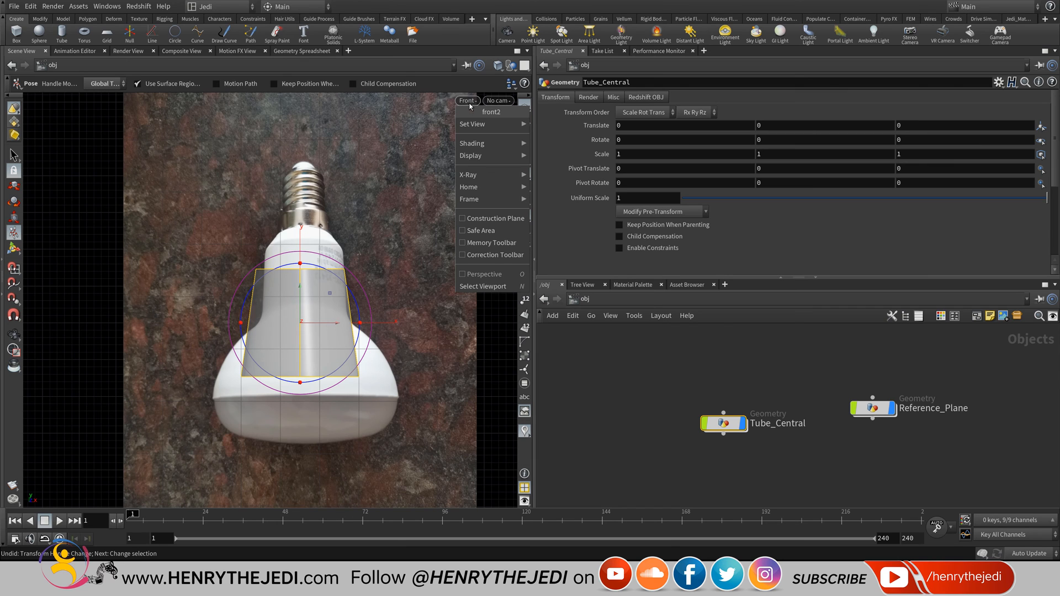
mouse_move(487, 125)
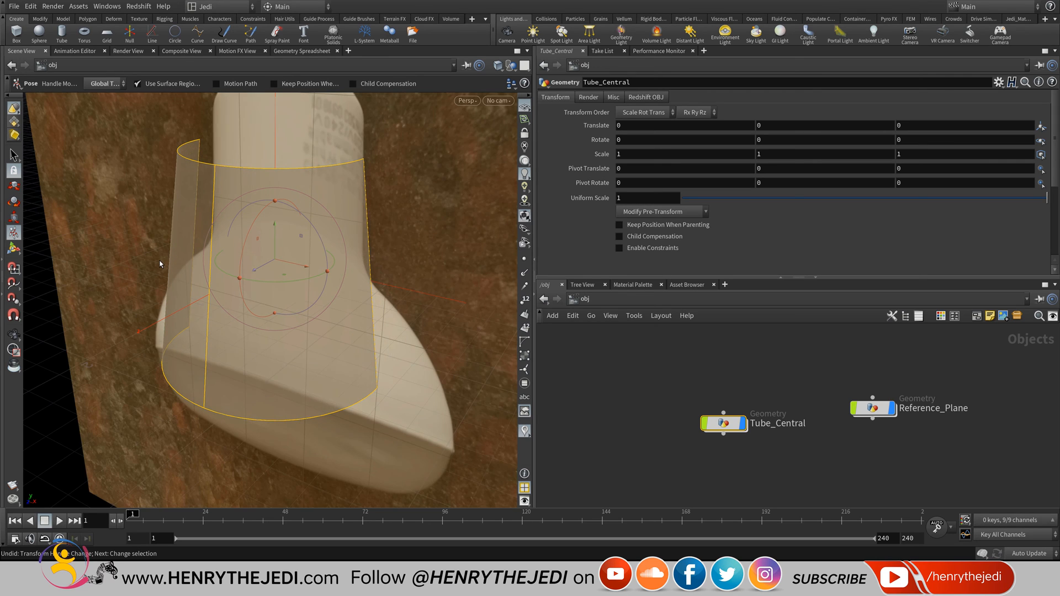
click(11, 248)
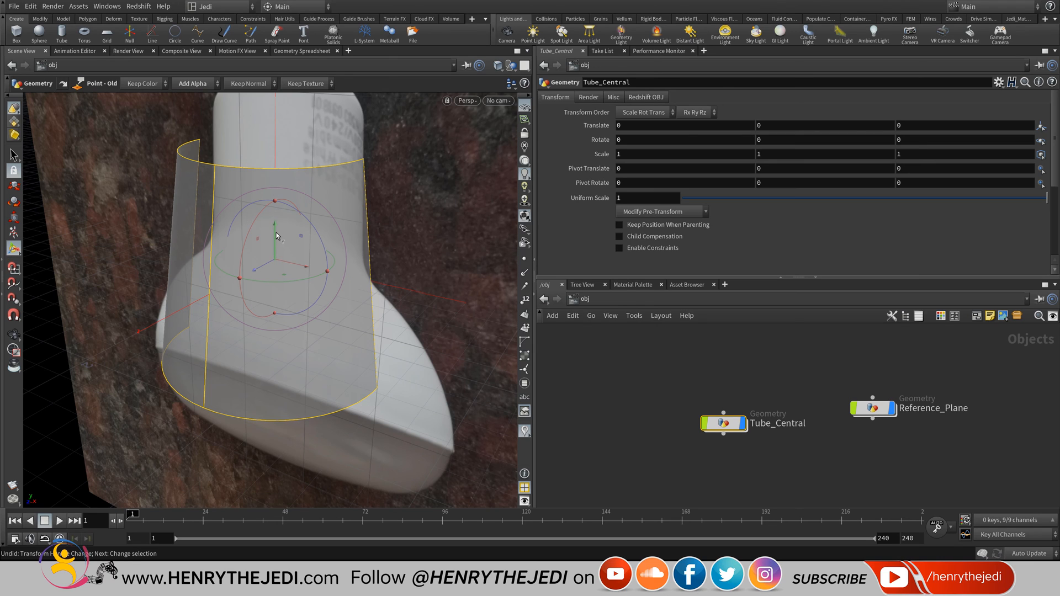
drag(277, 227, 301, 197)
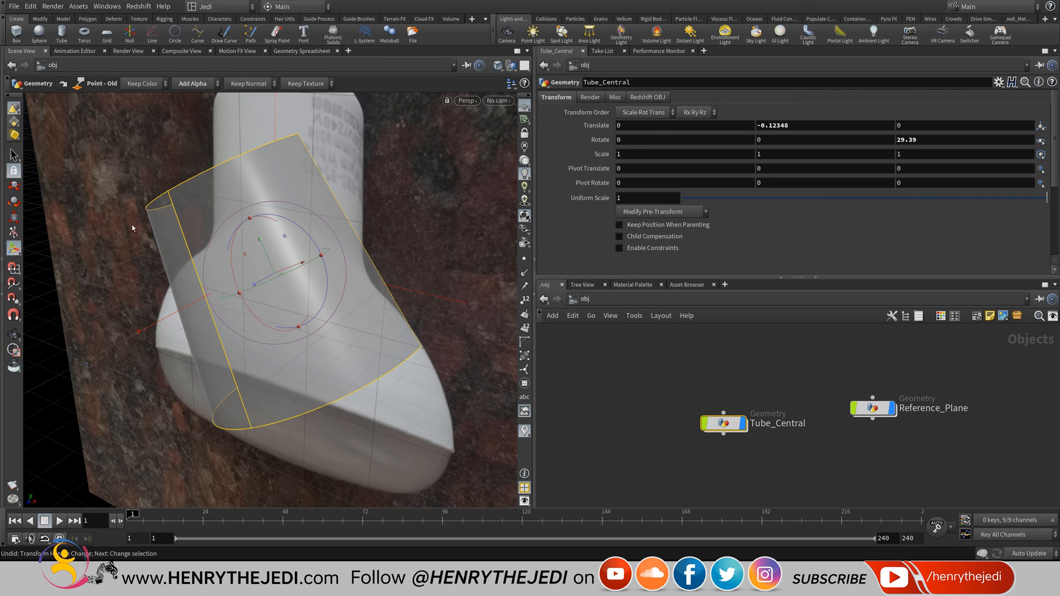
key(ctrl+z)
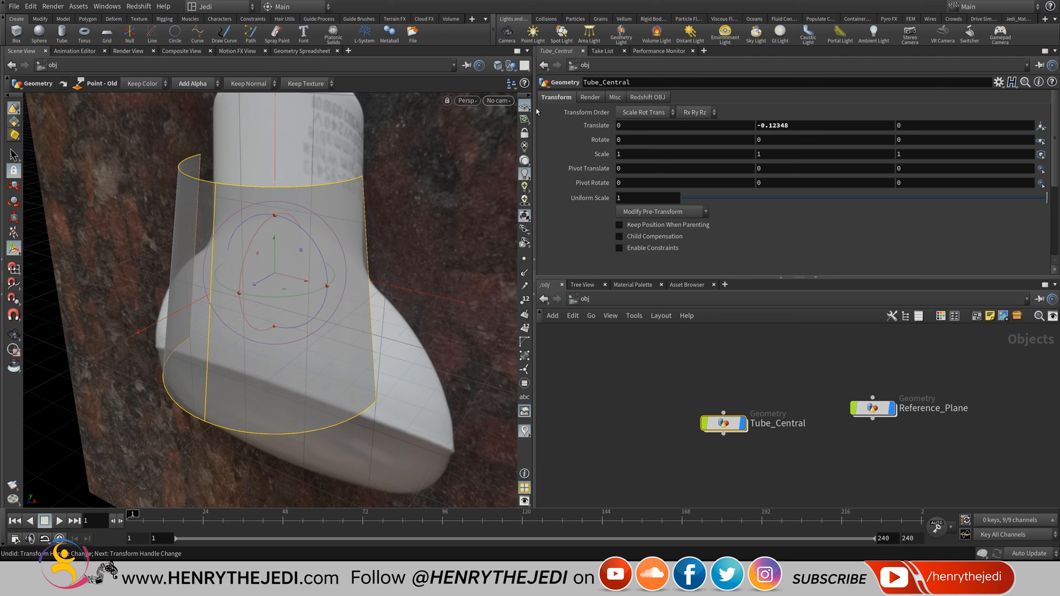
right_click(588, 126)
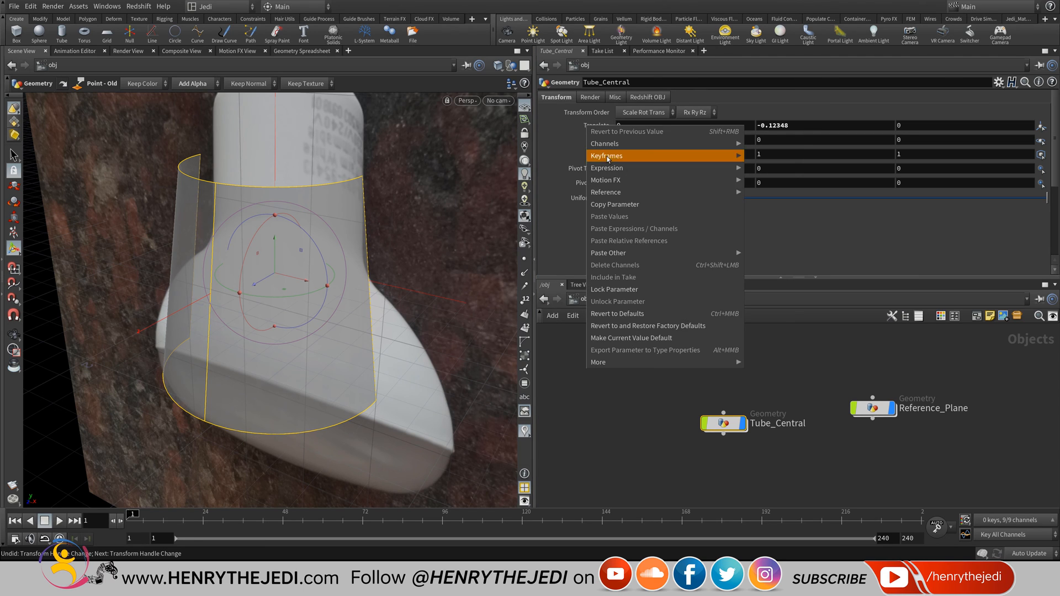
click(617, 313)
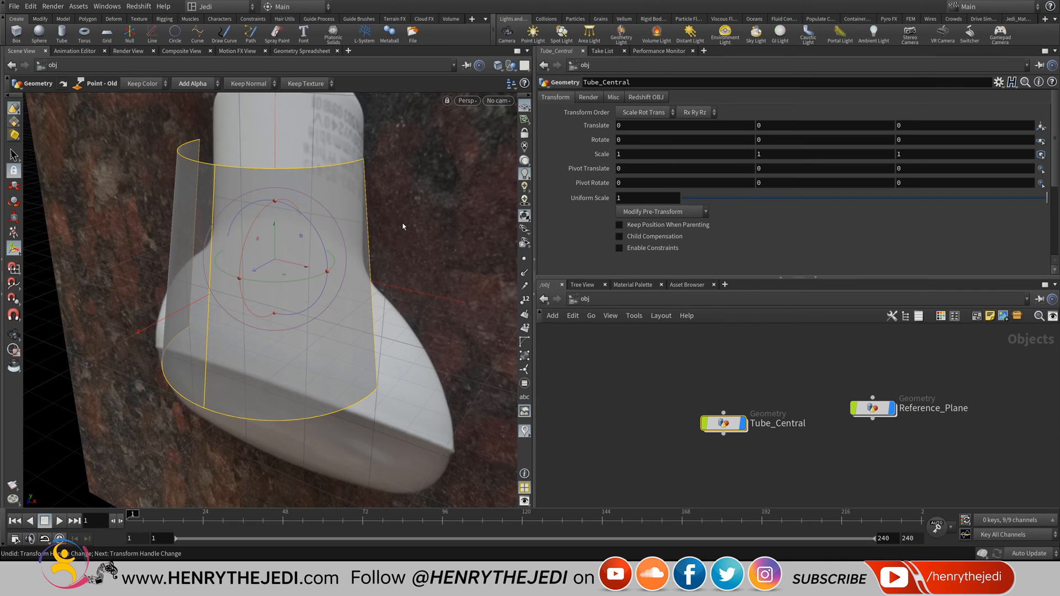
Activate the View tool, orbit around the tube, and return the viewport to the front view.
click(12, 334)
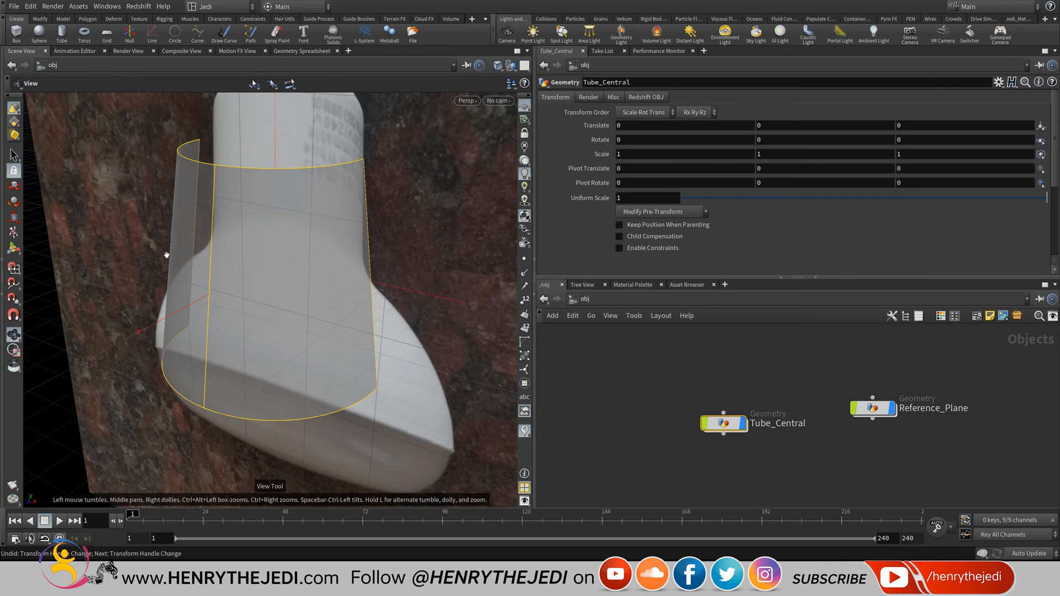
drag(168, 255, 240, 279)
click(472, 102)
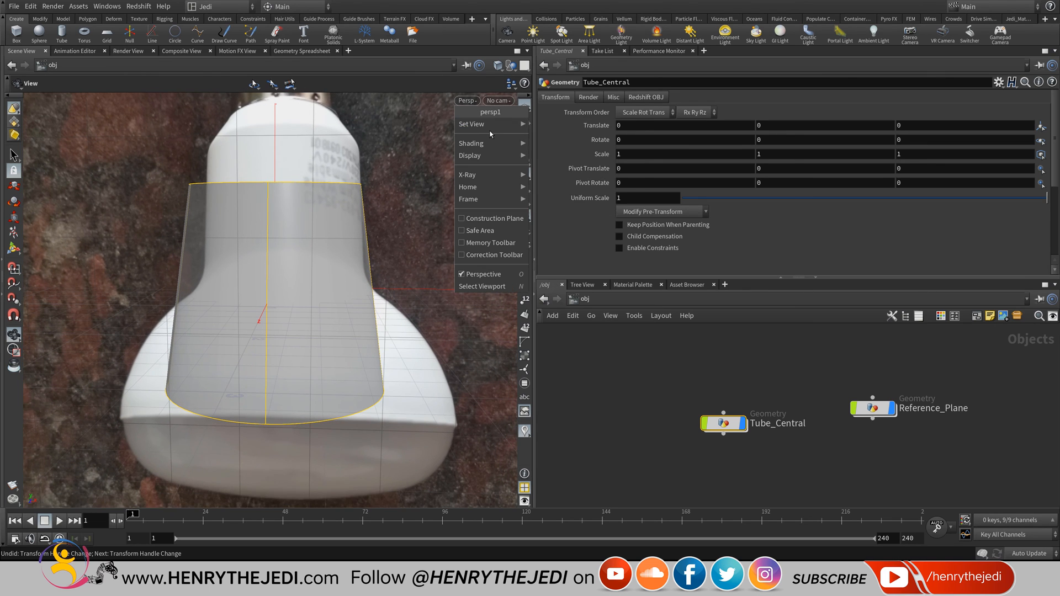
mouse_move(484, 122)
click(553, 149)
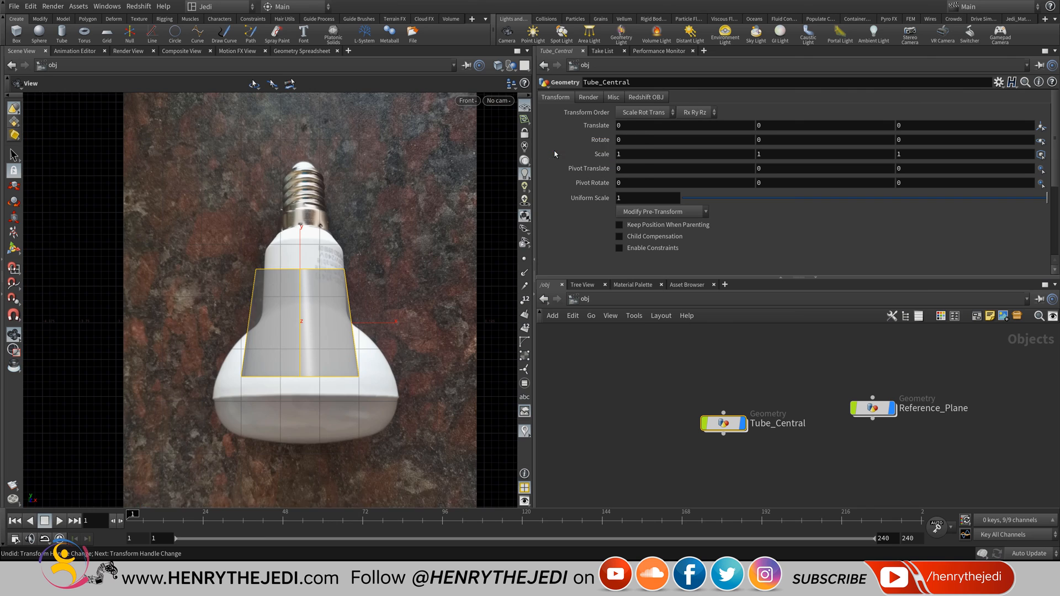
Select Reference_Plane and set its Translate X to -0.076 to centre the bulb image behind the tube.
click(877, 410)
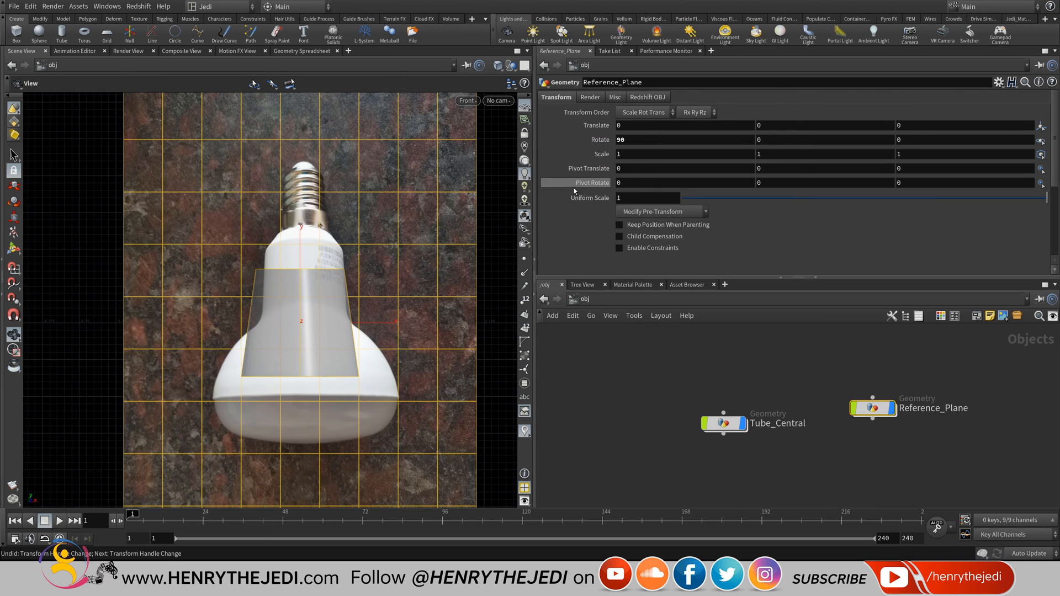
scroll(346, 276, up, 4)
scroll(392, 139, down, 3)
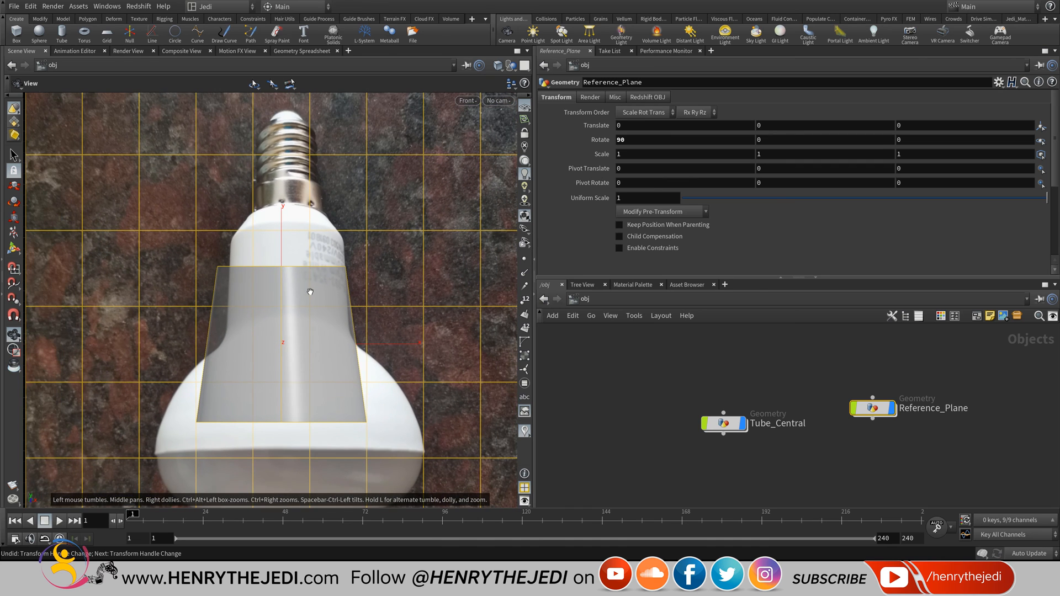
middle_drag(322, 257, 315, 213)
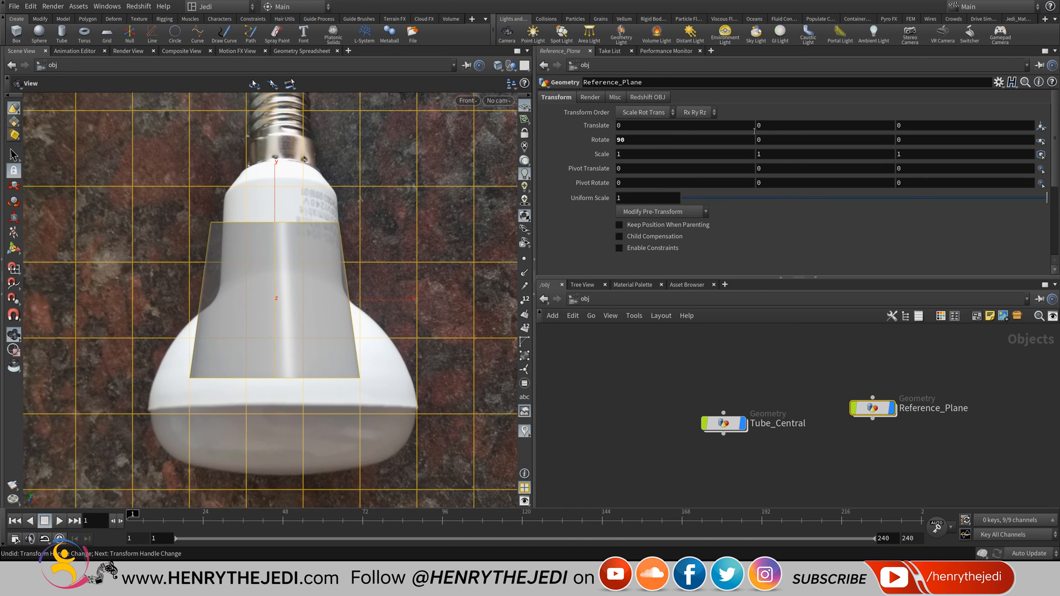
middle_drag(745, 126, 371, 176)
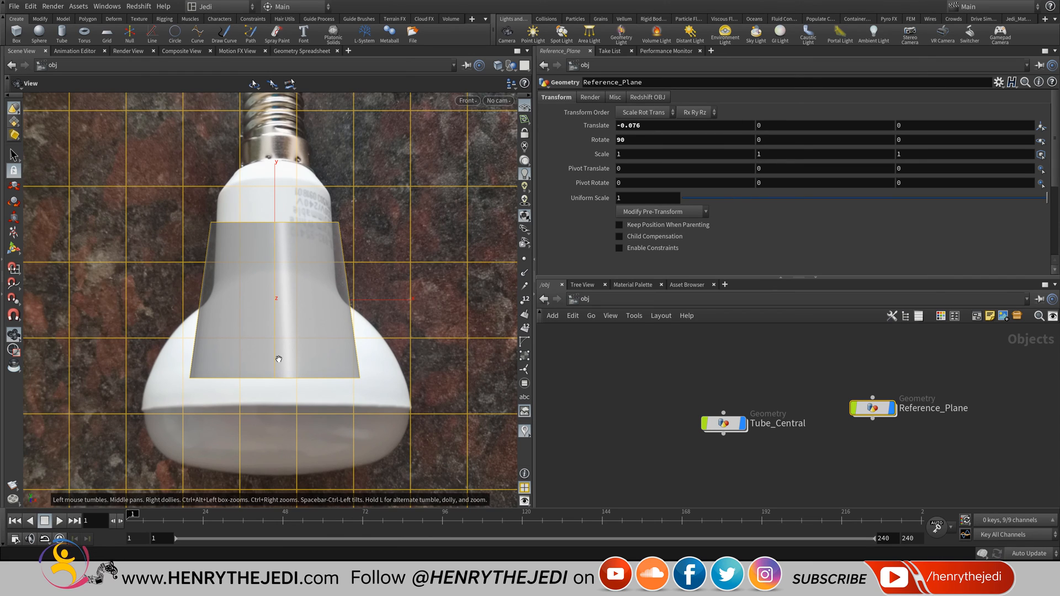
Inside Tube_Central, append a Transform node after point1, display it, and set its Translate Y to 0.553.
double_click(732, 425)
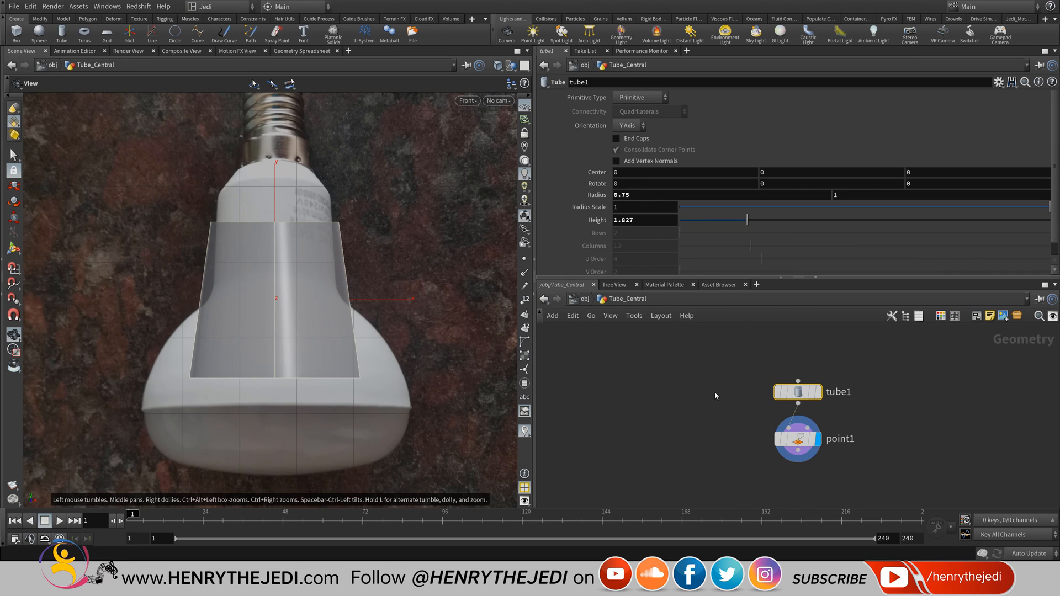
middle_drag(906, 434, 877, 362)
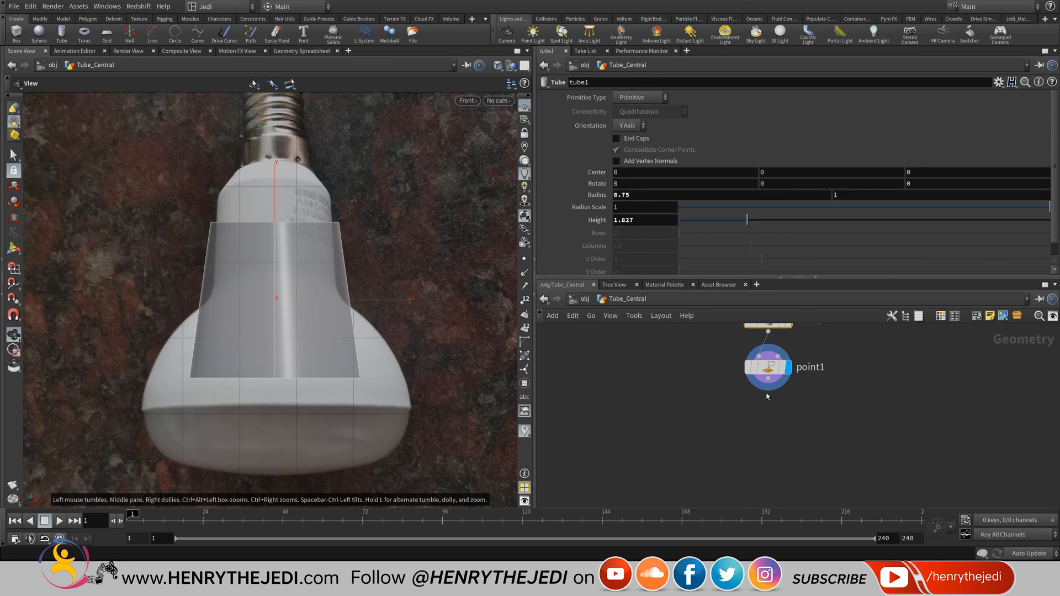
middle_drag(749, 413, 736, 451)
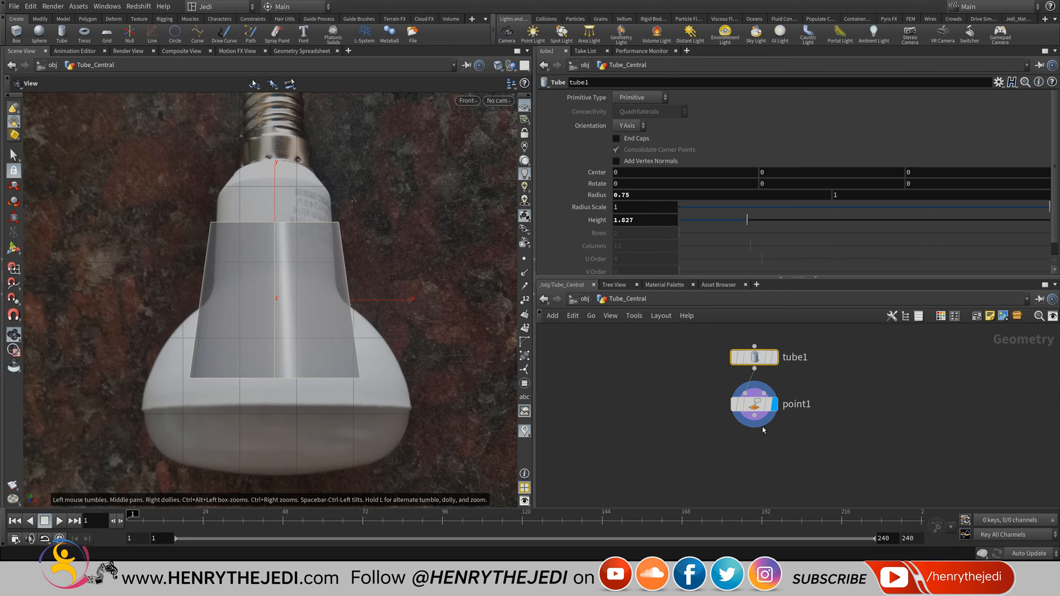
key(Tab)
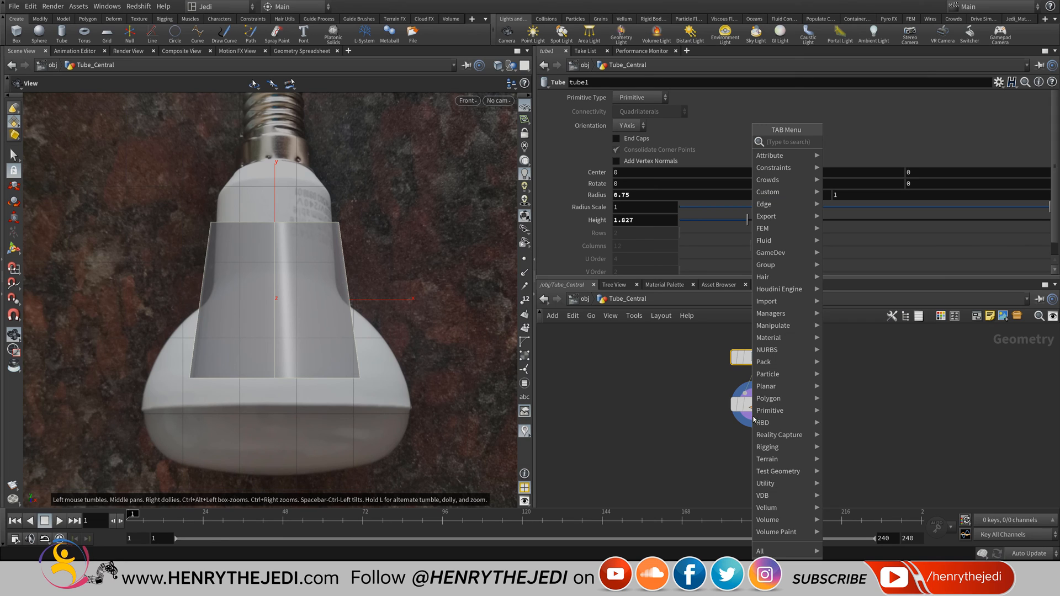
mouse_move(779, 335)
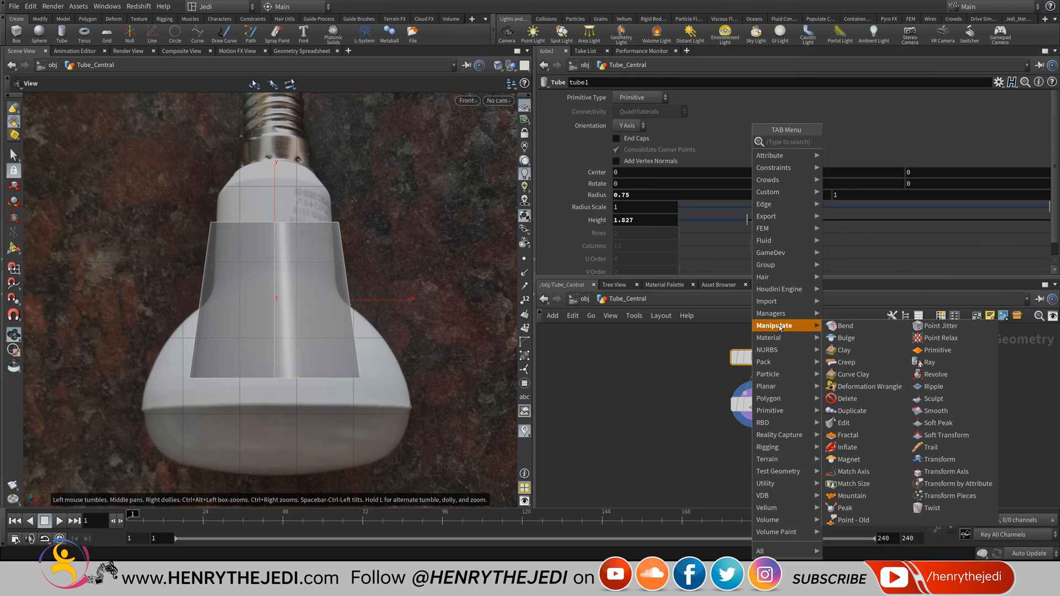
click(954, 462)
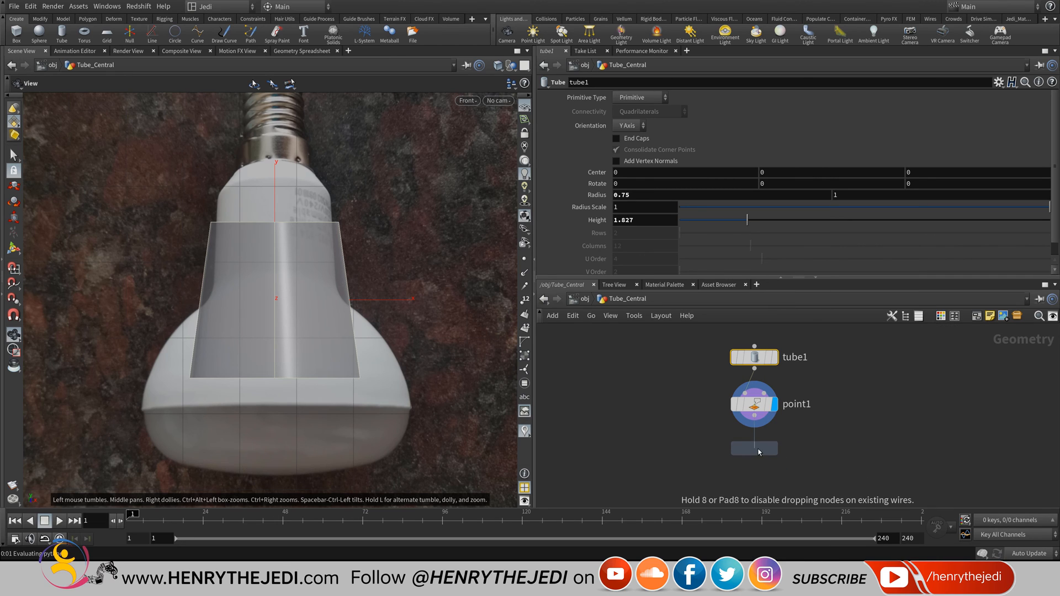
click(763, 461)
click(775, 451)
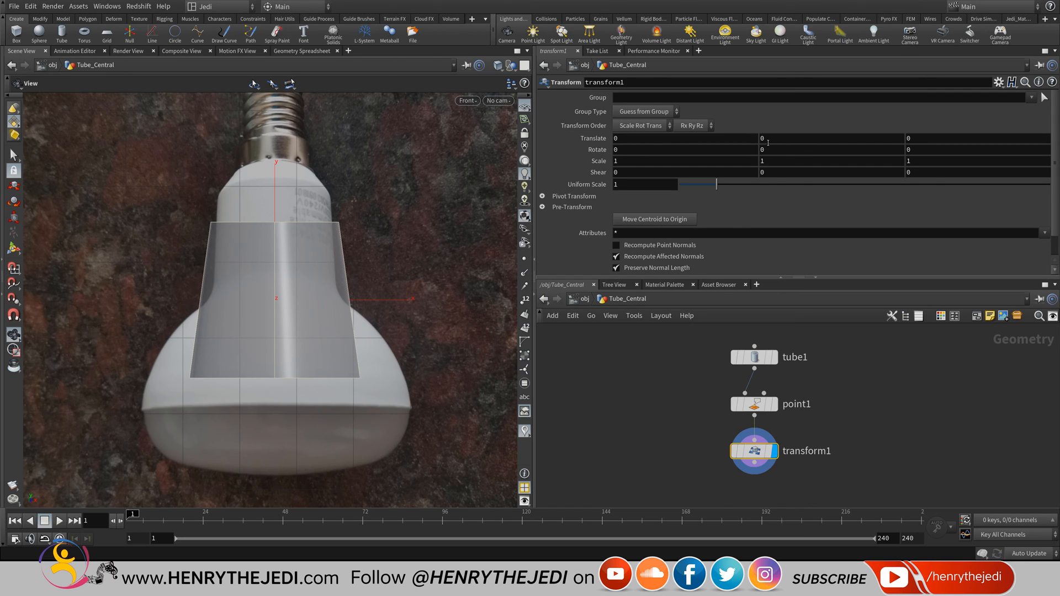
middle_drag(767, 143, 597, 177)
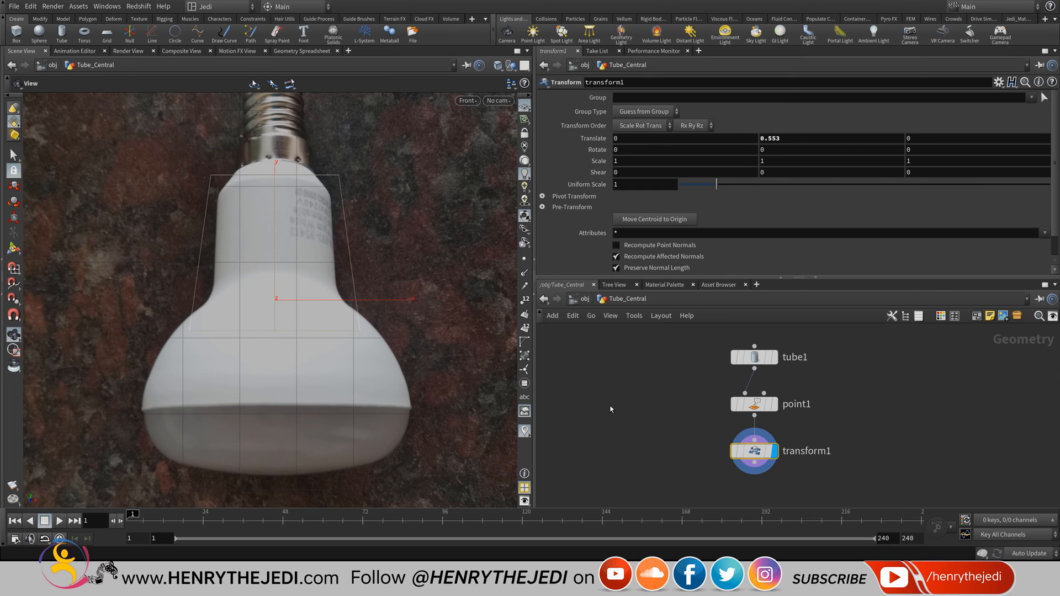
Try changing the Translate Y of the Tube_Central object at the obj level, and undo the change.
click(582, 298)
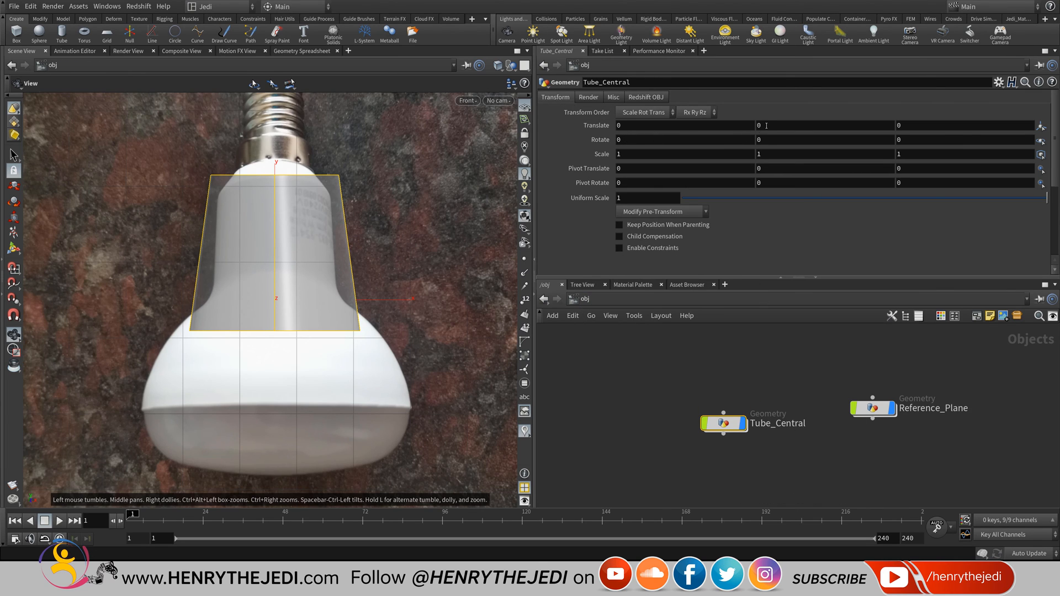
mouse_move(767, 126)
middle_down()
mouse_move(900, 125)
mouse_move(798, 113)
mouse_move(785, 114)
mouse_move(787, 128)
middle_up()
key(ctrl+z)
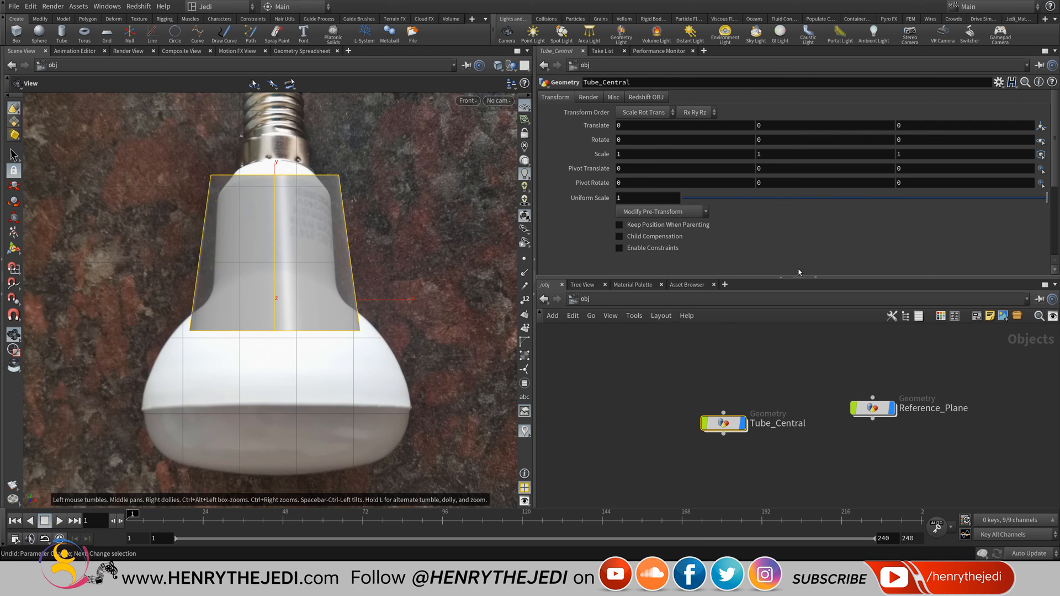
Raise the tube further in Y with transform1, and set tube1's first radius value to 0.596.
double_click(722, 423)
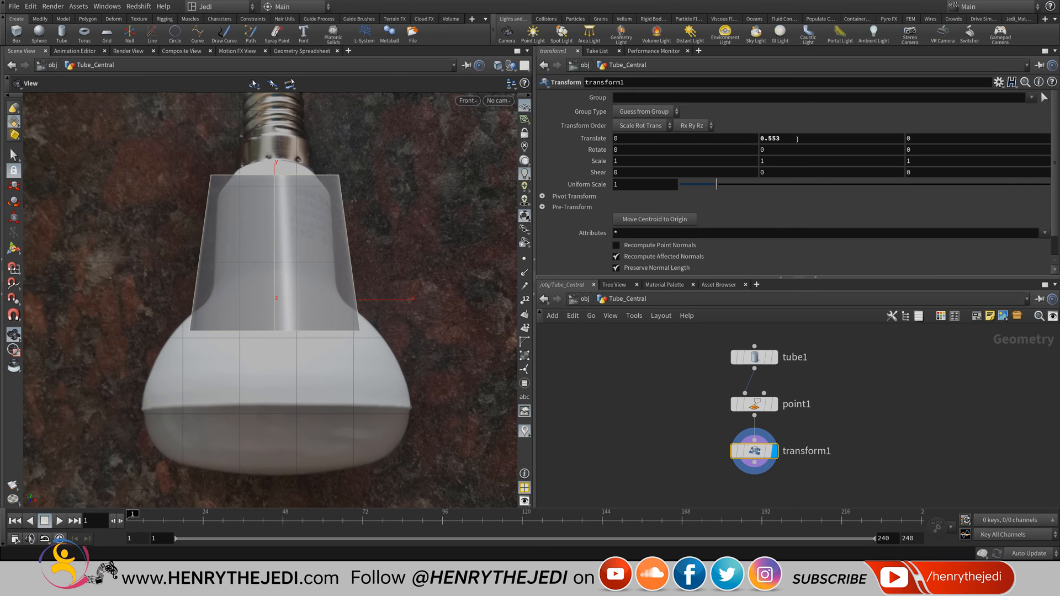
middle_drag(797, 139, 270, 159)
click(754, 358)
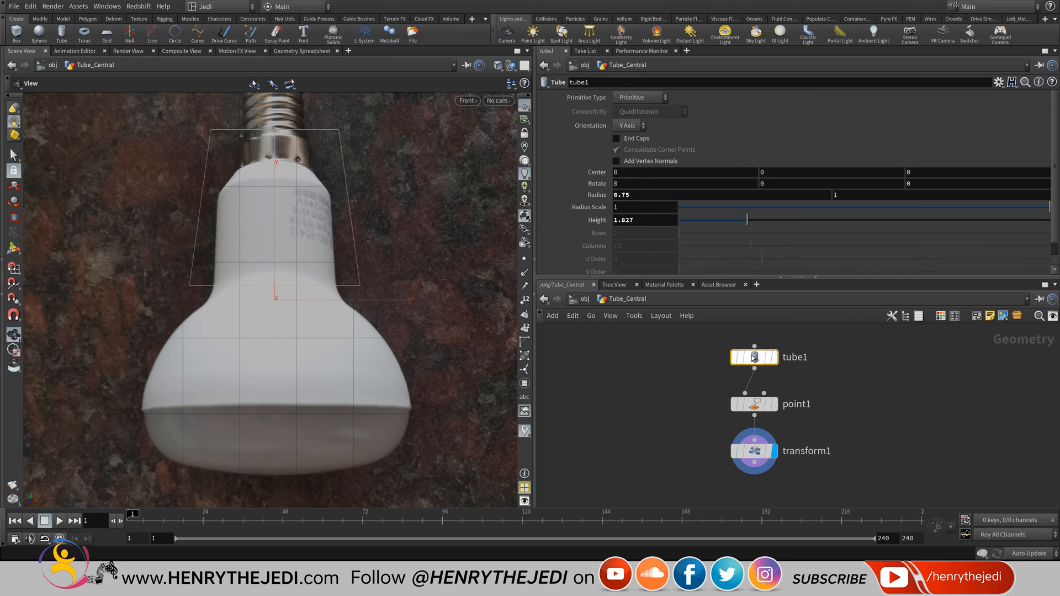
middle_drag(689, 195, 602, 232)
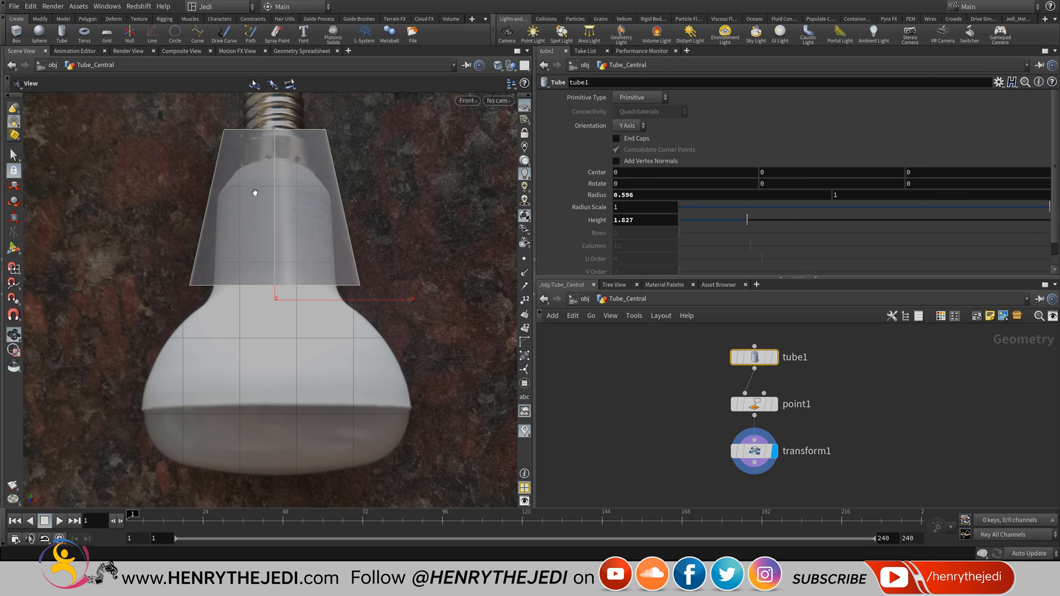
Adjust the height of tube1 against the reference bulb, ending at 1.999.
scroll(285, 172, up, 5)
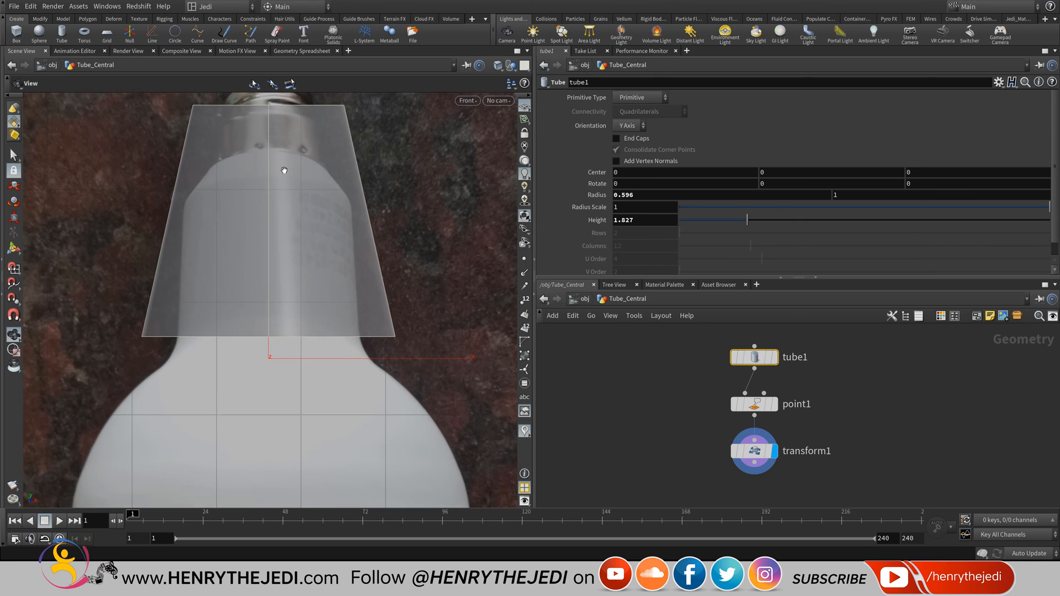
middle_drag(283, 170, 277, 233)
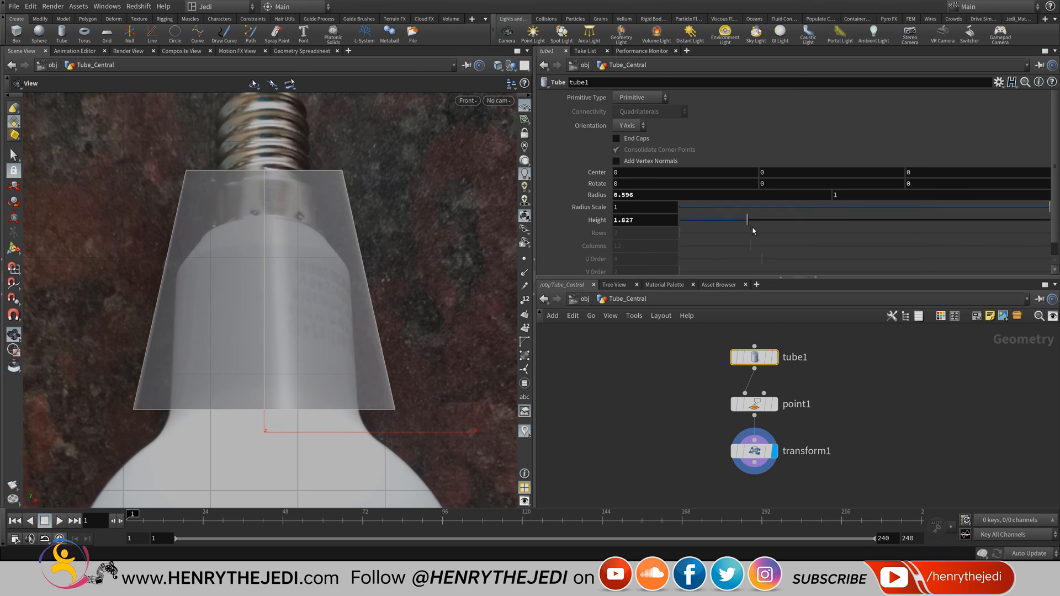
mouse_move(747, 220)
mouse_down()
mouse_move(722, 217)
mouse_move(741, 213)
mouse_up()
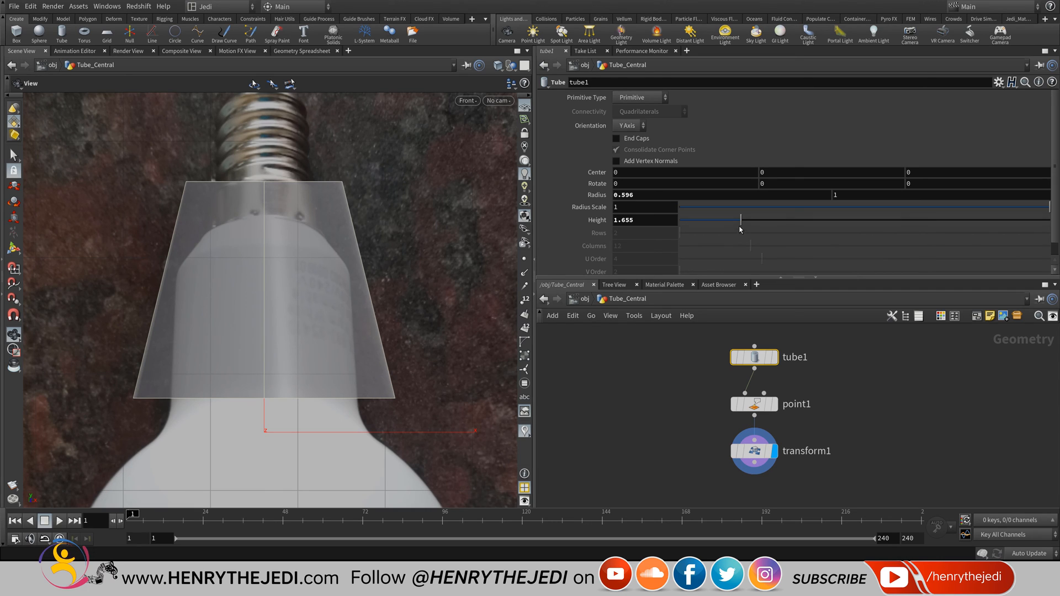
drag(741, 225, 755, 229)
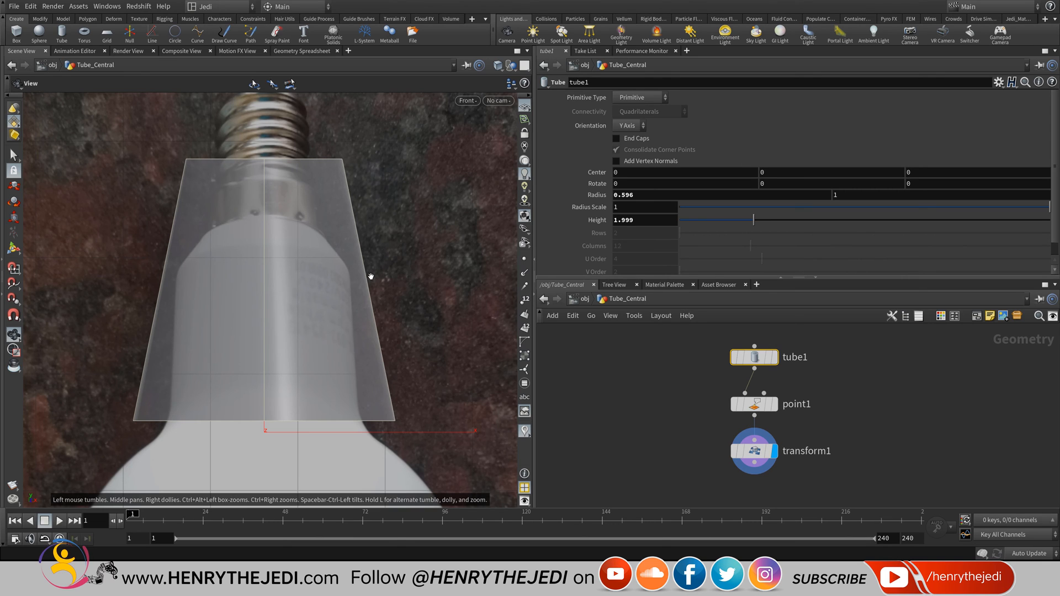
Switch the viewport to perspective and orbit around the tube to view it from above at an angle.
click(467, 101)
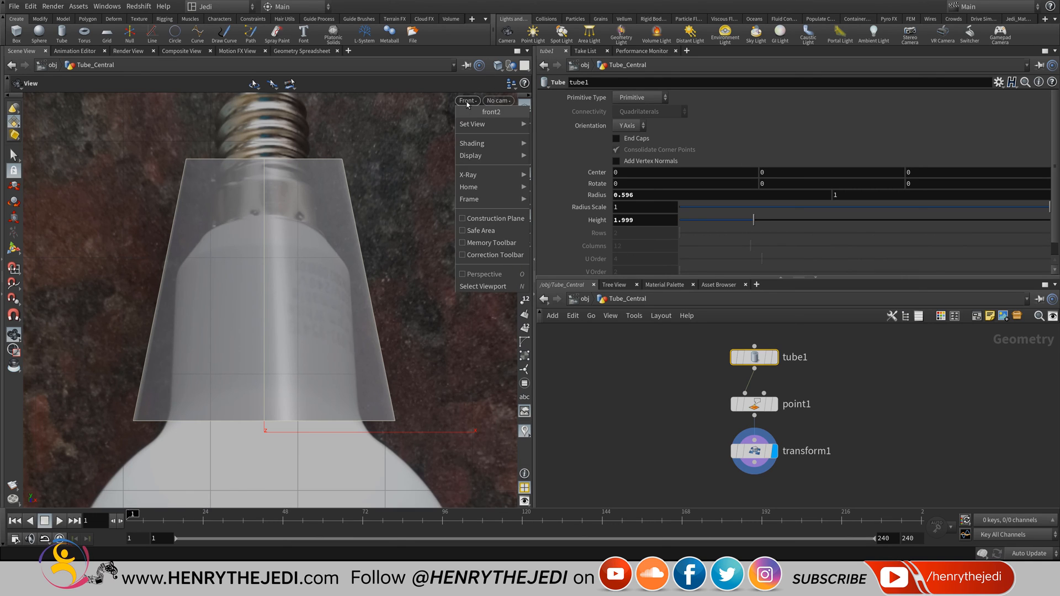
mouse_move(495, 124)
click(546, 124)
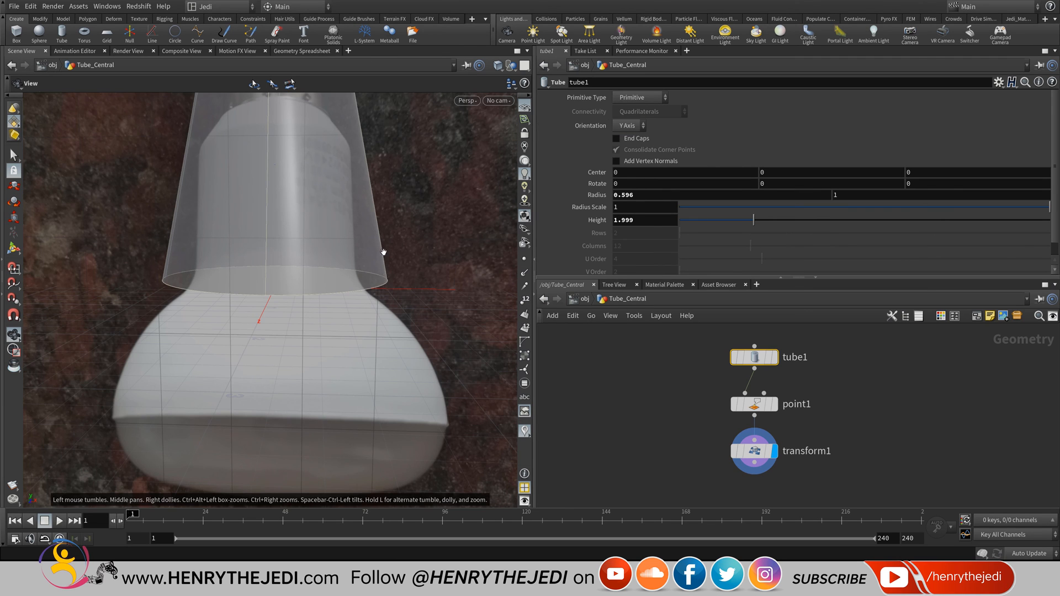
drag(378, 248, 310, 307)
scroll(313, 297, up, 1)
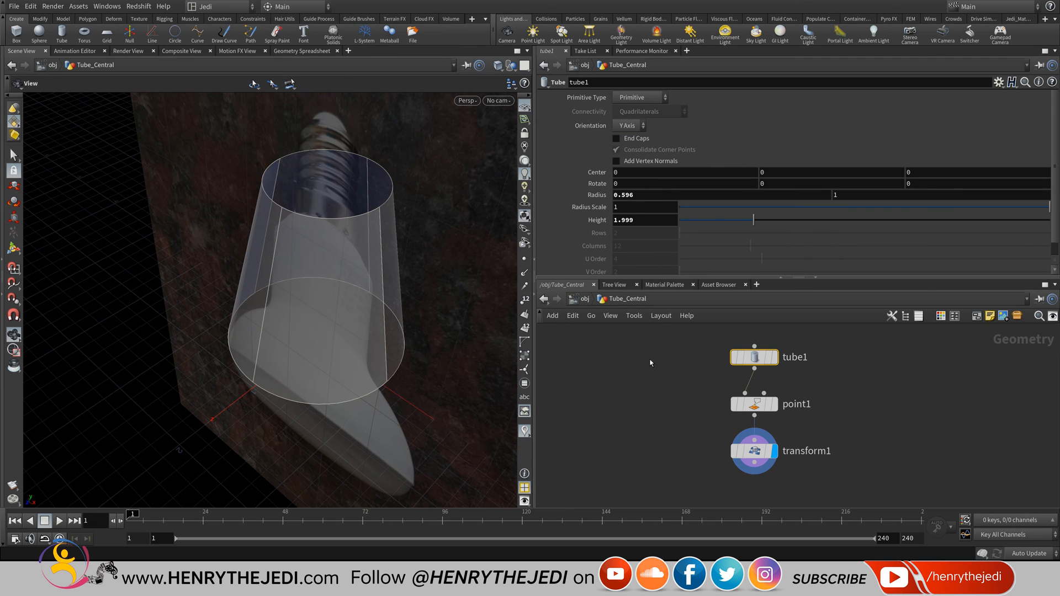
Display the tube1 node and set its Center Y to 1.
click(776, 357)
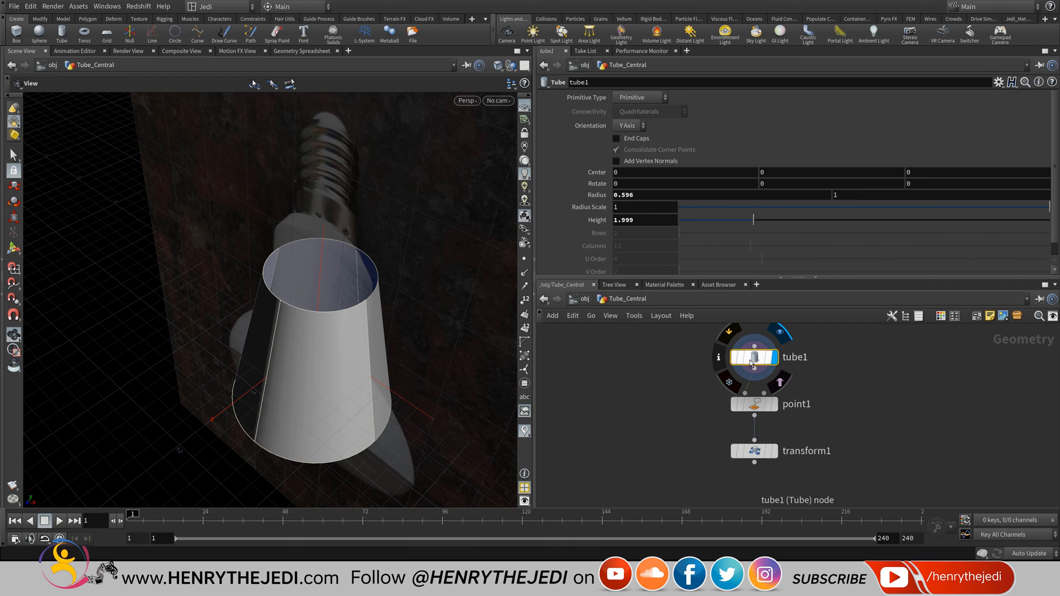
triple_click(646, 219)
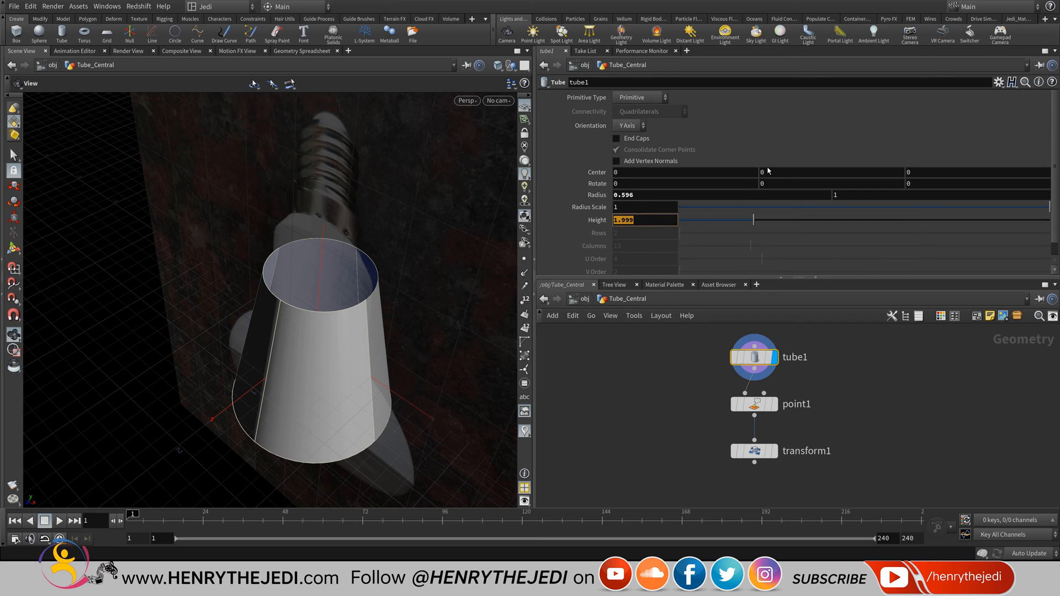
middle_drag(775, 171, 847, 168)
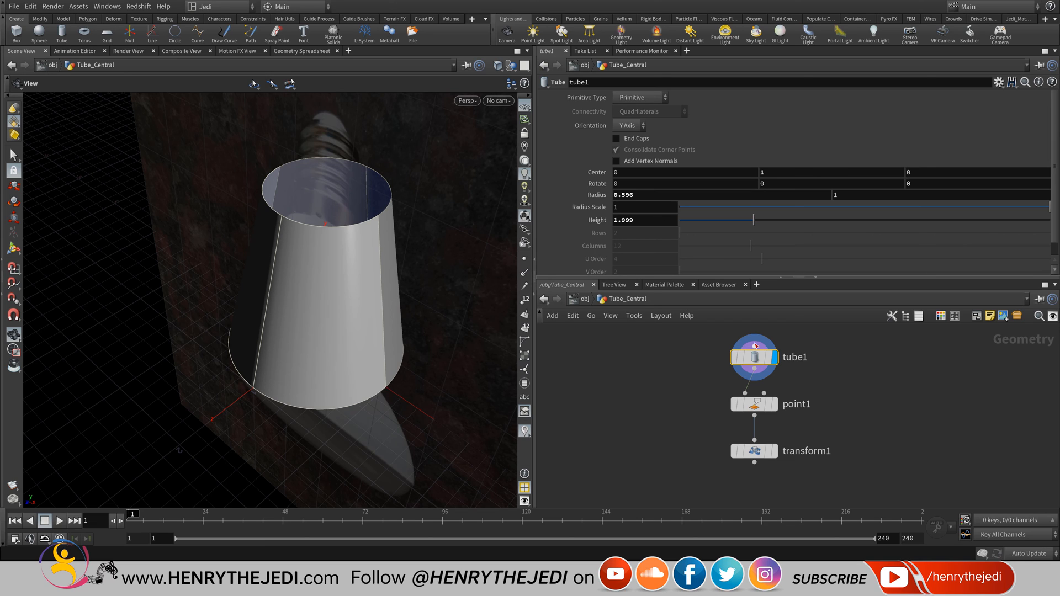
Switch to Calculator, divide the tube height 1.999 by 2, and copy the result.
key(XF86Calculator)
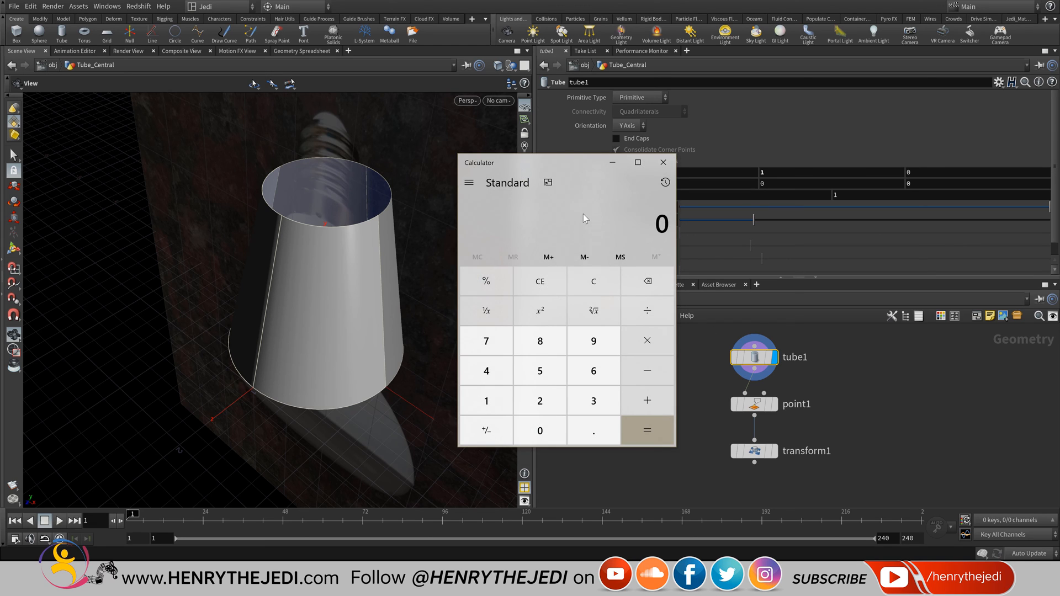
text(1.99)
drag(576, 163, 357, 176)
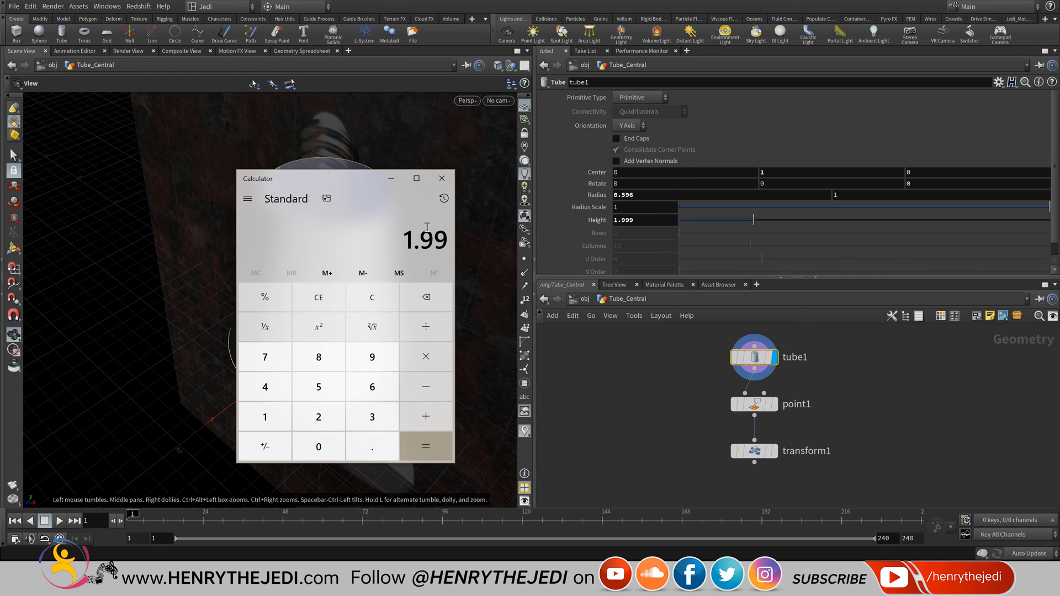
text(9/2)
key(Return)
drag(375, 238, 454, 245)
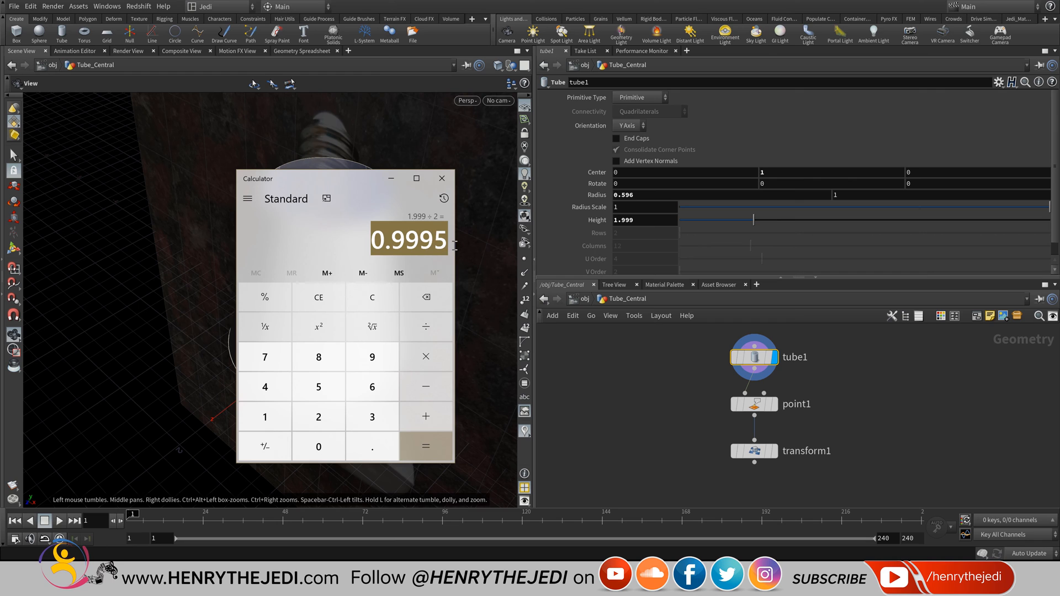
right_click(426, 250)
click(447, 260)
click(455, 7)
Facing the reference bulb in perspective, lower tube1's Center Y to -0.5.
drag(354, 271, 258, 220)
right_drag(257, 221, 293, 175)
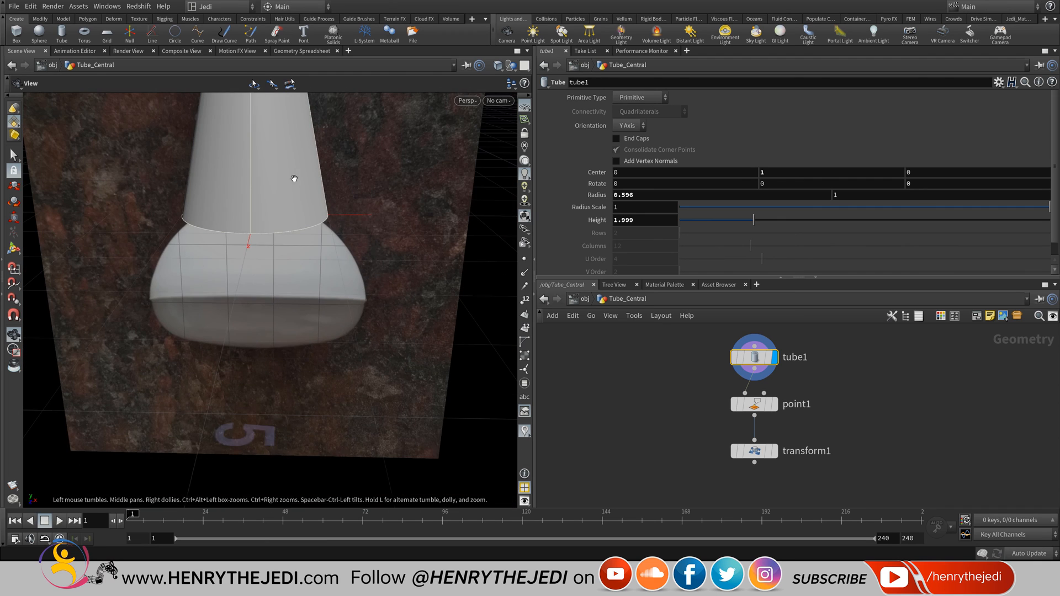
middle_drag(293, 175, 295, 188)
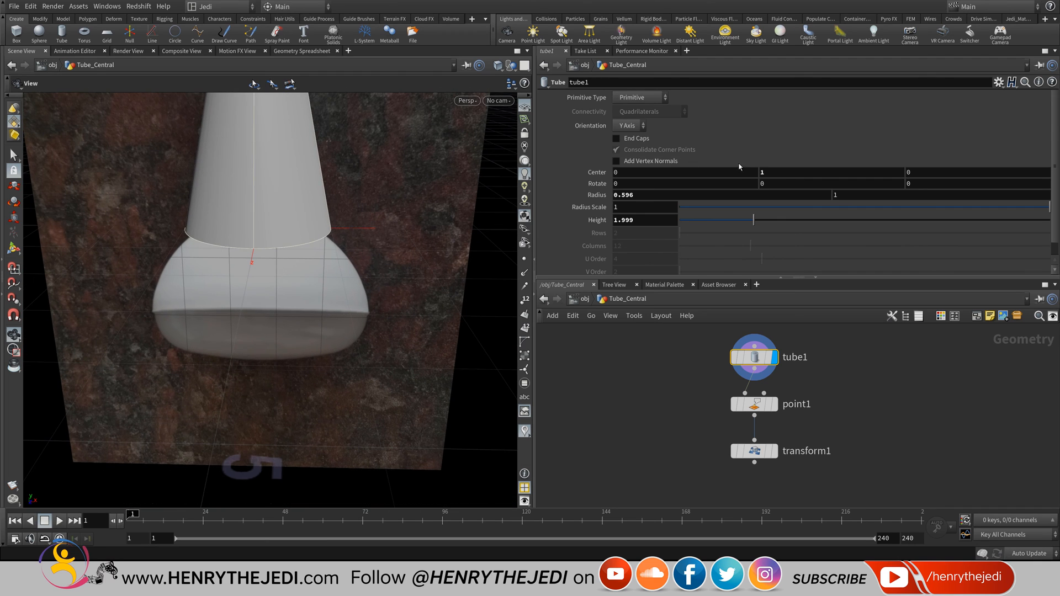
middle_drag(773, 172, 690, 169)
middle_drag(772, 174, 773, 175)
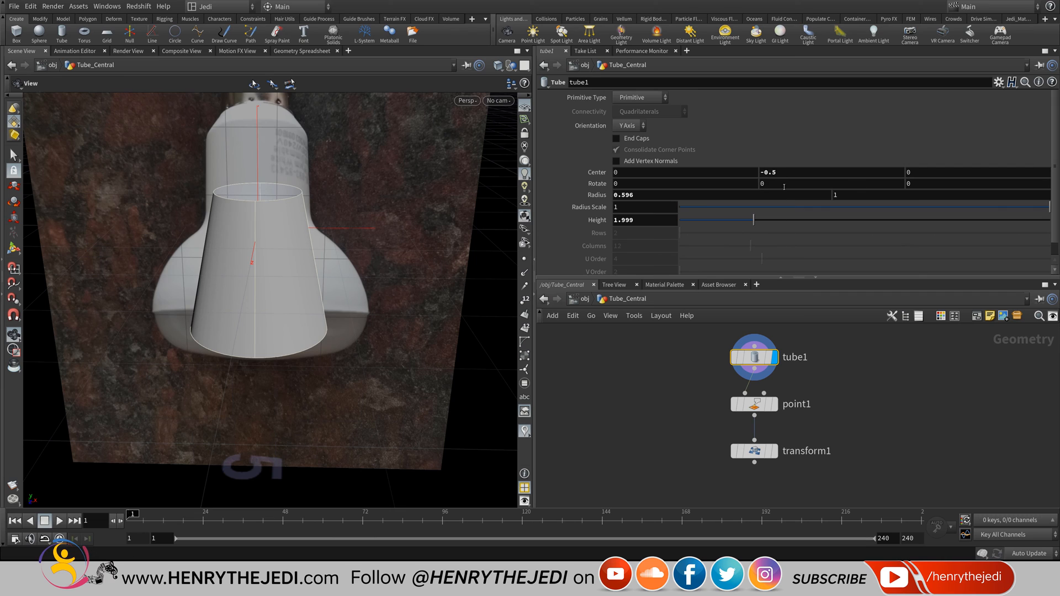
Try setting tube1's Center Y to the half-height value 0.9995 from Calculator, and undo the change.
click(764, 172)
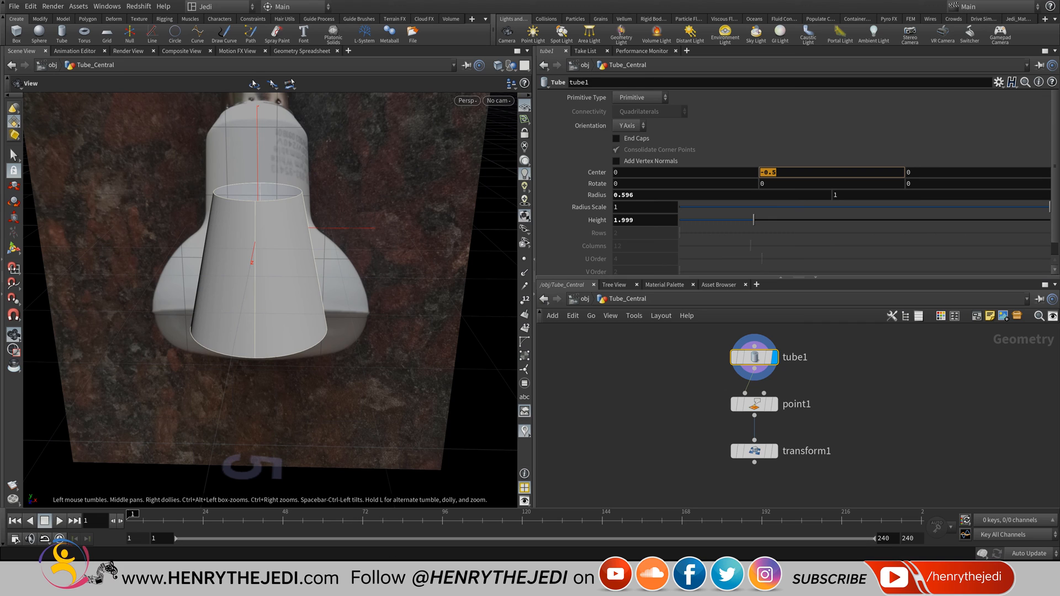
key(alt+Tab)
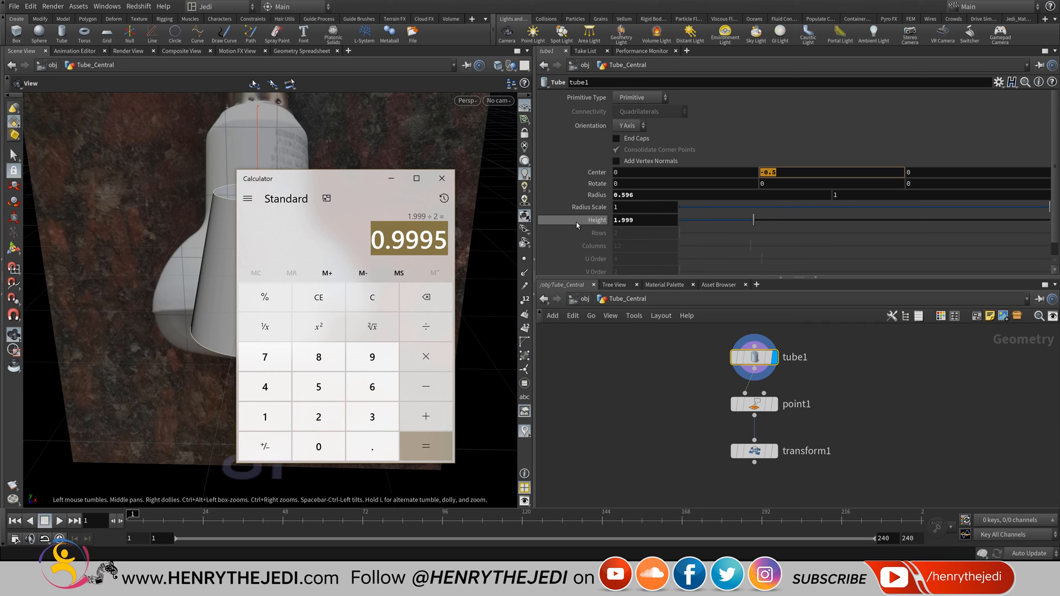
key(alt+Tab)
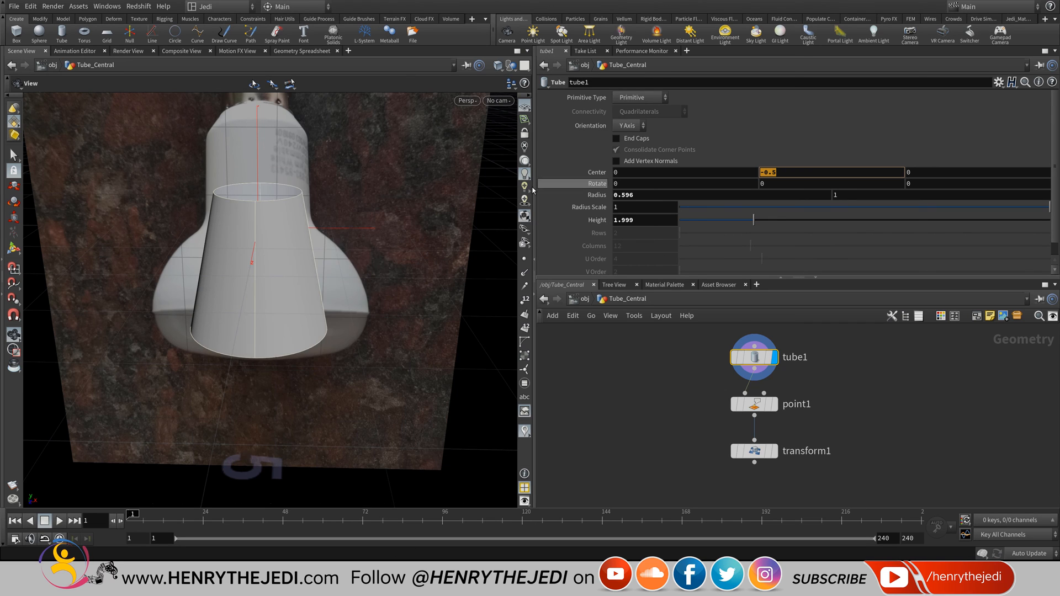
drag(425, 218, 490, 172)
drag(286, 314, 322, 315)
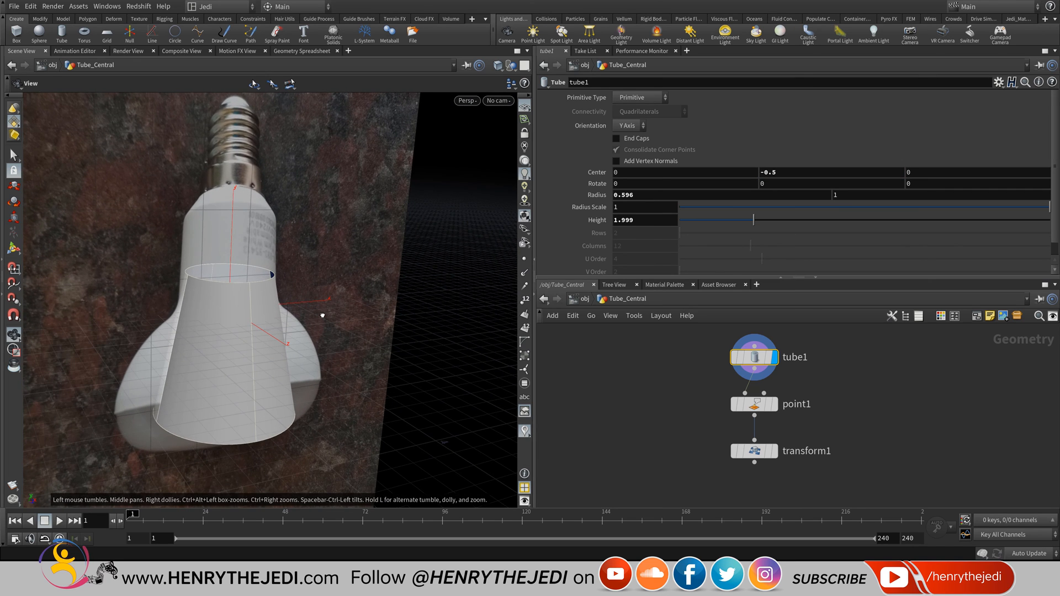
scroll(301, 326, up, 3)
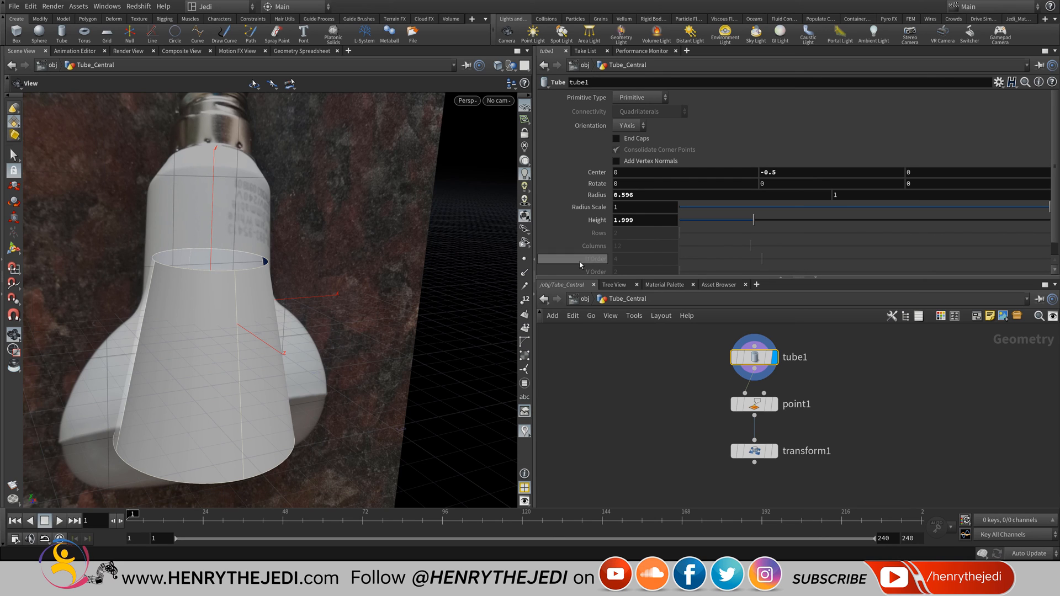
key(Return)
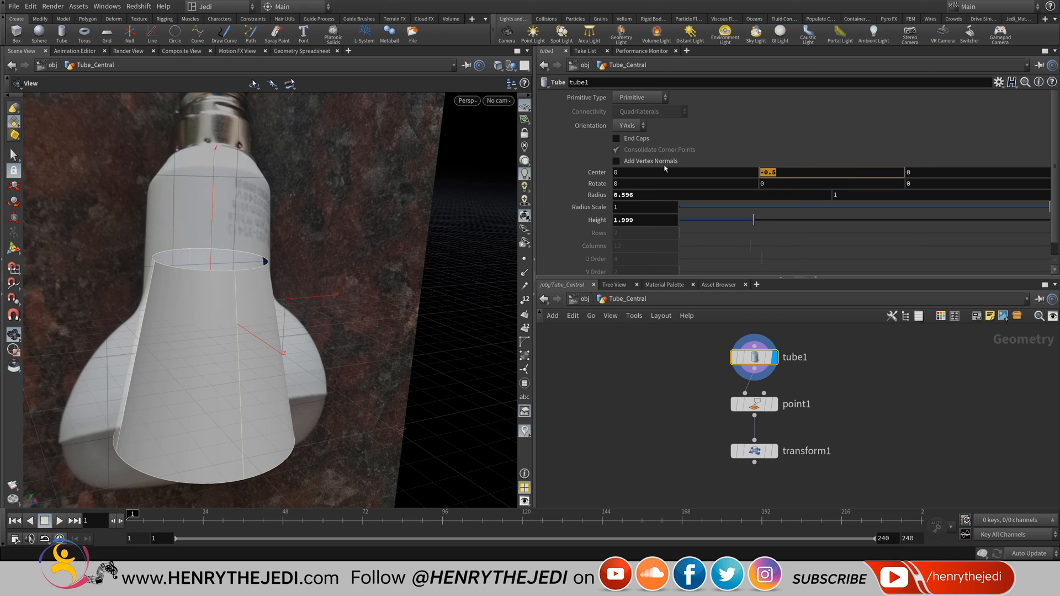
text(0.9995)
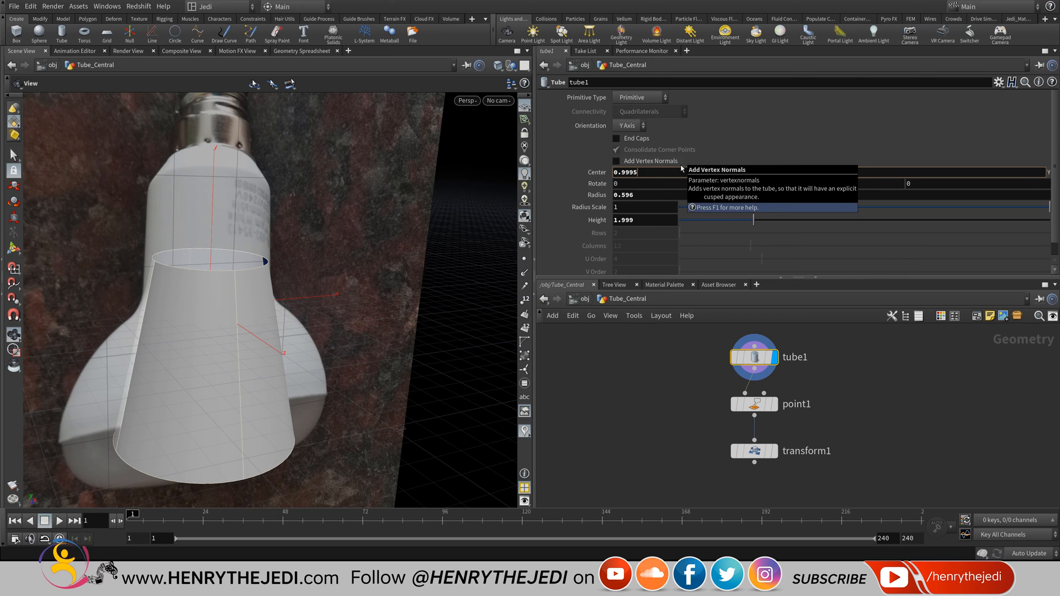
key(Return)
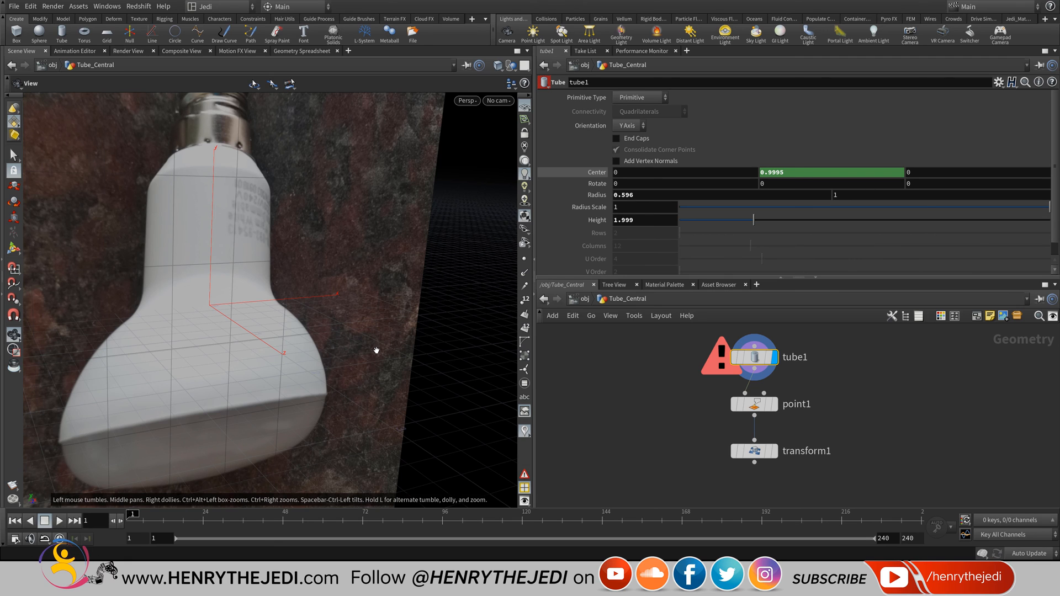
key(f)
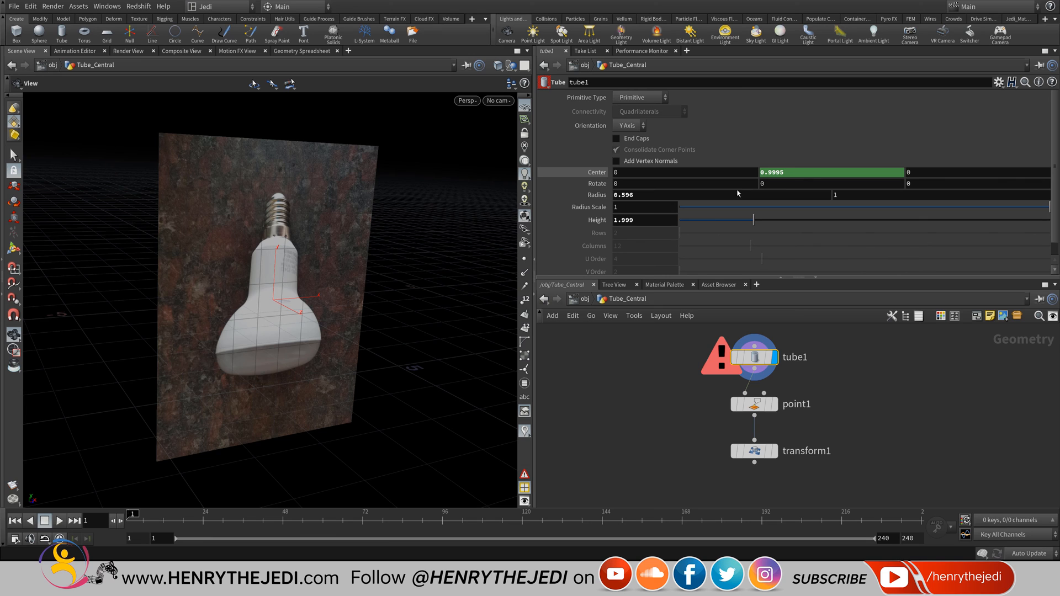
key(ctrl+z)
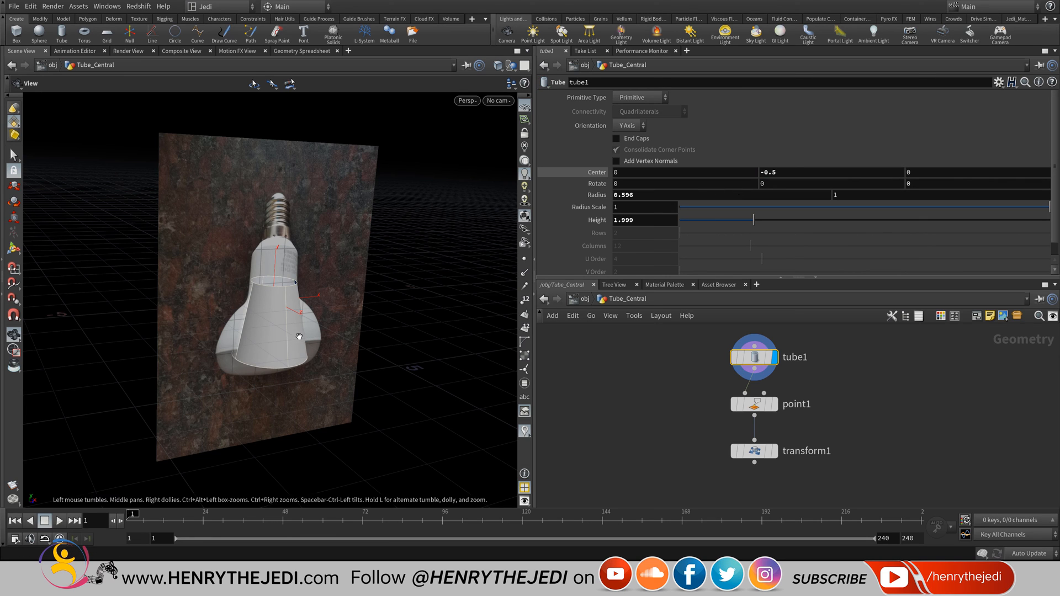
Copy tube1's Height parameter and paste it into Center Y as the relative reference ch("height").
scroll(299, 336, up, 5)
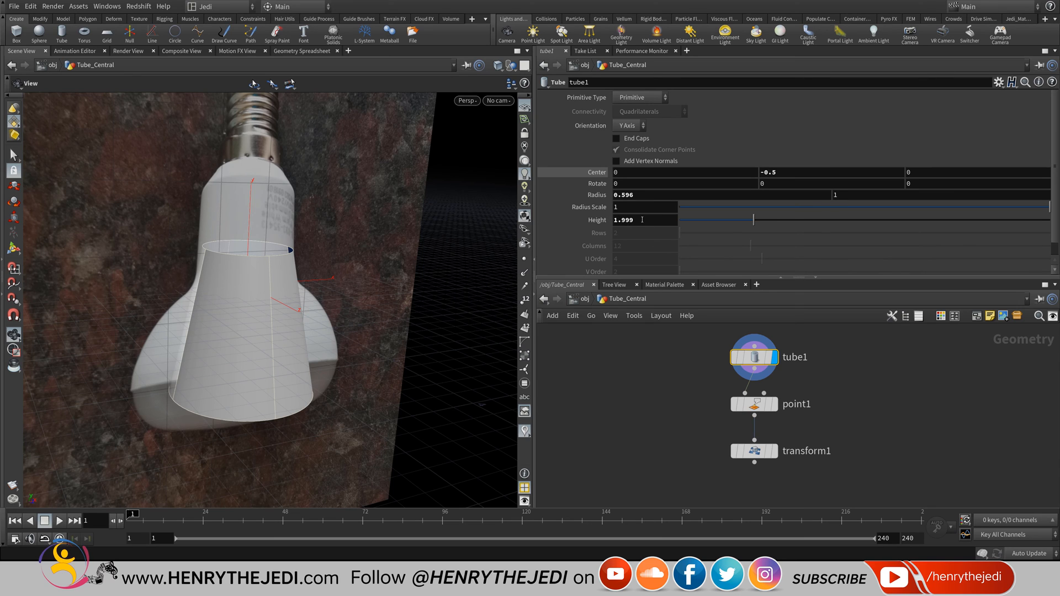
right_click(642, 220)
click(665, 299)
click(781, 184)
click(714, 185)
double_click(748, 173)
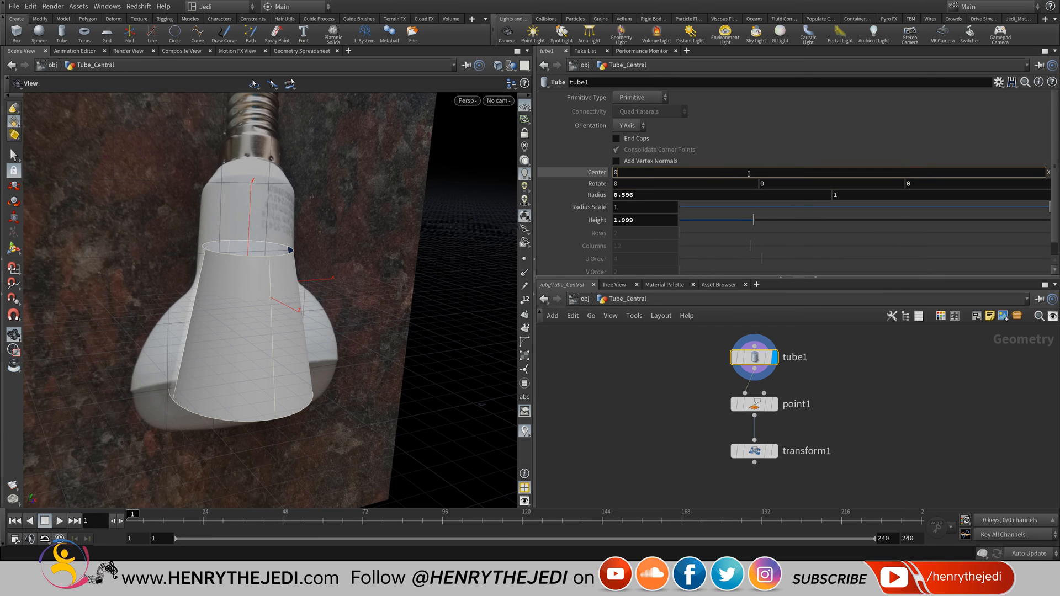
click(815, 184)
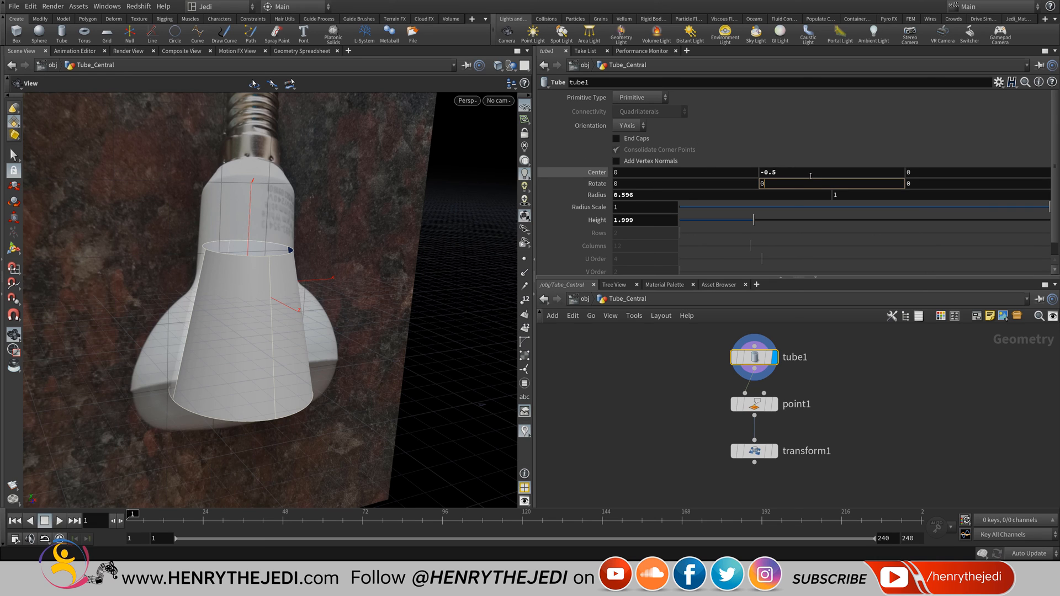
middle_drag(810, 175, 890, 155)
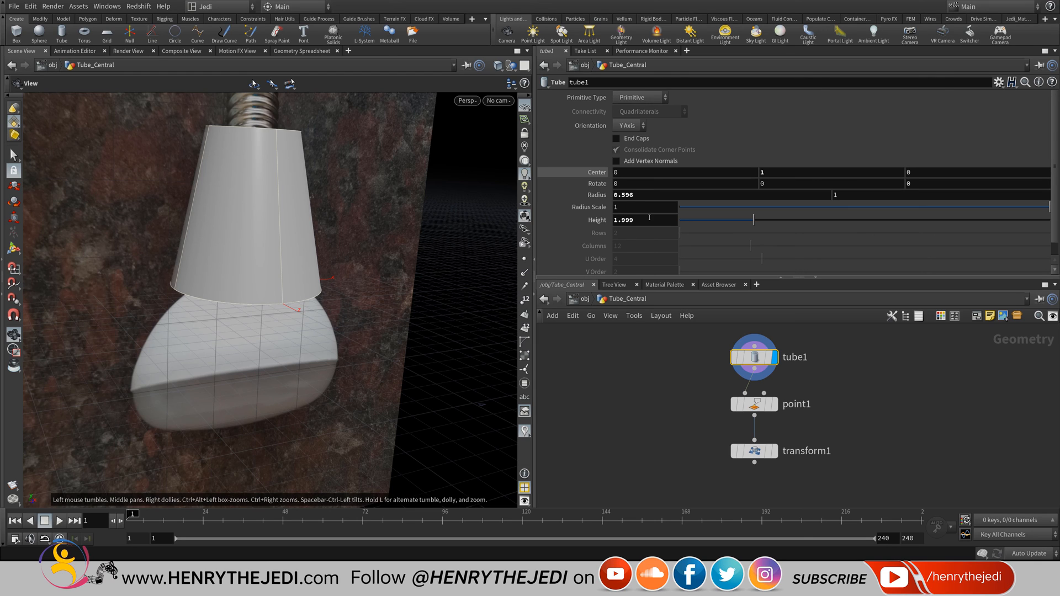
right_click(787, 173)
click(825, 280)
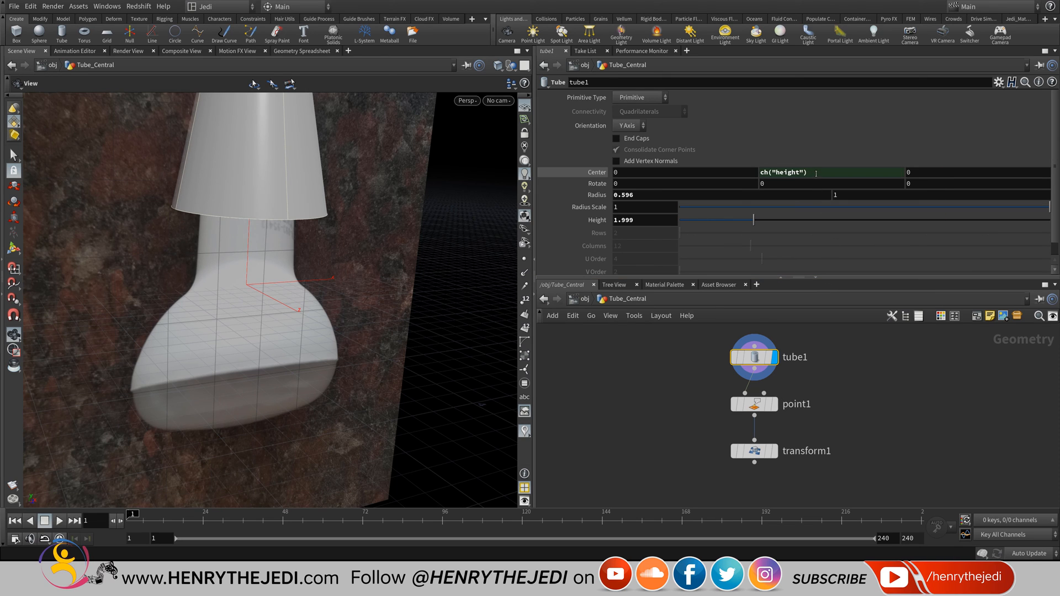
Lower tube1's Height to 1.253 and change the Center Y expression to ch("height")/2.
middle_drag(399, 205, 390, 282)
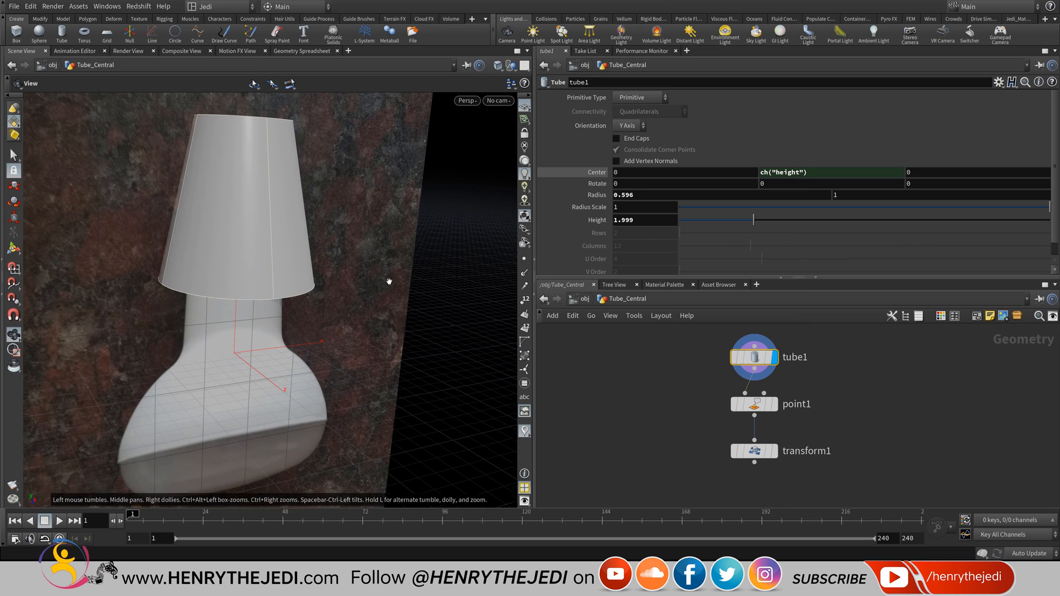
drag(750, 224, 726, 220)
click(831, 173)
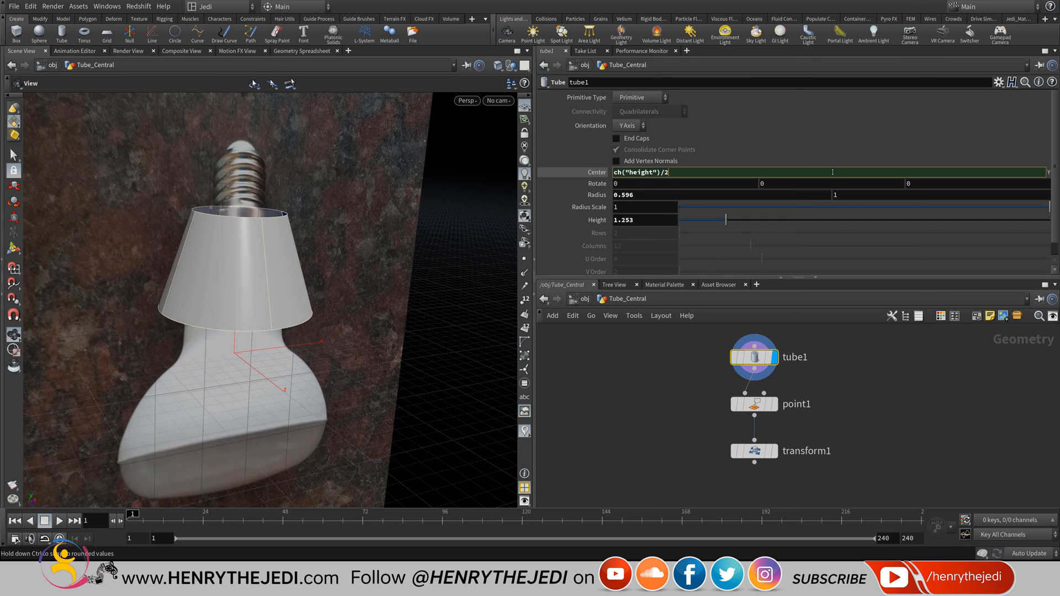
key(Return)
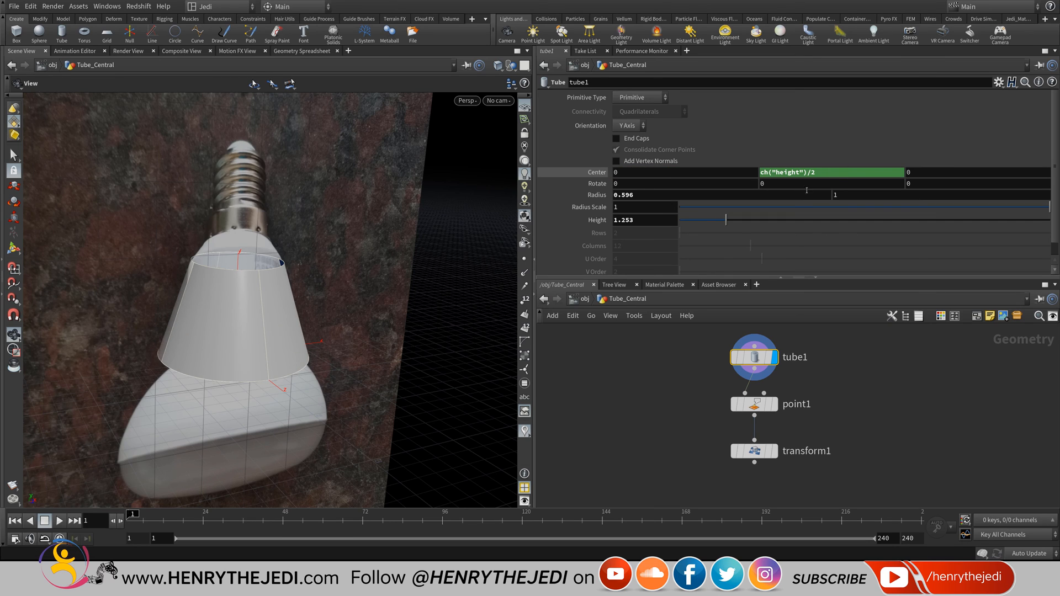
Test the Center Y expression by varying tube1's Height to 0.85 and back up to 1.447.
mouse_move(726, 221)
mouse_down()
mouse_move(828, 219)
mouse_move(680, 221)
mouse_move(729, 227)
mouse_move(685, 222)
mouse_move(712, 221)
mouse_up()
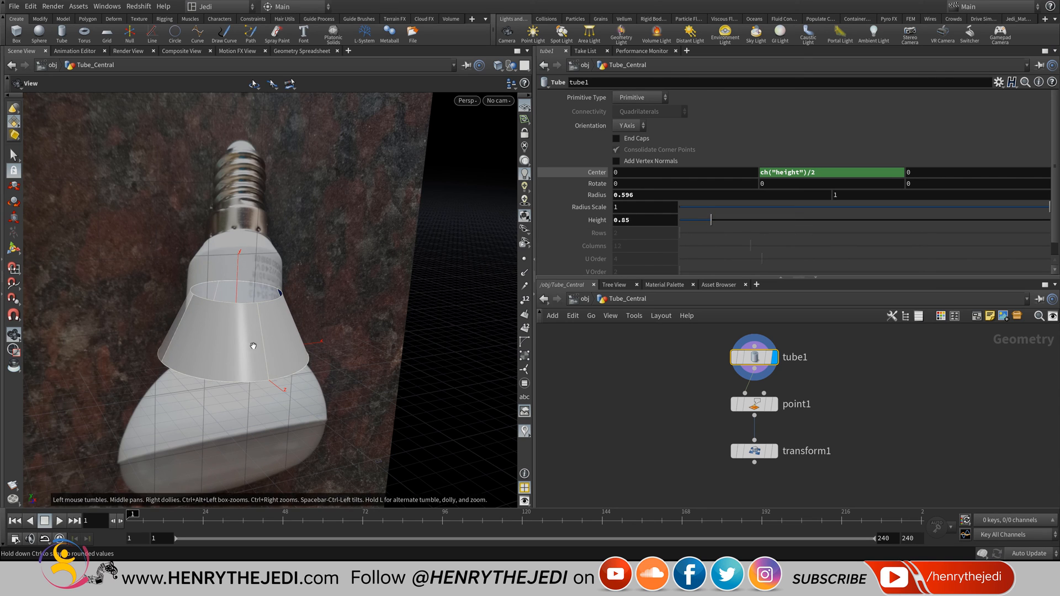
mouse_move(253, 348)
mouse_down()
mouse_move(216, 310)
mouse_move(255, 327)
mouse_up()
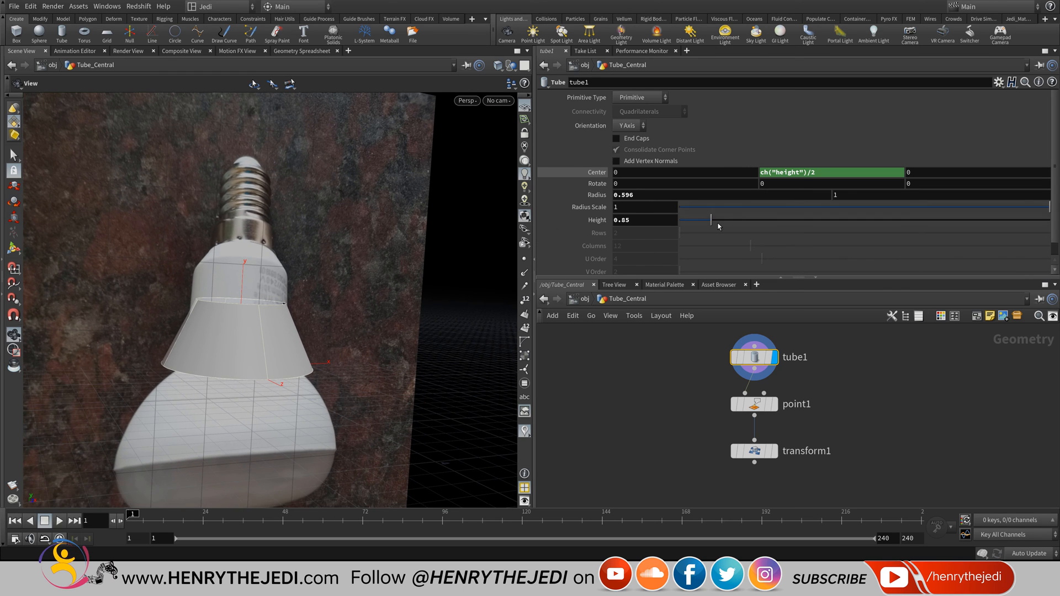
mouse_move(719, 226)
mouse_down()
mouse_move(773, 223)
mouse_move(712, 223)
mouse_move(732, 221)
mouse_up()
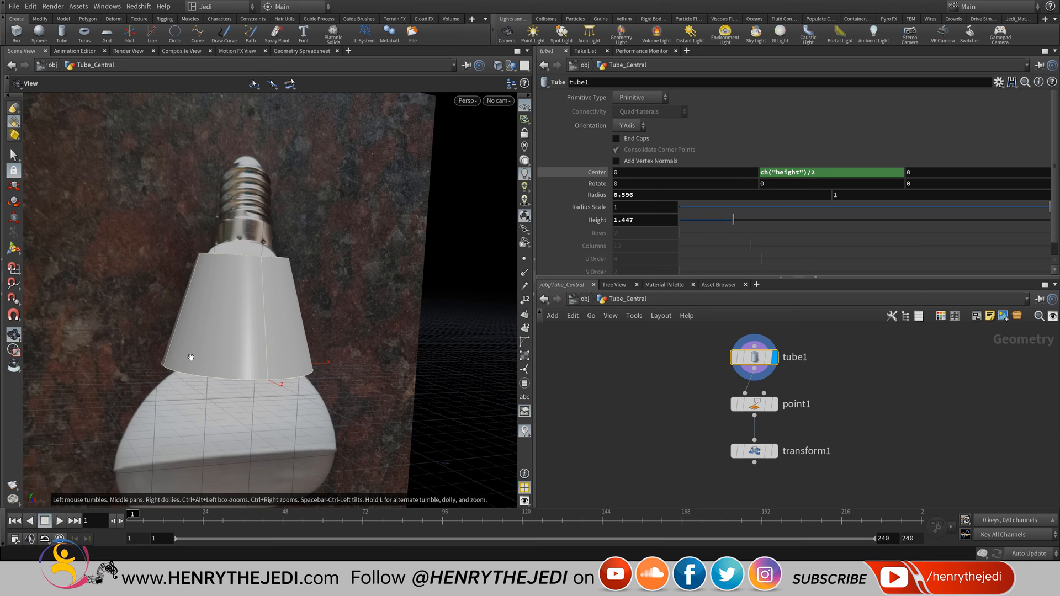
Switch the viewport to the front view and display the semi-transparent point1 node over the reference bulb.
click(467, 102)
mouse_move(489, 125)
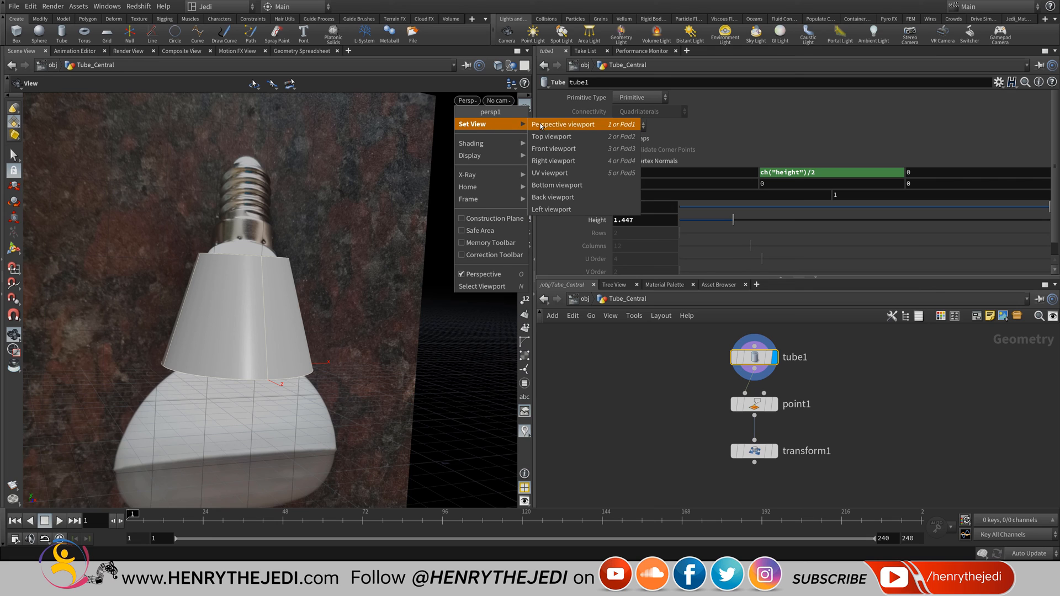
click(543, 149)
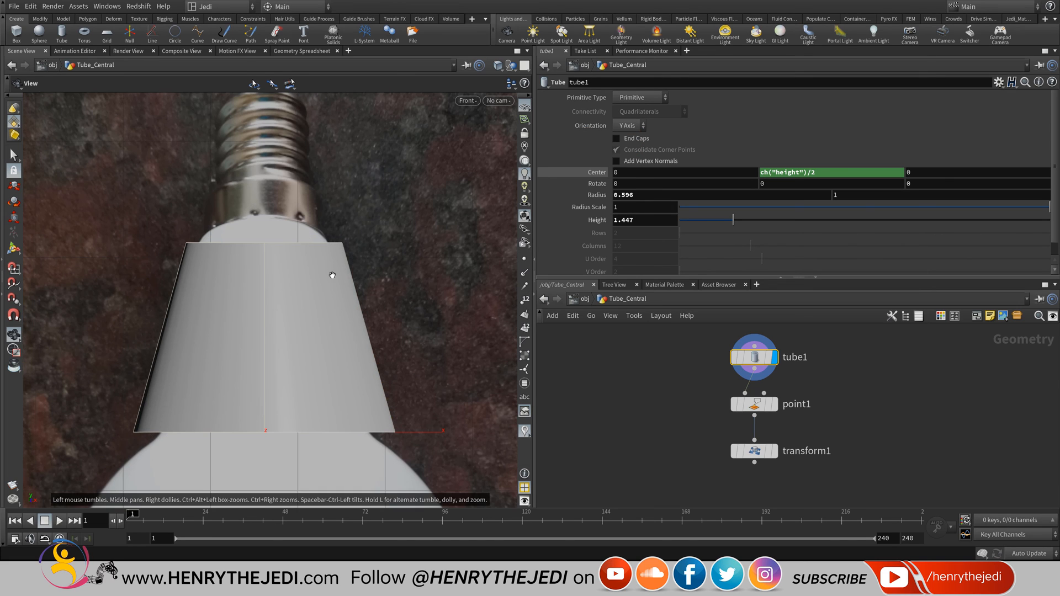
middle_drag(332, 277, 329, 243)
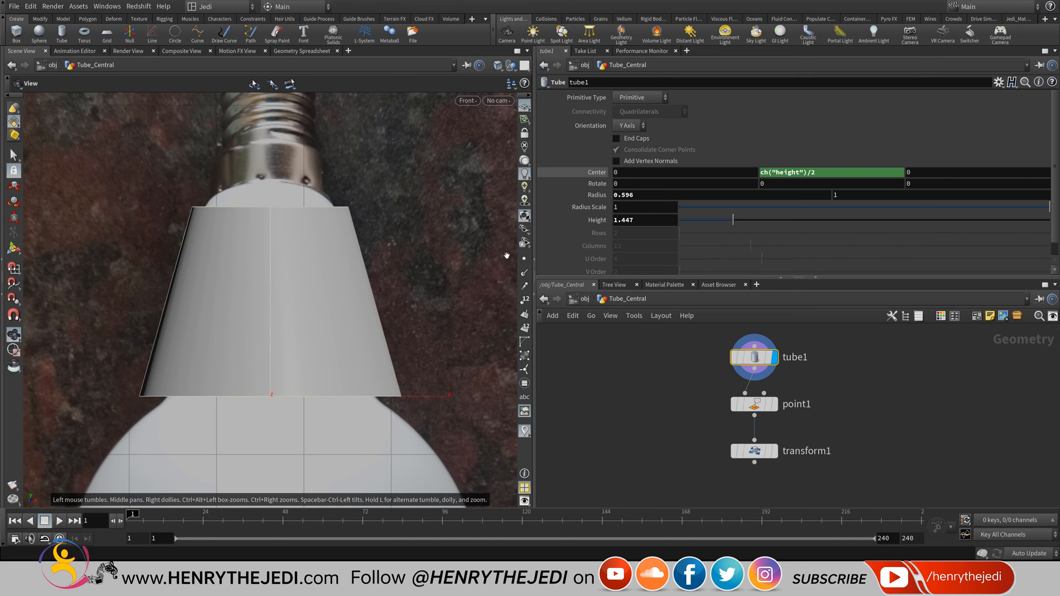
click(772, 403)
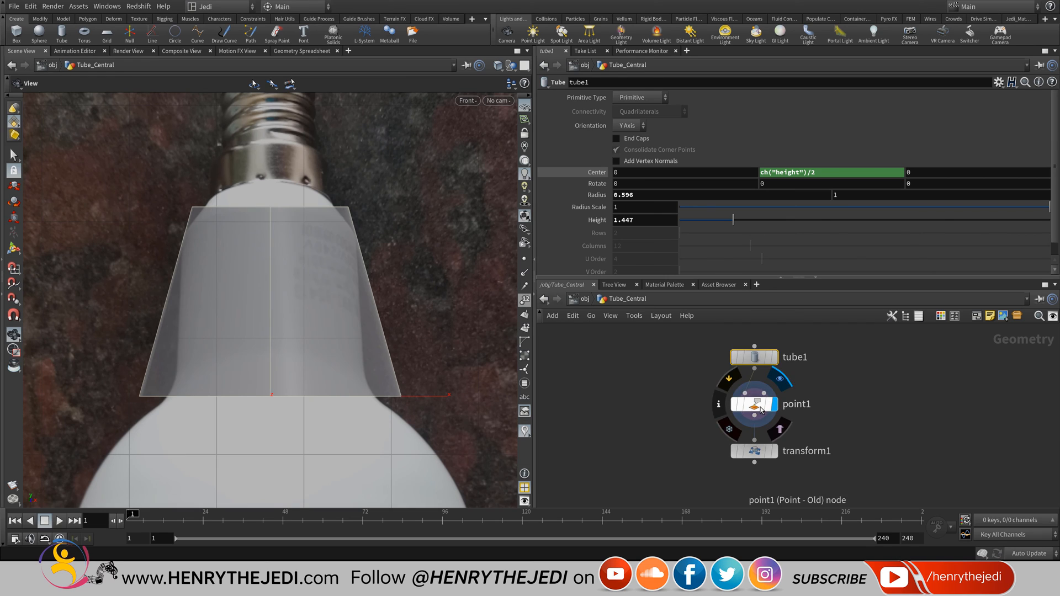
click(754, 403)
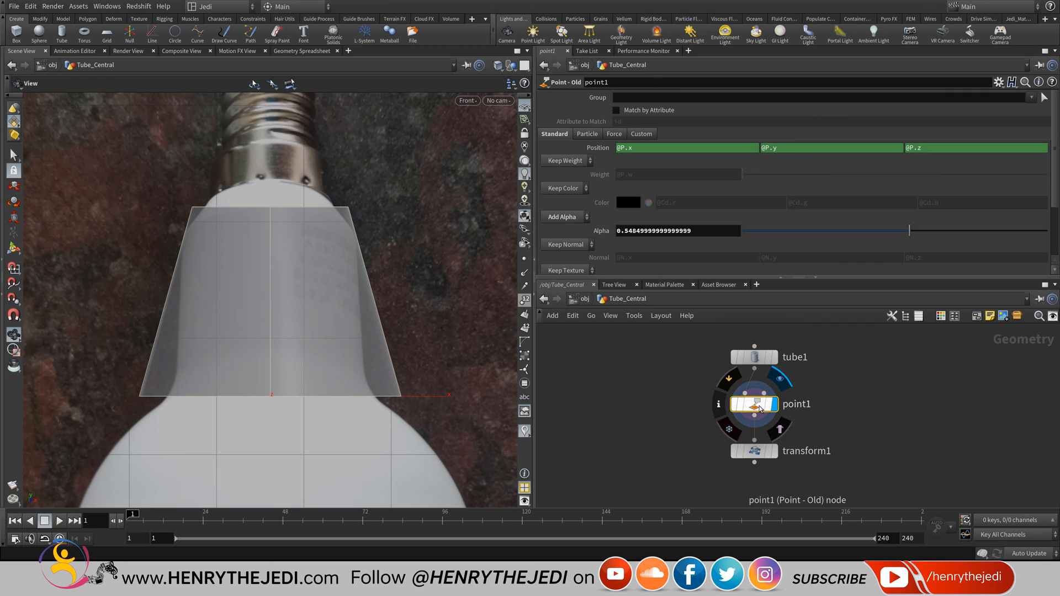
Fit tube1 to the bulb's neck with radii 0.65 and 0.755 and Height 1.318, and save the scene.
click(754, 356)
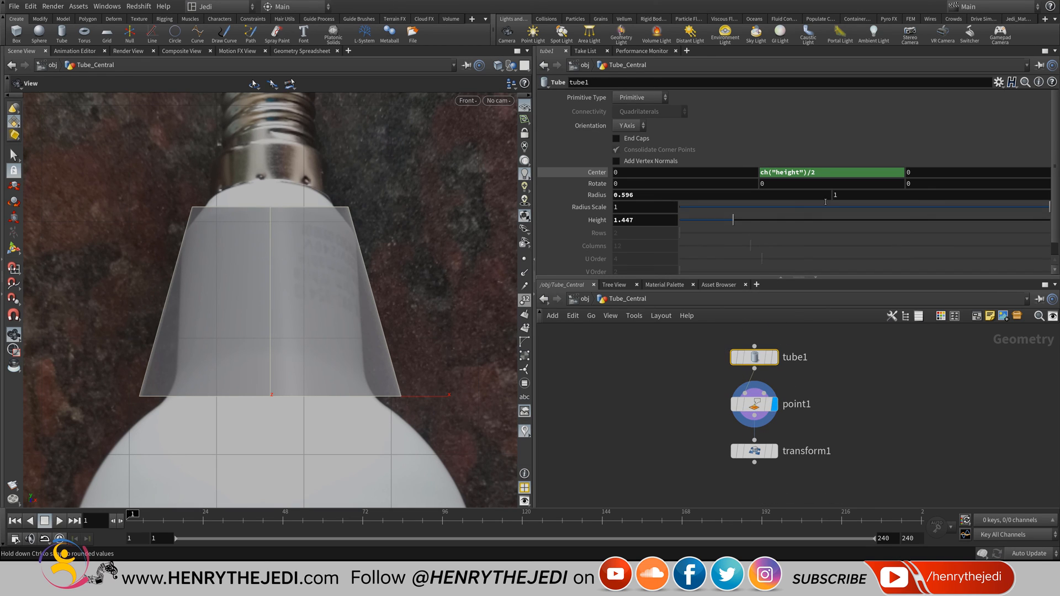
middle_drag(823, 198, 749, 239)
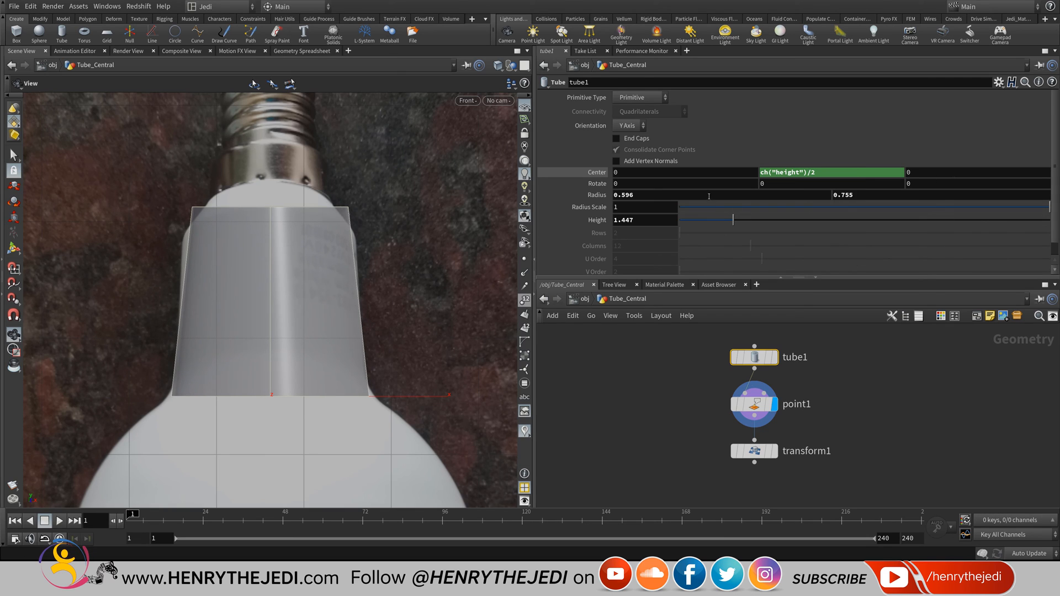
middle_drag(709, 196, 973, 228)
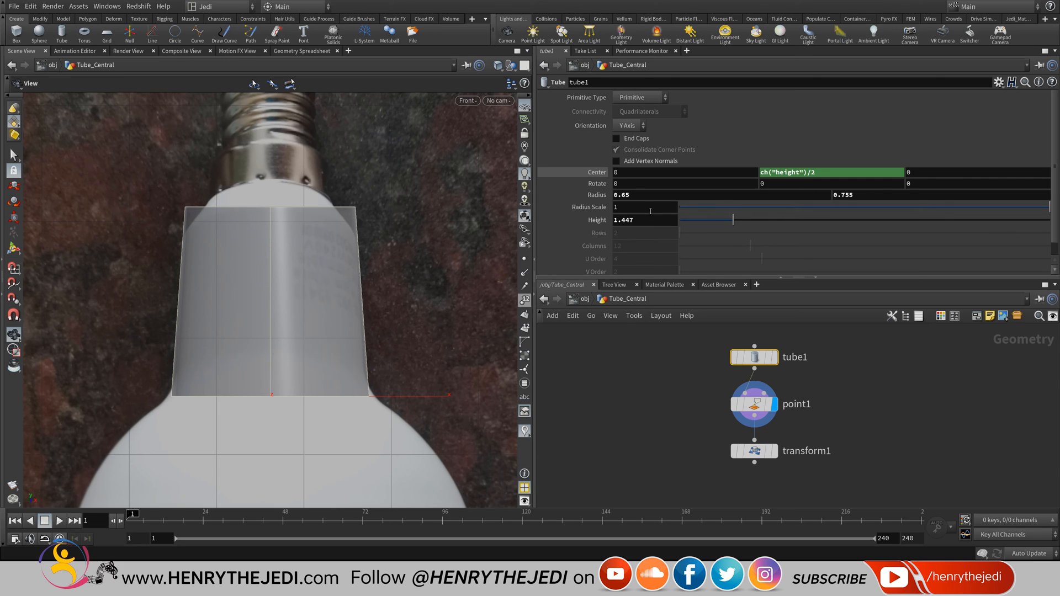
middle_drag(648, 217, 31, 160)
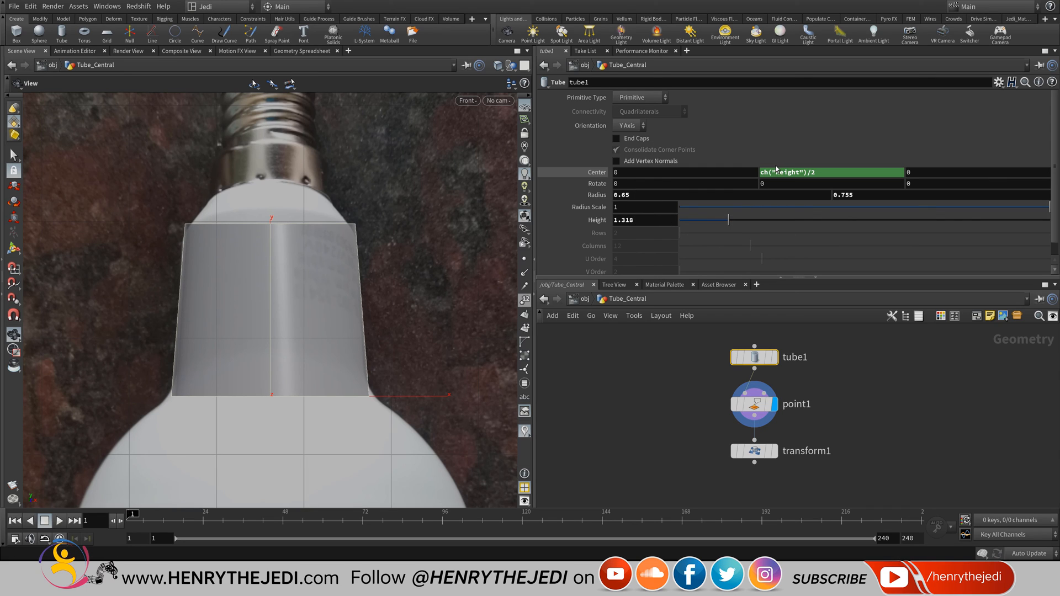
key(ctrl+s)
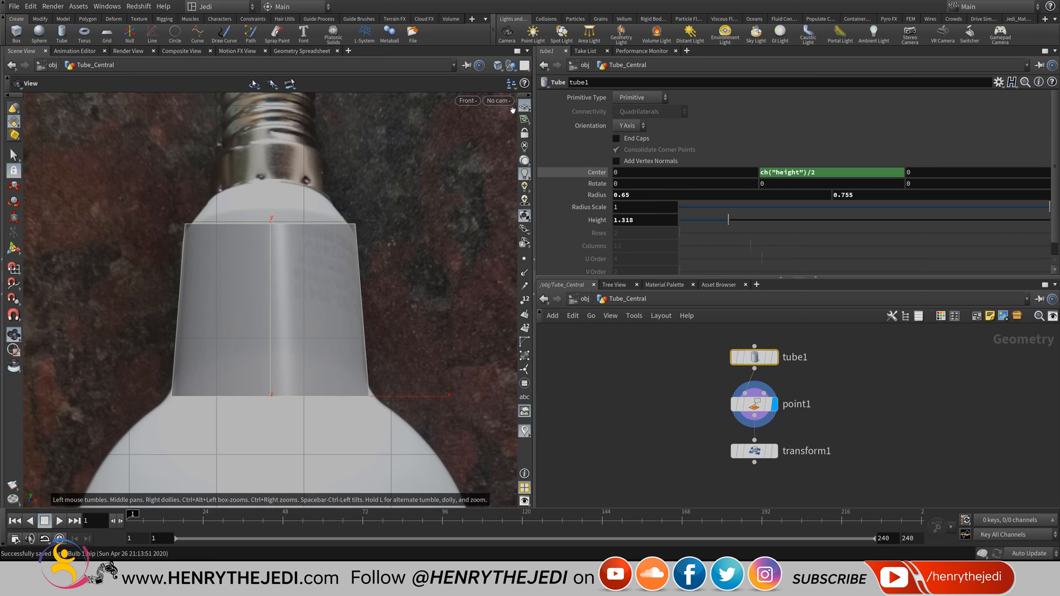
Switch the viewport to perspective and examine the tube's fit around the bulb's neck from above.
click(467, 101)
mouse_move(482, 133)
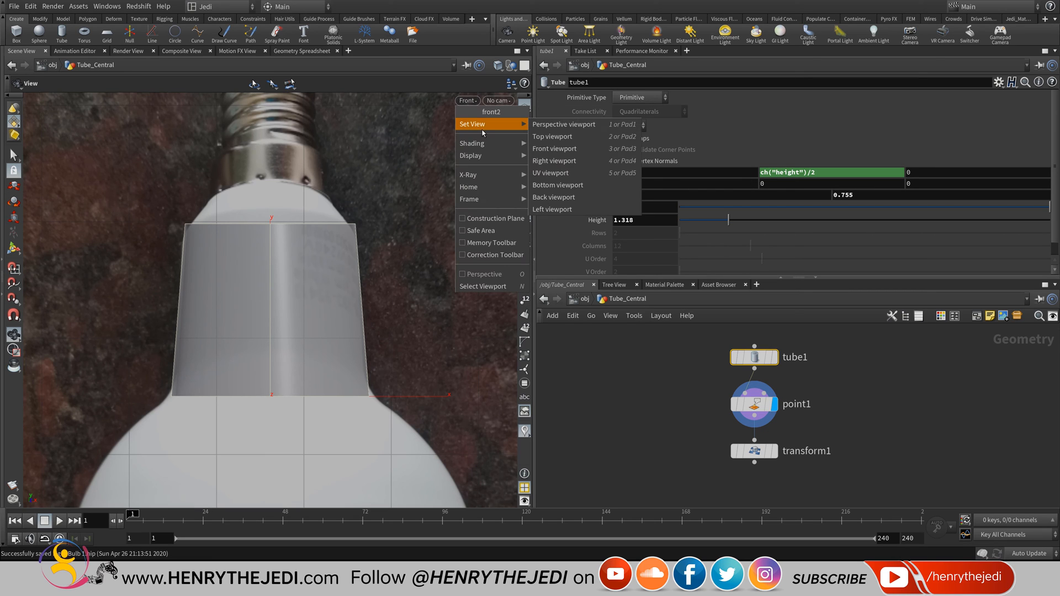
click(547, 125)
drag(313, 181, 318, 223)
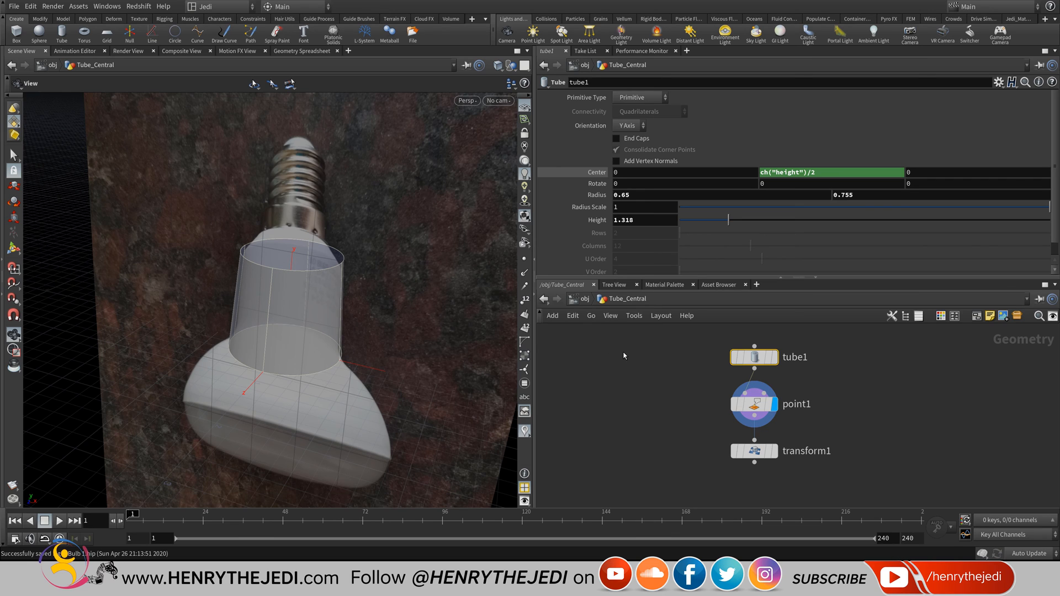
drag(288, 336, 307, 273)
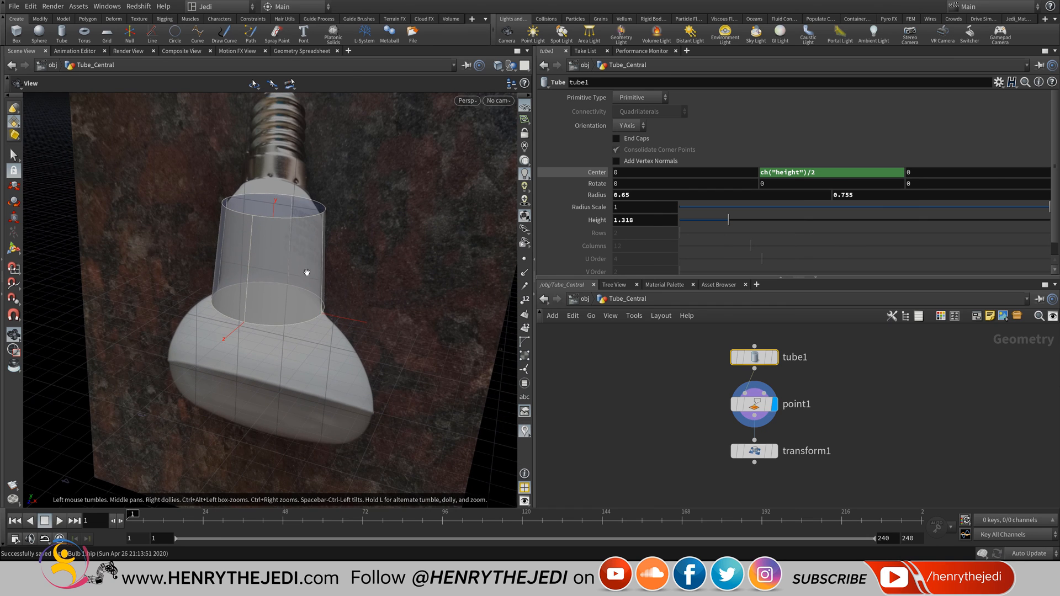
middle_drag(290, 238, 303, 307)
right_drag(300, 269, 317, 256)
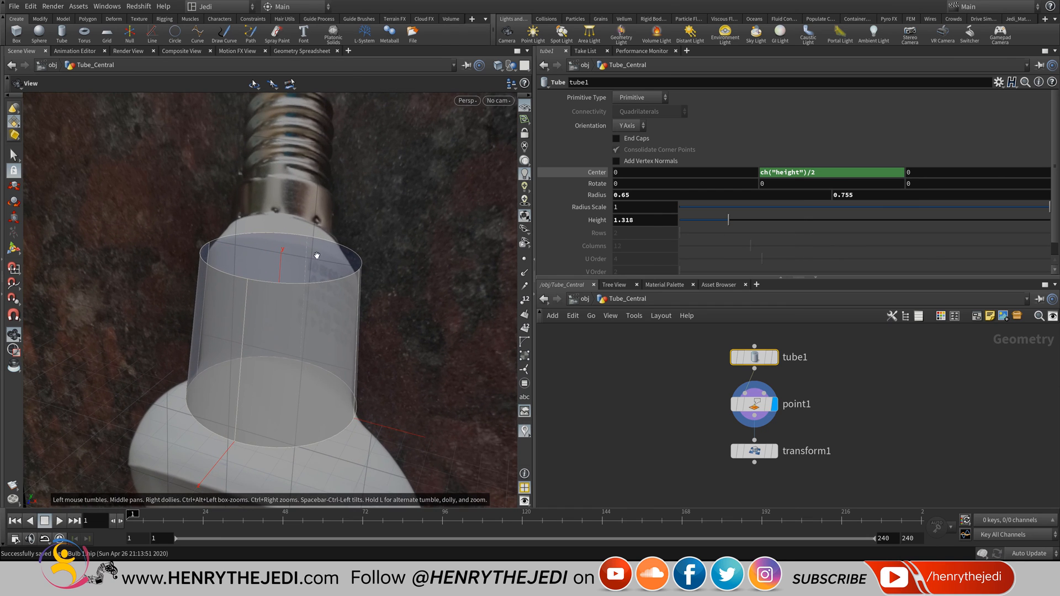
Display the transform1 node and try lowering its Y translation to 0.882.
drag(311, 239, 264, 209)
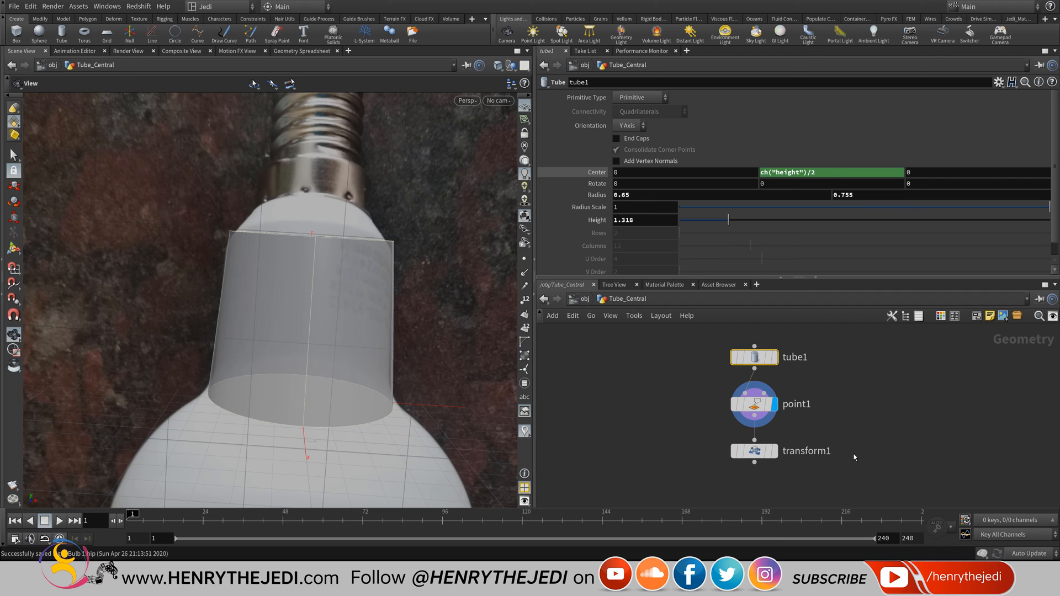
click(774, 451)
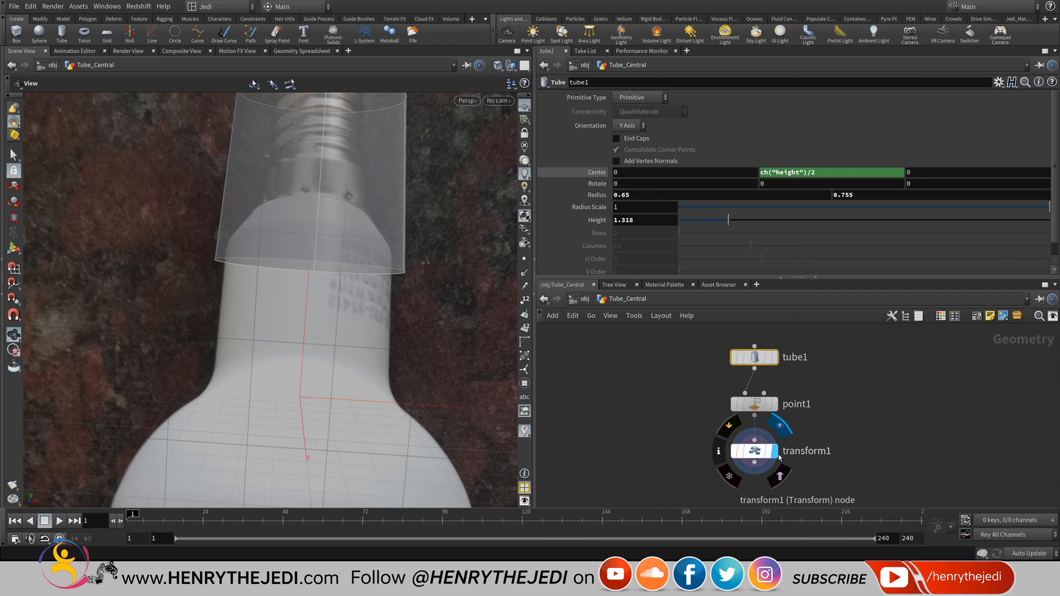
click(751, 454)
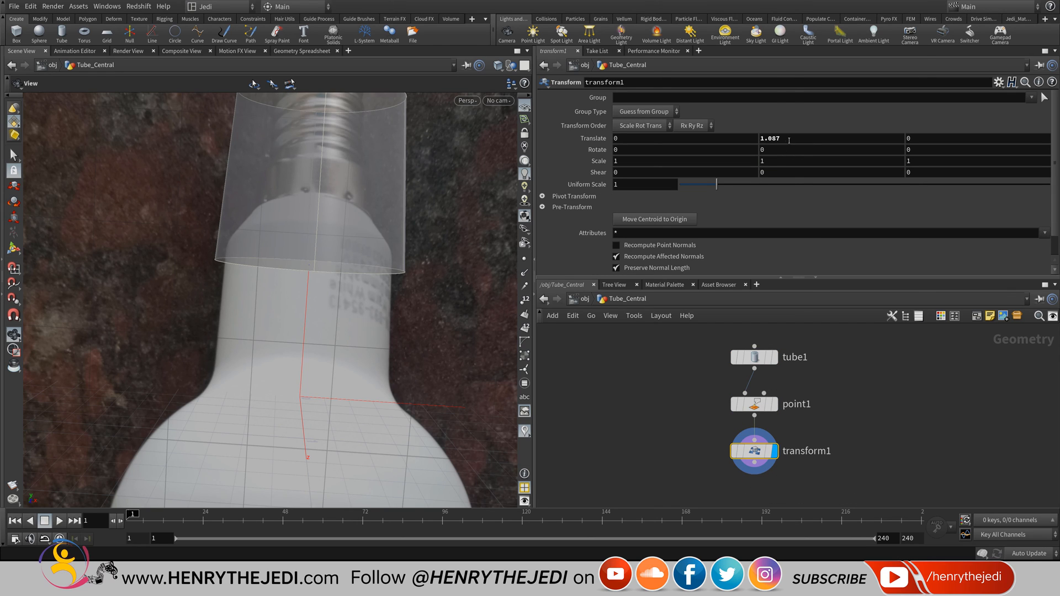
middle_drag(789, 140, 809, 162)
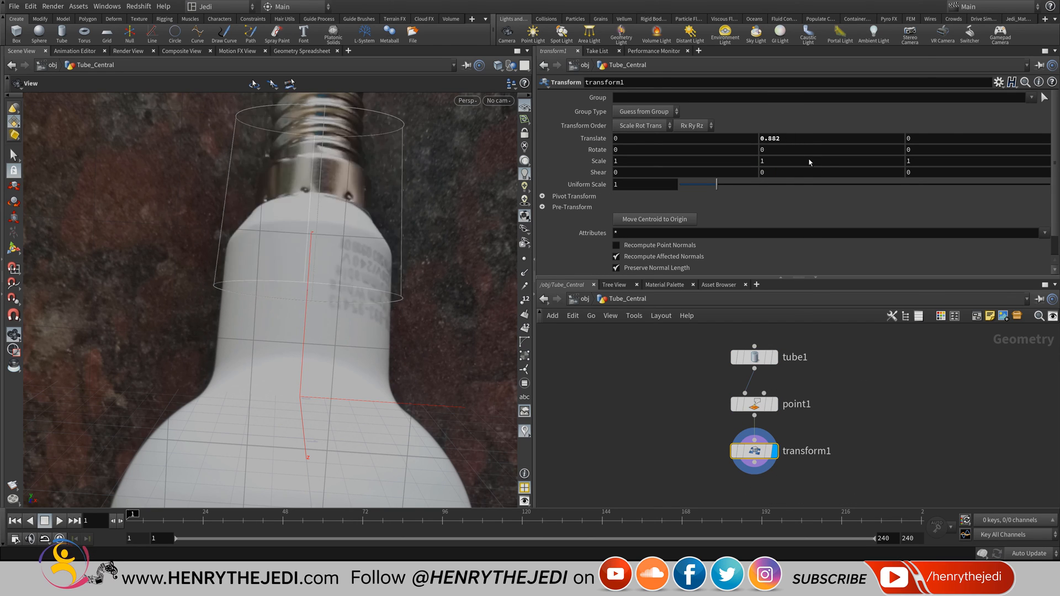
Delete the transform1 node from the Tube_Central network and save the scene.
key(Delete)
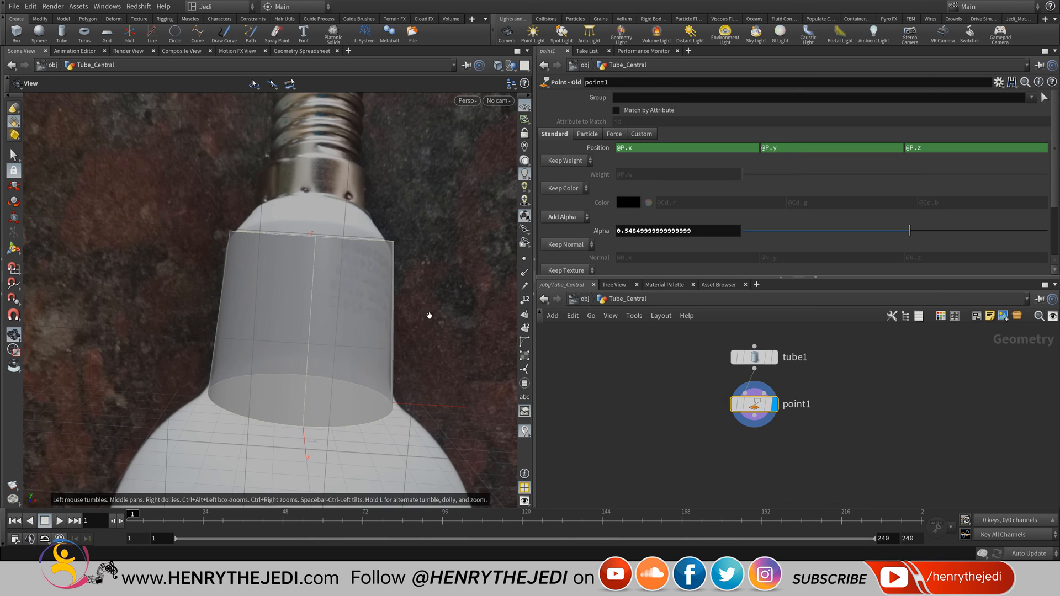
drag(345, 258, 314, 277)
key(ctrl+s)
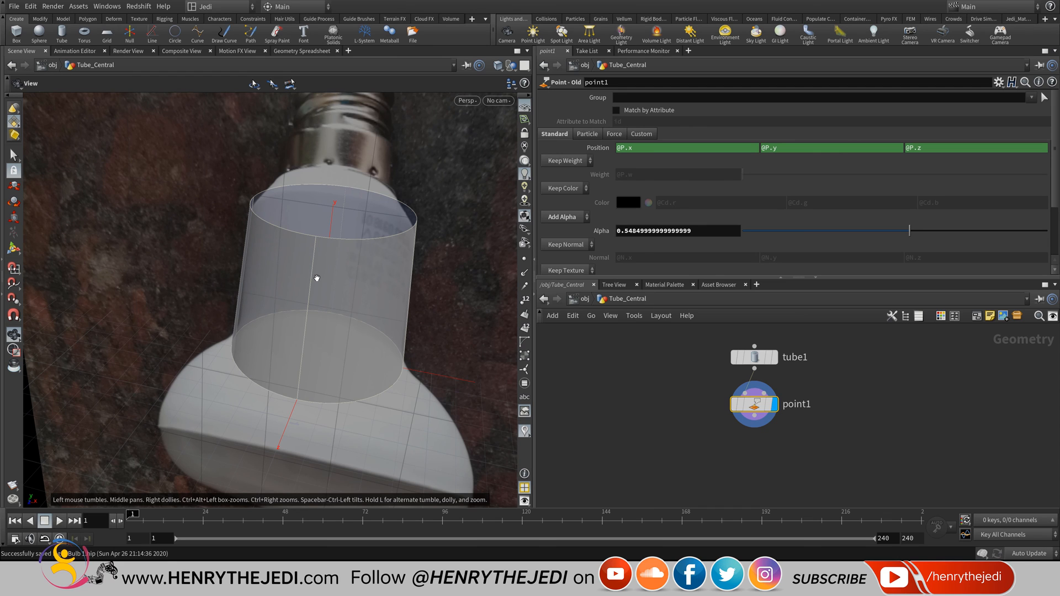
drag(314, 204, 333, 183)
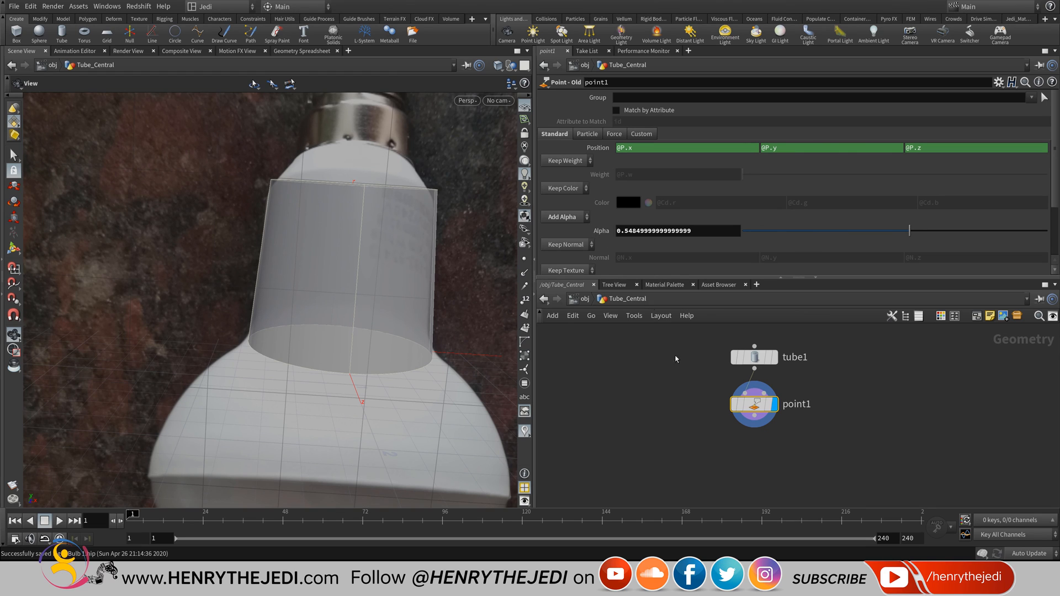
At the object level, move the Tube_Central node farther from Reference_Plane and place a duplicate of it directly below.
middle_drag(851, 425, 788, 439)
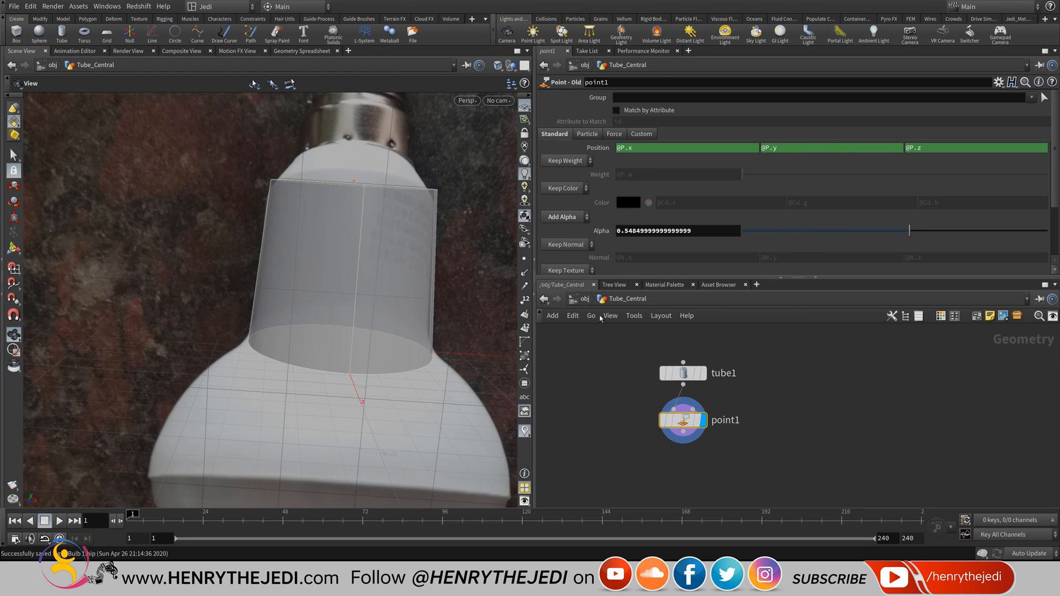
click(585, 299)
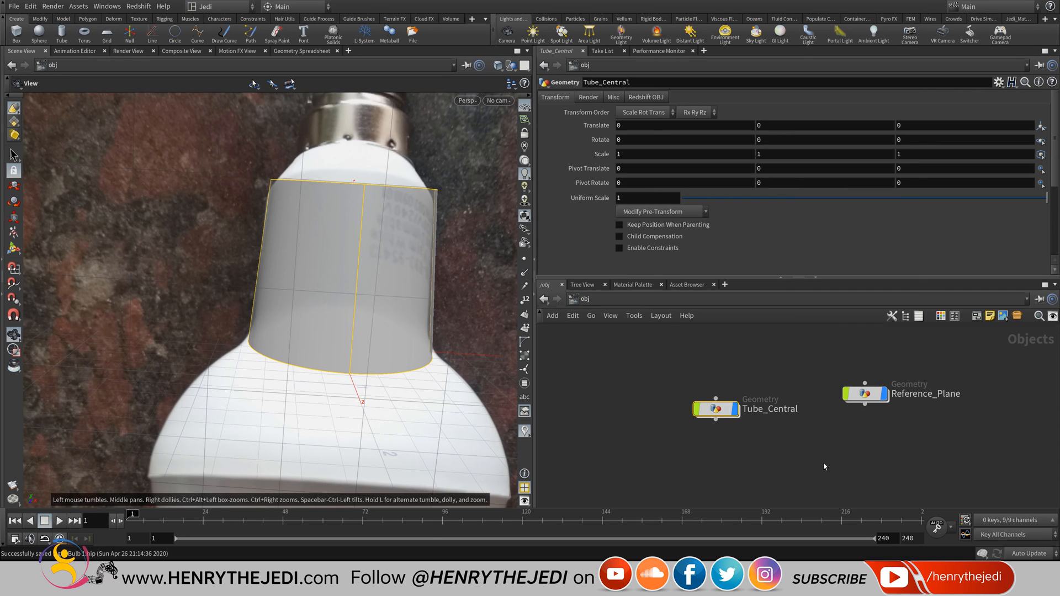
middle_drag(749, 451, 741, 443)
drag(703, 403, 619, 387)
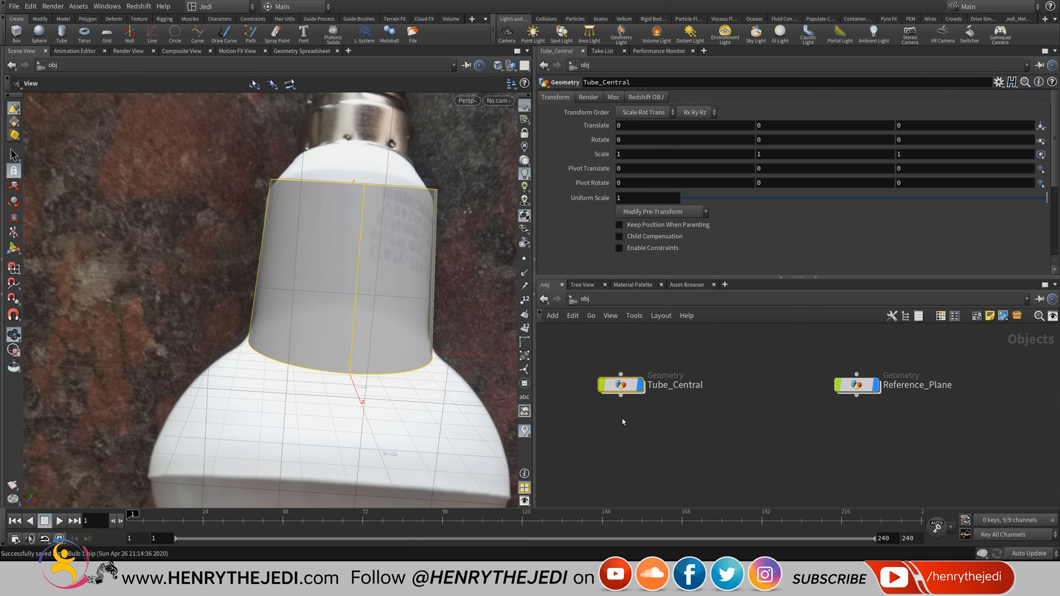
mouse_move(627, 389)
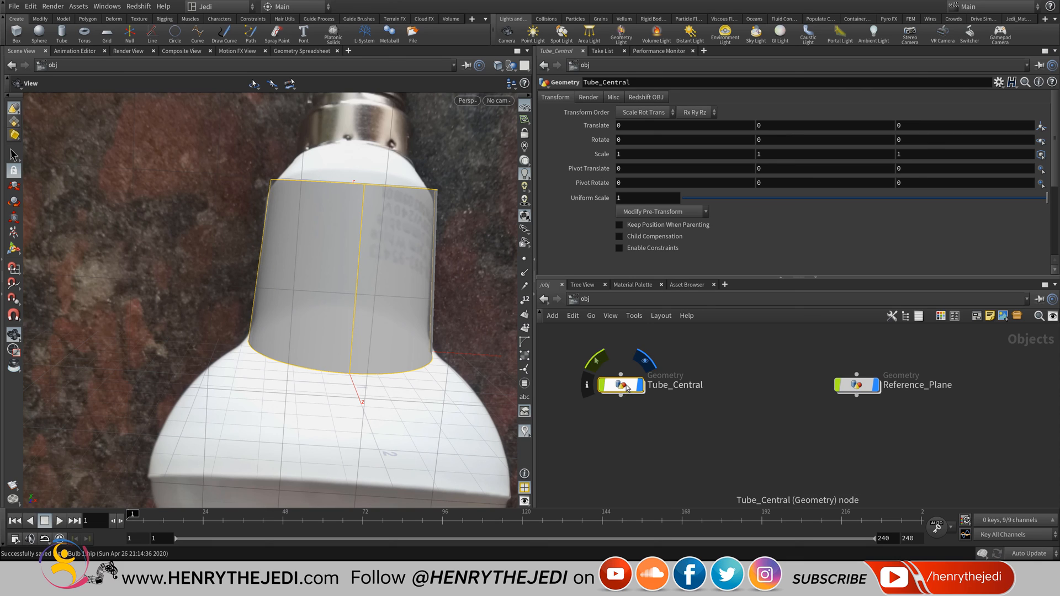
alt+drag(626, 388, 626, 451)
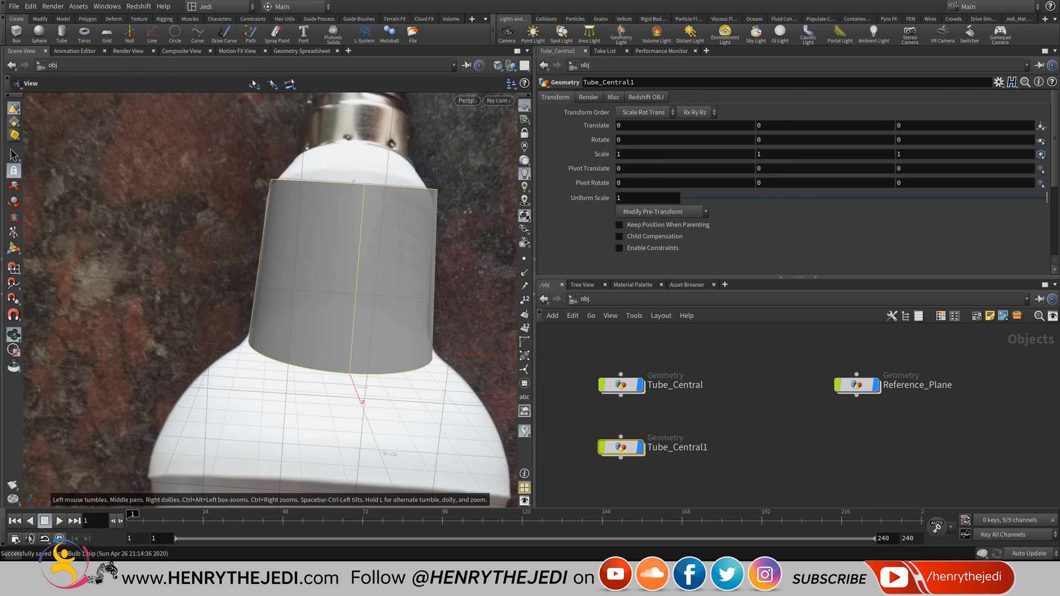
Open Notepad and write the note "Alt + Drag".
click(13, 578)
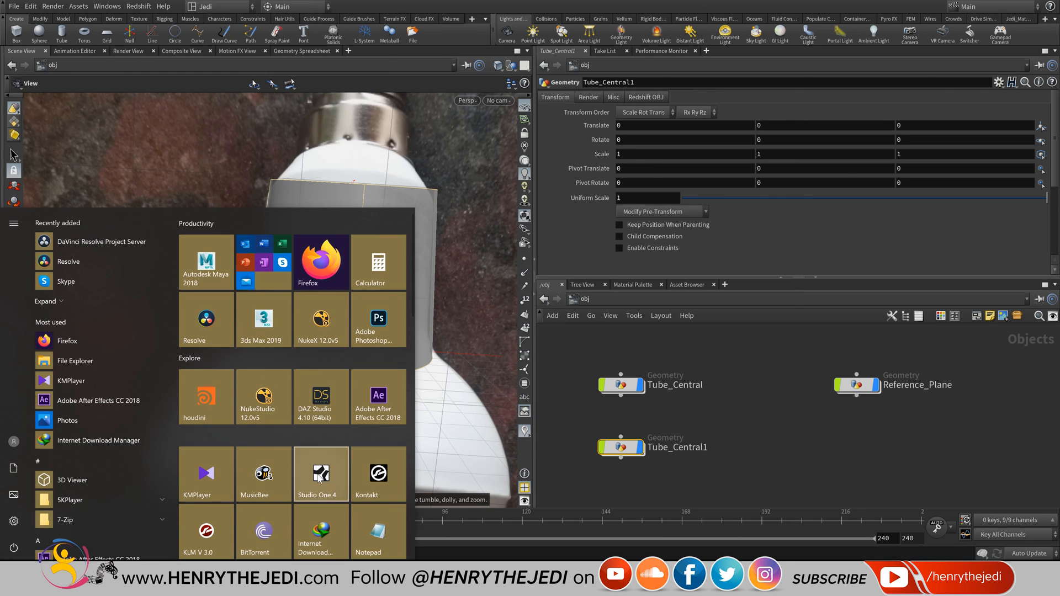
click(376, 534)
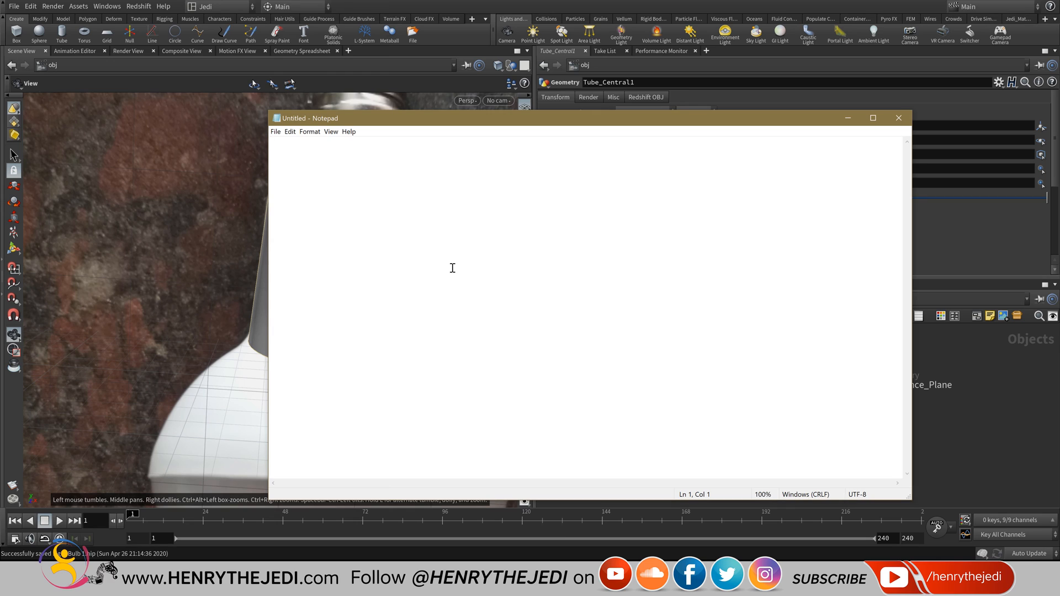
key(Caps_Lock)
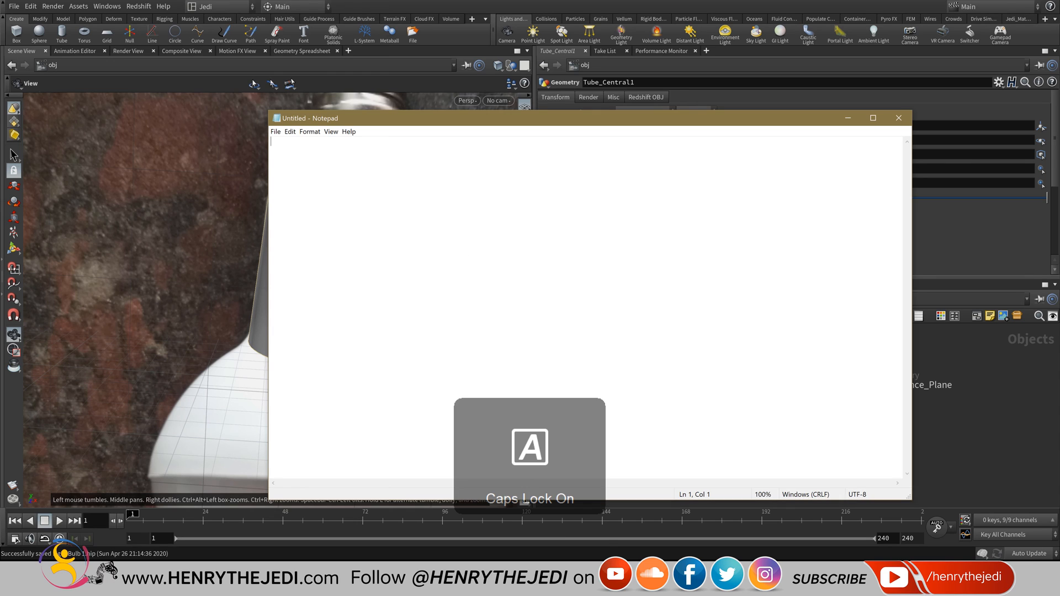
text(A)
key(Caps_Lock)
text(lt +)
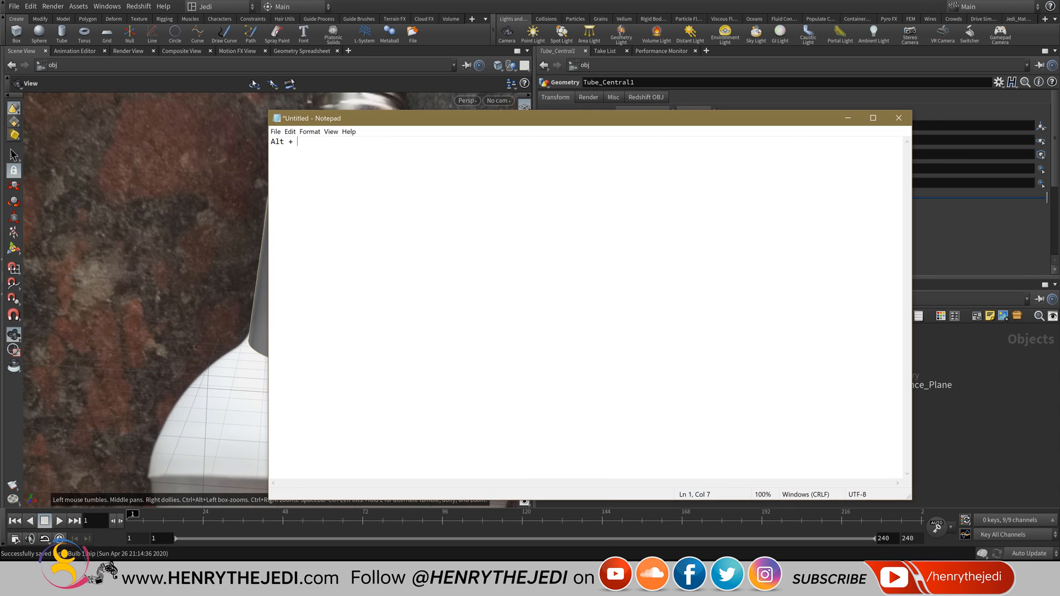
key(Caps_Lock)
text(D)
key(Caps_Lock)
text(rag)
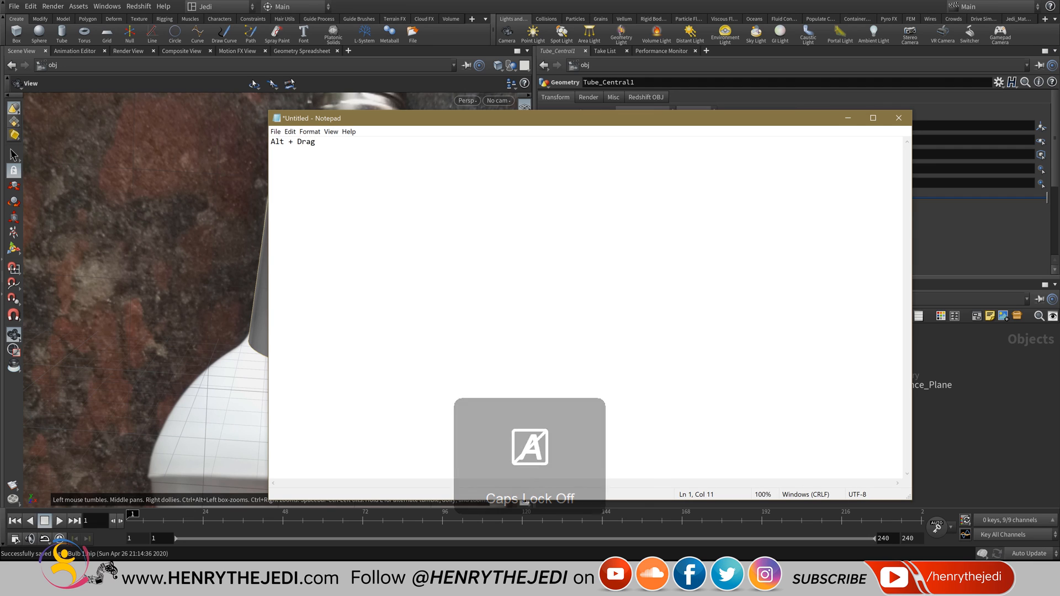
drag(351, 145, 270, 145)
click(240, 185)
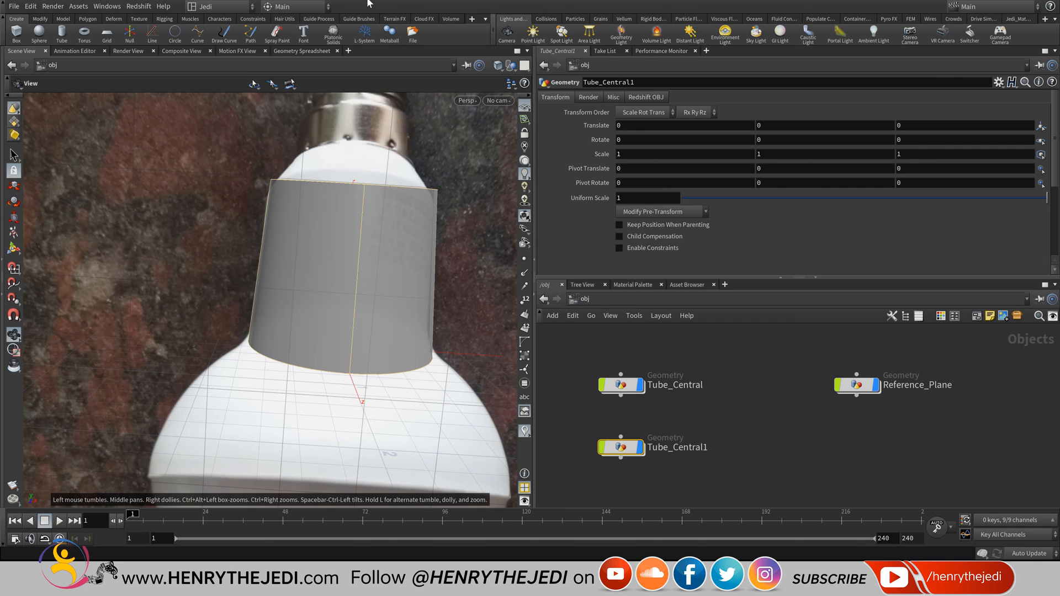
Move the duplicated tube object above Tube_Central and rename it Tube_Central_Lid.
middle_drag(373, 162, 345, 194)
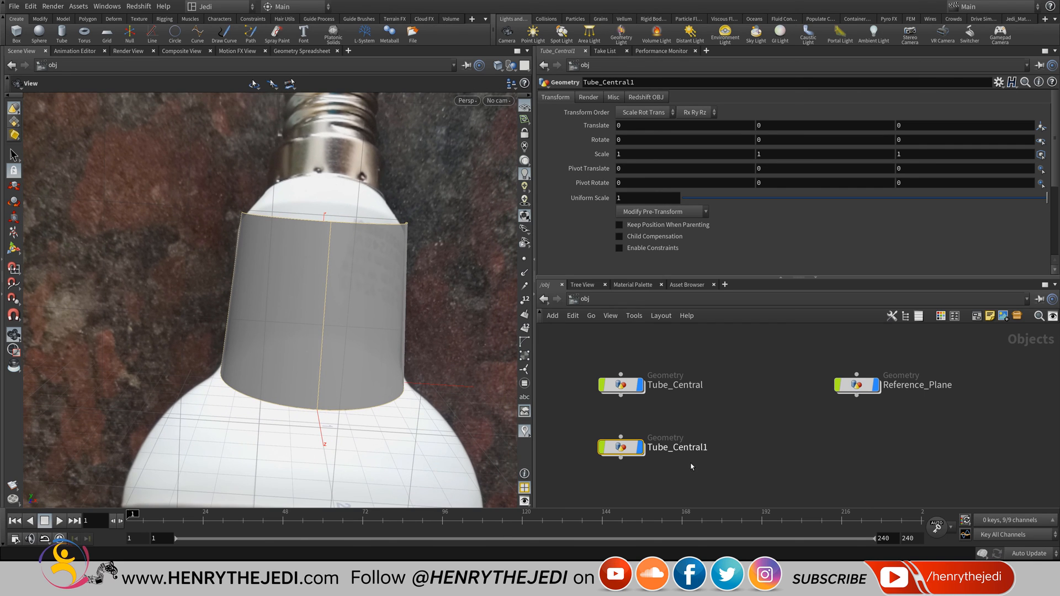
middle_drag(738, 427, 743, 449)
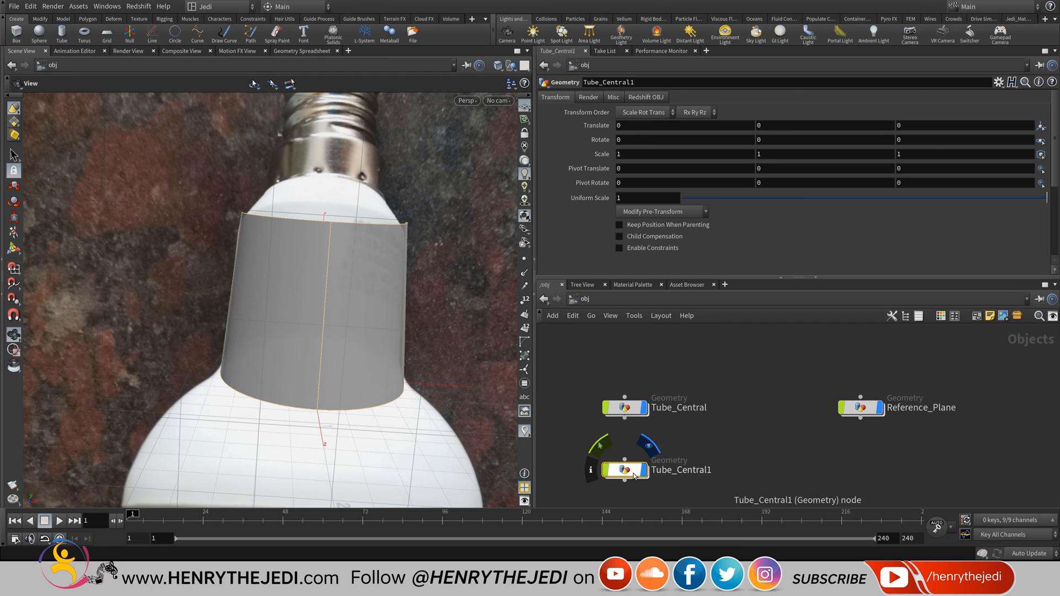
drag(627, 472, 761, 360)
double_click(685, 362)
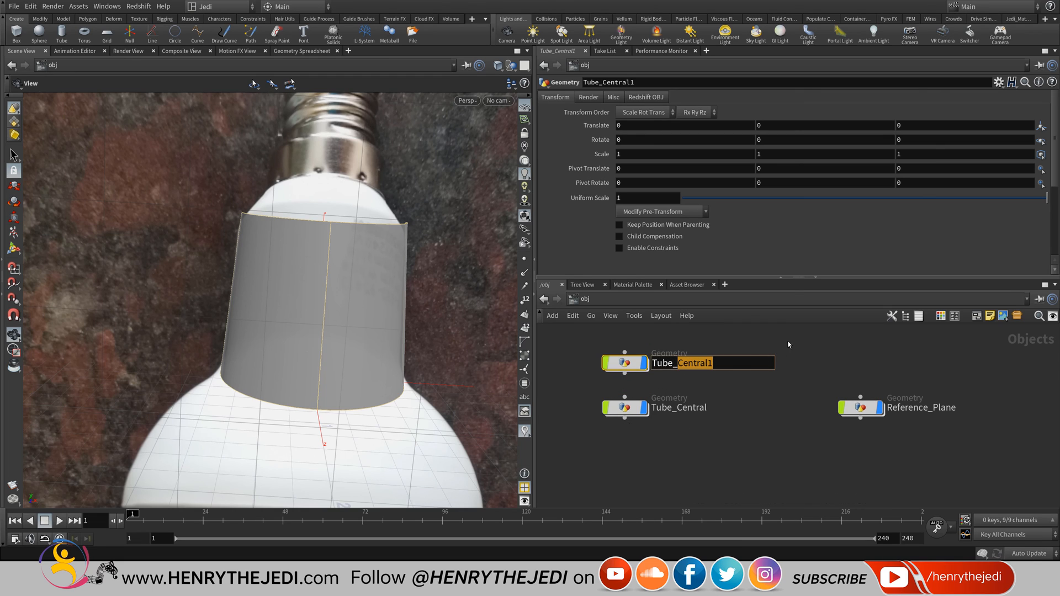
key(Right)
key(BackSpace)
text(_Lid)
key(Return)
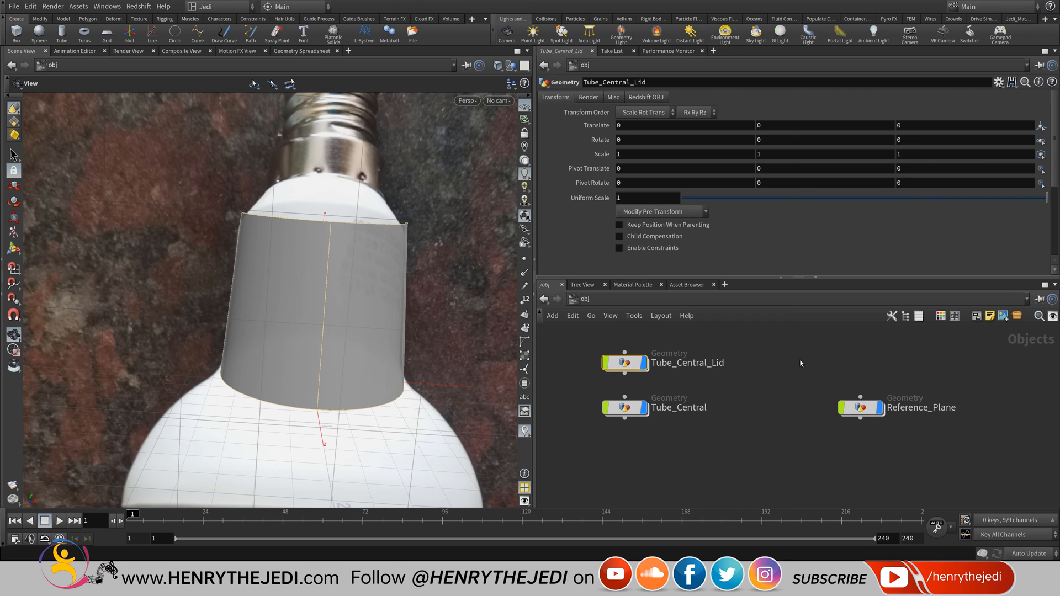
Enter the Tube_Central network and add a Null node connected beneath point1.
click(628, 411)
double_click(629, 413)
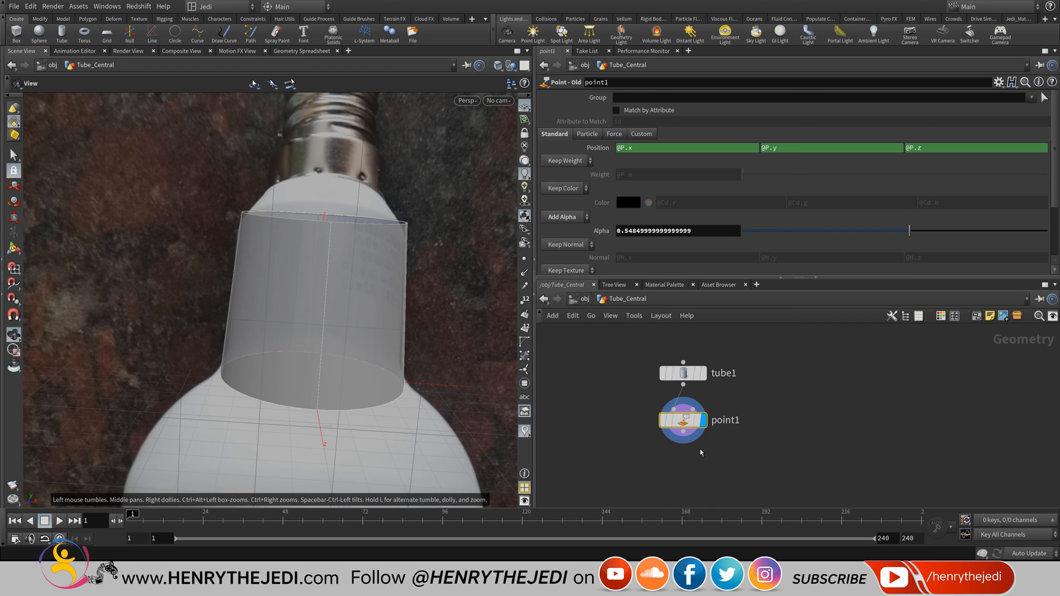
key(Tab)
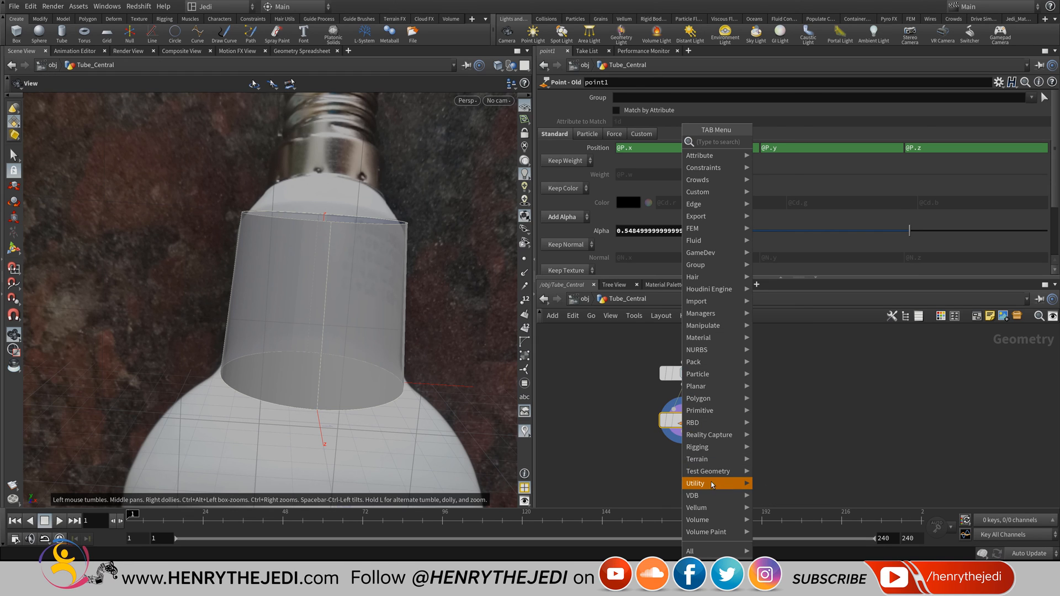
mouse_move(712, 484)
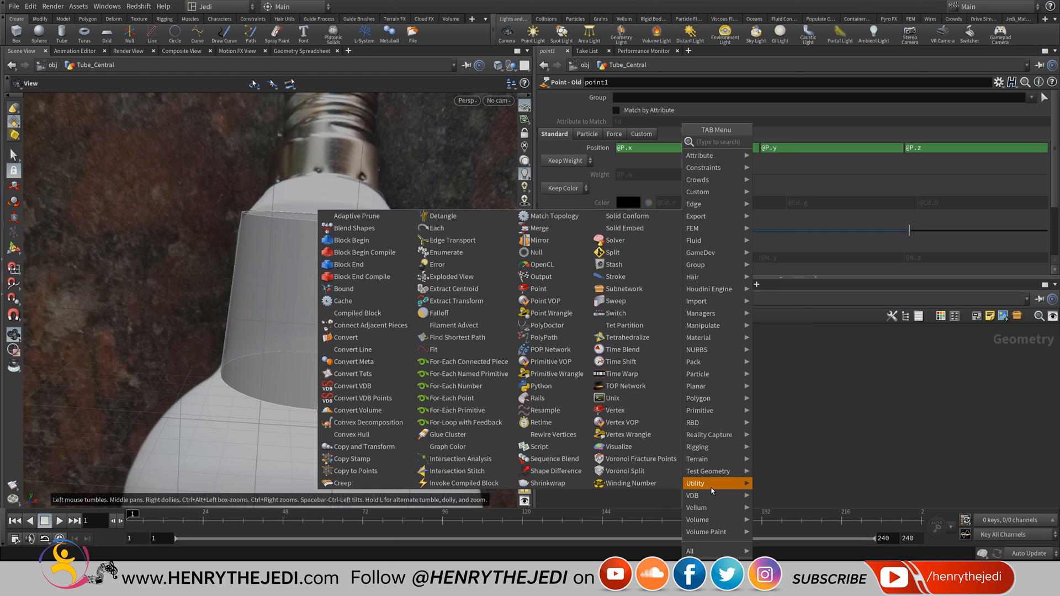
click(540, 253)
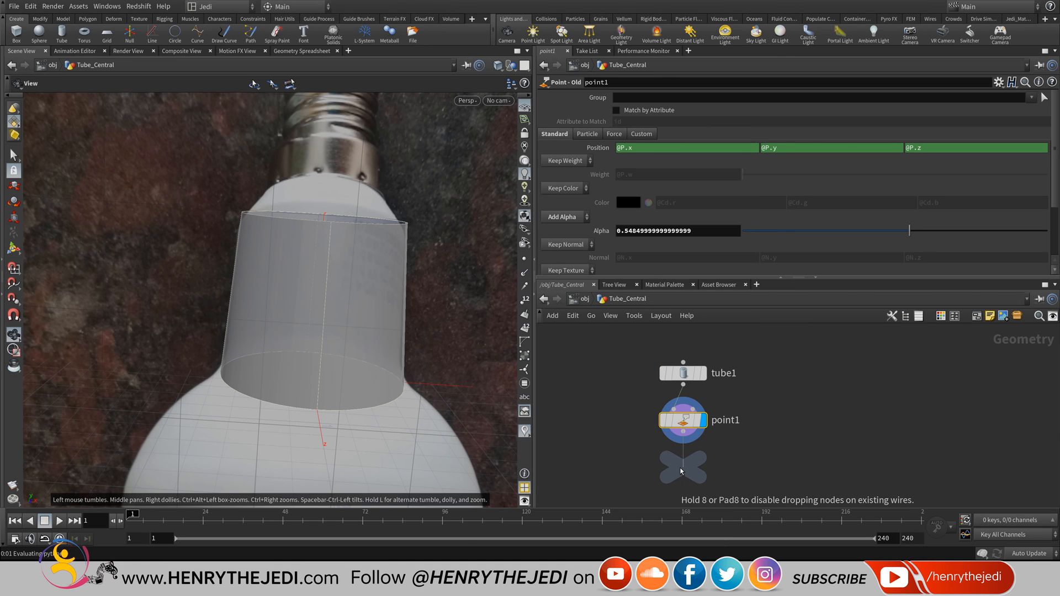
click(681, 470)
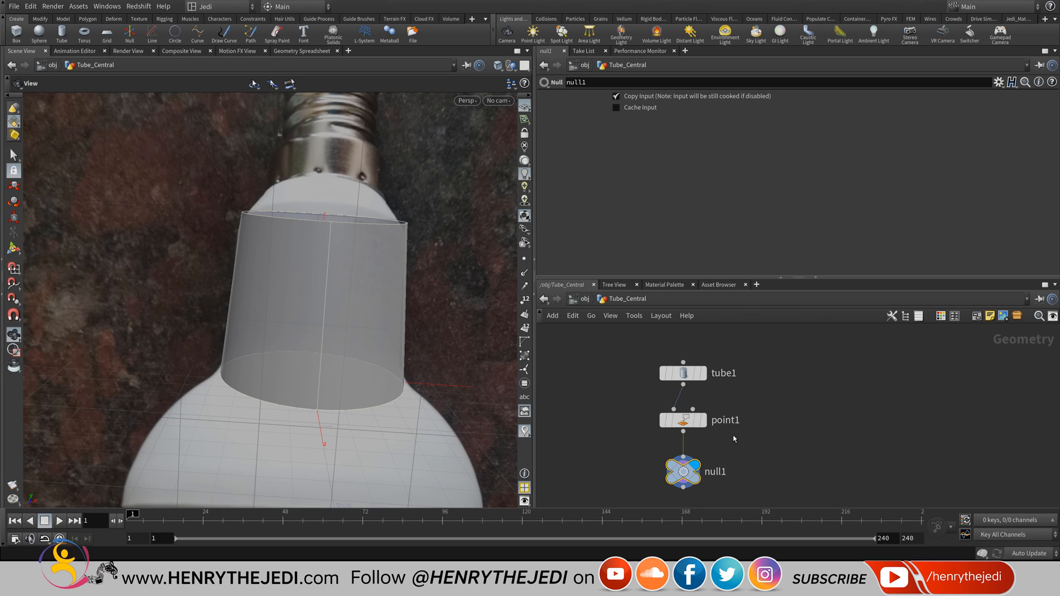
double_click(713, 473)
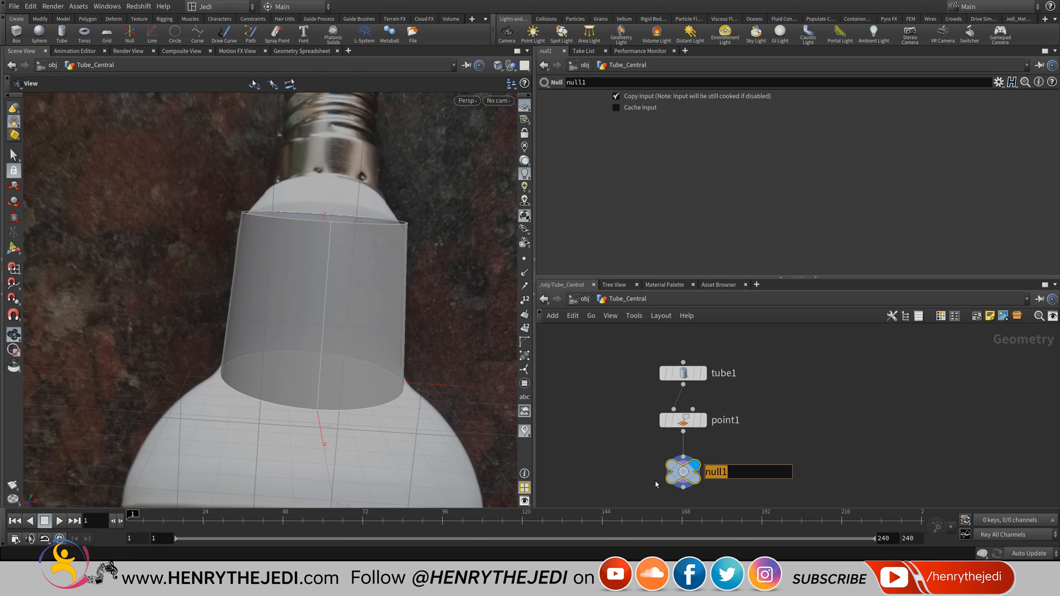
click(627, 364)
key(u)
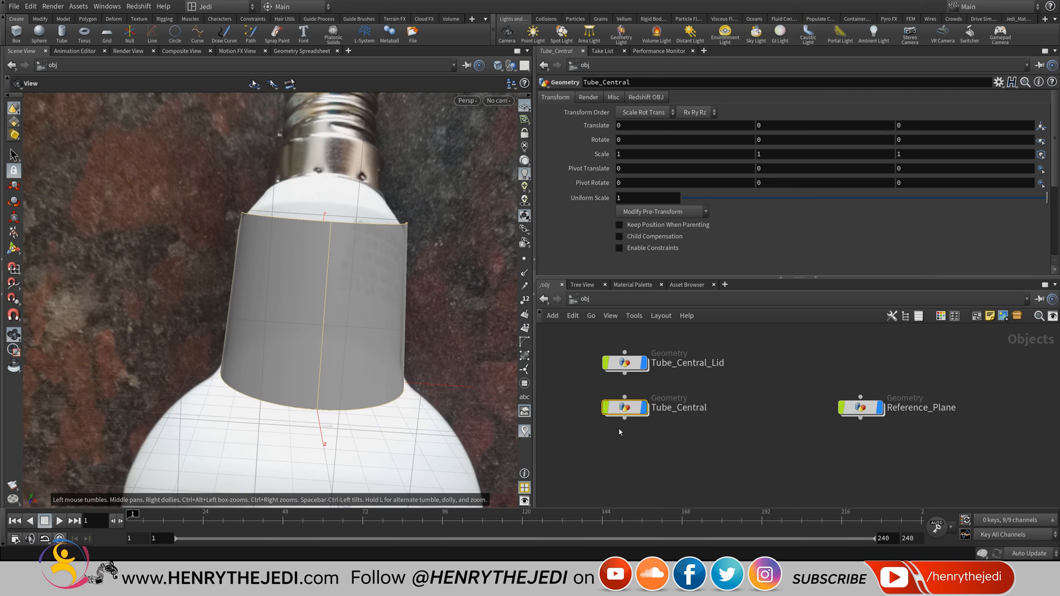
mouse_move(631, 412)
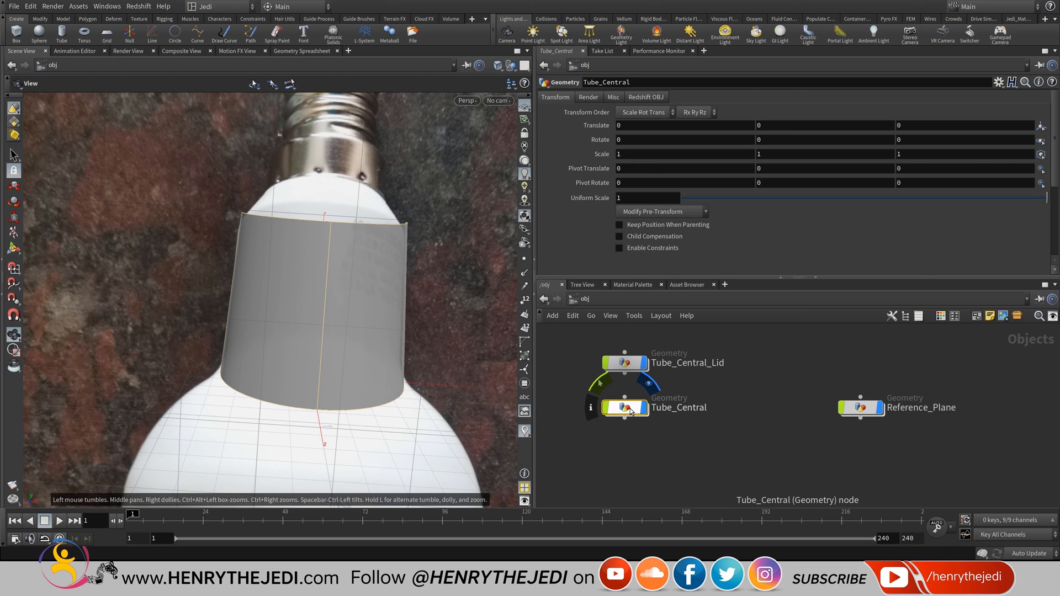
double_click(631, 411)
mouse_move(665, 430)
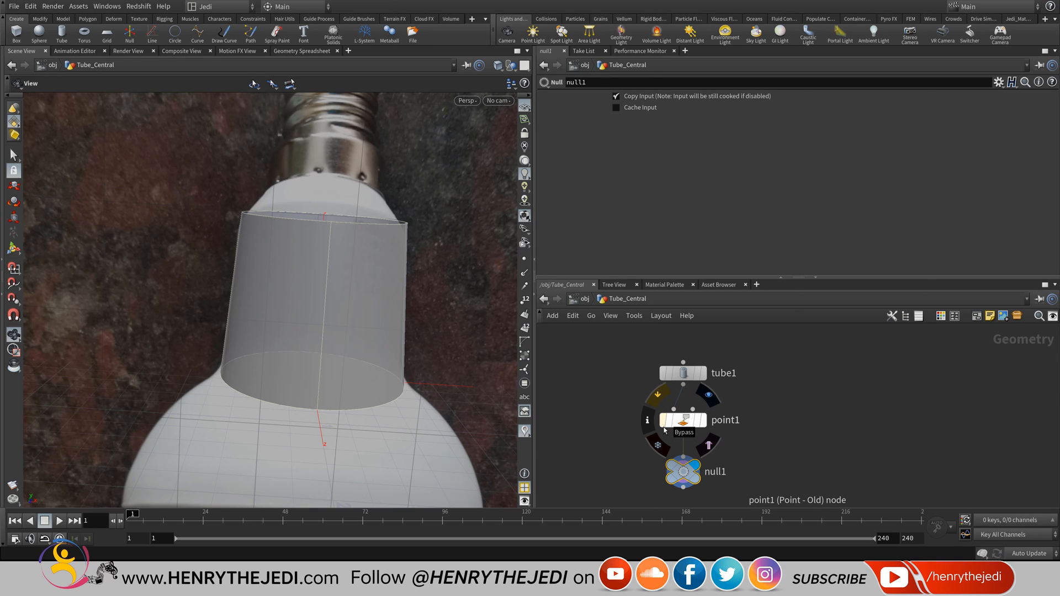
Rename the Null node as OUT_Tube_Central and save the scene.
double_click(717, 471)
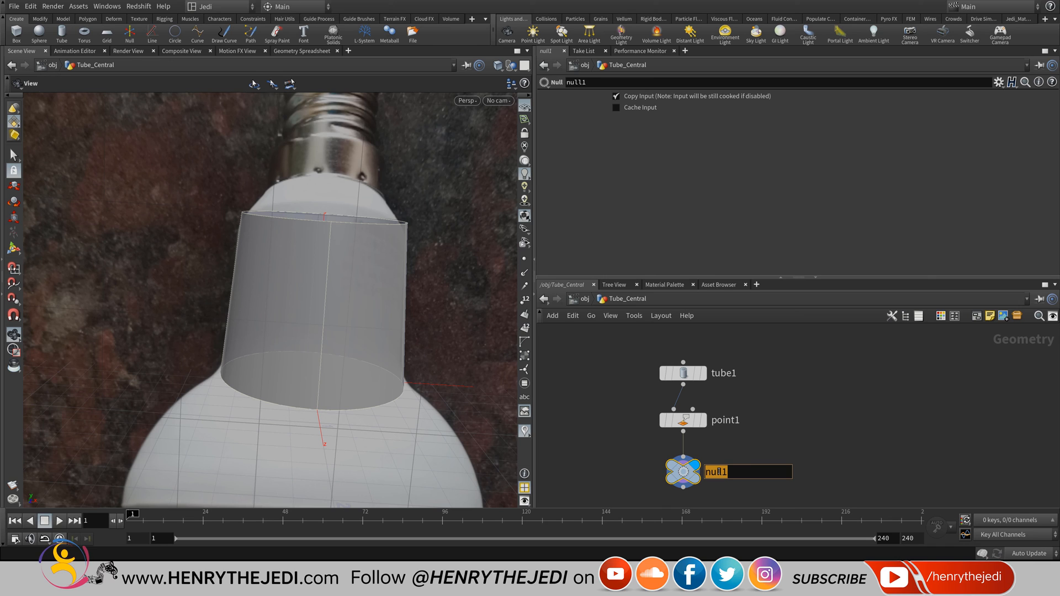
text(OUT)
text(_Tube_Central)
key(Return)
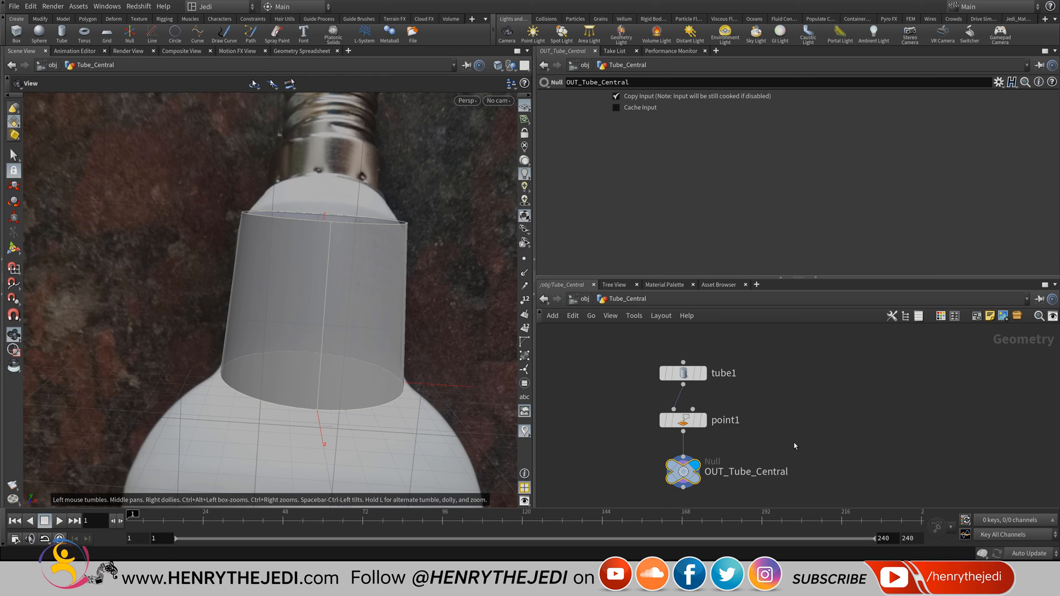
key(ctrl+s)
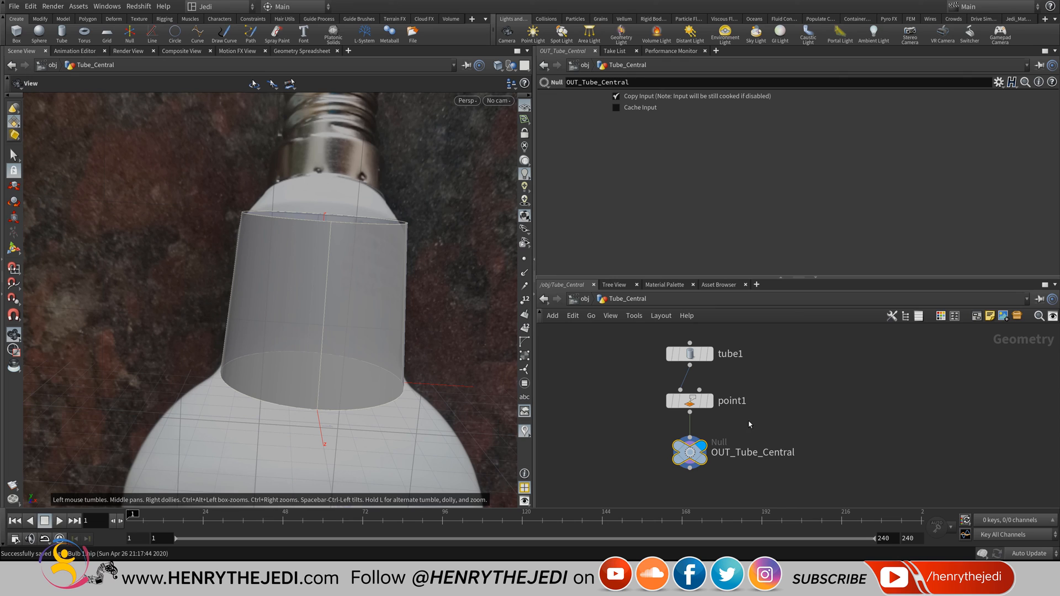
Insert a UV Quick Shade node between point1 and OUT_Tube_Central.
click(690, 413)
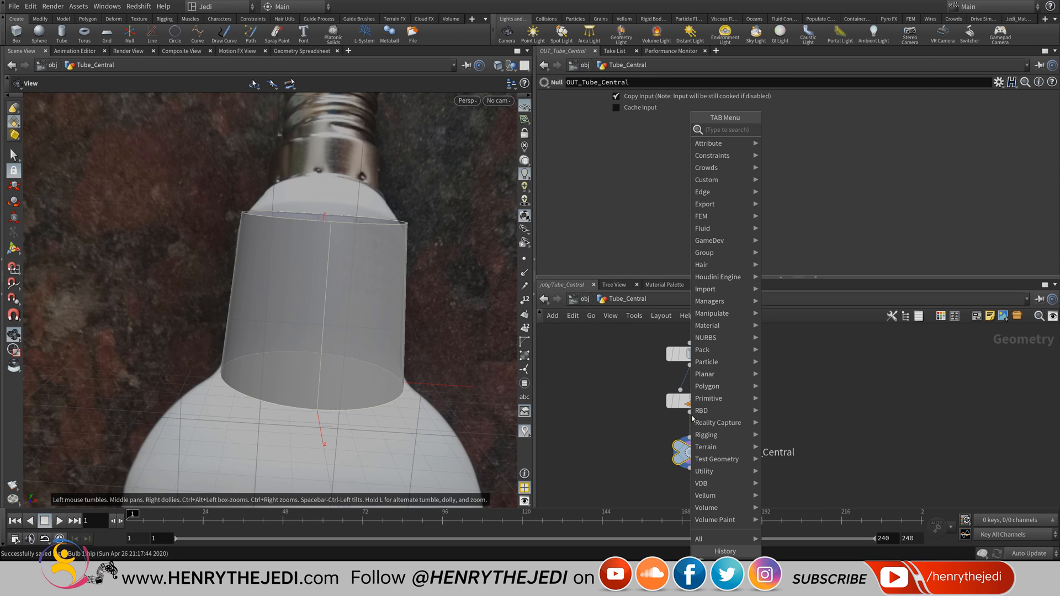
mouse_move(743, 308)
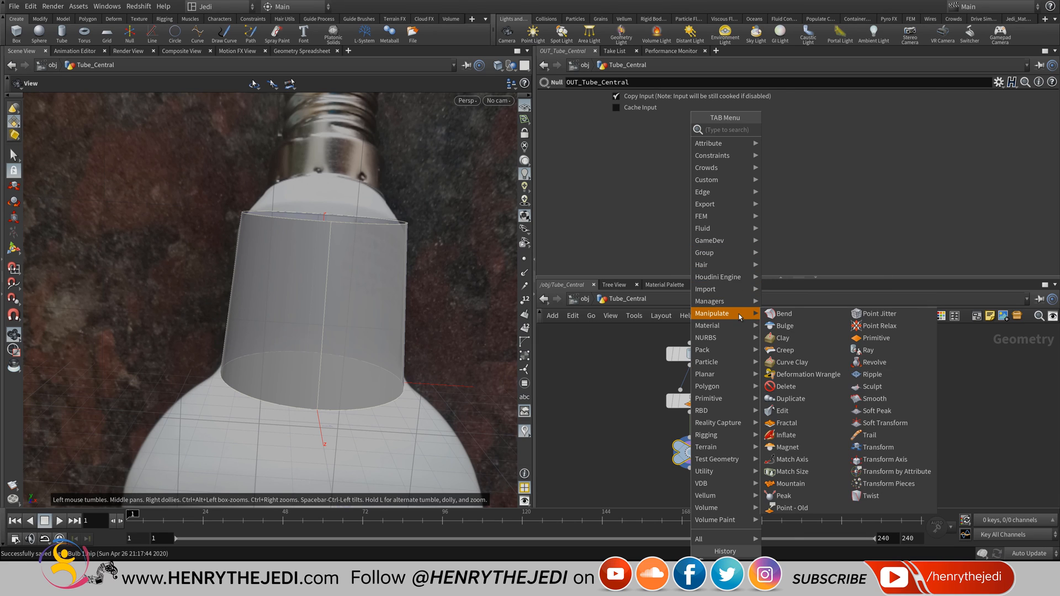
mouse_move(737, 326)
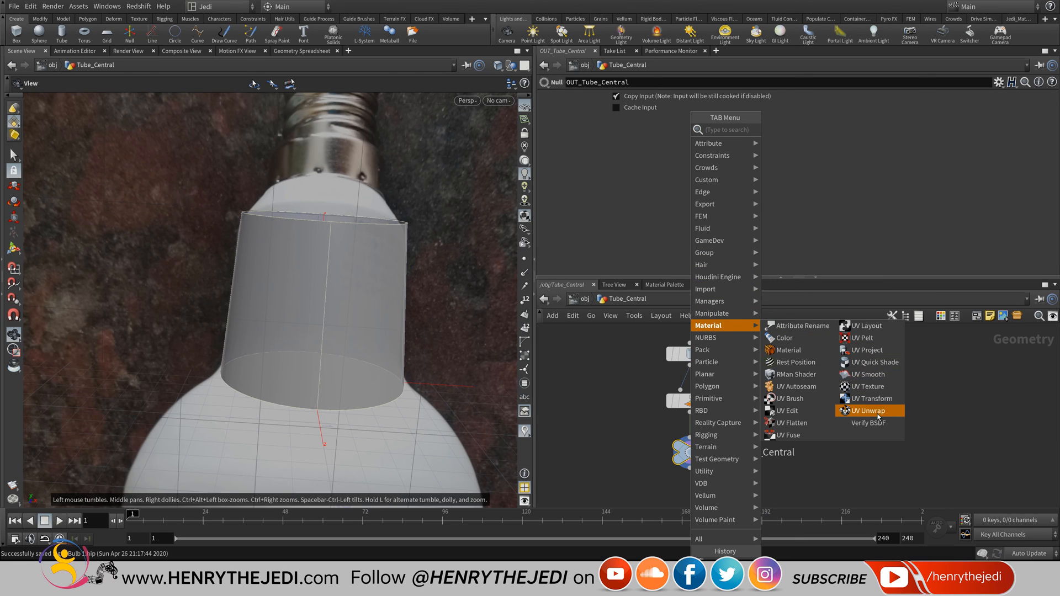
click(872, 362)
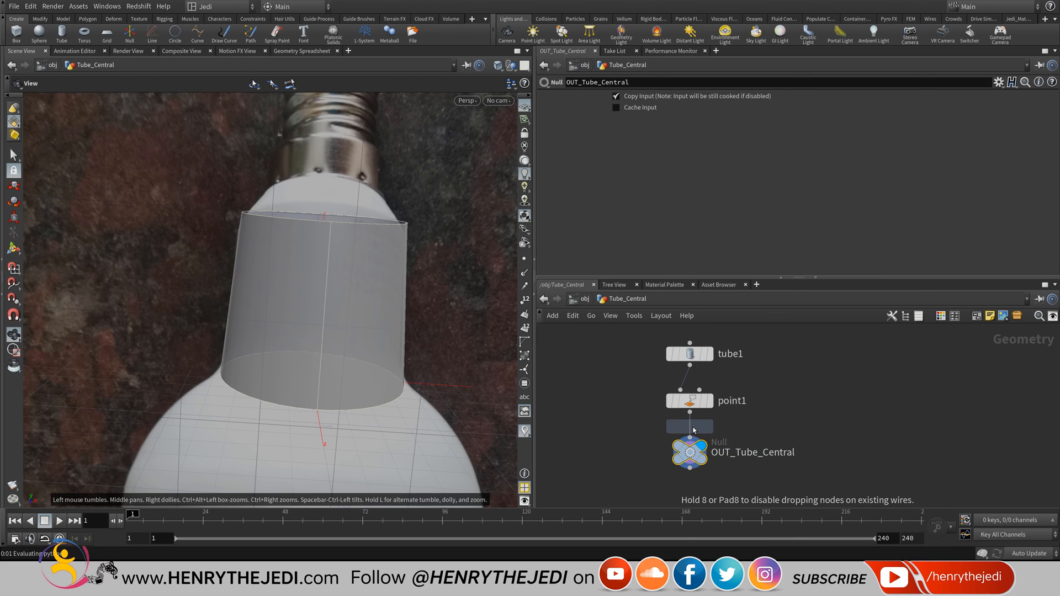
click(723, 449)
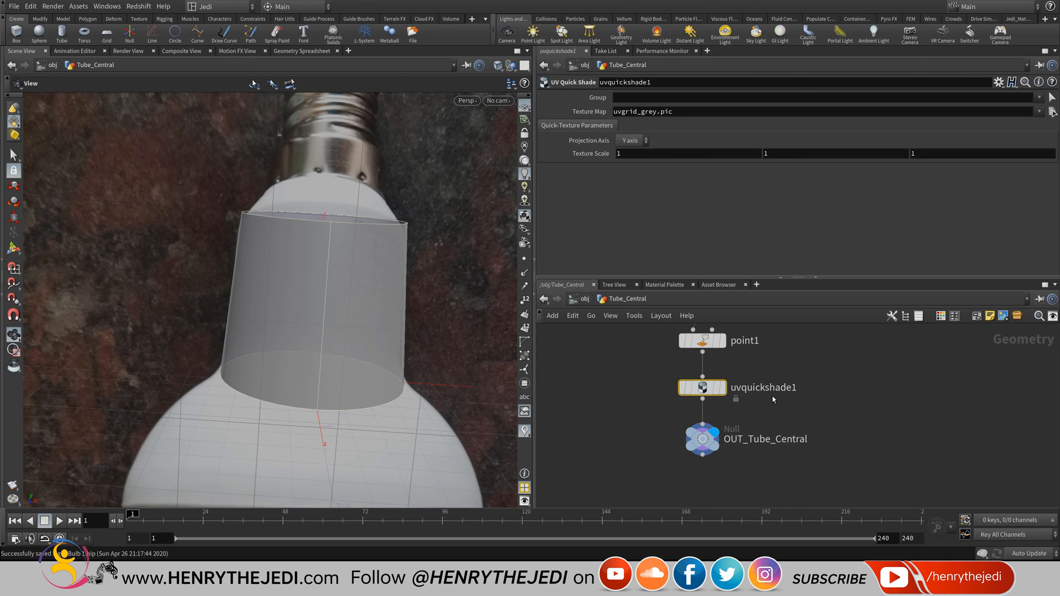
key(Tab)
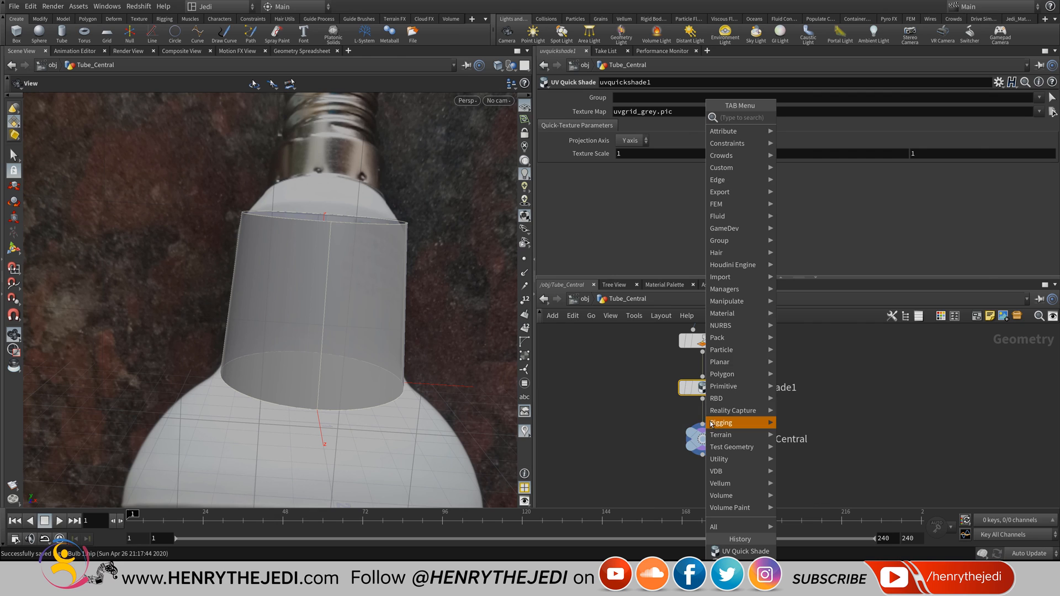
mouse_move(757, 367)
click(631, 429)
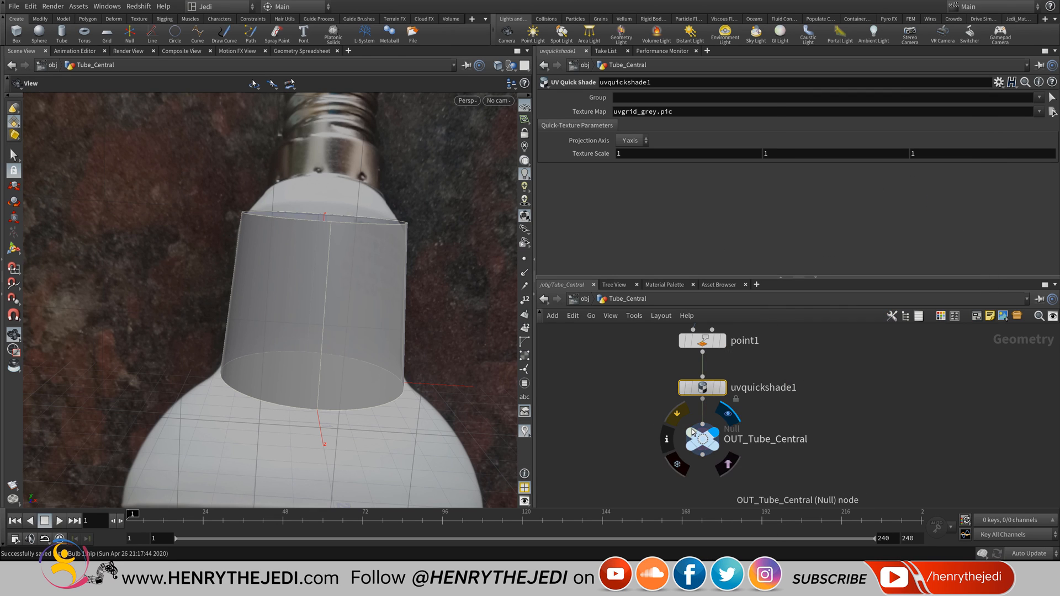
Launch 3ds Max 2019 while keeping the light bulb scene open.
scroll(688, 432, up, 1)
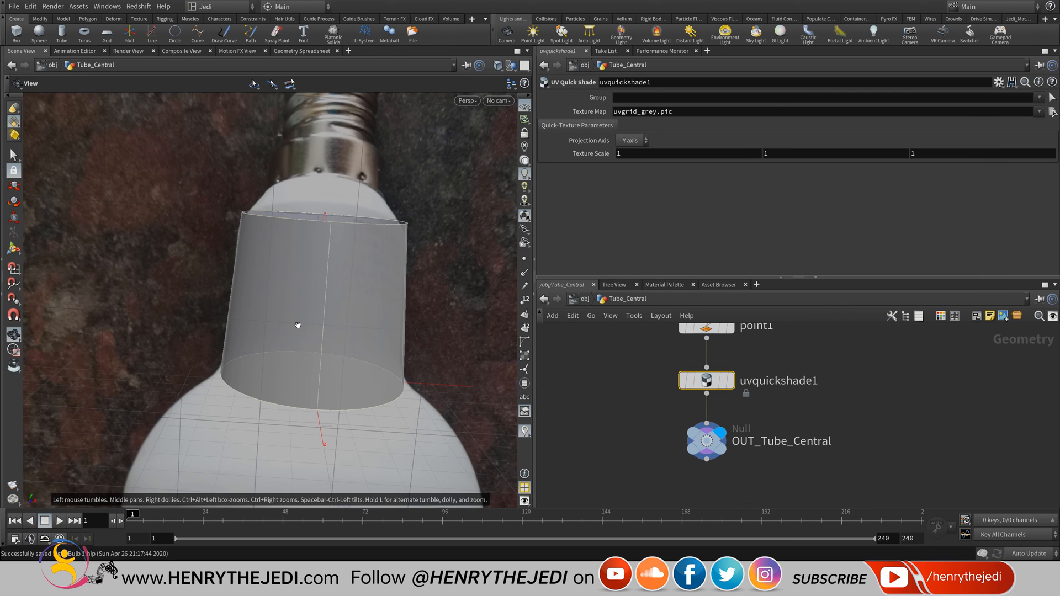
click(13, 579)
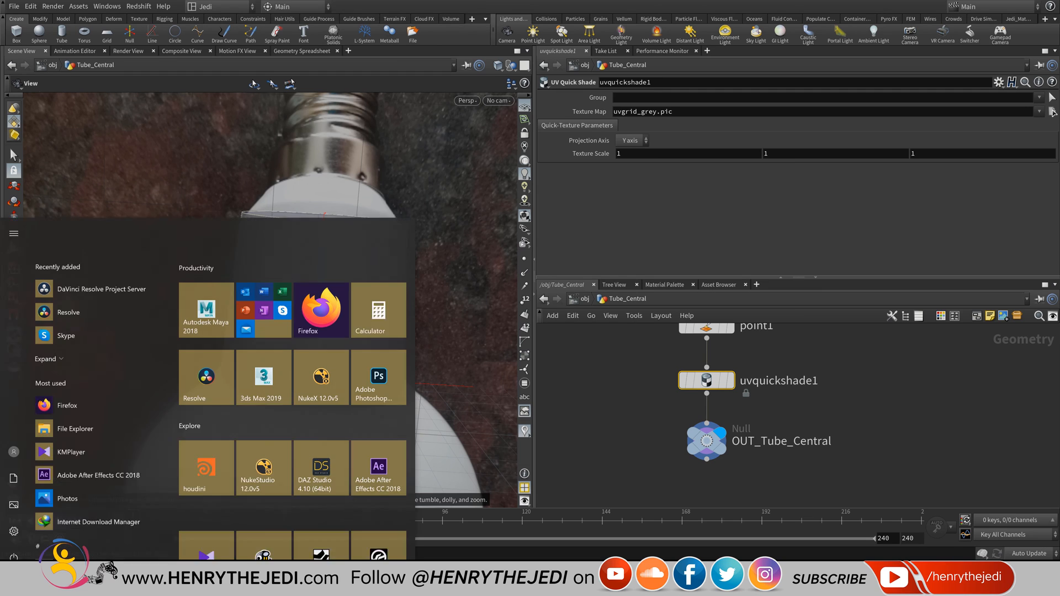
click(263, 322)
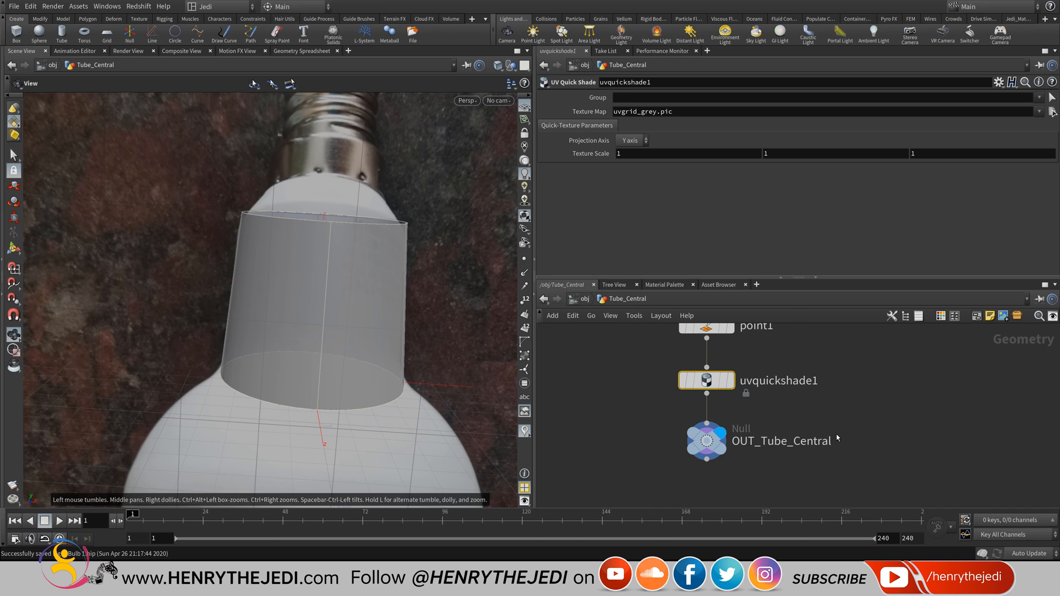
Display the geometry of tube1 for comparison and switch the display back to OUT_Tube_Central.
middle_drag(838, 430, 819, 504)
click(713, 343)
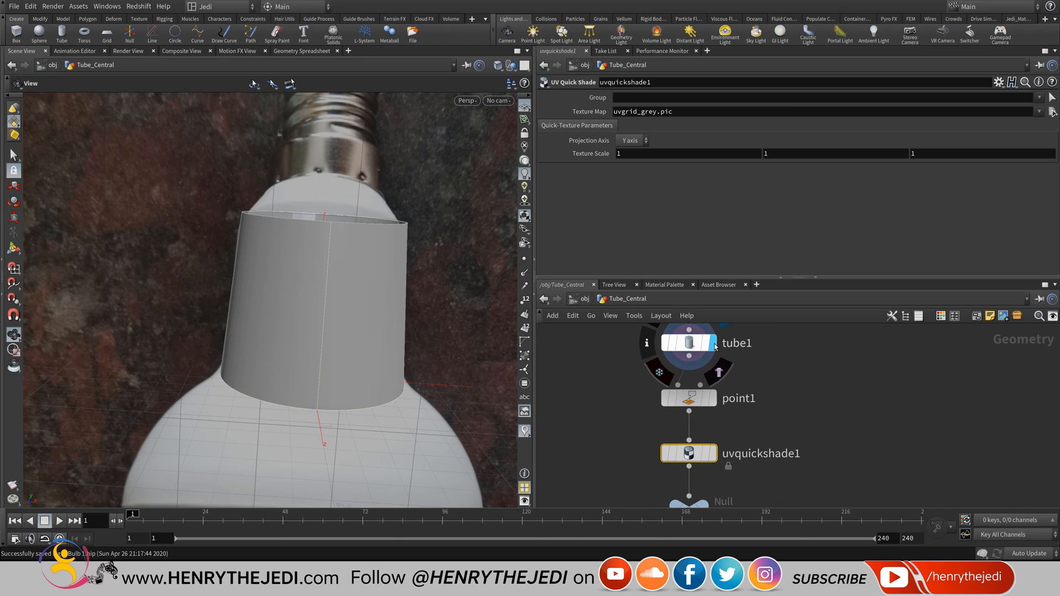
middle_drag(819, 442, 818, 374)
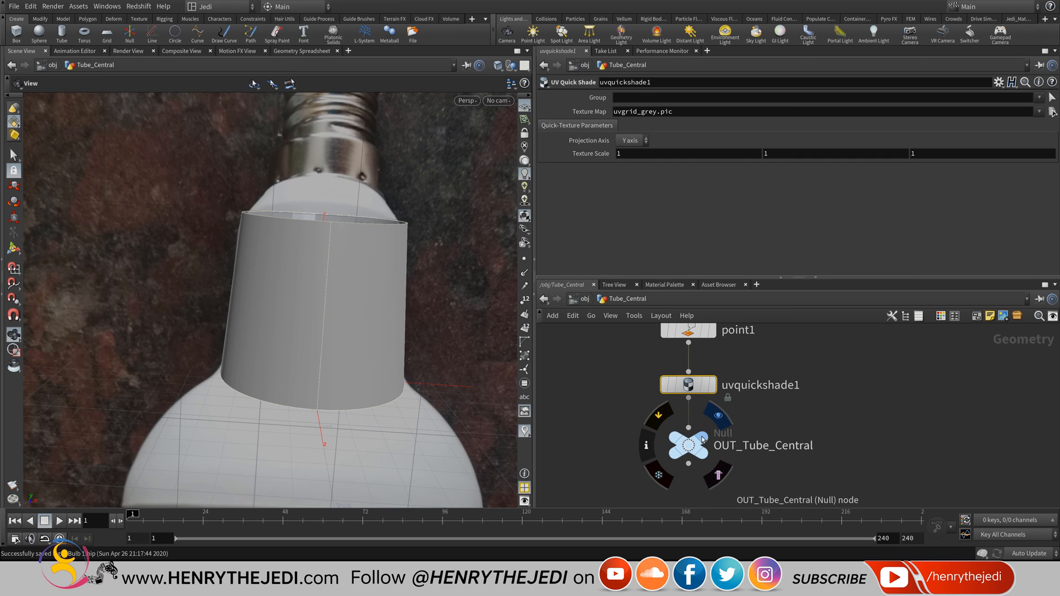
click(702, 437)
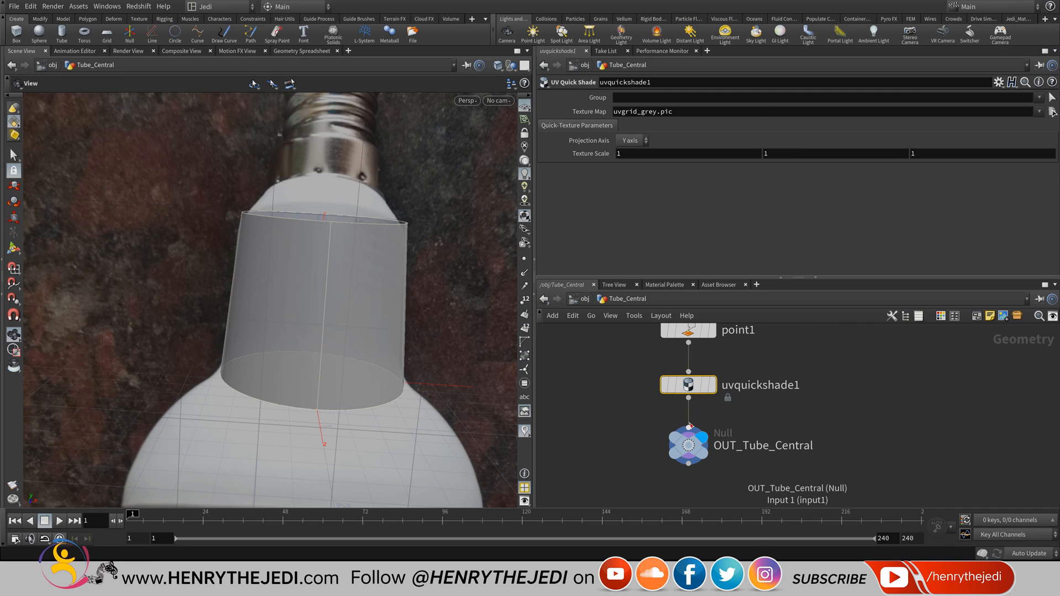
Insert a UV Unwrap node between uvquickshade1 and OUT_Tube_Central.
key(Tab)
mouse_move(712, 313)
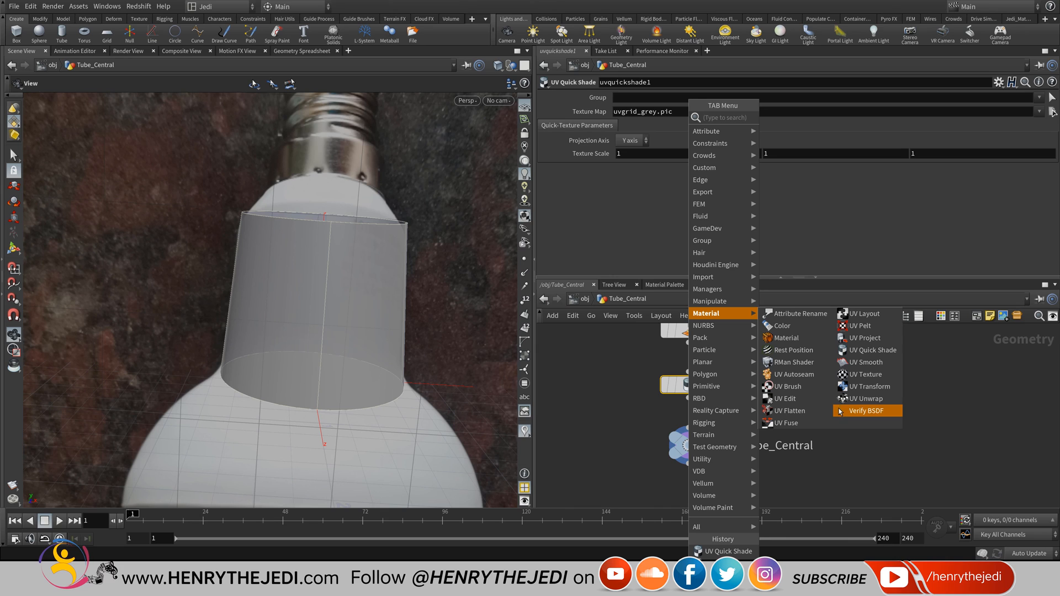
click(853, 398)
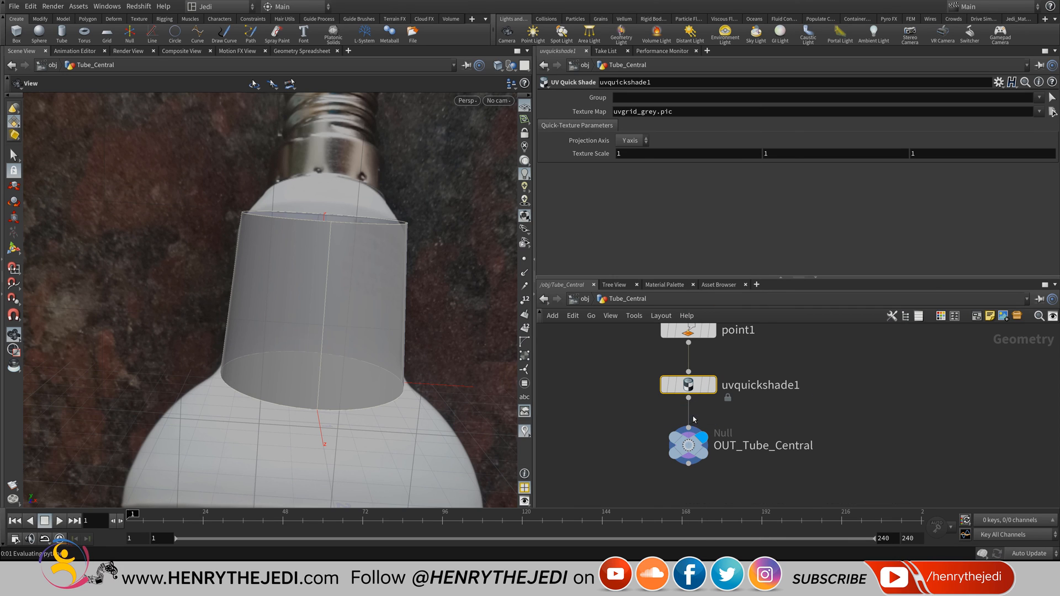
click(694, 420)
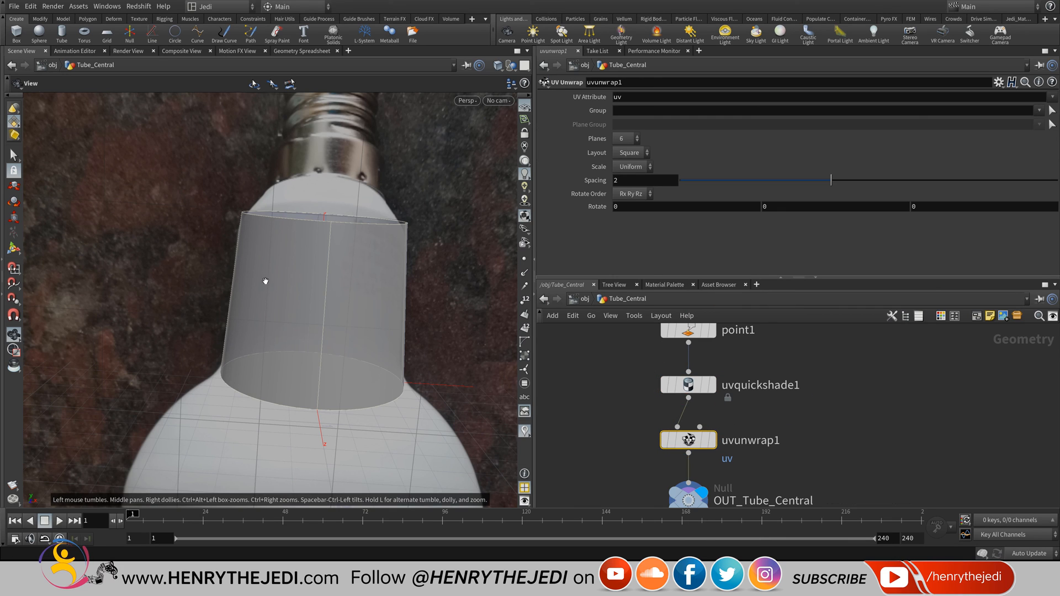
middle_drag(829, 479, 838, 425)
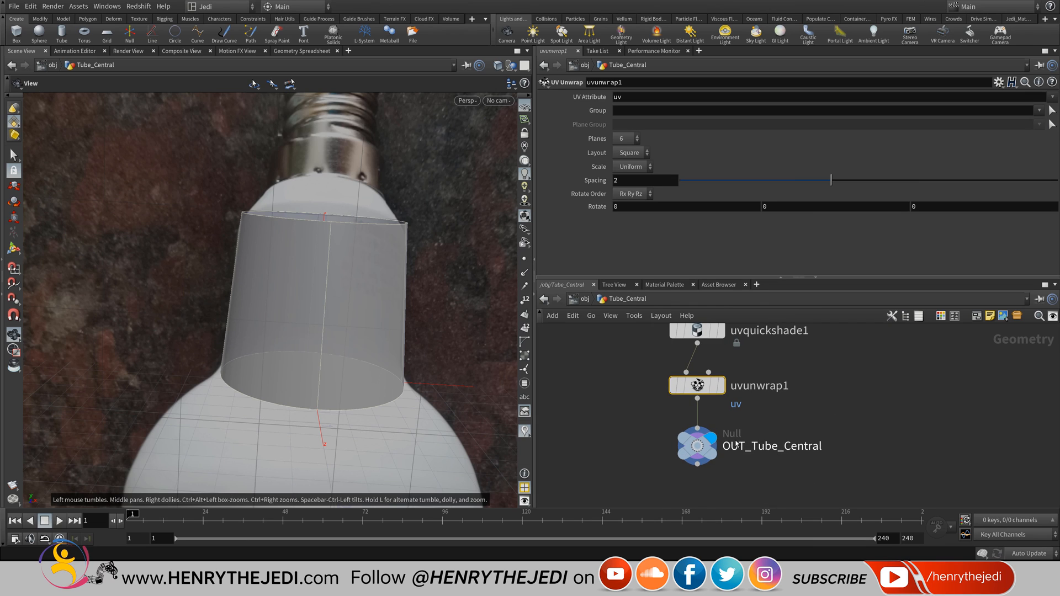
Insert a Convert node between uvunwrap1 and OUT_Tube_Central.
middle_drag(769, 380, 774, 339)
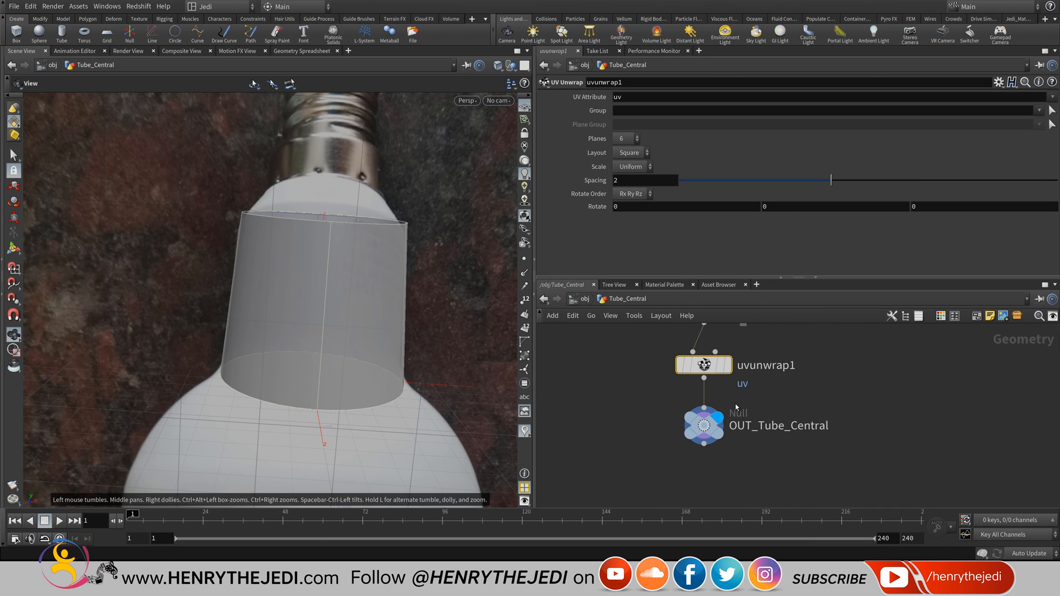
middle_drag(735, 406, 737, 433)
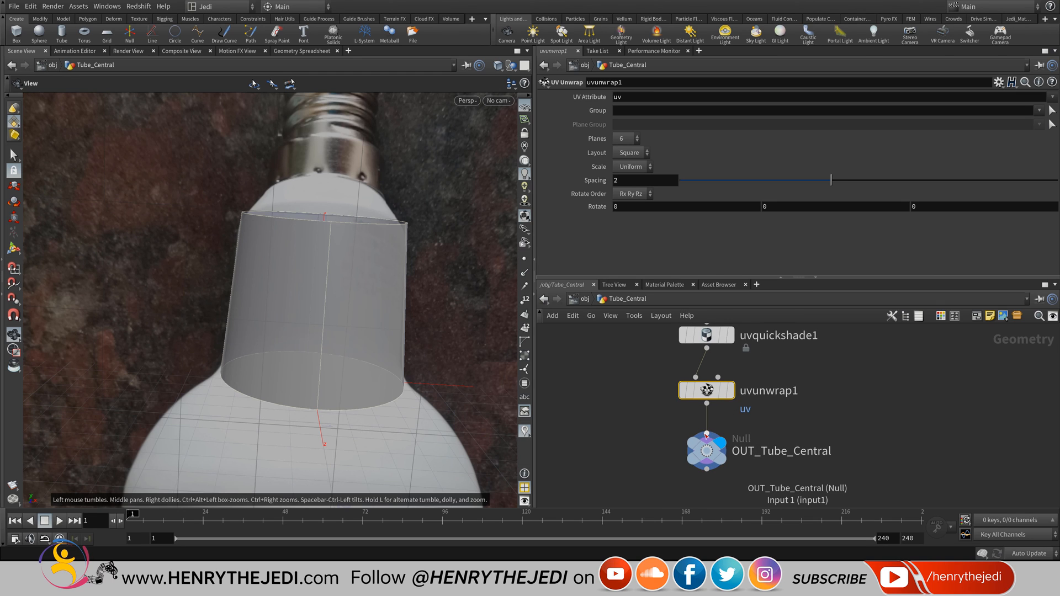
key(Tab)
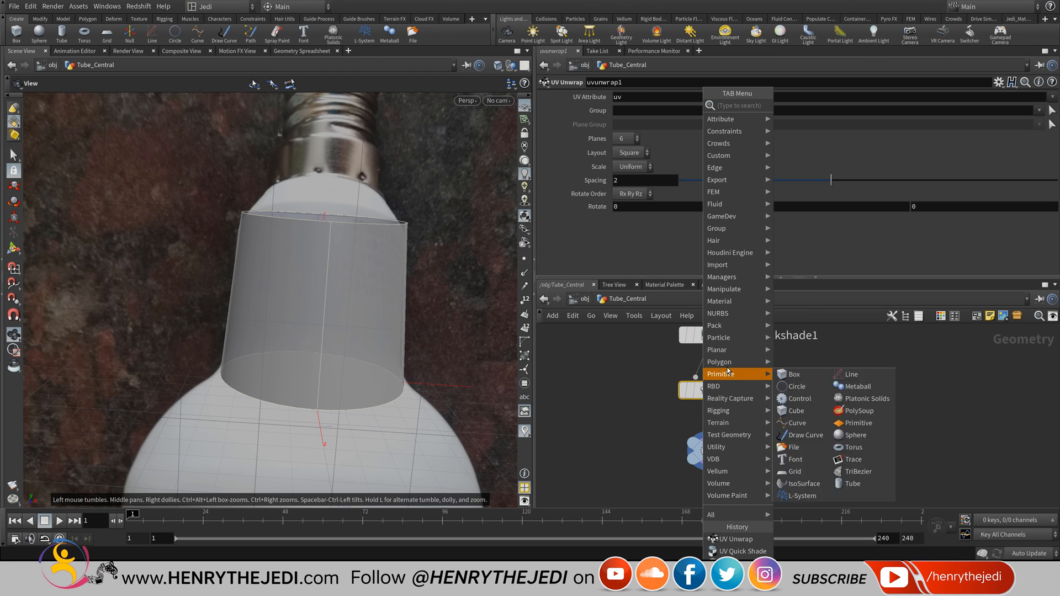
mouse_move(727, 447)
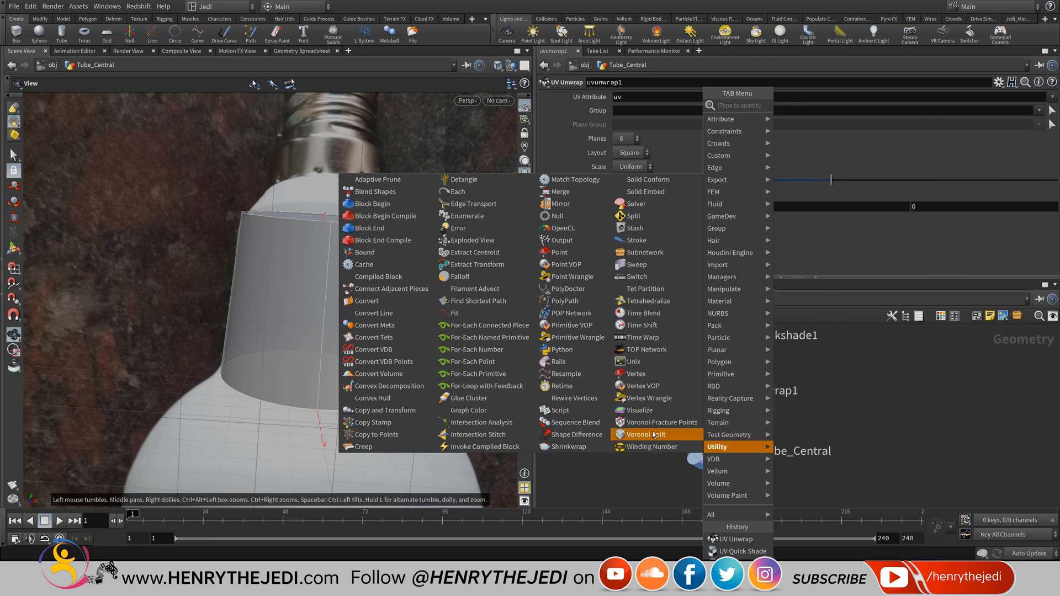
click(390, 303)
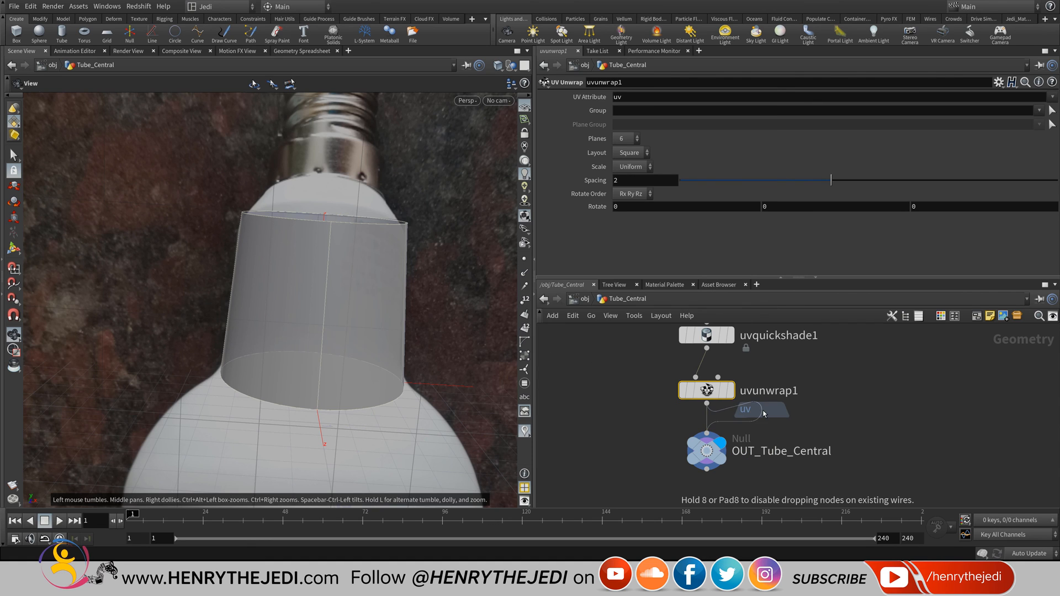
click(703, 430)
middle_drag(796, 425, 815, 433)
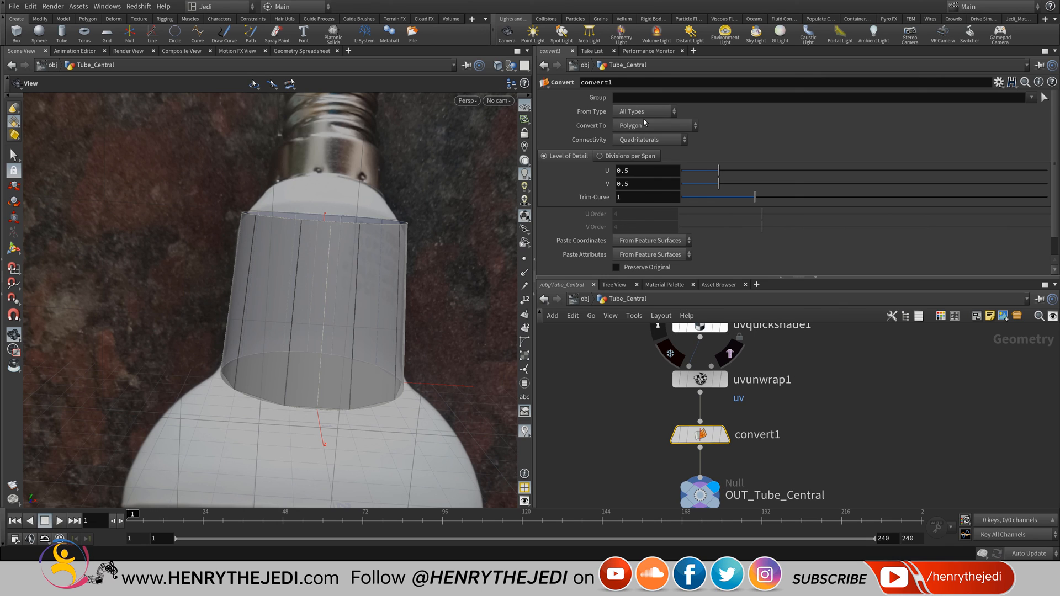
Review the From Type and Convert To options of the Convert node.
click(624, 112)
click(624, 112)
click(642, 131)
click(642, 131)
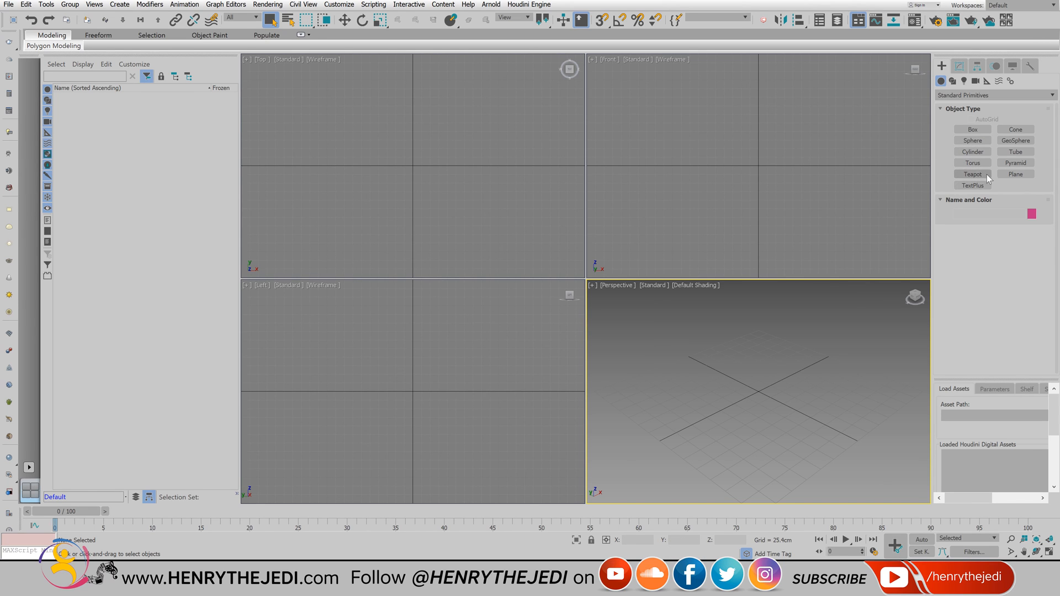
In 3ds Max, create a tube with radii of about 84 and 176 cm and a height of about 226 cm, showing edged faces.
click(1011, 152)
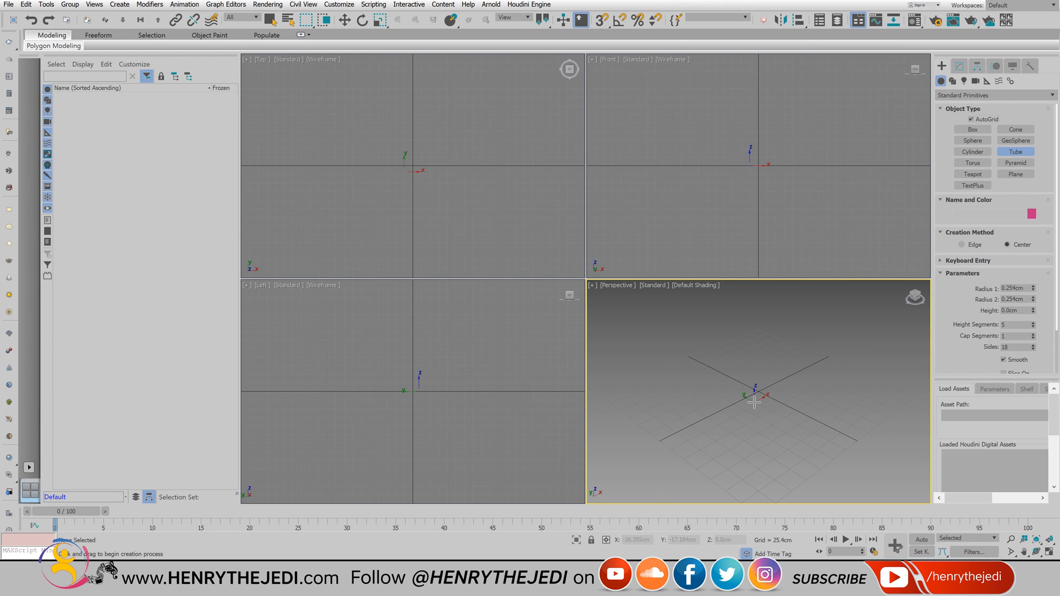
drag(734, 416, 793, 408)
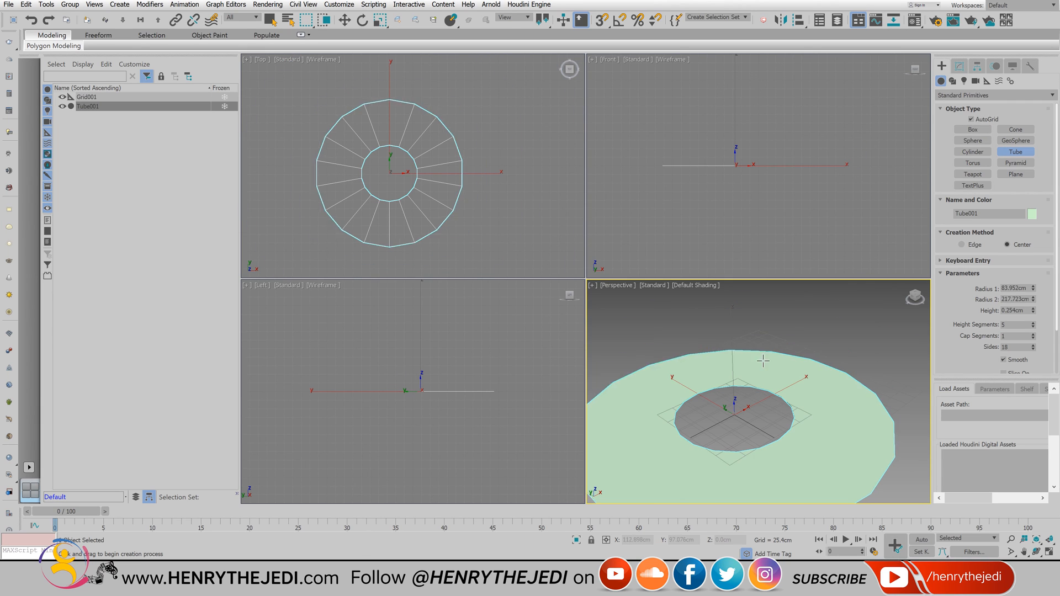
click(761, 360)
click(768, 225)
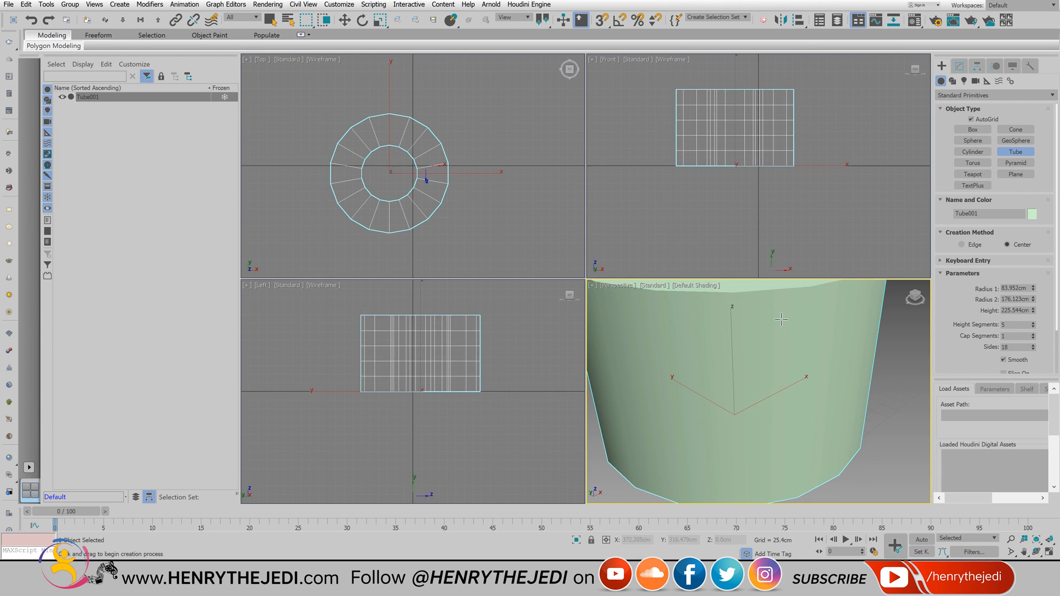
middle_drag(790, 349, 793, 371)
key(F4)
key(z)
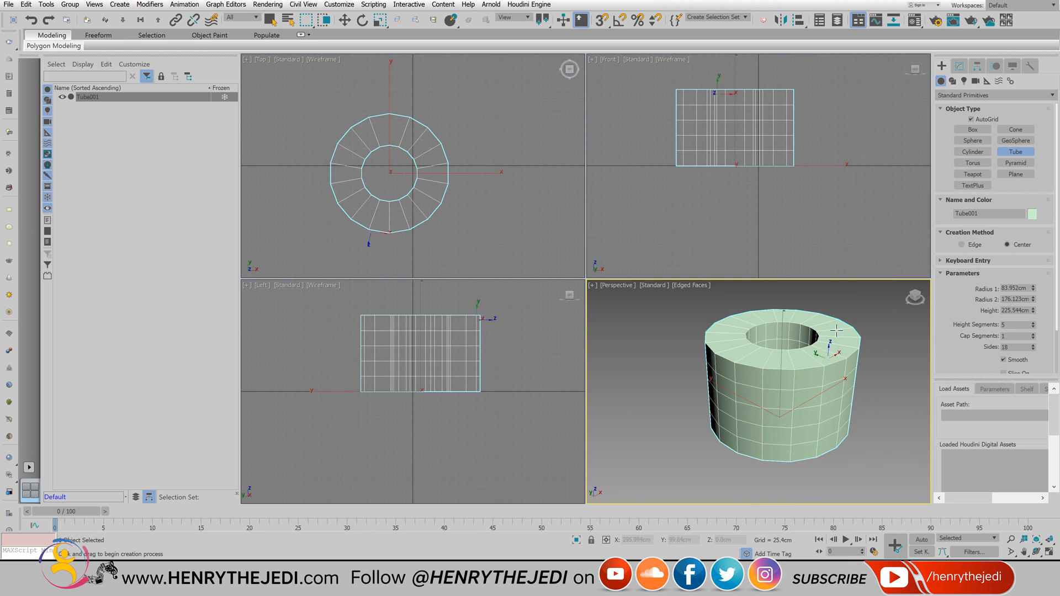
Convert the tube to an Editable Poly and enter its Vertex sub-object level.
click(958, 66)
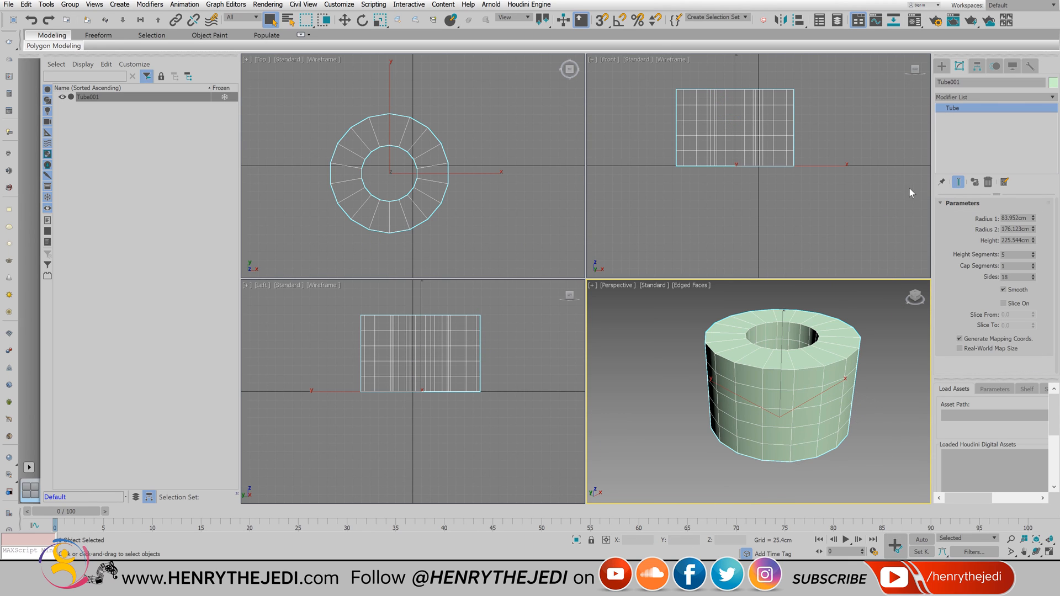
right_click(764, 346)
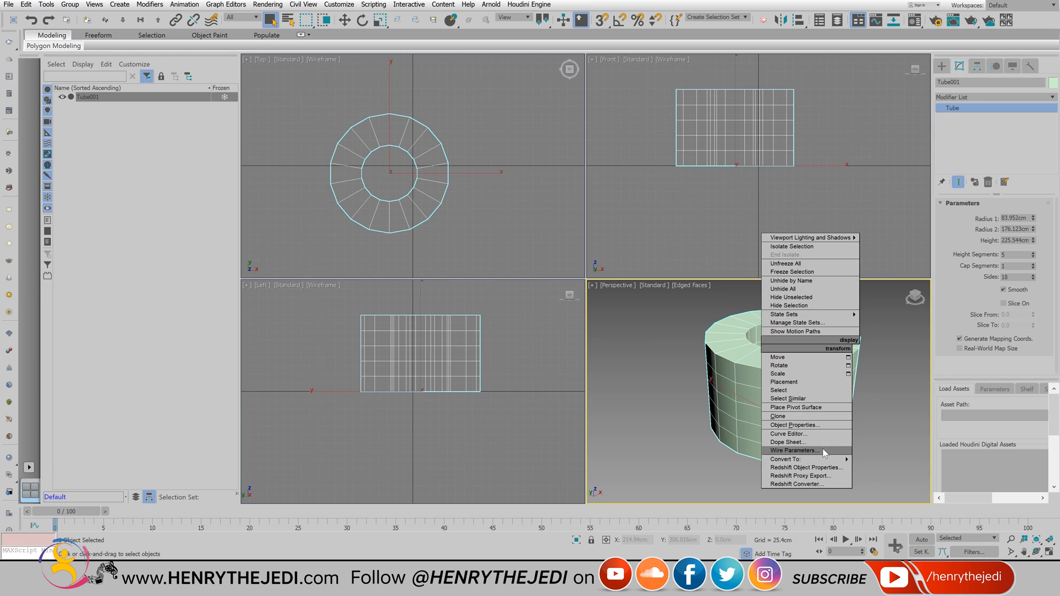
mouse_move(828, 459)
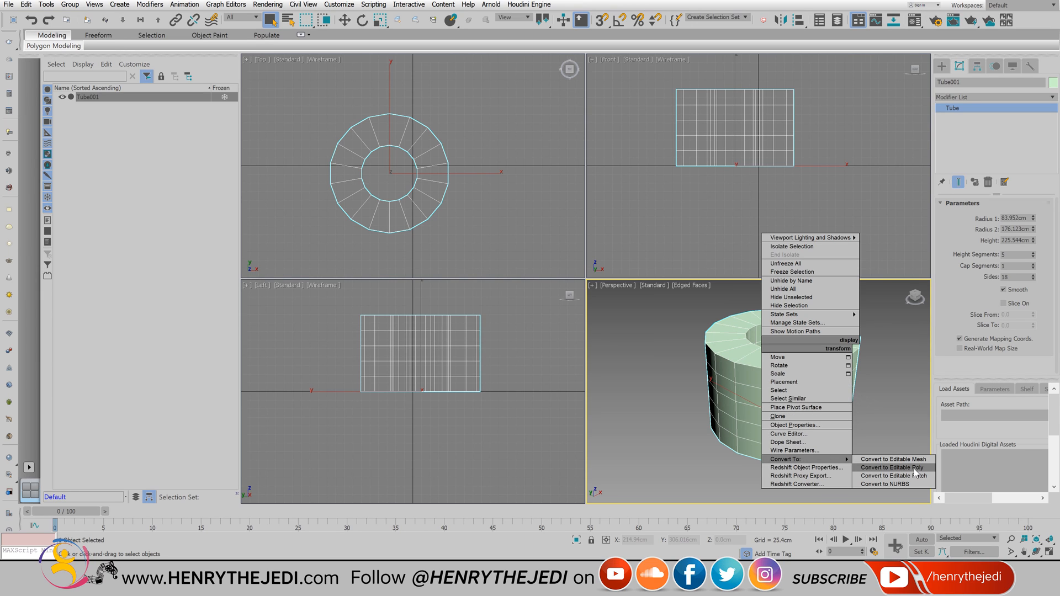
click(905, 468)
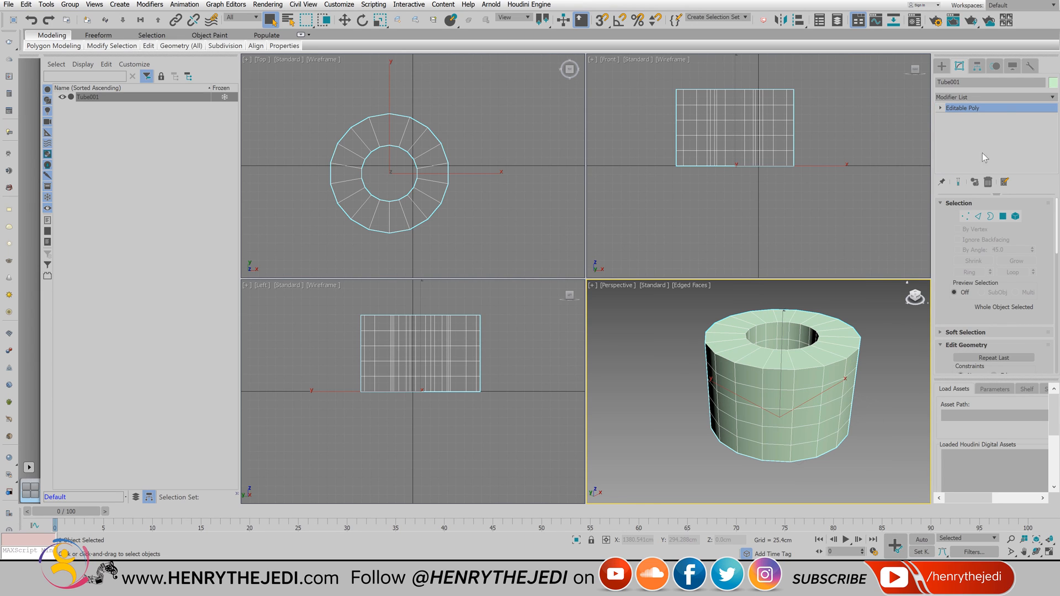
click(940, 107)
click(957, 117)
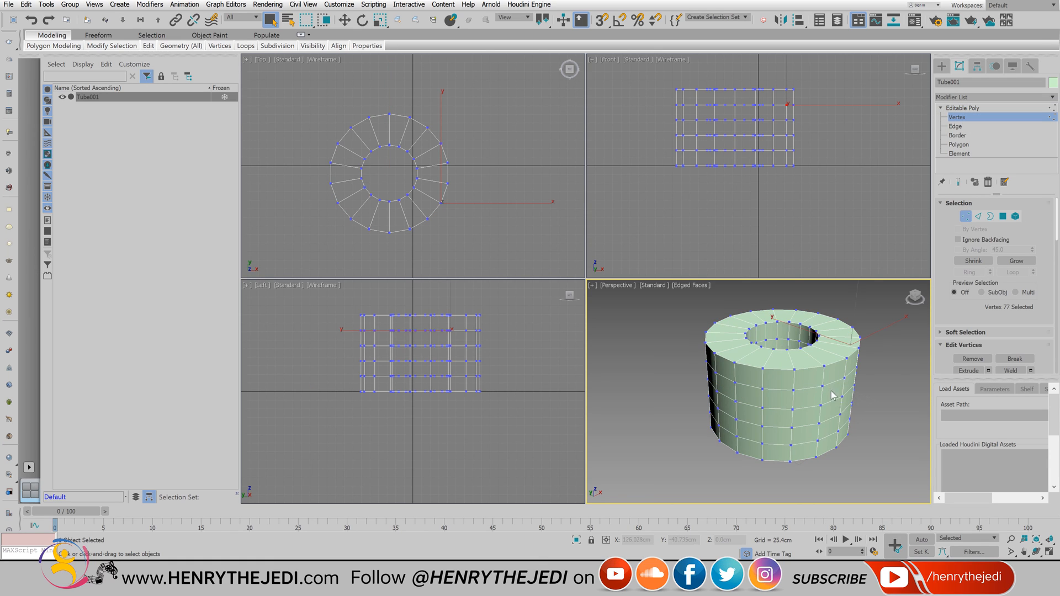
Close 3ds Max without saving the scene and return to Houdini.
click(1042, 1)
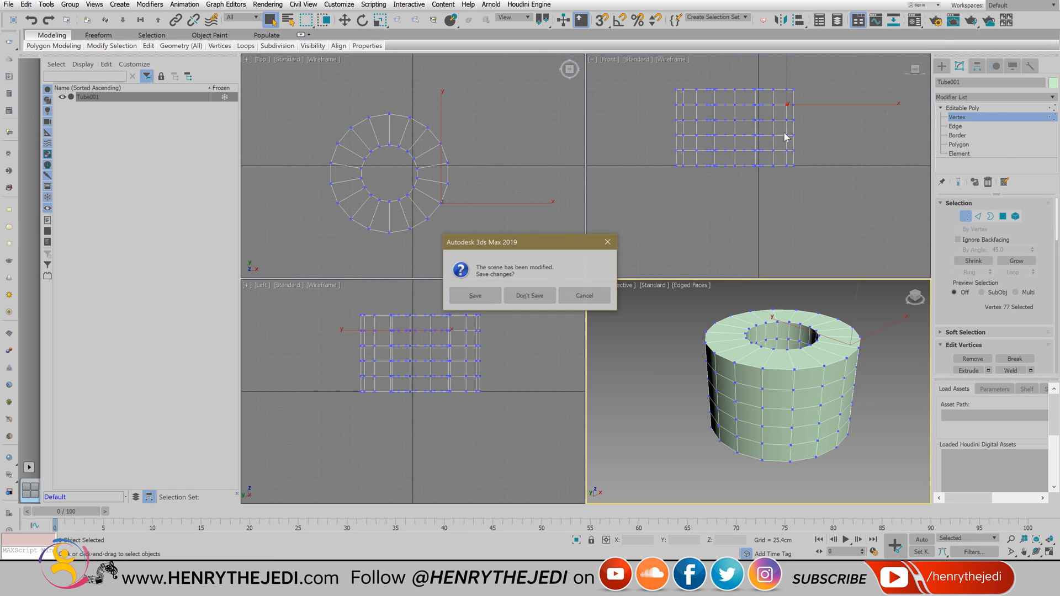
click(544, 291)
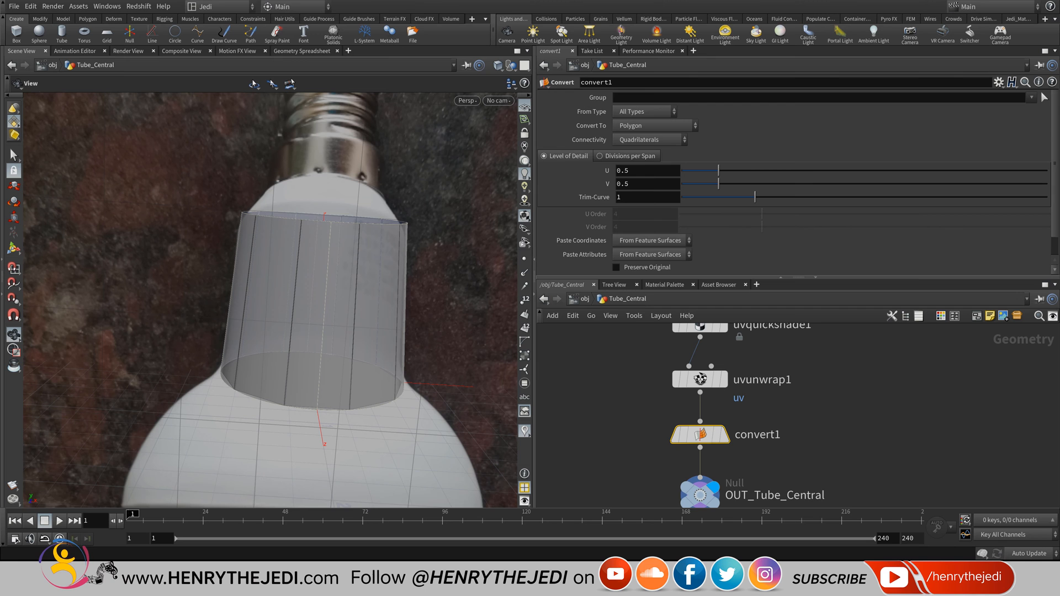
Set Paste Attributes of the convert1 node to From Base Surface.
middle_drag(851, 374, 826, 469)
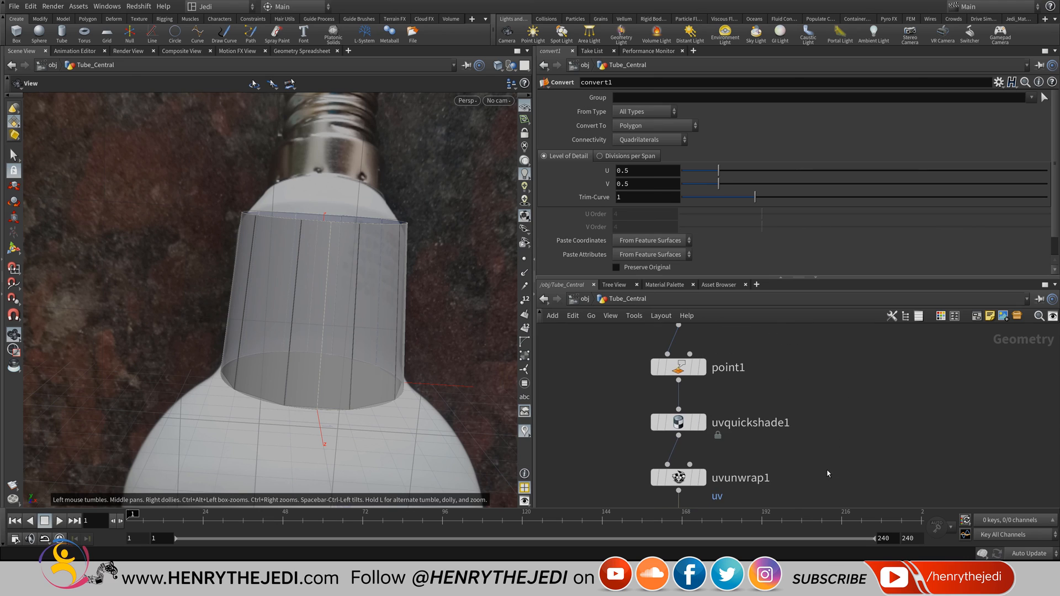
middle_drag(790, 346, 825, 354)
middle_drag(795, 427, 804, 393)
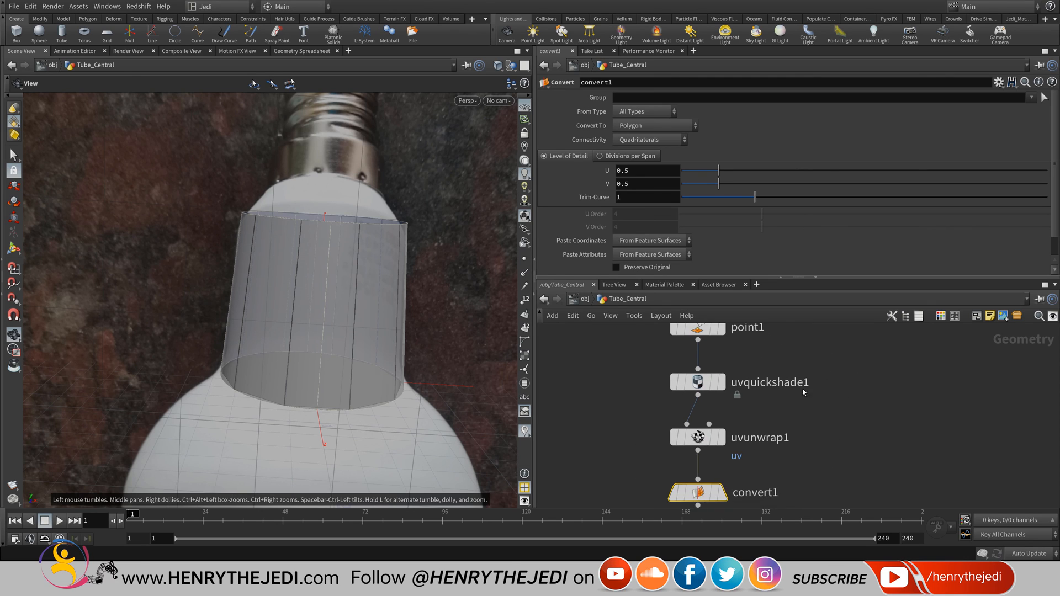
middle_drag(870, 439, 808, 433)
scroll(759, 441, down, 2)
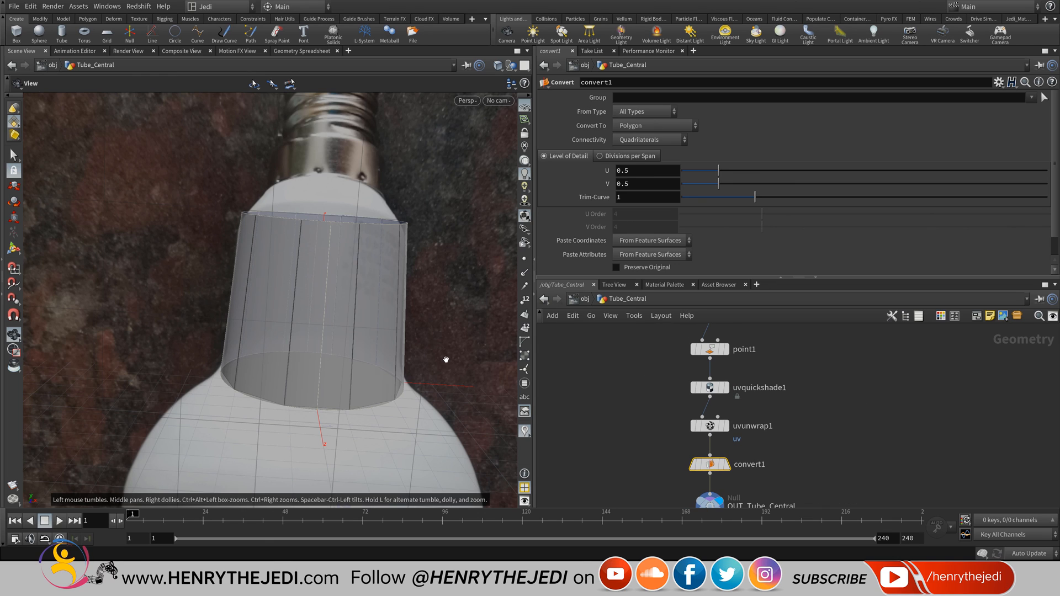
mouse_move(695, 350)
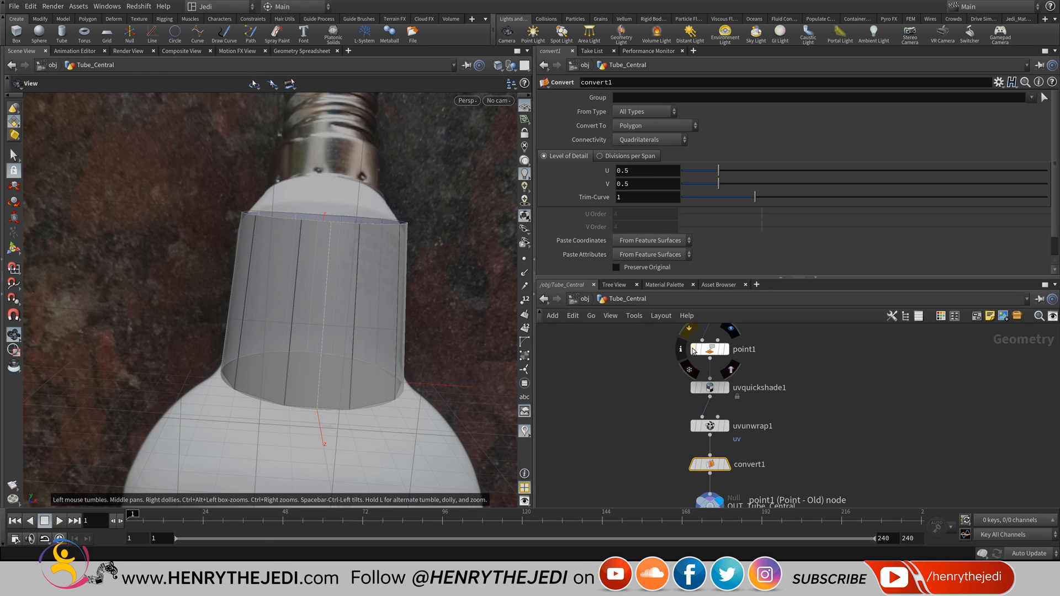
scroll(693, 351, up, 2)
scroll(694, 351, up, 1)
middle_drag(771, 345, 772, 401)
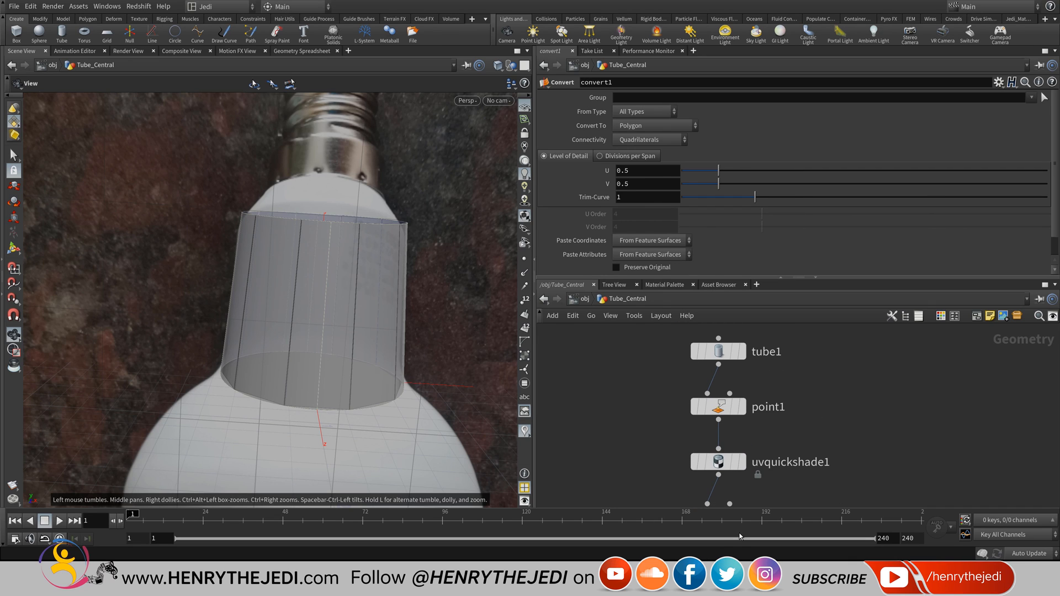
click(652, 254)
click(662, 268)
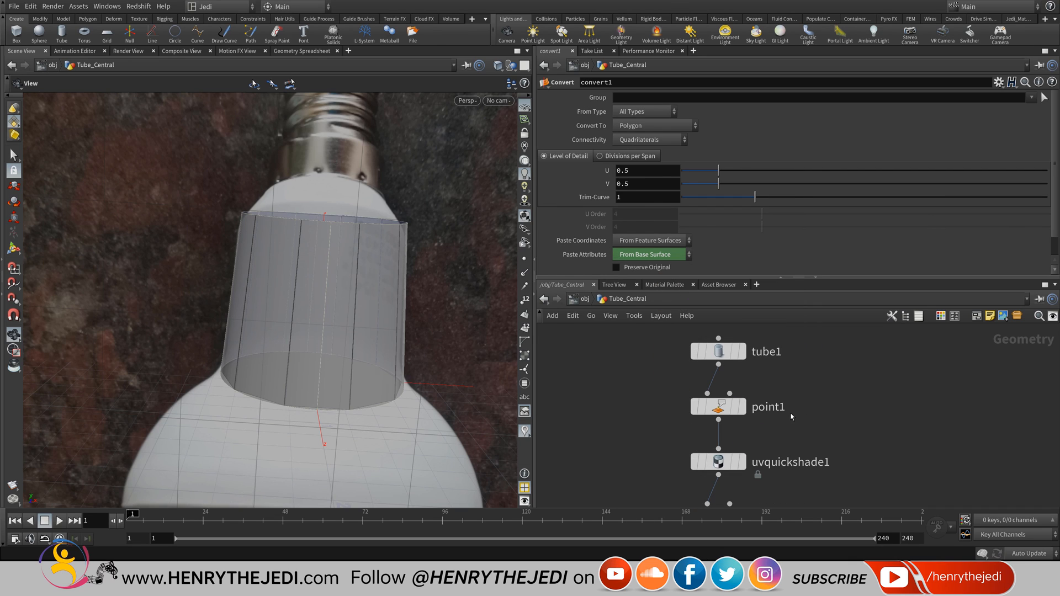
Toggle the bypass of the point1 node on and off to compare the tube with and without it.
mouse_move(718, 408)
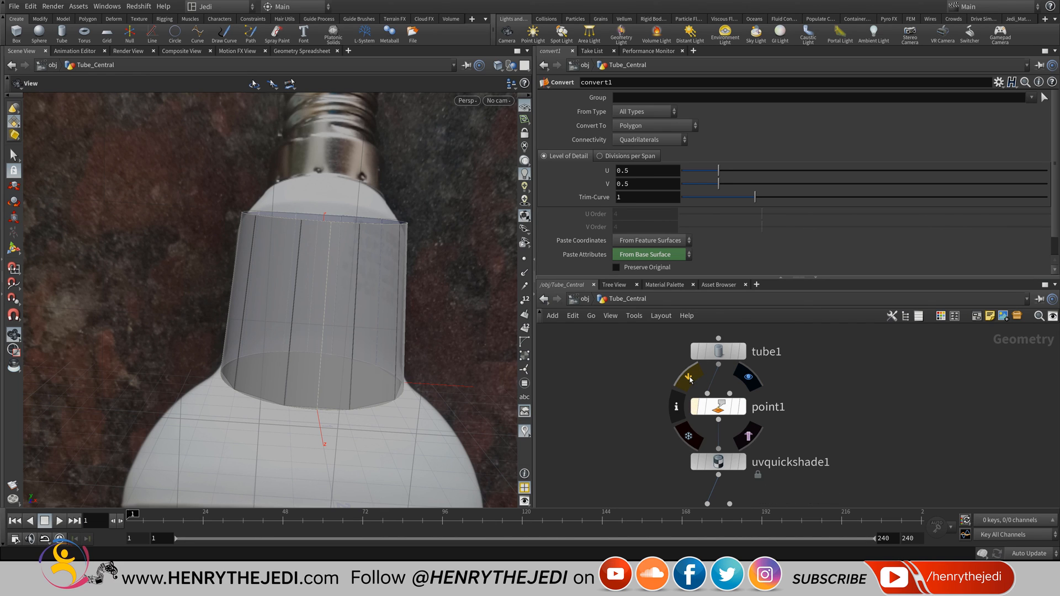
click(695, 408)
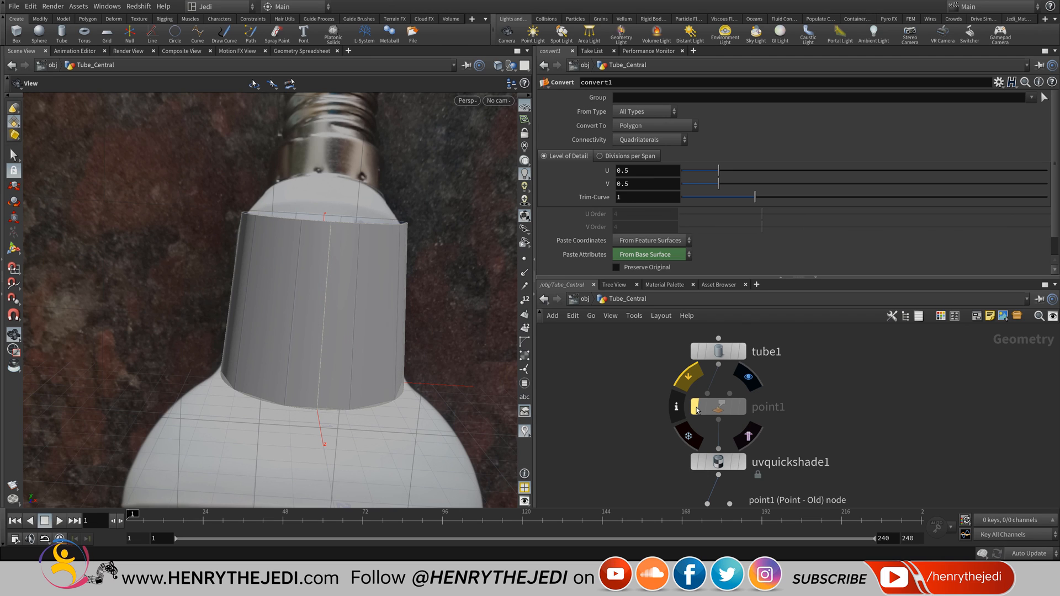
click(695, 407)
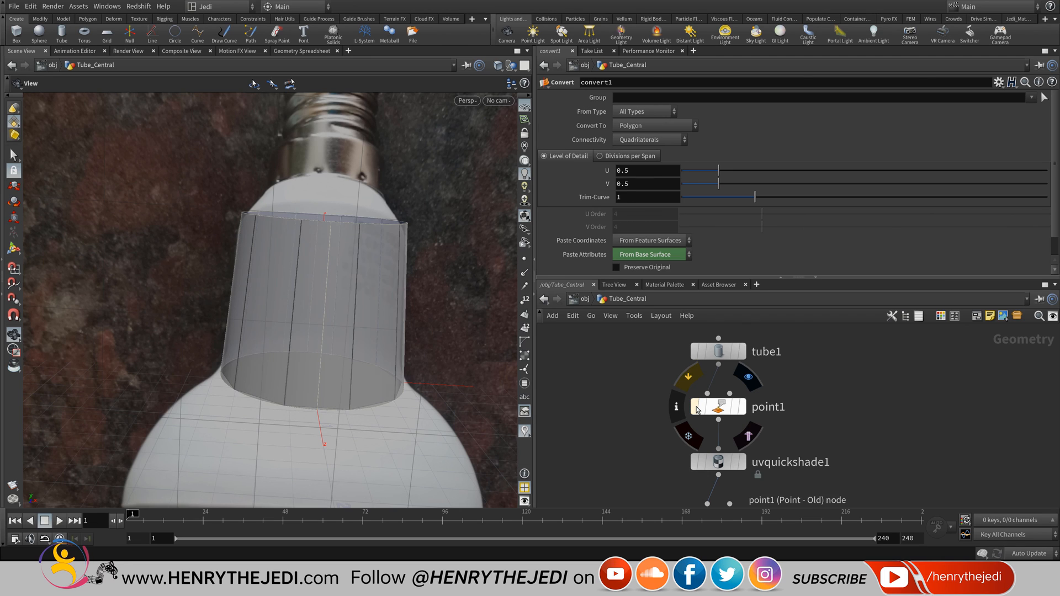
click(695, 407)
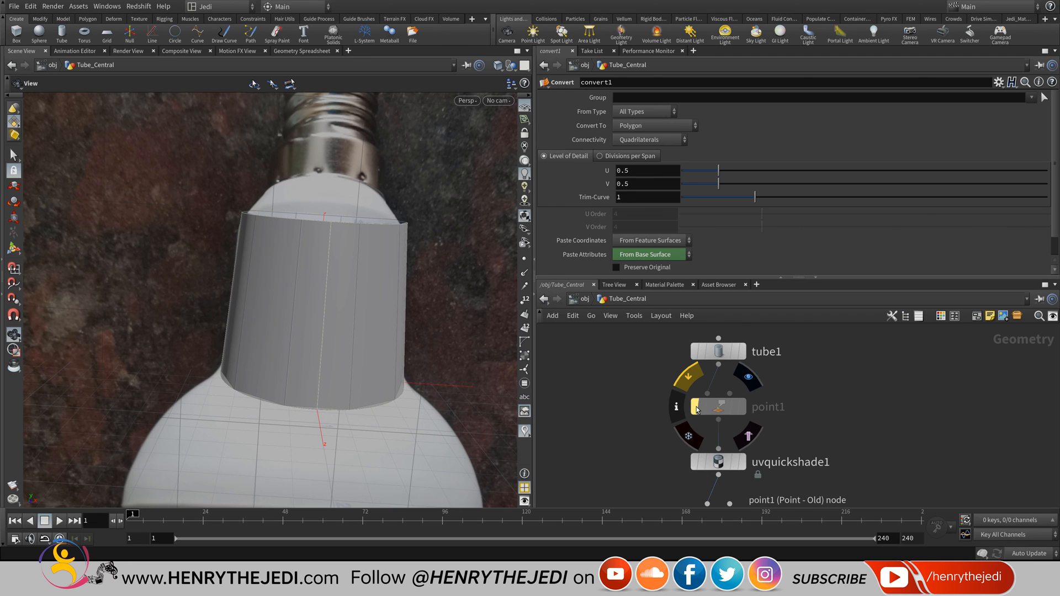
click(695, 407)
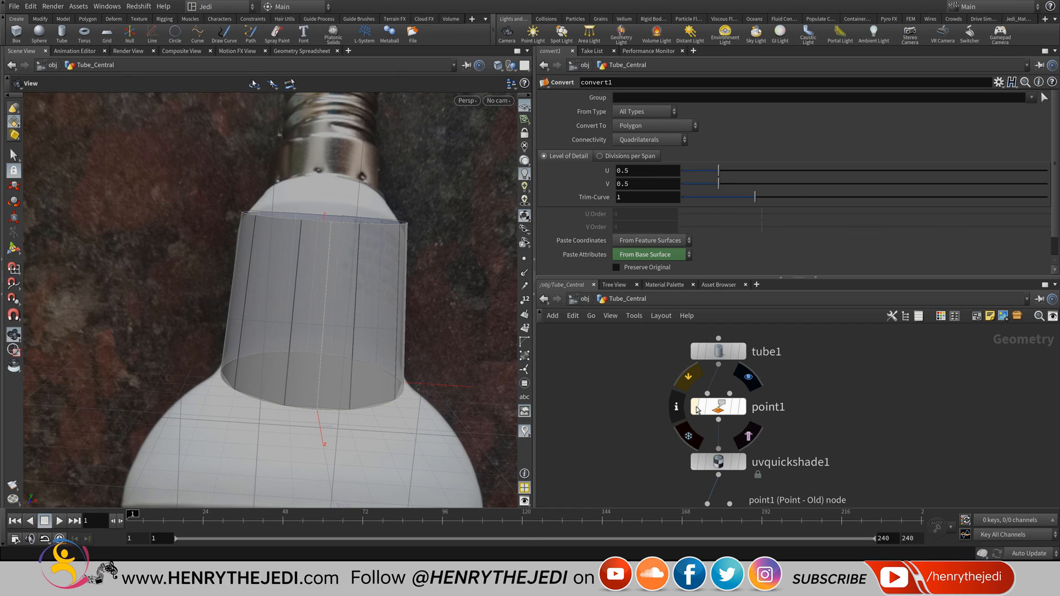
click(695, 407)
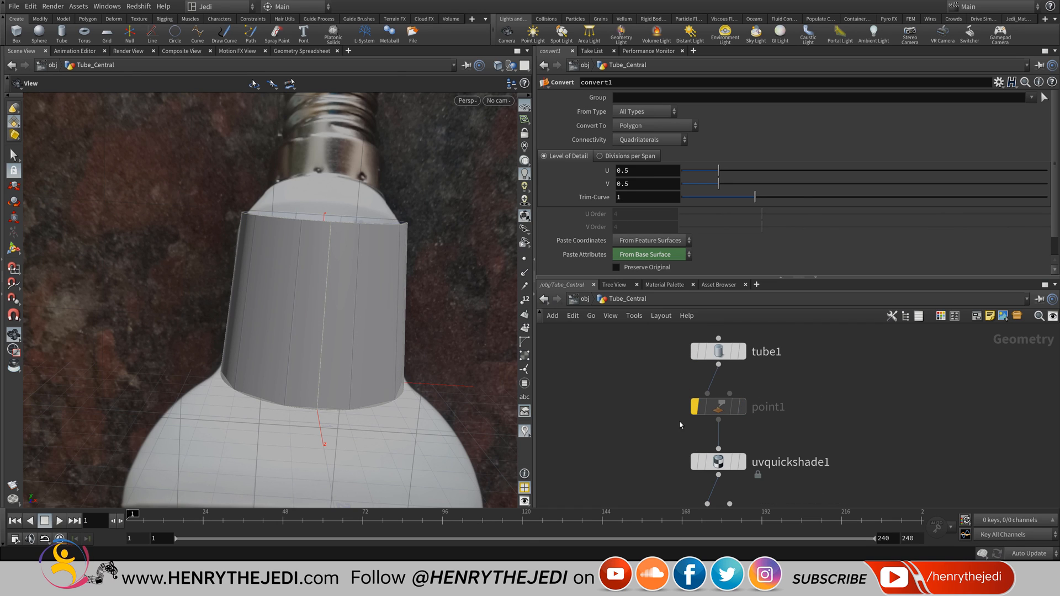
click(694, 407)
Enlarge the network editor pane to show the node chain from point1 down to OUT_Tube_Central.
scroll(772, 411, down, 3)
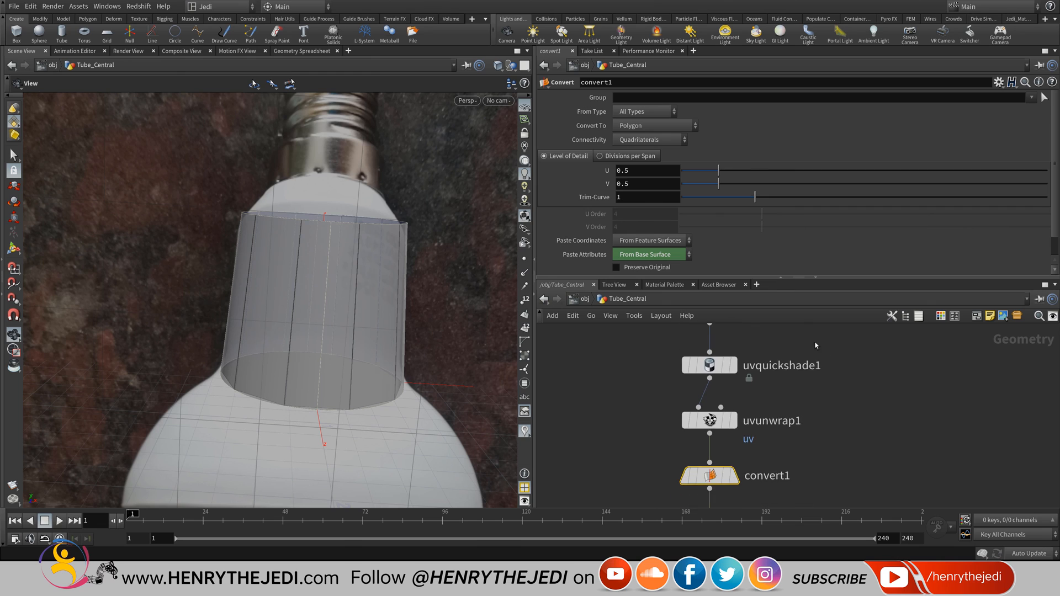
scroll(803, 411, up, 2)
scroll(717, 409, down, 3)
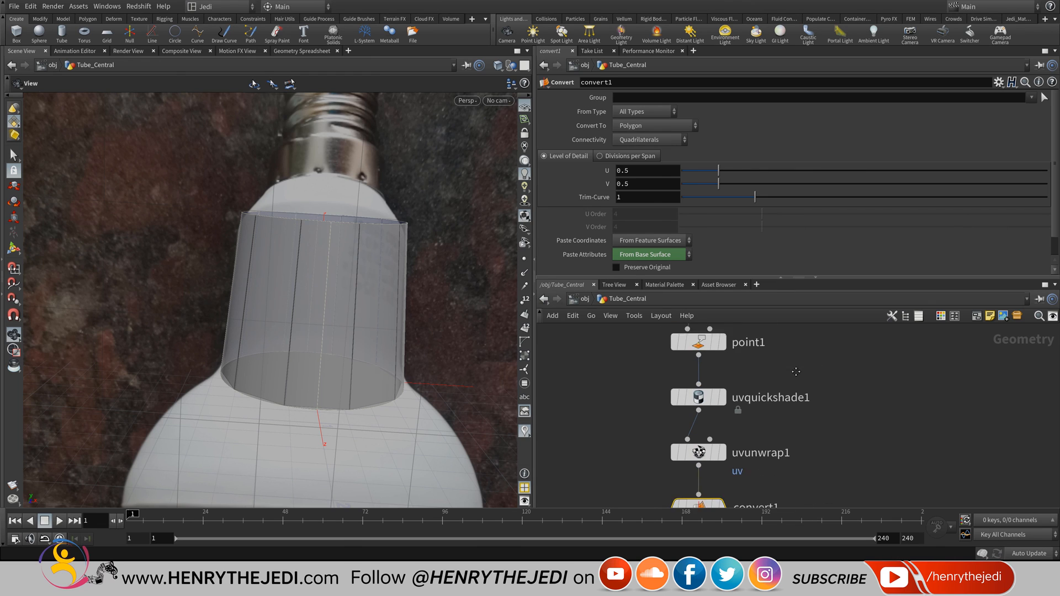
scroll(718, 408, down, 3)
mouse_move(721, 440)
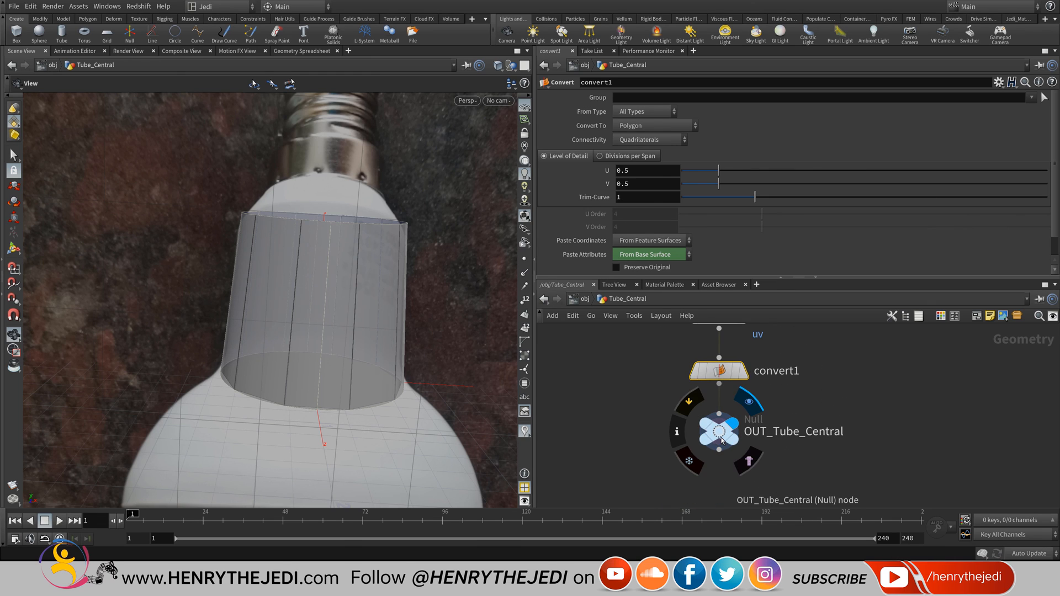
scroll(695, 436, up, 2)
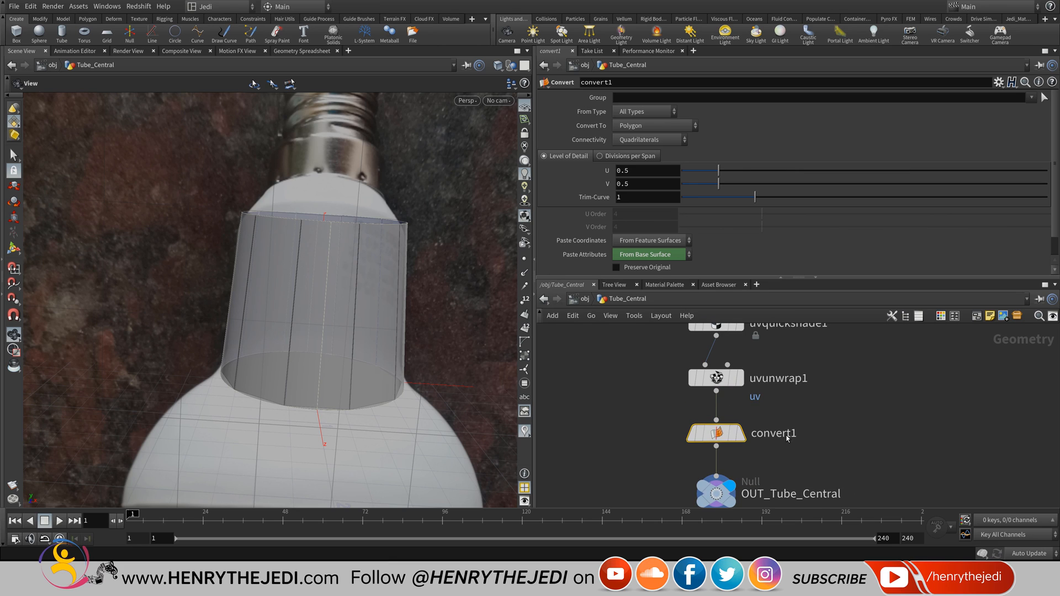
middle_drag(811, 416, 810, 455)
scroll(807, 448, down, 1)
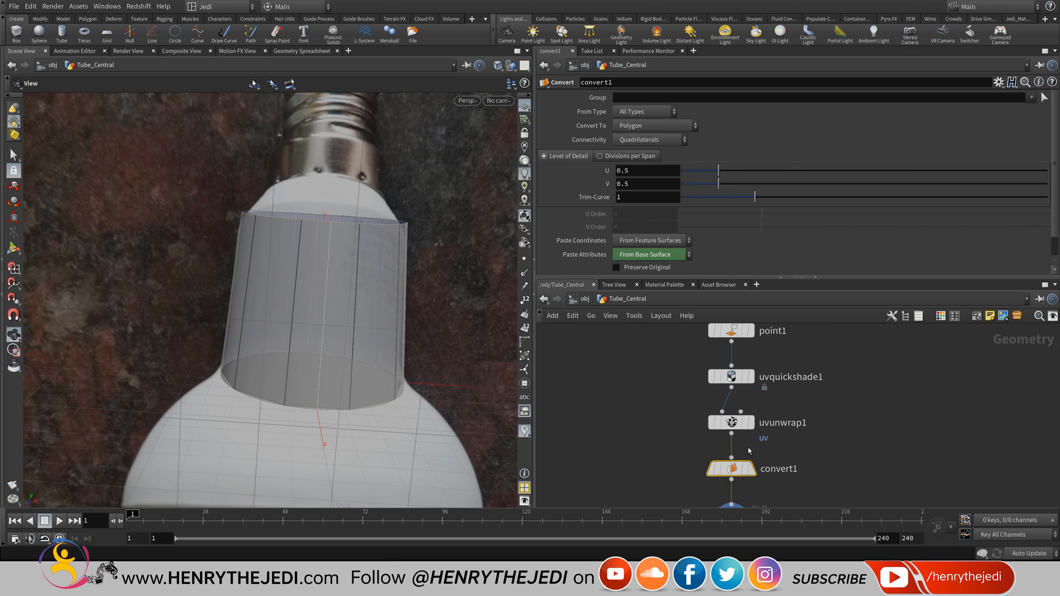
middle_drag(749, 451, 752, 393)
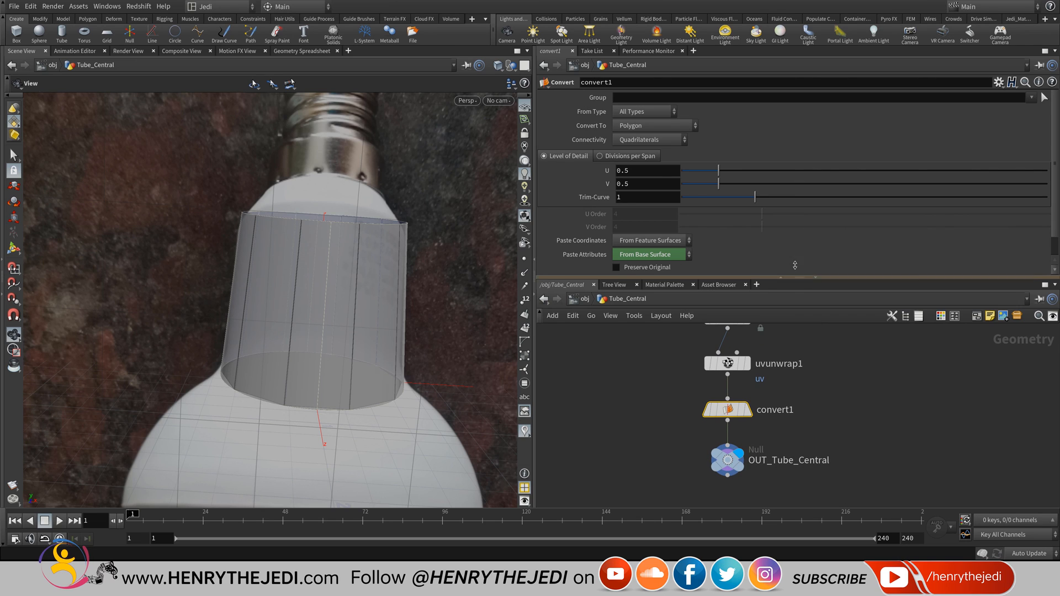
drag(797, 279, 797, 212)
middle_drag(745, 393, 744, 471)
mouse_move(734, 445)
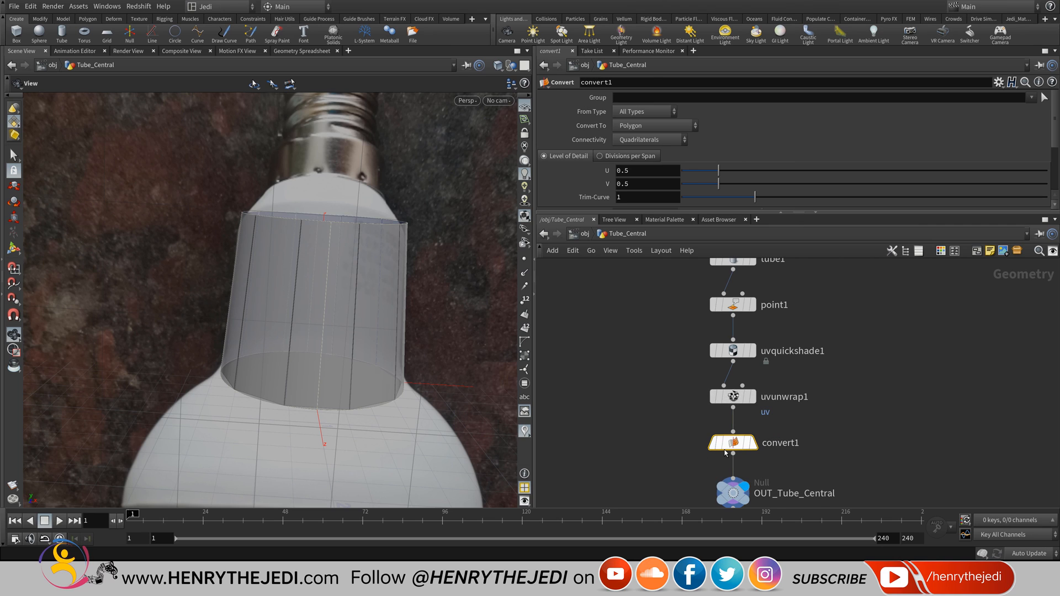
Pull convert1 out of the chain and reinsert it between uvunwrap1 and OUT_Tube_Central.
drag(755, 447, 871, 358)
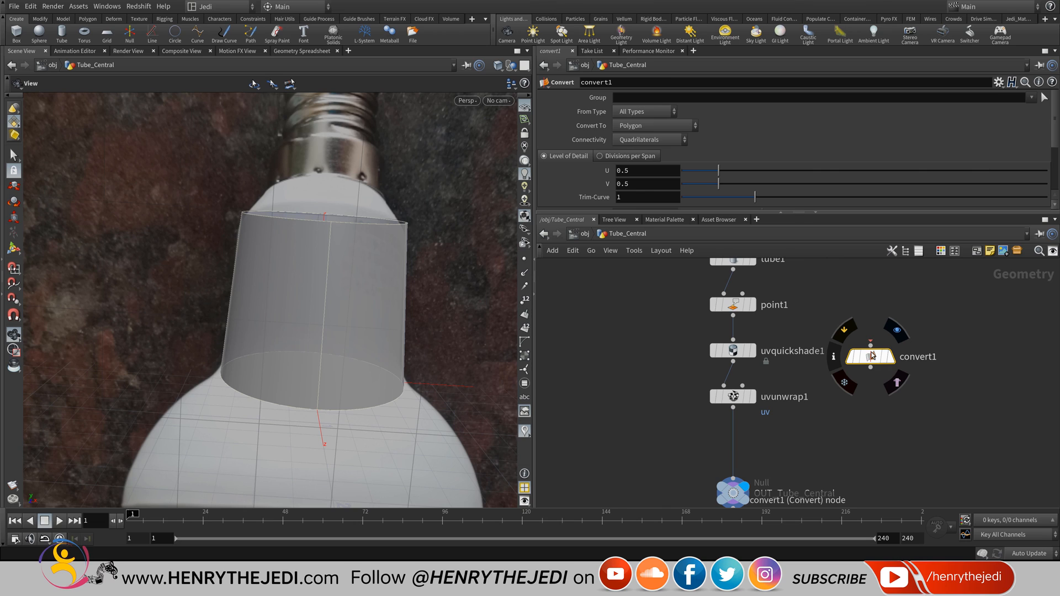
drag(871, 355, 735, 444)
mouse_move(735, 443)
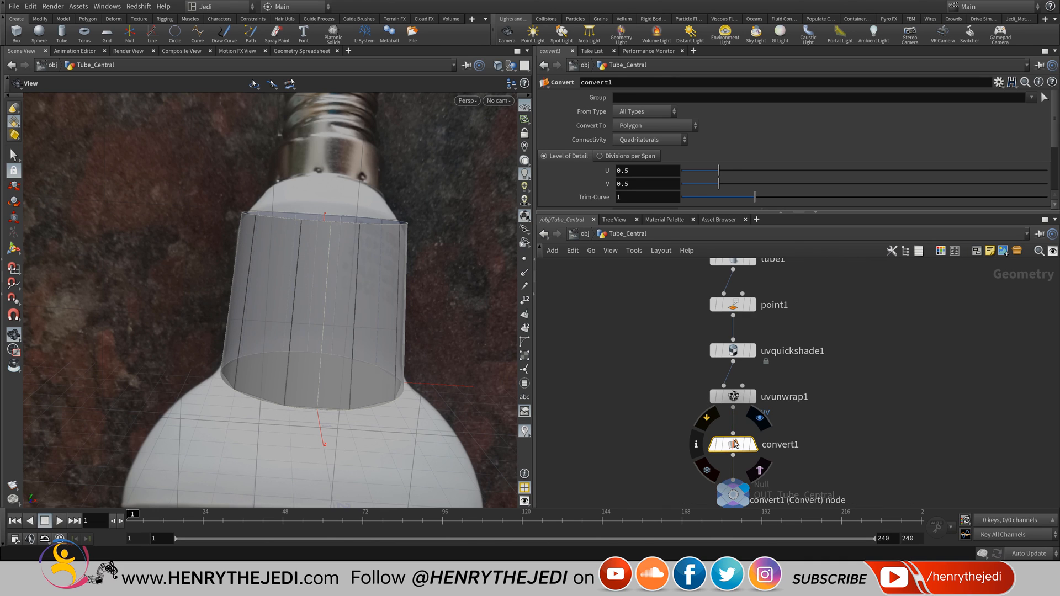
Detach convert1 from the end of the chain and insert it between point1 and uvquickshade1.
drag(735, 444, 901, 417)
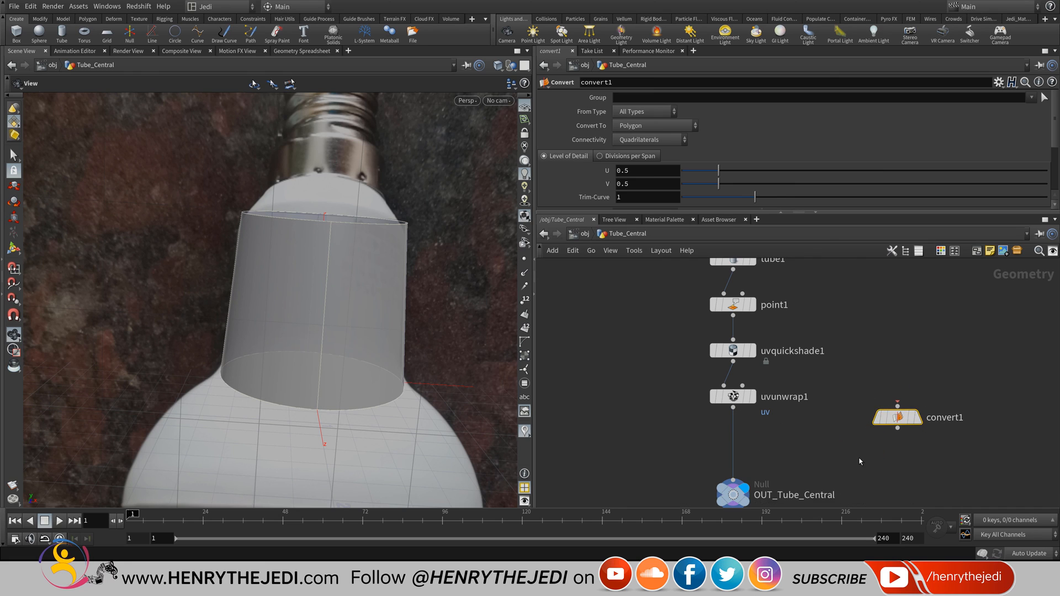
middle_drag(860, 459, 859, 495)
scroll(767, 358, up, 1)
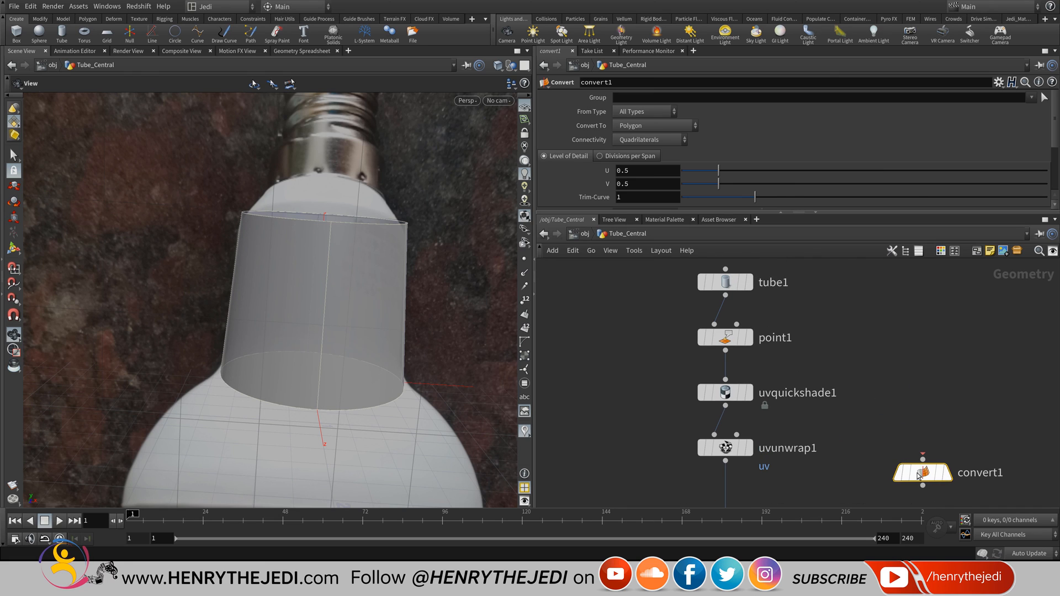
drag(928, 483, 730, 380)
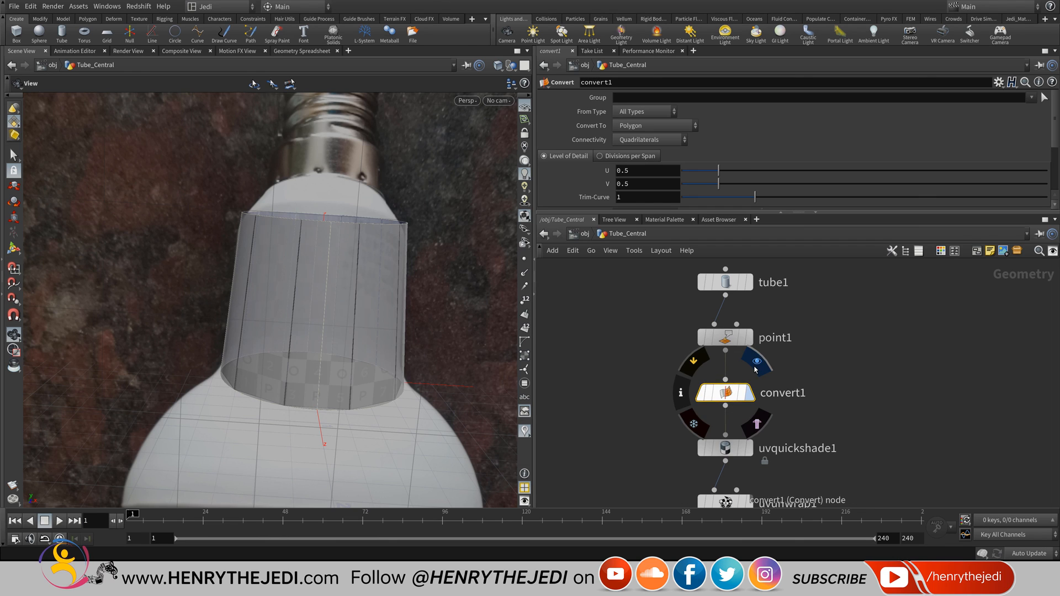
Bypass the point1 node above convert1.
scroll(378, 383, up, 3)
scroll(376, 382, up, 1)
middle_drag(376, 382, 329, 332)
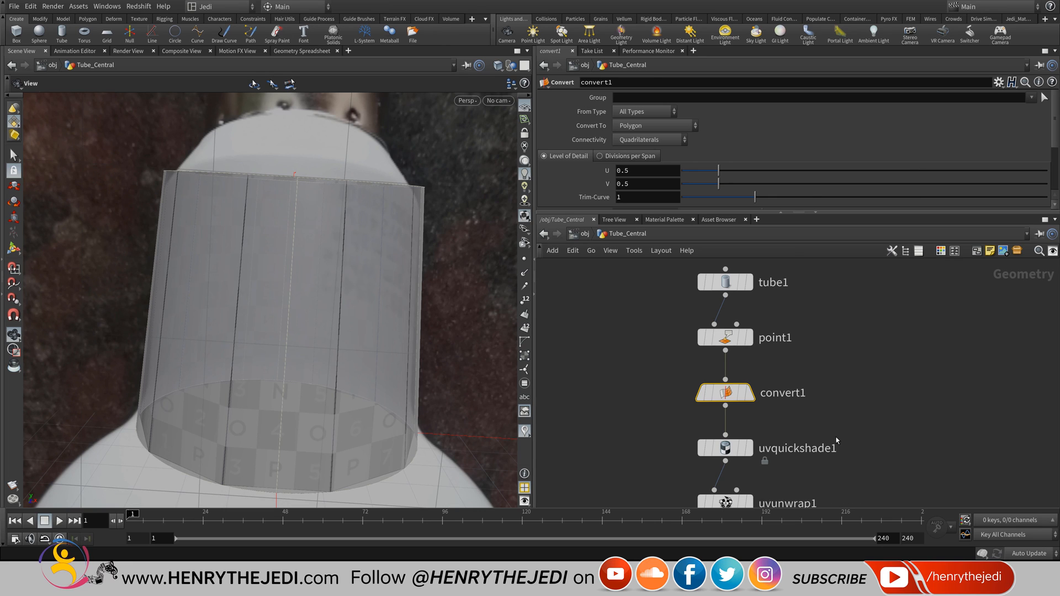
middle_drag(695, 368, 691, 342)
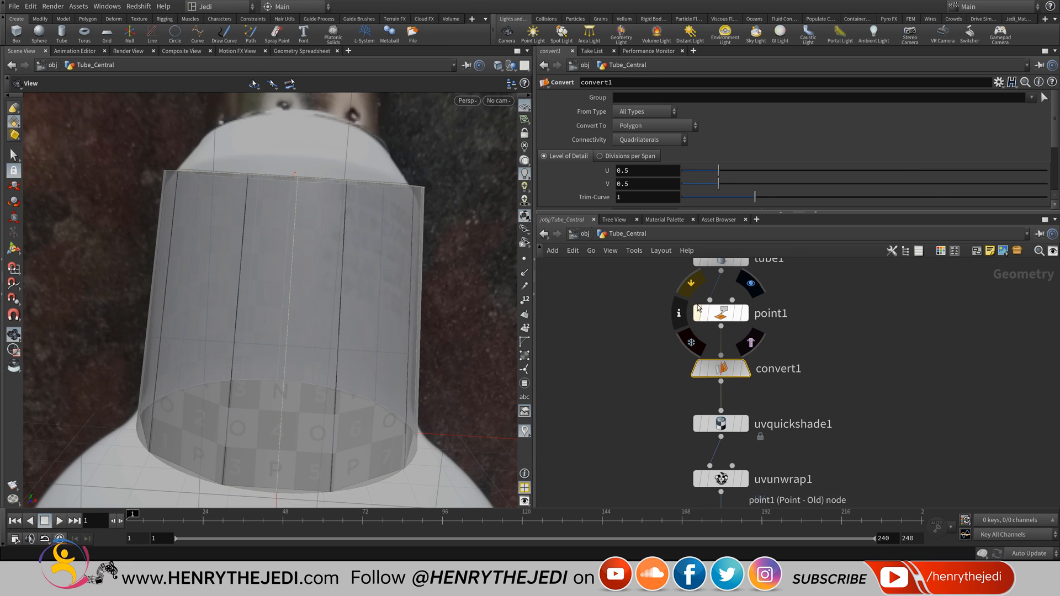
click(698, 313)
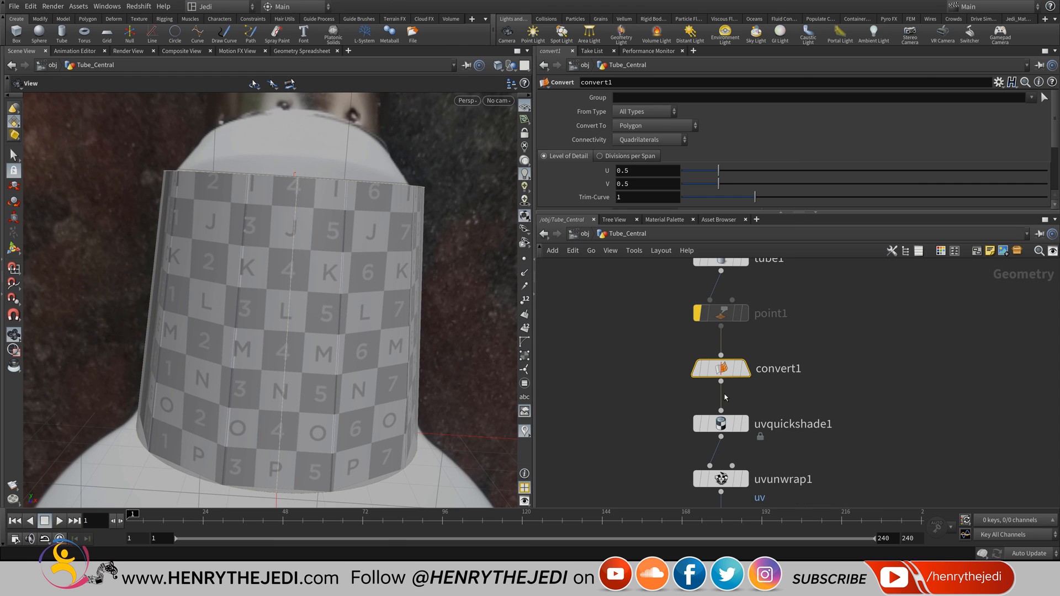
Select the uvunwrap1 node and inspect the UV checker pattern around the tube's sides and inner wall.
middle_drag(809, 437, 807, 351)
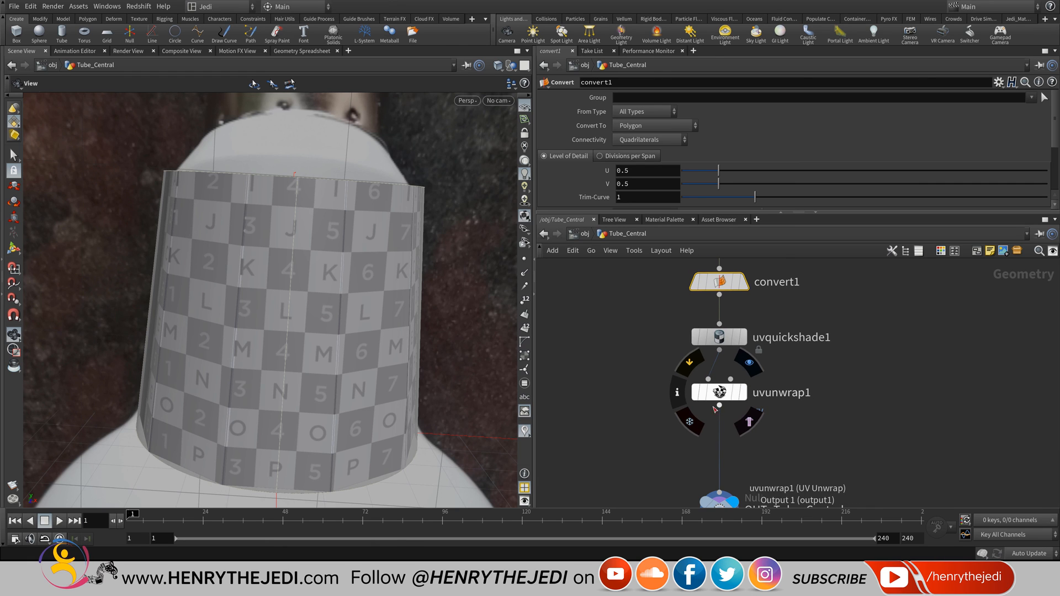
click(723, 392)
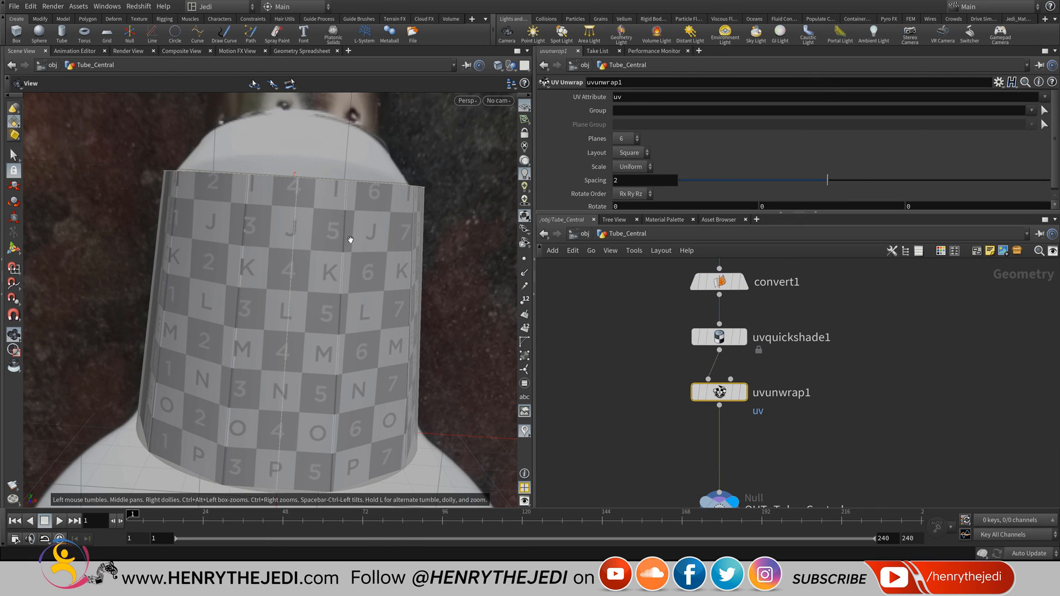
drag(350, 237, 259, 244)
drag(396, 286, 395, 259)
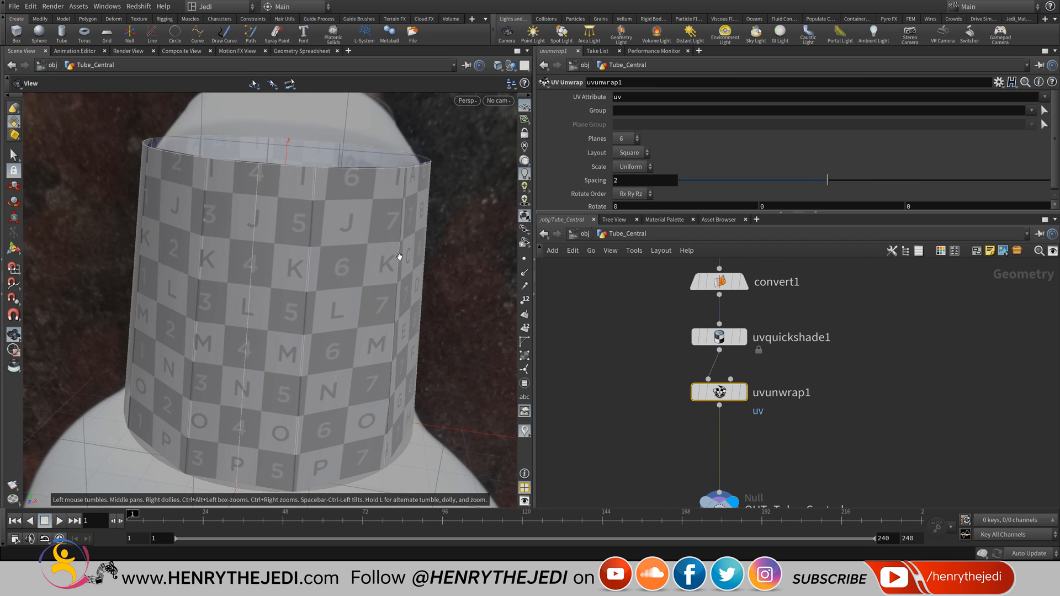
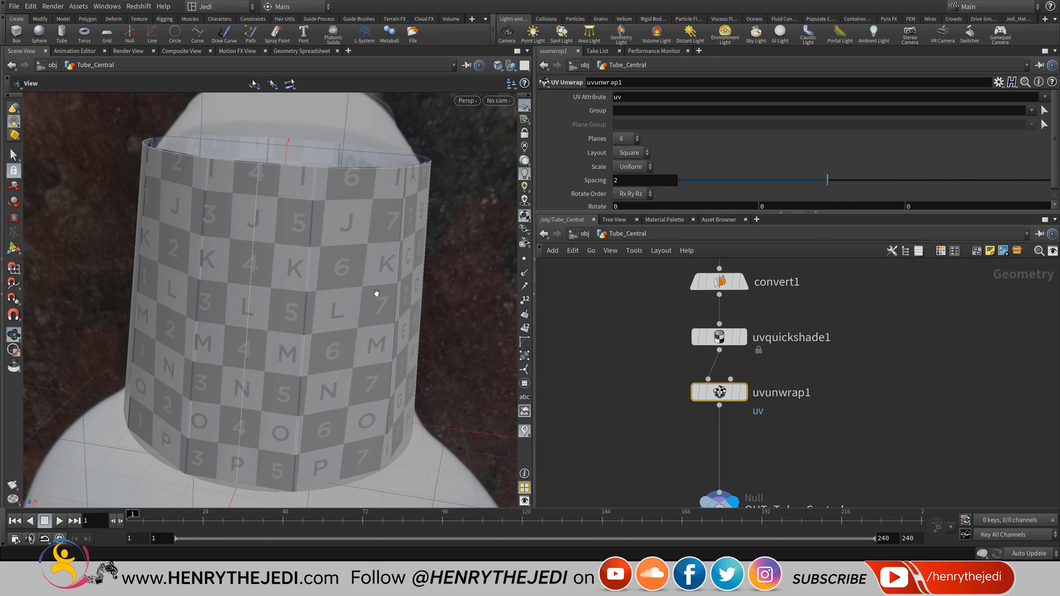
middle_drag(272, 275, 277, 252)
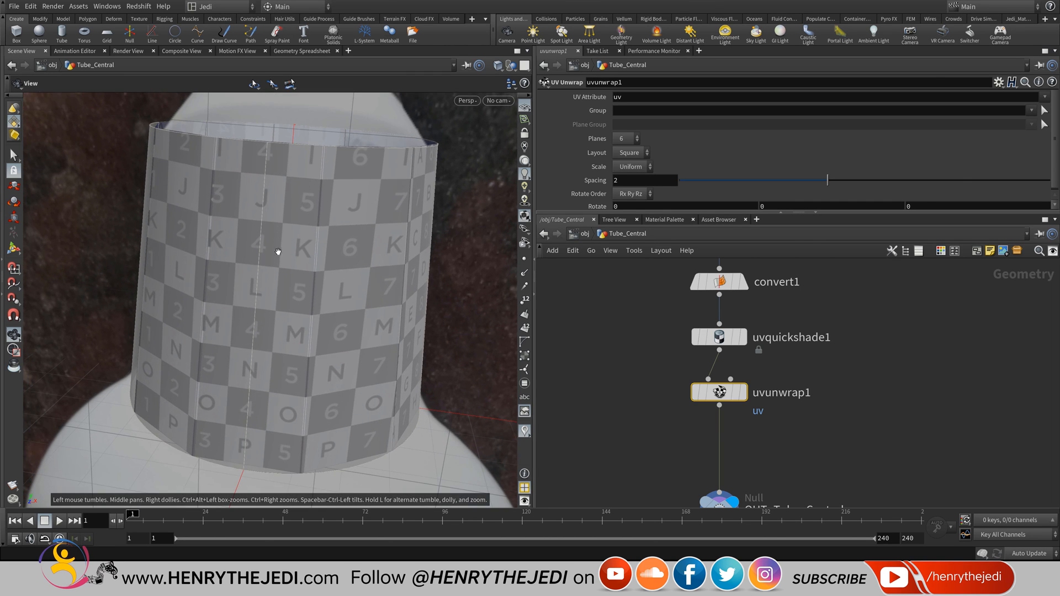
drag(325, 219, 401, 266)
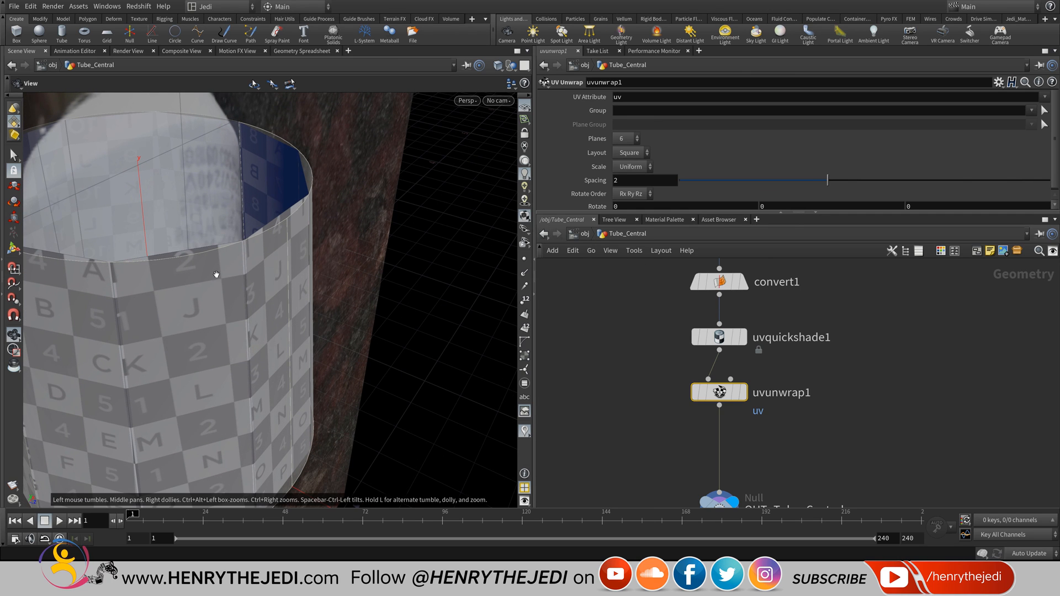
Return to the object level and delete the Tube_Central_Lid geometry node.
click(589, 234)
mouse_move(647, 331)
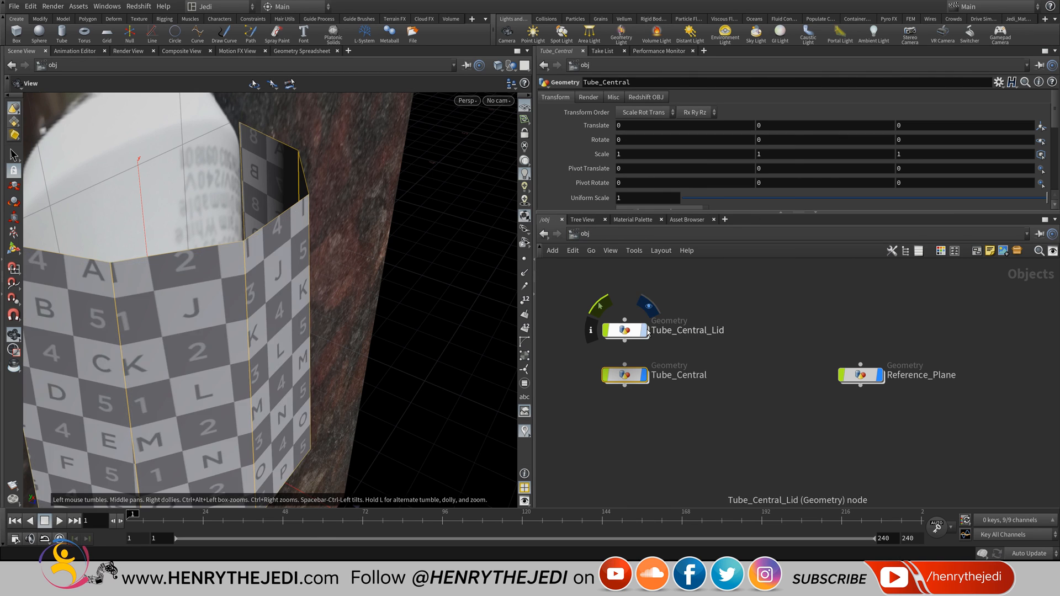
mouse_move(630, 381)
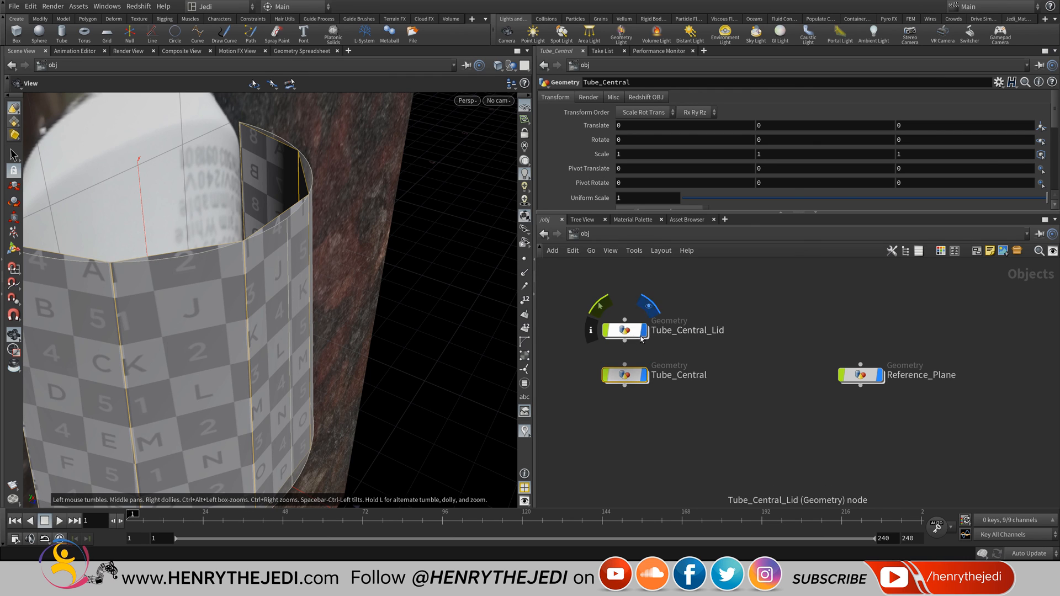
click(630, 333)
key(Delete)
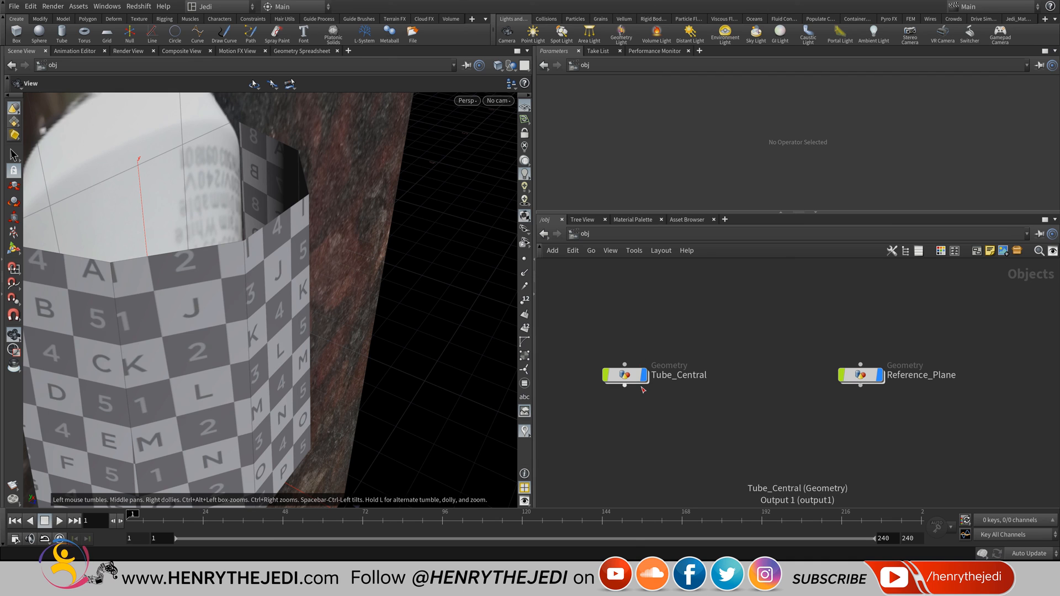
Open the Tube_Central network, check the tube from the front and save the scene.
double_click(621, 376)
drag(341, 328, 246, 303)
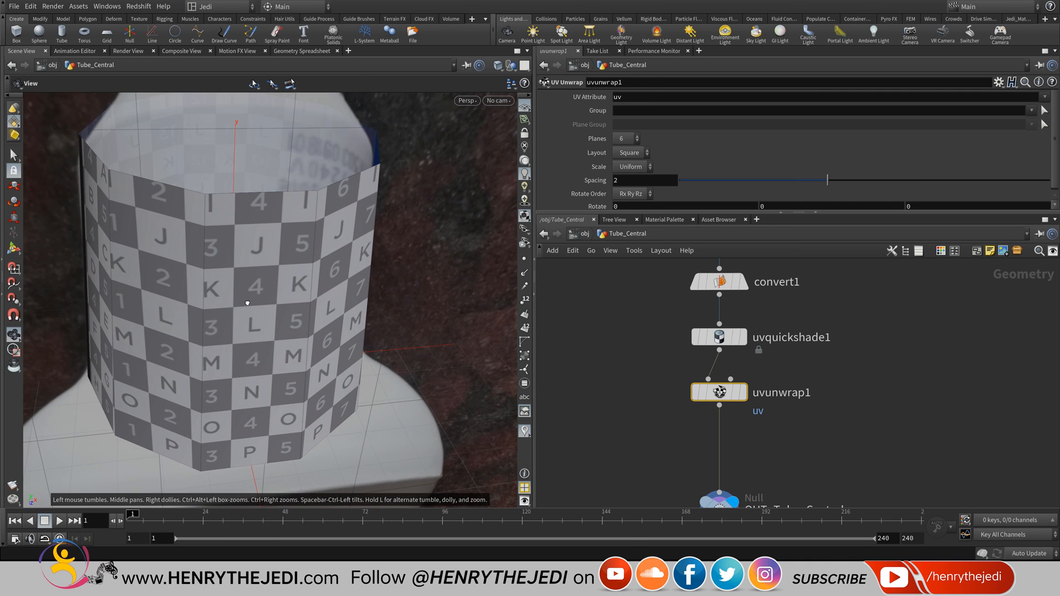
drag(303, 279, 315, 292)
key(ctrl+s)
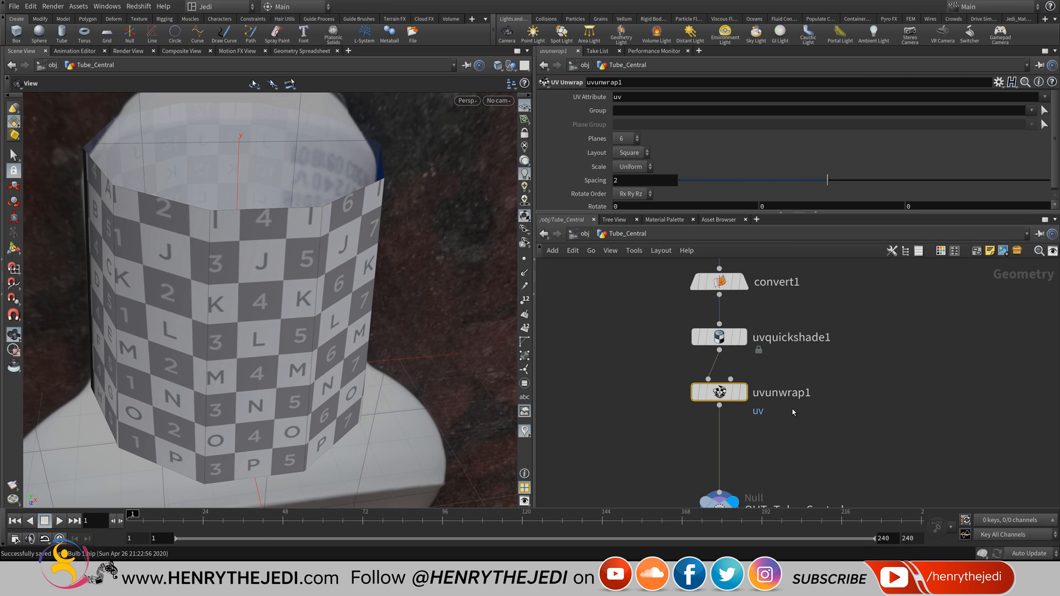
Add a Subdivide node and insert it between convert1 and uvquickshade1.
middle_drag(793, 412, 762, 467)
mouse_move(697, 380)
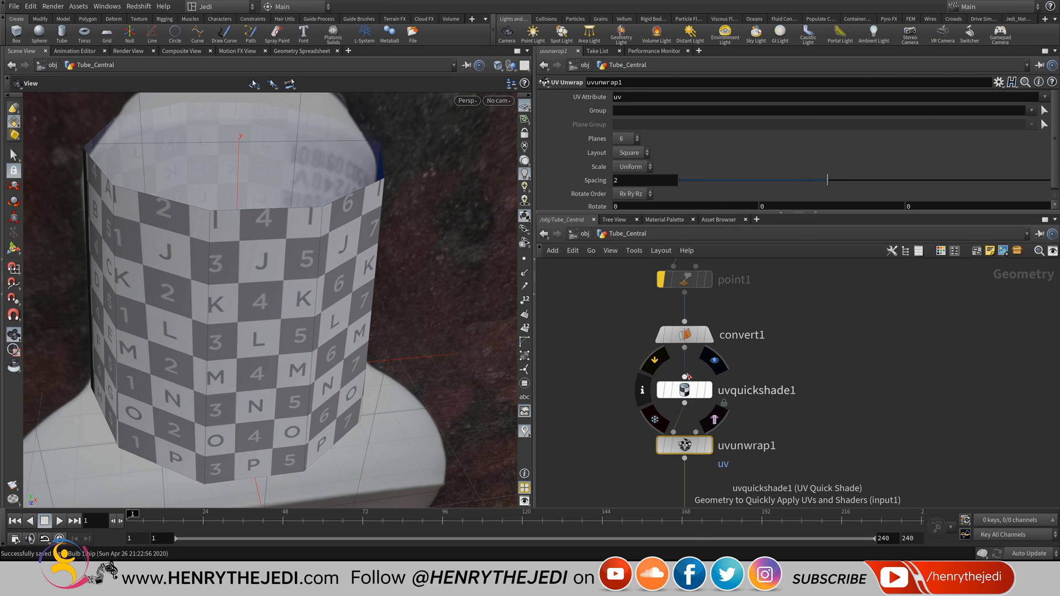
key(Tab)
mouse_move(722, 277)
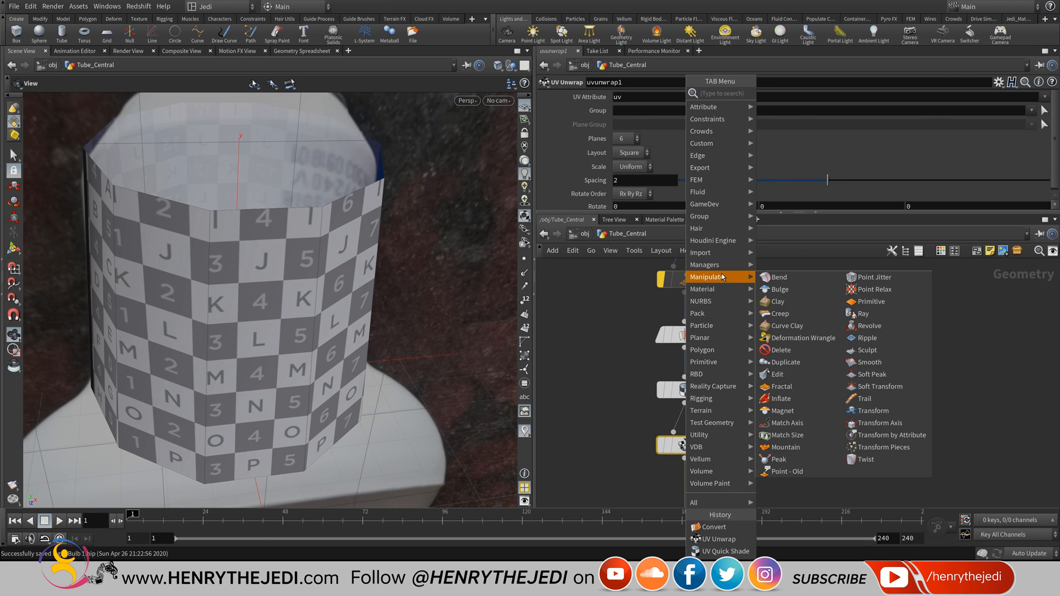
key(Escape)
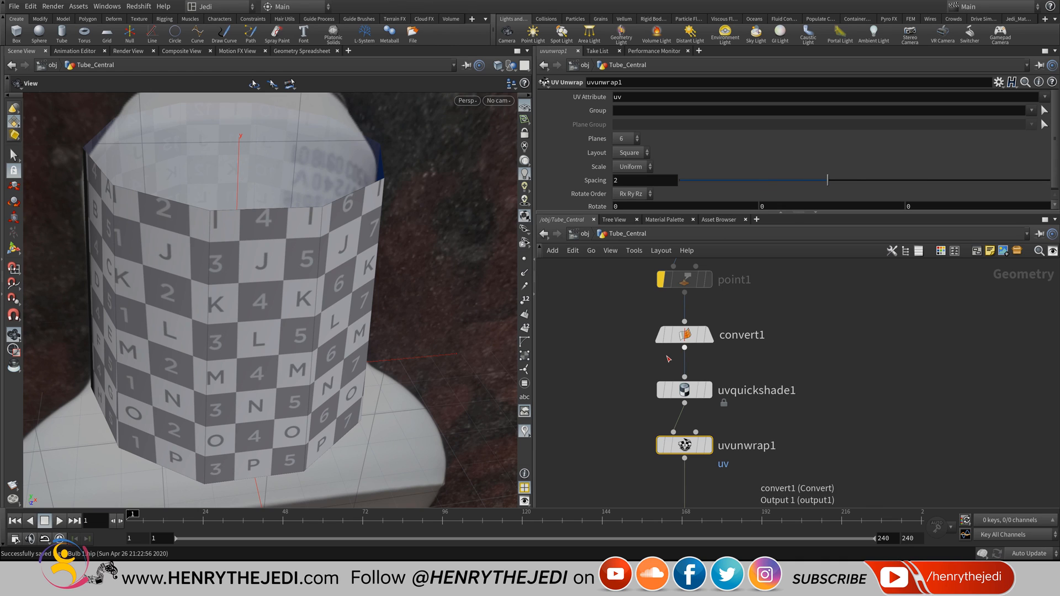
key(Tab)
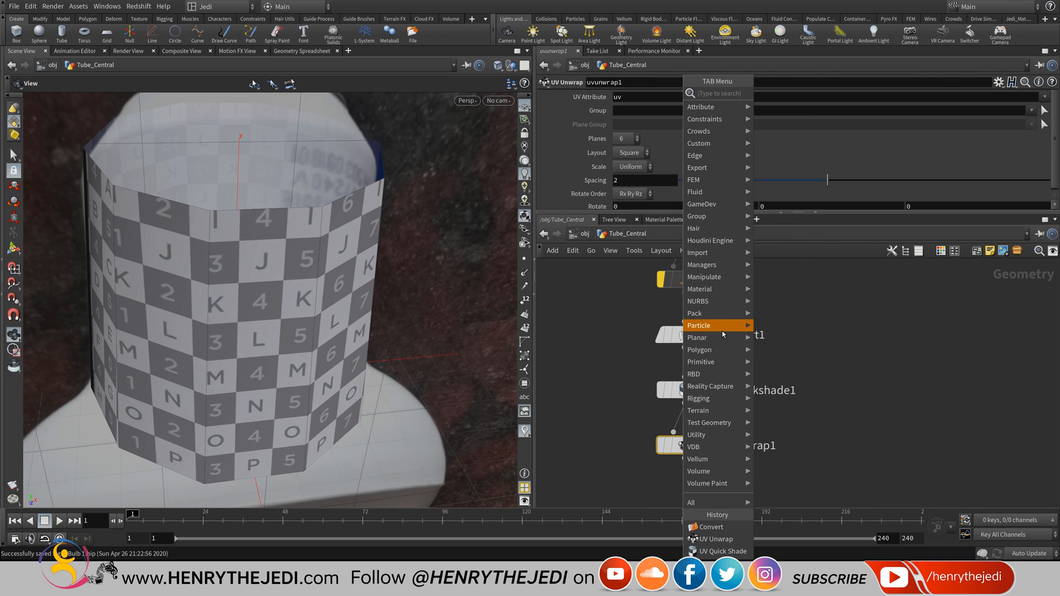
mouse_move(720, 351)
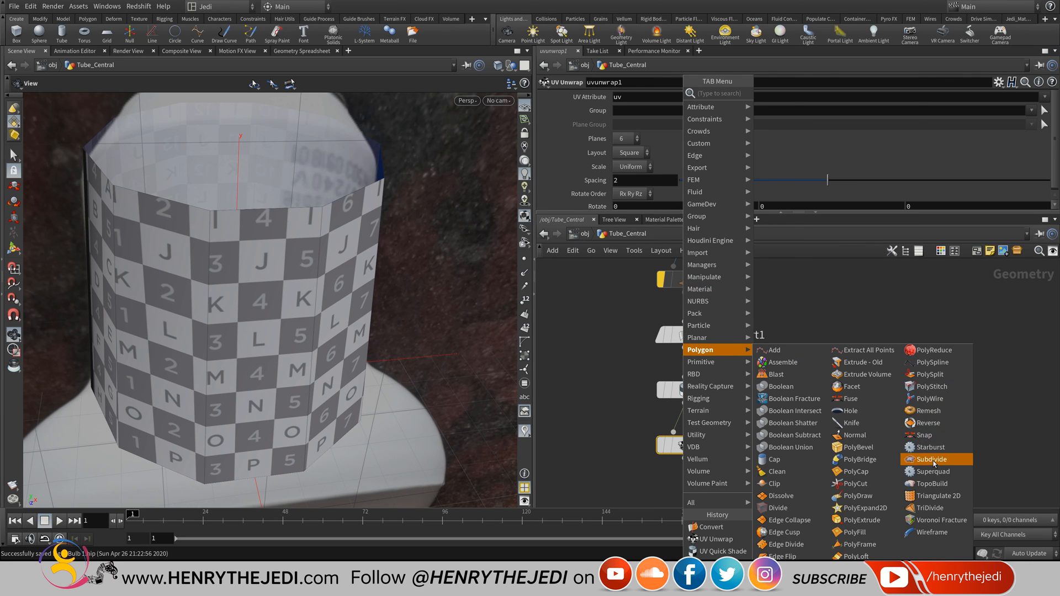
click(934, 463)
click(684, 369)
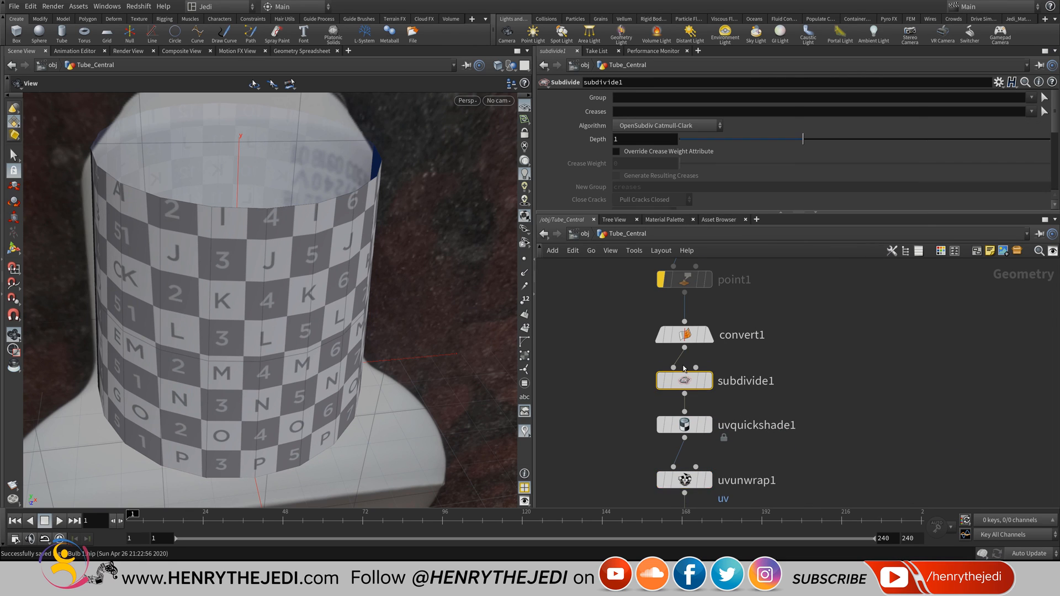
Set the subdivide1 depth to 2, check the smoothed tube and save the scene.
click(627, 139)
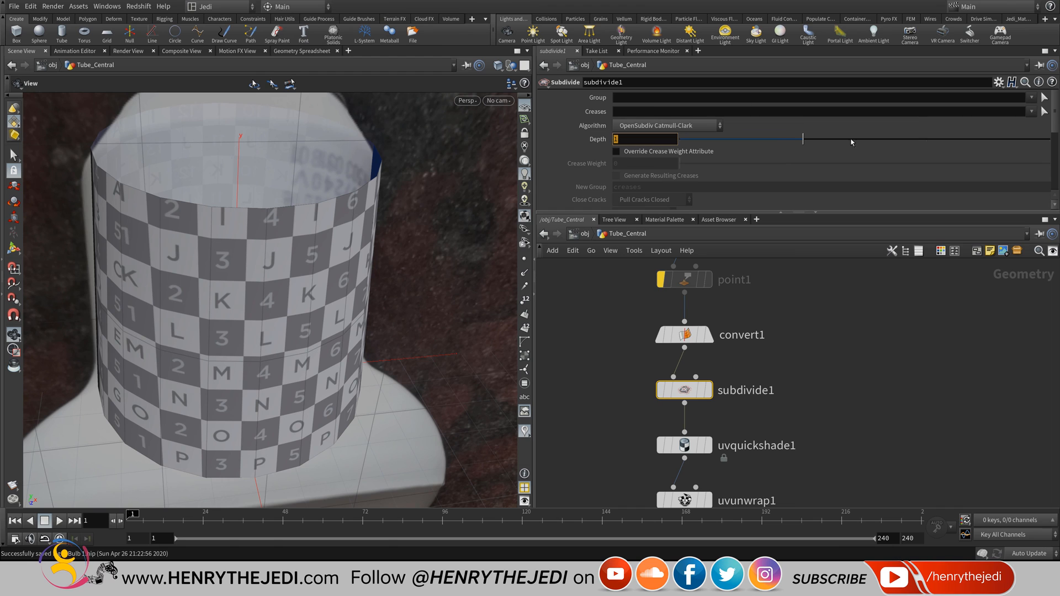
drag(821, 141, 884, 154)
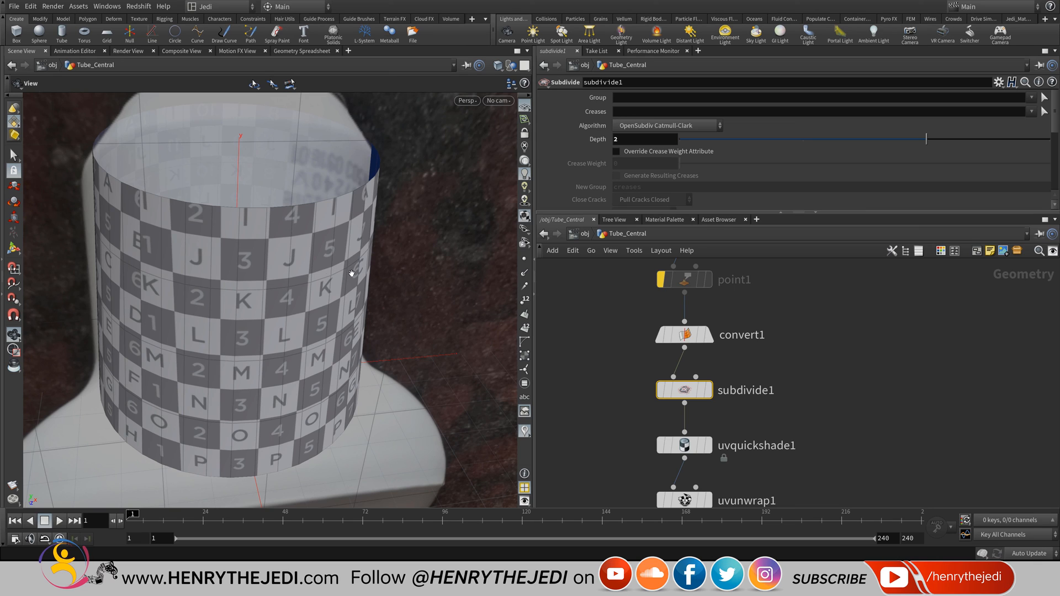
mouse_move(278, 273)
mouse_down()
mouse_move(264, 238)
mouse_move(272, 255)
mouse_up()
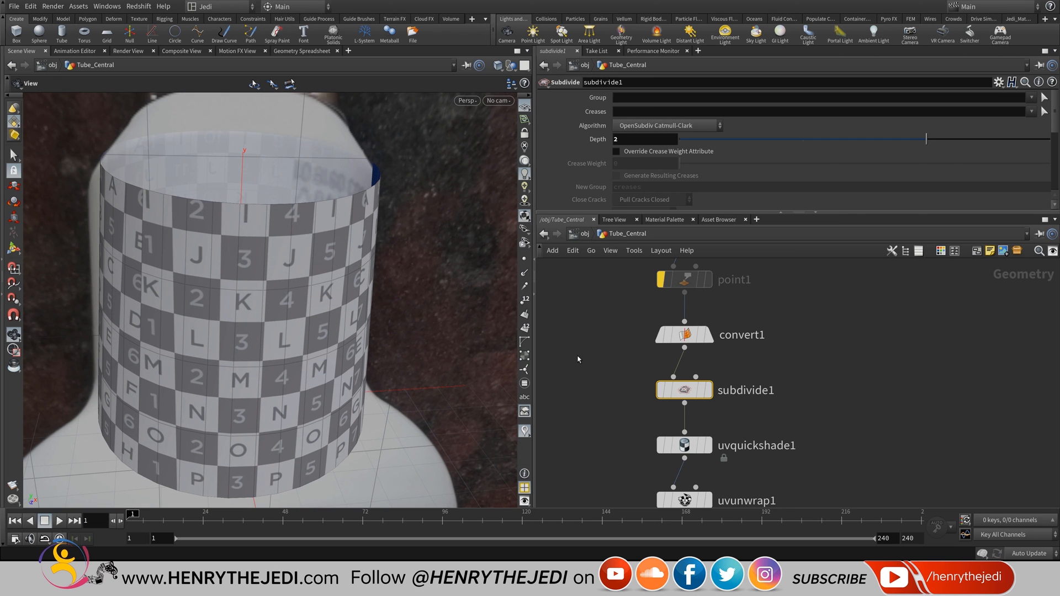
key(ctrl+s)
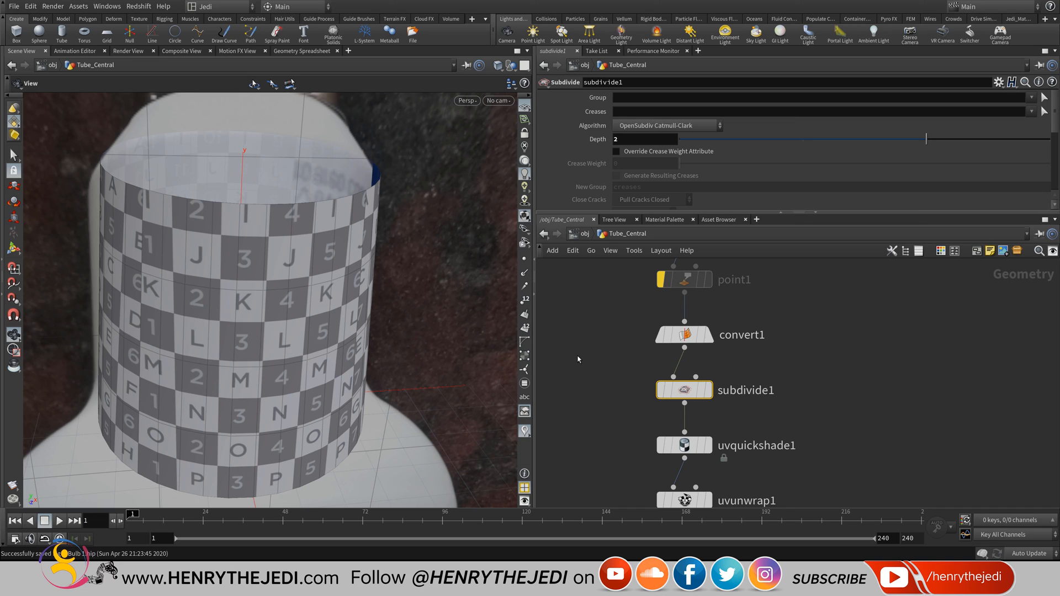
Try the Houdini Catmull-Clark and OpenSubdiv Loop algorithms on subdivide1 and examine the resulting mesh in wireframe.
mouse_move(687, 387)
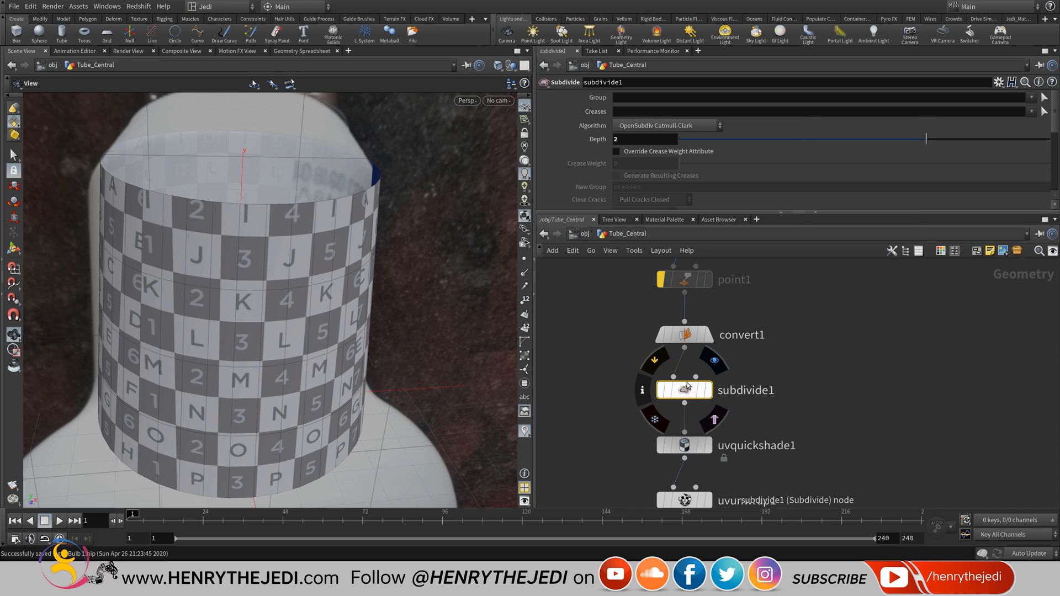
click(679, 127)
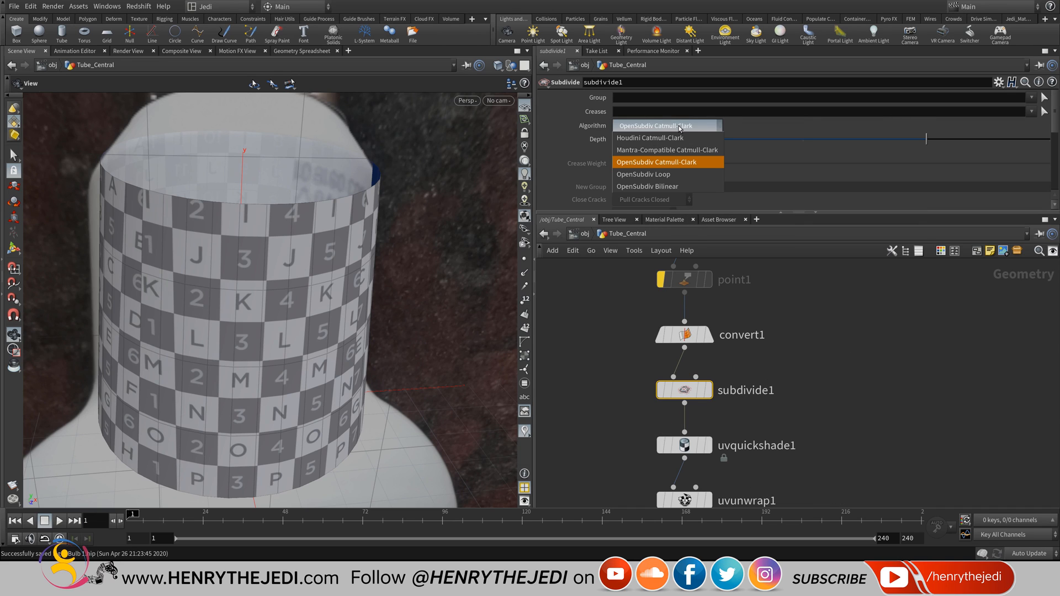
click(664, 139)
click(668, 130)
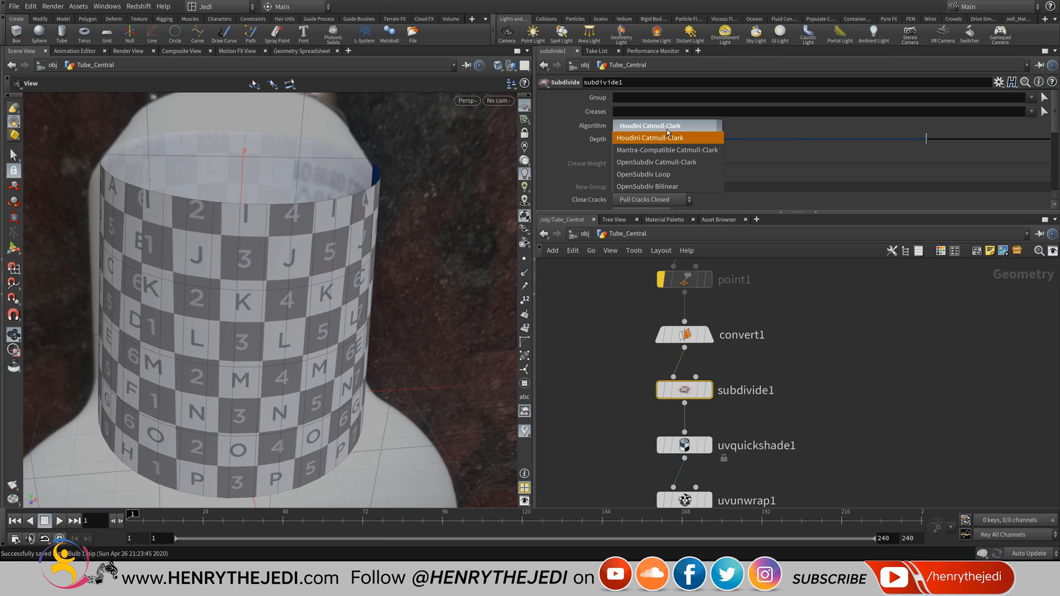
click(659, 174)
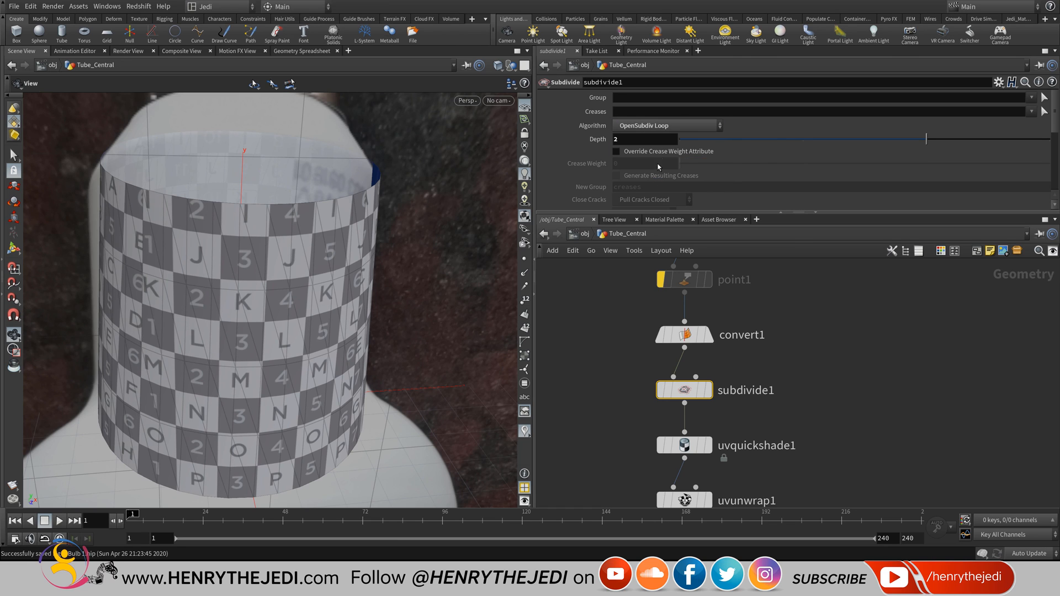
right_drag(303, 308, 363, 198)
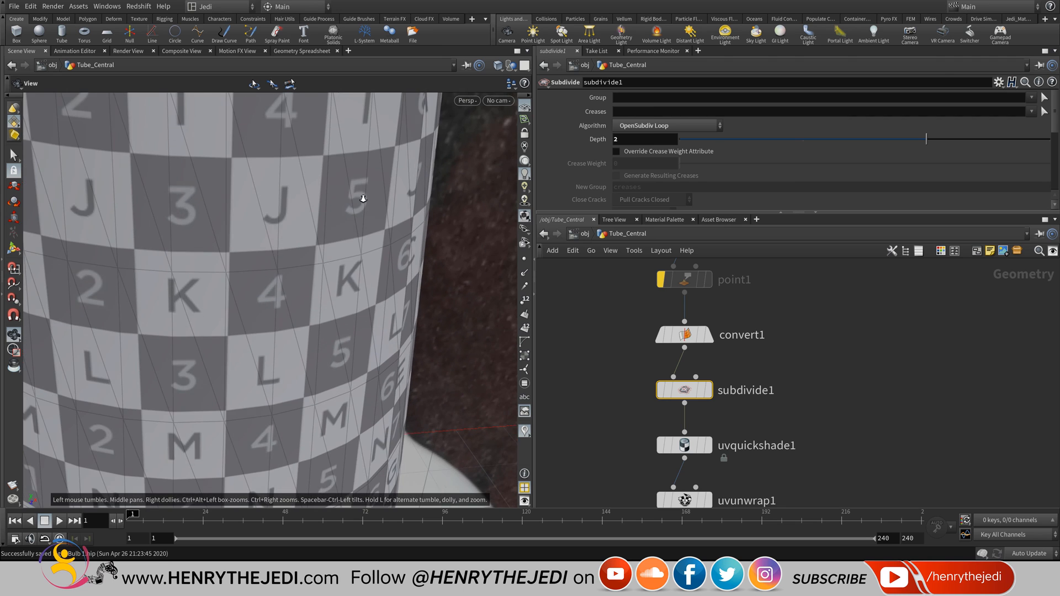
key(w)
key(w)
key(w)
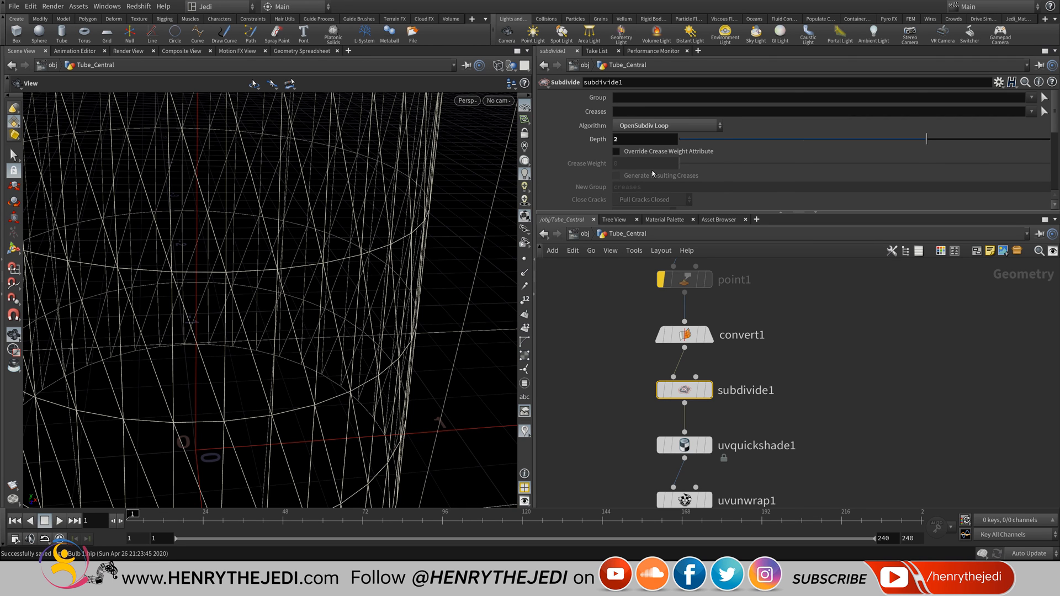
Try the OpenSubdiv Bilinear algorithm on subdivide1 and examine the tube in wireframe and shaded display.
click(670, 124)
click(662, 187)
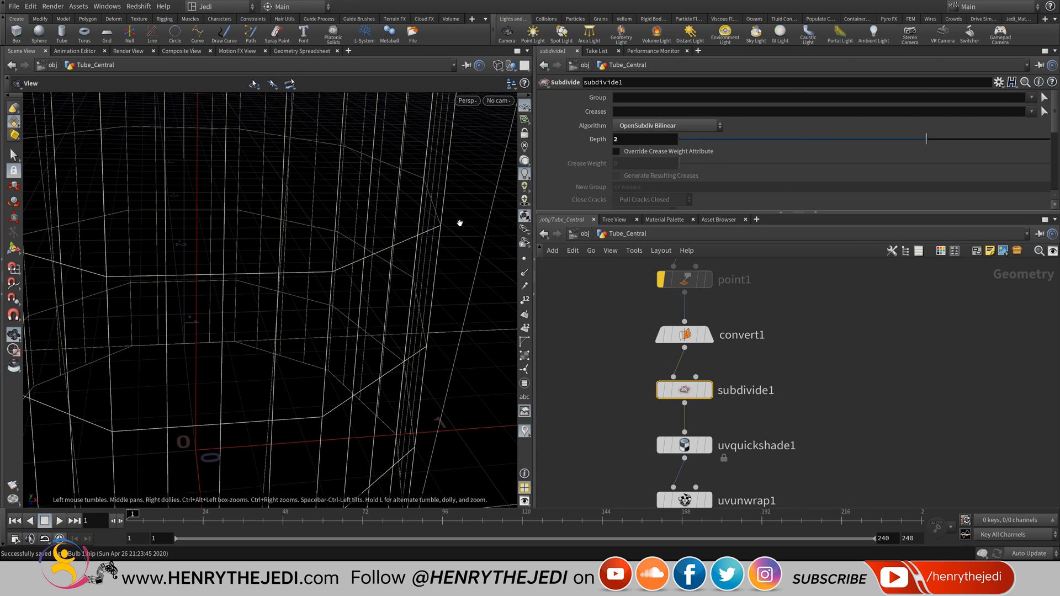
right_drag(458, 223, 372, 305)
key(w)
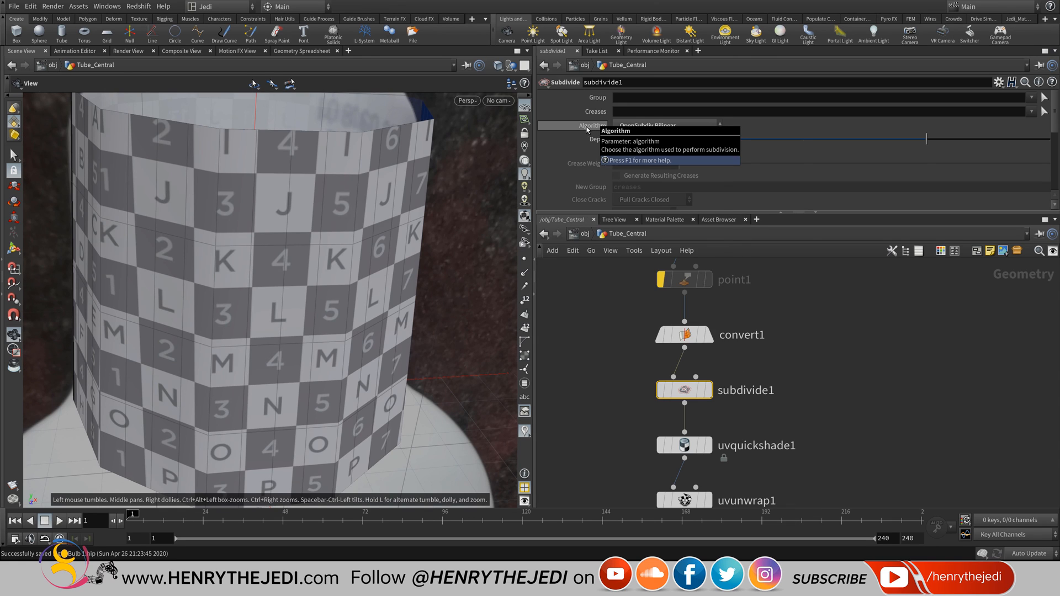
Revert the subdivide1 algorithm to its default and view the whole tube again.
right_click(568, 130)
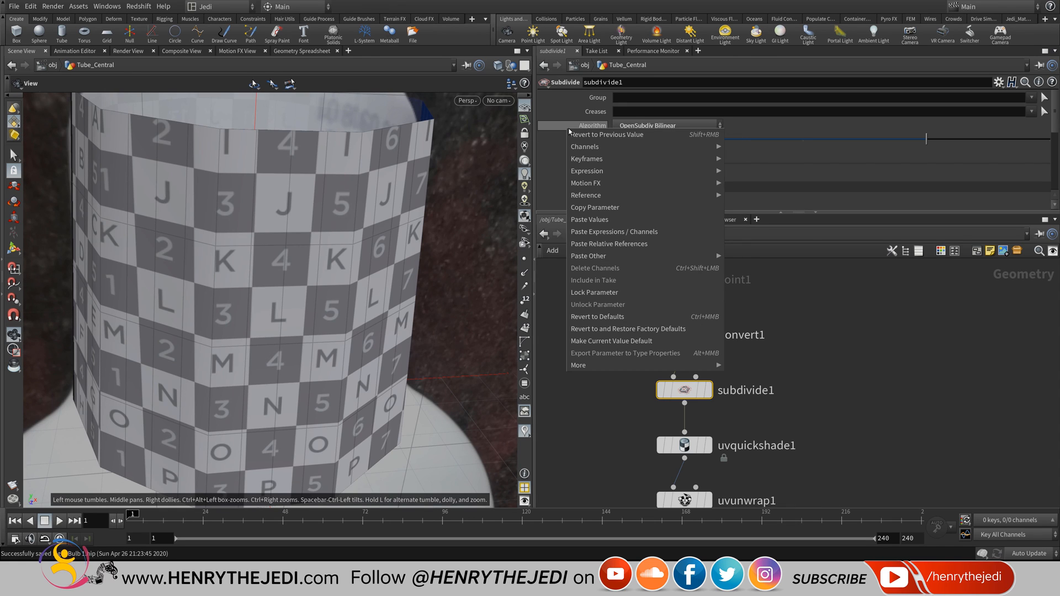
click(600, 317)
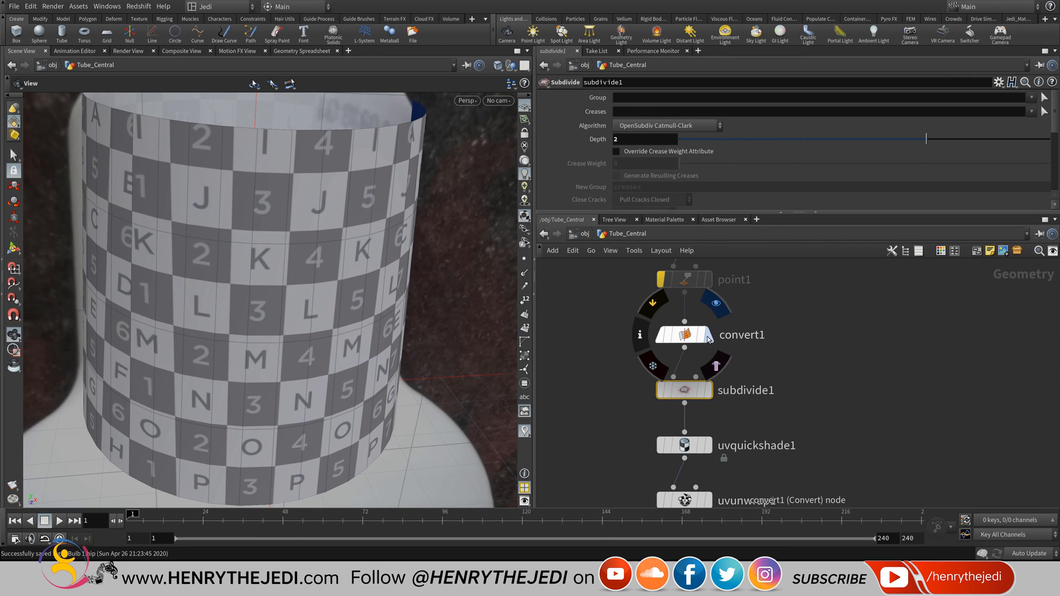
drag(289, 241, 288, 226)
scroll(288, 226, down, 2)
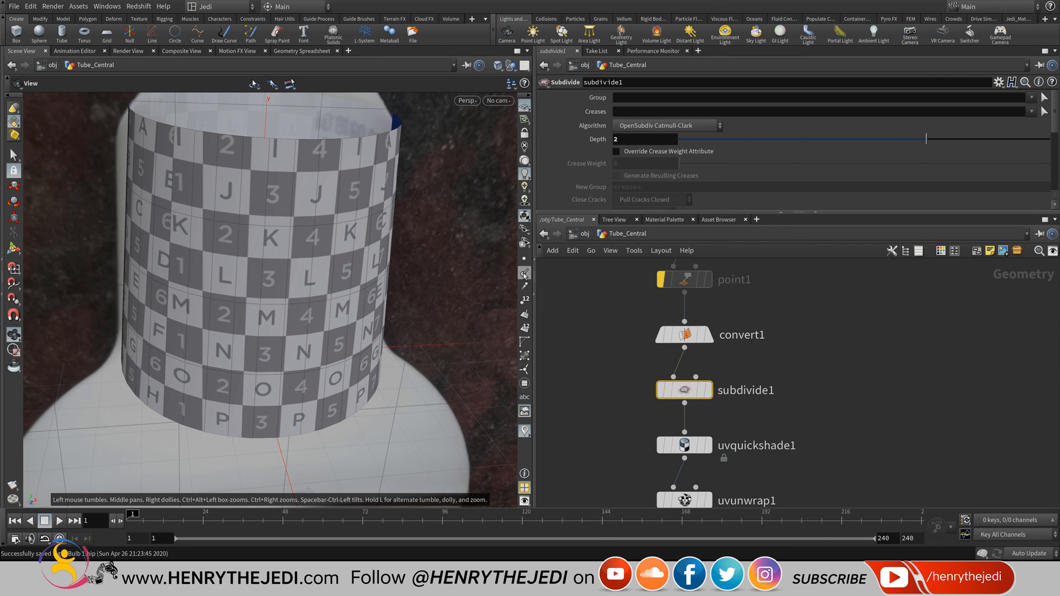
Scatter the uvunwrap1, uvquickshade1 and subdivide1 nodes sideways out of the straight chain, keeping their wires.
middle_drag(974, 323, 969, 213)
scroll(838, 427, down, 6)
scroll(832, 375, up, 3)
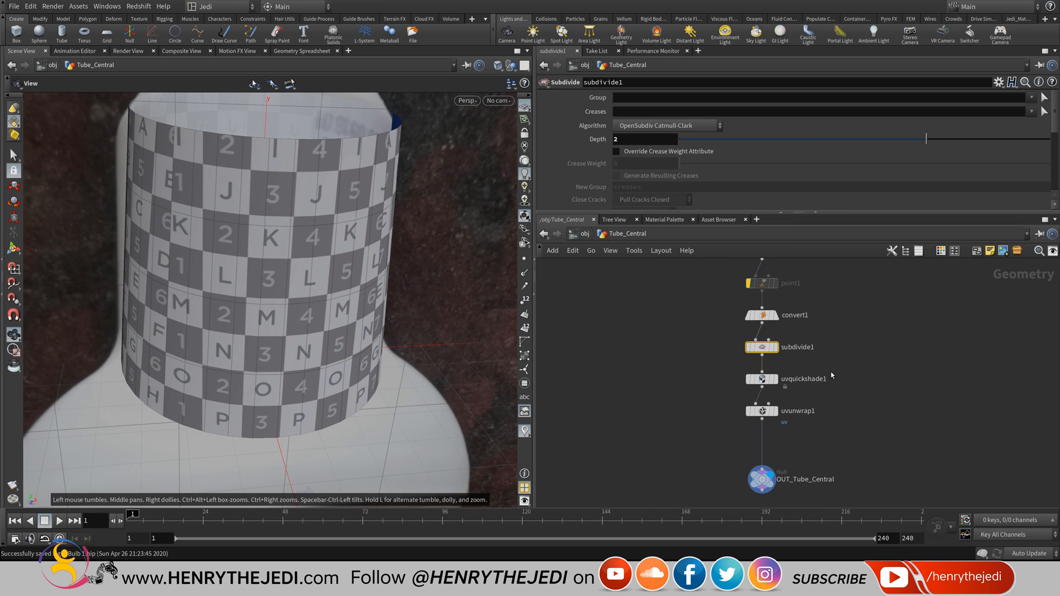
scroll(939, 381, down, 3)
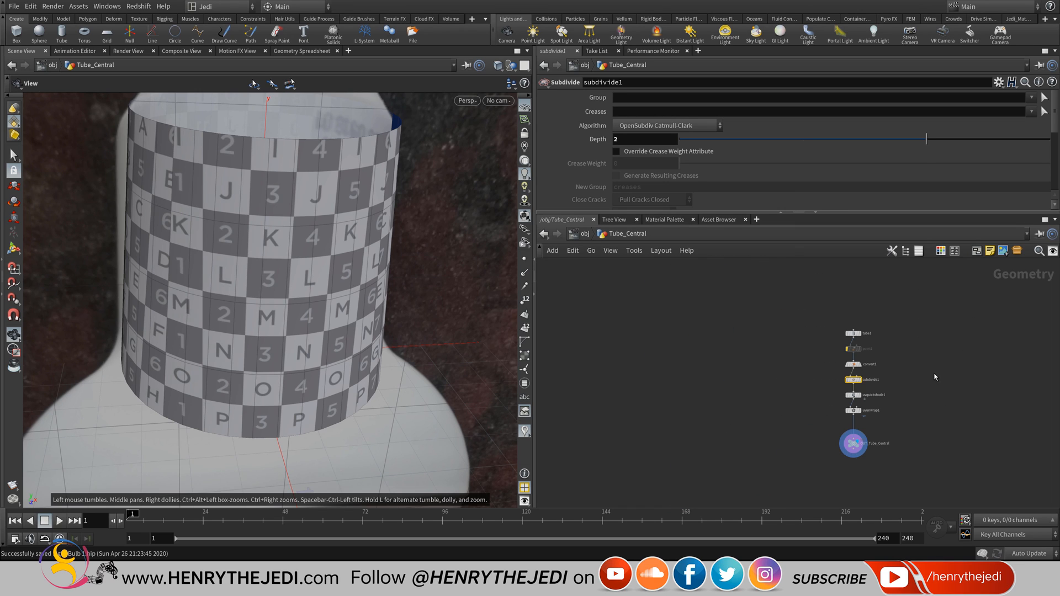
scroll(870, 398, up, 3)
middle_drag(923, 450, 830, 434)
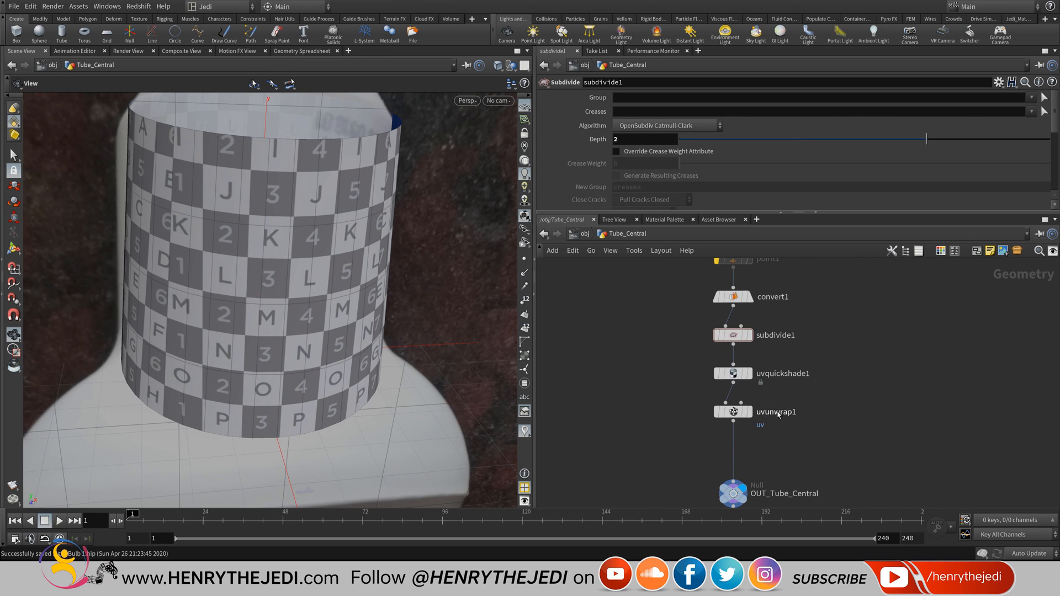
drag(736, 413, 854, 421)
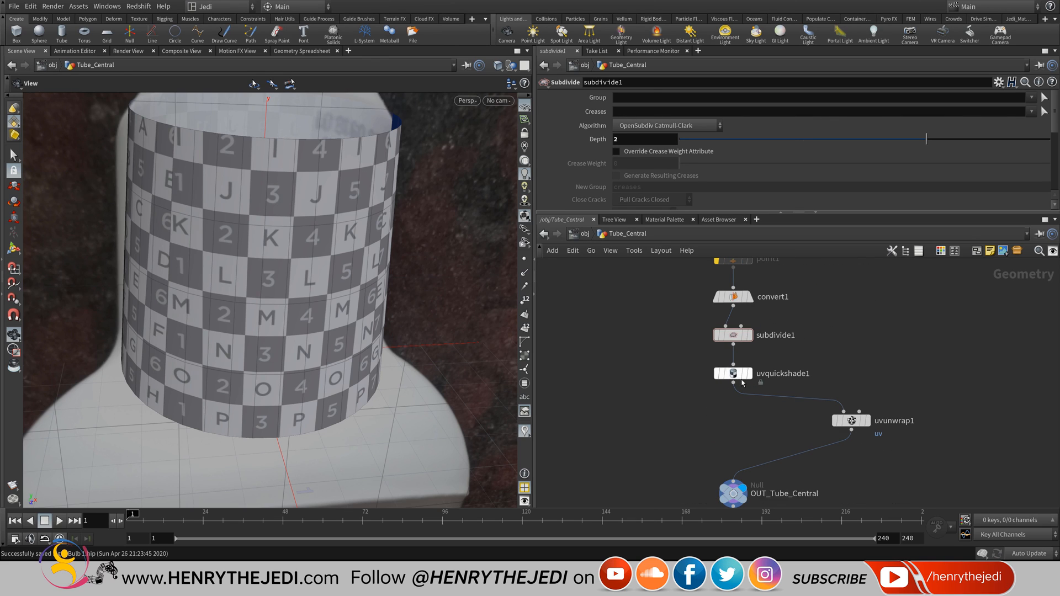
drag(733, 373, 694, 383)
mouse_move(732, 339)
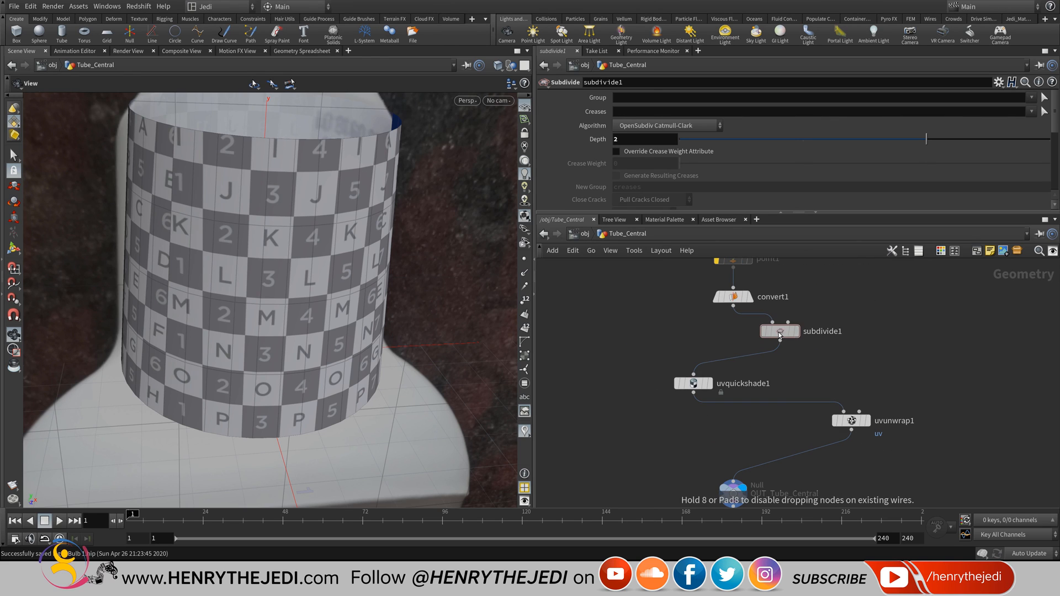
Select all seven nodes in the Tube_Central network and lay them out automatically.
scroll(959, 335, down, 3)
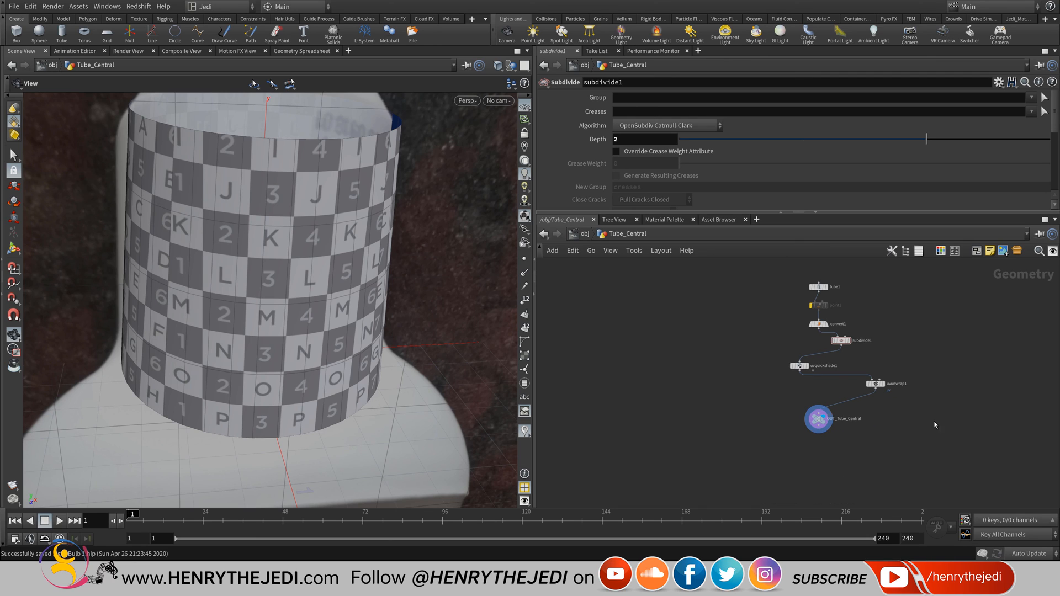
drag(942, 450, 695, 260)
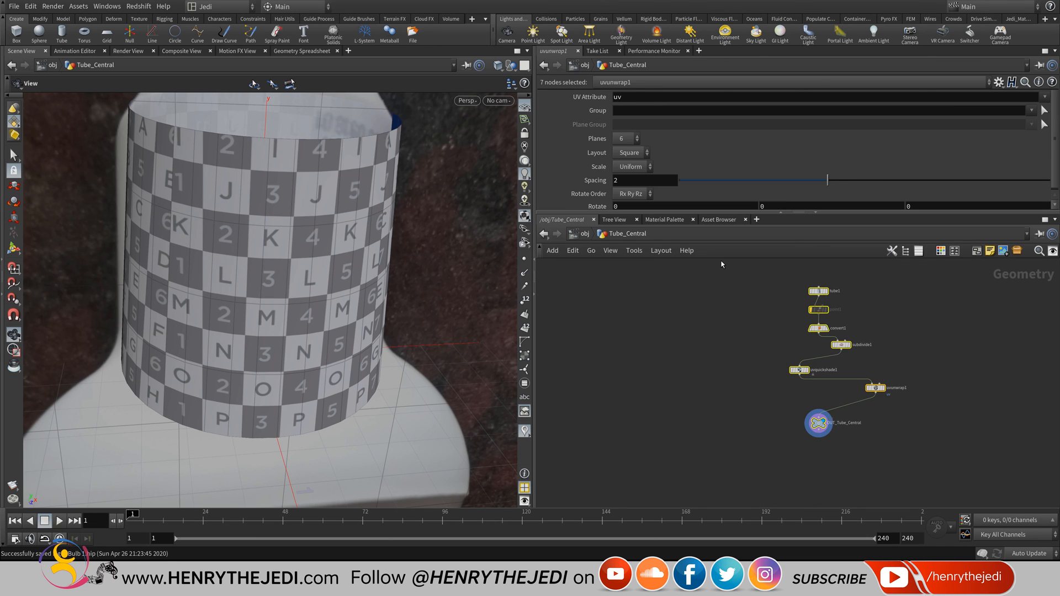
key(l)
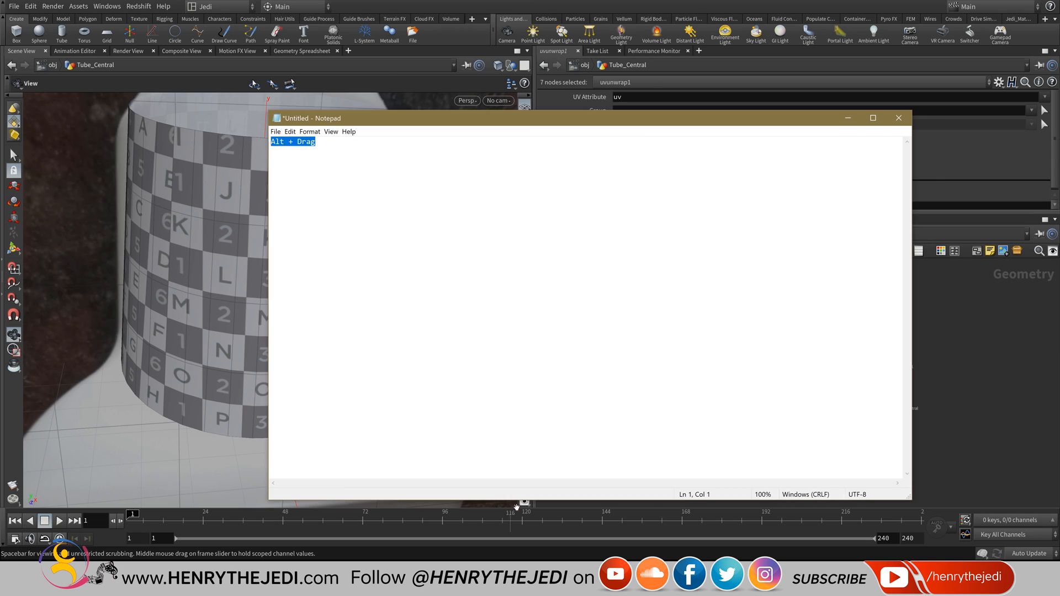
Switch to Notepad, replace the selected note with "Press A", and switch back to Houdini.
key(alt+Tab)
key(Caps_Lock)
text(O)
key(Caps_Lock)
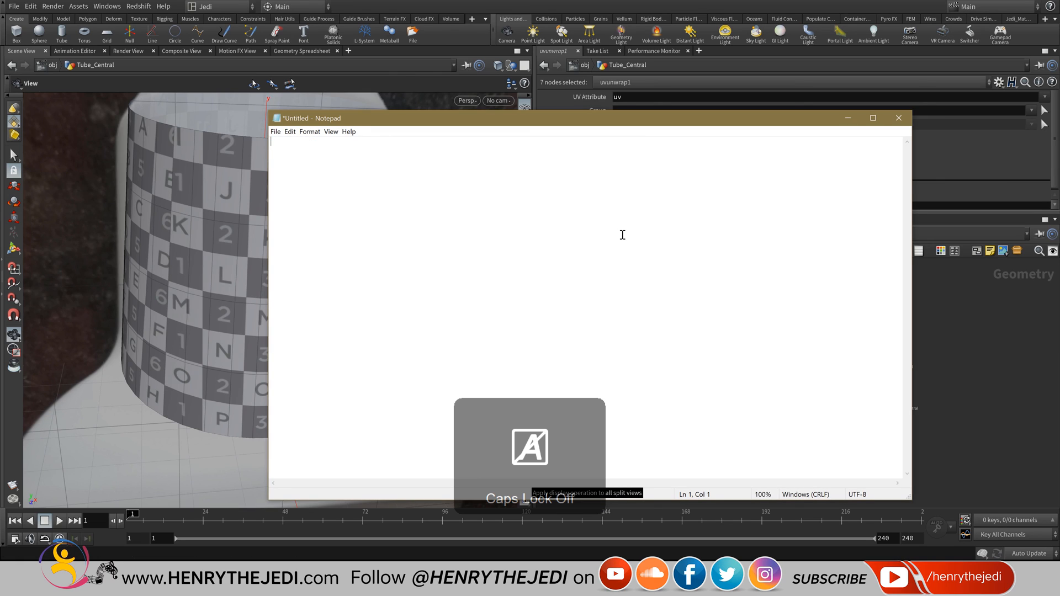
text(Press)
key(Caps_Lock)
text(A)
key(Caps_Lock)
key(alt+Tab)
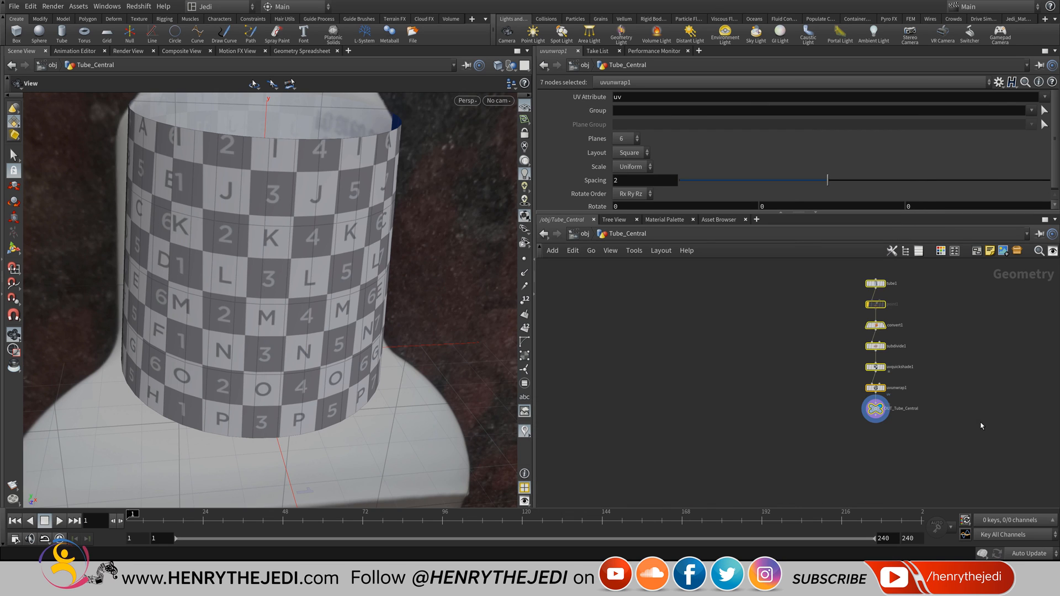
Leave the Tube_Central network for the object level and duplicate the Tube_Central object just above the original.
key(h)
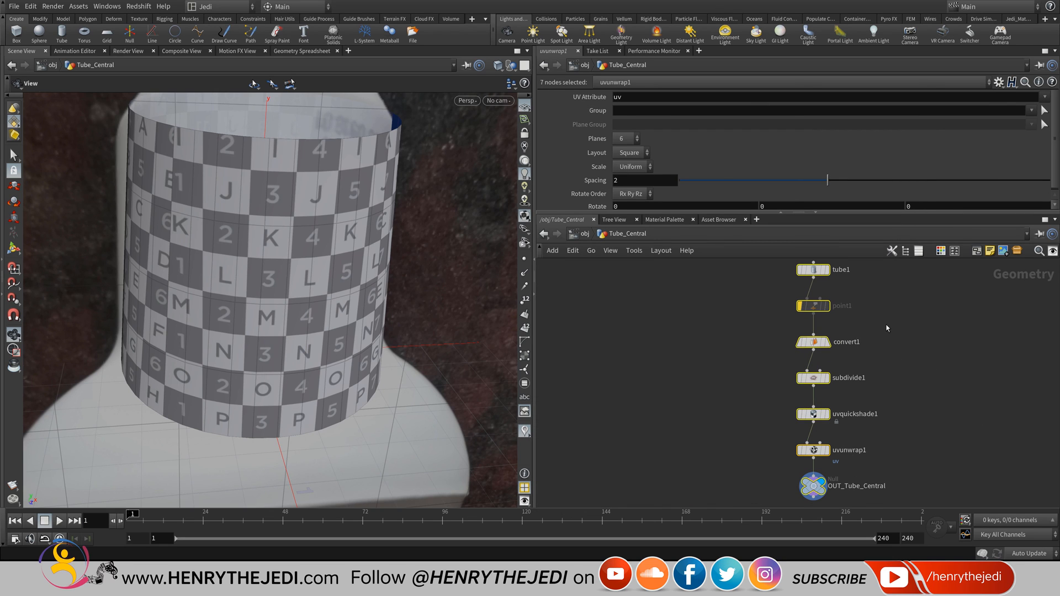
click(582, 237)
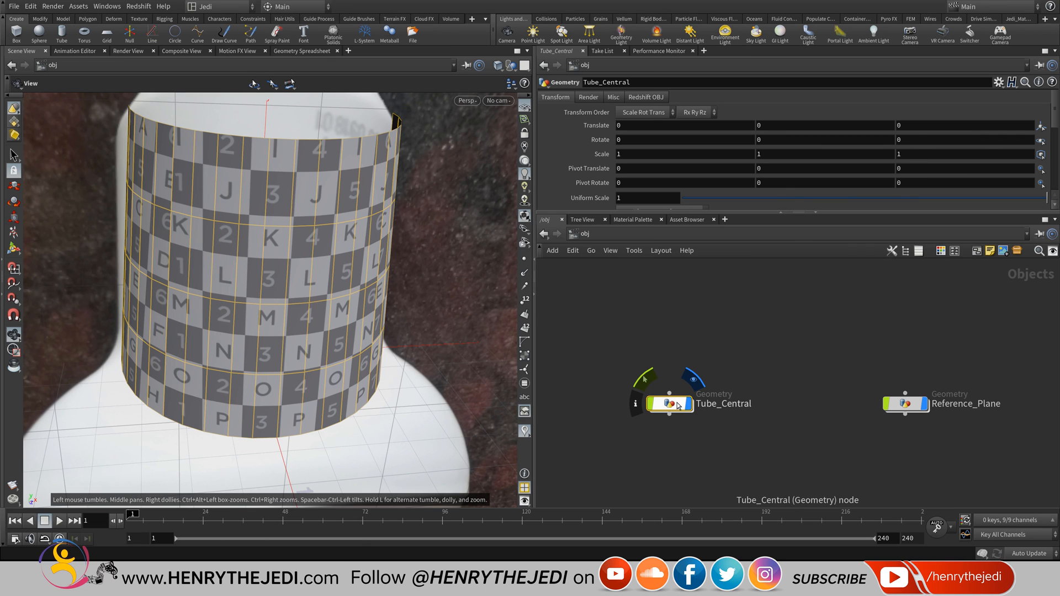
alt+drag(677, 403, 670, 358)
Rename the duplicated tube object Tube_Central_Lid and save the scene.
double_click(748, 359)
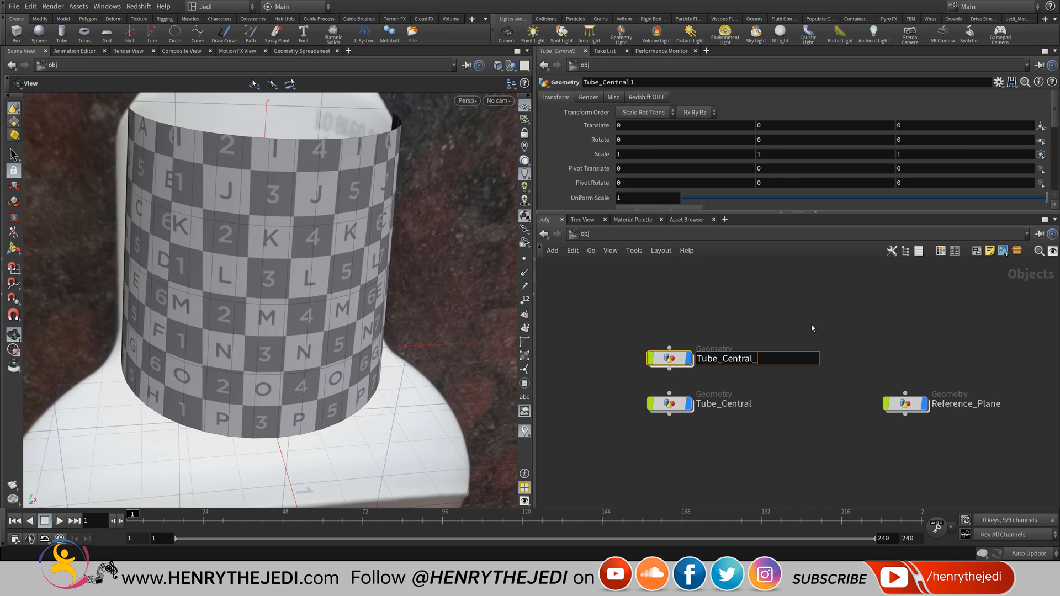
text(Tube_Central_Lig)
key(BackSpace)
text(d)
key(Return)
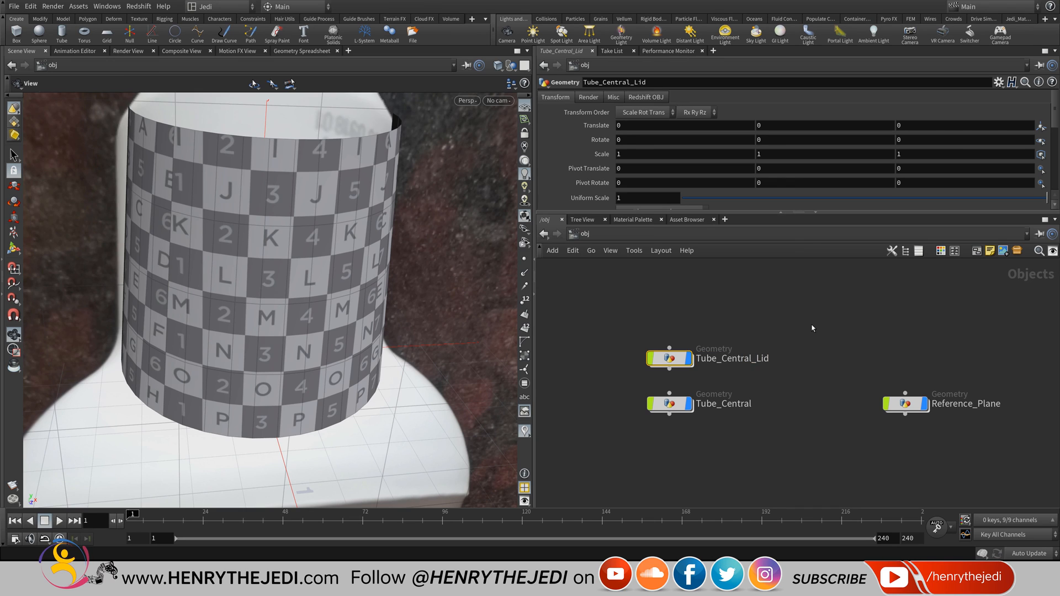
key(ctrl+s)
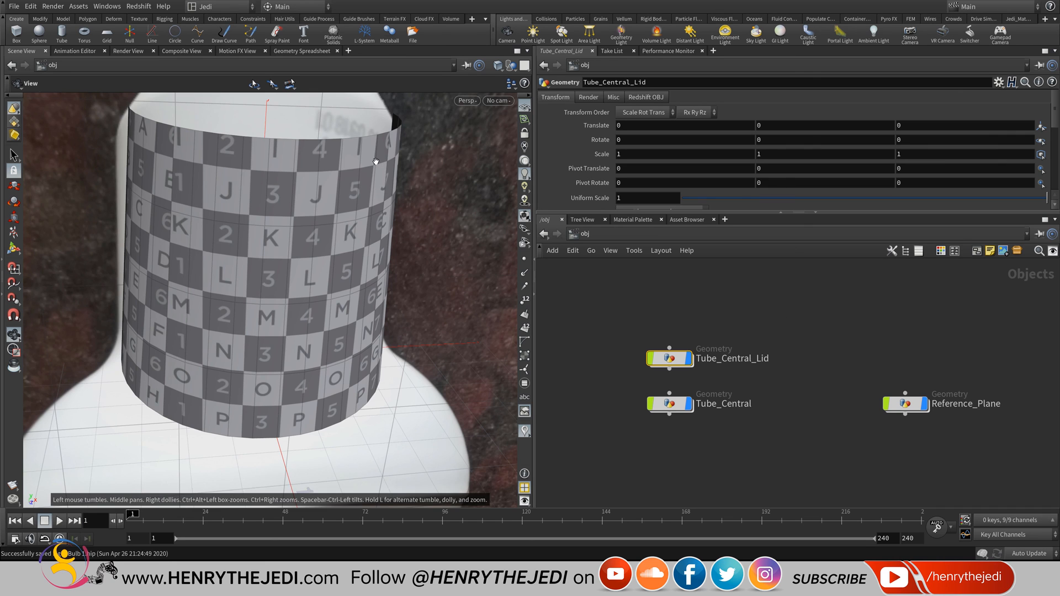
Examine the tube's open upper rim against the bulb reference and look inside the Tube_Central_Lid network.
drag(376, 160, 362, 254)
middle_drag(362, 254, 328, 337)
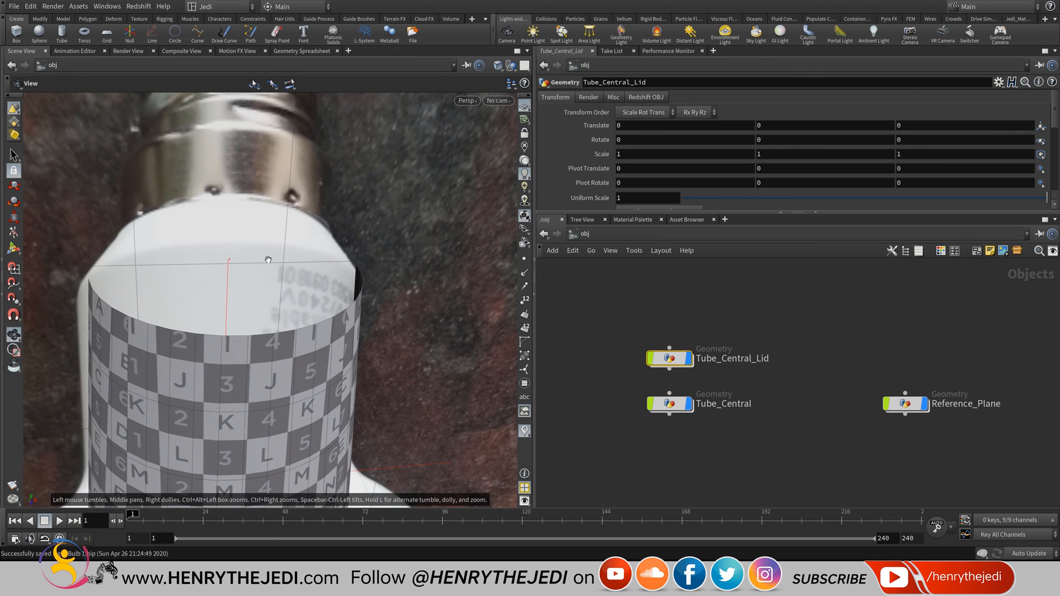
drag(268, 259, 249, 230)
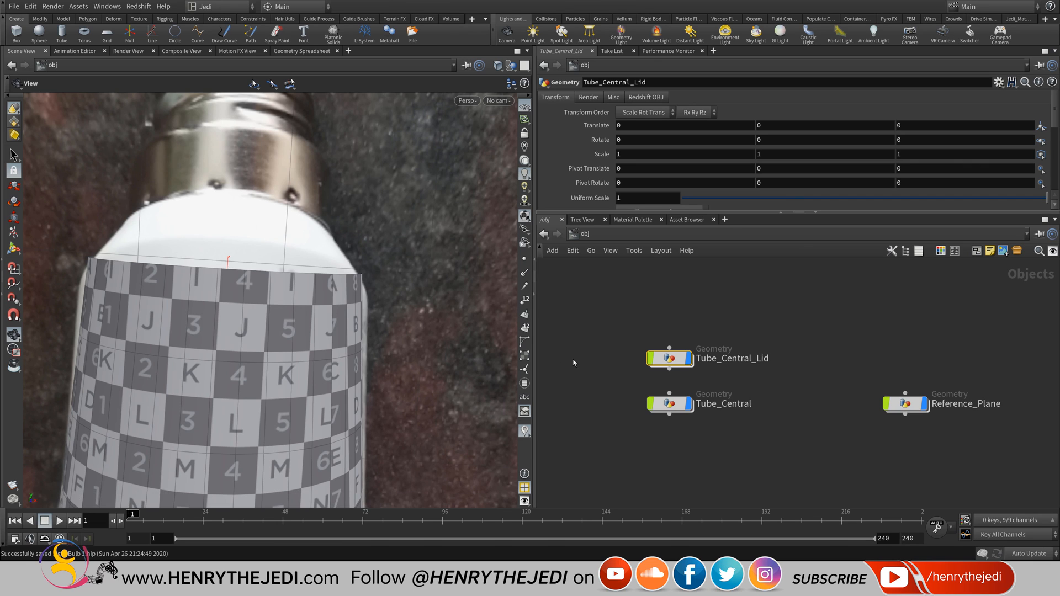
double_click(670, 359)
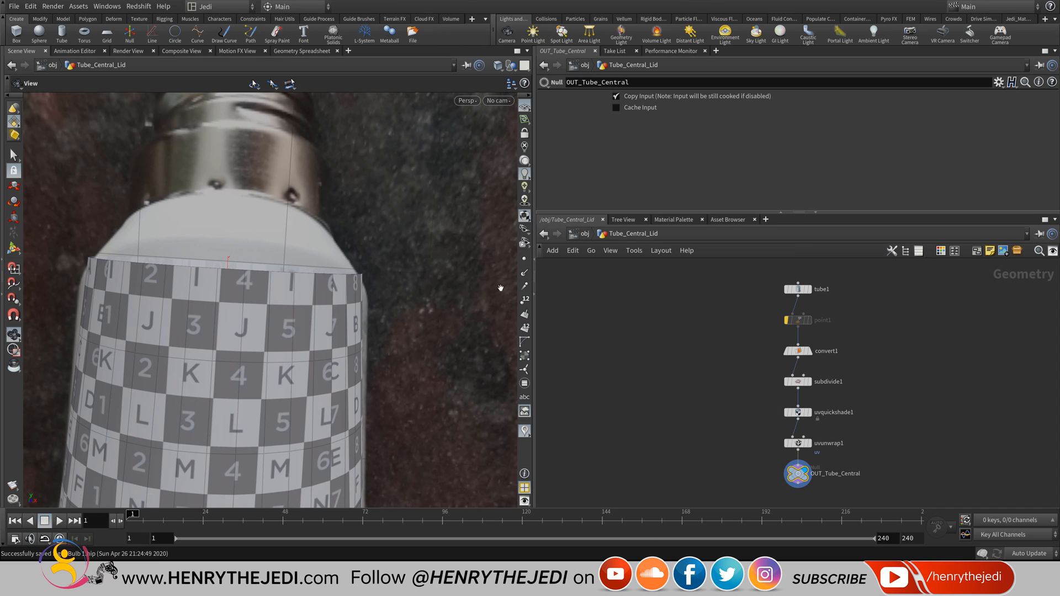
drag(292, 276, 280, 354)
middle_drag(281, 355, 333, 227)
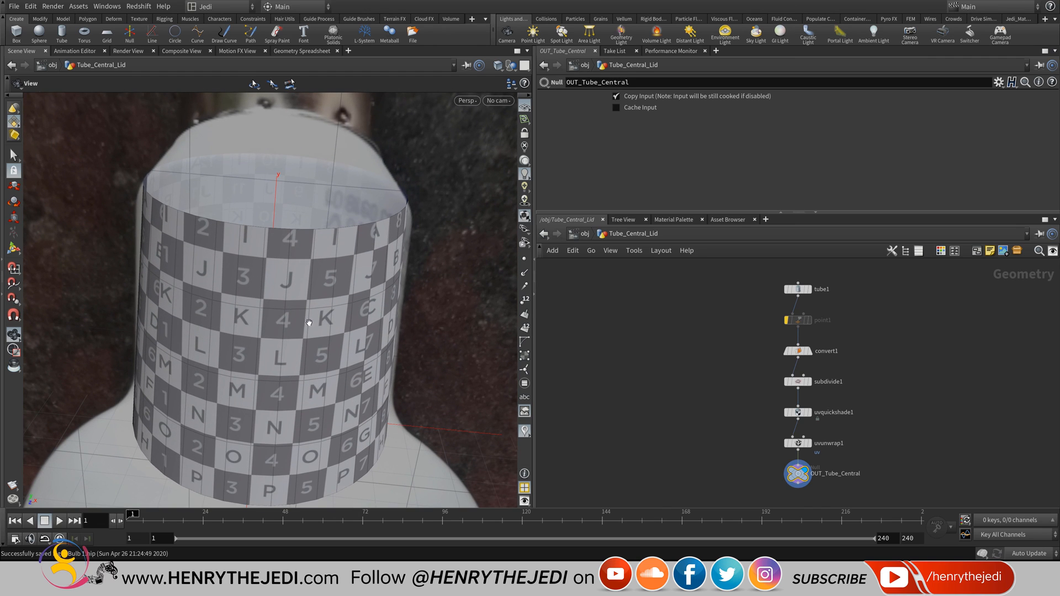
Return to the object level, try raising Tube_Central_Lid to a Y translate of 1.7, and undo the move.
click(586, 235)
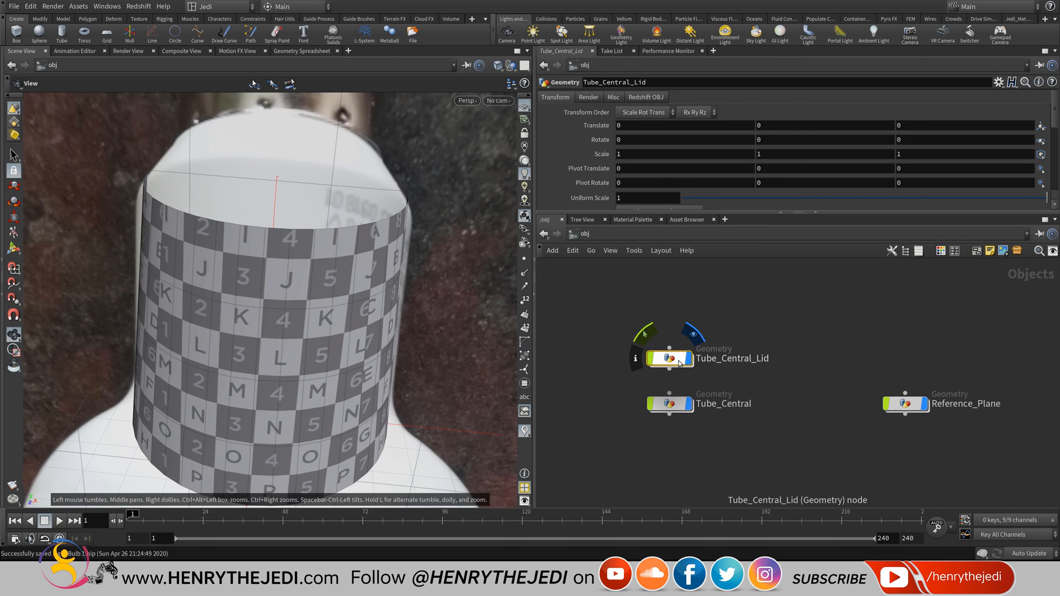
mouse_move(799, 126)
middle_down()
mouse_move(883, 122)
mouse_move(801, 122)
middle_up()
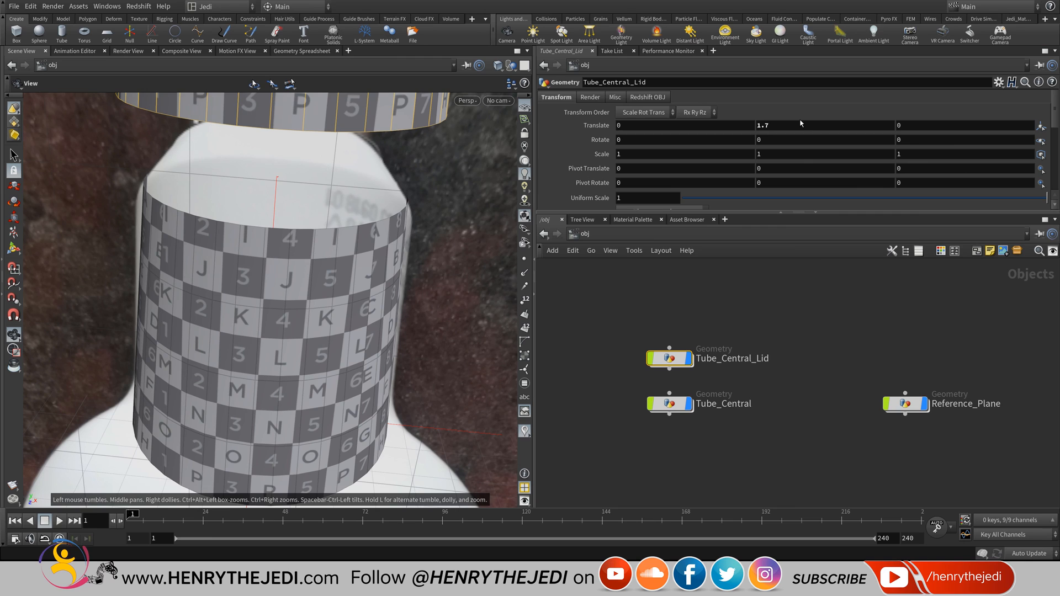
key(ctrl+z)
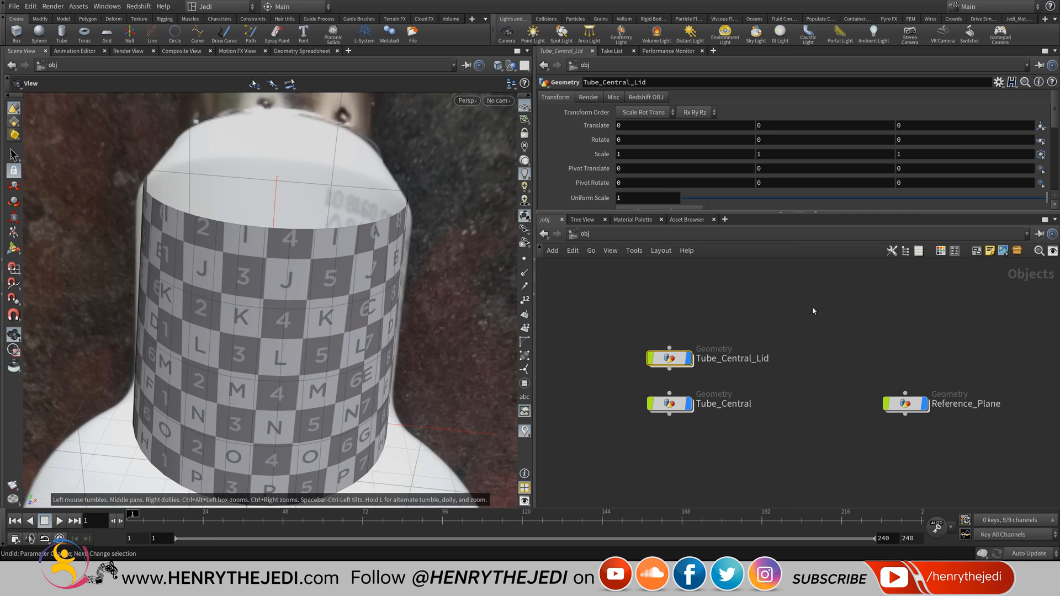
Open the Tube_Central_Lid object's network.
double_click(668, 360)
mouse_move(793, 381)
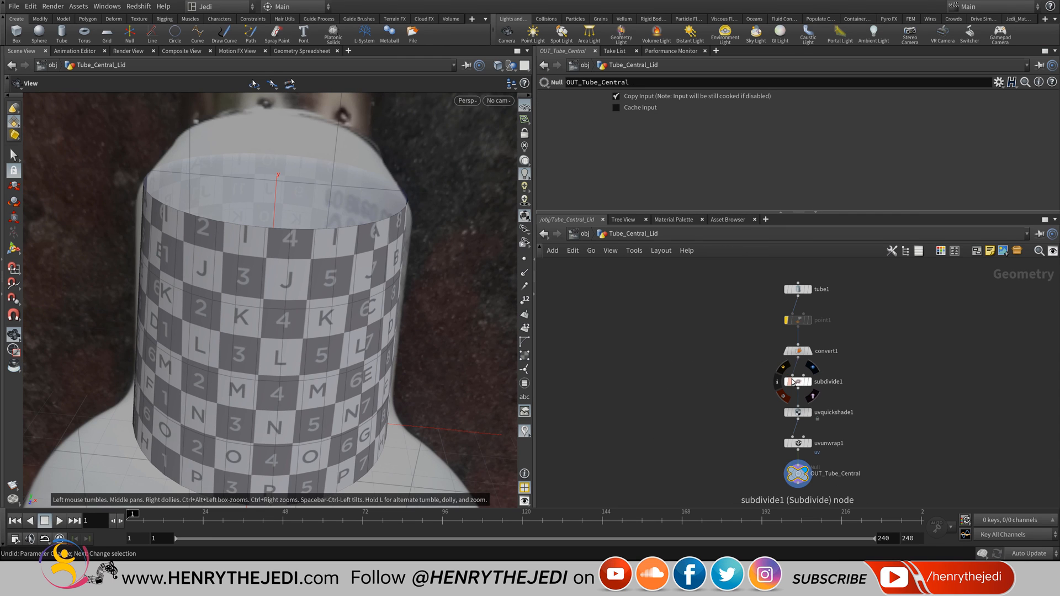